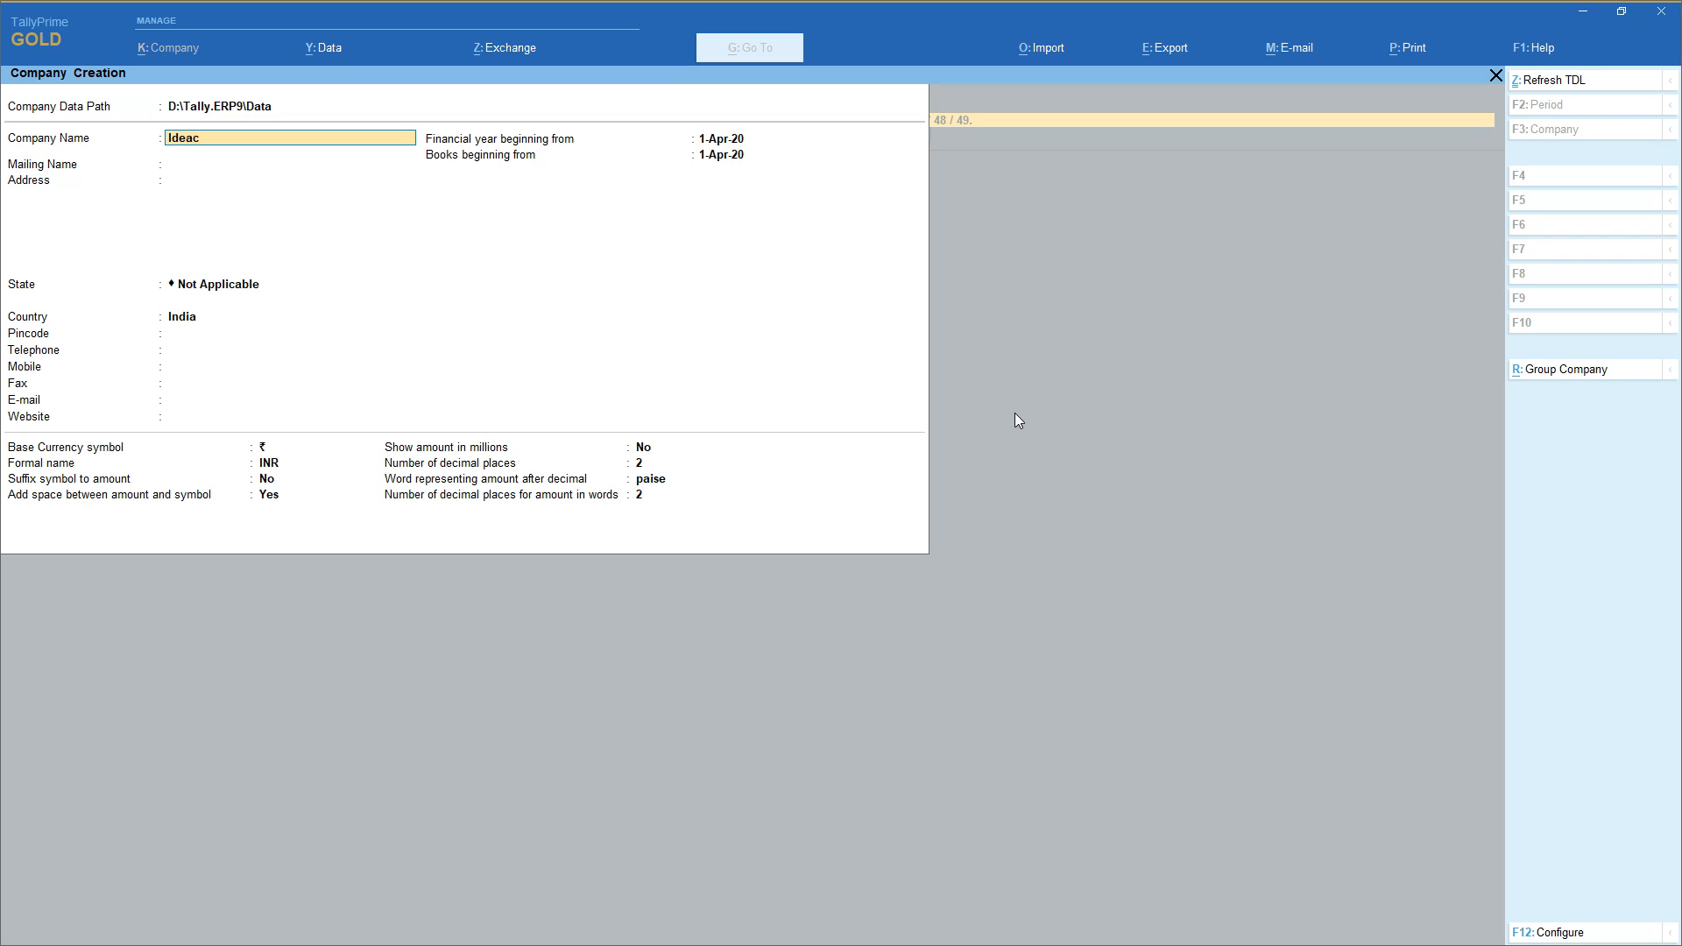
Name the new company Ideacomputers, keep the same mailing name, and set its state to Andhra Pradesh
key(Return)
key(Return)
key(Return)
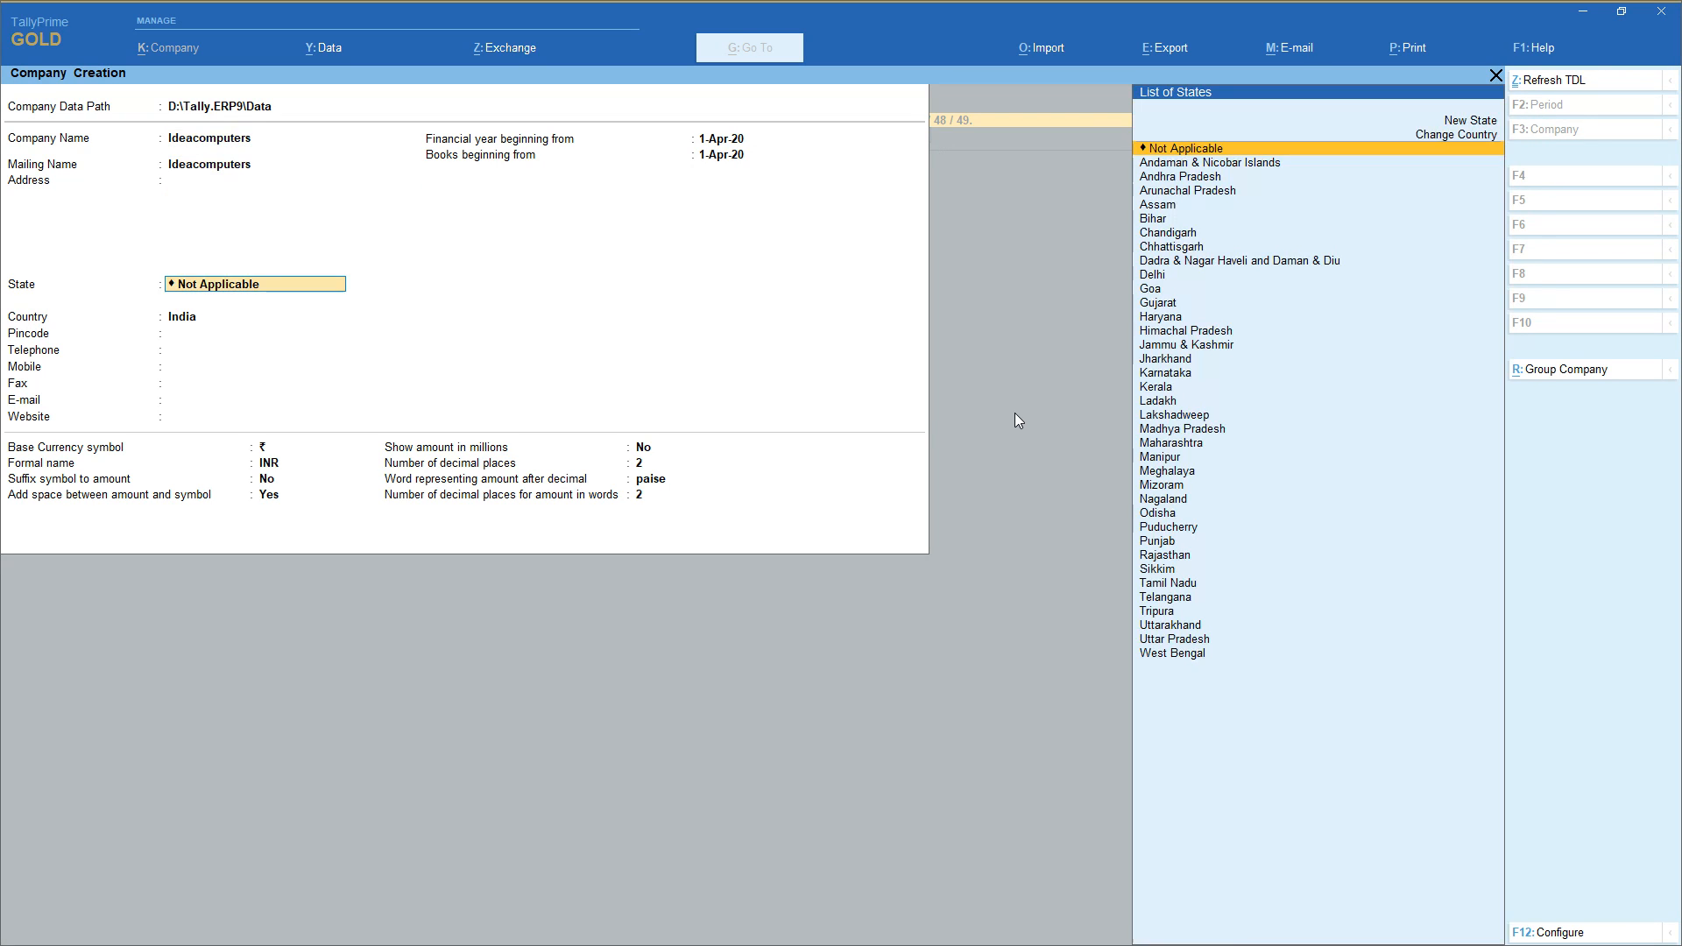
key(Return)
key(Down)
key(Down)
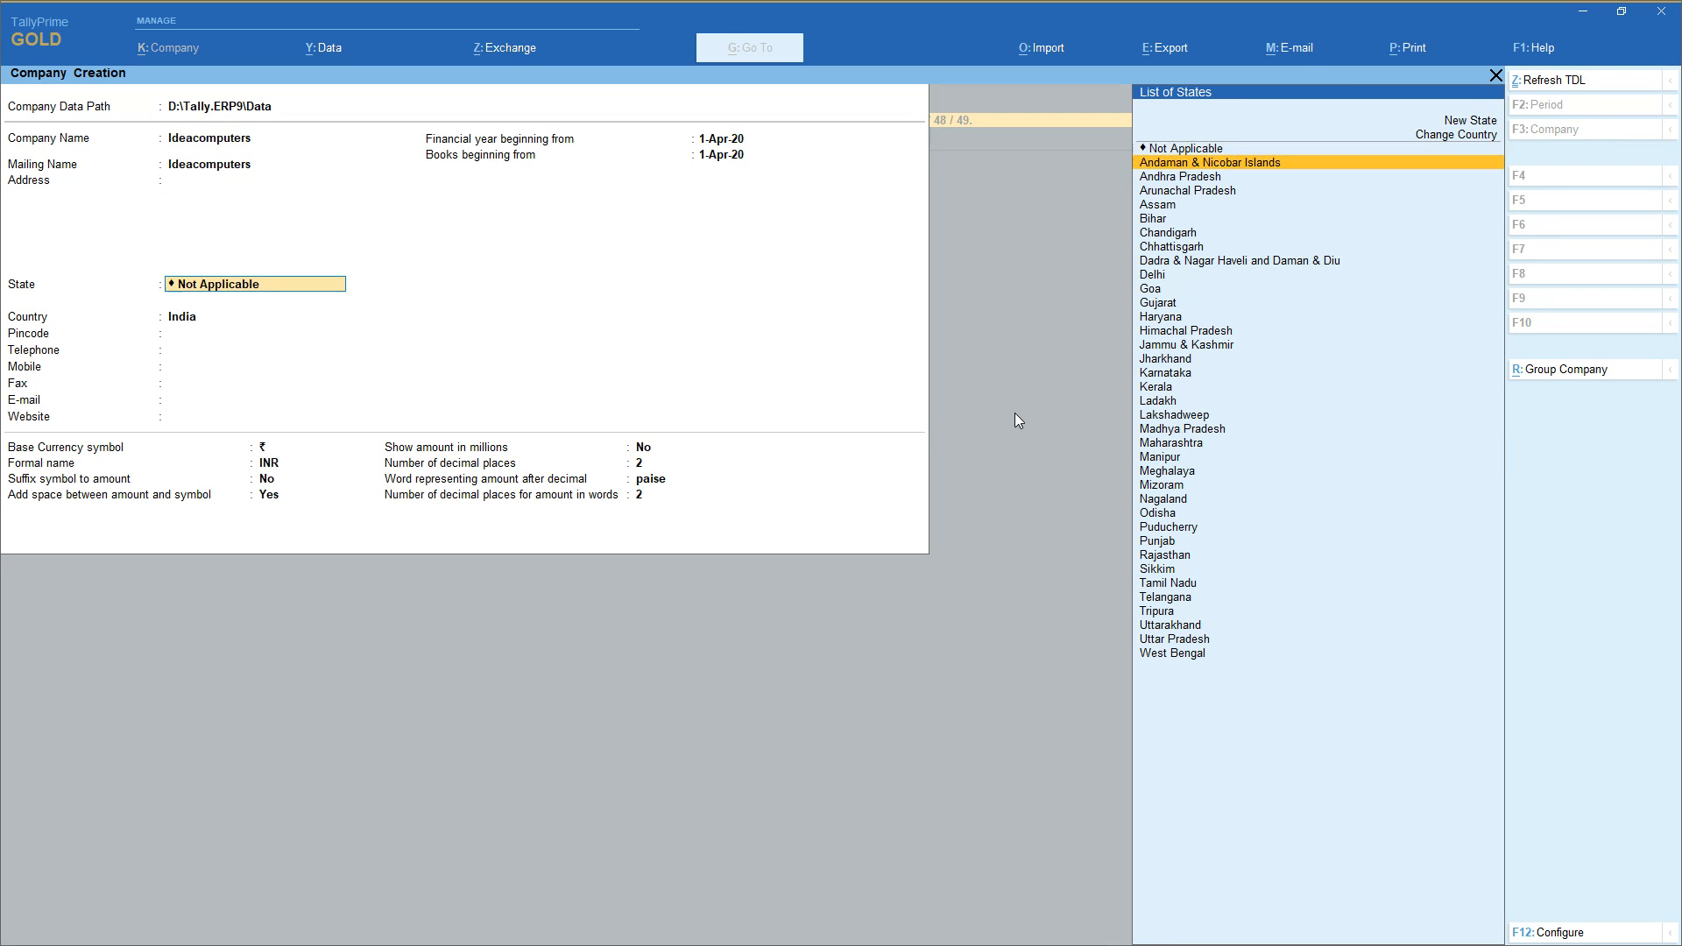
key(Return)
Create the company with the remaining contact and currency fields at their defaults, and save its default features
key(Return)
key(Return)
key(Return)
key(Return)
key(Return)
key(Return)
key(Return)
key(Return)
key(Return)
key(Return)
key(Return)
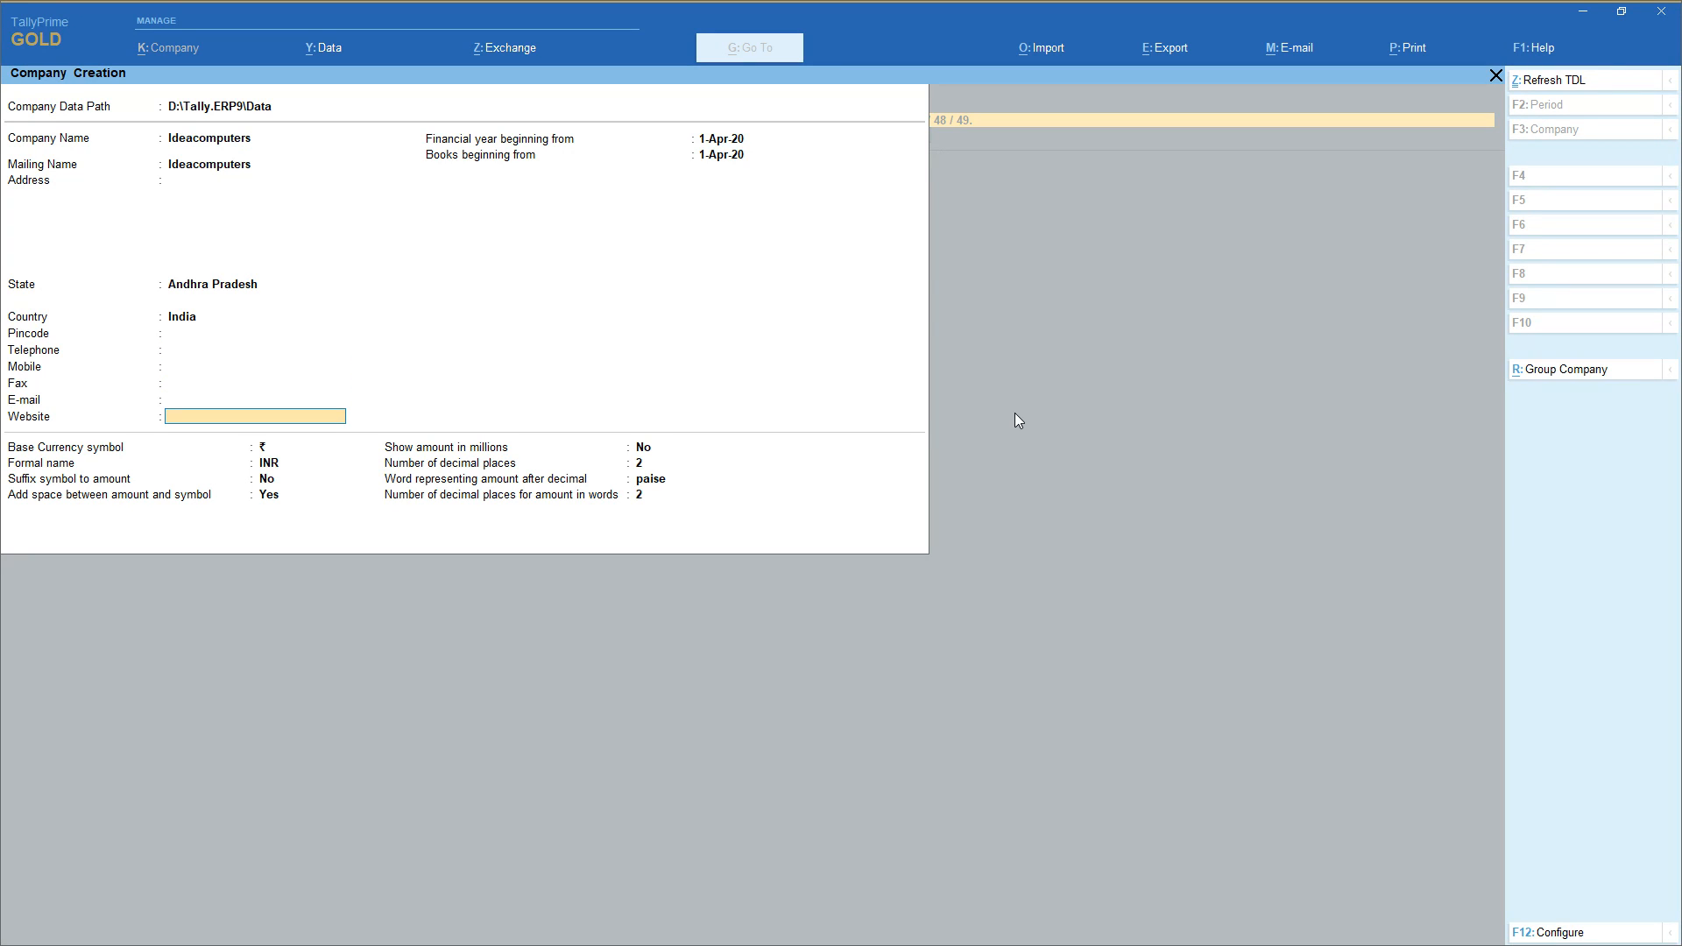
key(Return)
key(Return)
key(Return)
key(Return)
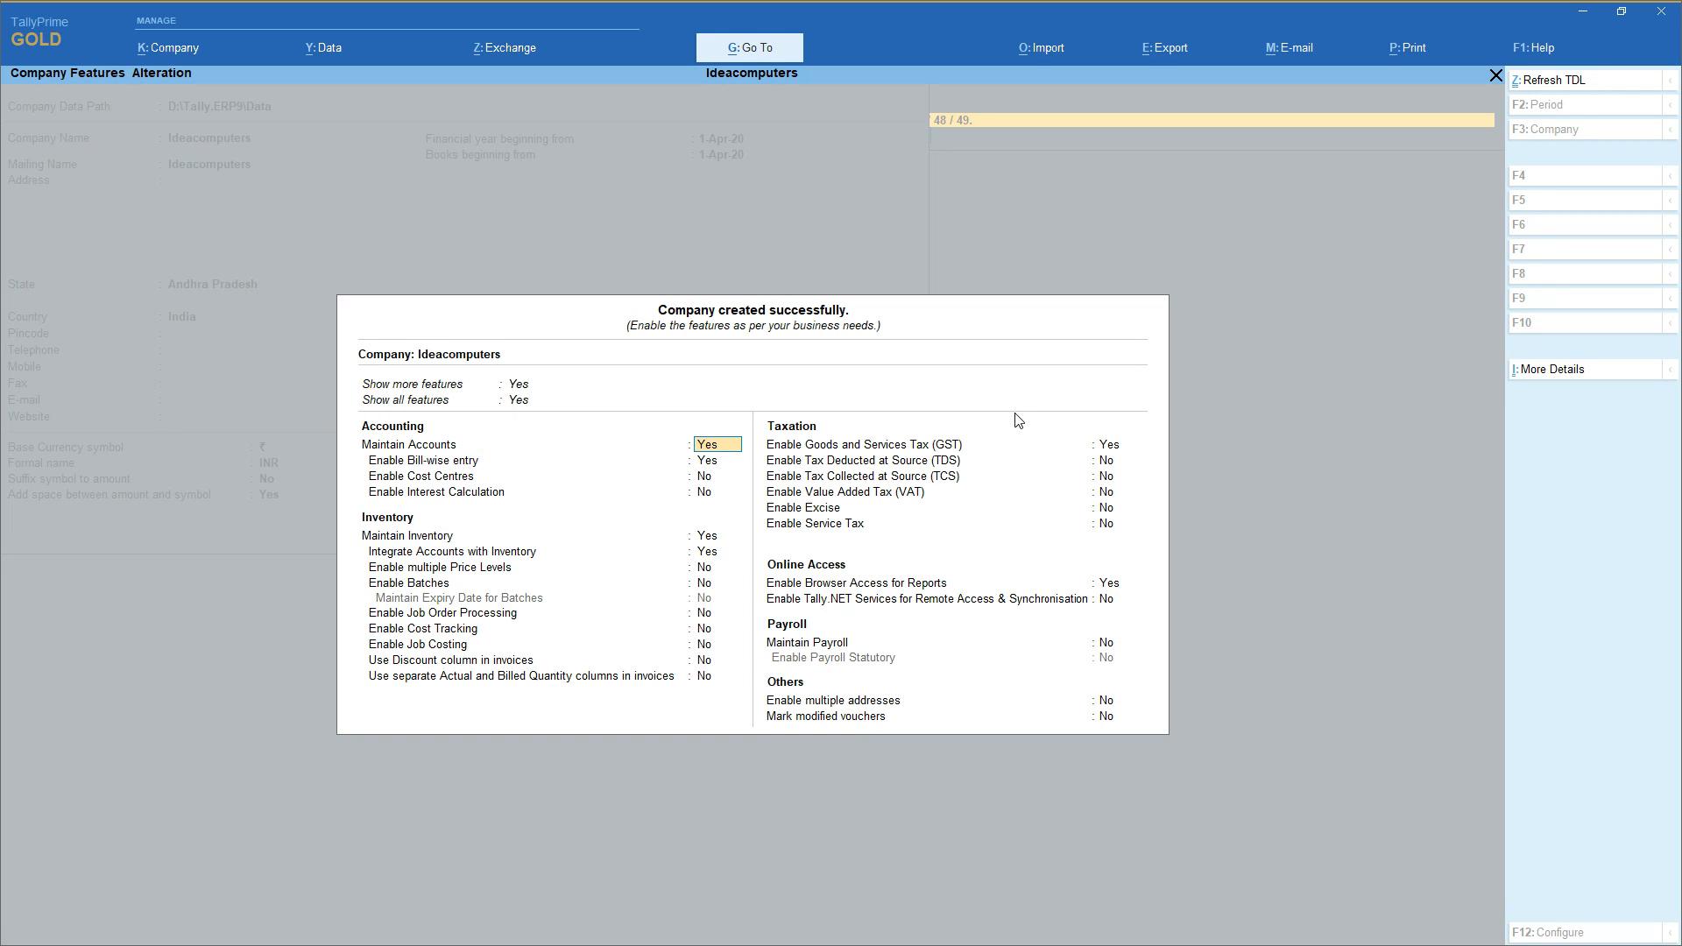
key(ctrl+a)
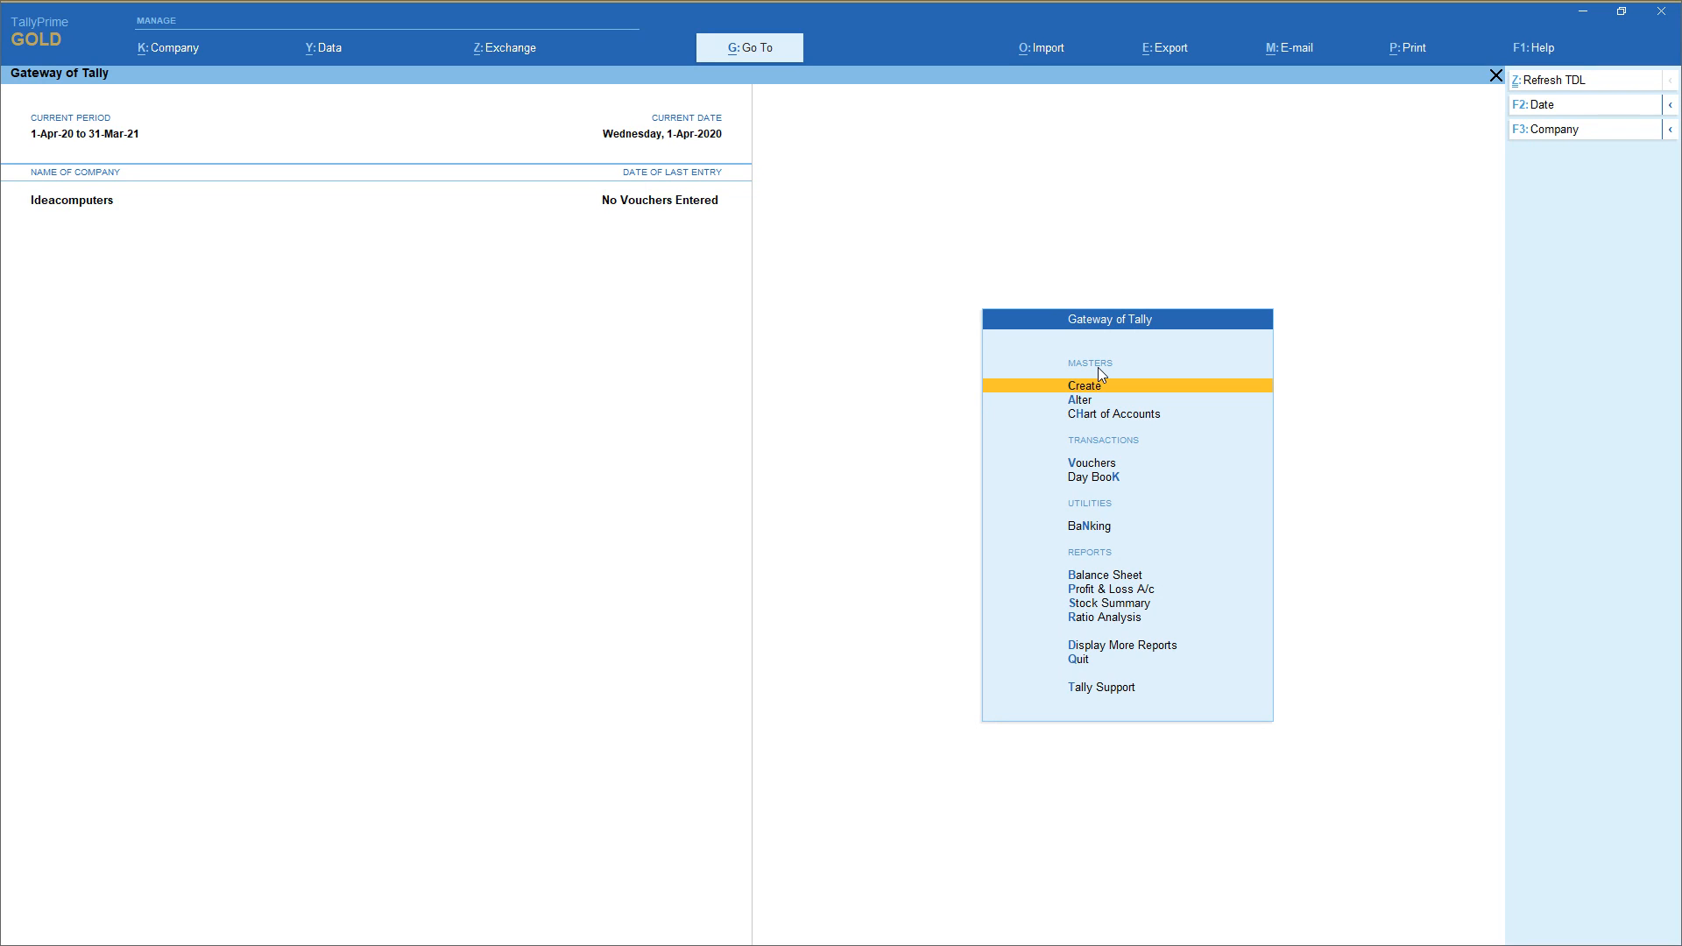
key(Down)
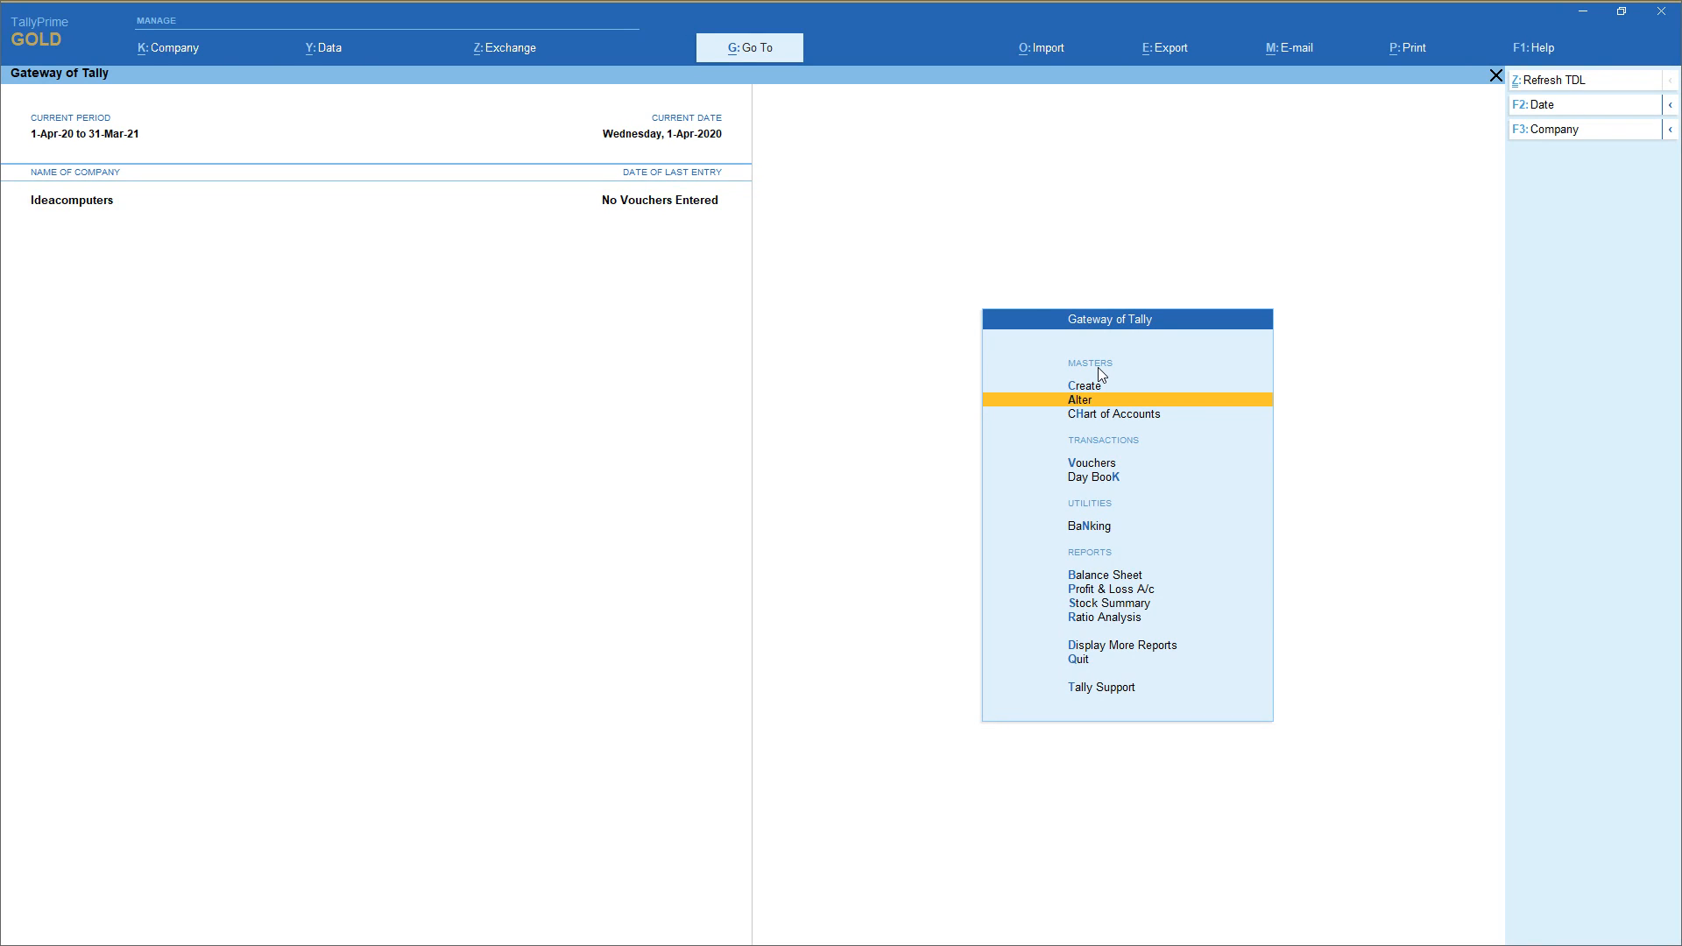
key(Down)
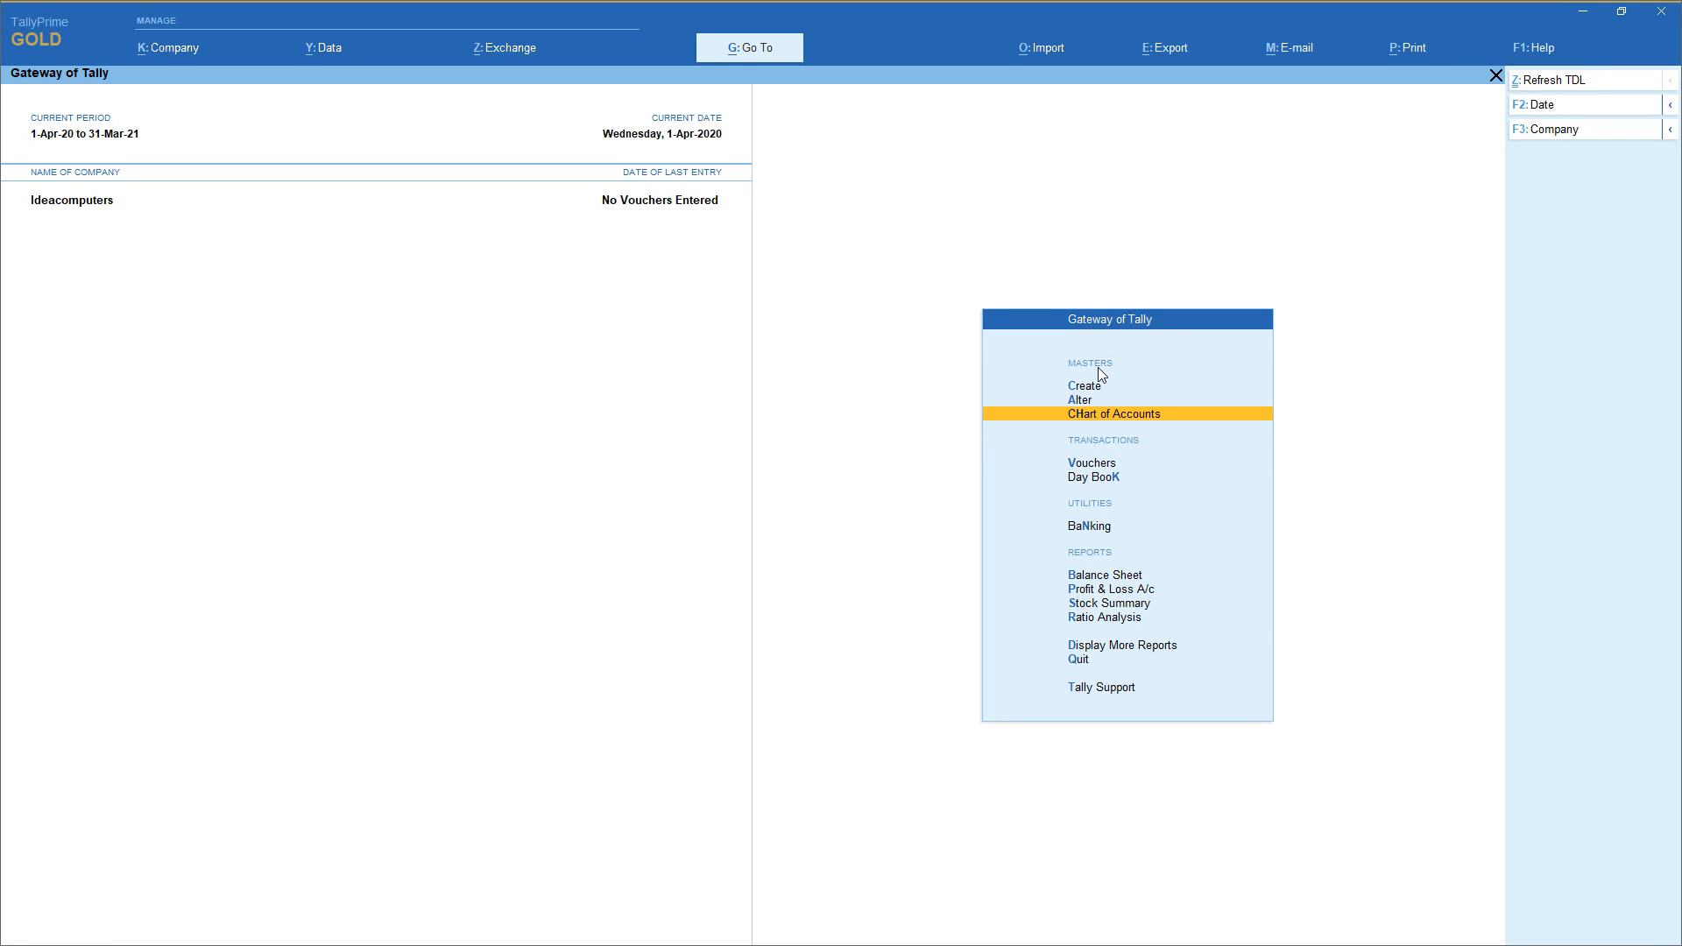
key(Up)
key(Up)
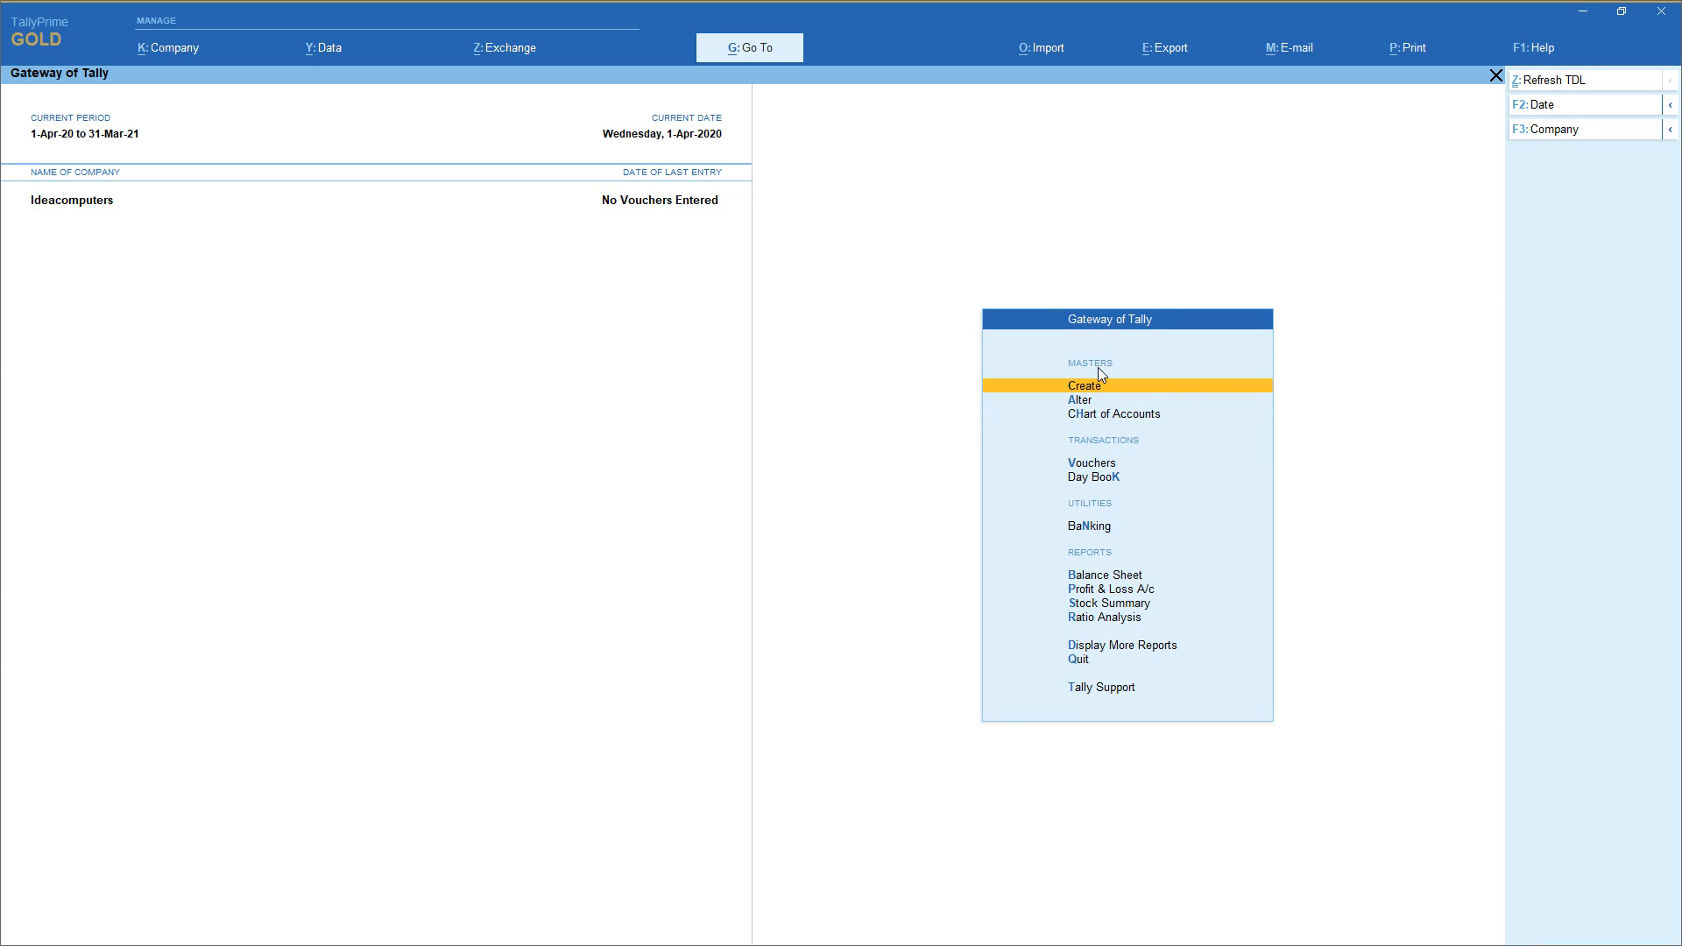
Open the creation form for a new accounting group
key(Return)
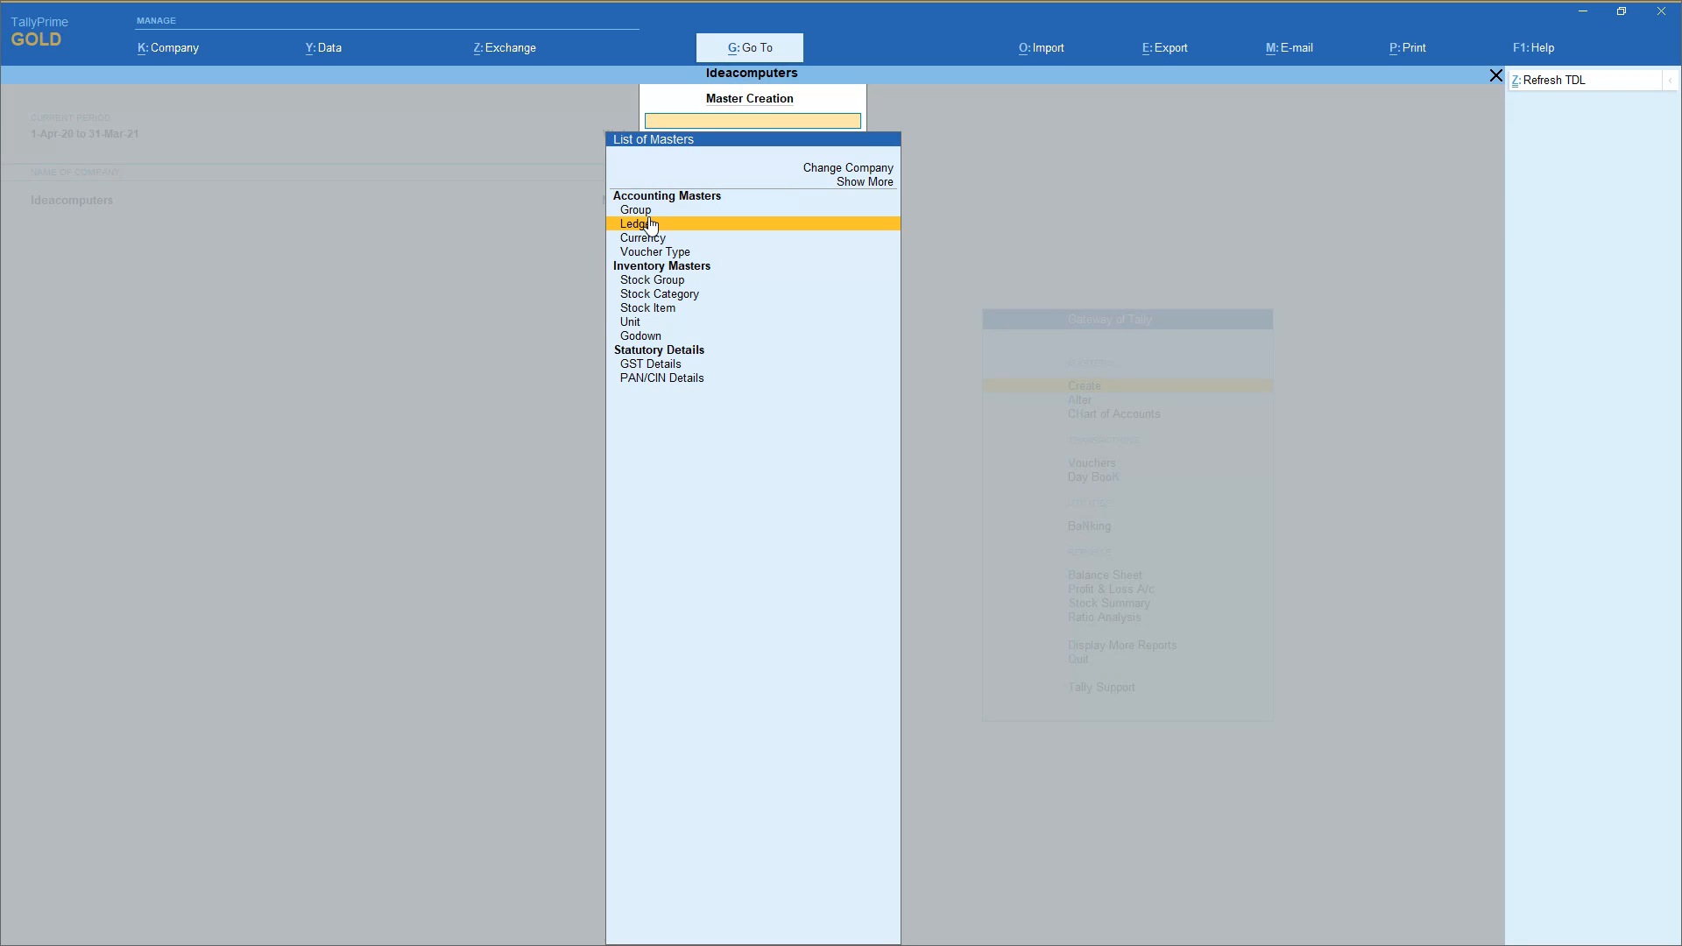
key(Up)
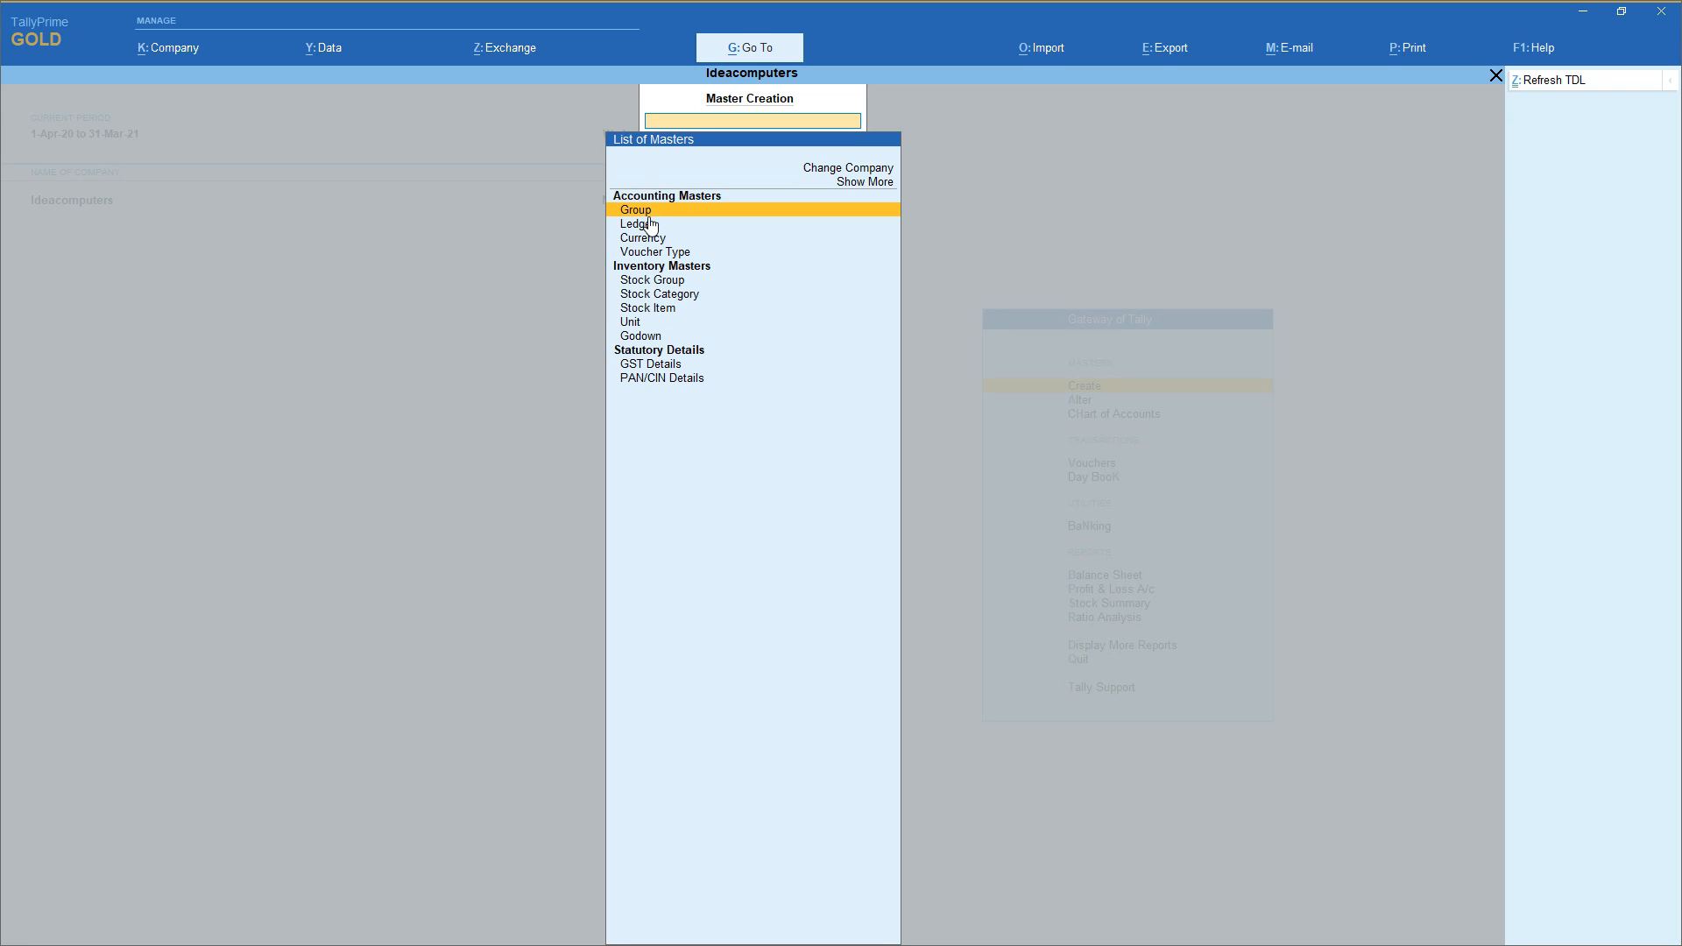
key(Return)
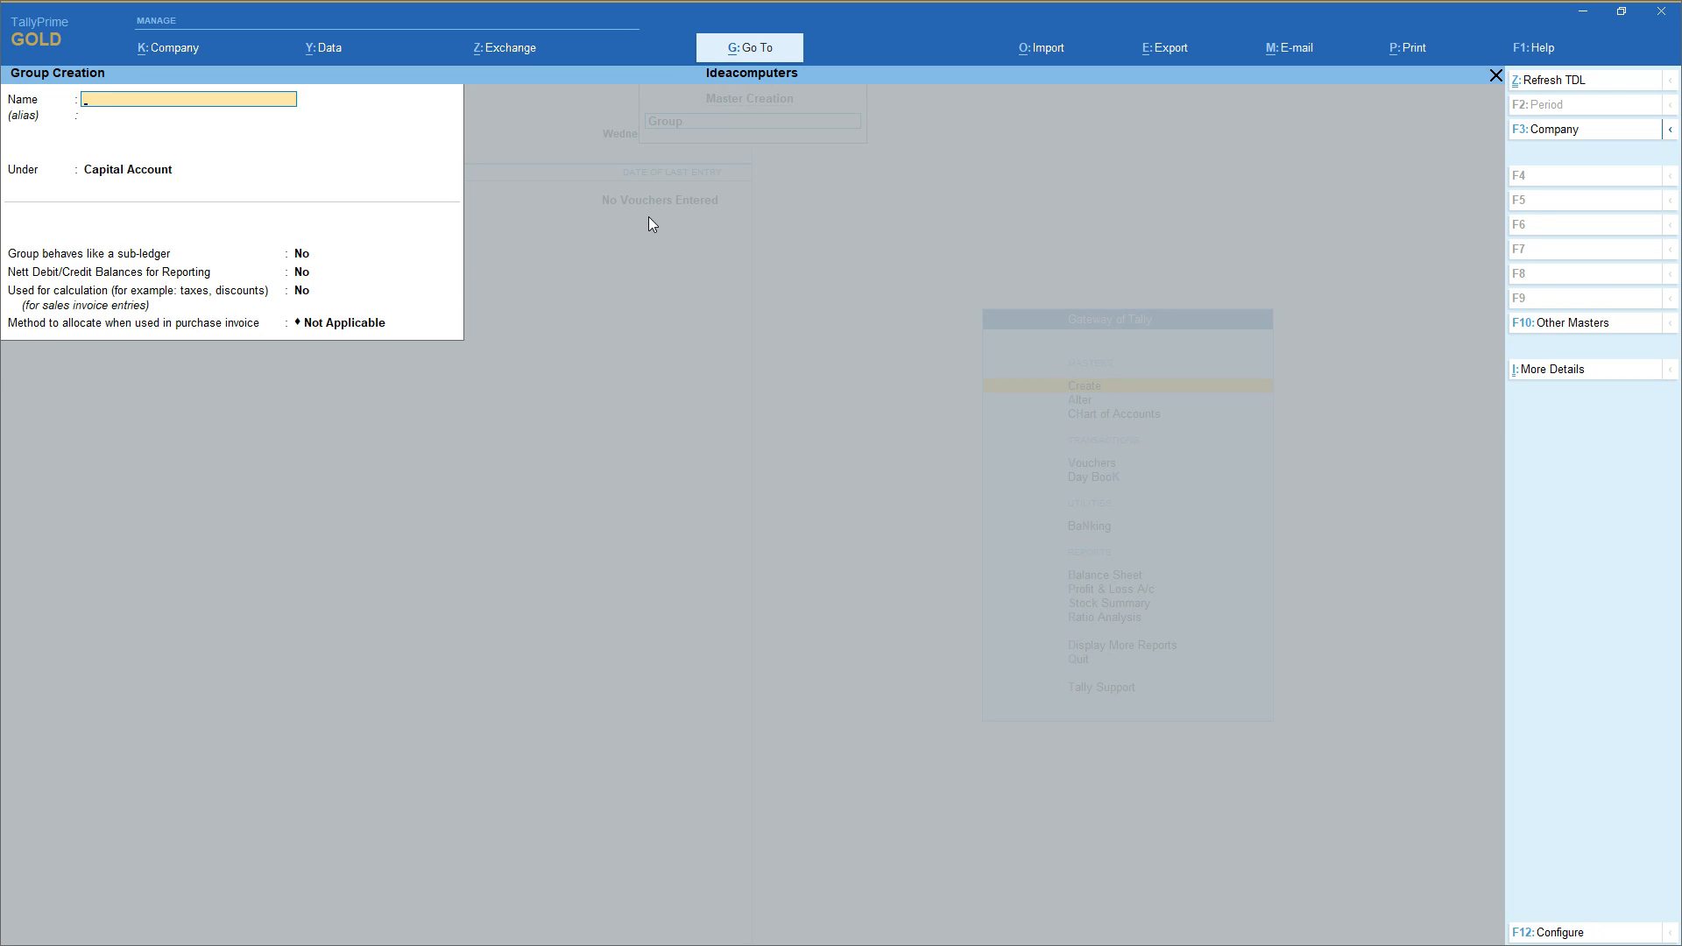
text(1 St class)
key(Return)
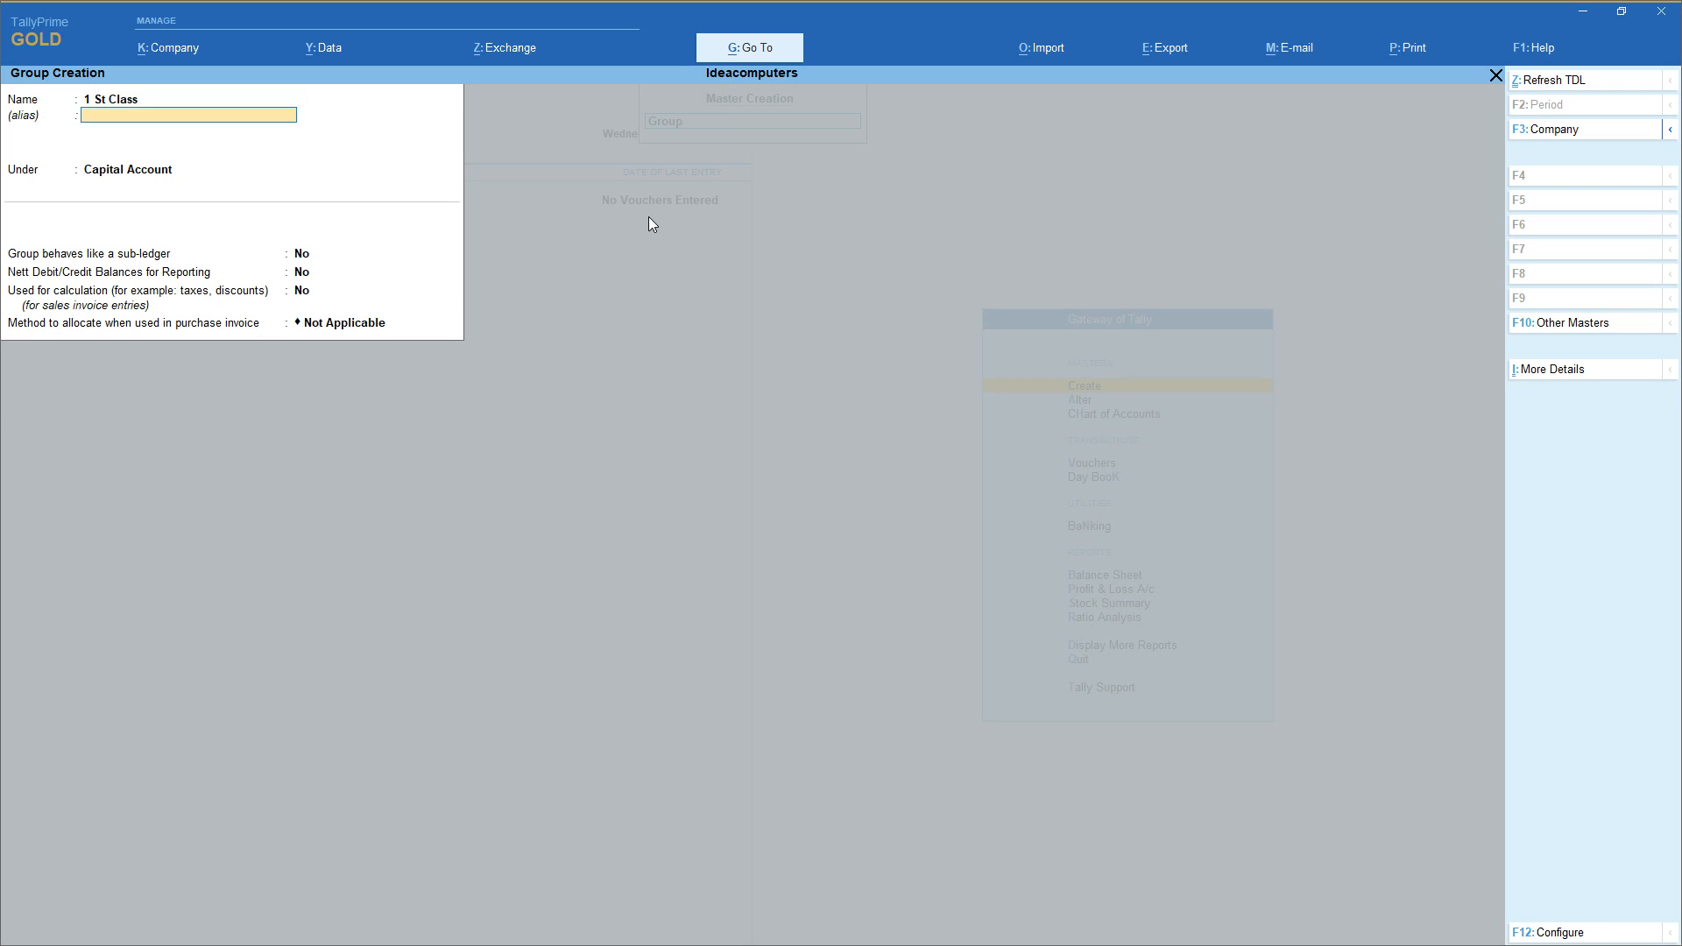
key(Return)
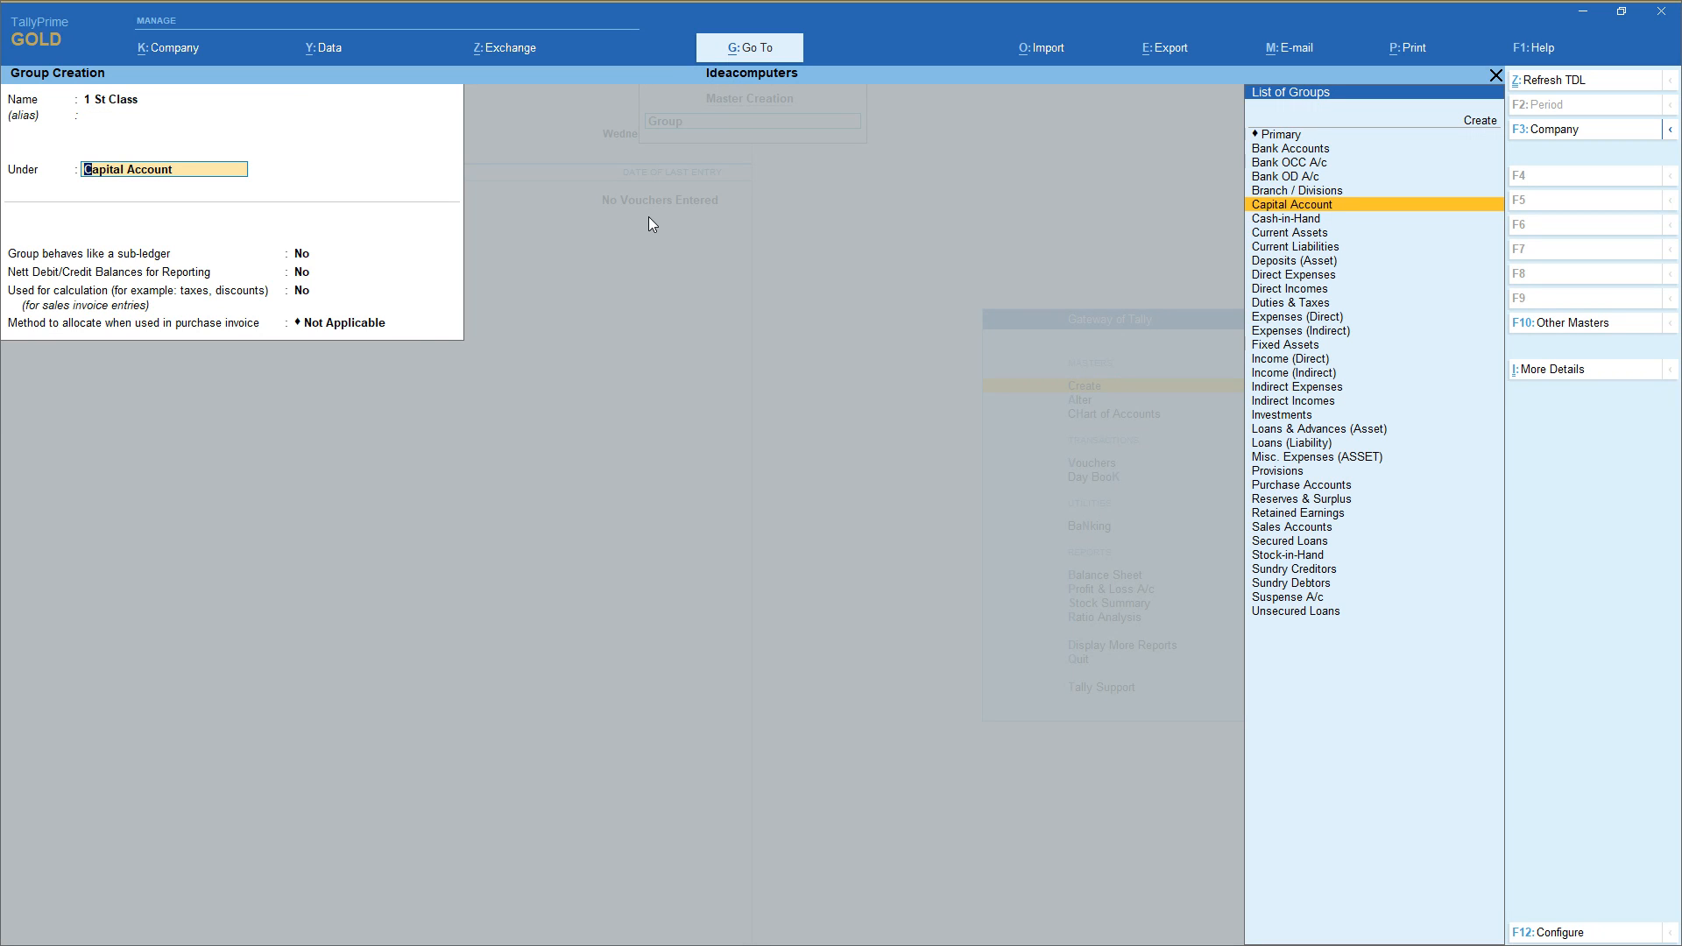
key(Up)
key(Up)
key(Up)
key(Up)
key(Up)
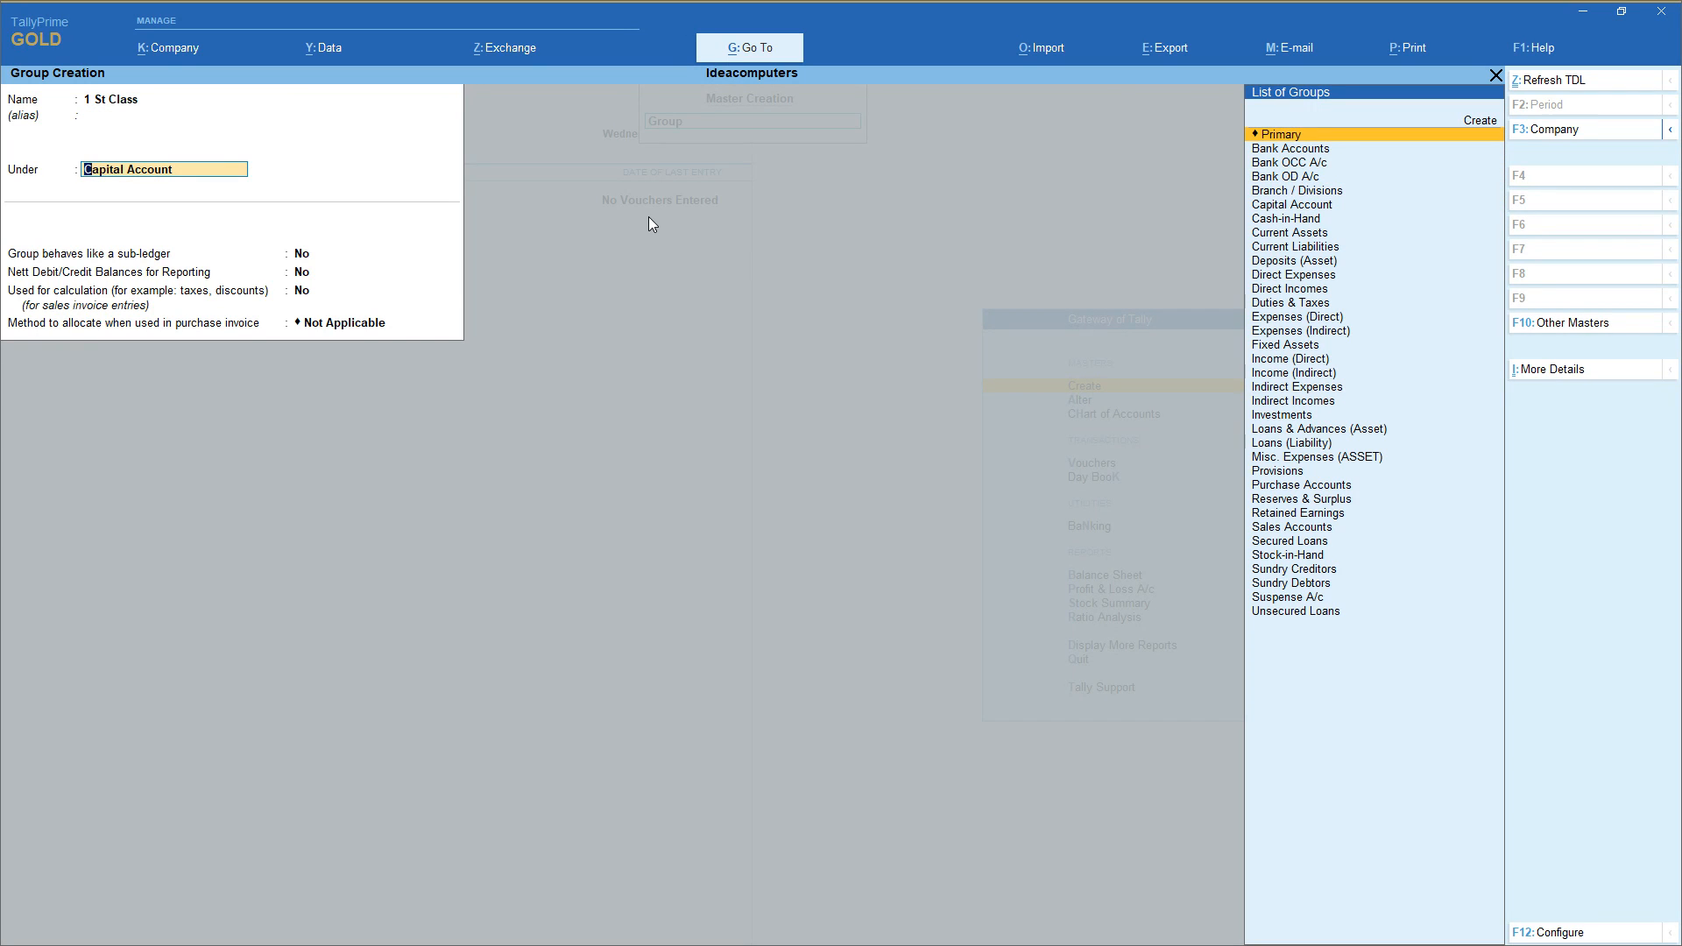
key(BackSpace)
key(BackSpace)
Name the new group Class and place it under Primary
text(C)
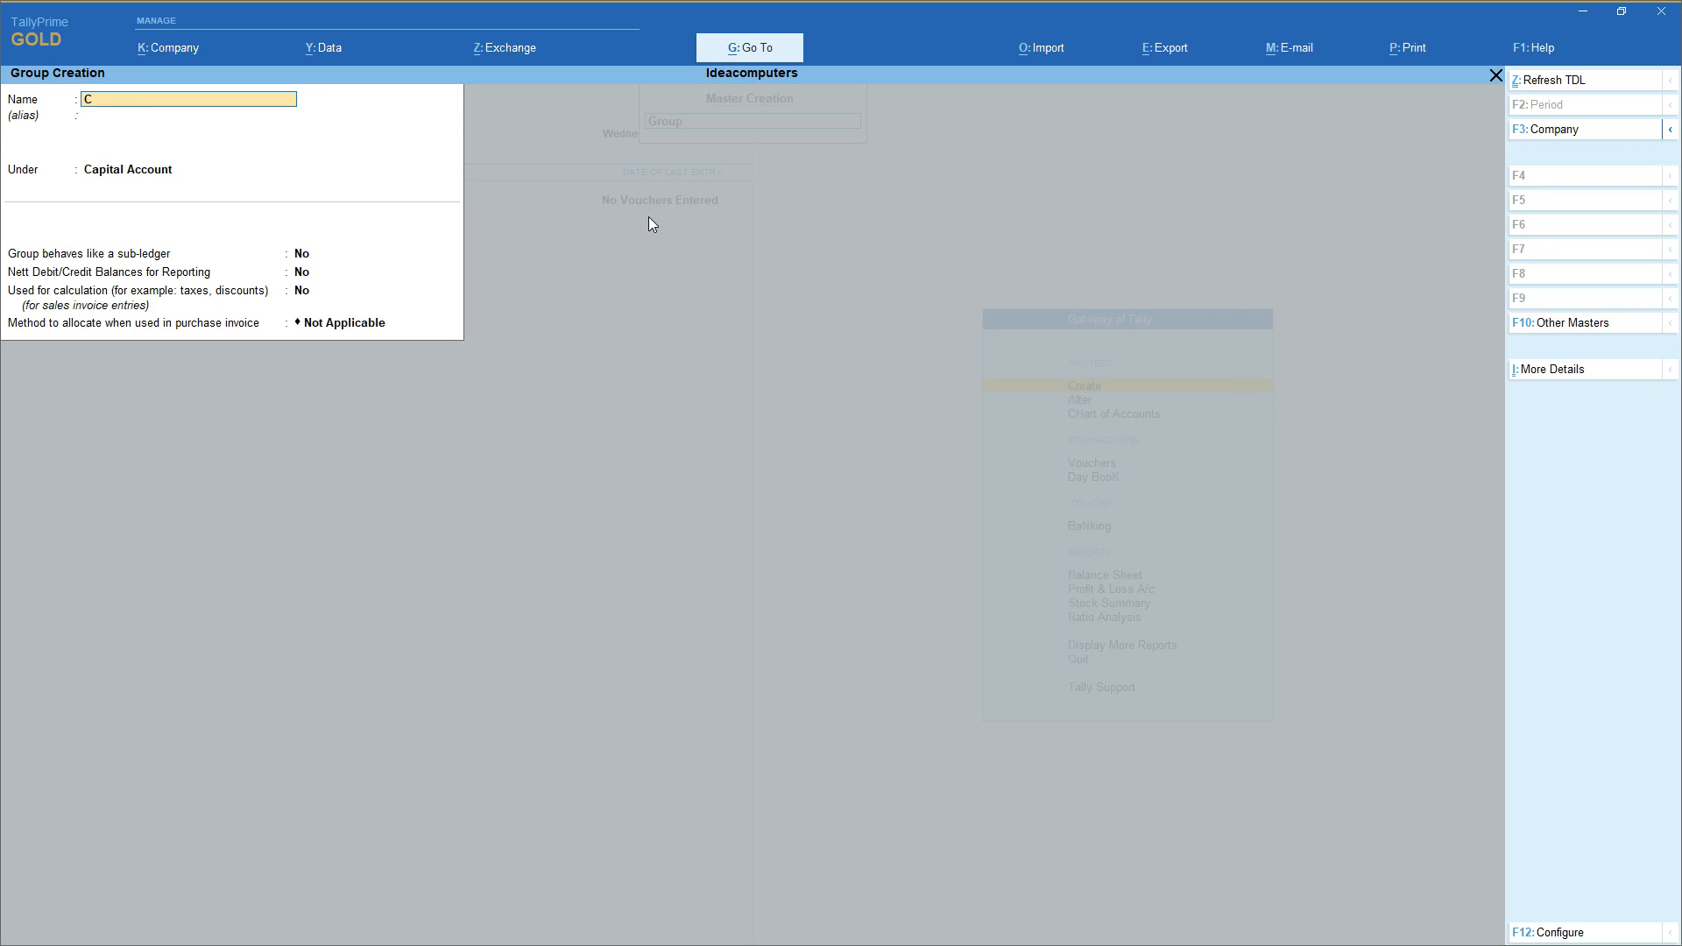
key(Return)
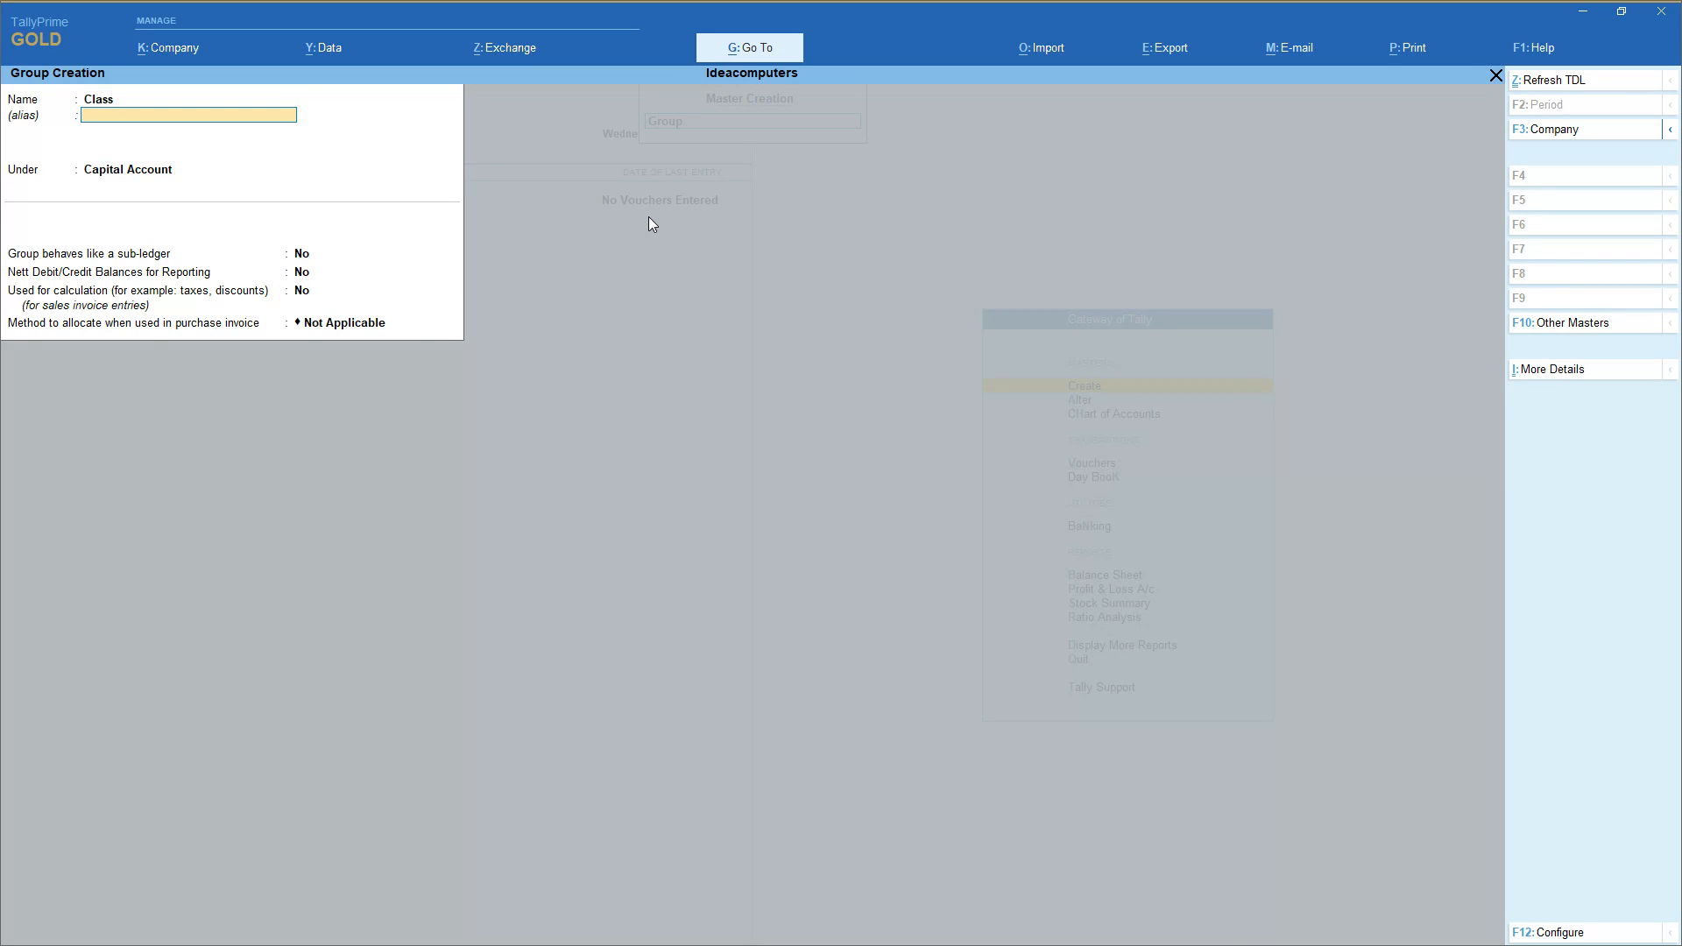
key(Return)
key(Up)
key(Up)
key(Up)
key(Up)
key(Up)
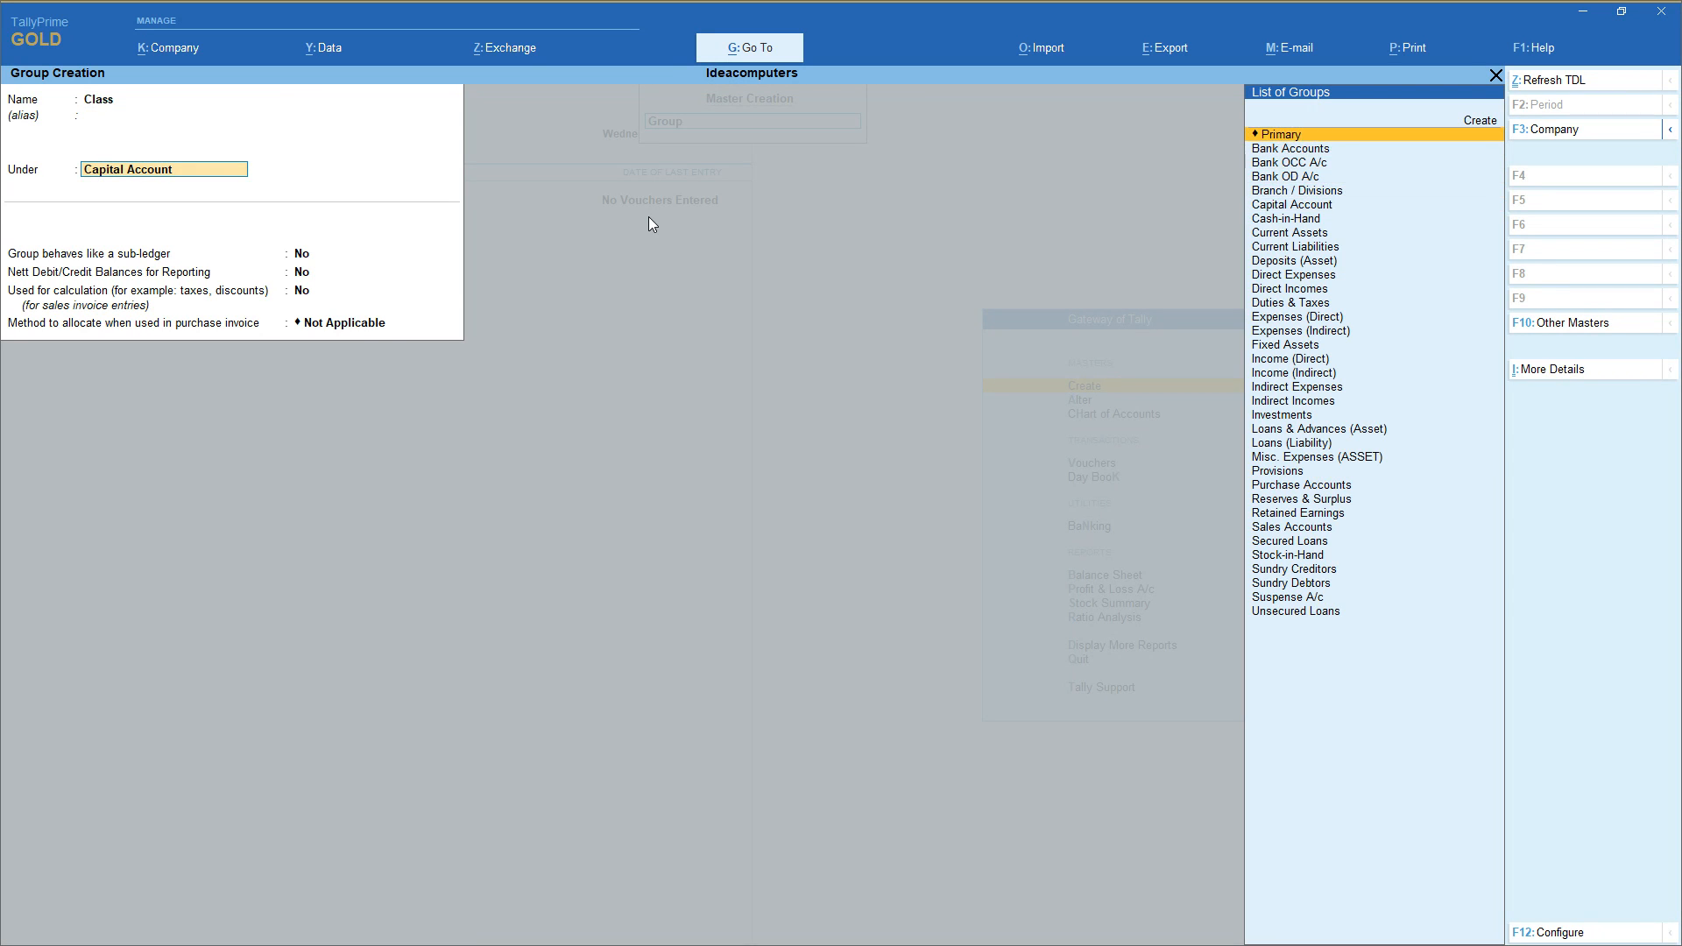
key(Return)
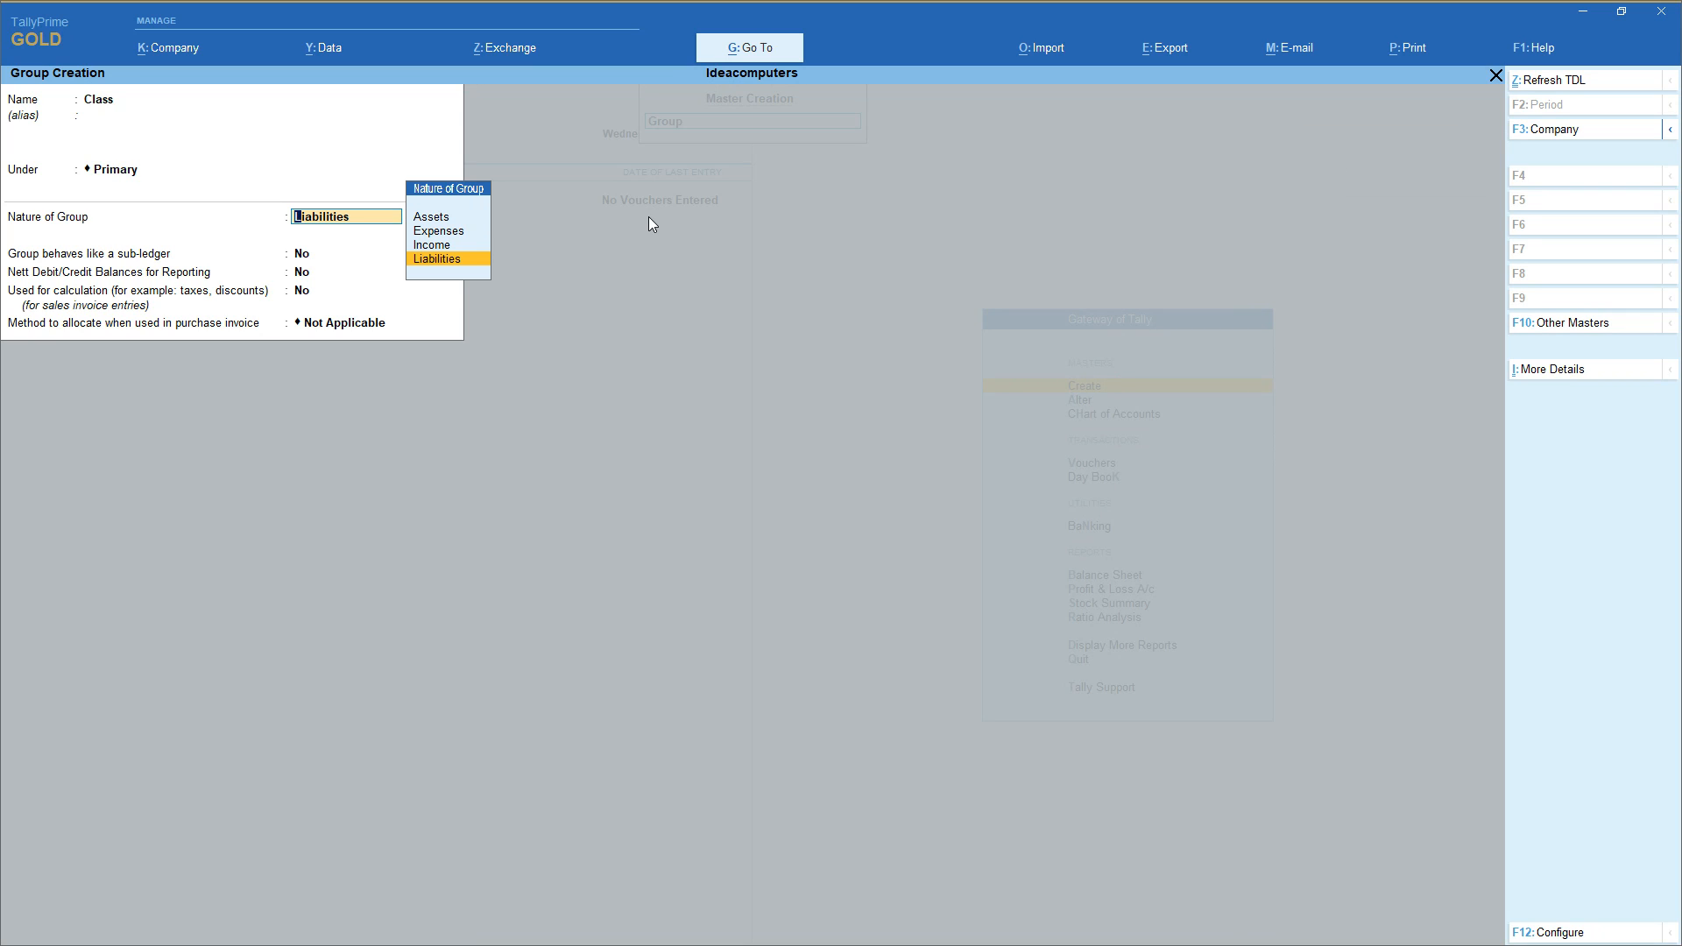
Set the Class group's nature to Income, keep the other options at their defaults, and save the group
key(Up)
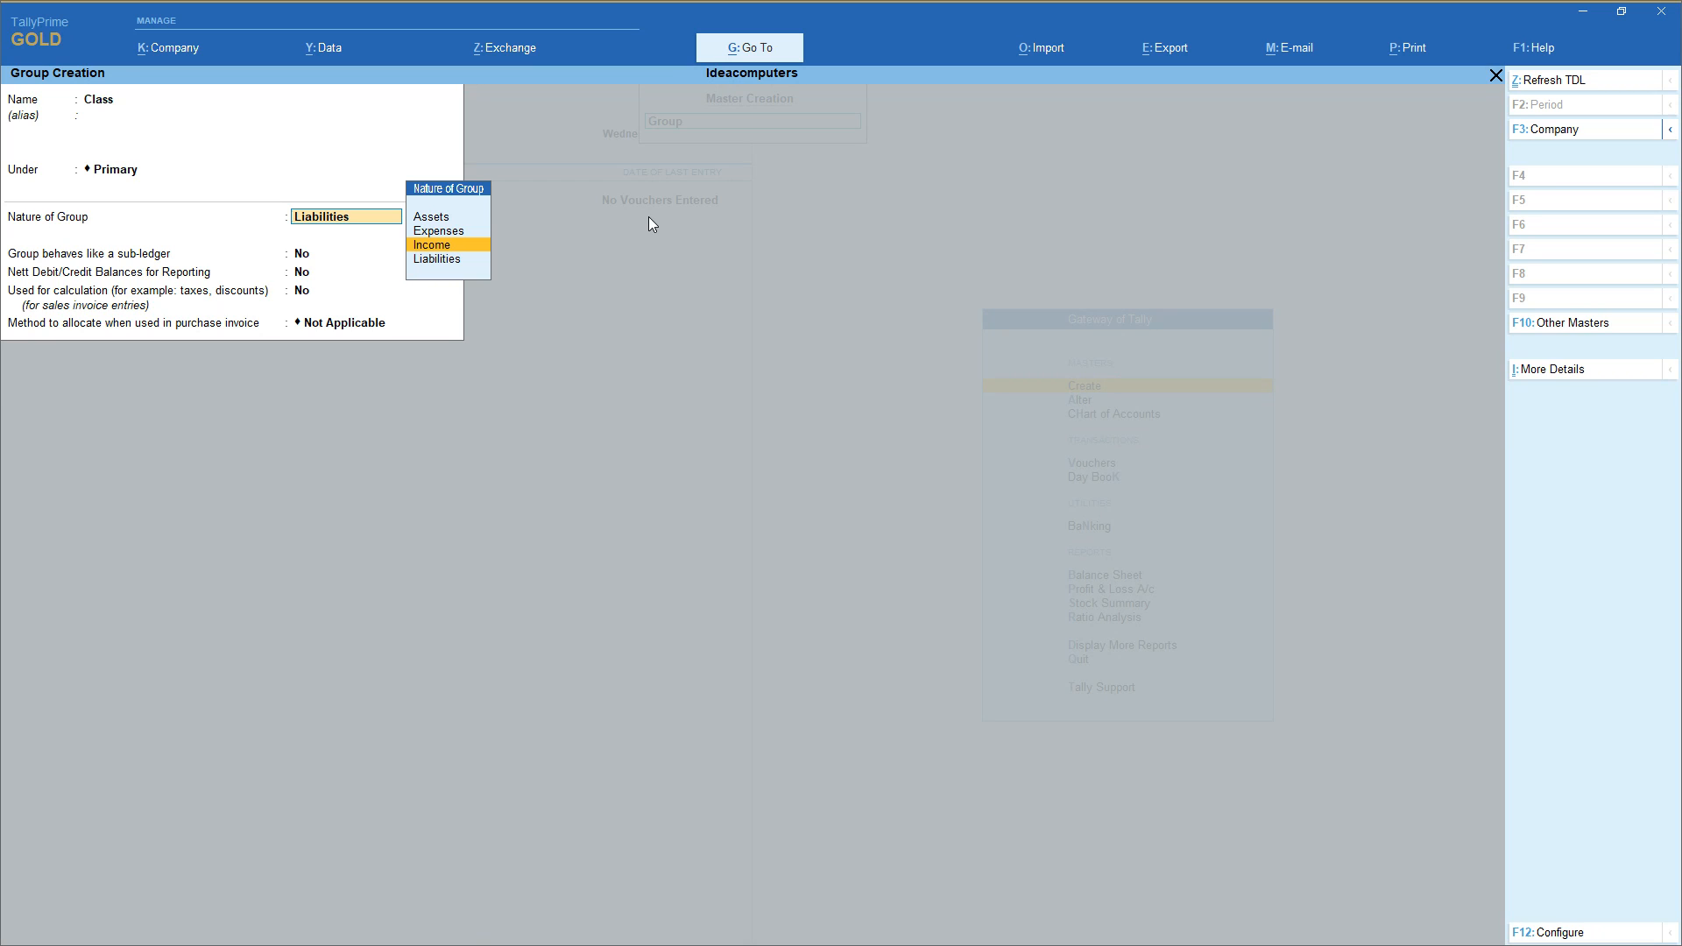
key(Up)
key(Up)
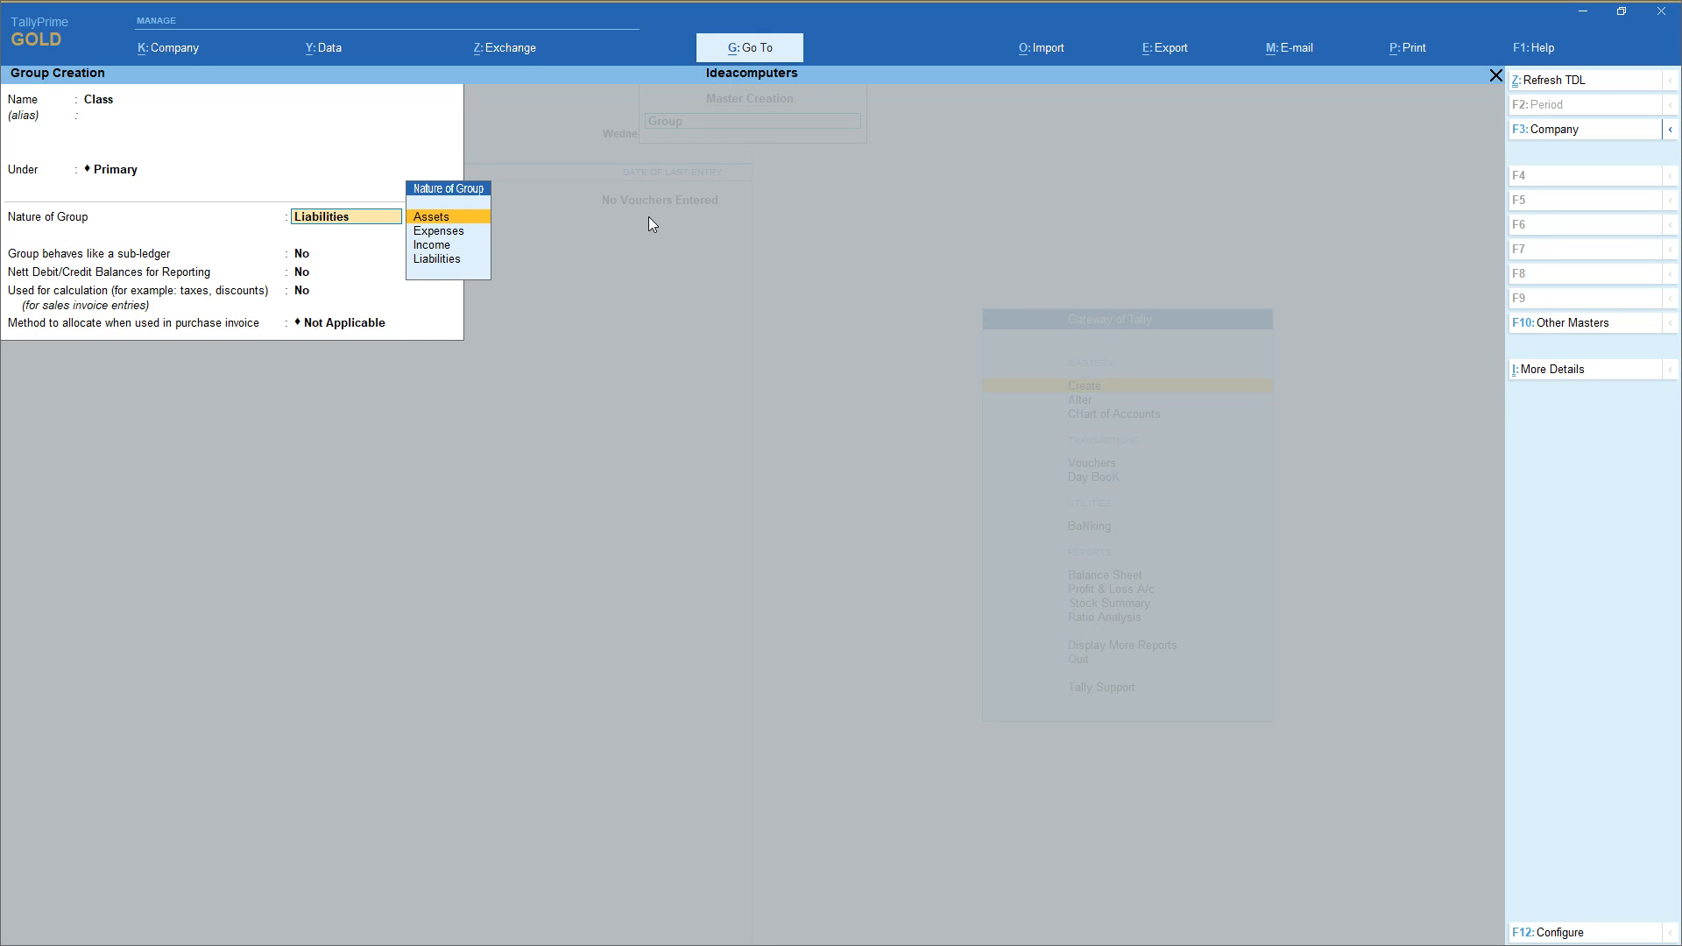
key(Down)
key(Down)
key(Return)
key(Return)
key(Return)
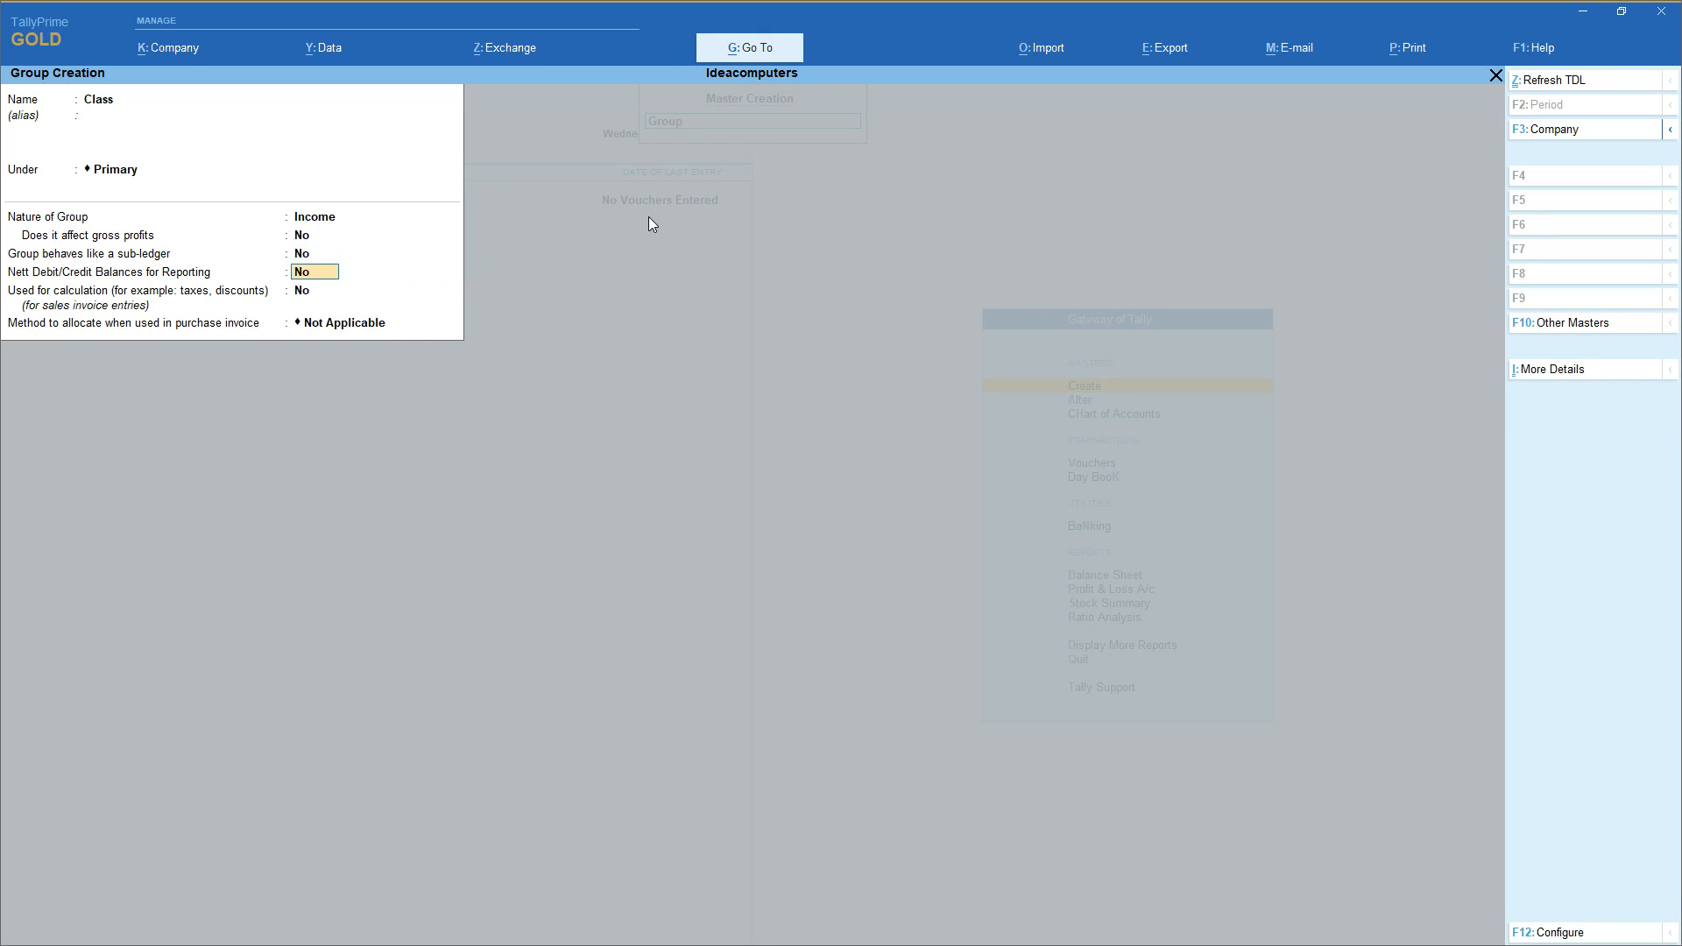
key(Return)
key(Return)
key(Return)
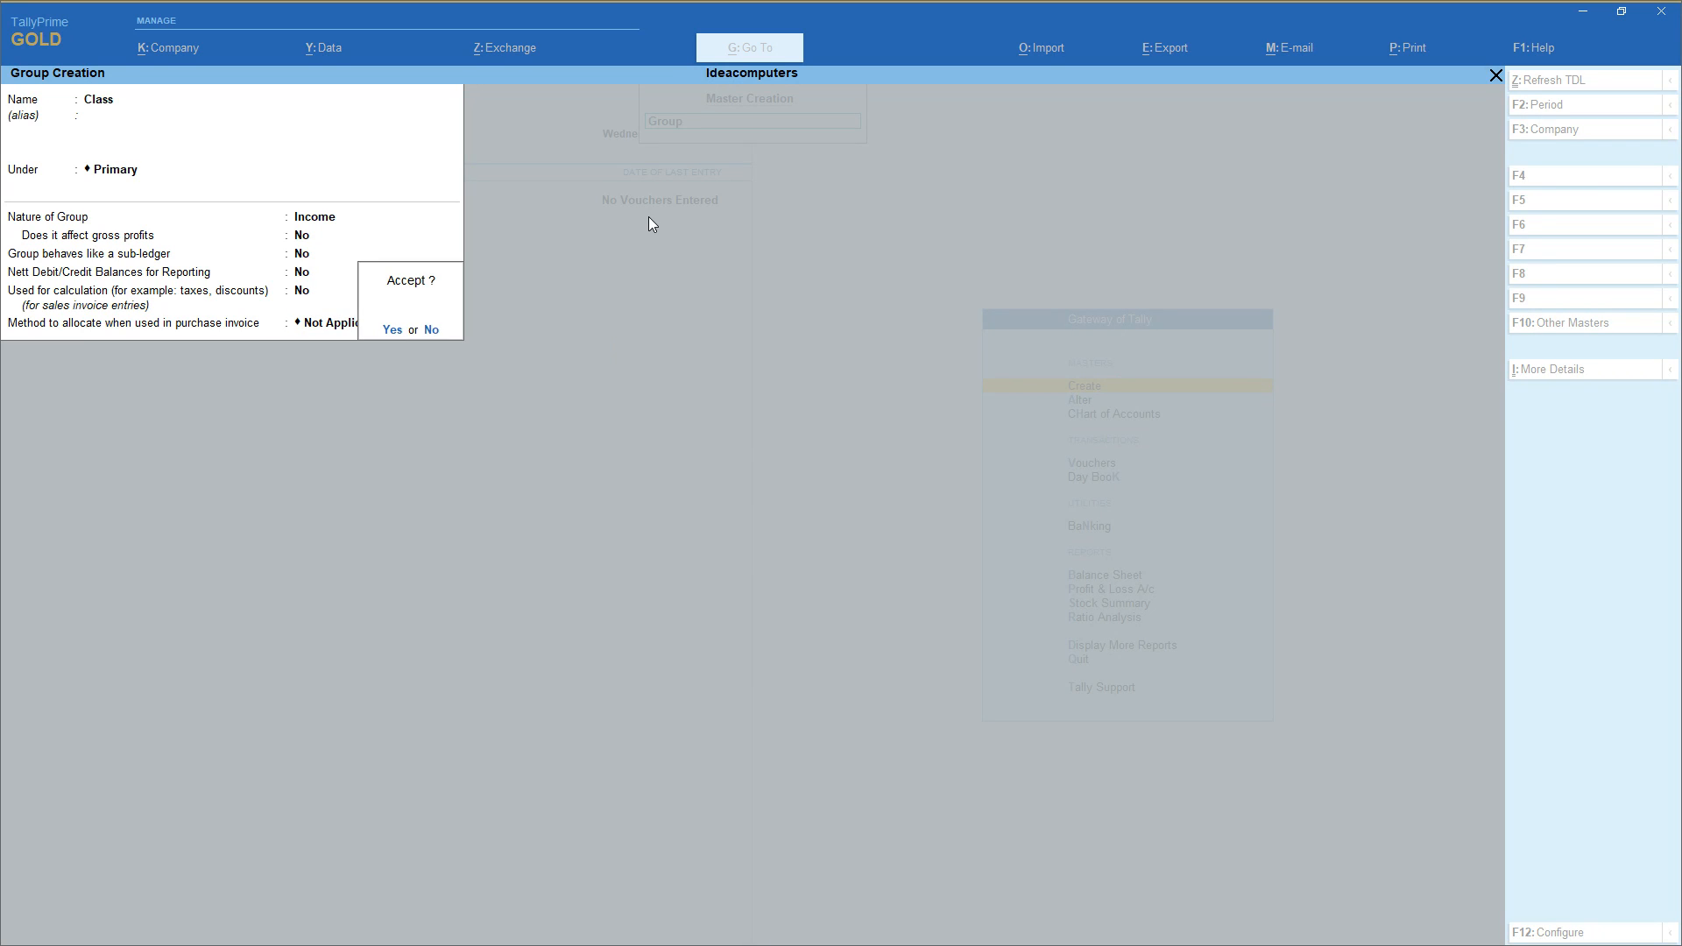
key(Return)
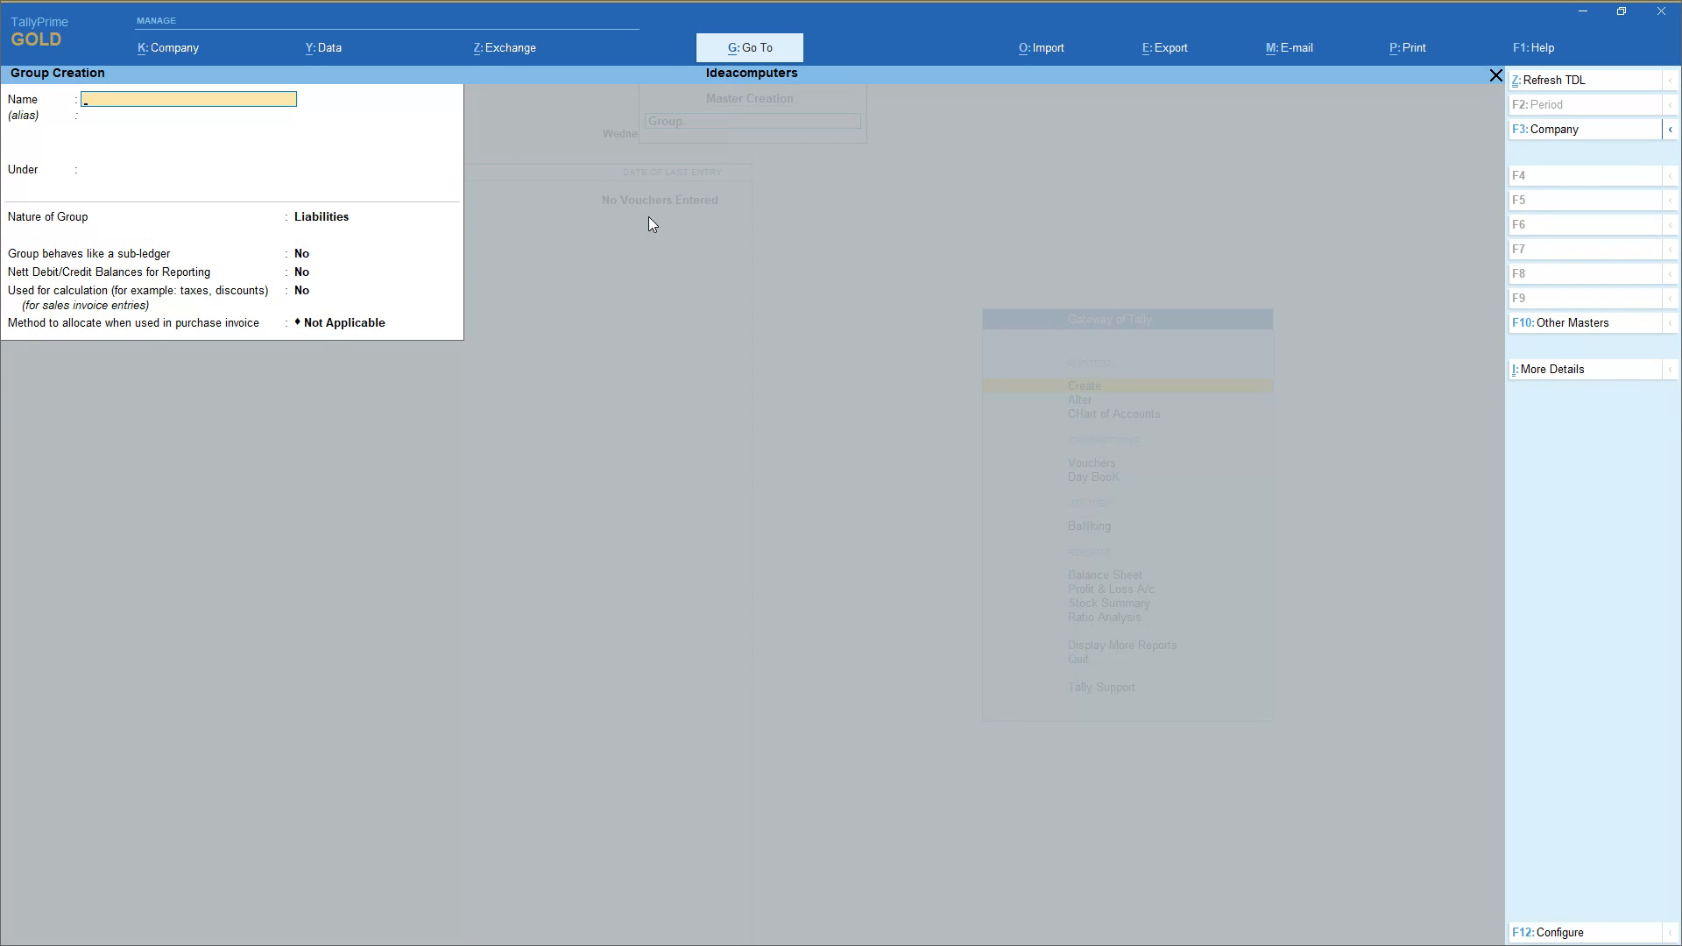
Create a group named 1 St Class under the Class group with the remaining options at their defaults
text(1 St)
text(clas)
key(Return)
key(Return)
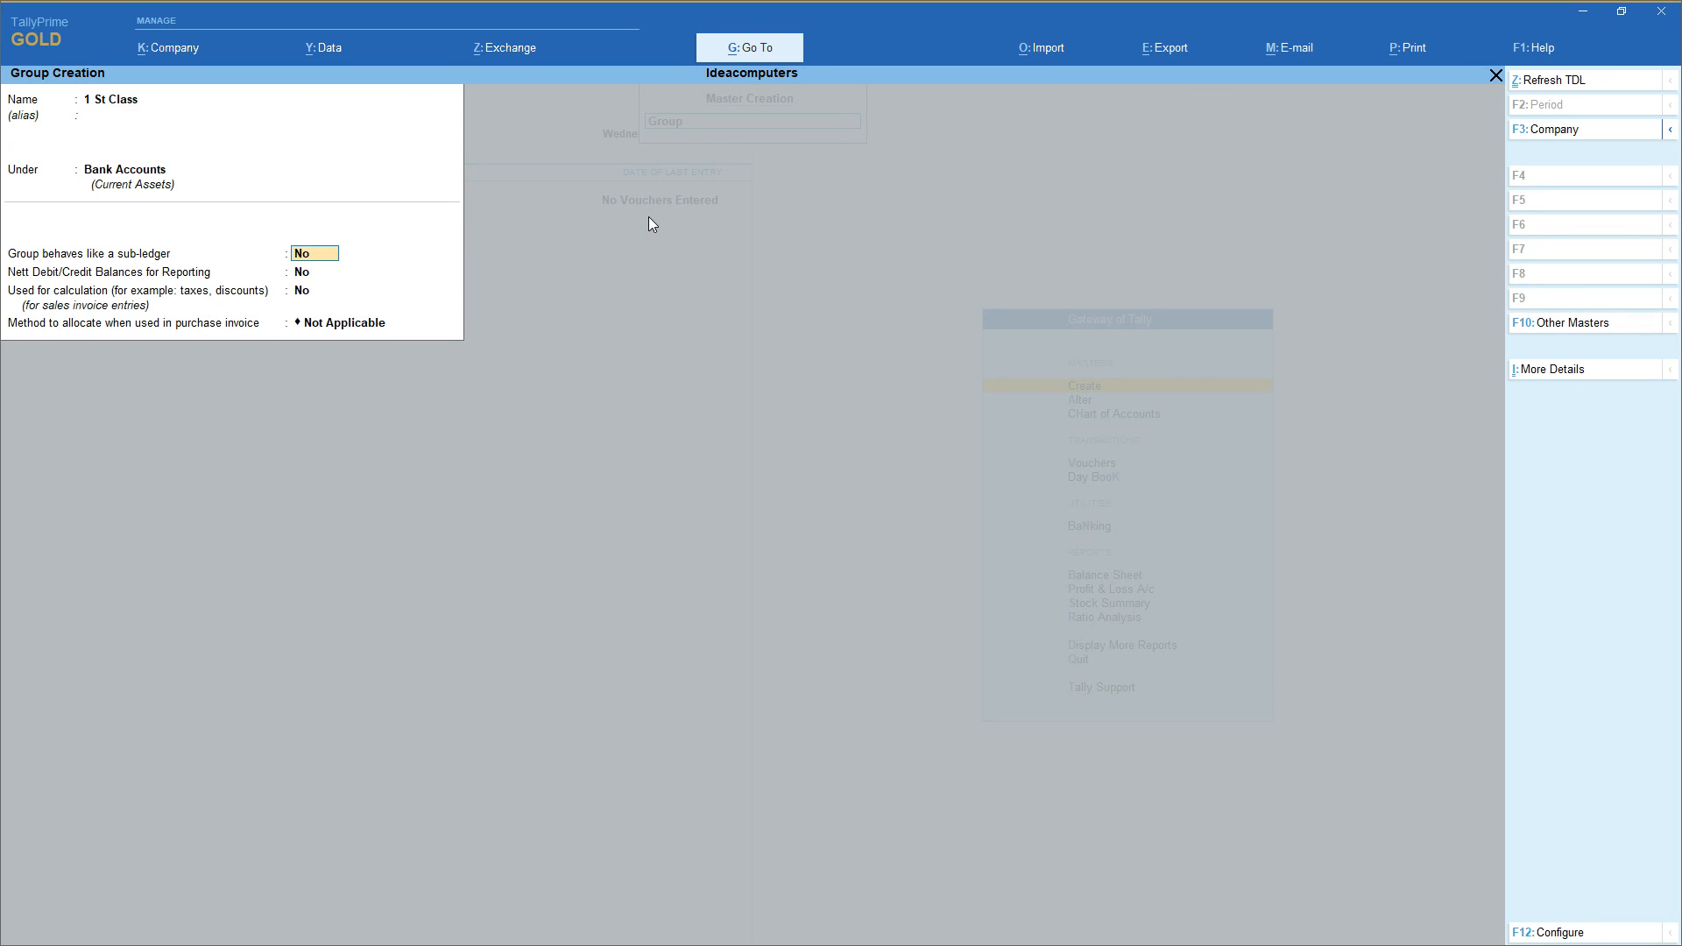
key(BackSpace)
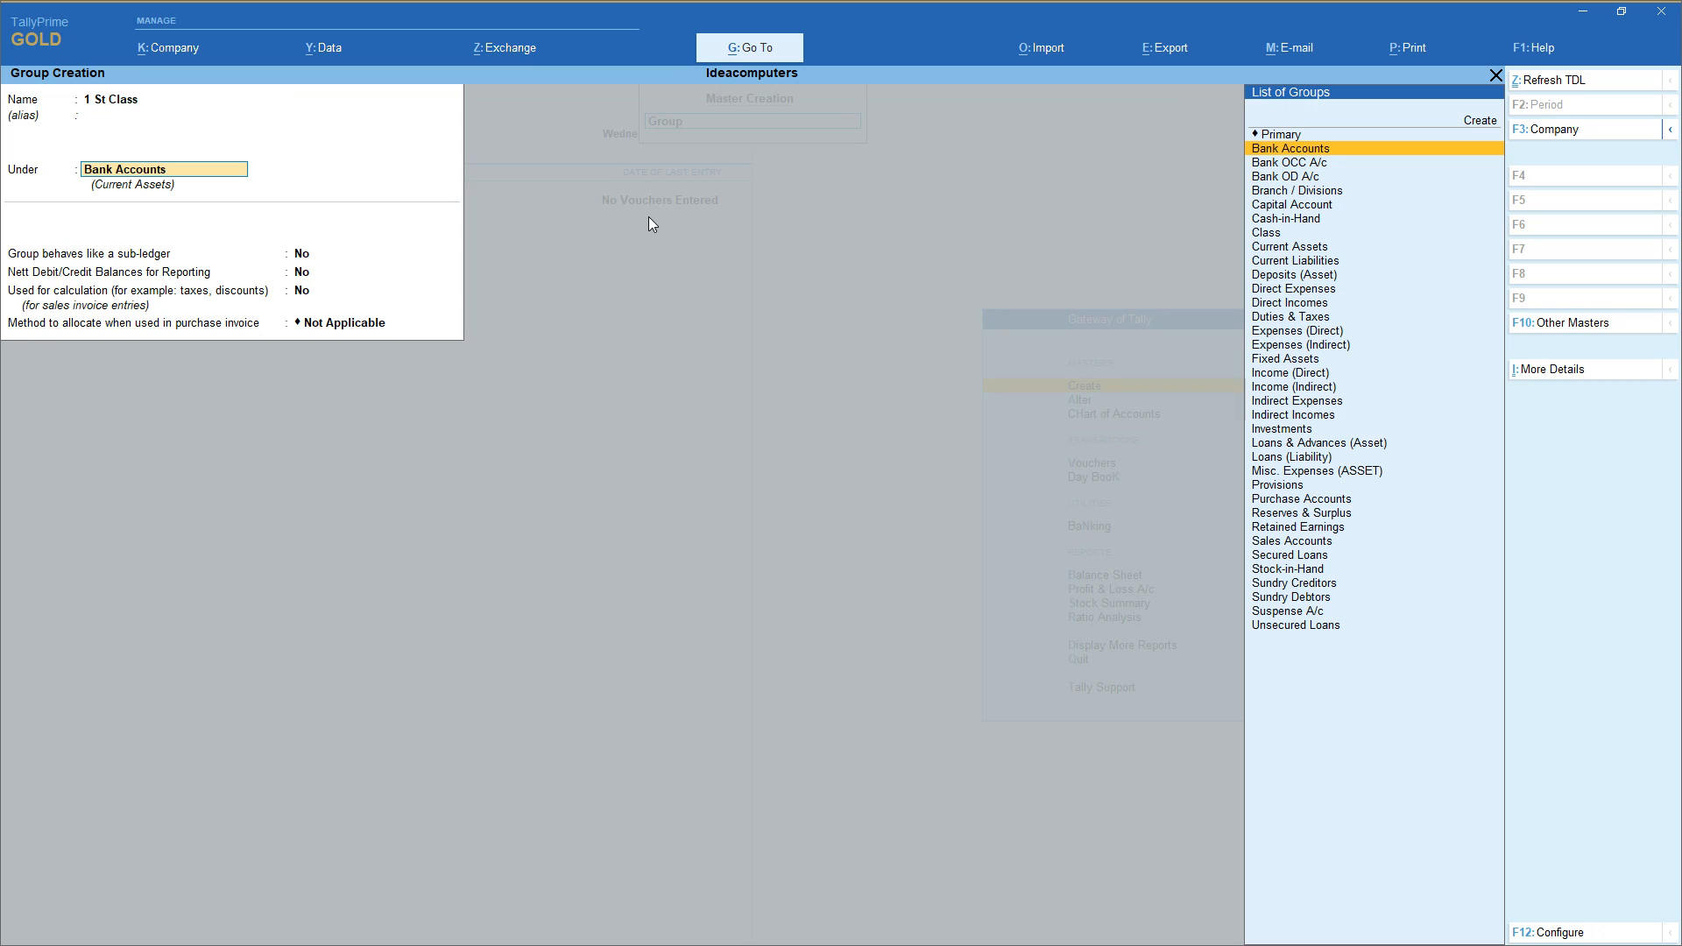
text(Cl)
key(Return)
key(Return)
key(Return)
key(Return)
key(Return)
key(Return)
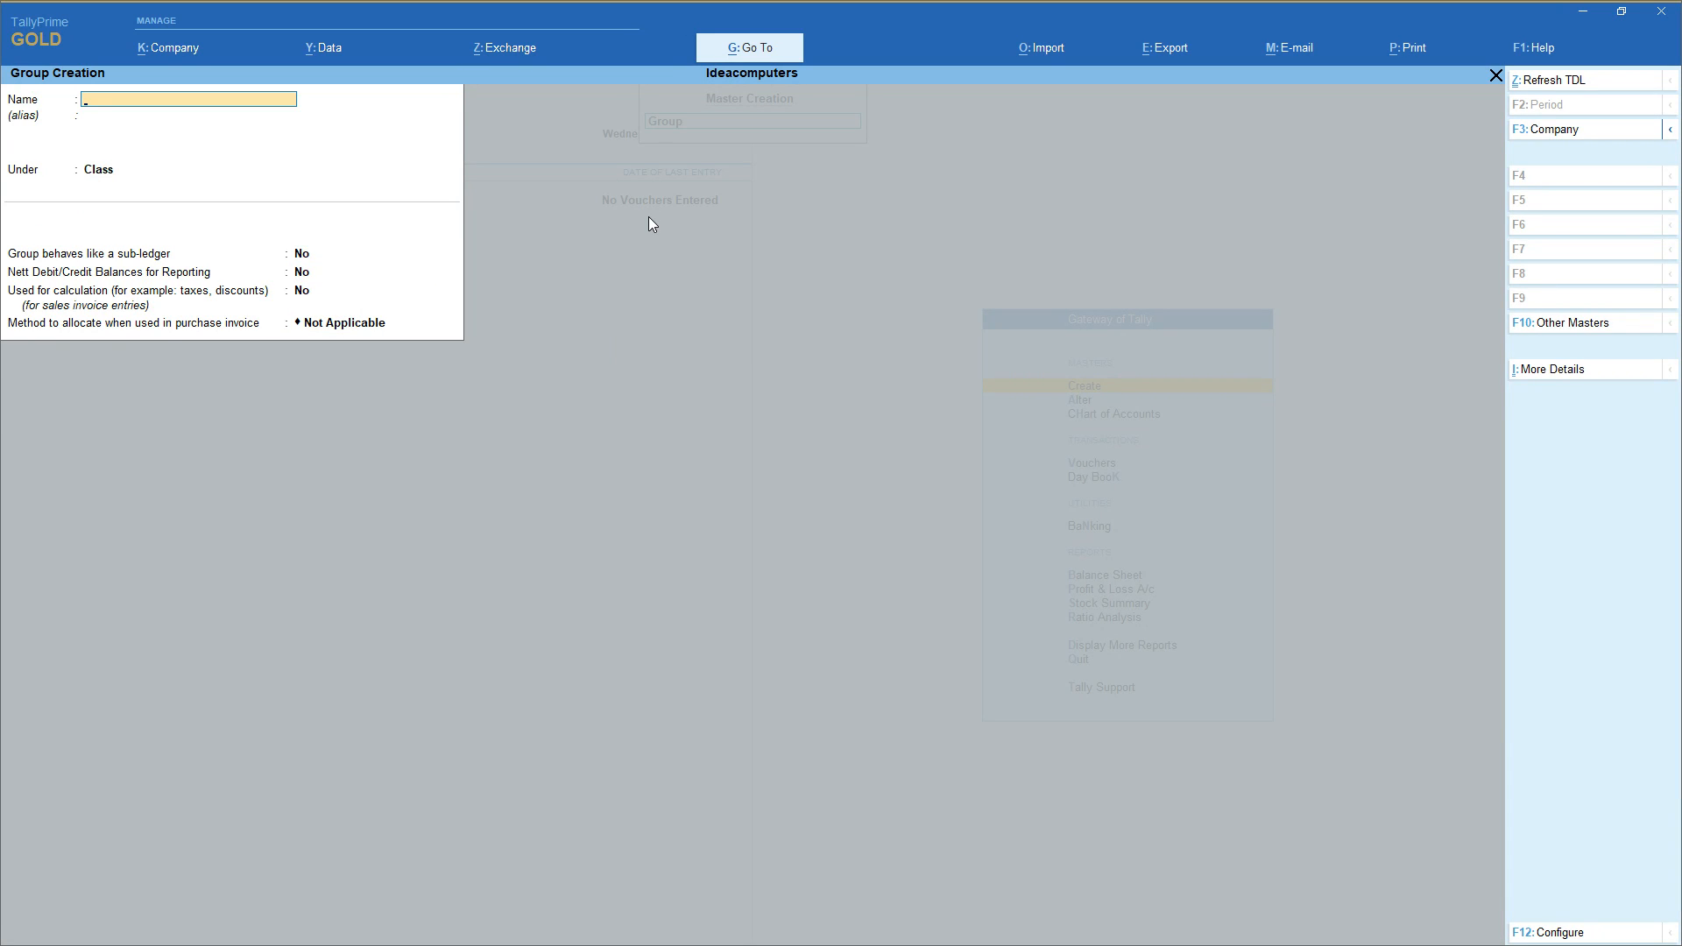
Create a group named 2 Nd Class under the Class group with the remaining options at their defaults
text(2 Nd class)
key(Return)
key(Return)
key(Return)
key(Return)
key(Return)
key(Return)
key(Return)
key(Return)
Create a group named 3rd Class under the Class group with the remaining options at their defaults
text(3 R)
text(rd)
text( Cla)
text(ss)
key(Return)
key(Return)
key(Return)
key(Return)
key(Return)
key(Return)
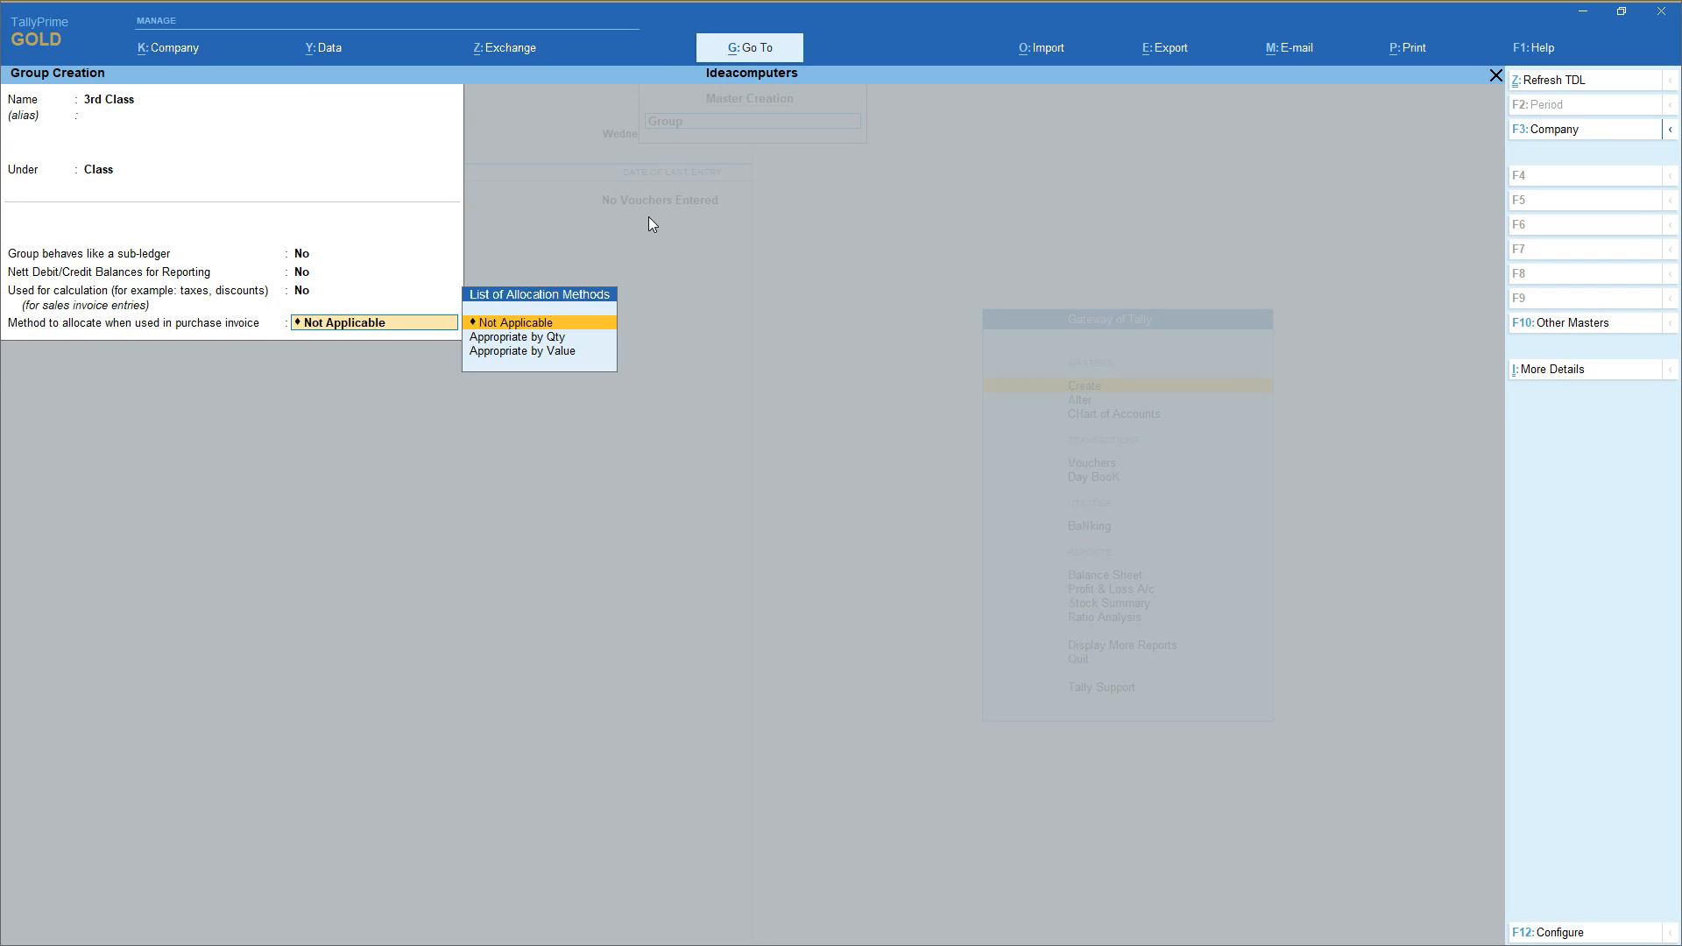
key(Return)
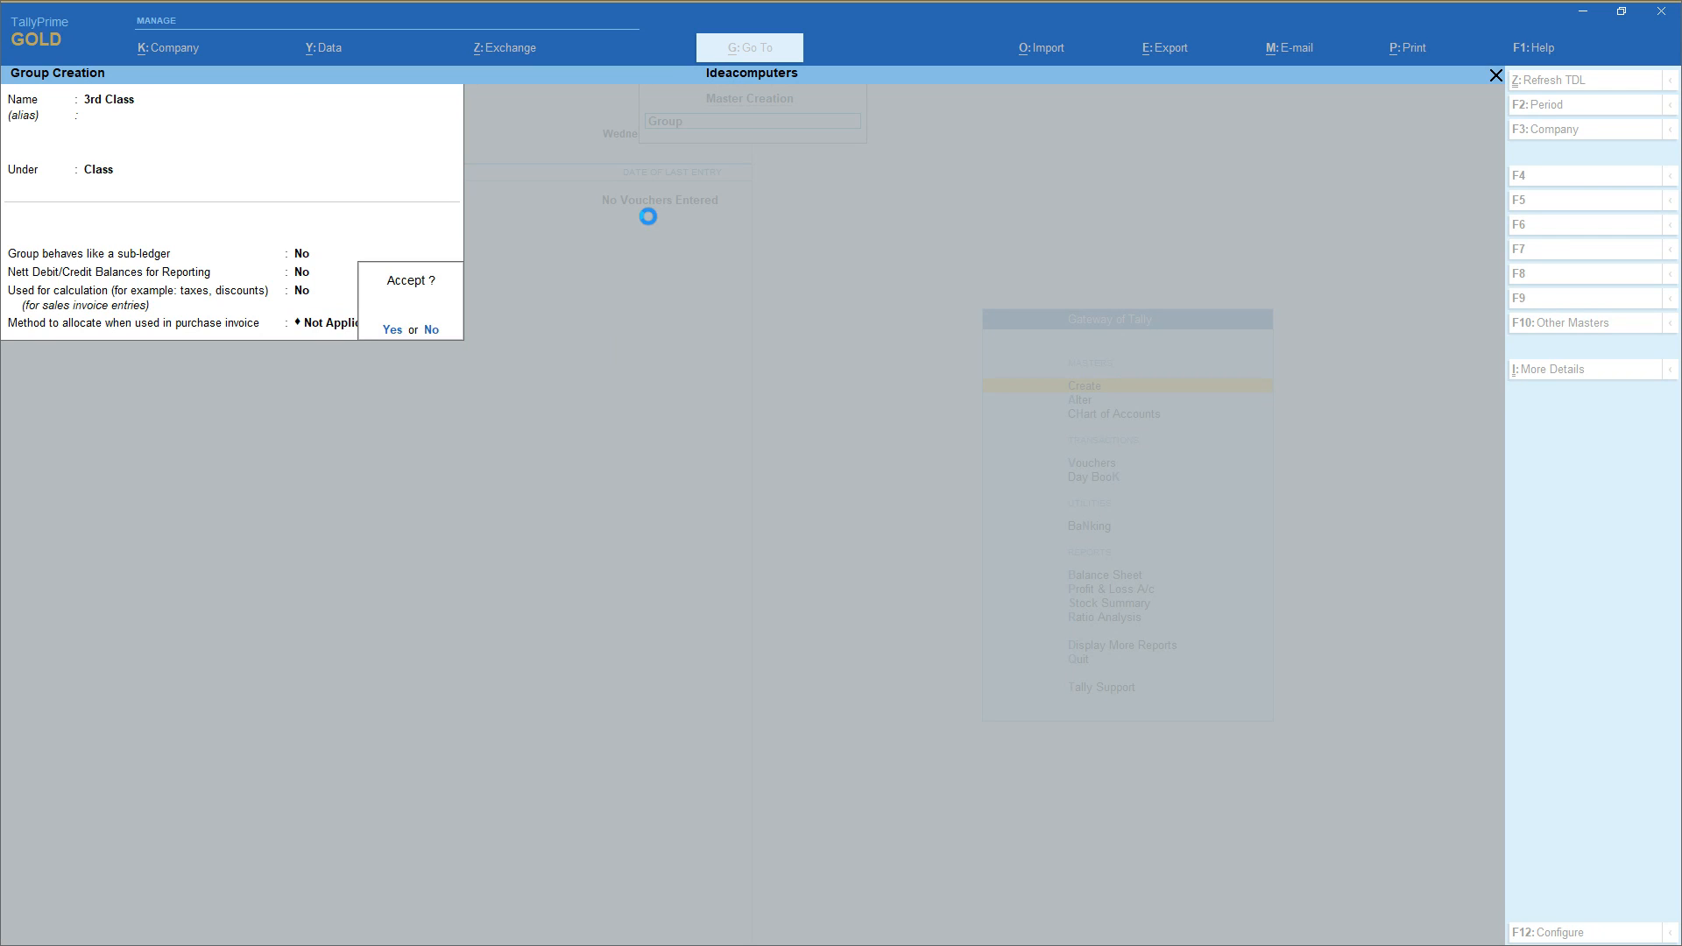
key(Return)
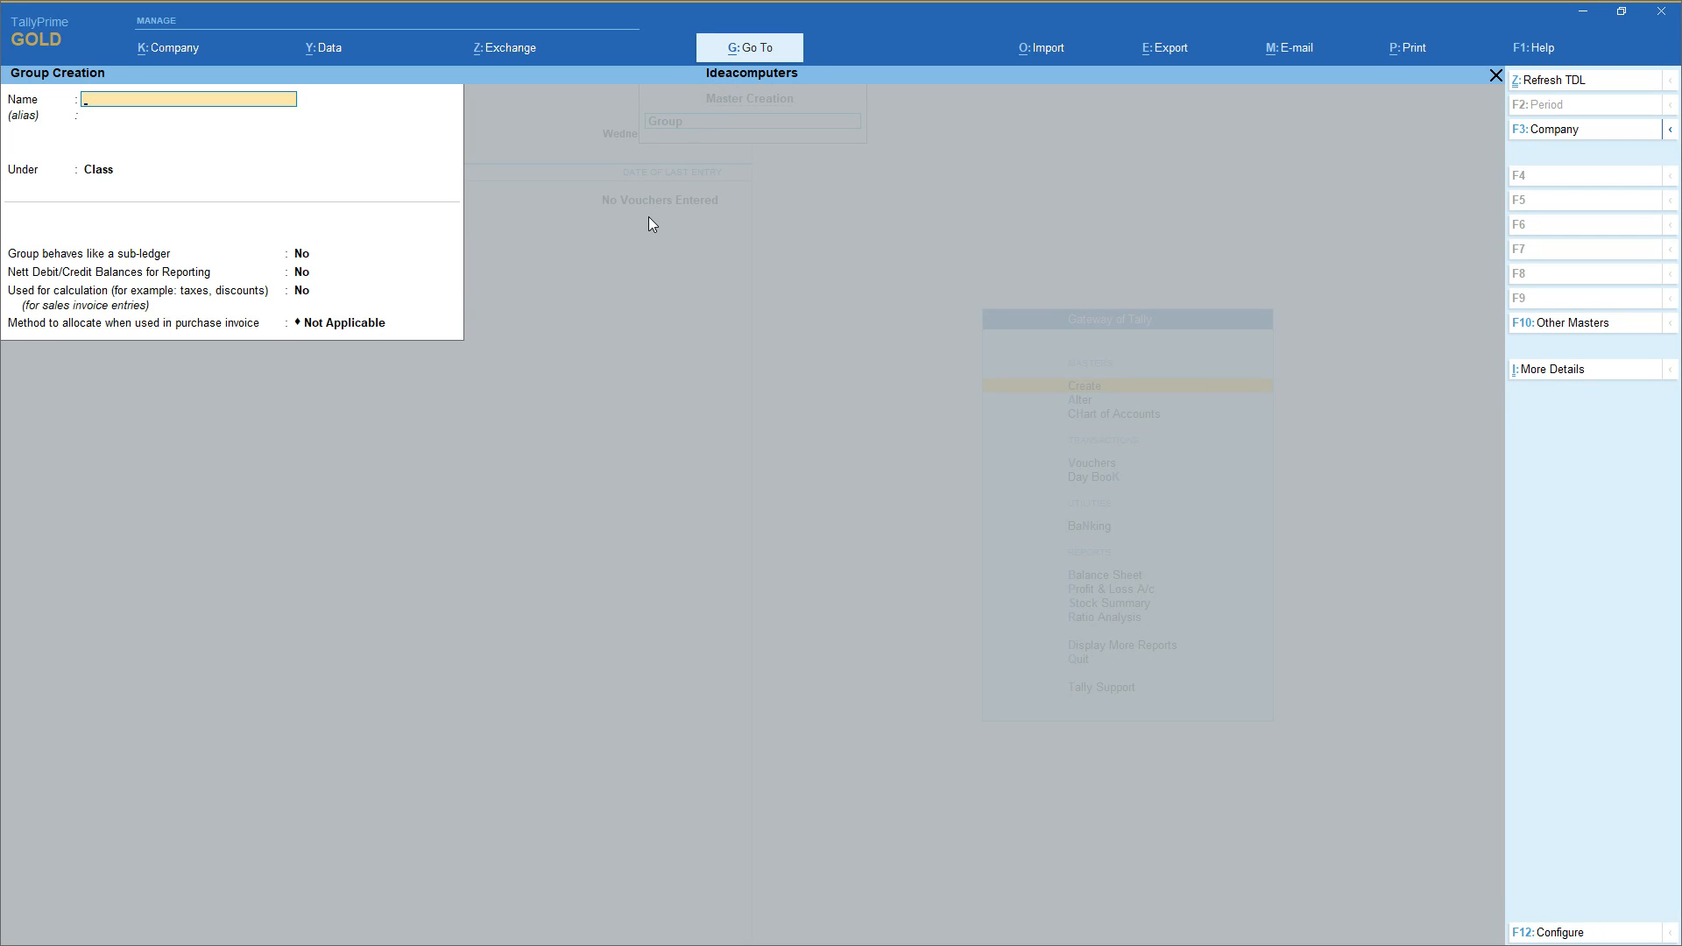
Leave group creation and start a new ledger, entering the person's first name as its name
key(Escape)
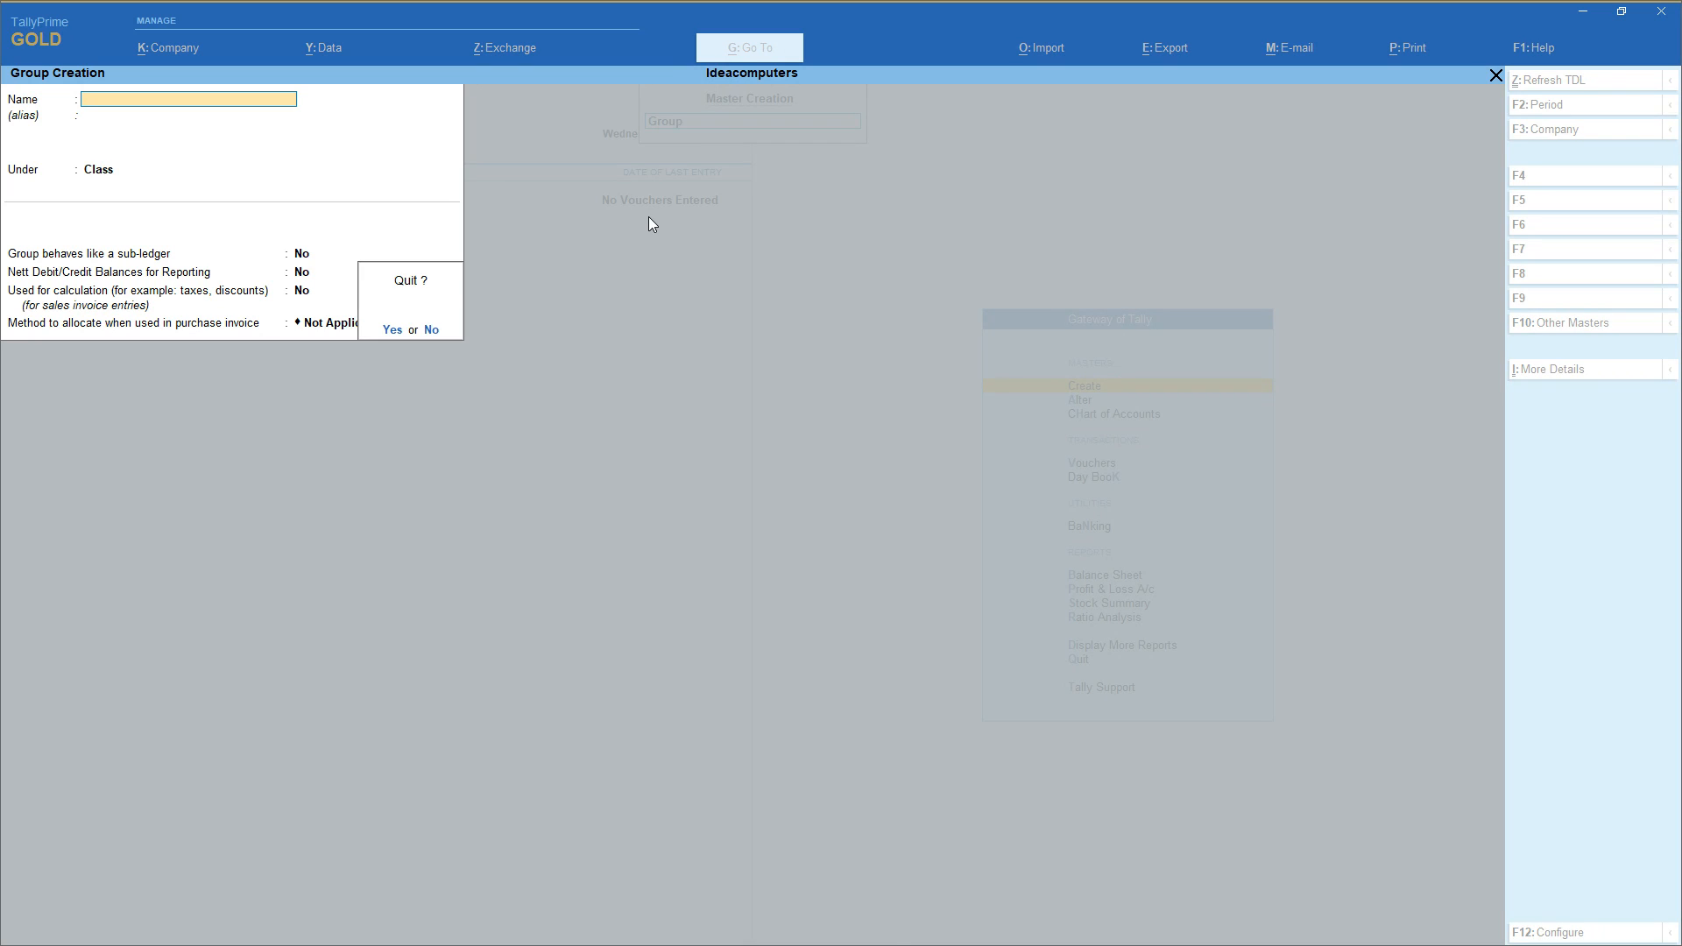
key(y)
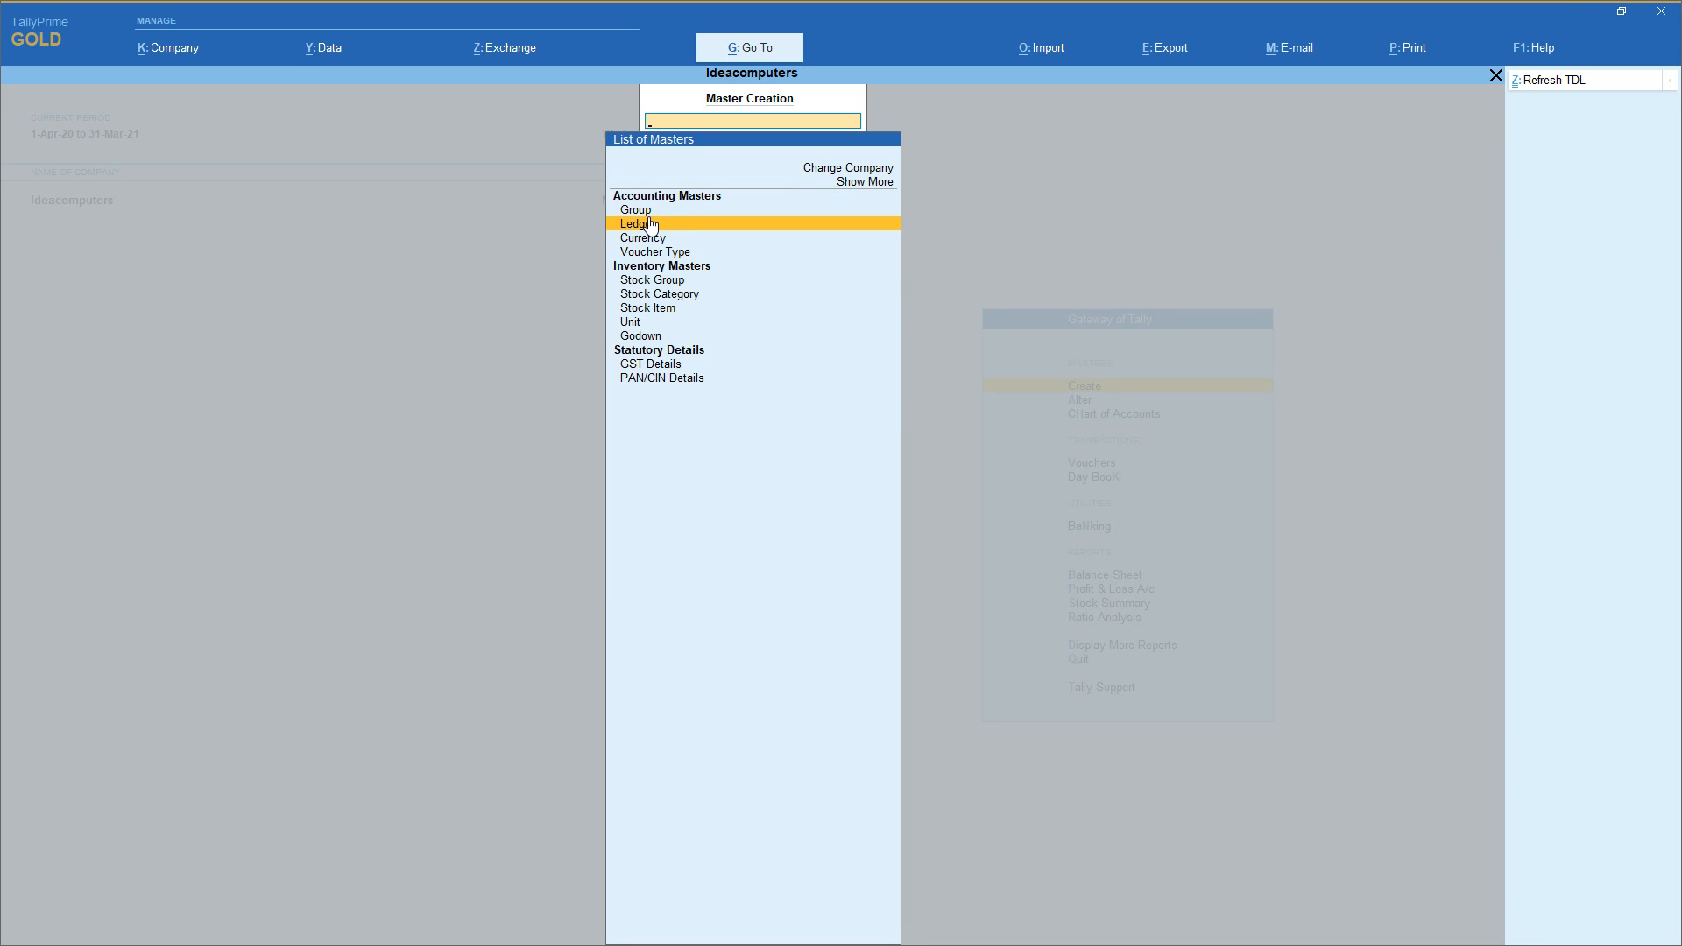
click(650, 225)
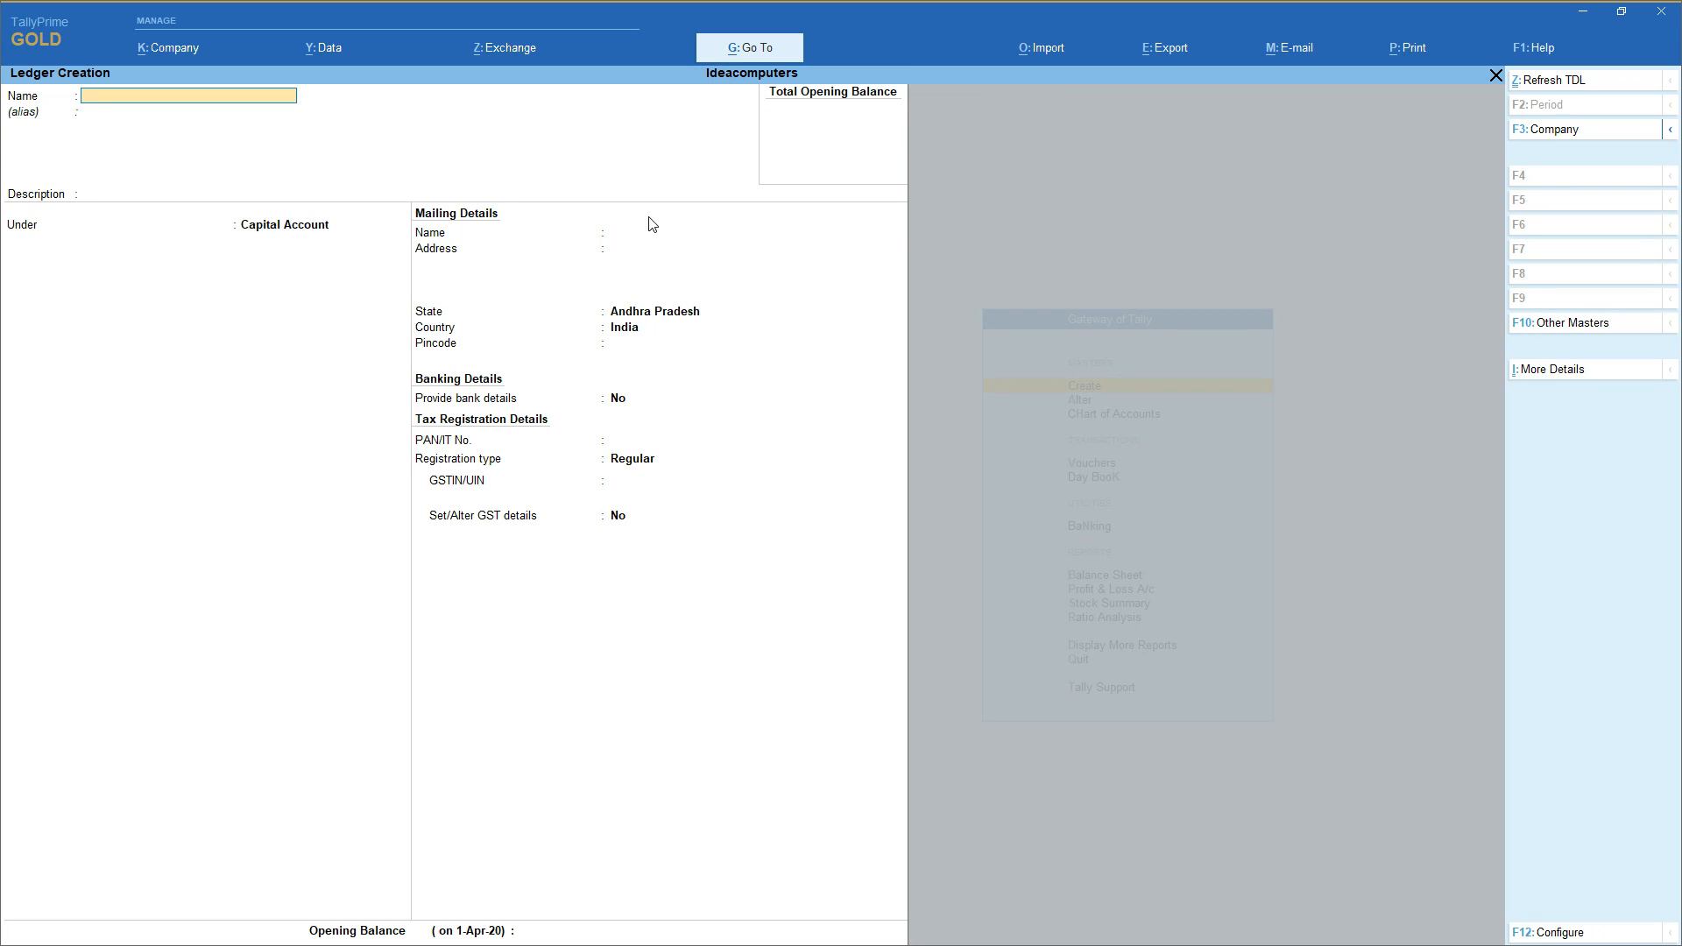
text(Ram)
key(Return)
key(Return)
key(Return)
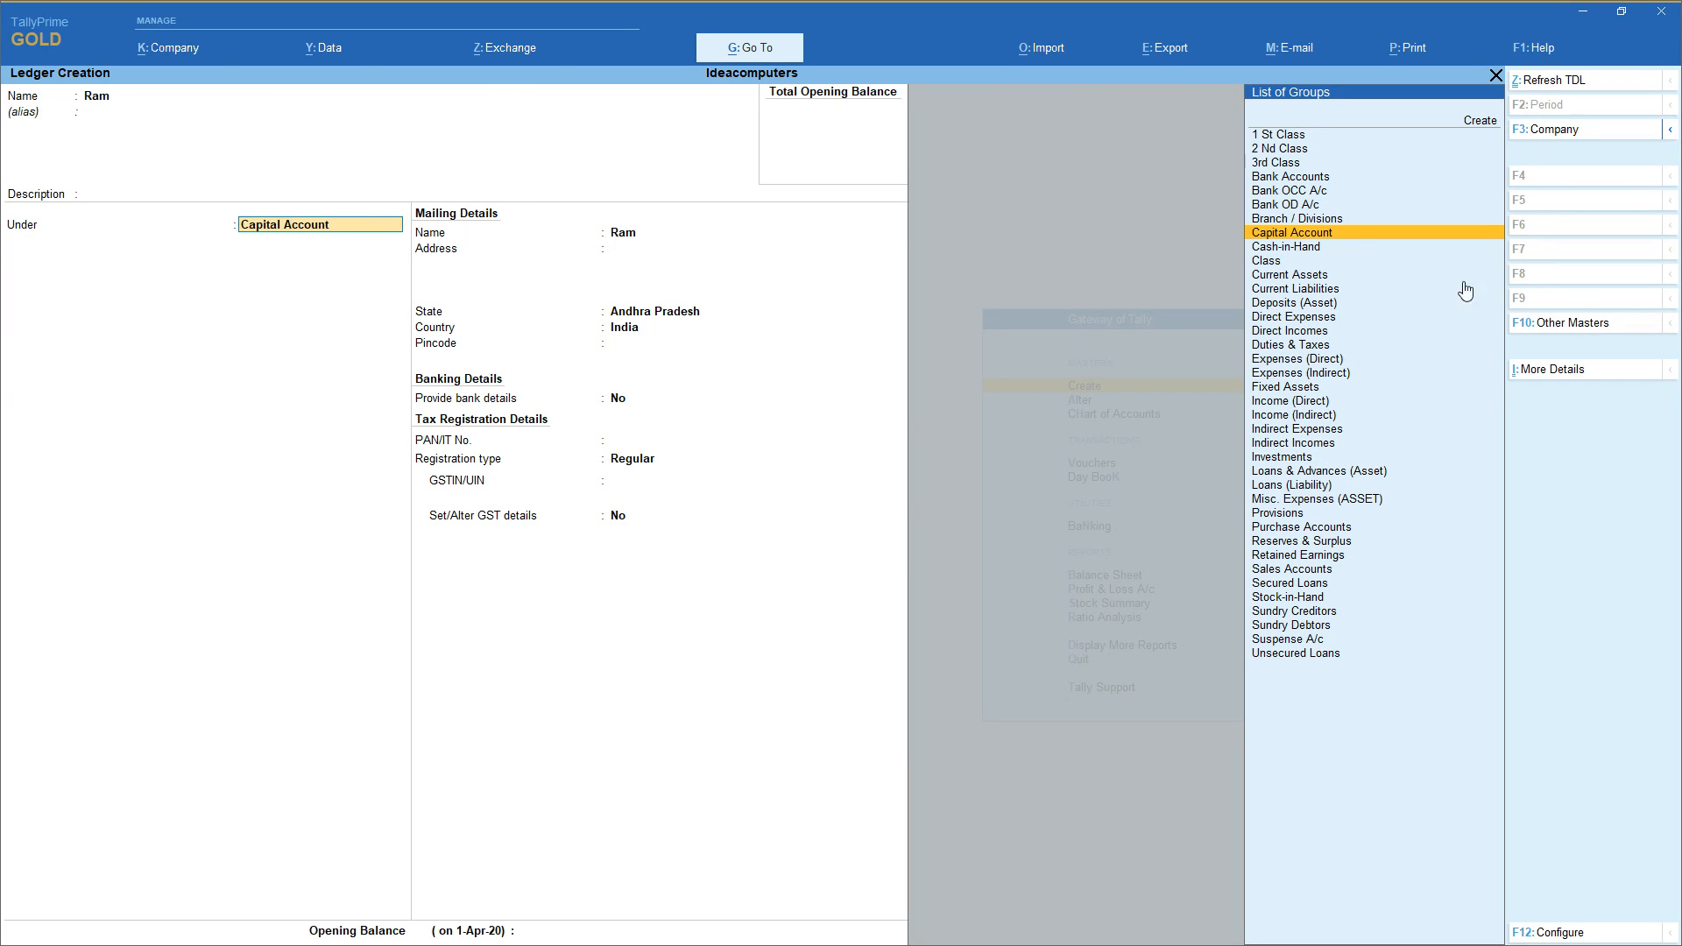
Place the new ledger under the 3rd Class group
key(Up)
key(Up)
key(Up)
key(Up)
key(Up)
key(Up)
key(Up)
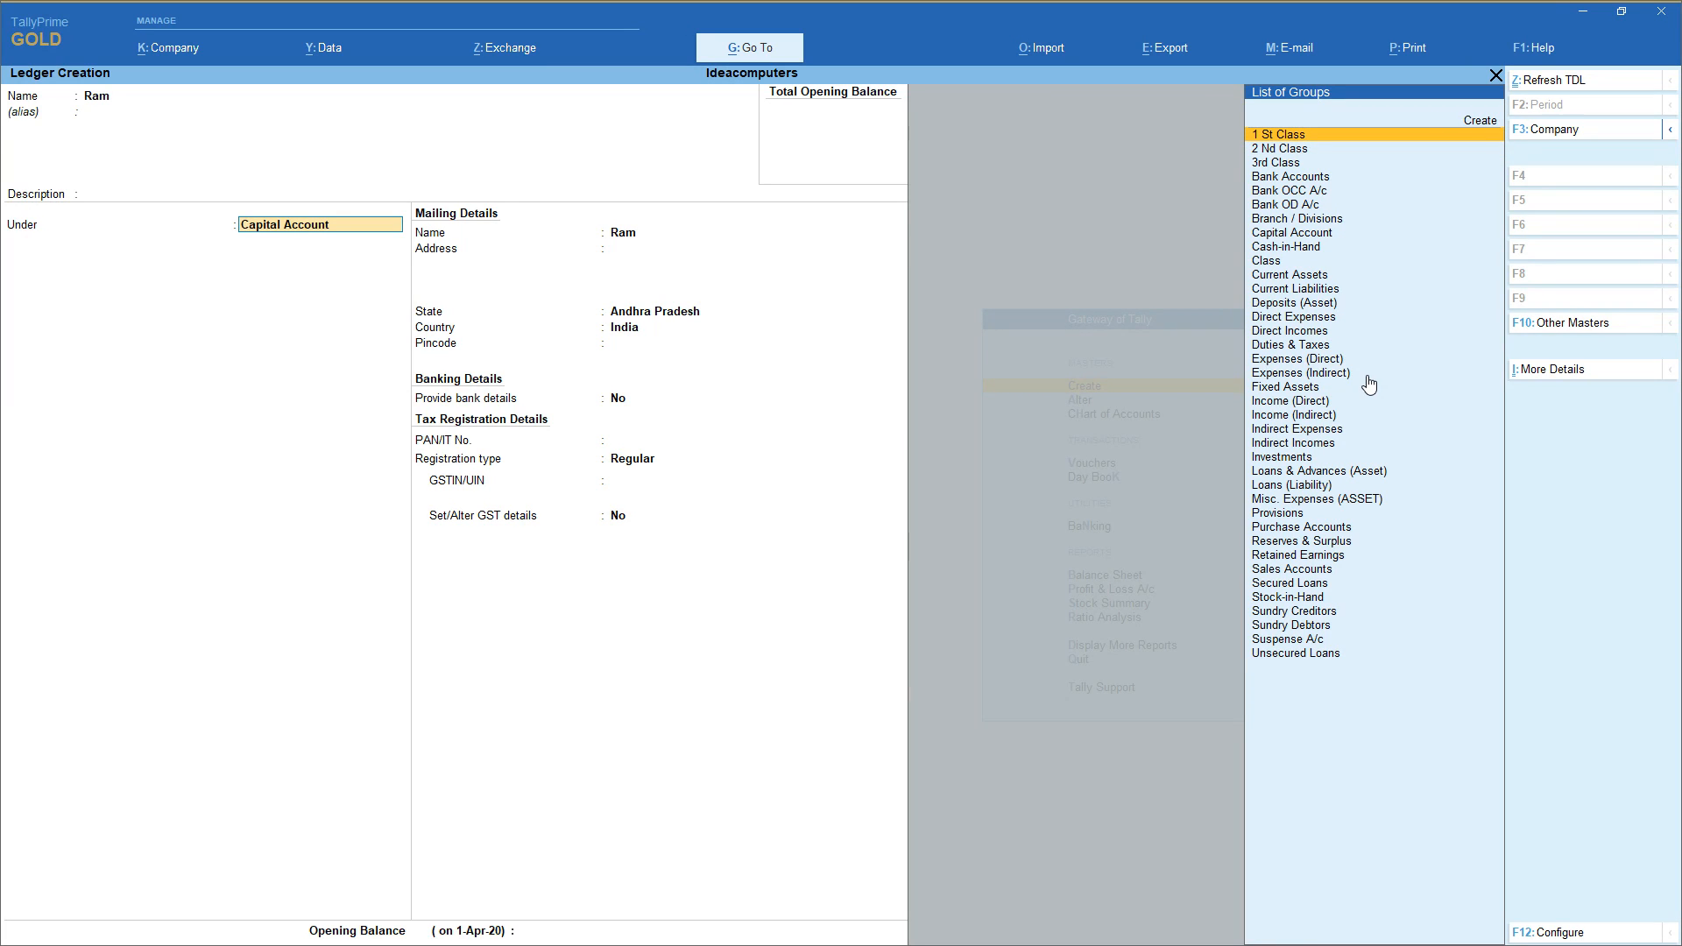
key(Down)
key(Down)
key(Return)
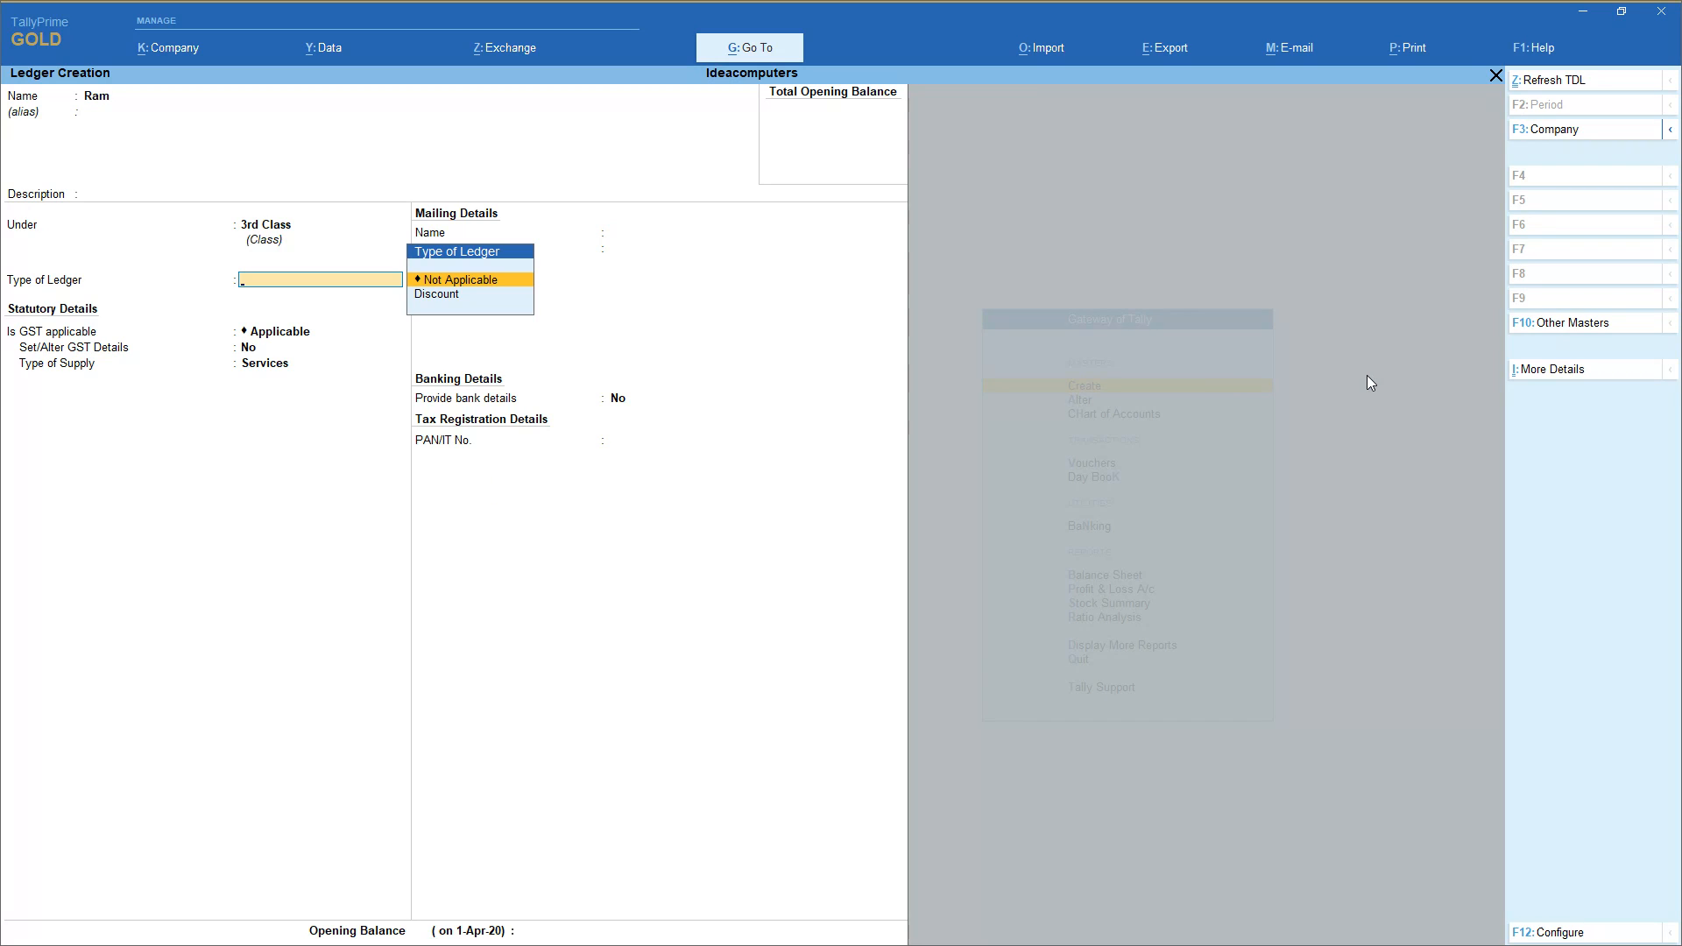
Keep the ledger type as Not Applicable, set GST to Not Applicable, and save the 3rd Class ledger
key(Return)
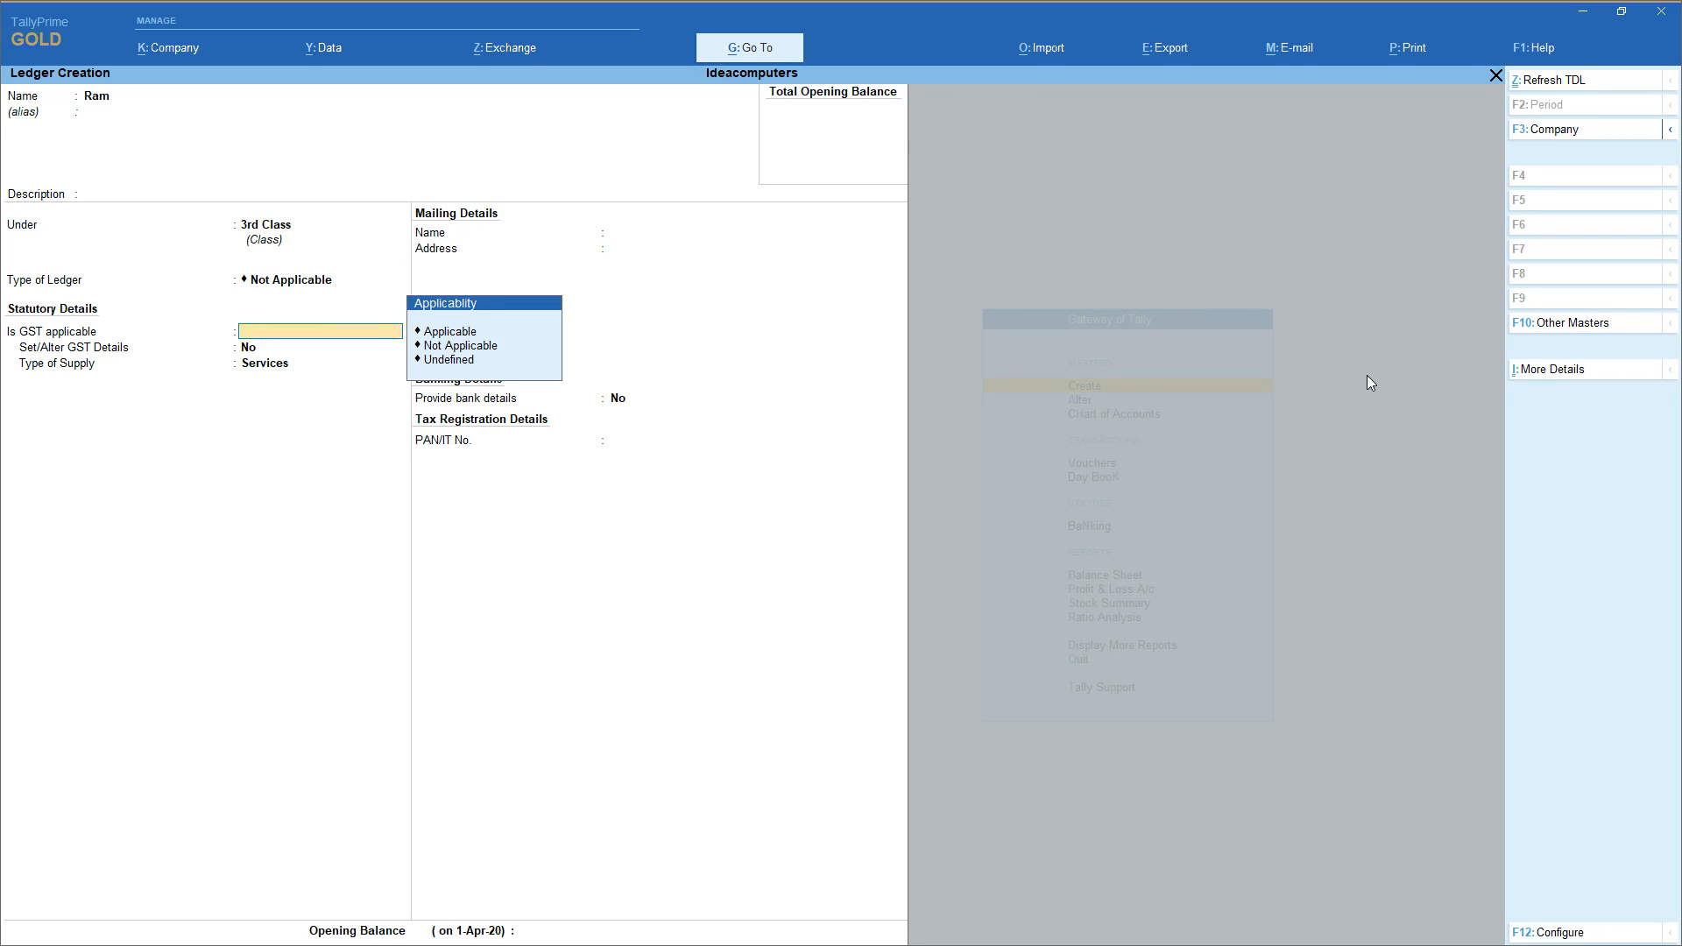
key(Down)
key(Return)
key(Return)
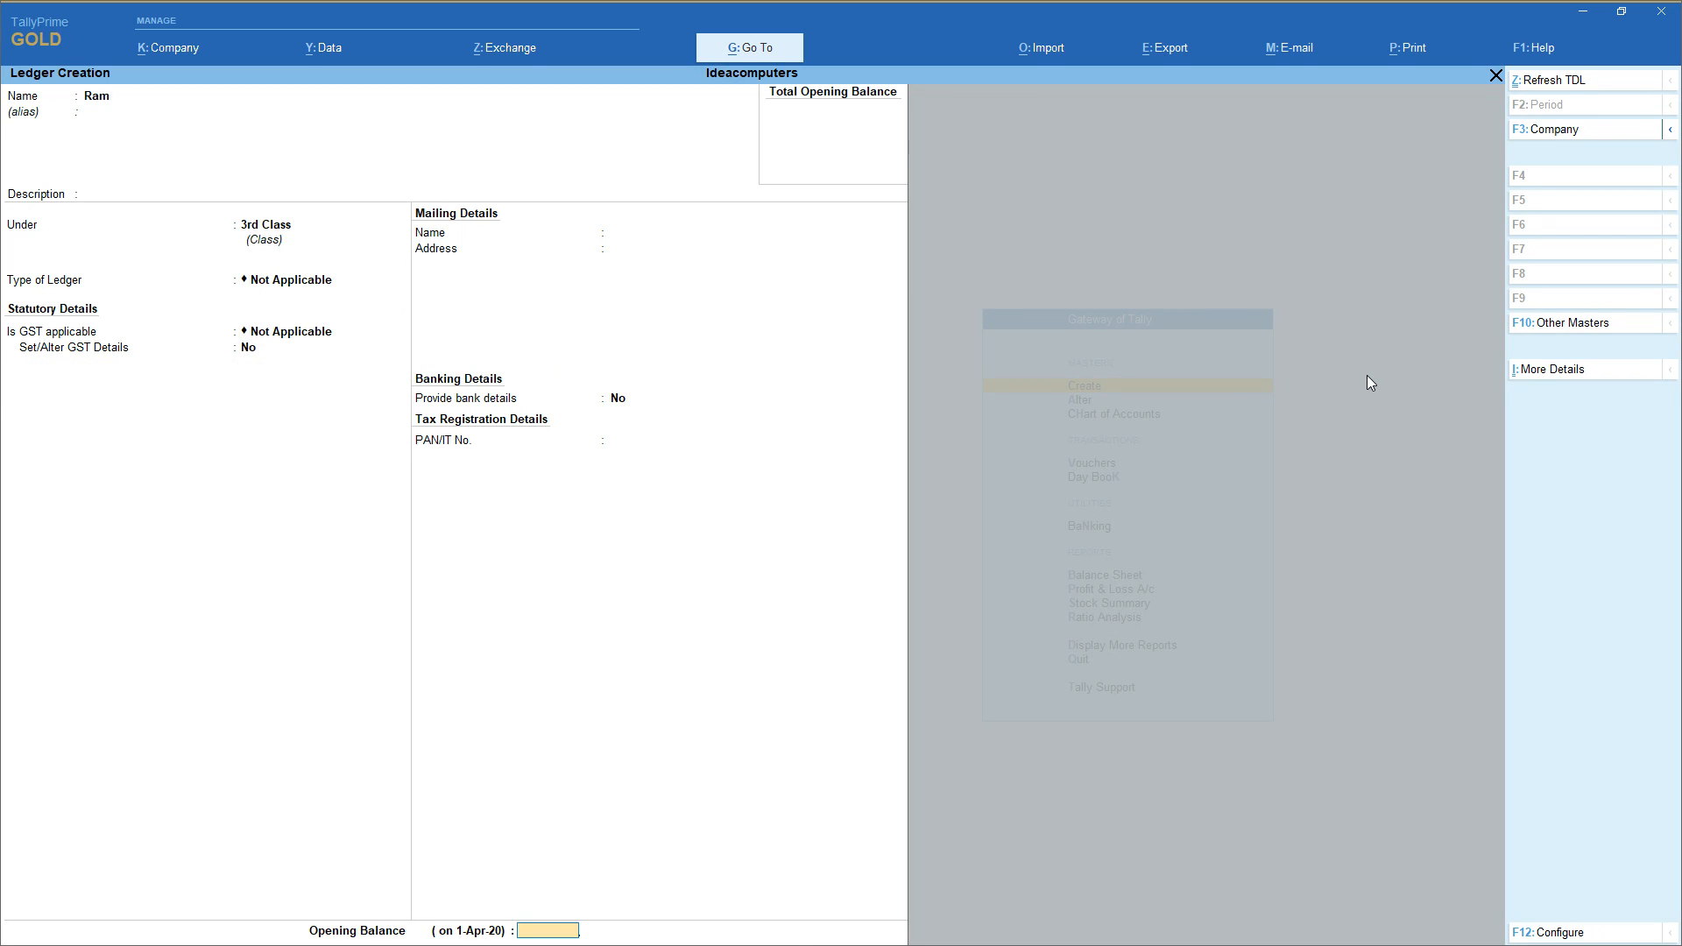
key(Return)
key(Return)
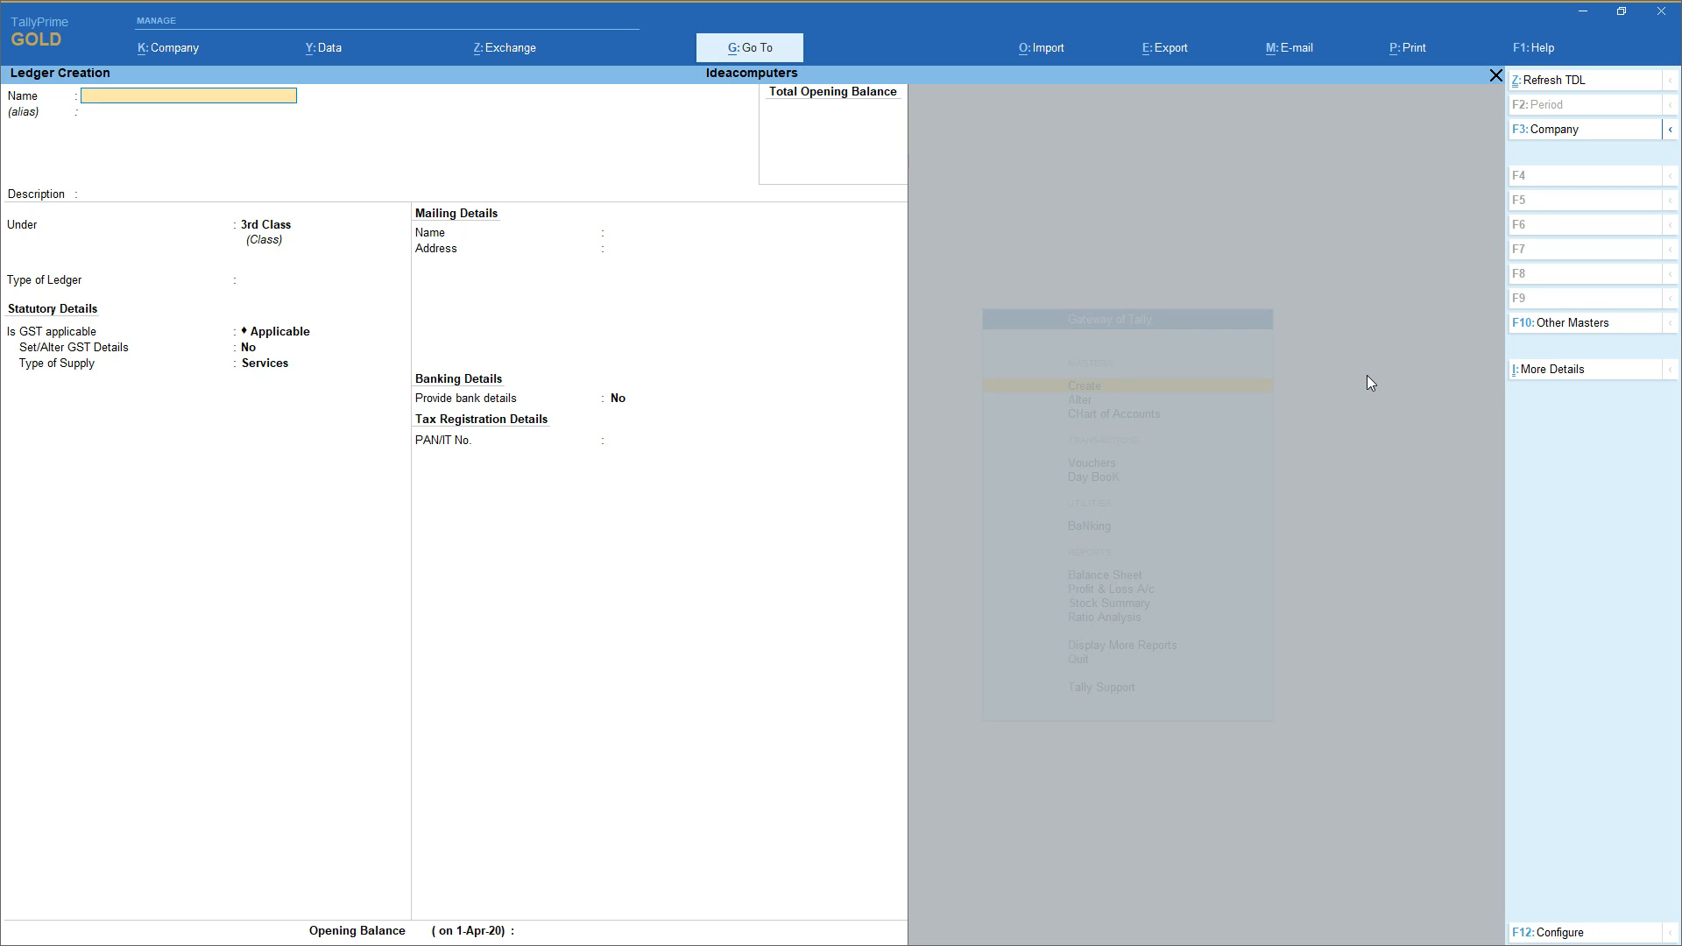
Start a ledger named Purchases under Purchase Accounts, with its type of ledger as Not Applicable
text(ur)
key(Return)
key(Return)
key(Return)
text(Pu)
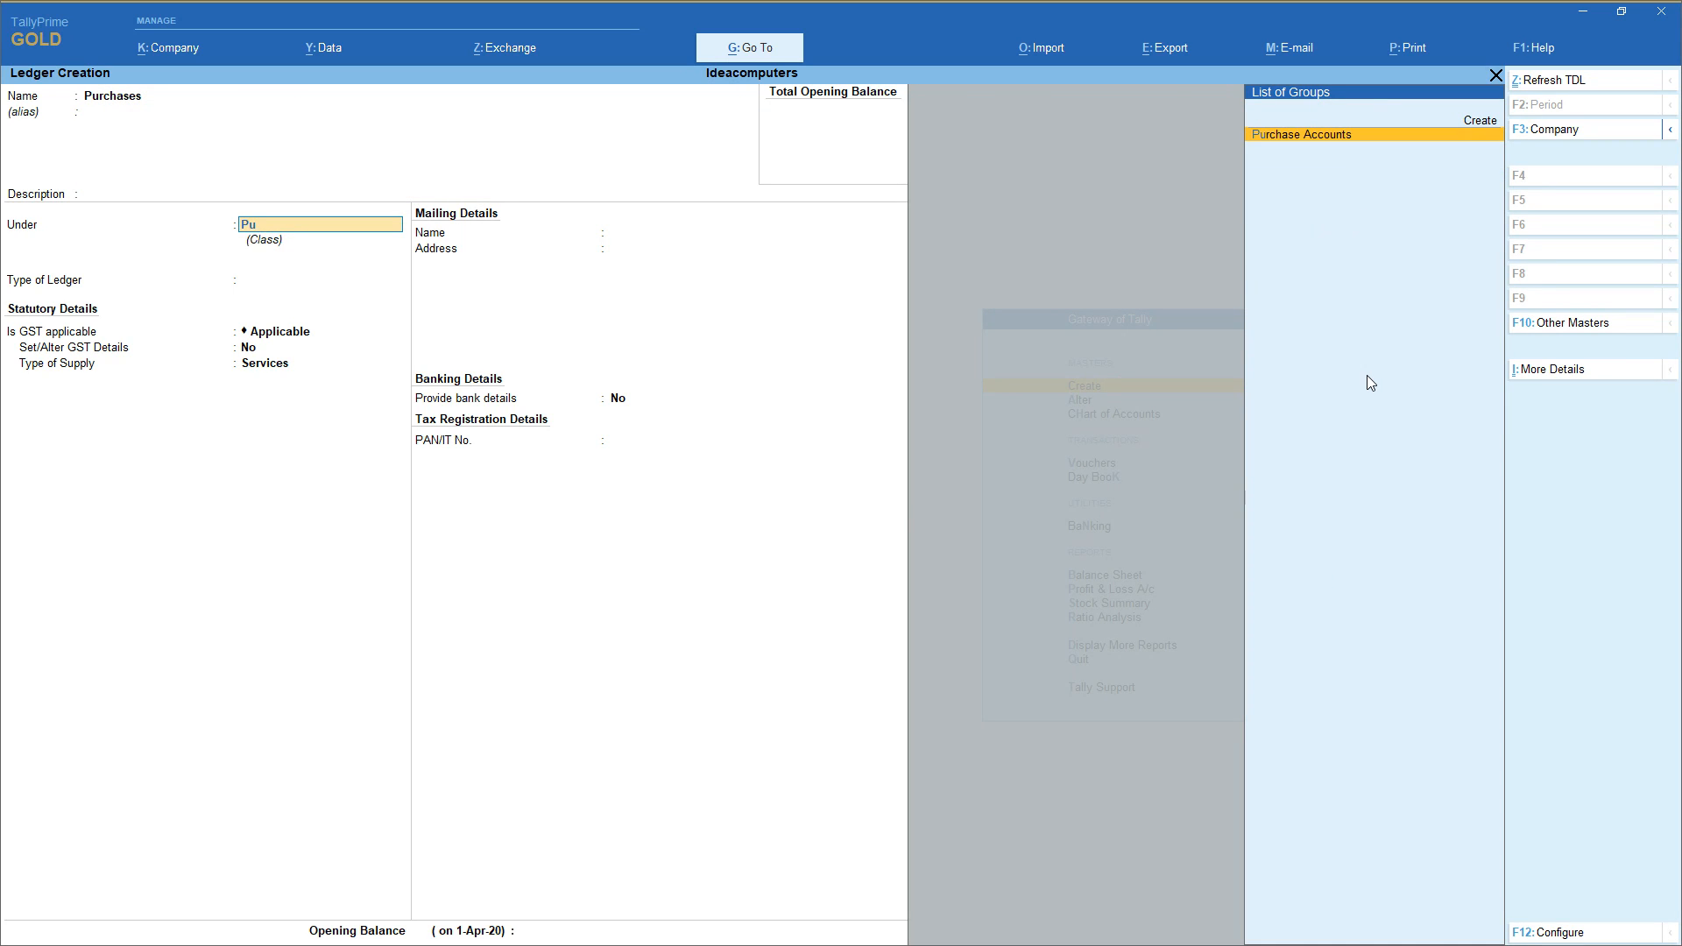
key(Return)
key(Return)
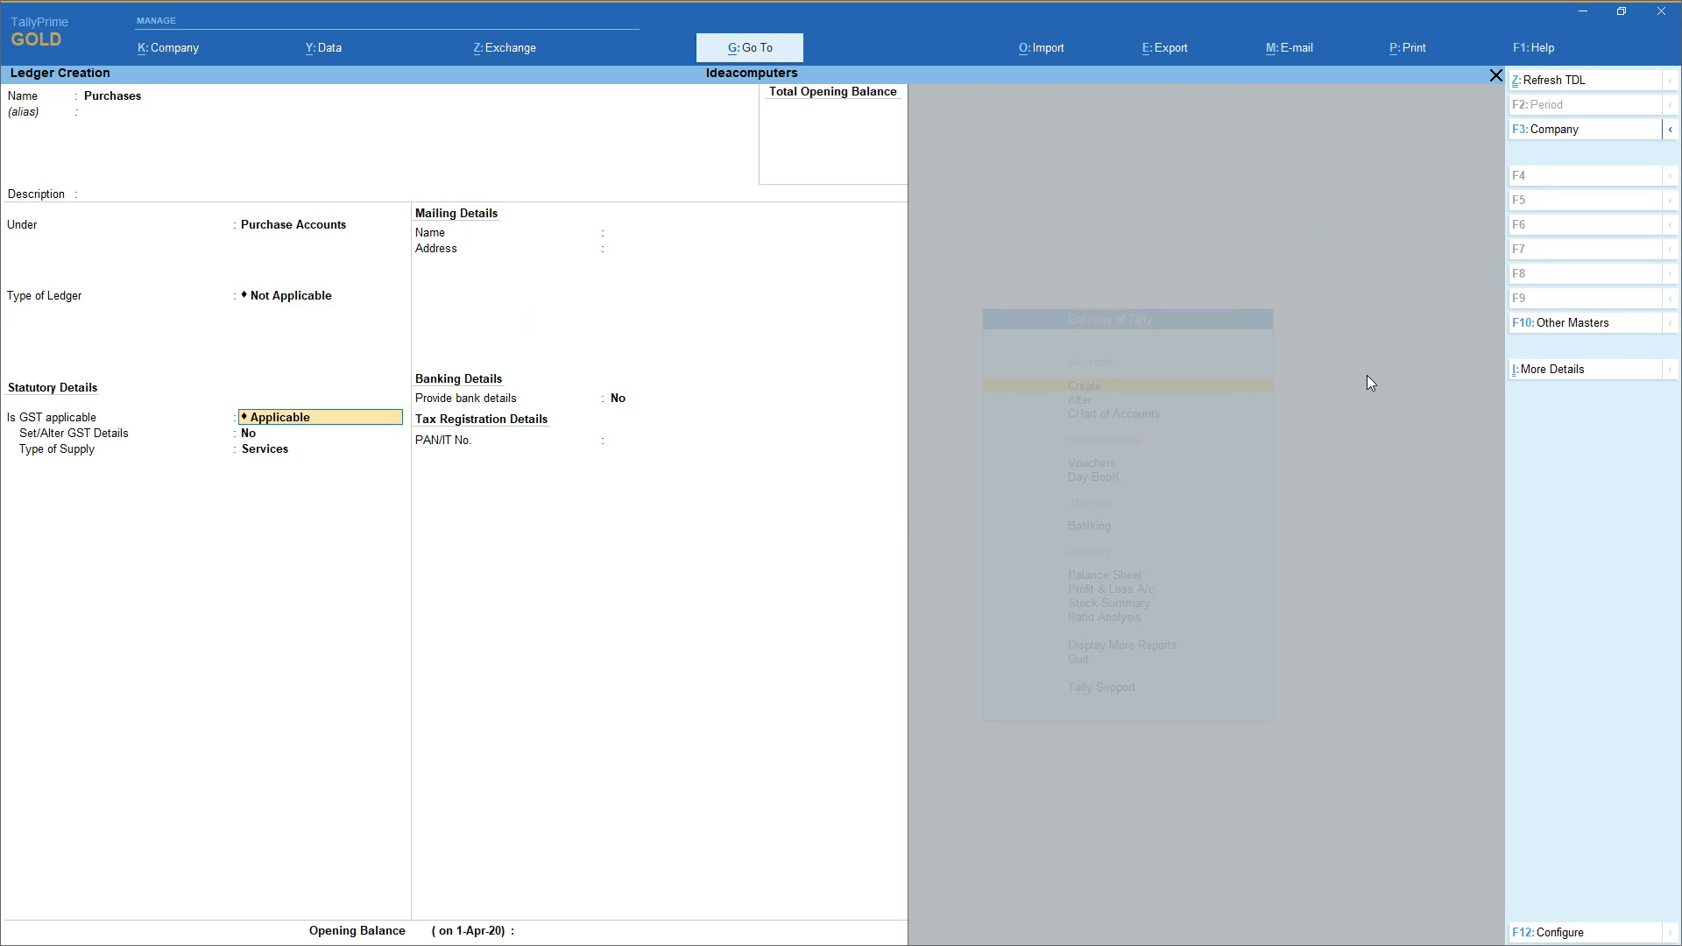
Set GST to Not Applicable for the Purchases ledger and save it with the remaining options at their defaults
key(BackSpace)
key(Down)
key(Down)
key(Return)
key(Return)
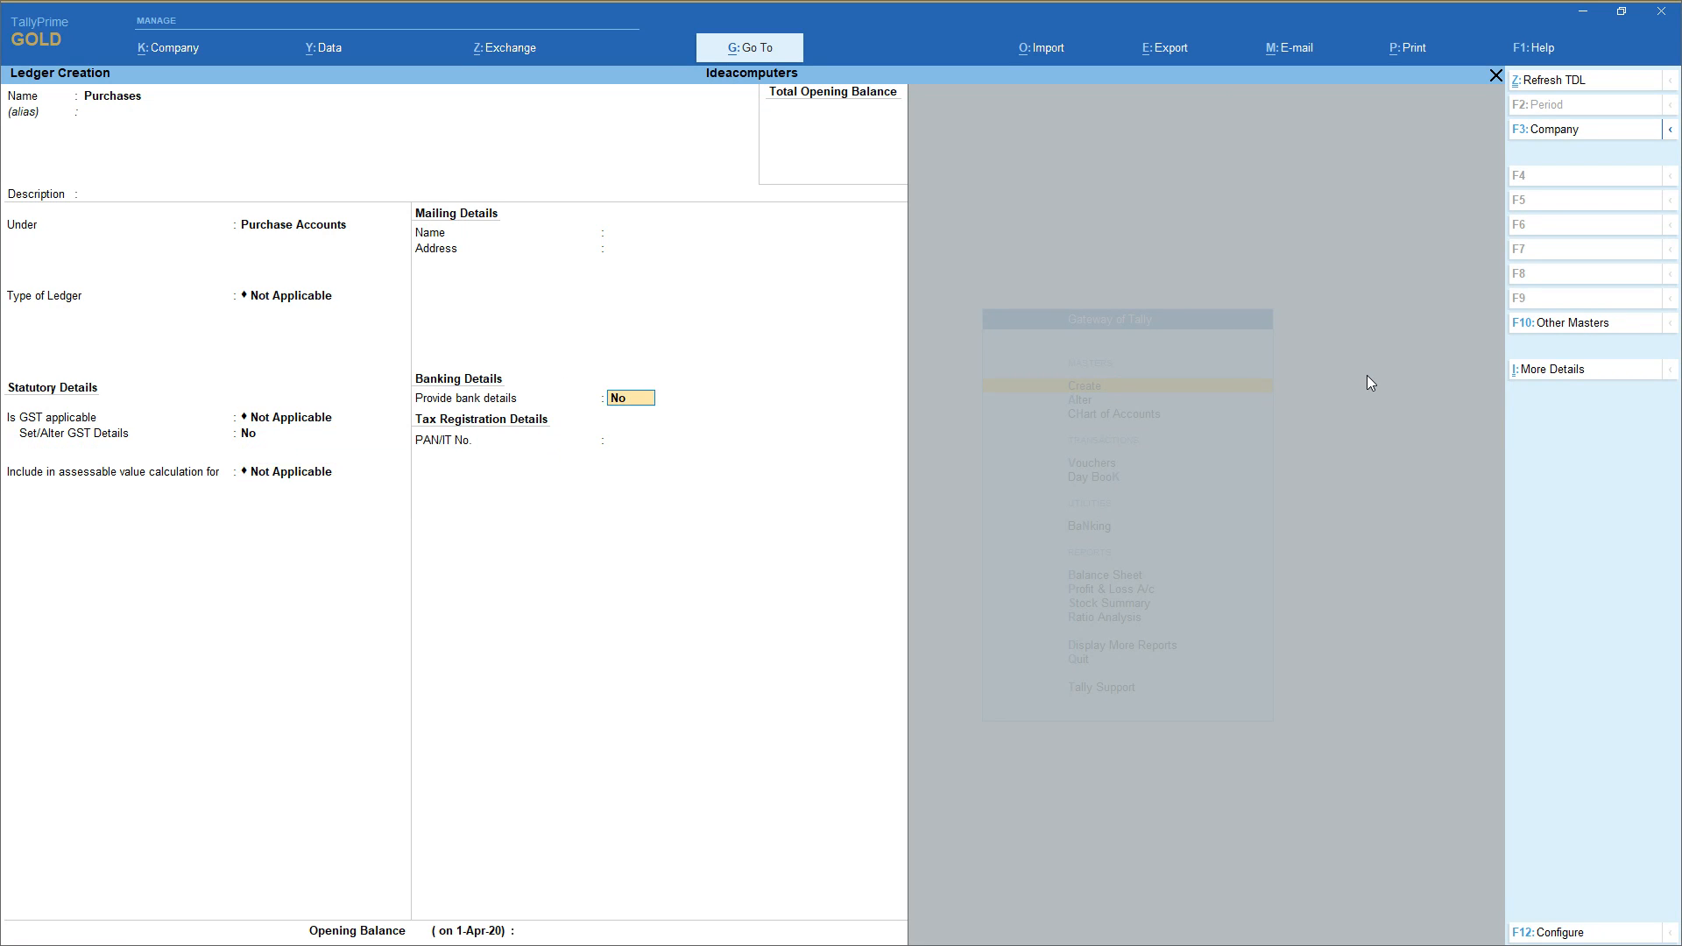
key(Return)
key(Return)
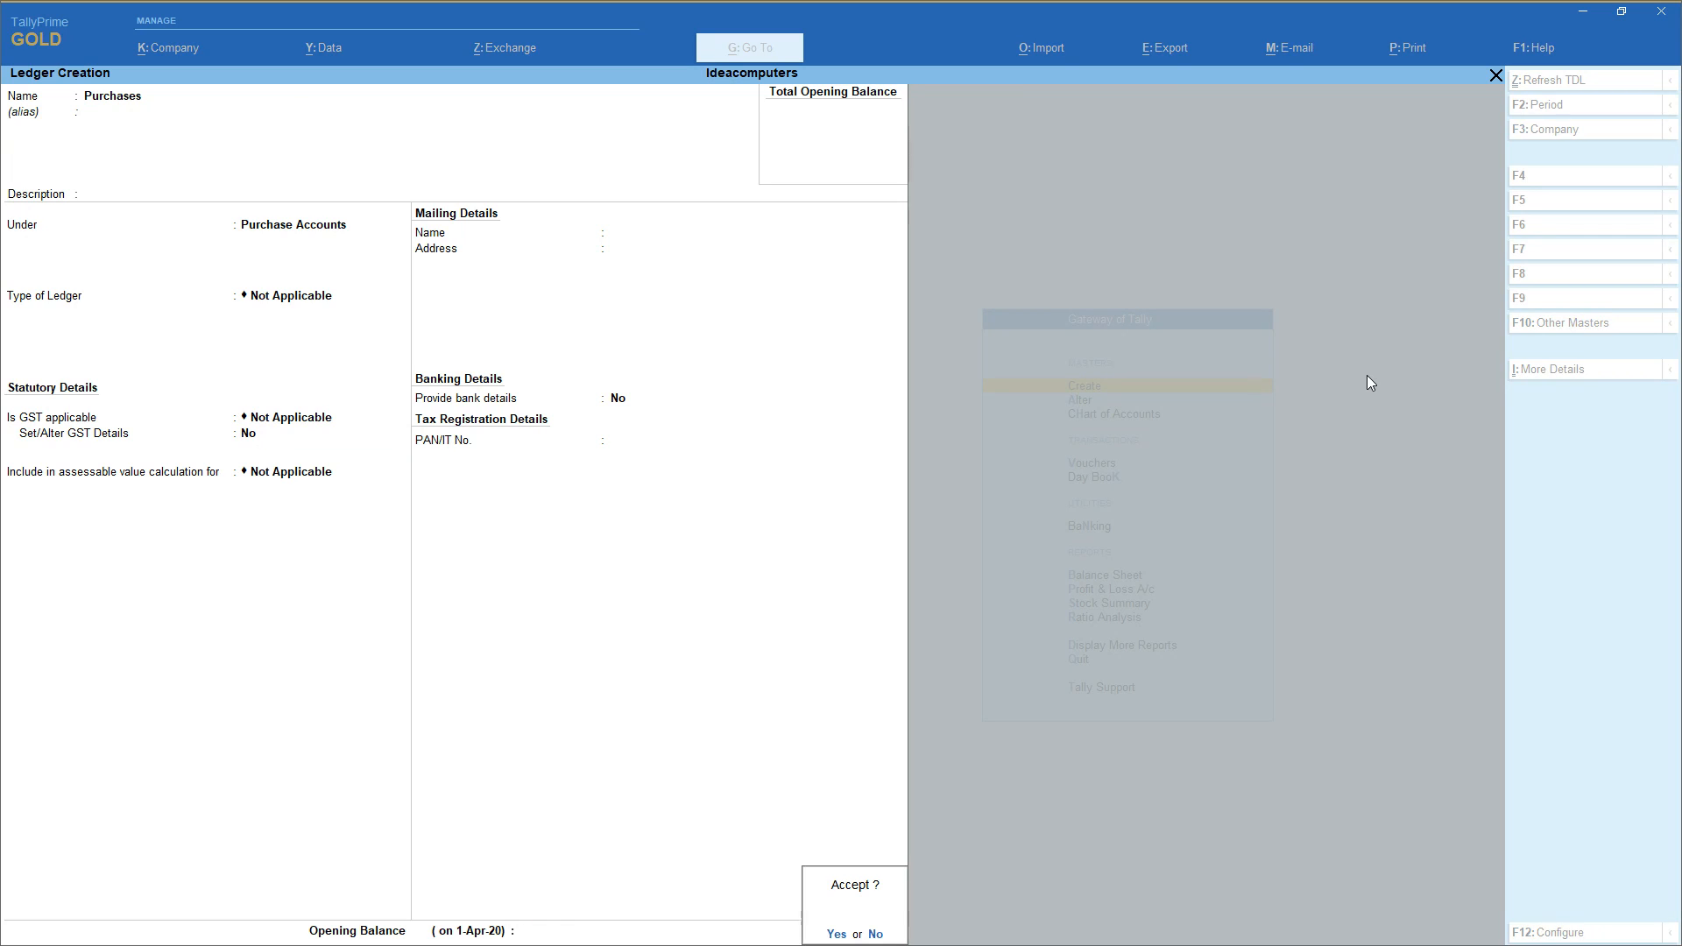
key(Return)
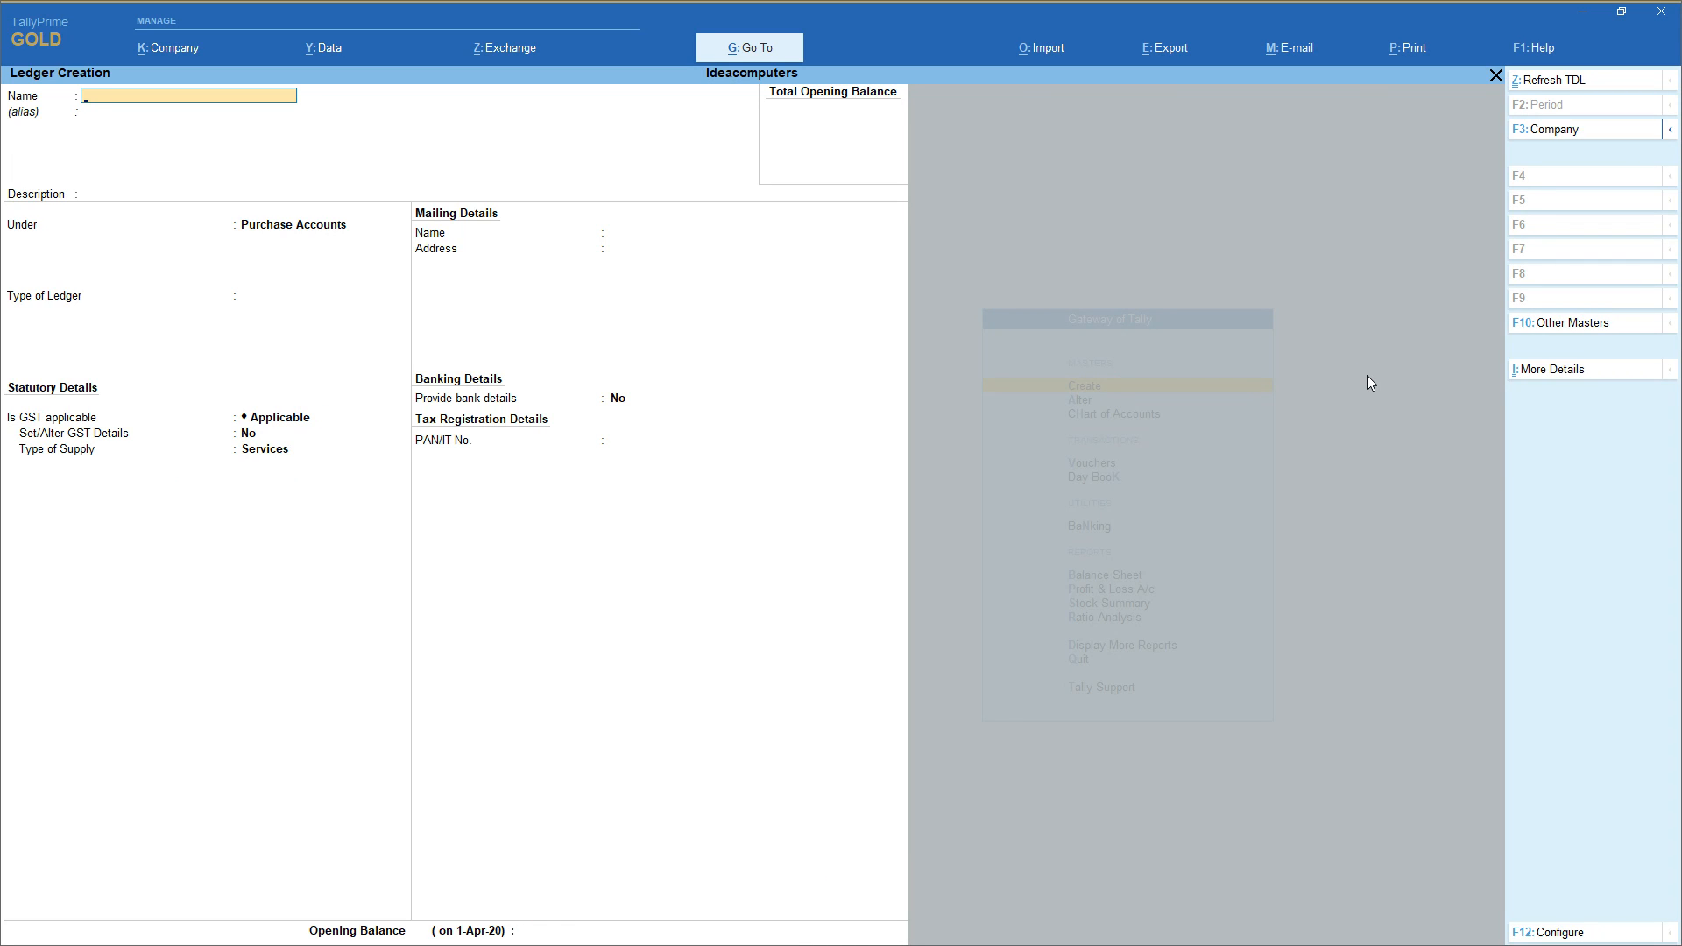
Open the ledger creation configuration and set both Show more configurations and Show all configurations to Yes
click(1589, 935)
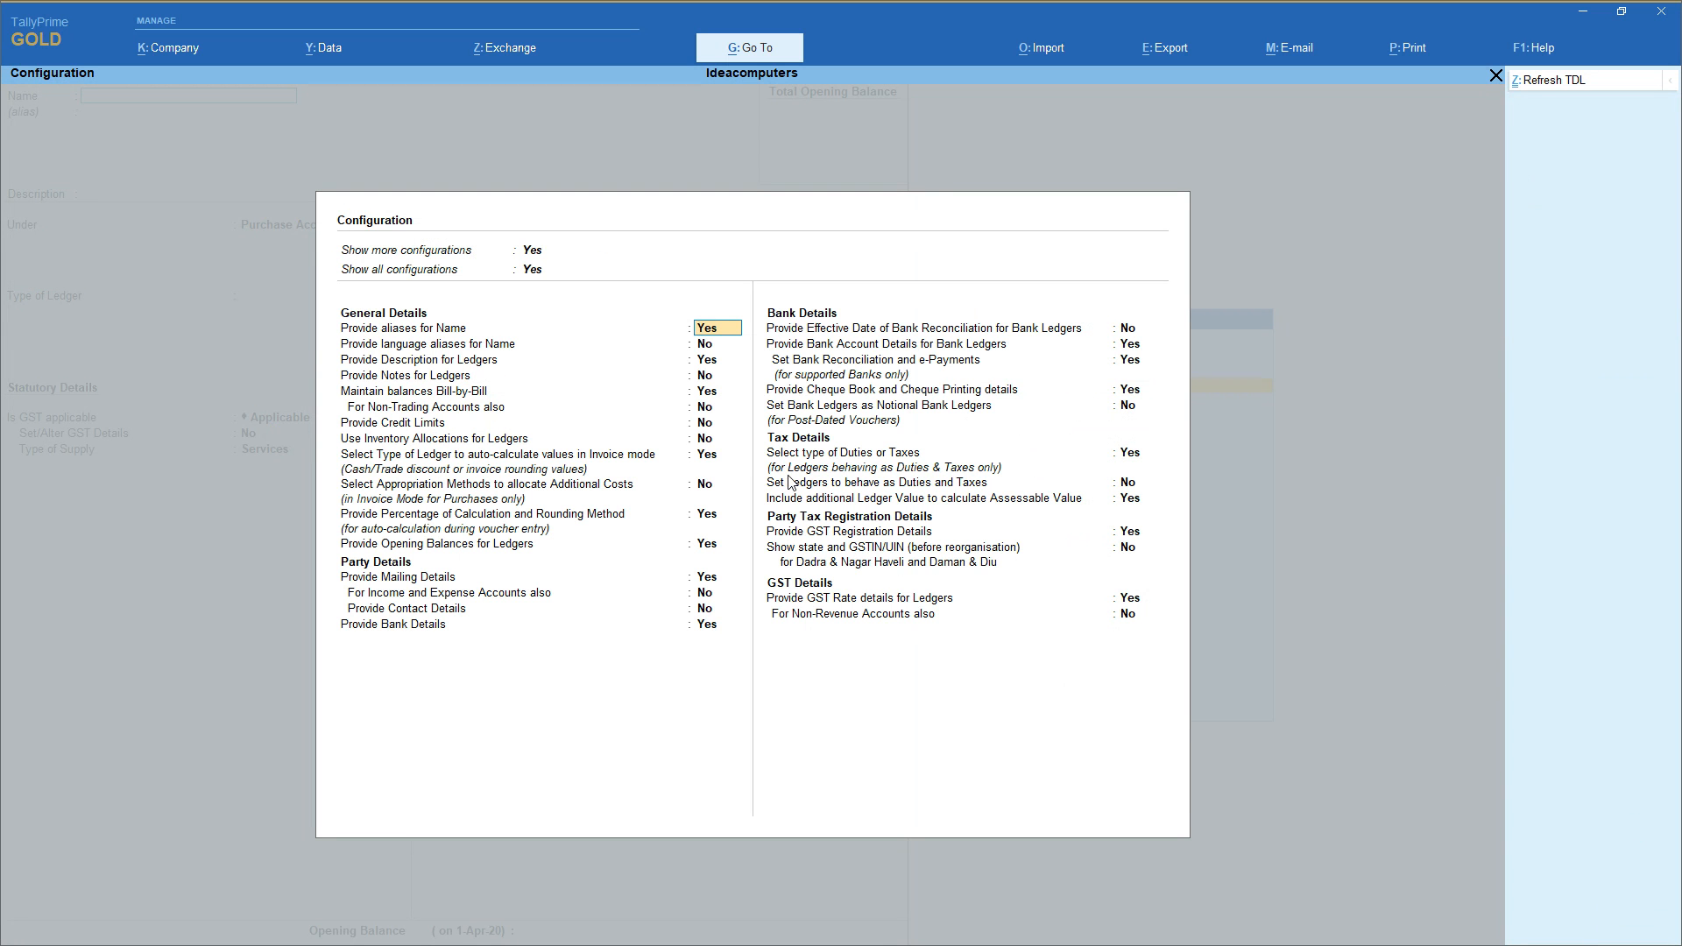
key(Up)
key(Up)
text(n)
key(Return)
text(n)
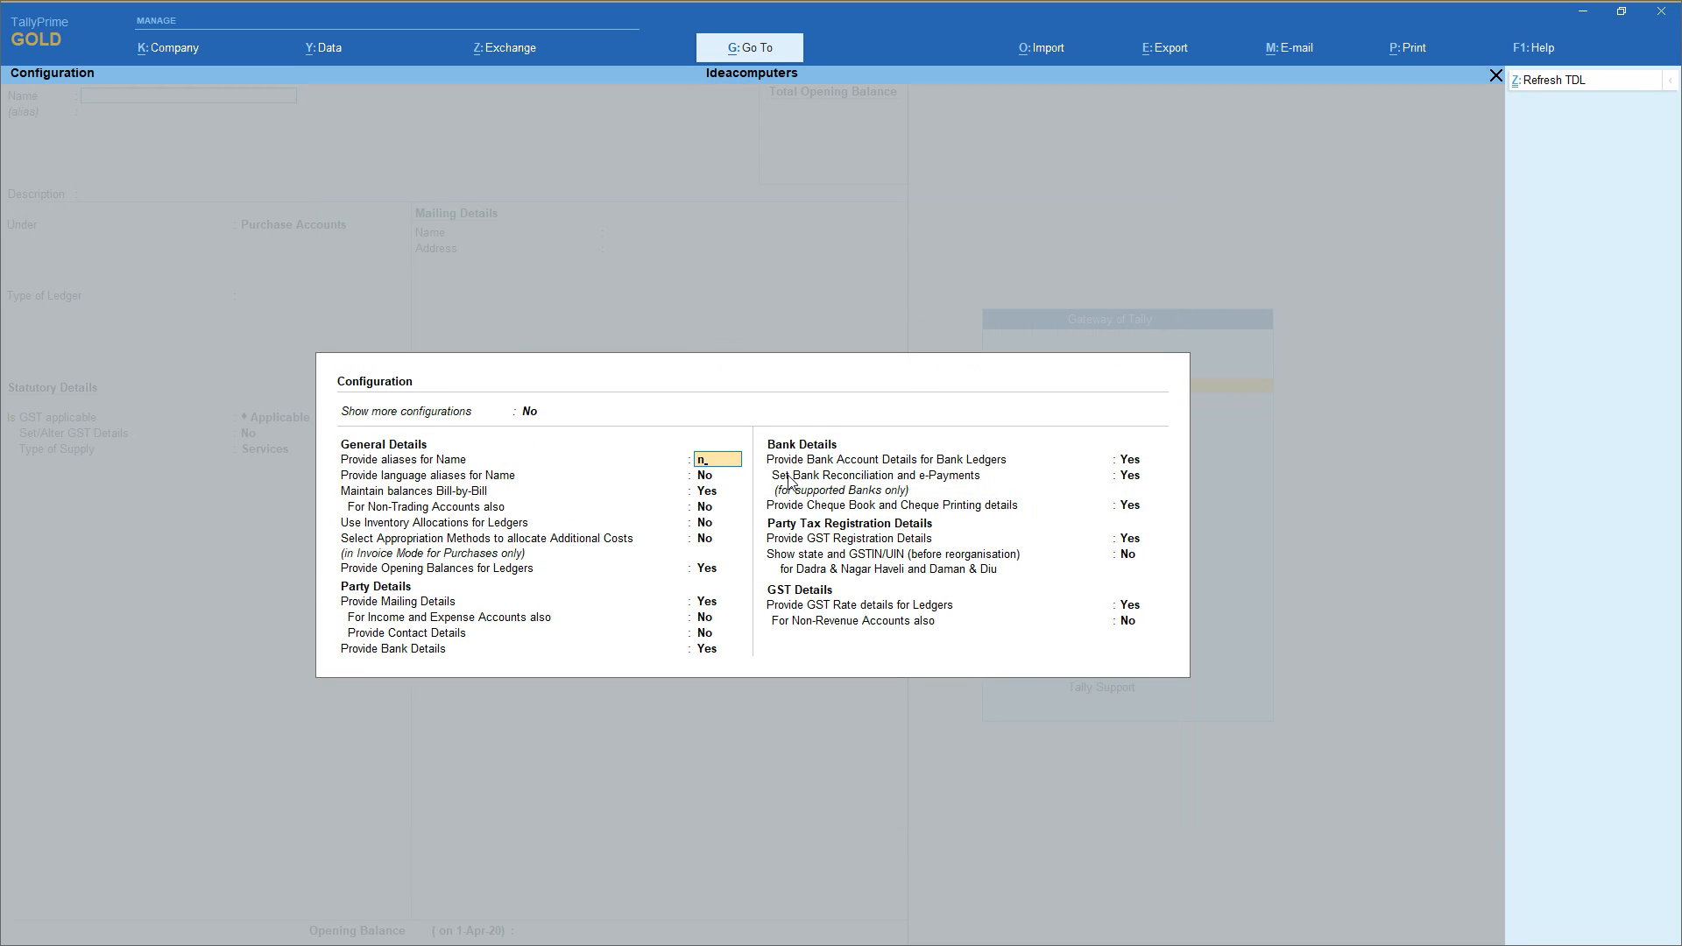
key(Up)
text(y)
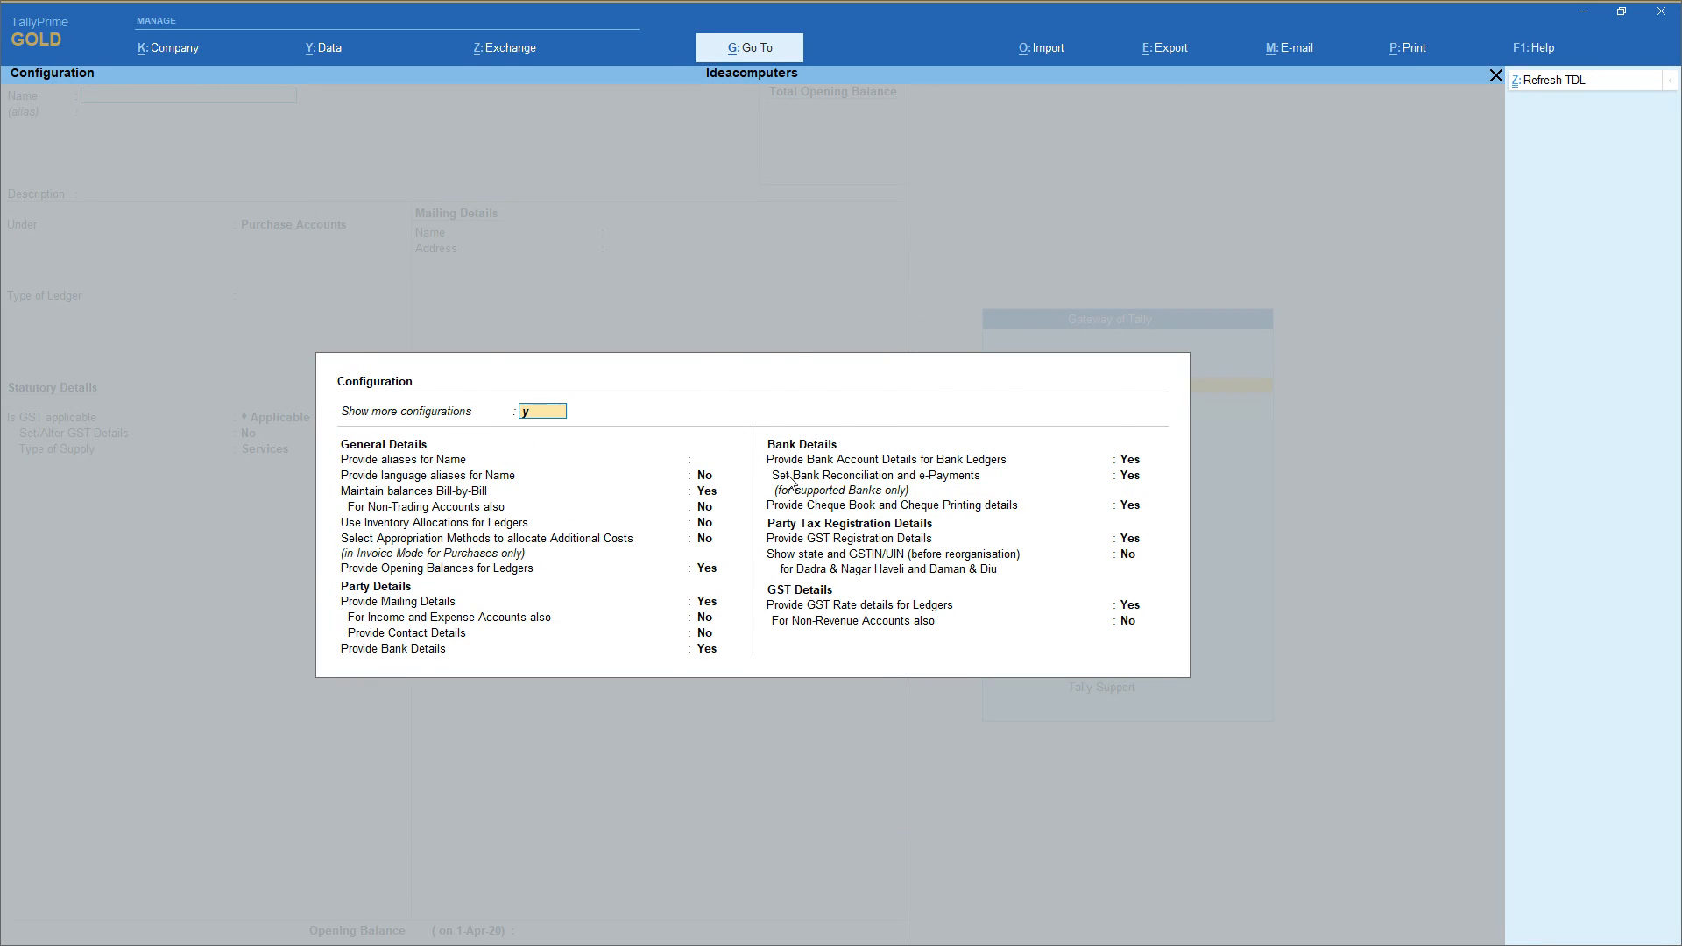
key(Return)
key(Up)
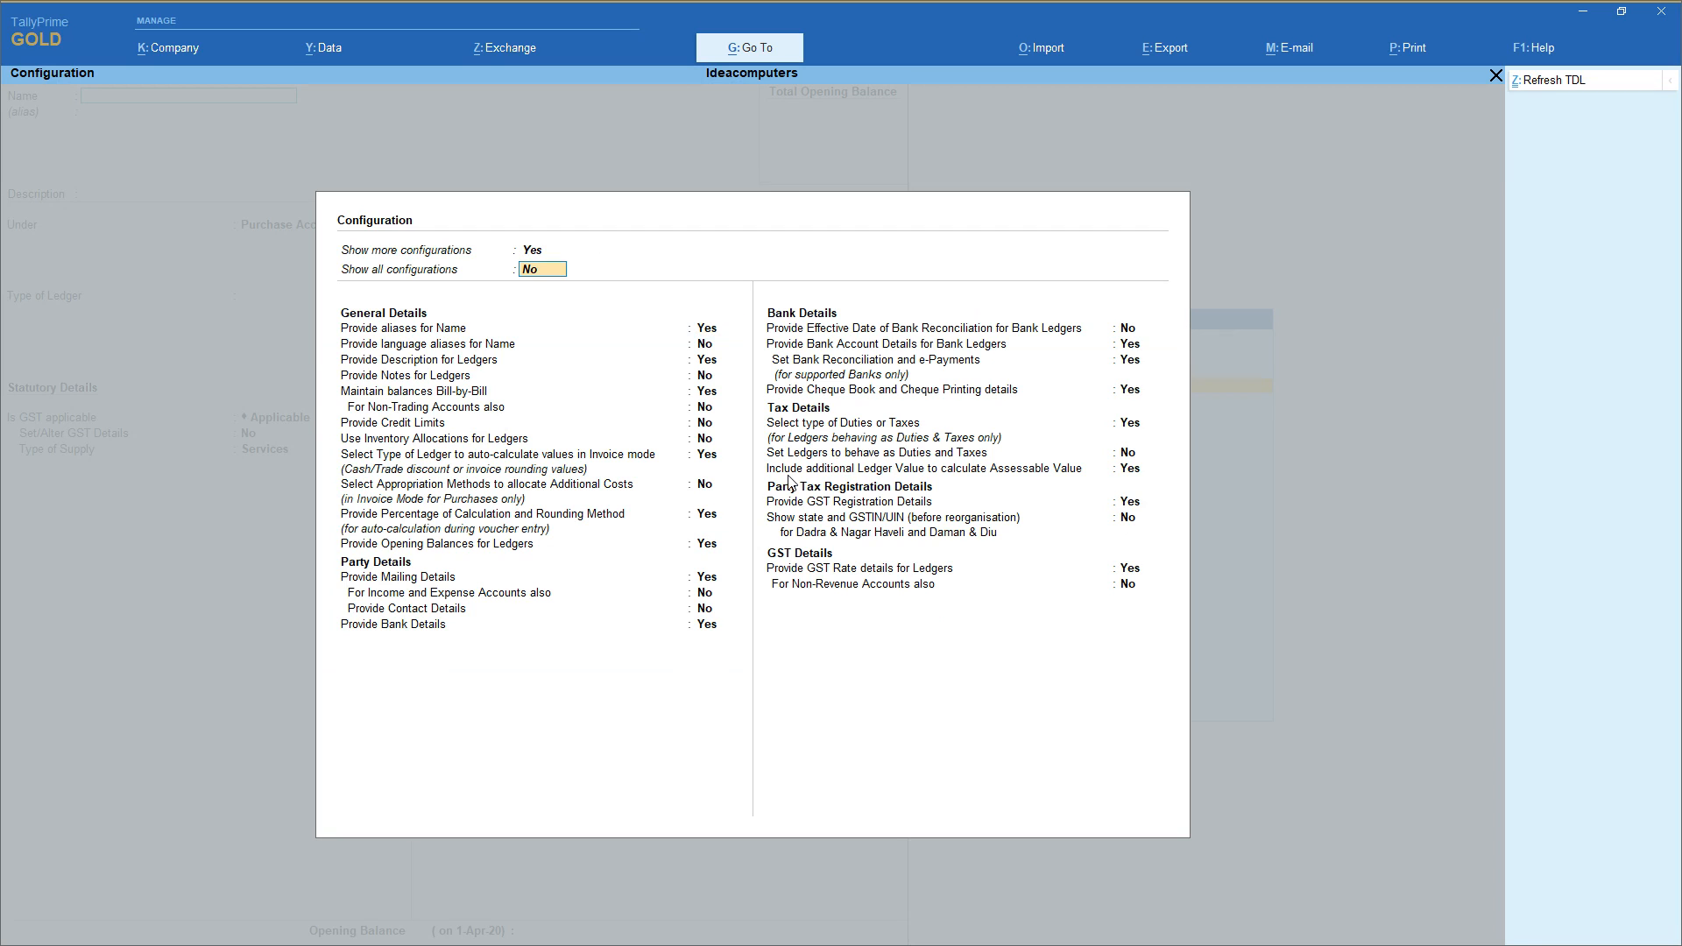
text(y)
key(Return)
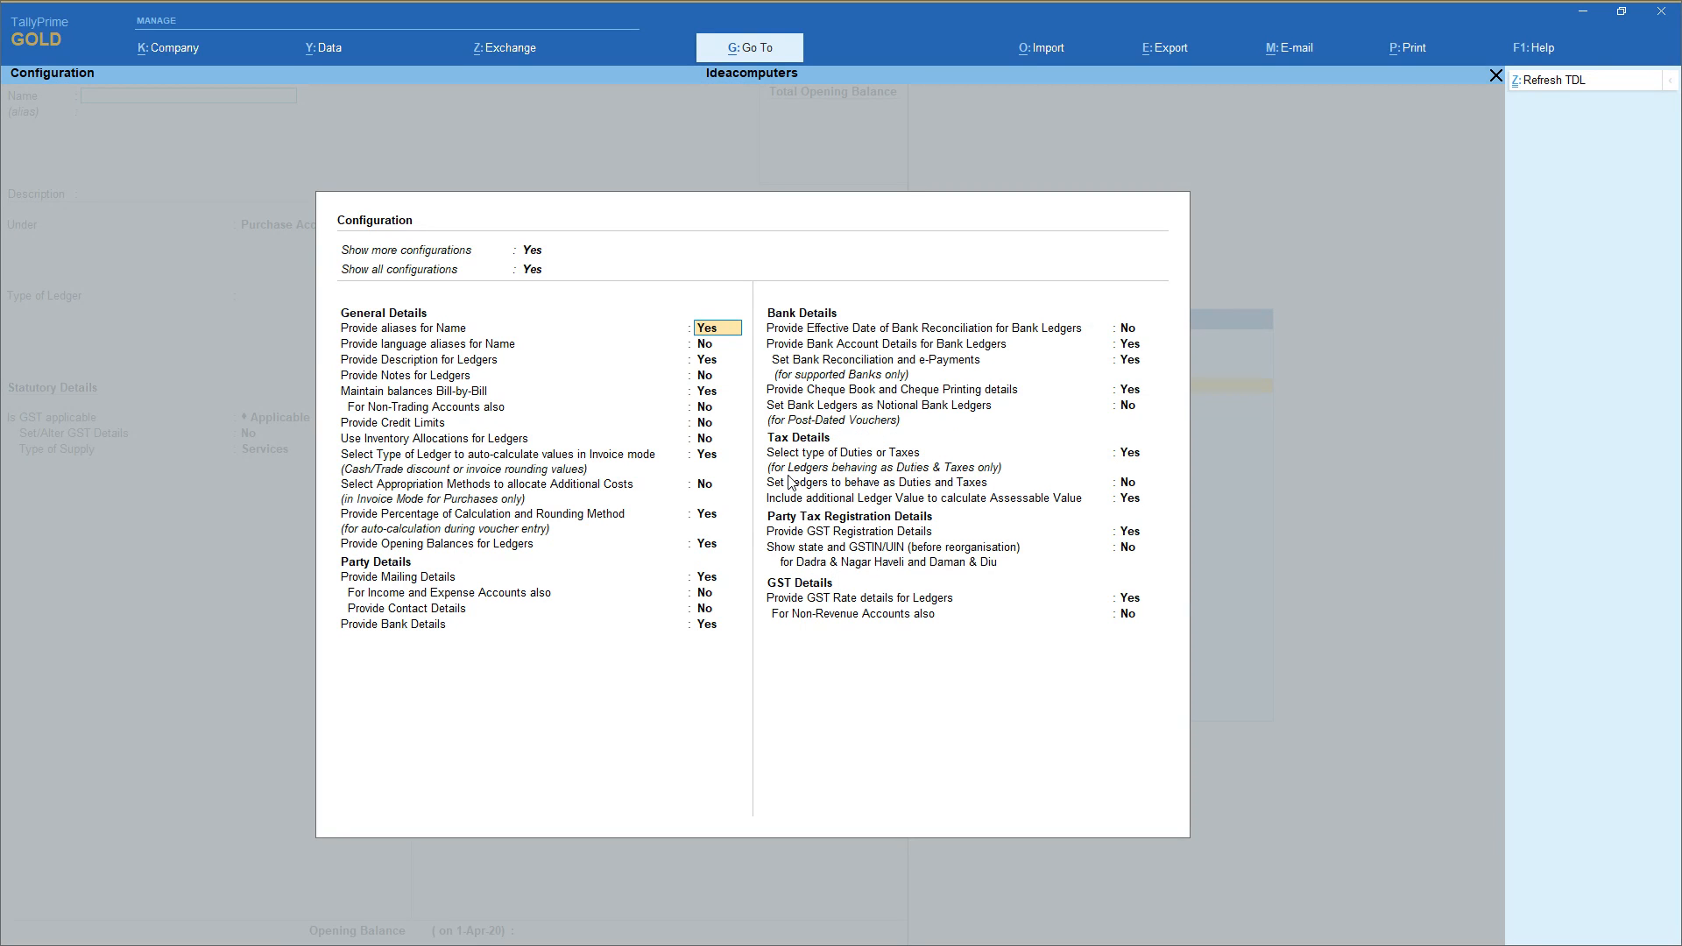
Set Provide Percentage of Calculation and Rounding Method to No in the general details
key(Down)
key(Down)
key(Down)
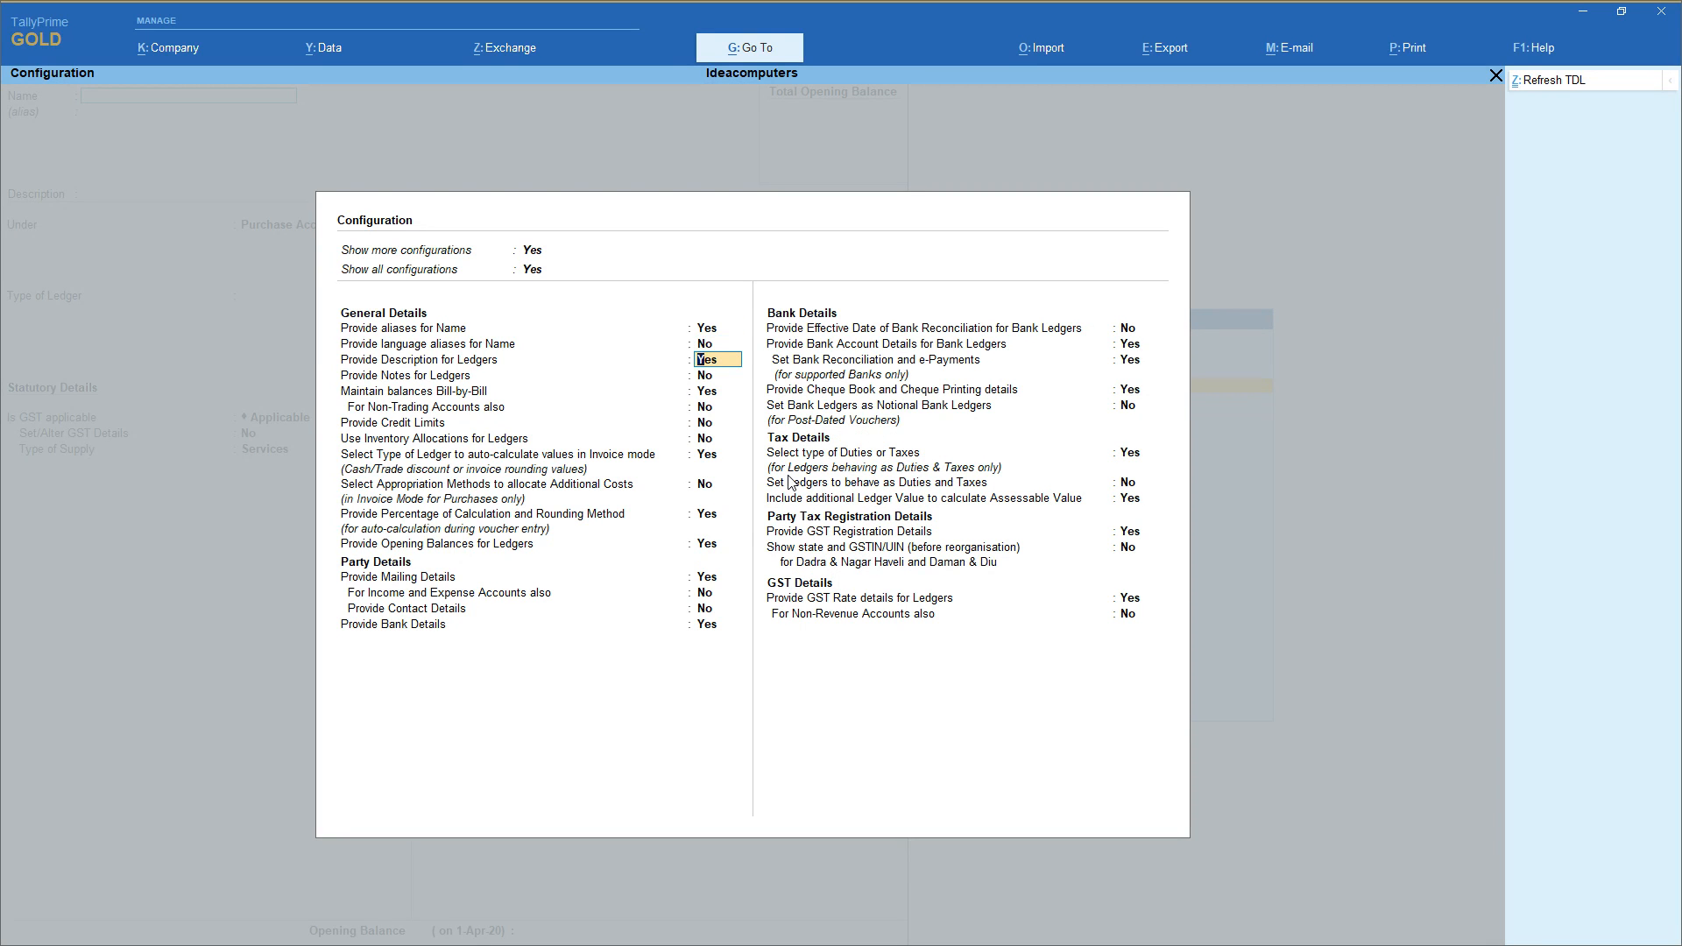
key(Down)
key(Down)
key(Down)
key(Down)
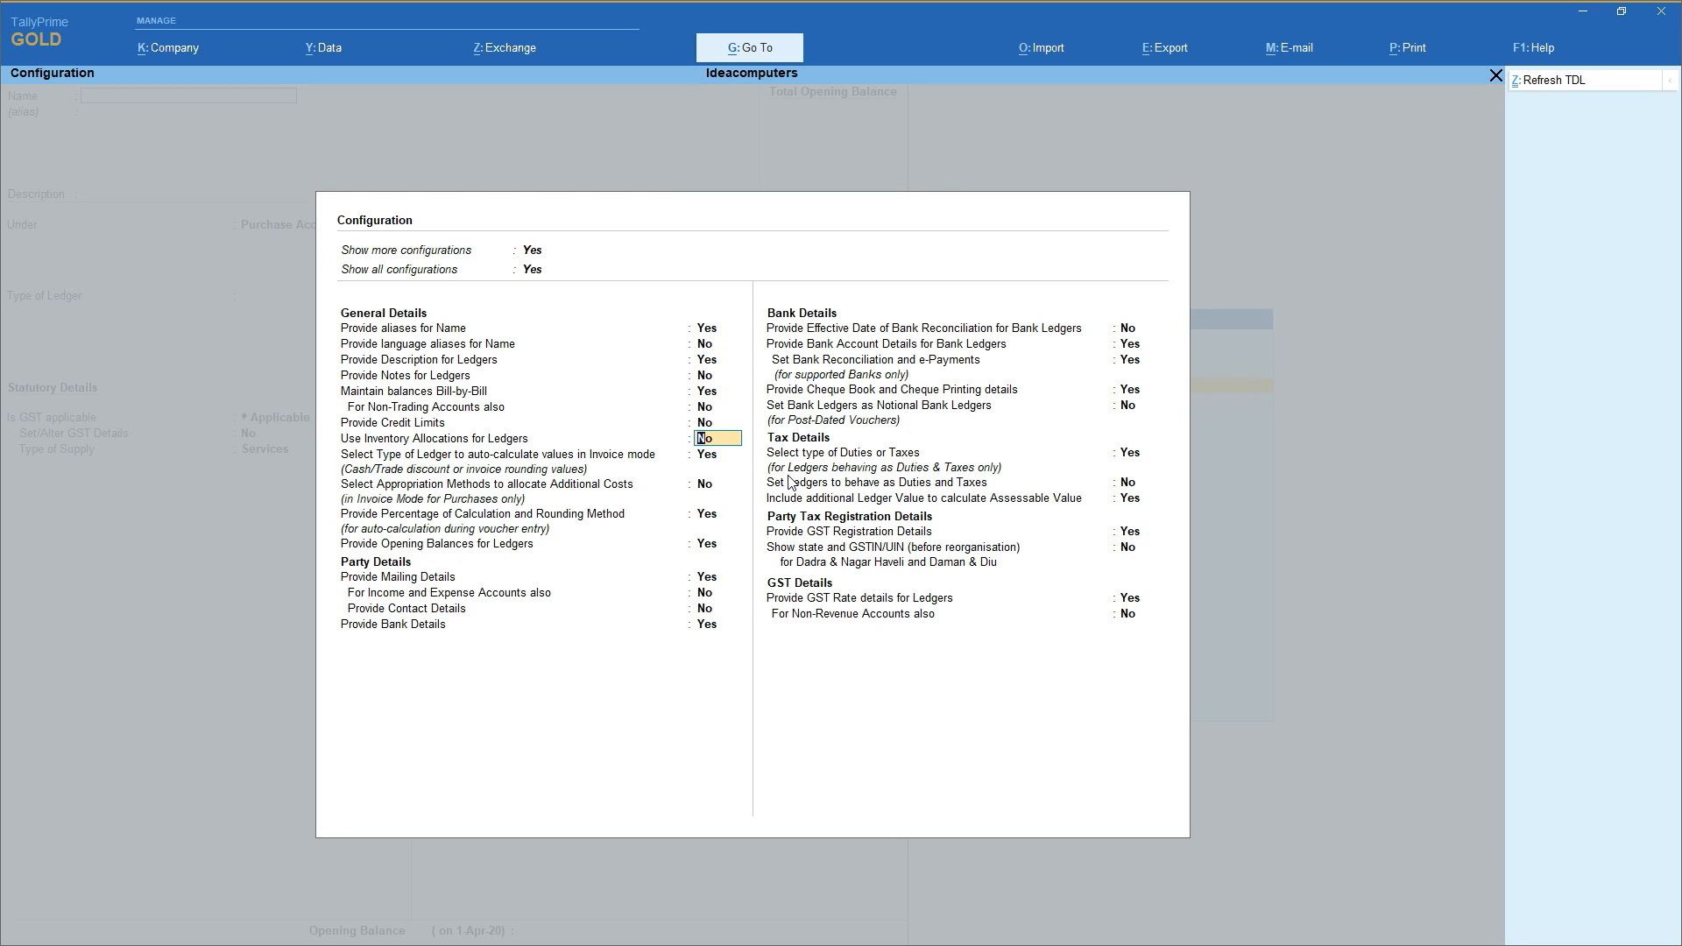
key(Down)
key(Down)
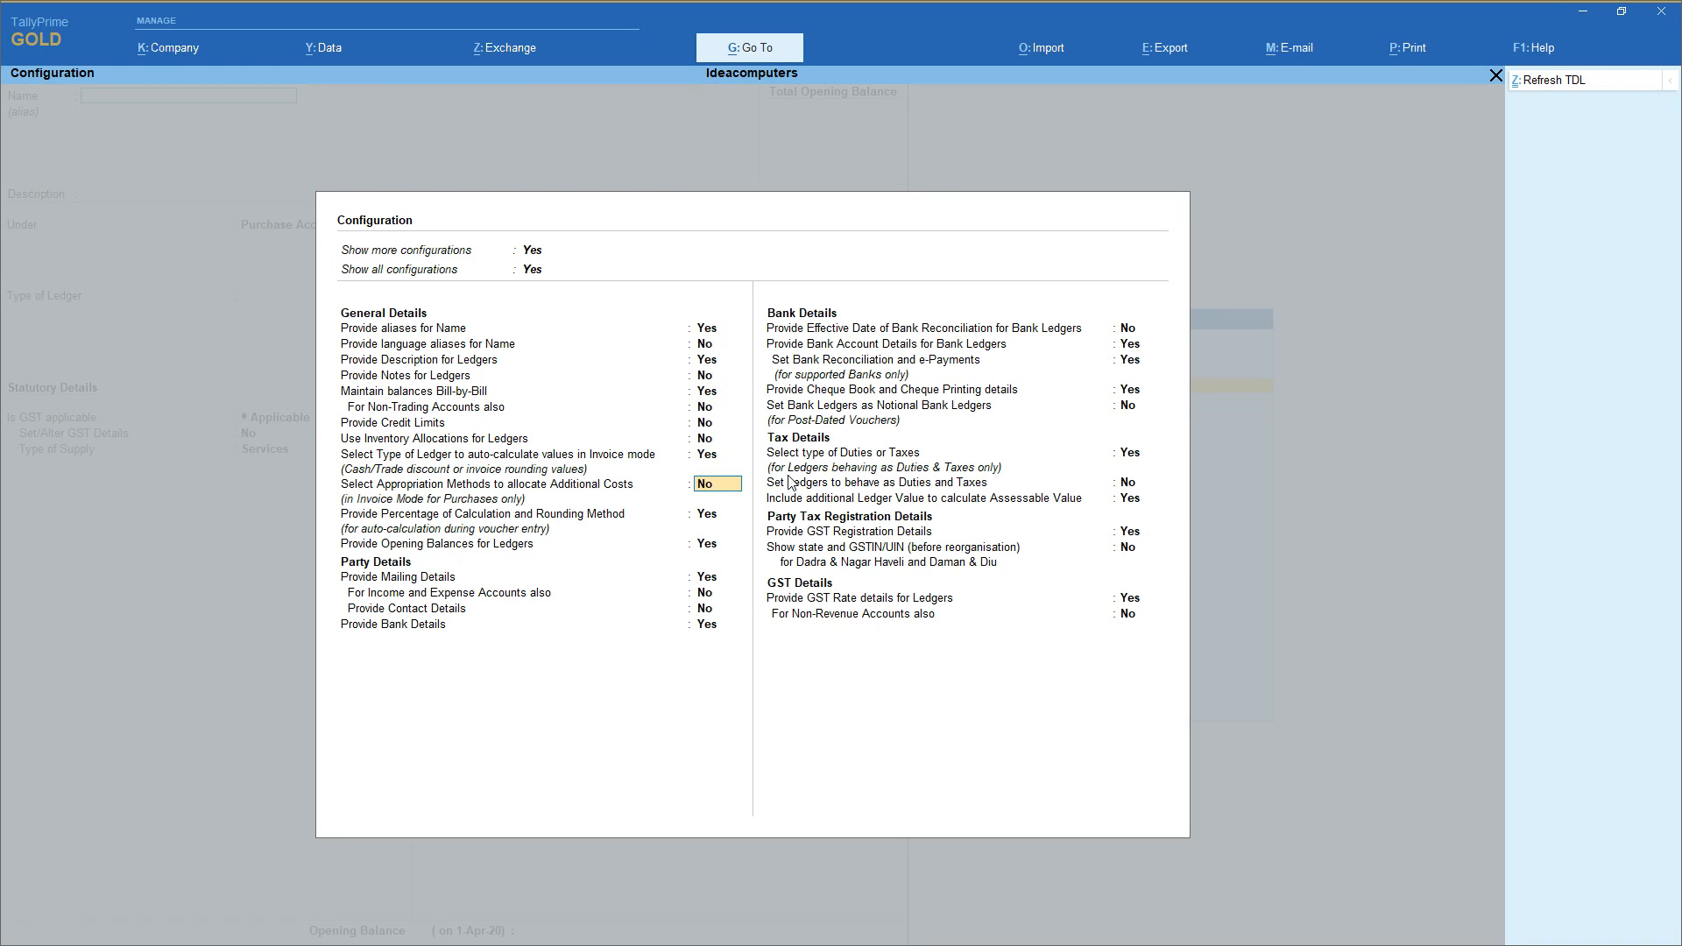
key(Down)
text(n)
key(Return)
Set Select type of Duties or Taxes and Include additional Ledger Value to calculate Assessable Value to No
key(Down)
key(Down)
key(Down)
key(Down)
key(Down)
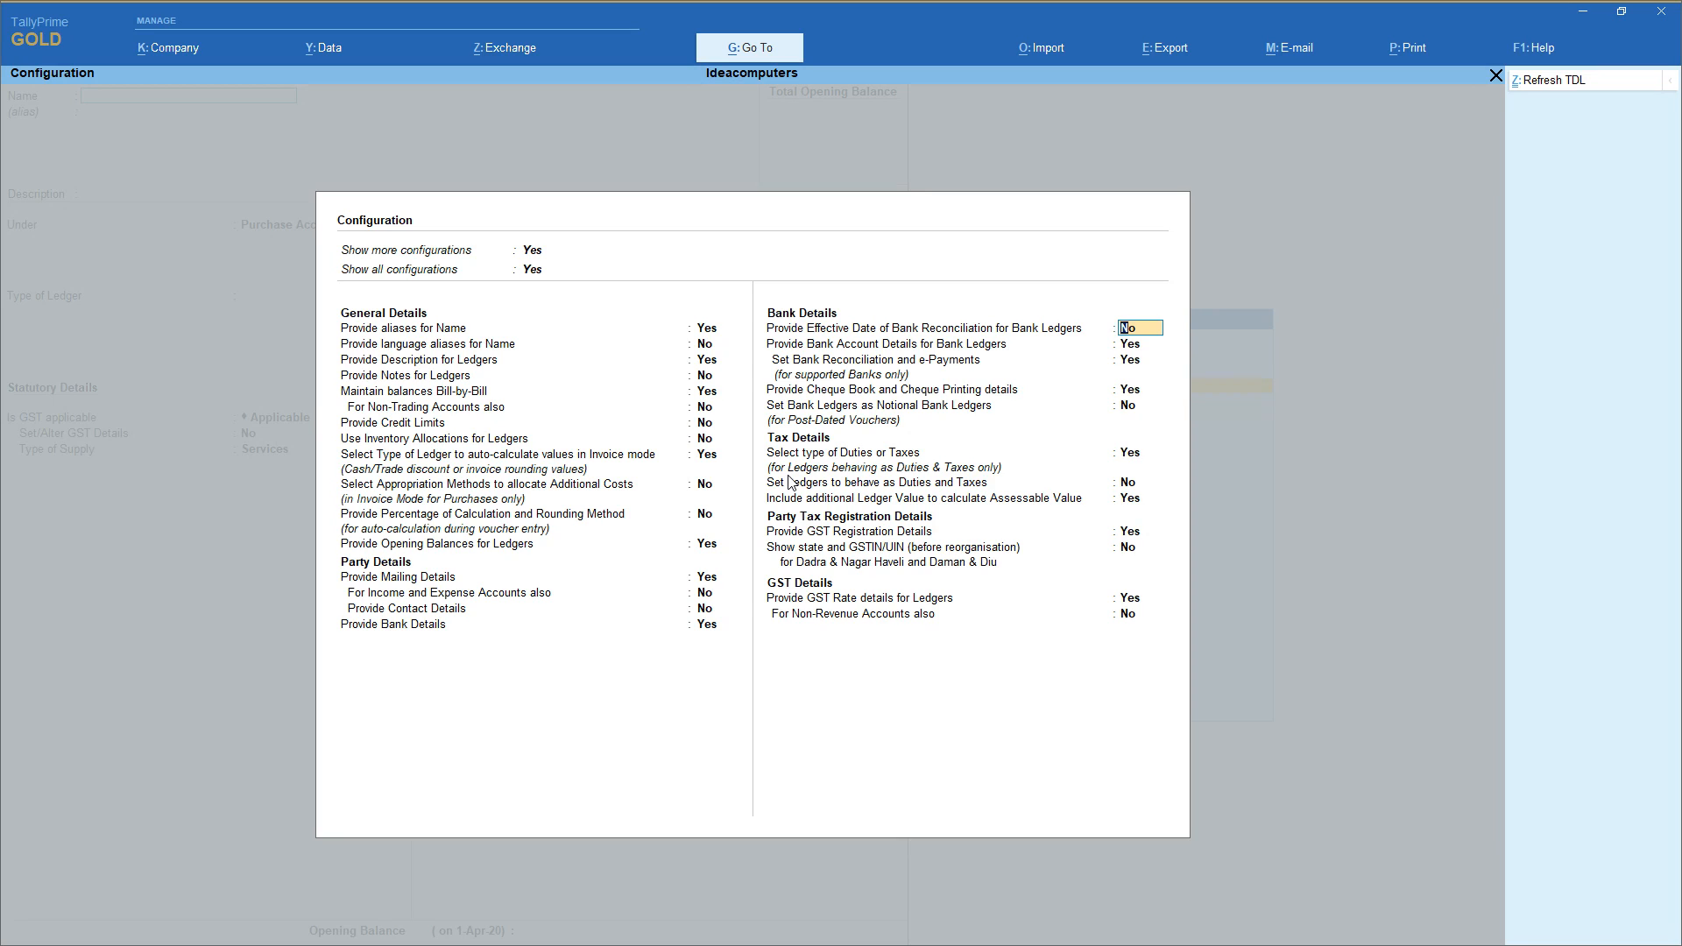
key(Down)
key(Down)
key(Down)
key(Down)
text(n)
key(Return)
key(Down)
text(n)
key(Return)
Set Provide GST Registration Details and Provide GST Rate details for Ledgers to No, and save the configuration
text(n)
key(Return)
key(Down)
text(n)
key(Return)
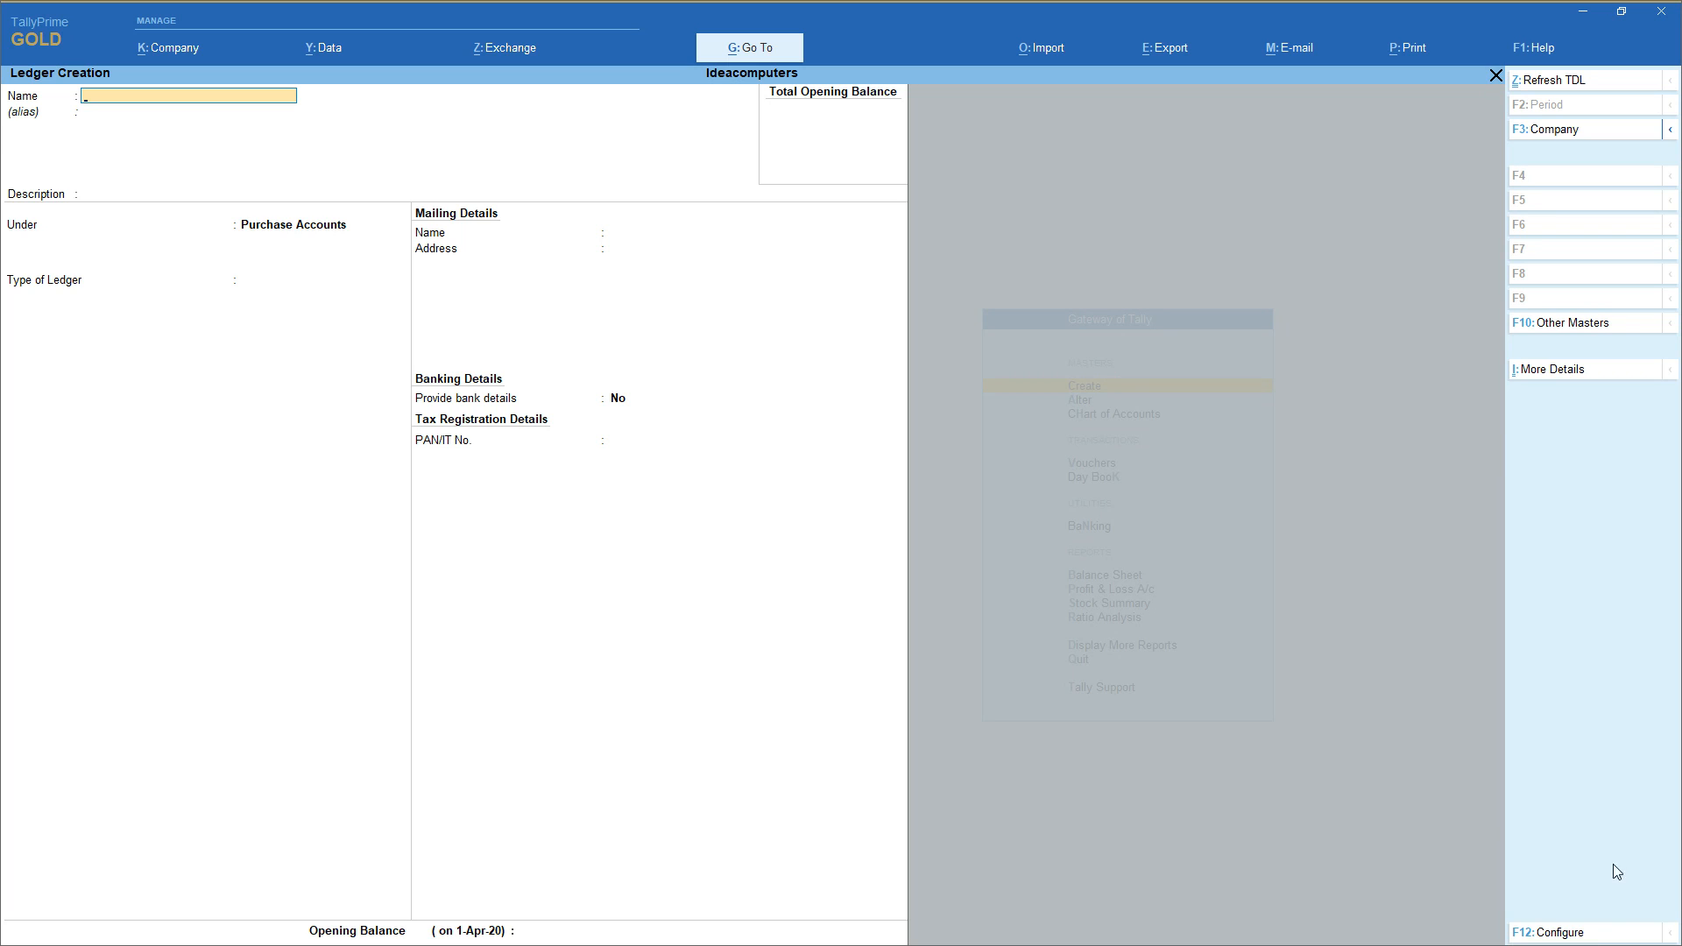
Reopen the ledger configuration and set Provide Description for Ledgers and Maintain balances Bill-by-Bill to No
click(1552, 932)
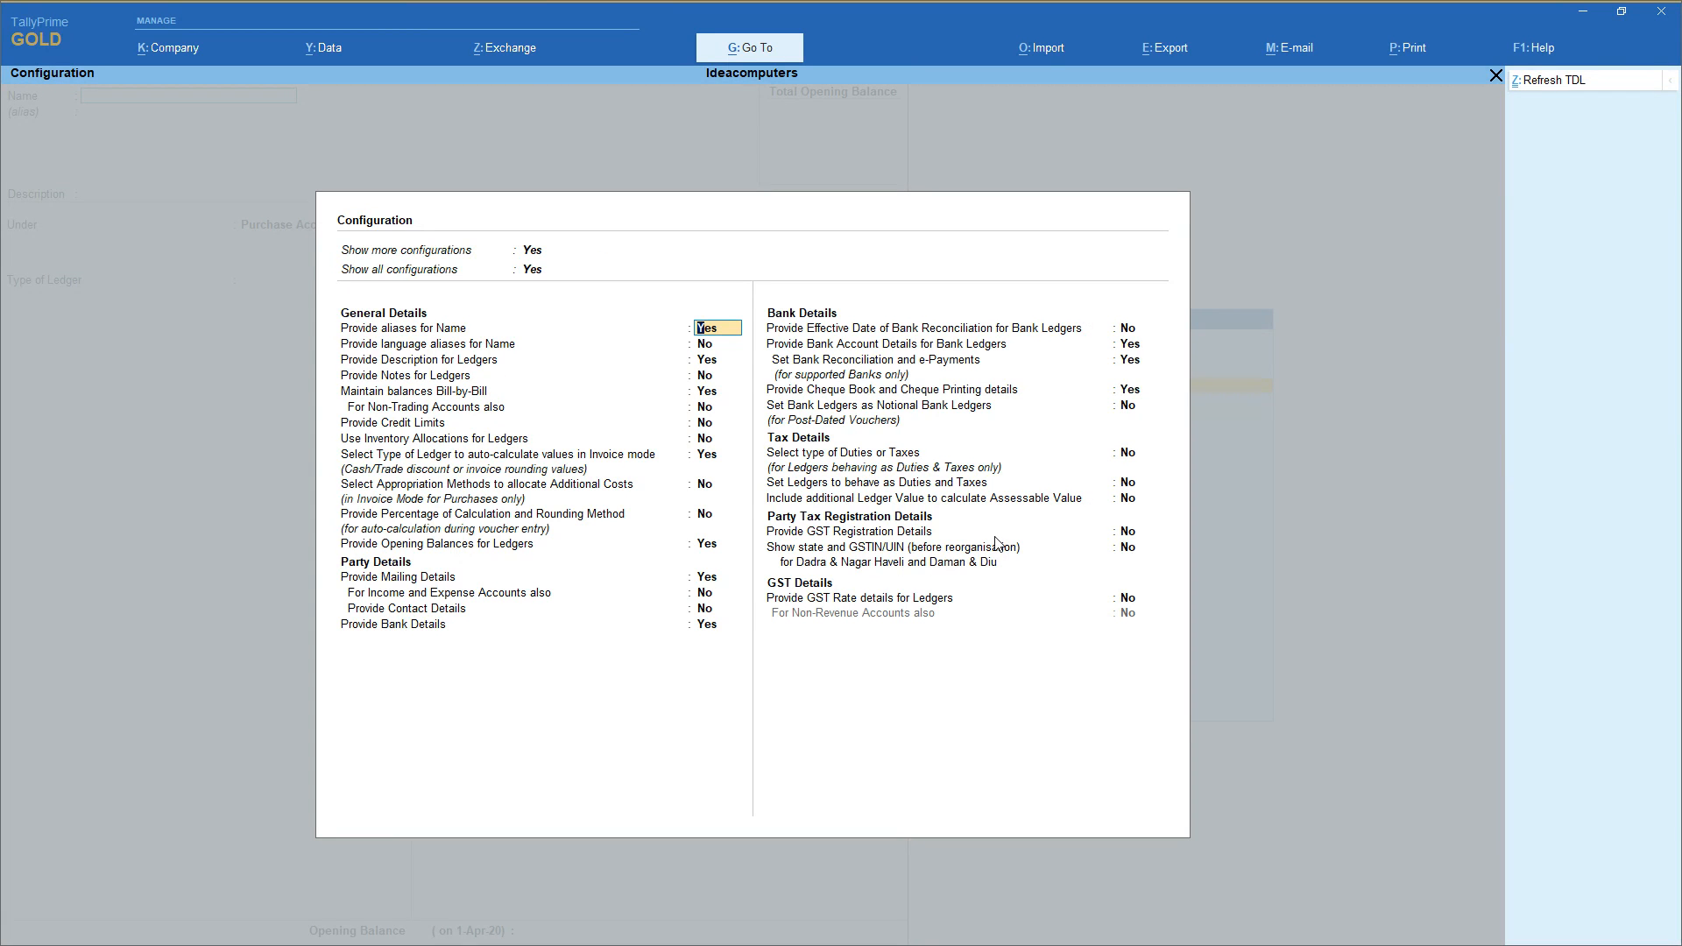
key(Down)
key(Down)
text(n)
key(Return)
key(Return)
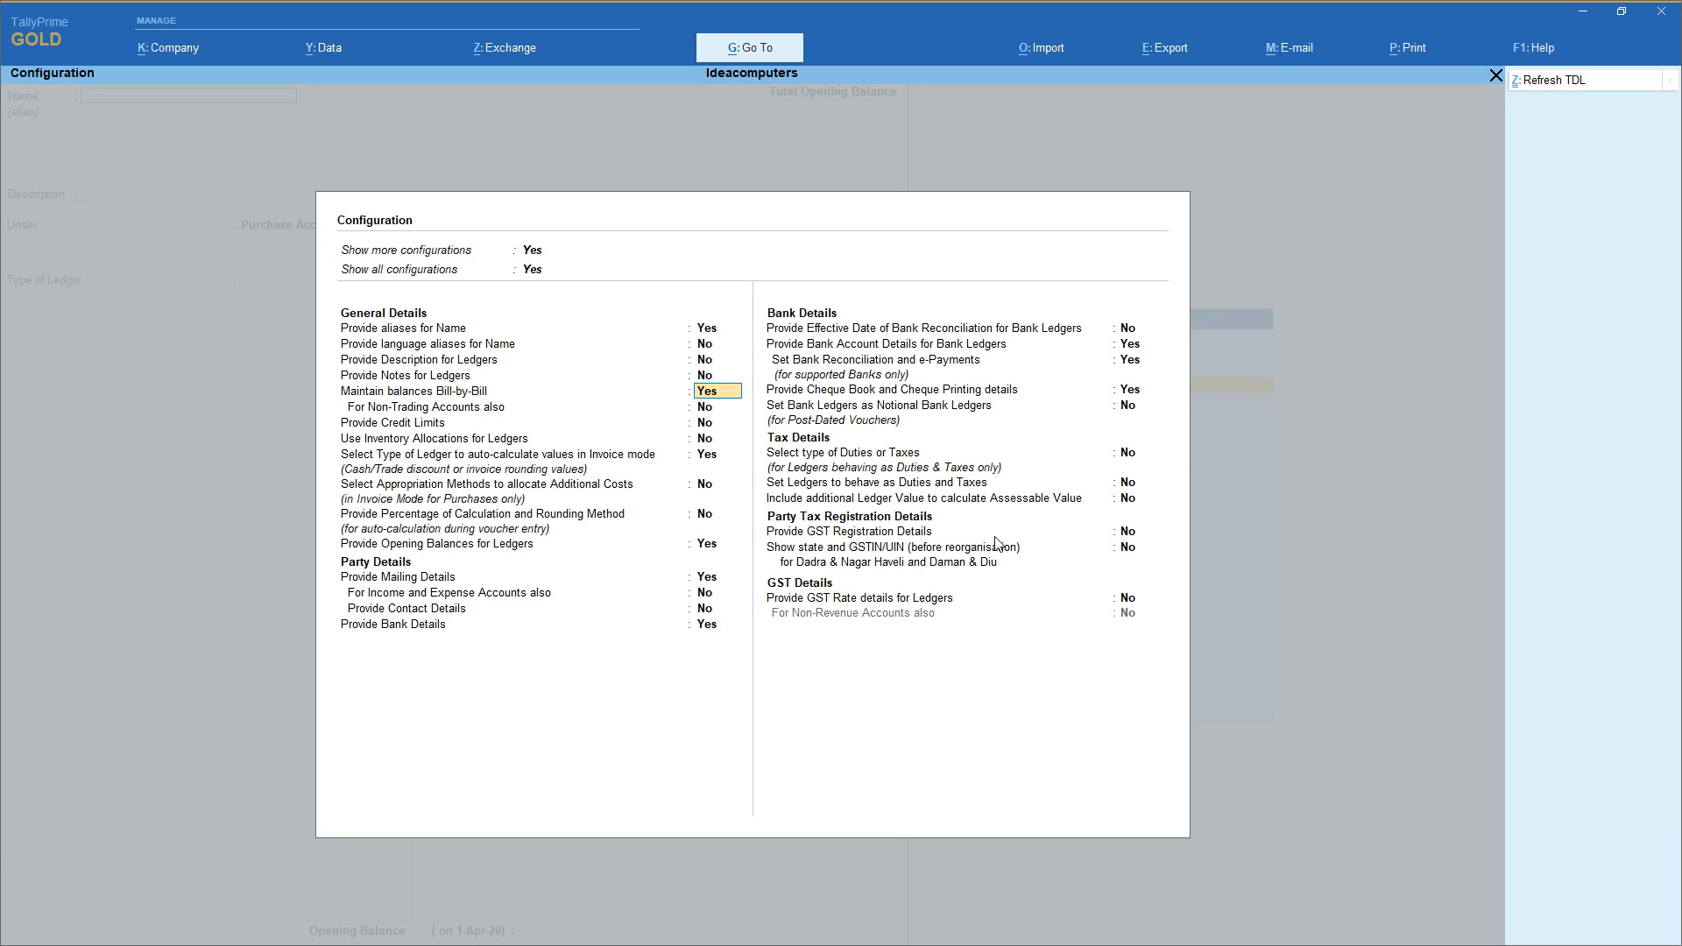
text(n)
key(Return)
key(Return)
text(n)
key(Return)
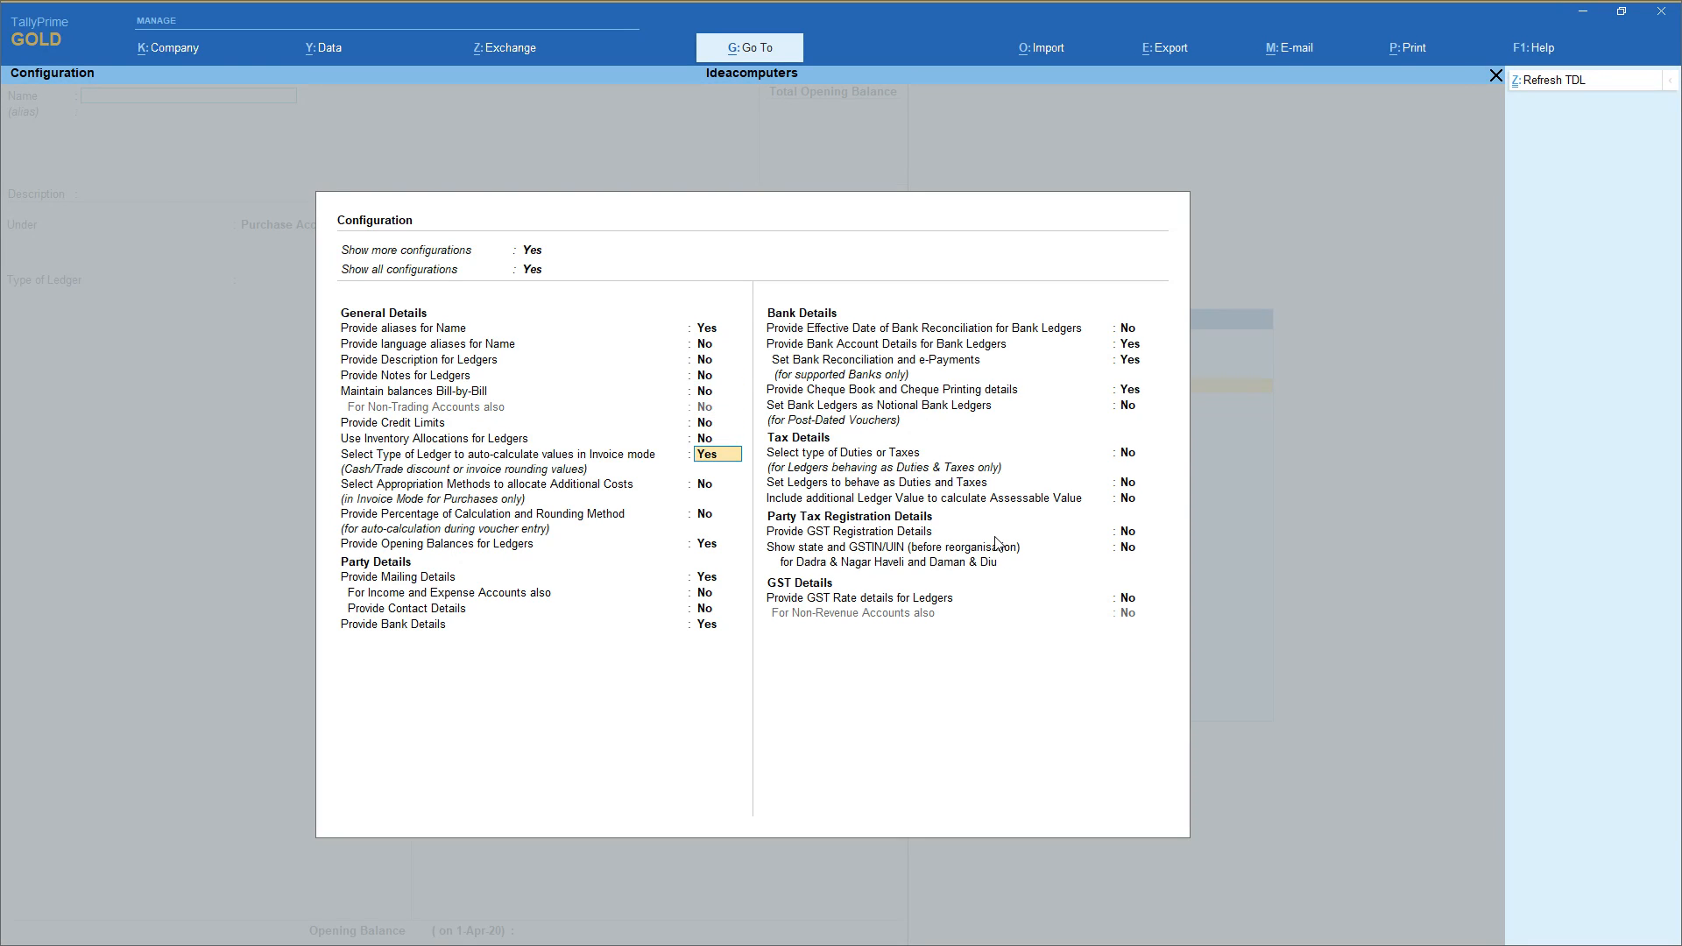
Set Select Type of Ledger to auto-calculate values in Invoice mode to No, and save the configuration with the other options as they are
text(n)
key(Return)
key(Return)
key(Return)
key(Return)
key(Return)
key(Return)
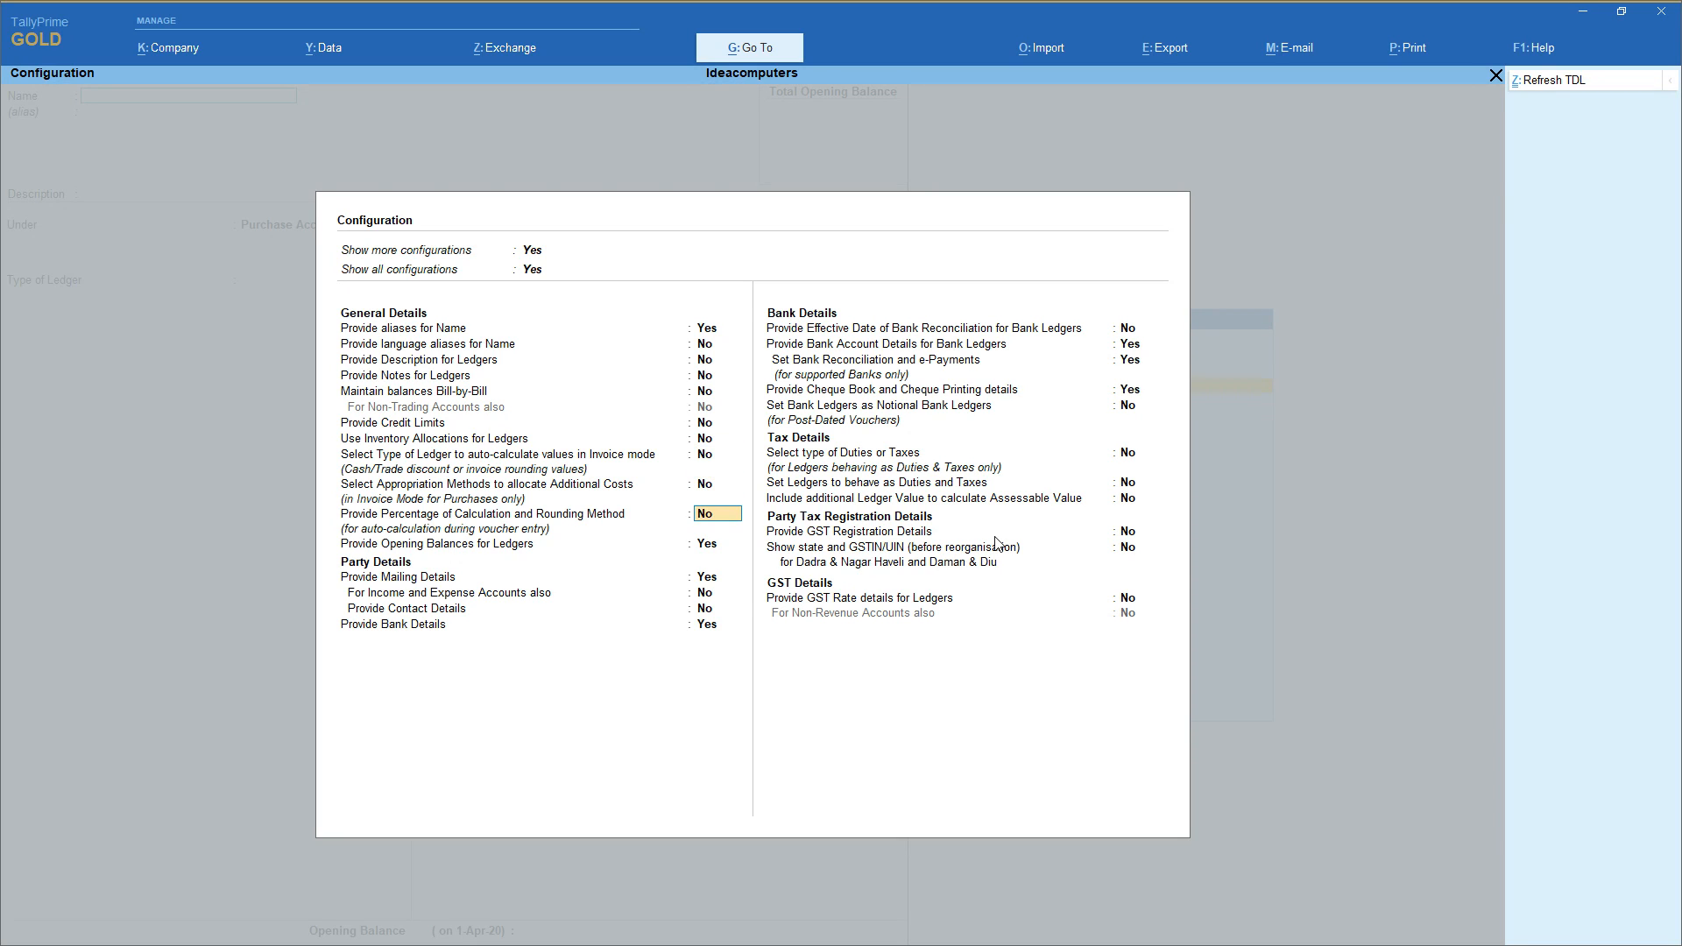
key(Return)
key(Return)
key(Return)
key(Return)
key(Return)
key(Return)
key(Return)
key(Return)
key(Return)
key(Return)
key(Return)
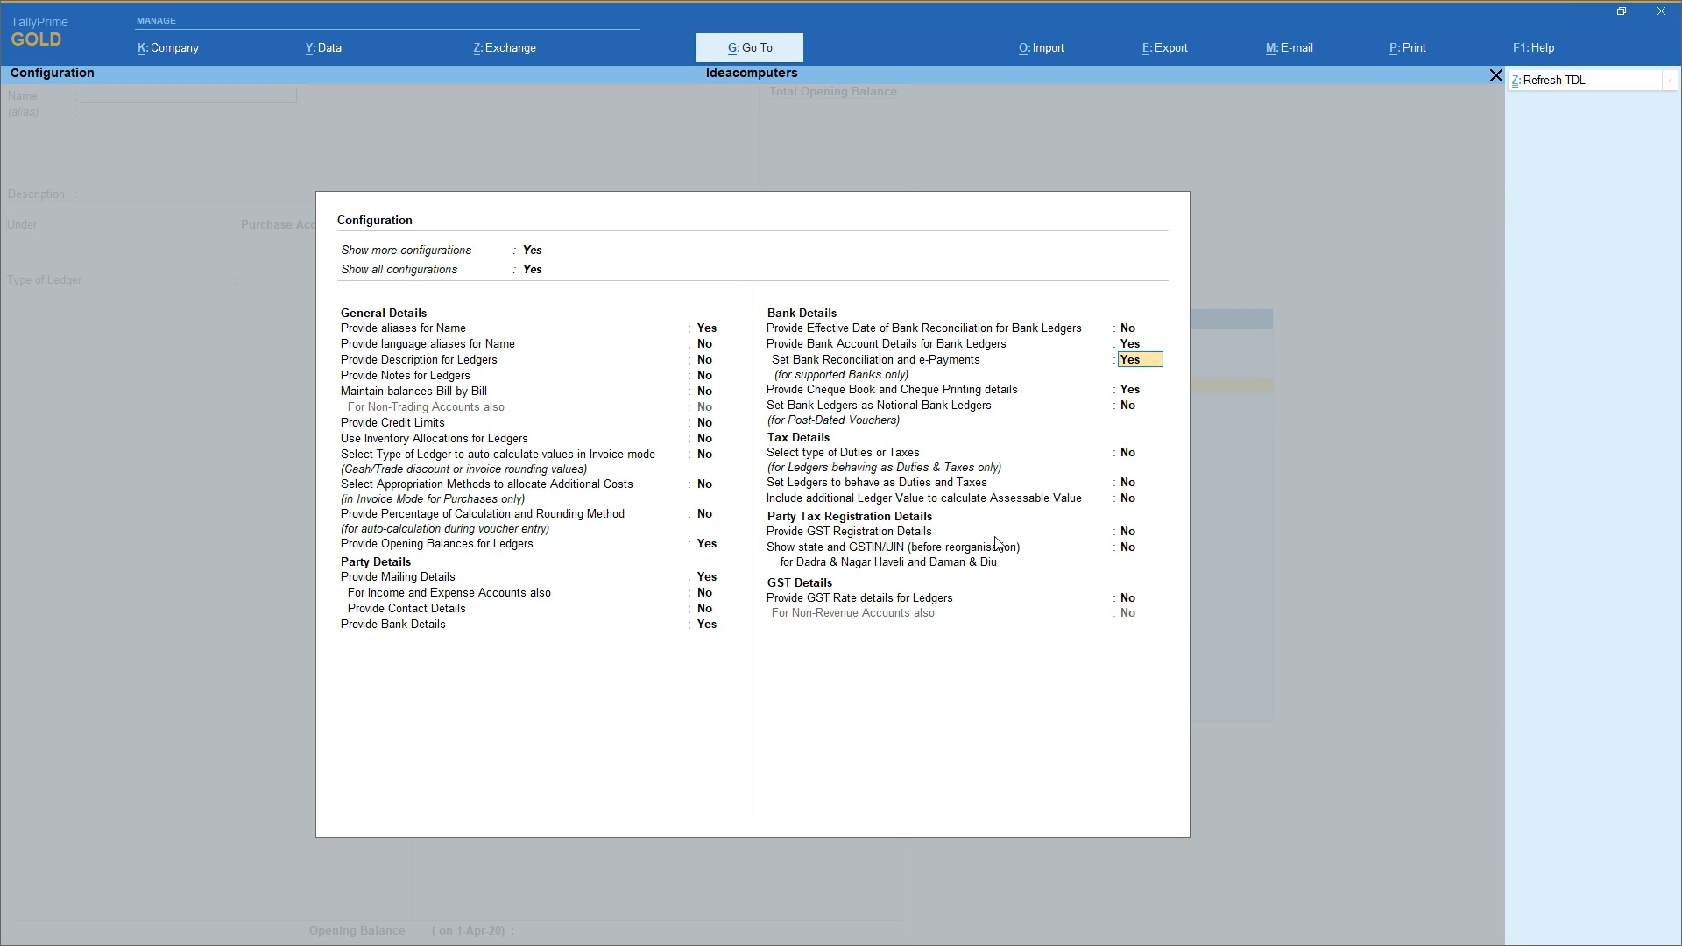
key(Return)
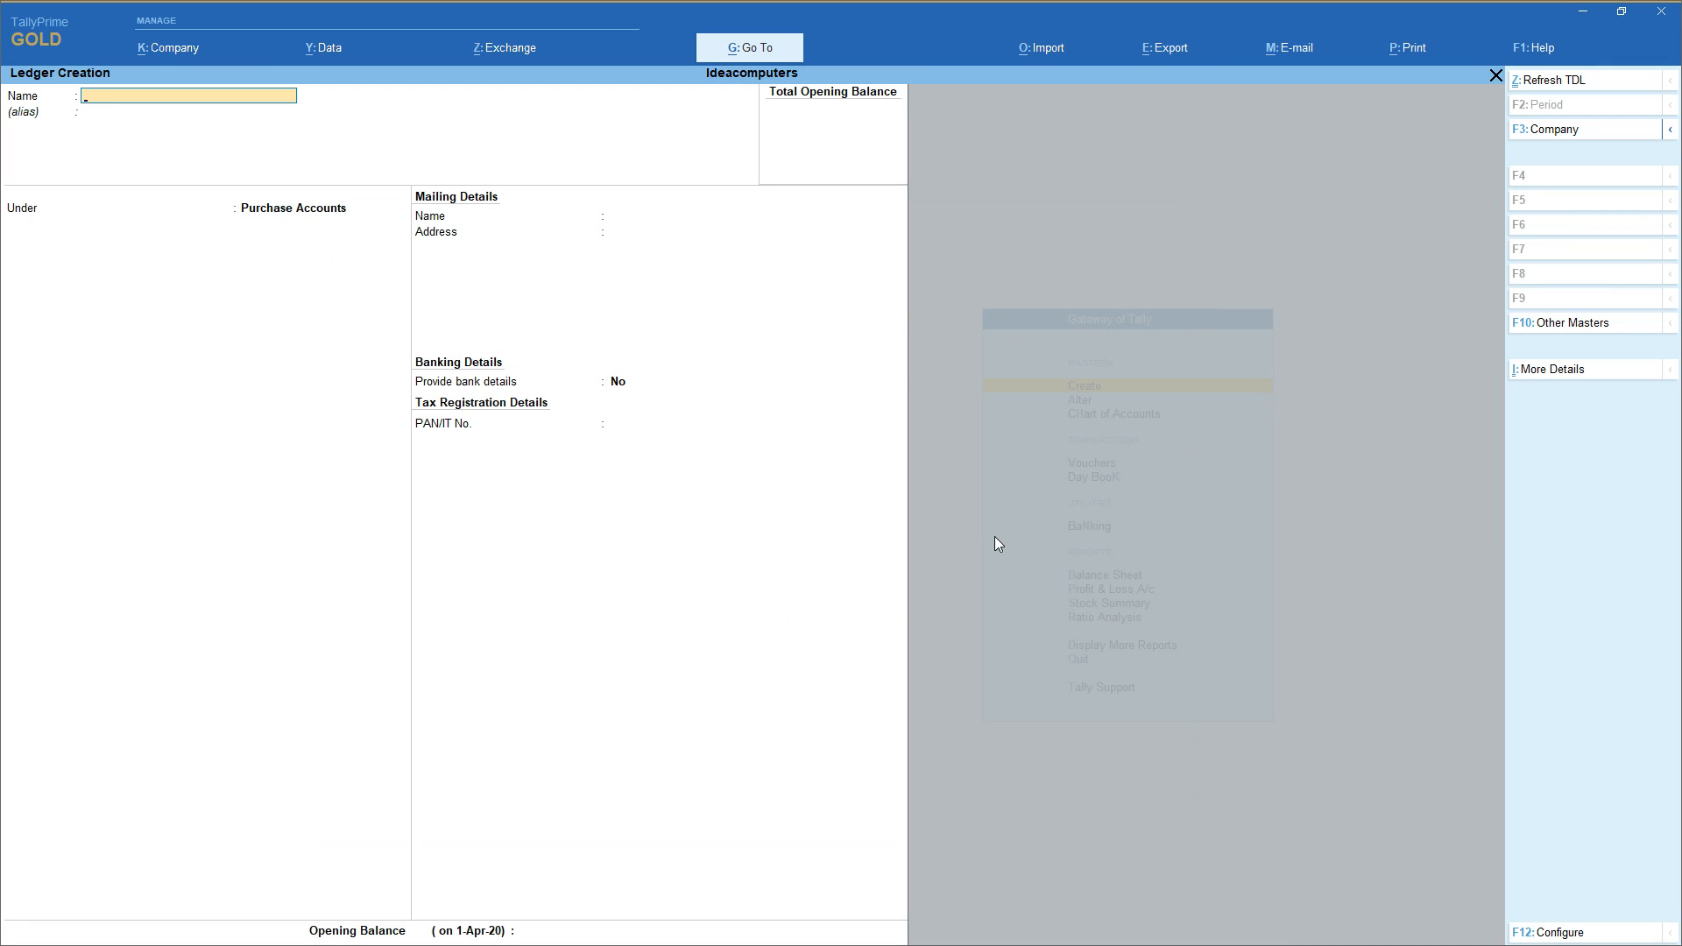
Create a ledger named Sales under Sales Accounts with the remaining fields at their defaults
text(Sa)
key(Return)
key(Return)
text(sa)
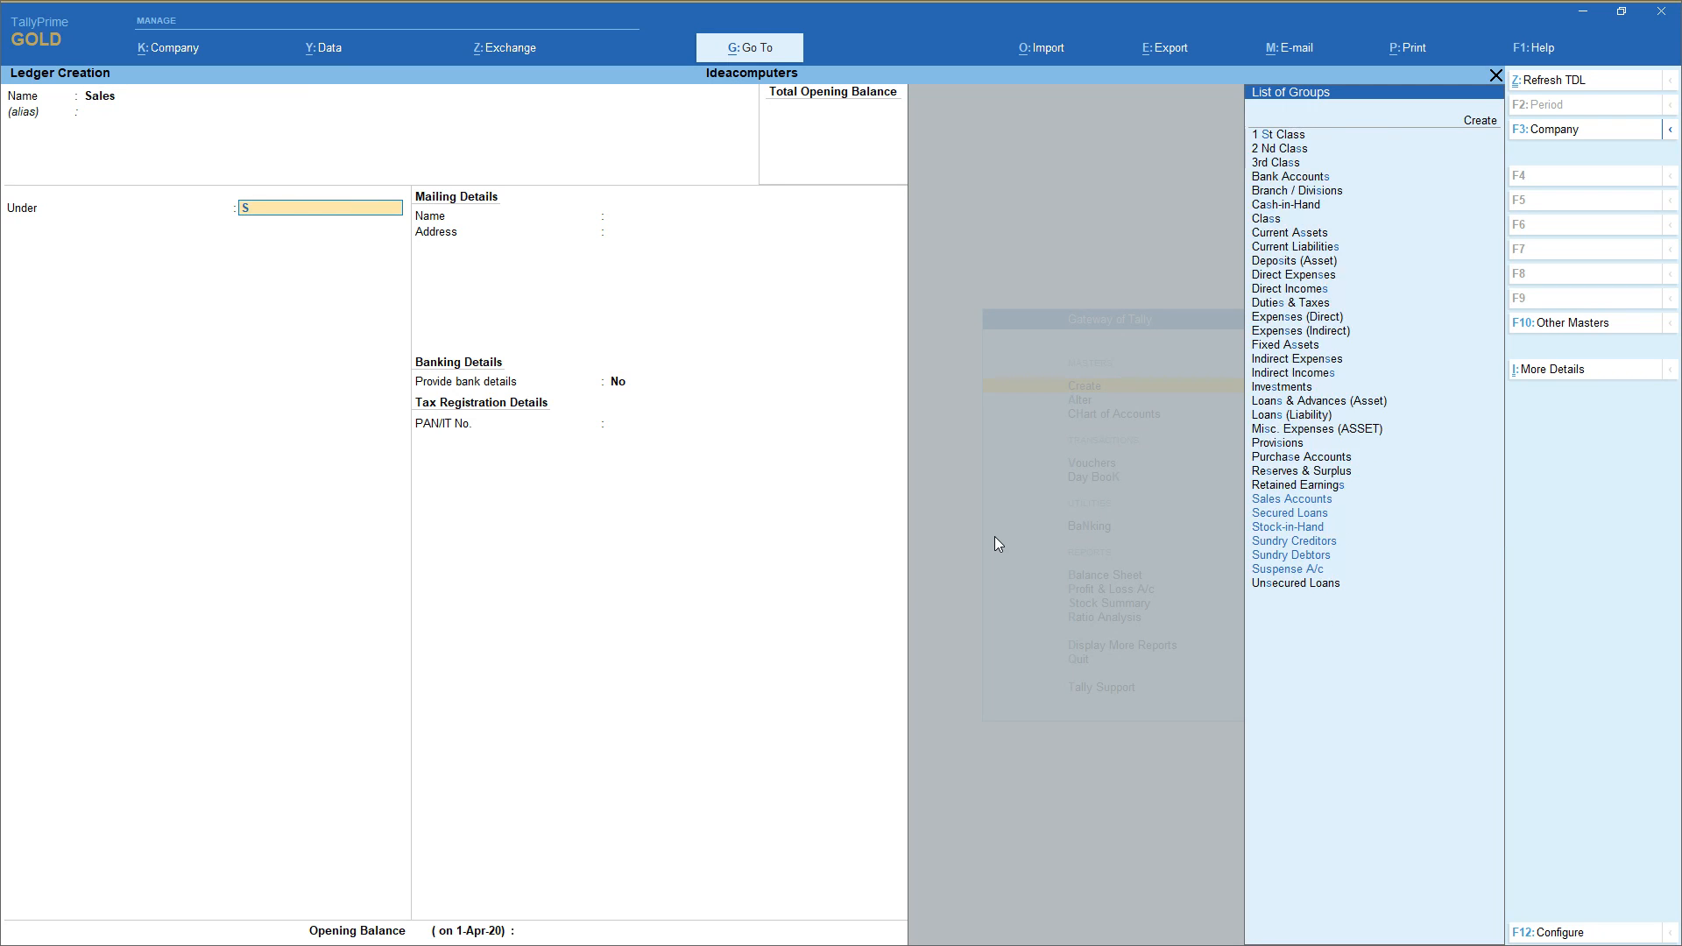
key(Return)
key(Return)
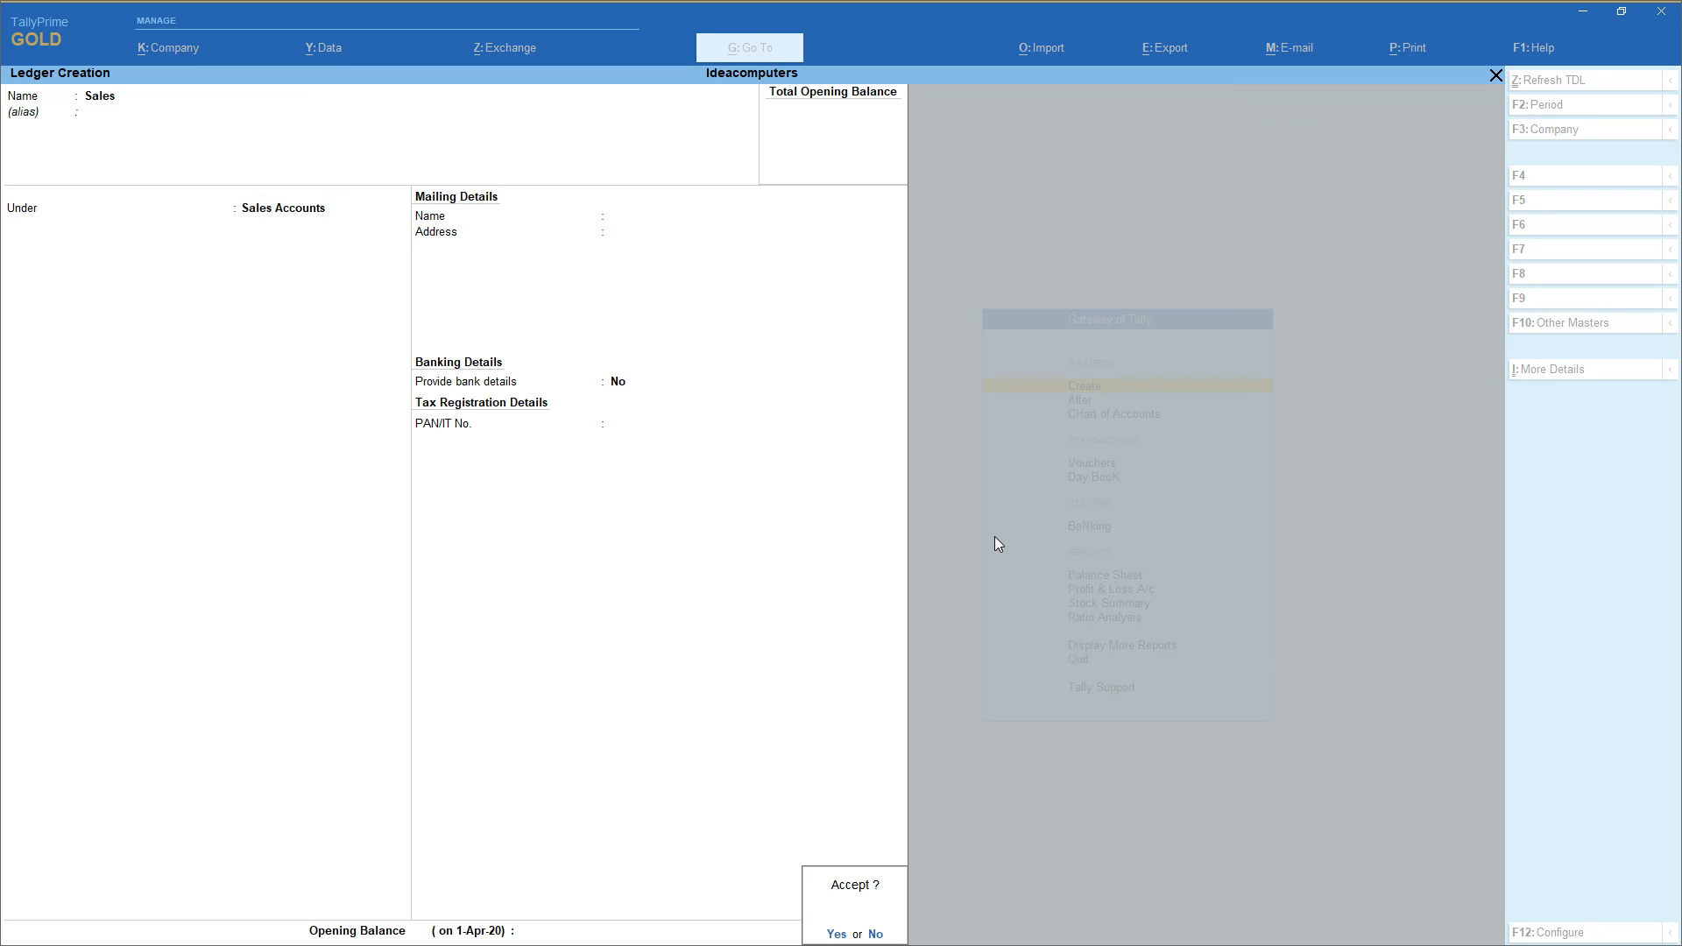
key(Return)
Create a ledger named Rent under Indirect Expenses without bank details
text(Rent)
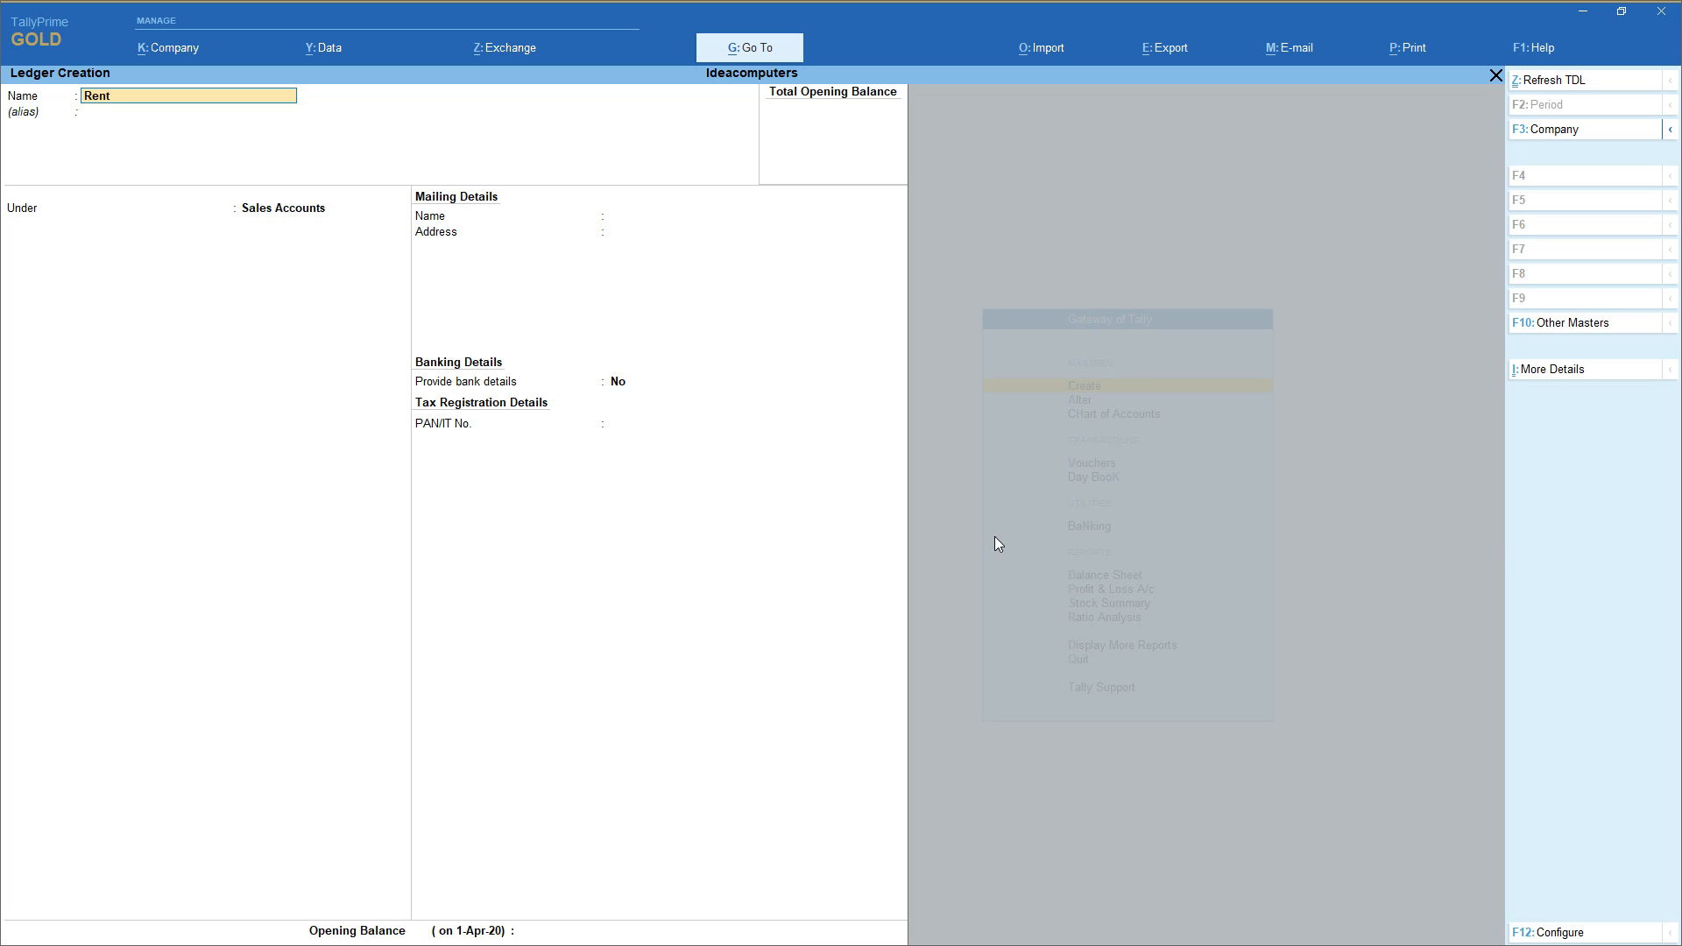
key(Return)
text(In)
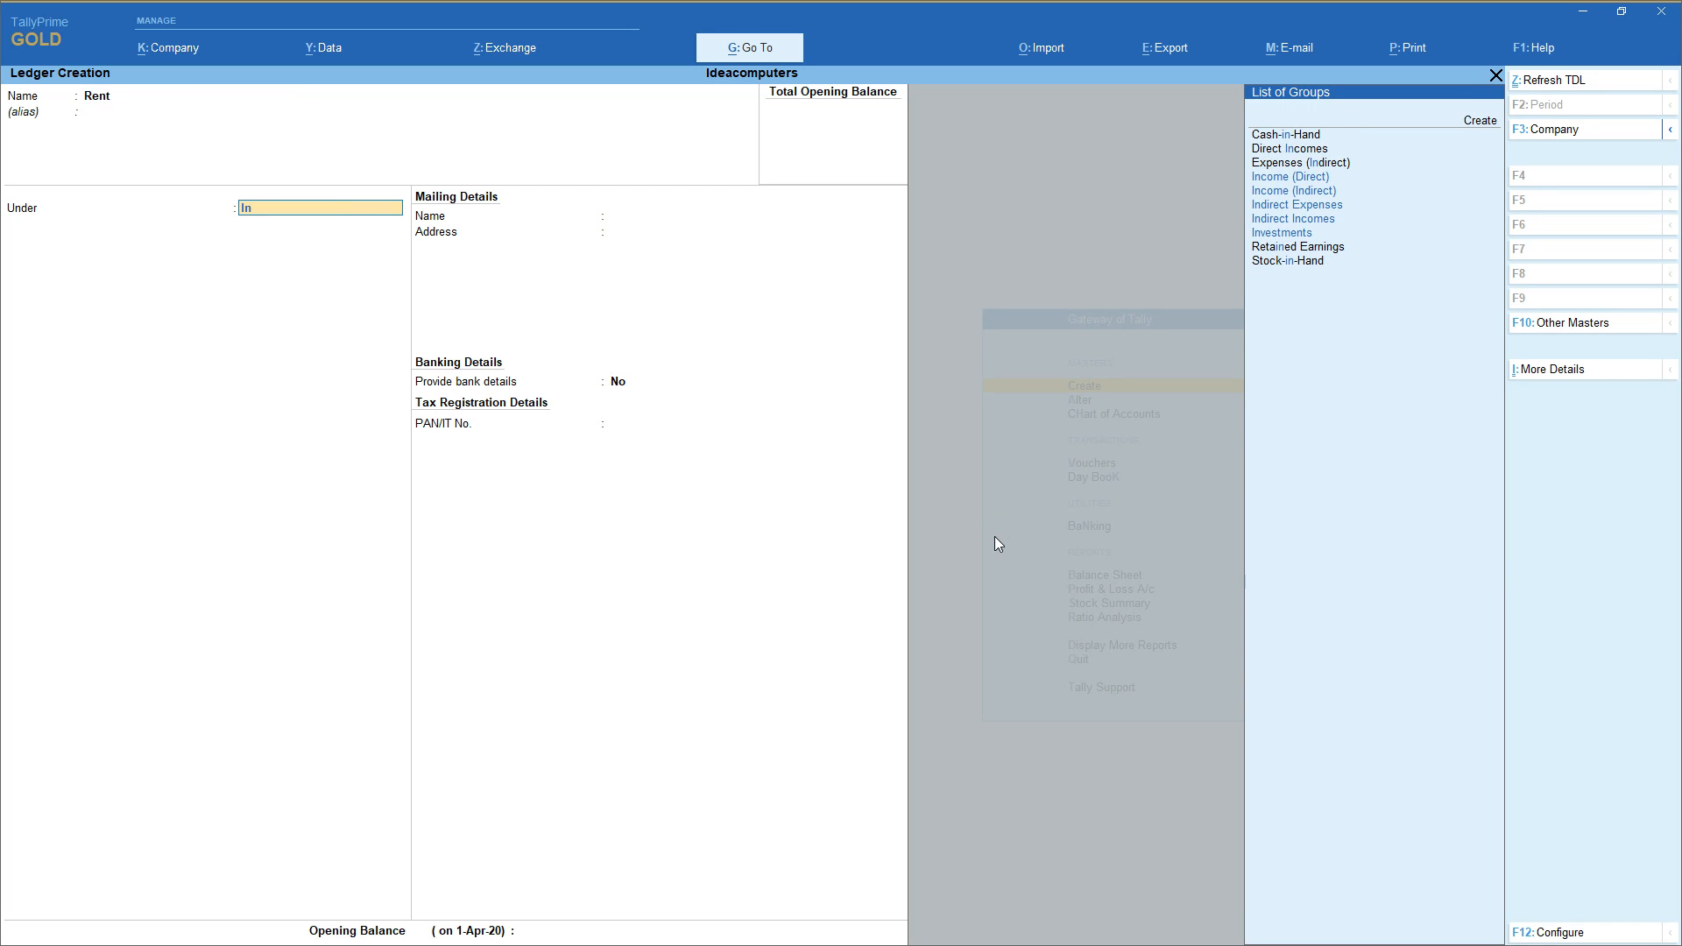
key(Down)
key(Down)
key(Down)
key(Return)
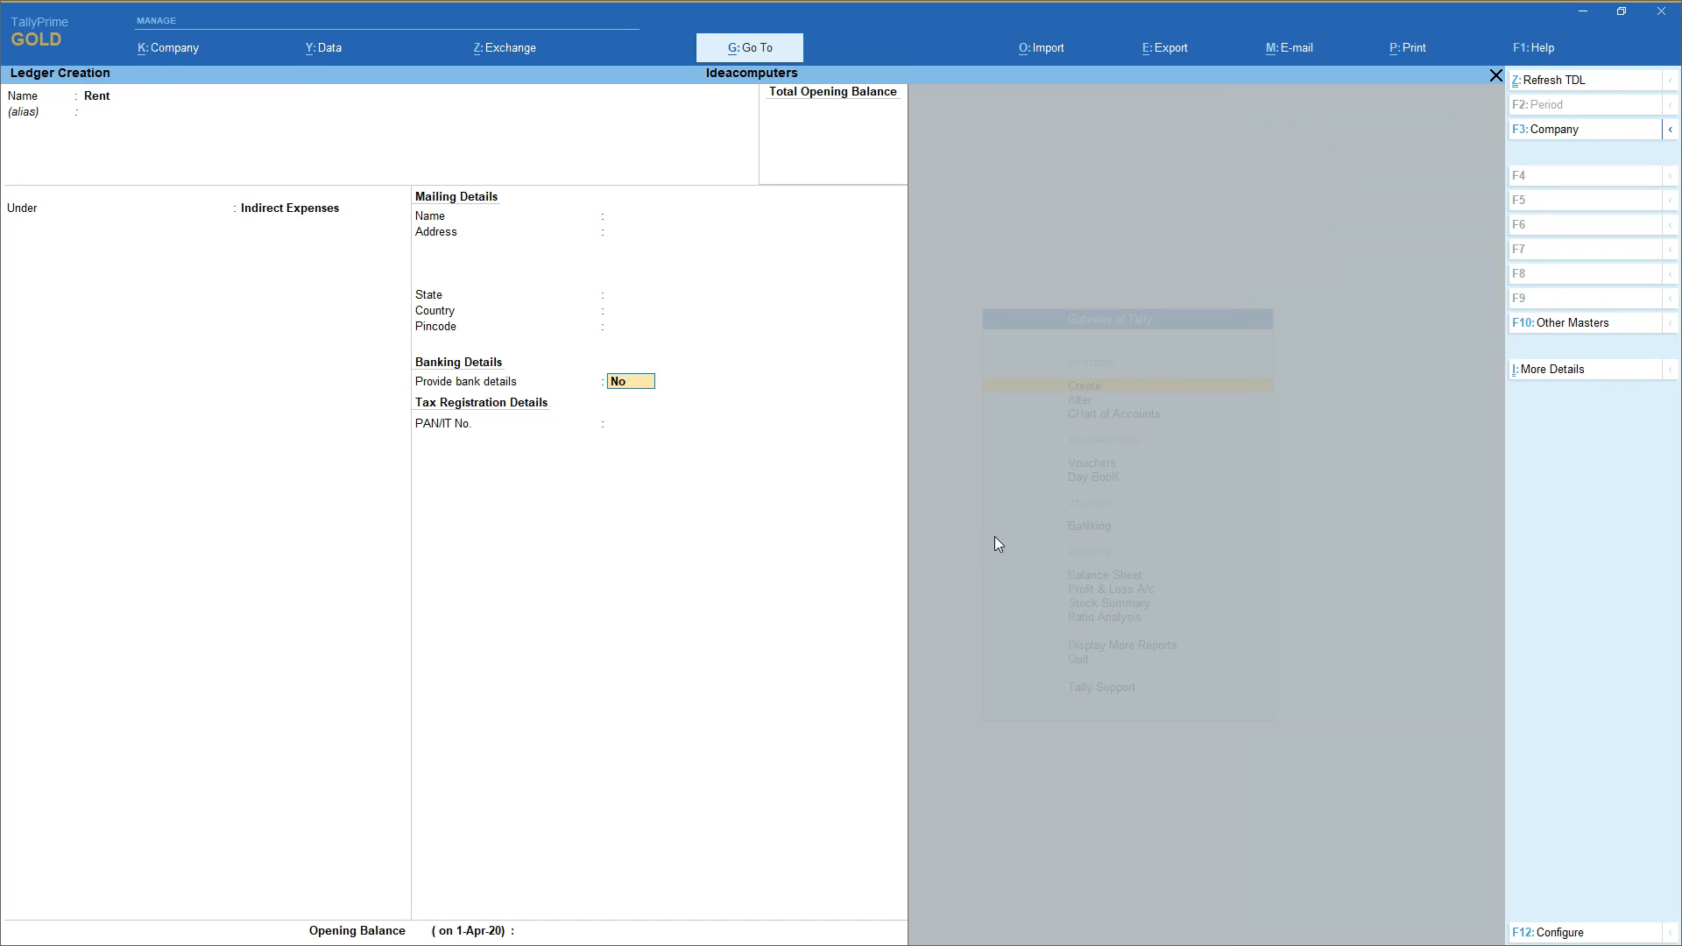
key(Return)
key(Return)
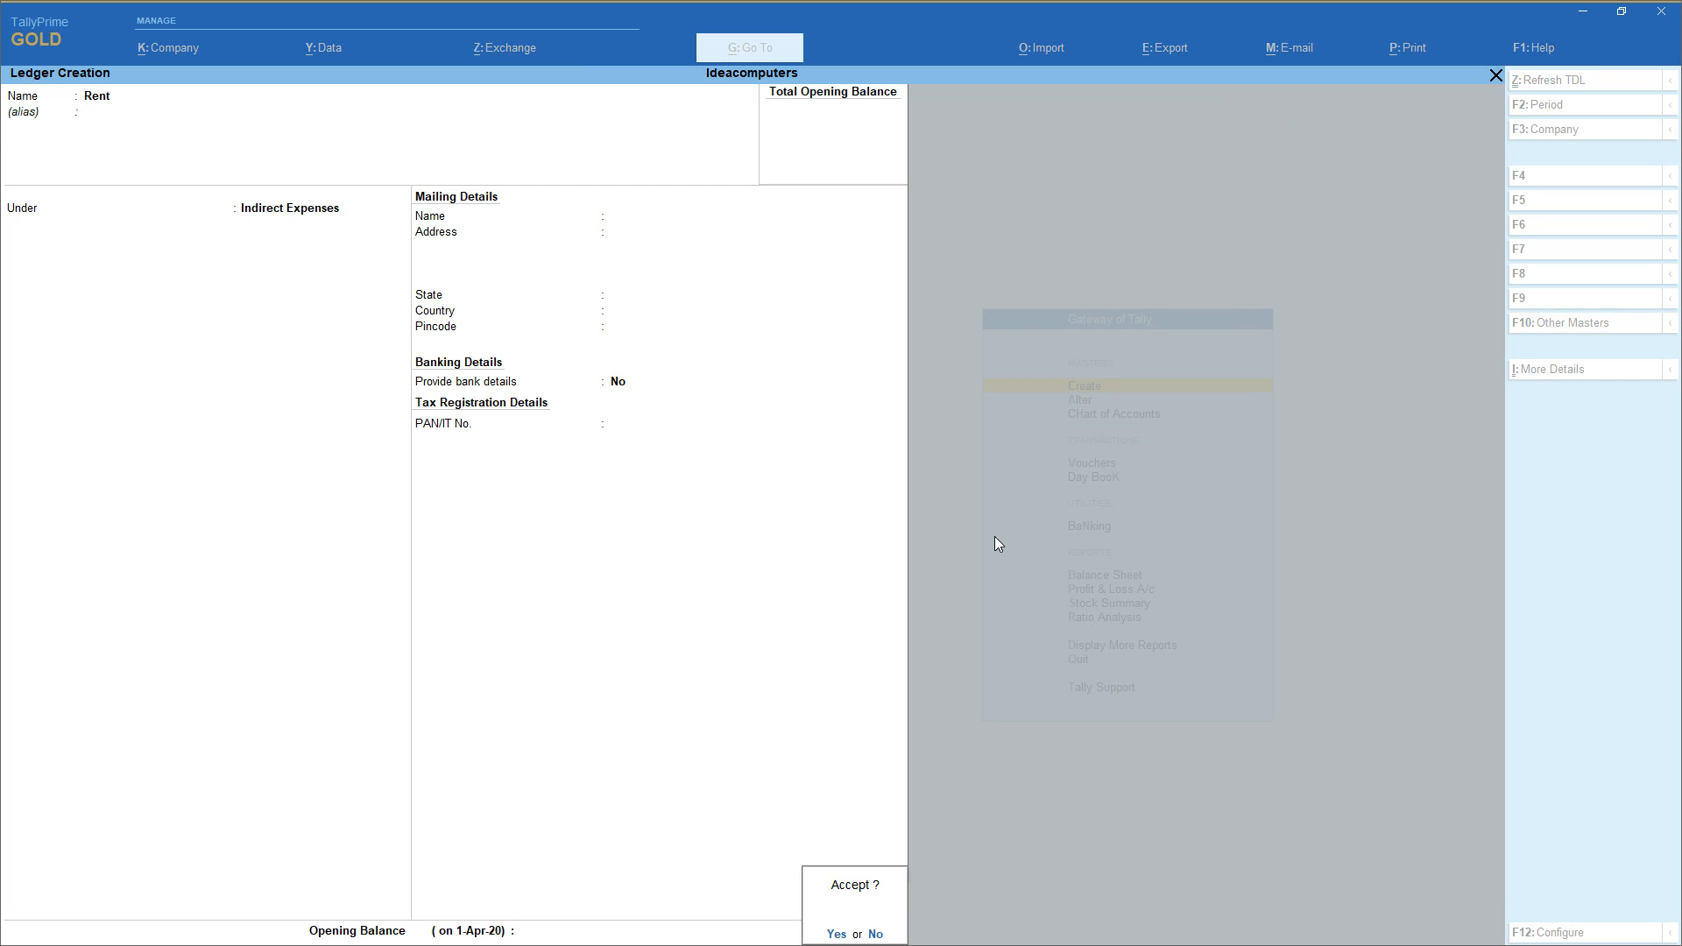
key(Return)
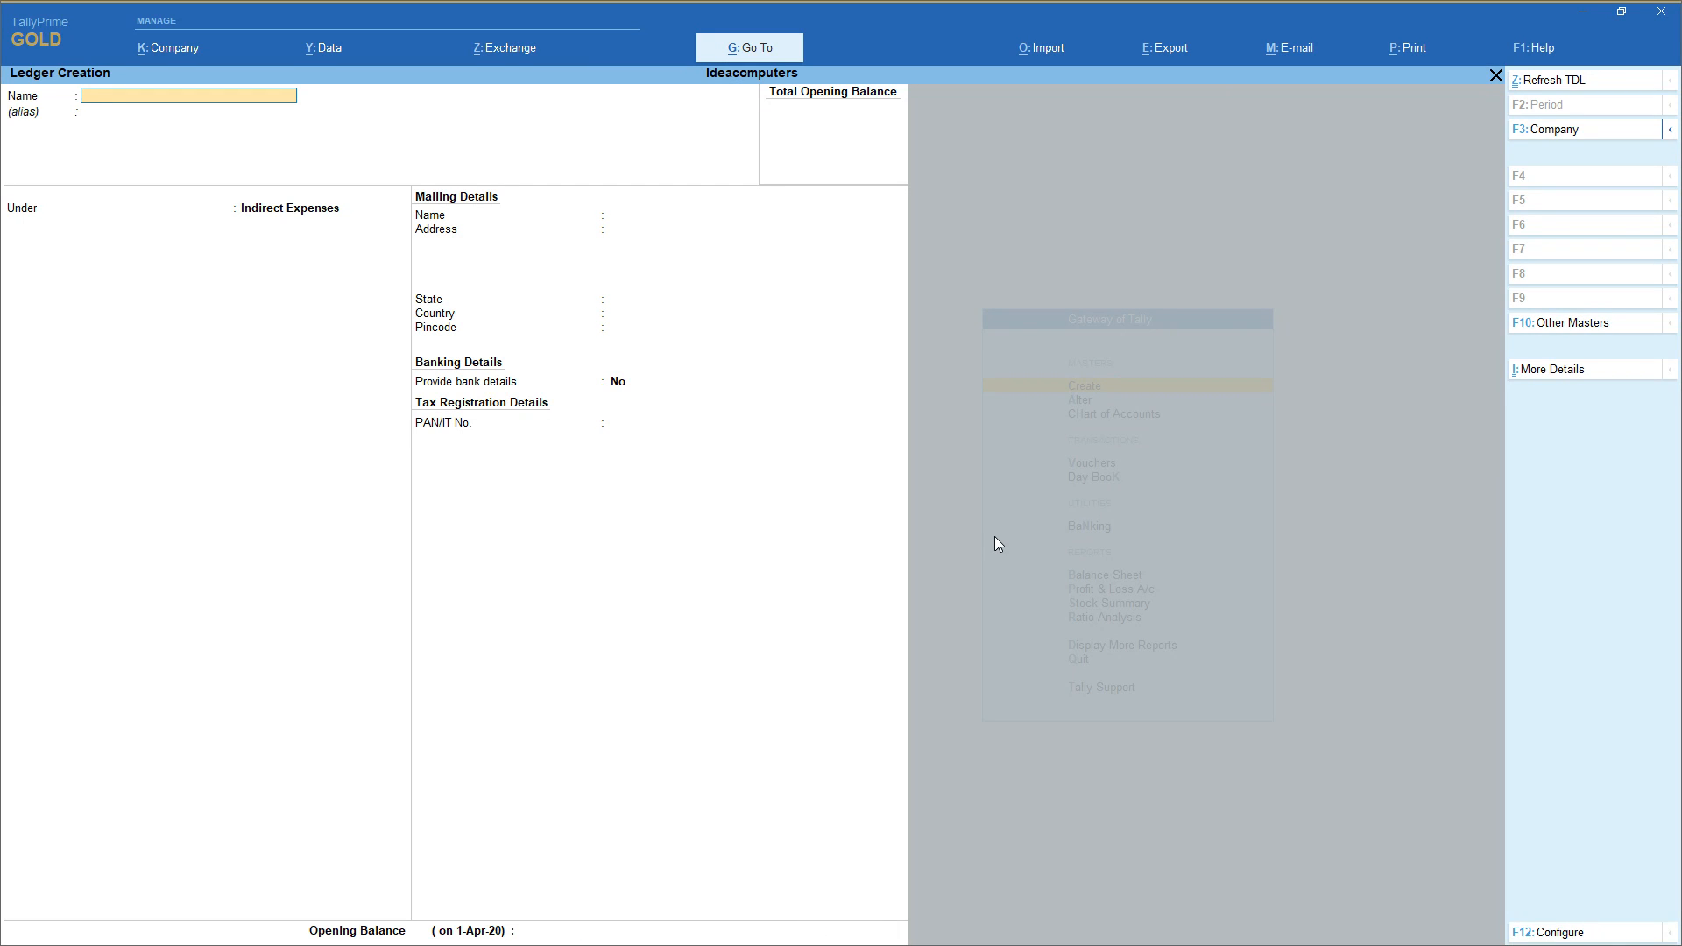
Create a ledger named Salaries under Indirect Expenses with the remaining fields at their defaults
text(Salaries)
key(Return)
key(Return)
key(Return)
key(Return)
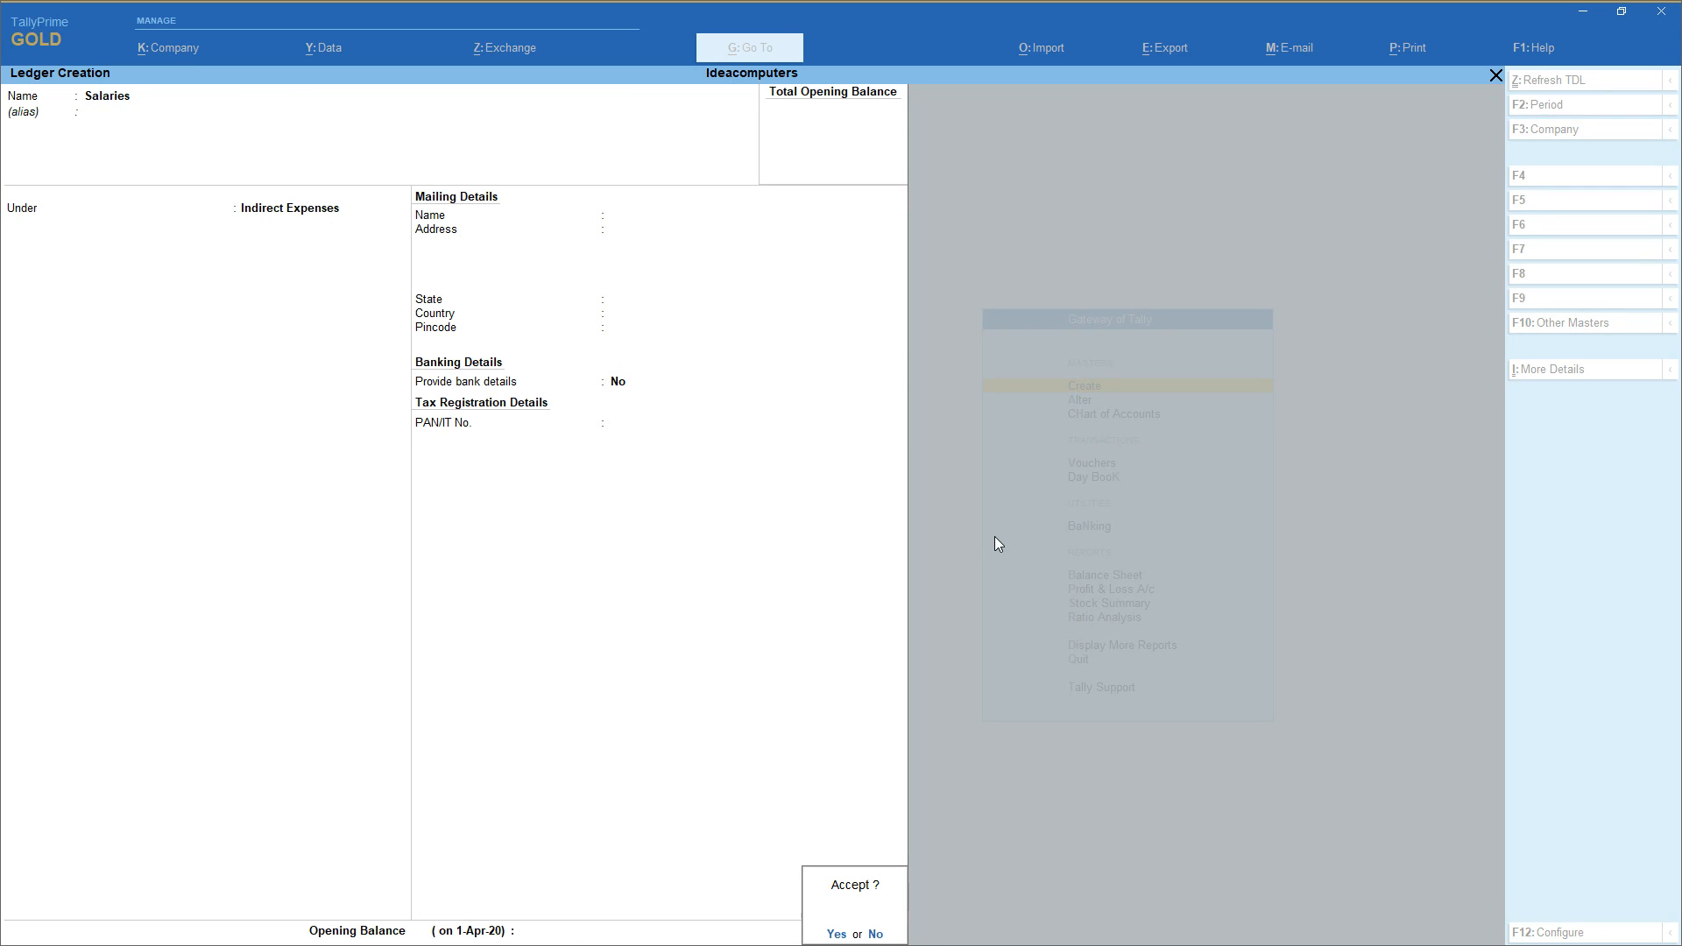
key(Return)
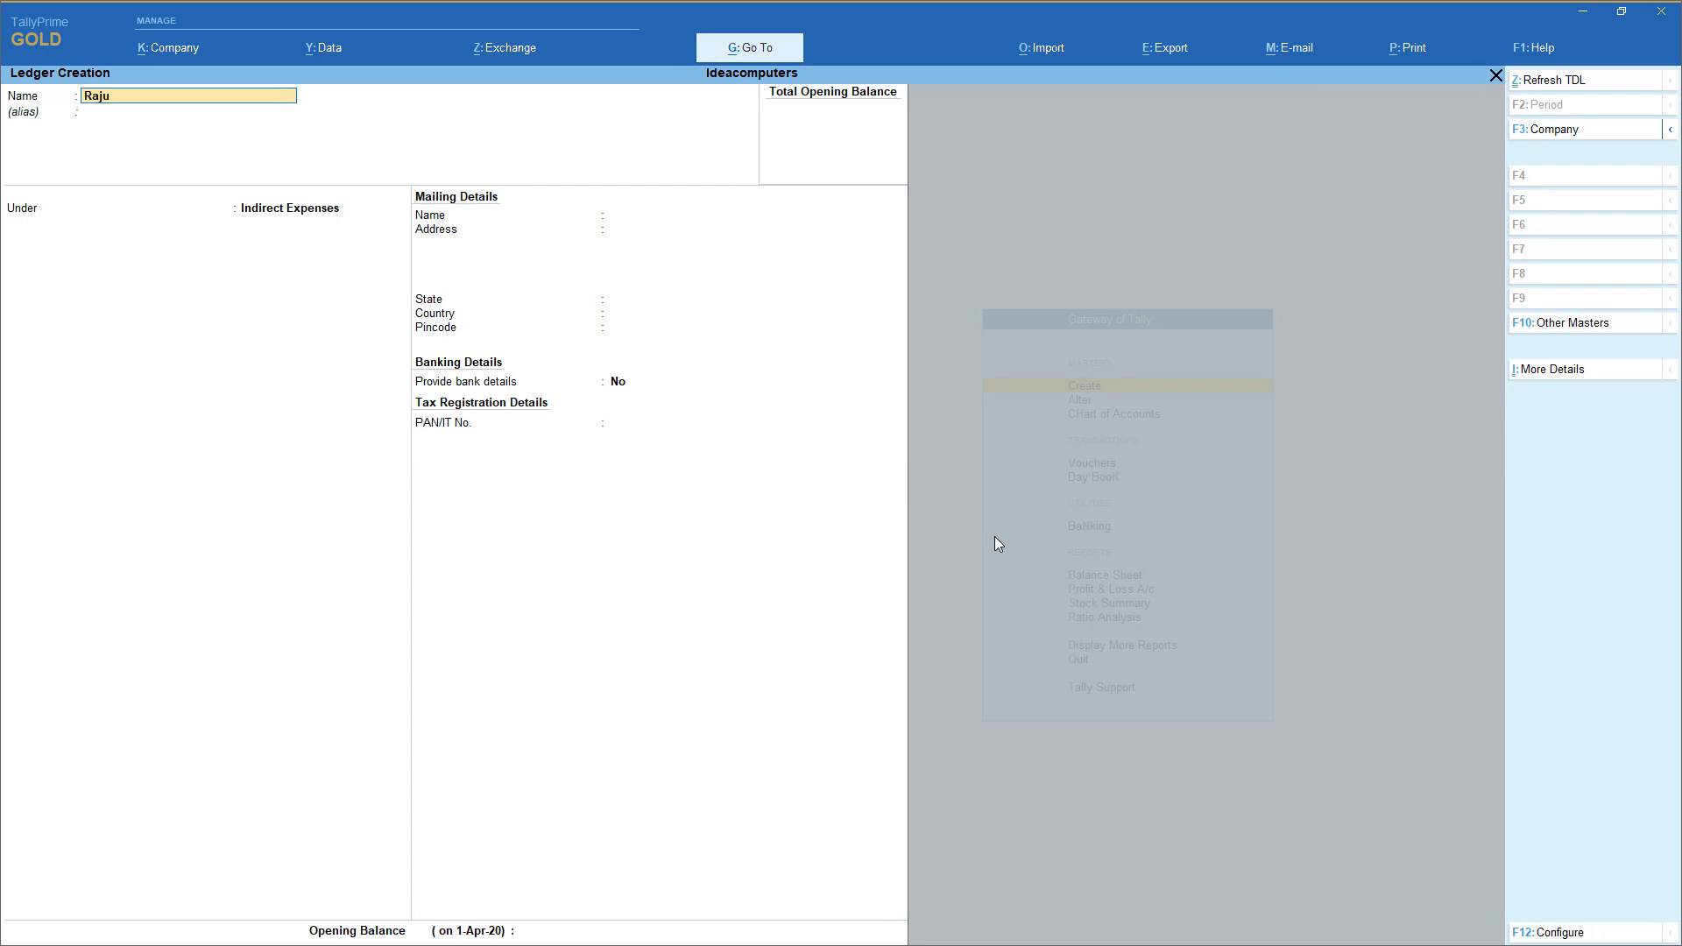
Enter the person's first name as the new ledger's name and place it under Sundry Creditors
key(Return)
text(Sun)
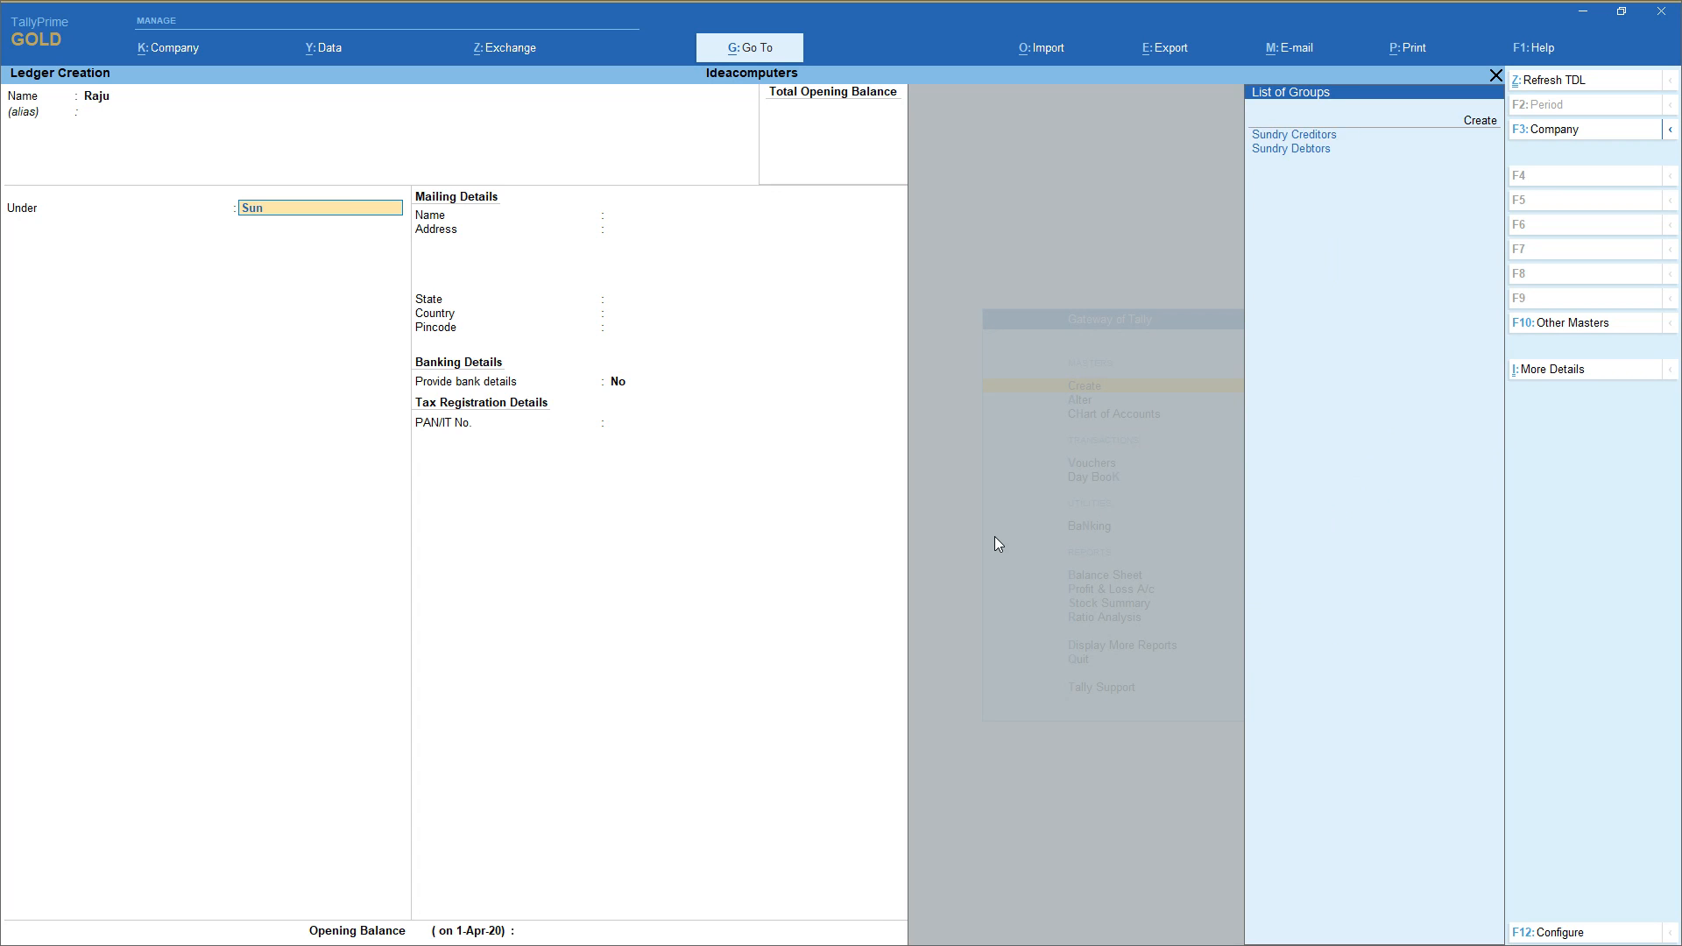
key(Return)
Finish and save the Sundry Creditors ledger with state Andhra Pradesh, country India and no bank details
key(Return)
key(Return)
key(Return)
key(Return)
key(BackSpace)
key(BackSpace)
key(BackSpace)
key(Return)
key(Return)
key(Return)
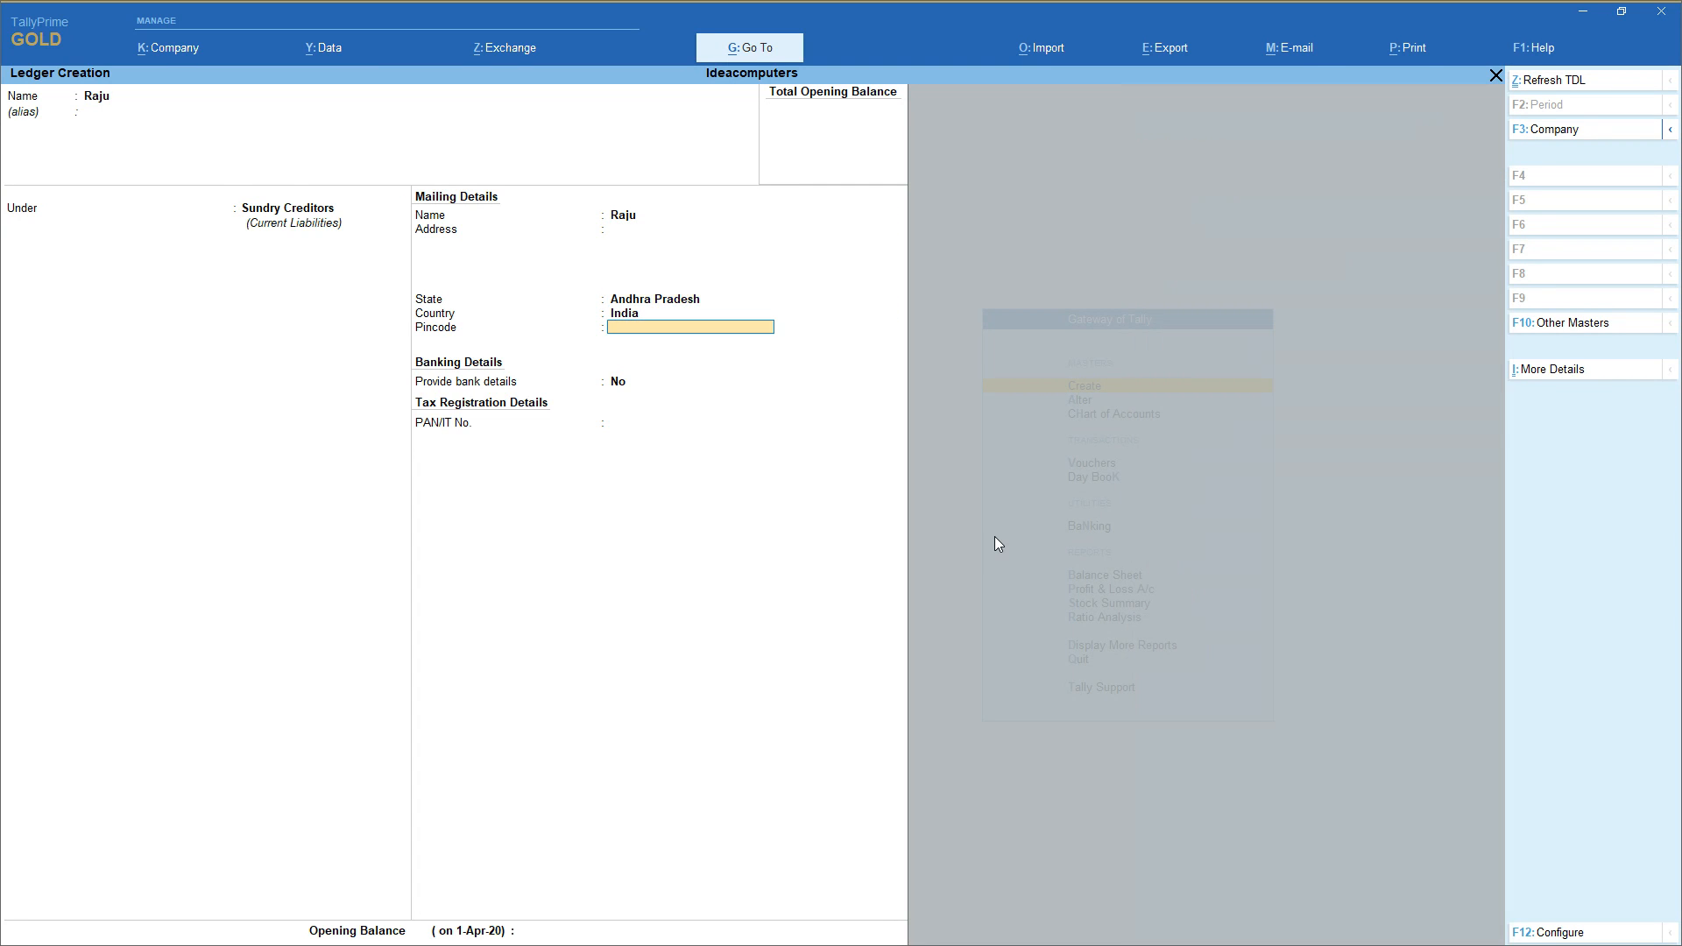
key(Return)
key(Return)
key(Return)
key(Return)
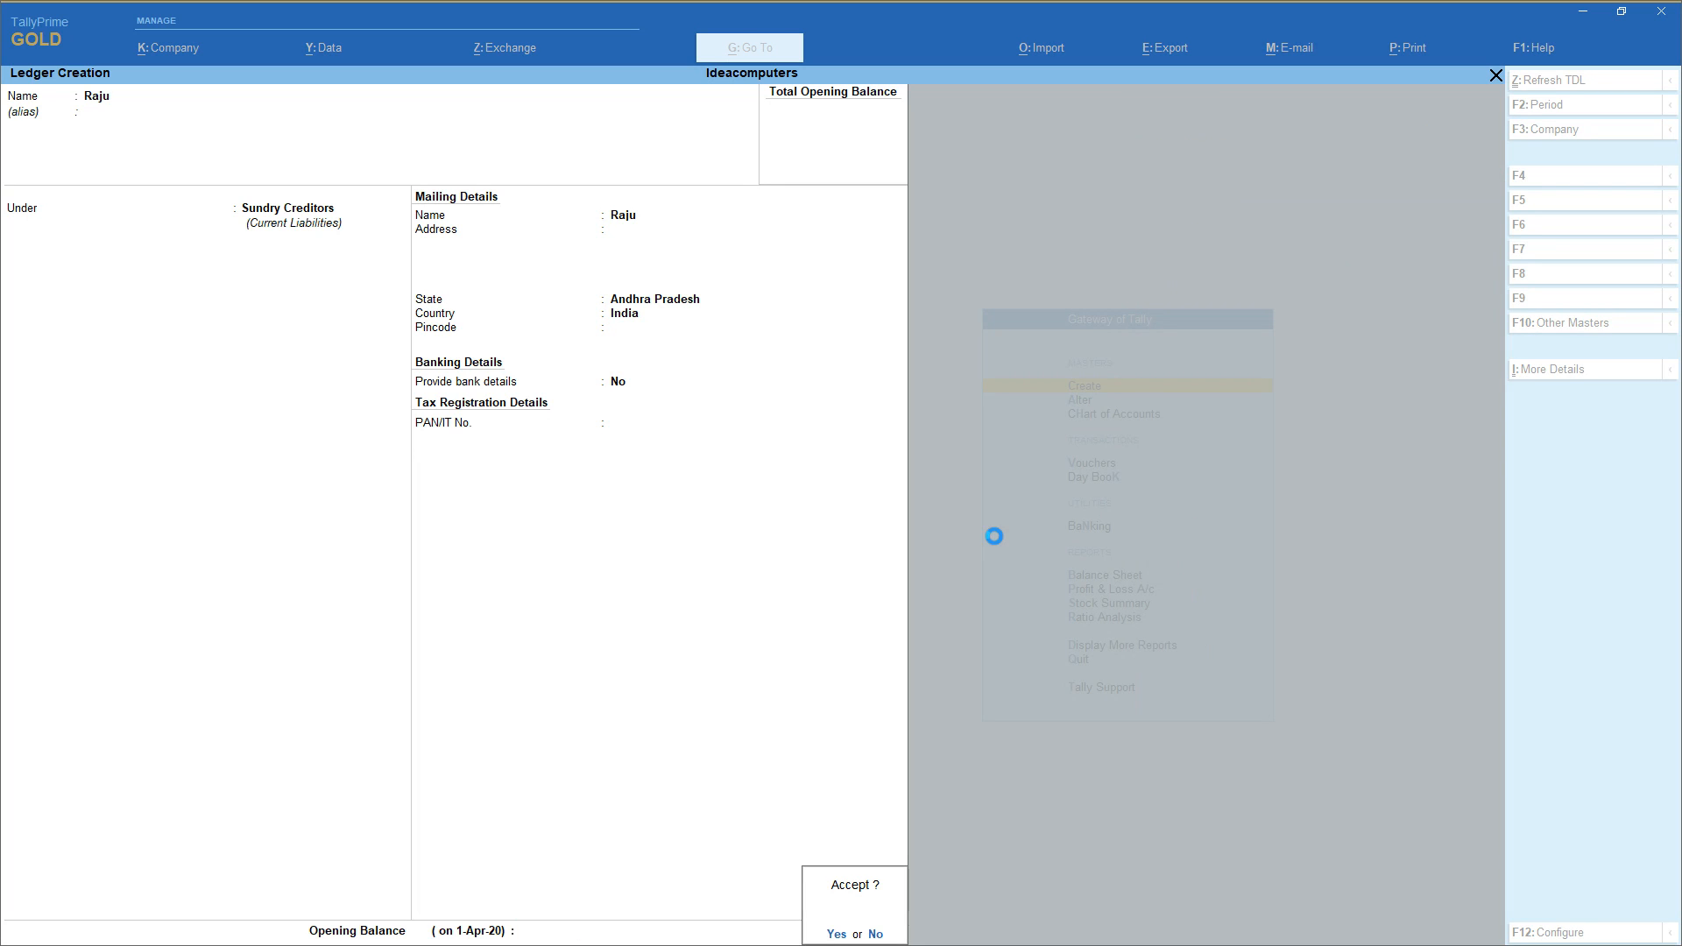
key(Return)
Create a ledger with the person's first name under Sundry Debtors, keeping the remaining fields at their defaults
text(R)
key(BackSpace)
text(Tina)
key(Return)
key(Return)
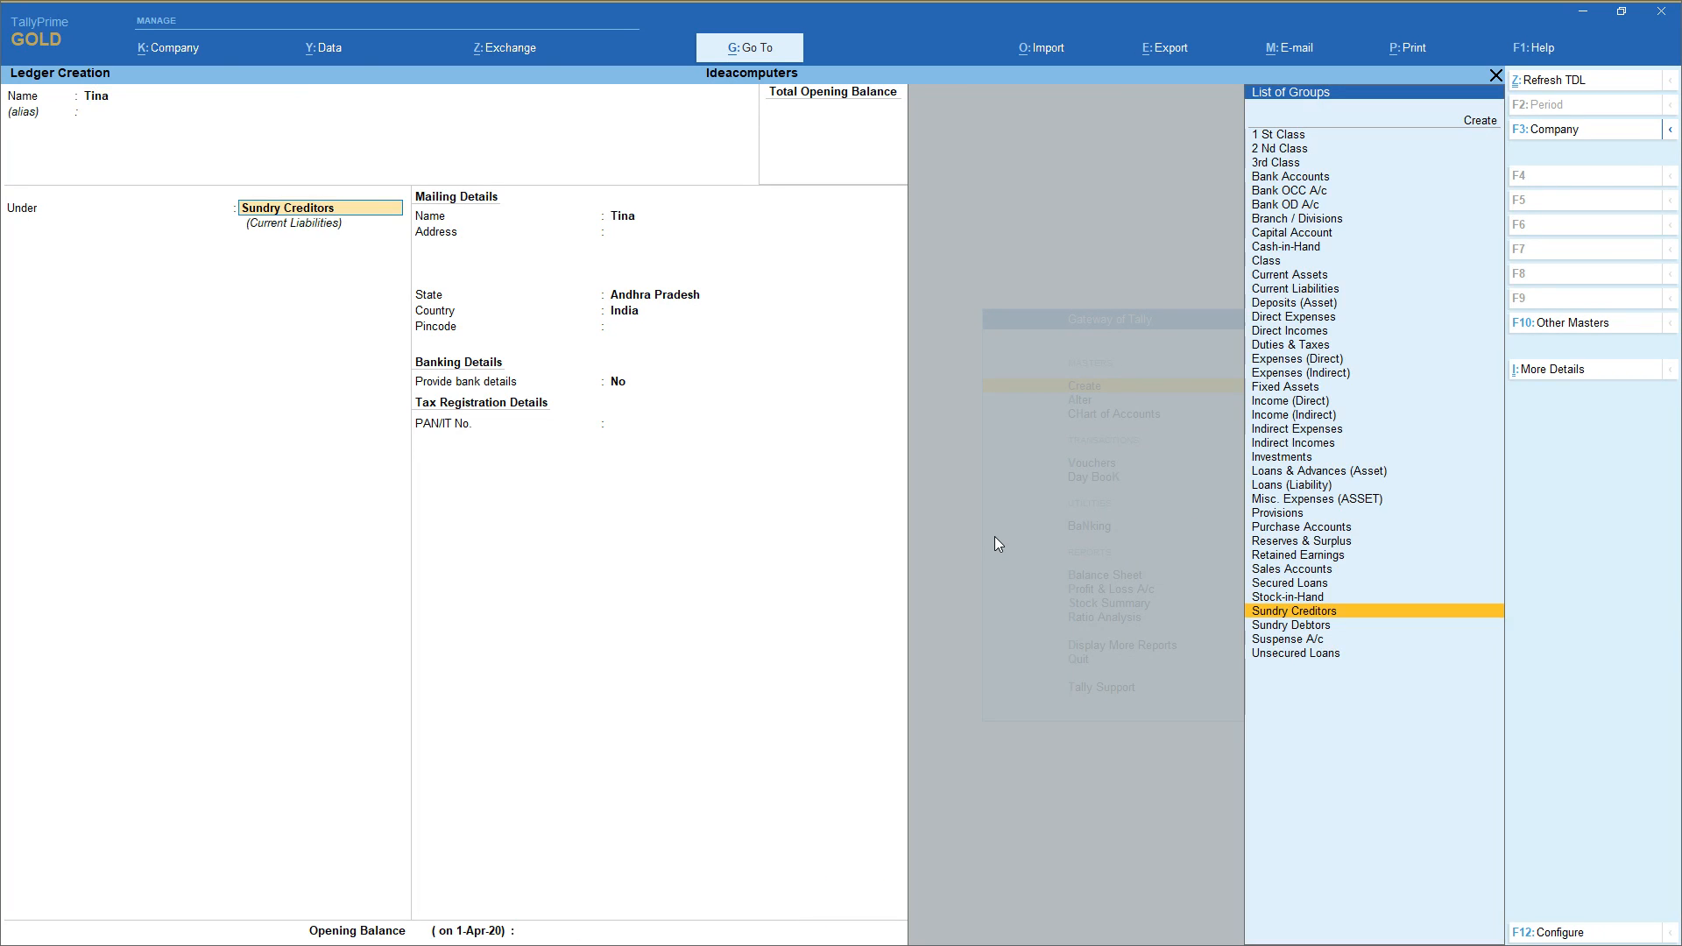
key(Down)
key(Return)
key(Return)
key(Return)
key(Return)
key(Return)
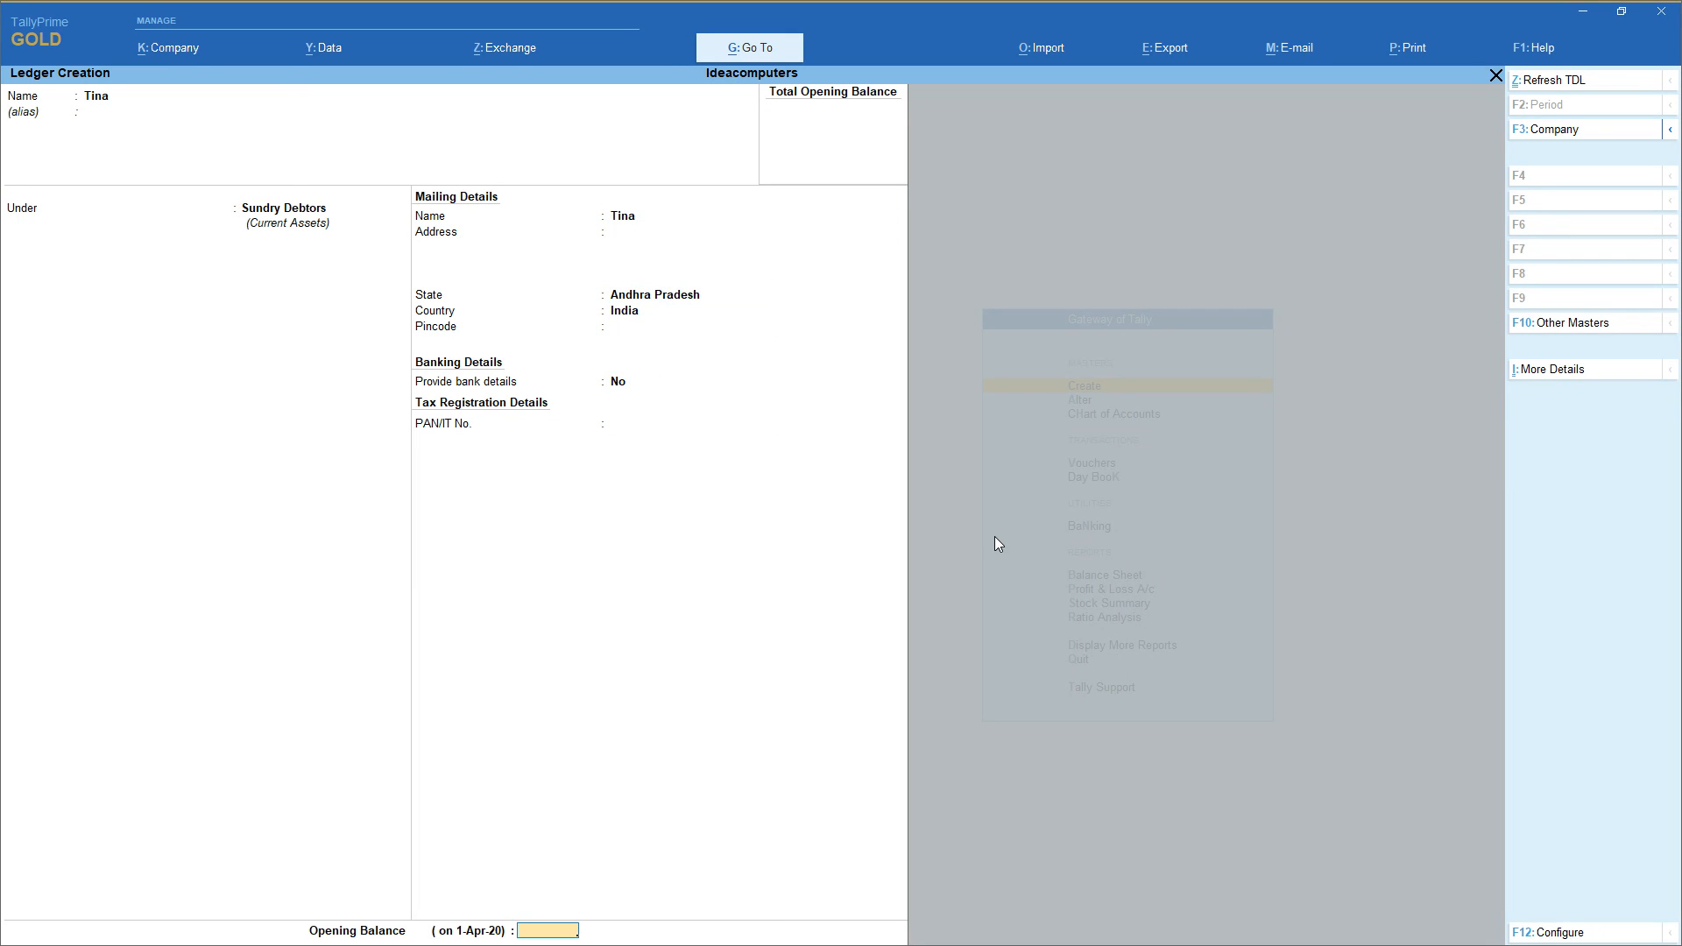
key(Return)
key(Return)
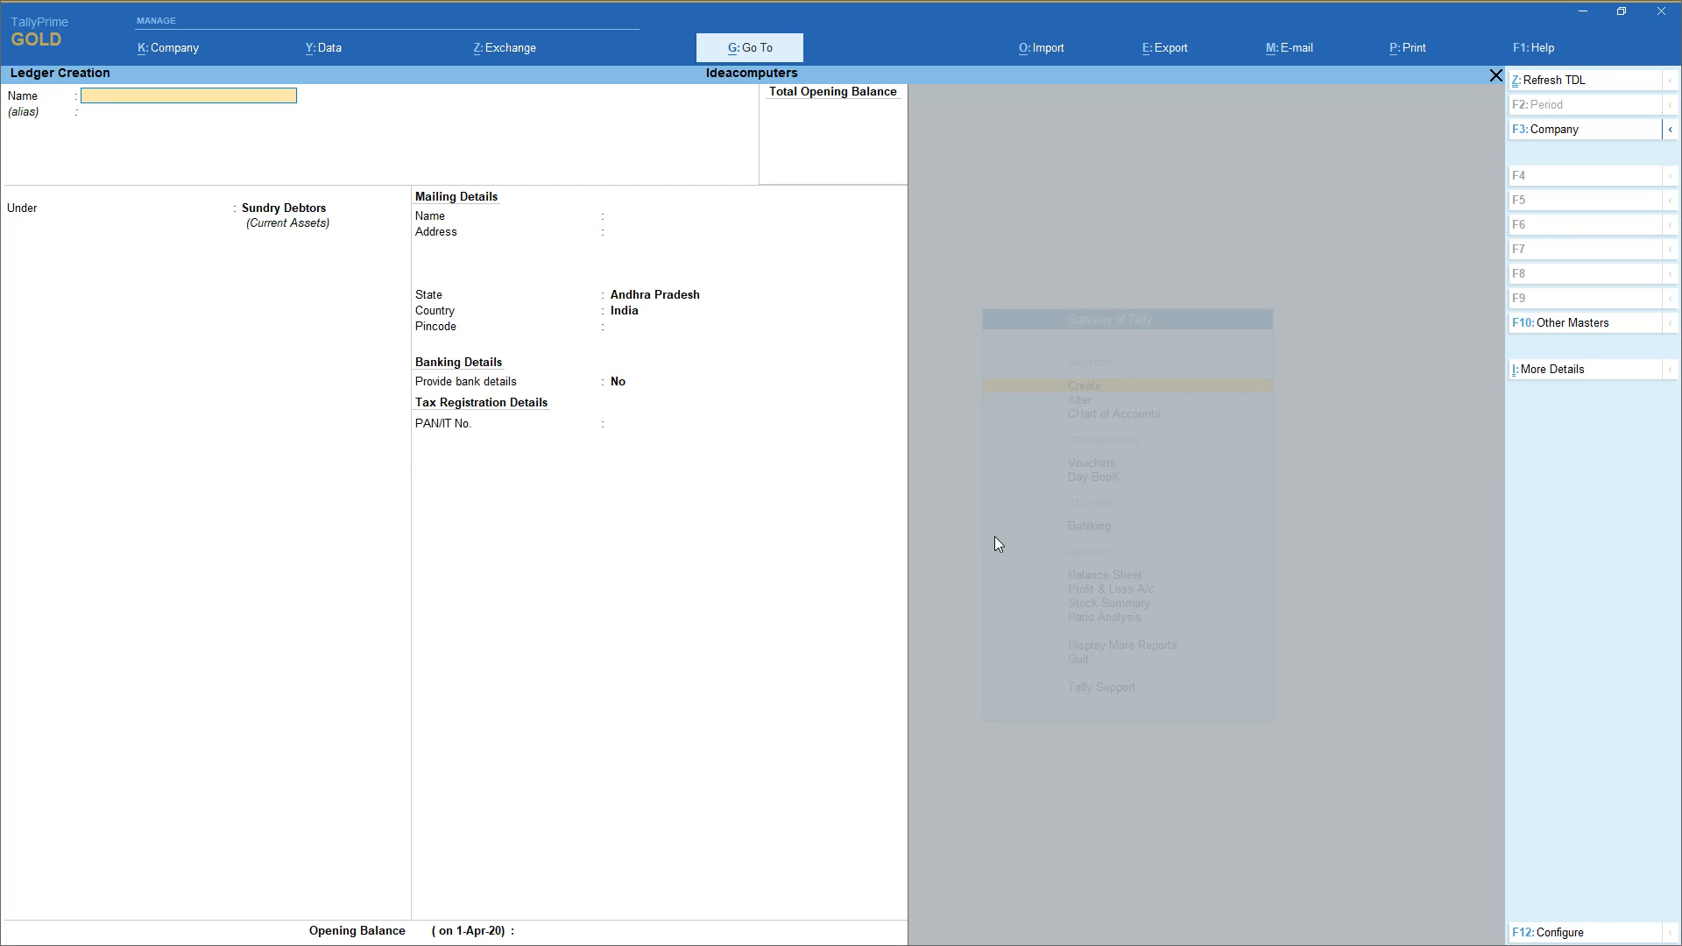
Leave ledger creation and examine the inventory masters available for creation, from Stock Group to Godown
key(Escape)
key(Return)
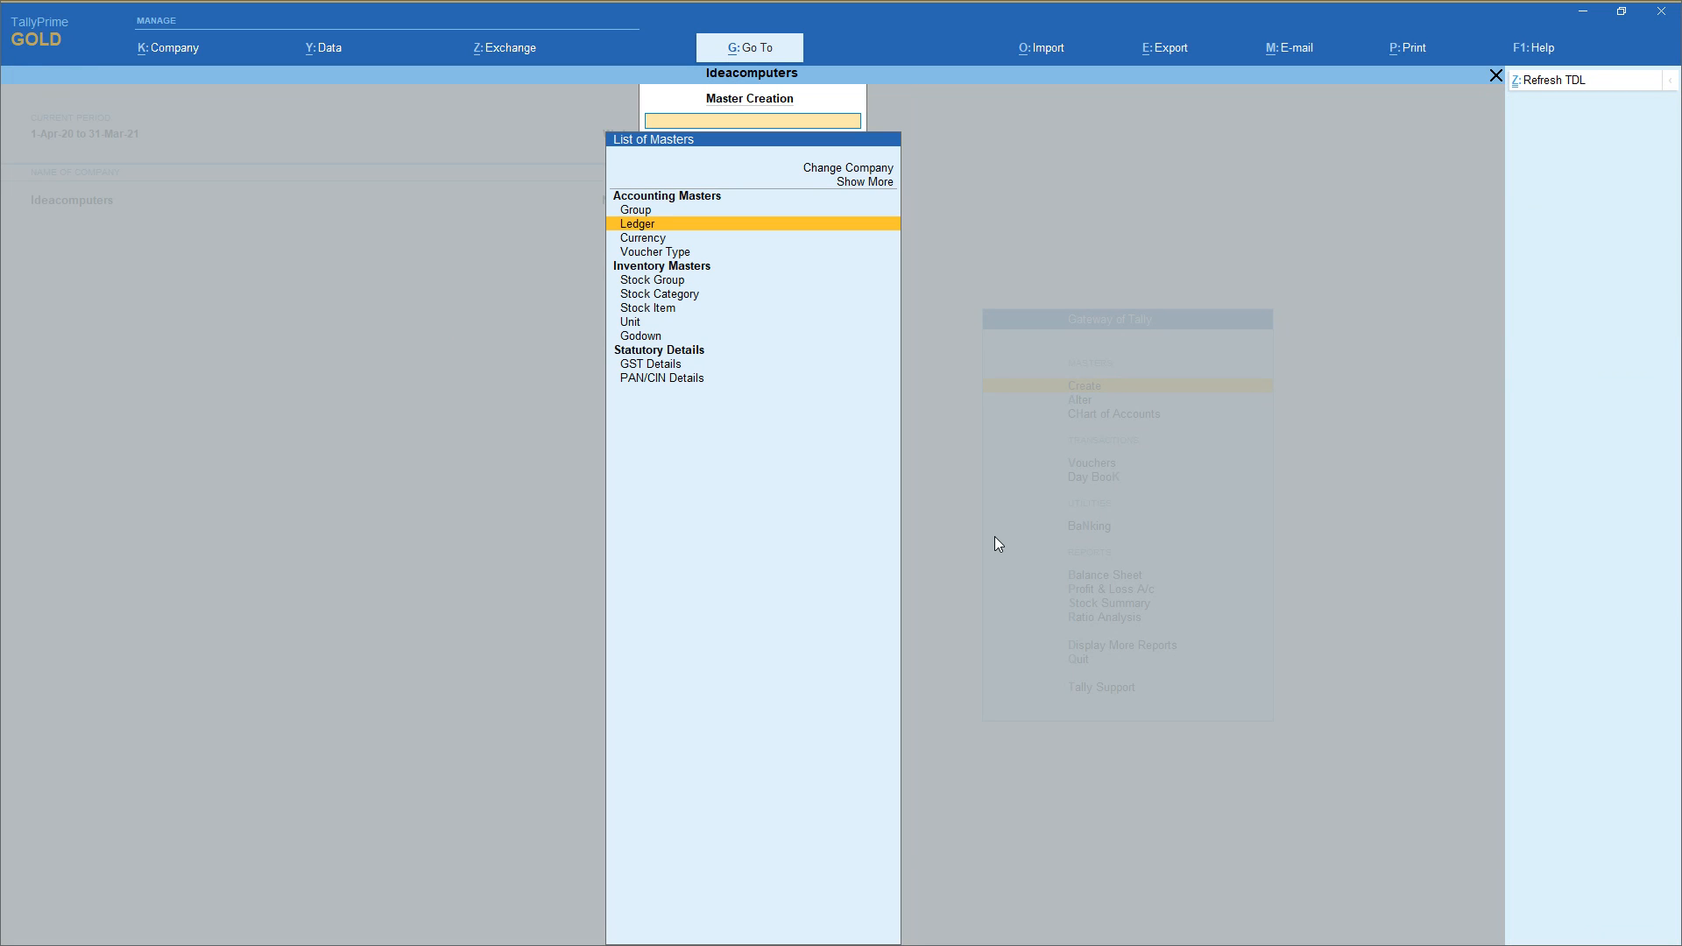
key(Down)
key(Down)
key(Down)
key(Down)
key(Down)
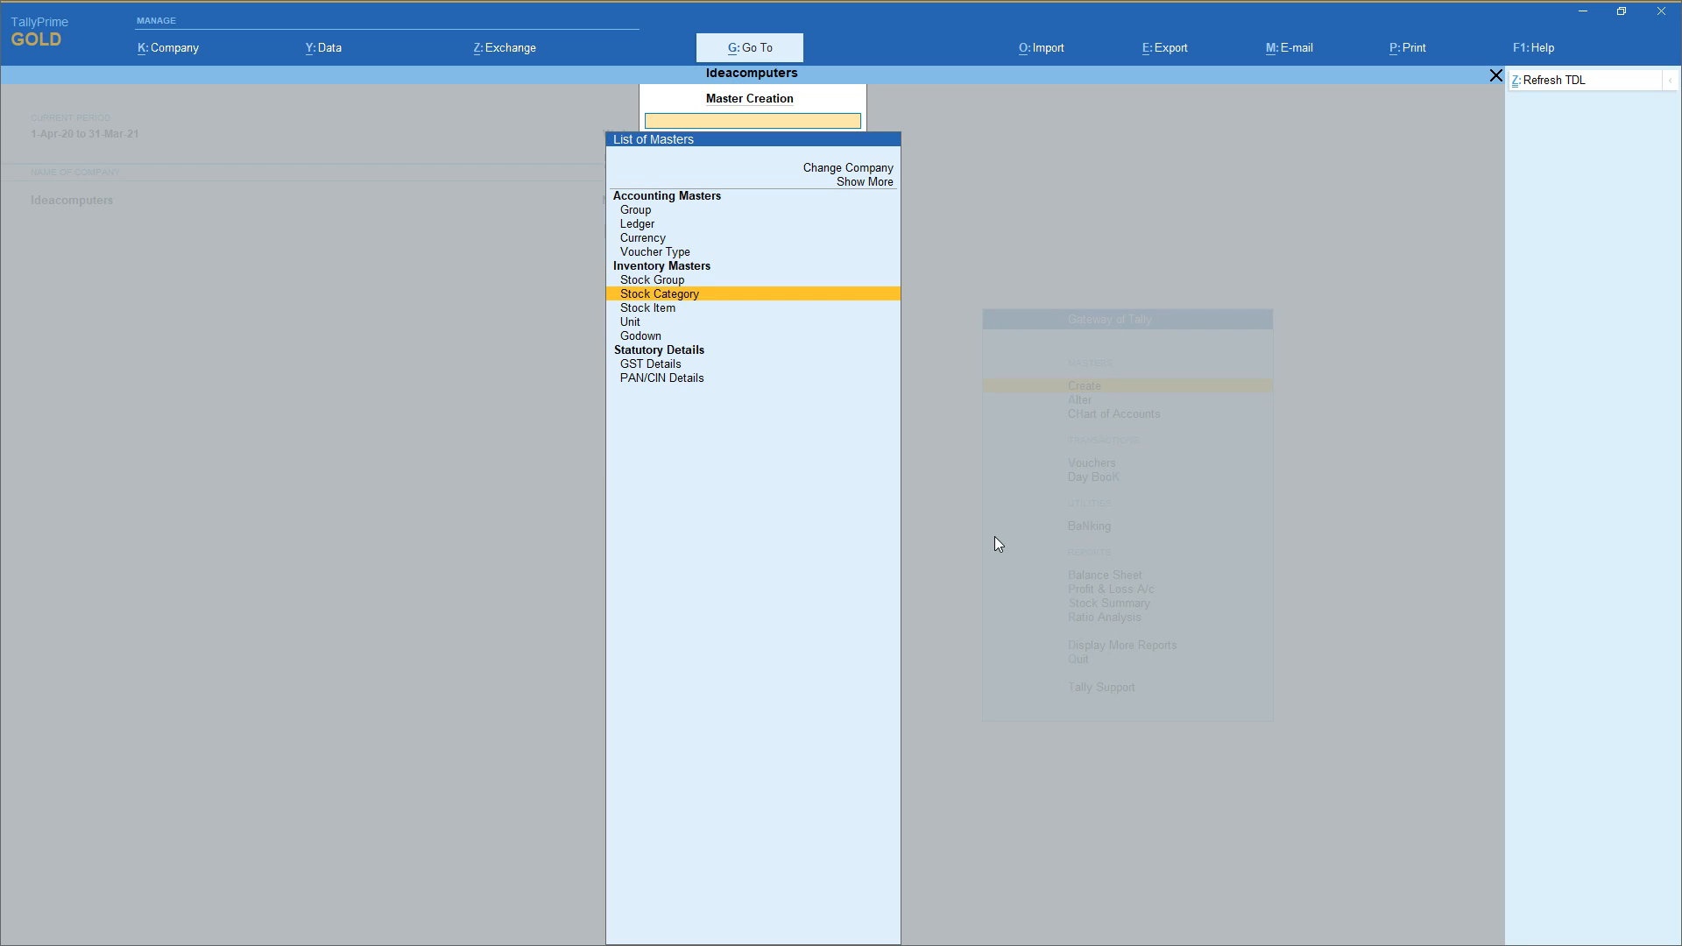
key(Down)
key(Down)
key(Down)
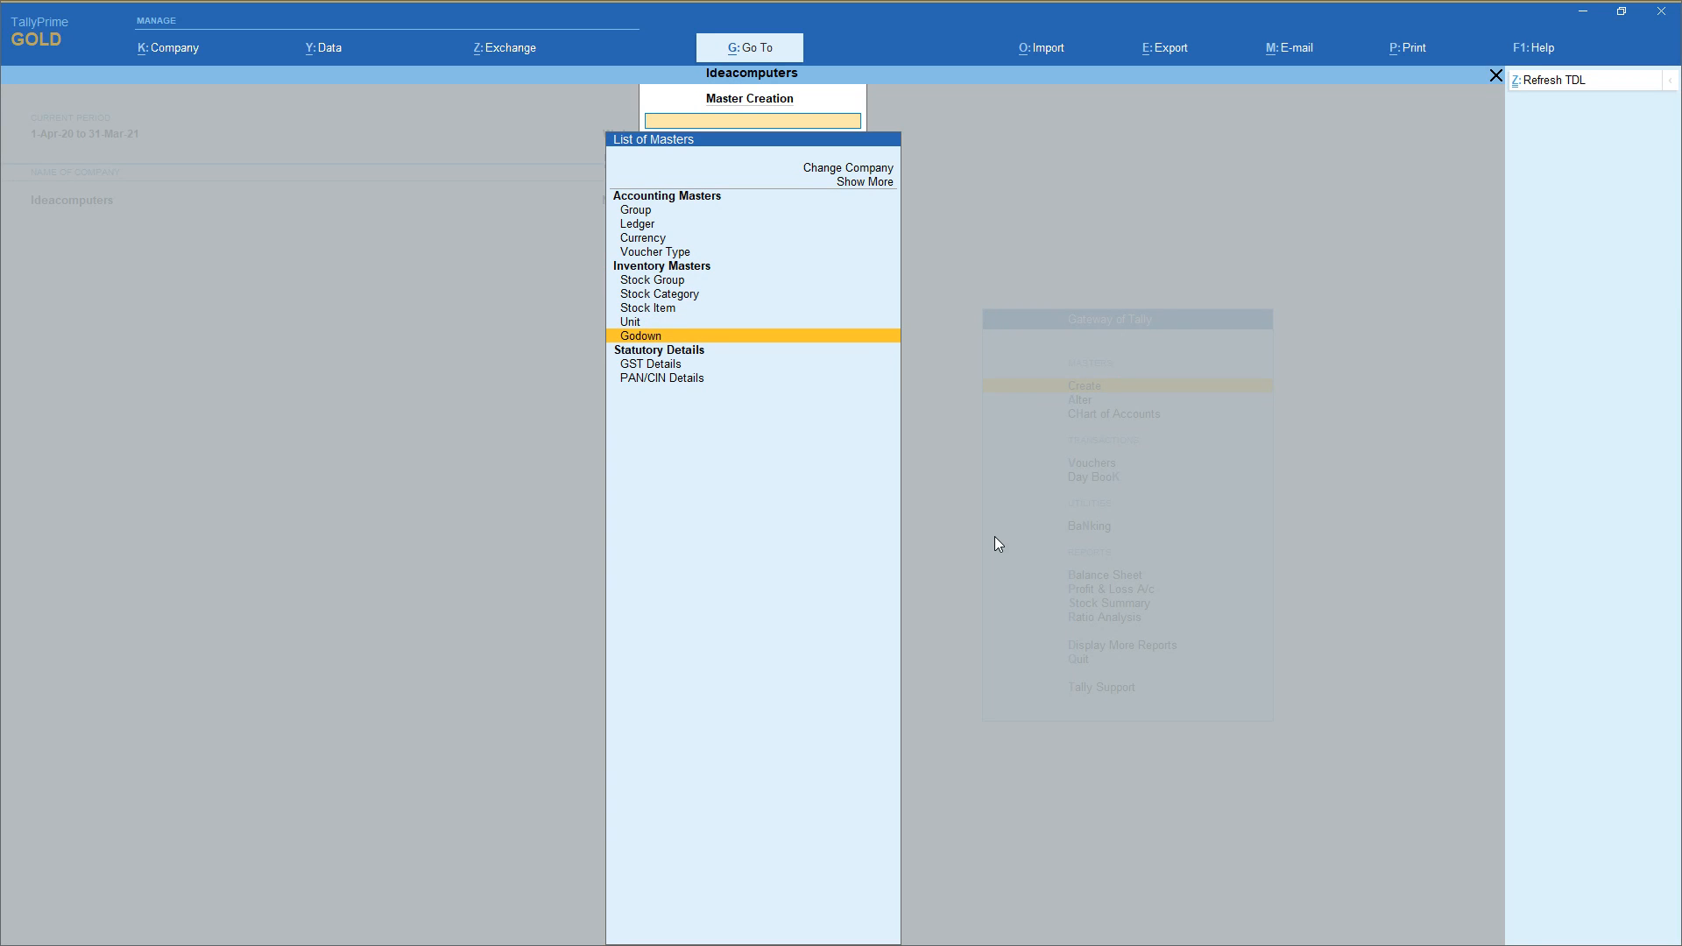
key(Up)
key(Up)
key(Up)
key(Up)
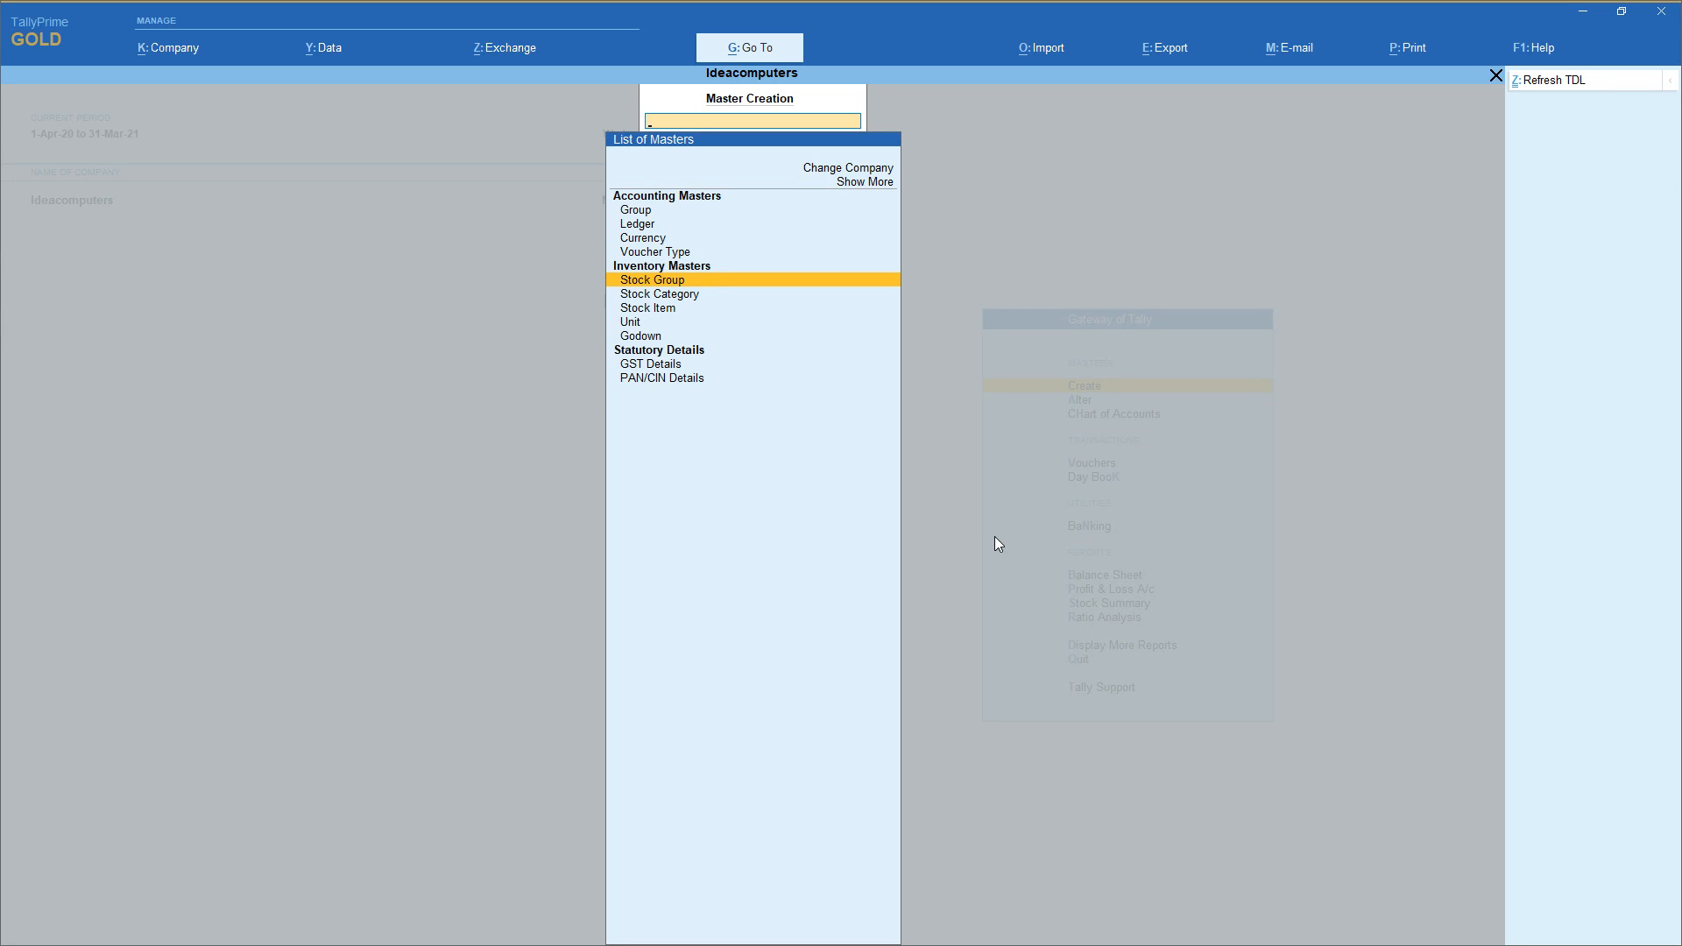
key(Down)
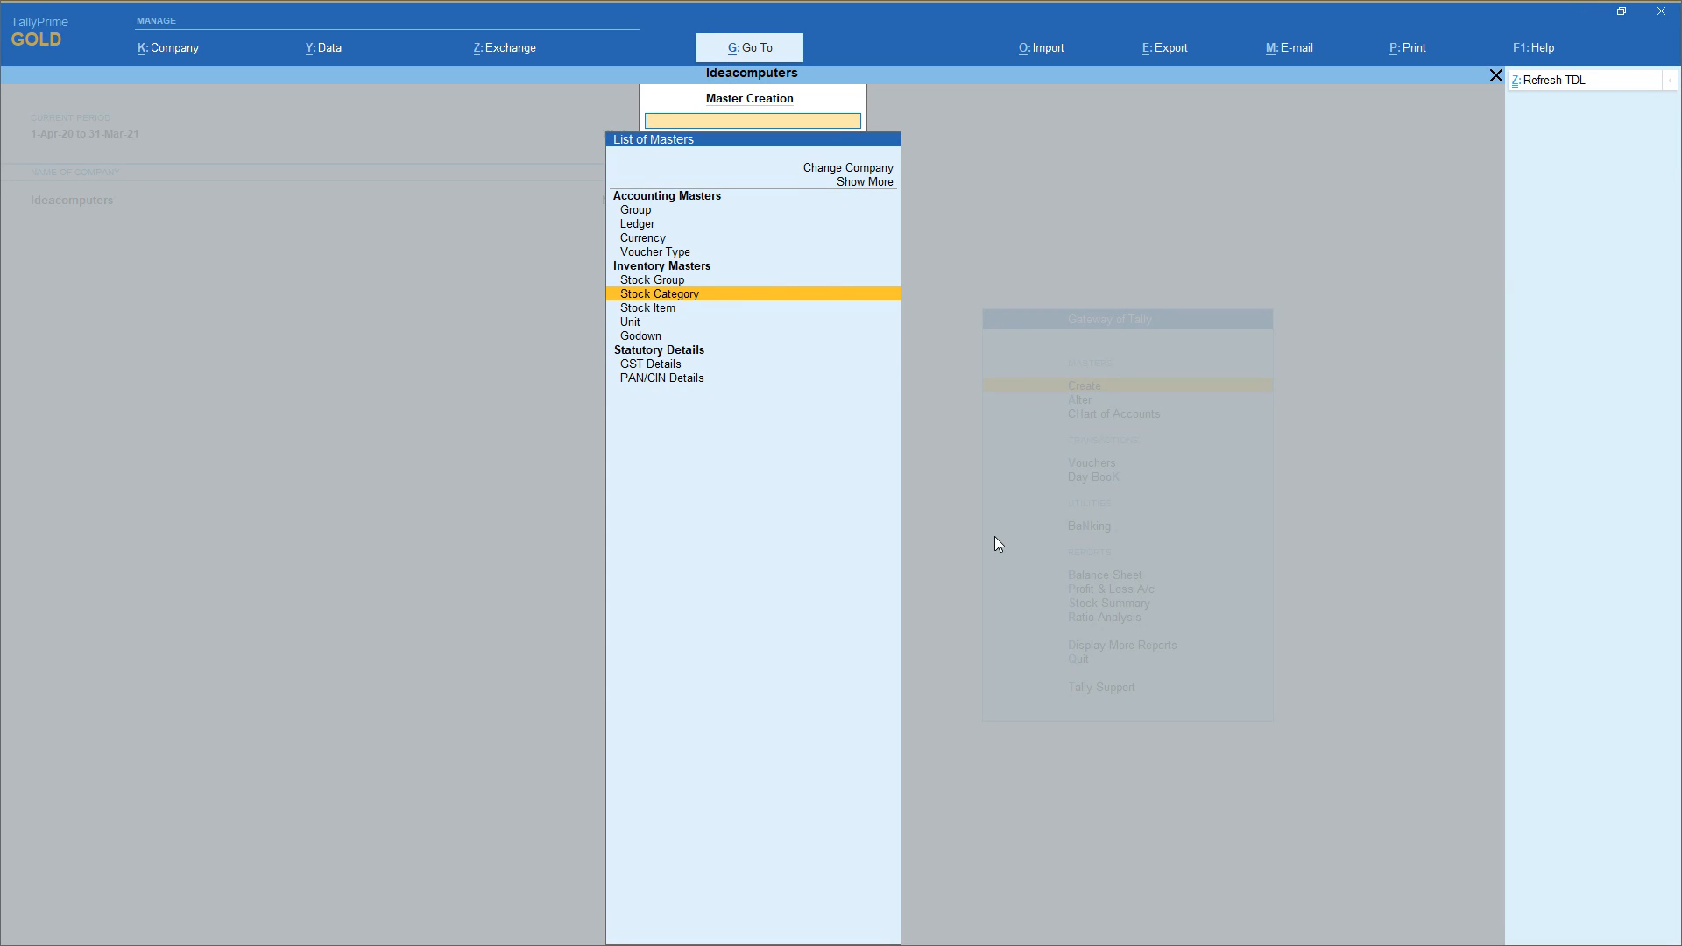
key(Up)
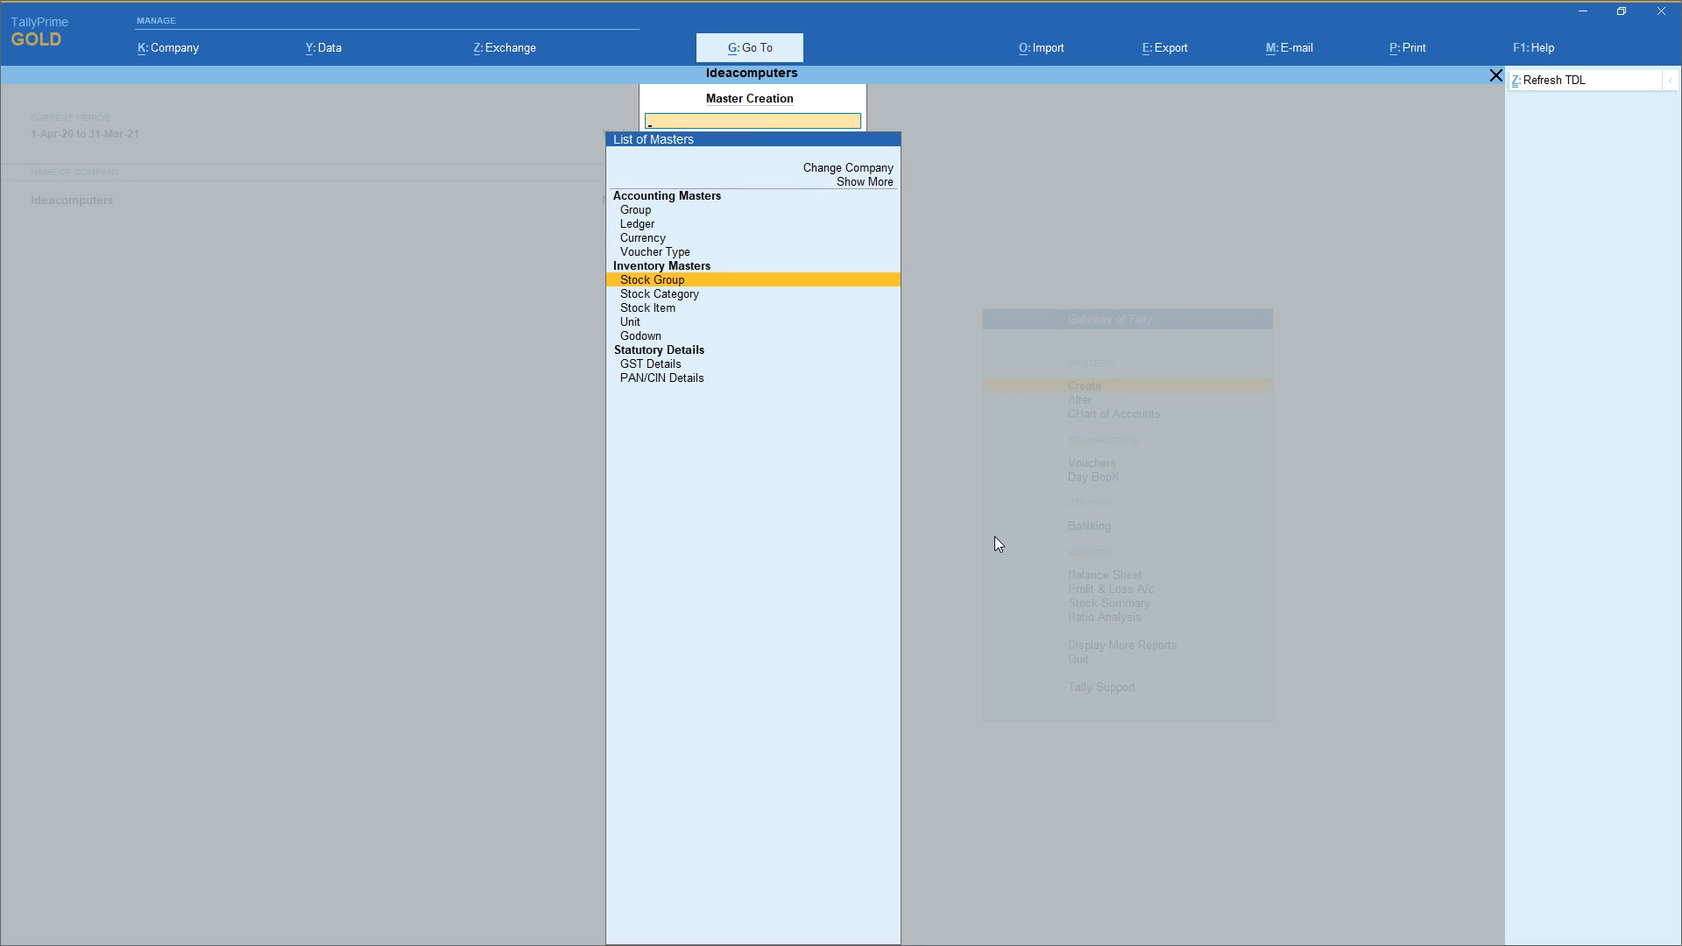
key(Down)
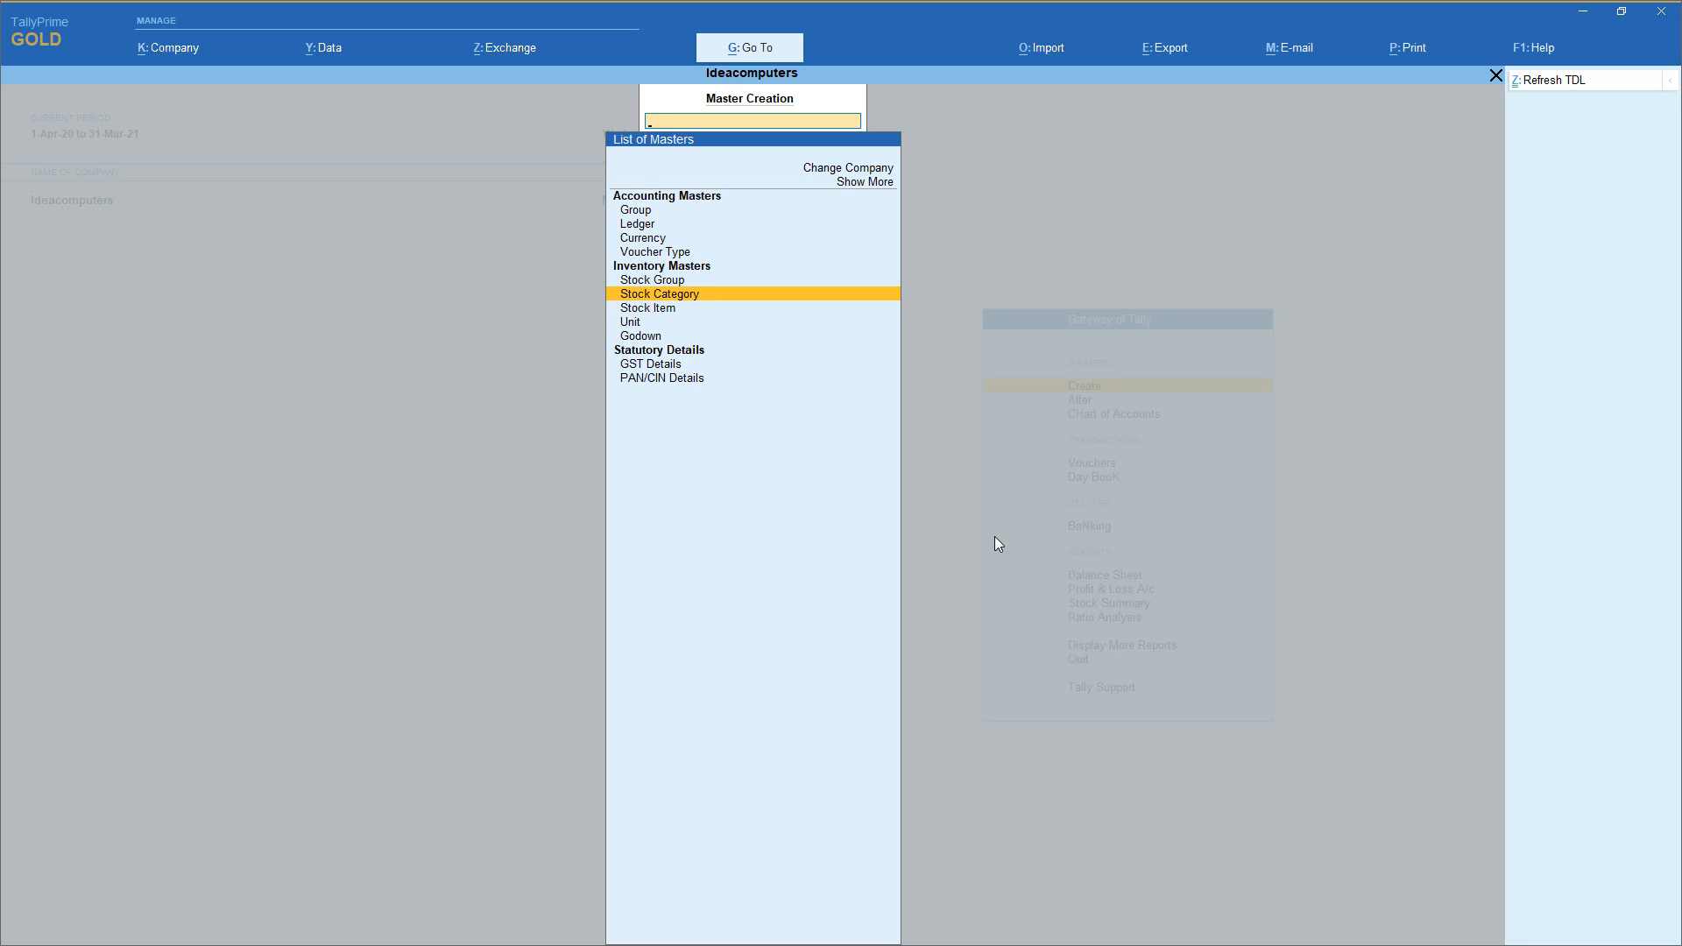
key(Down)
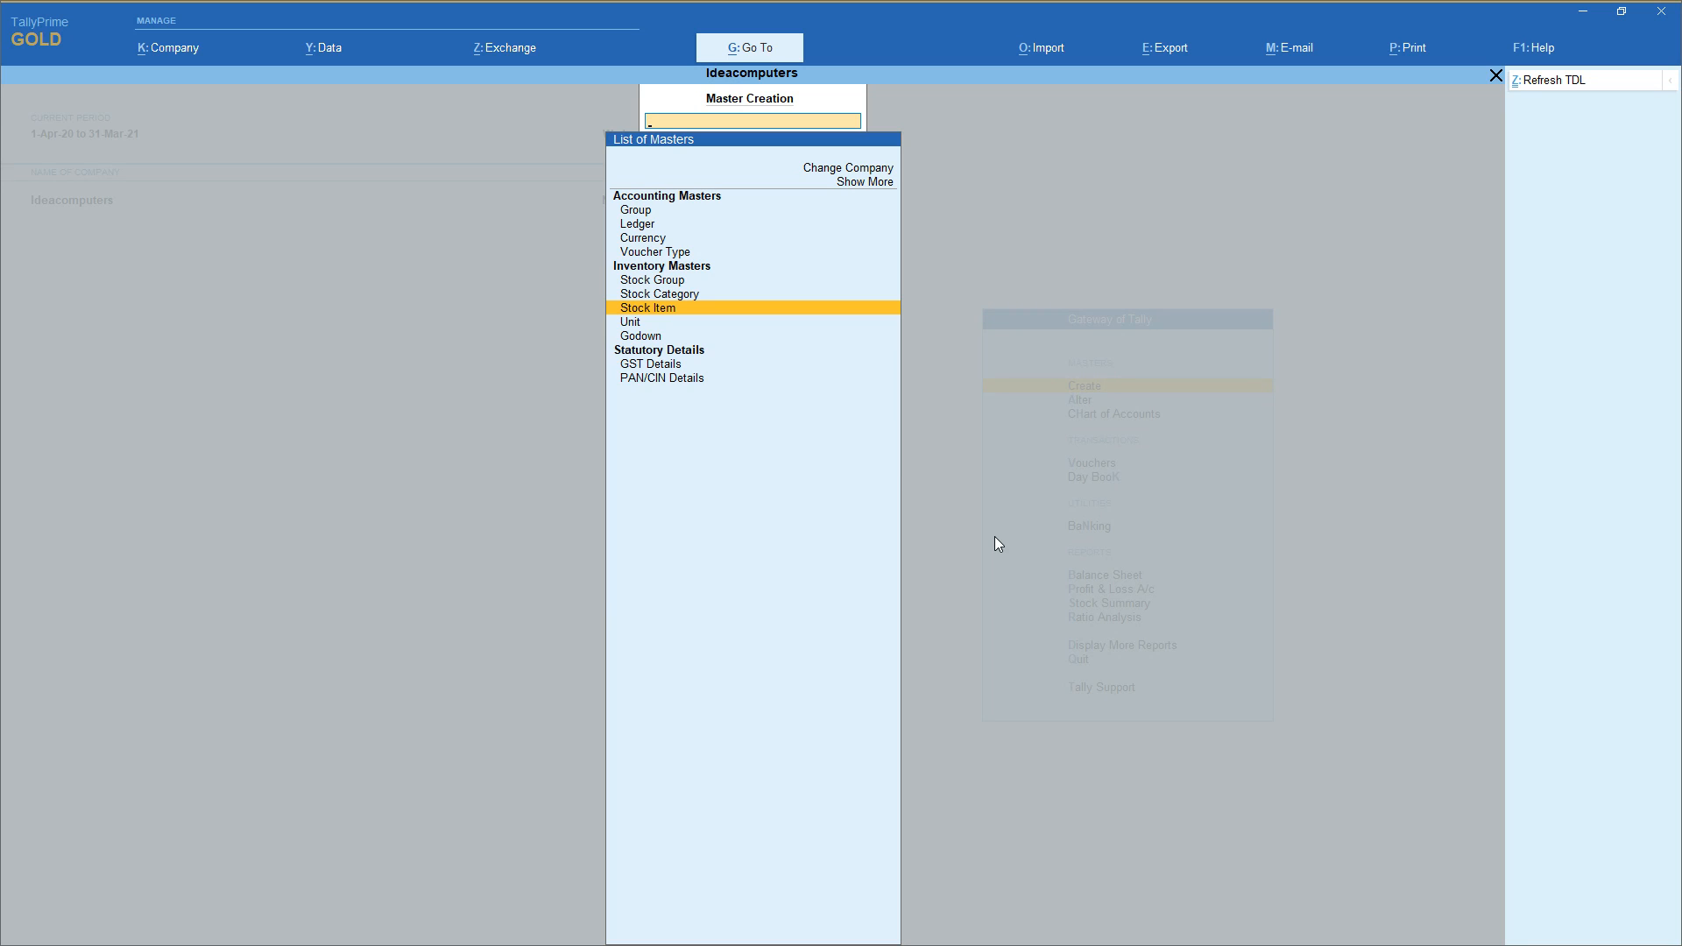
key(Down)
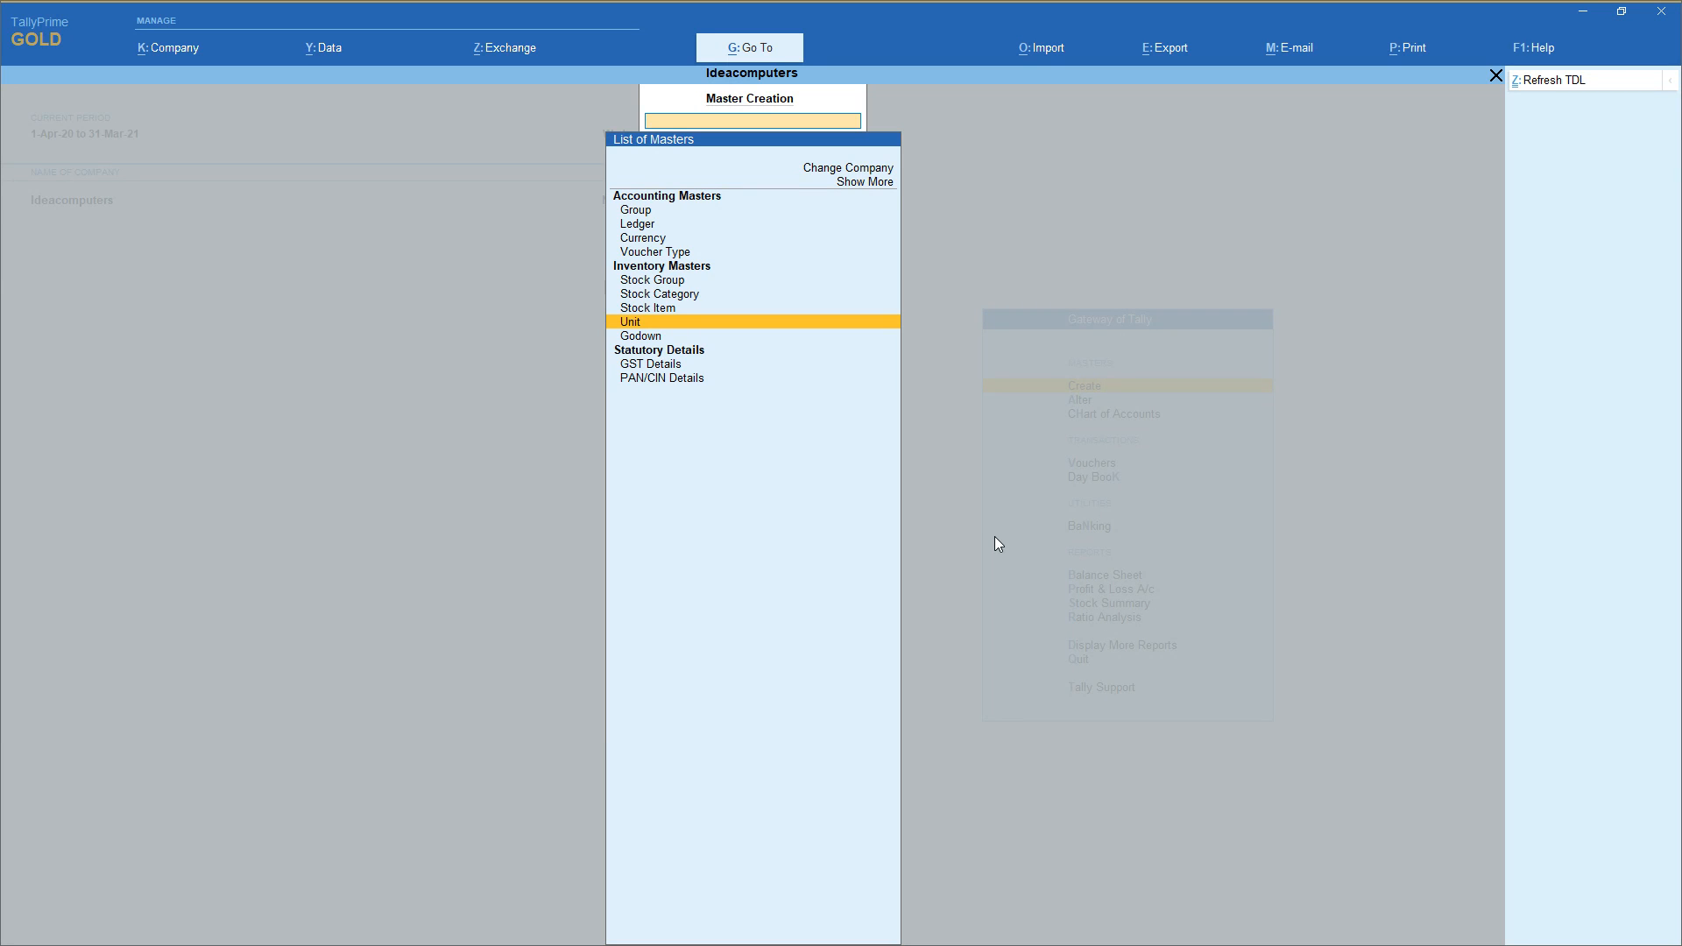
key(Down)
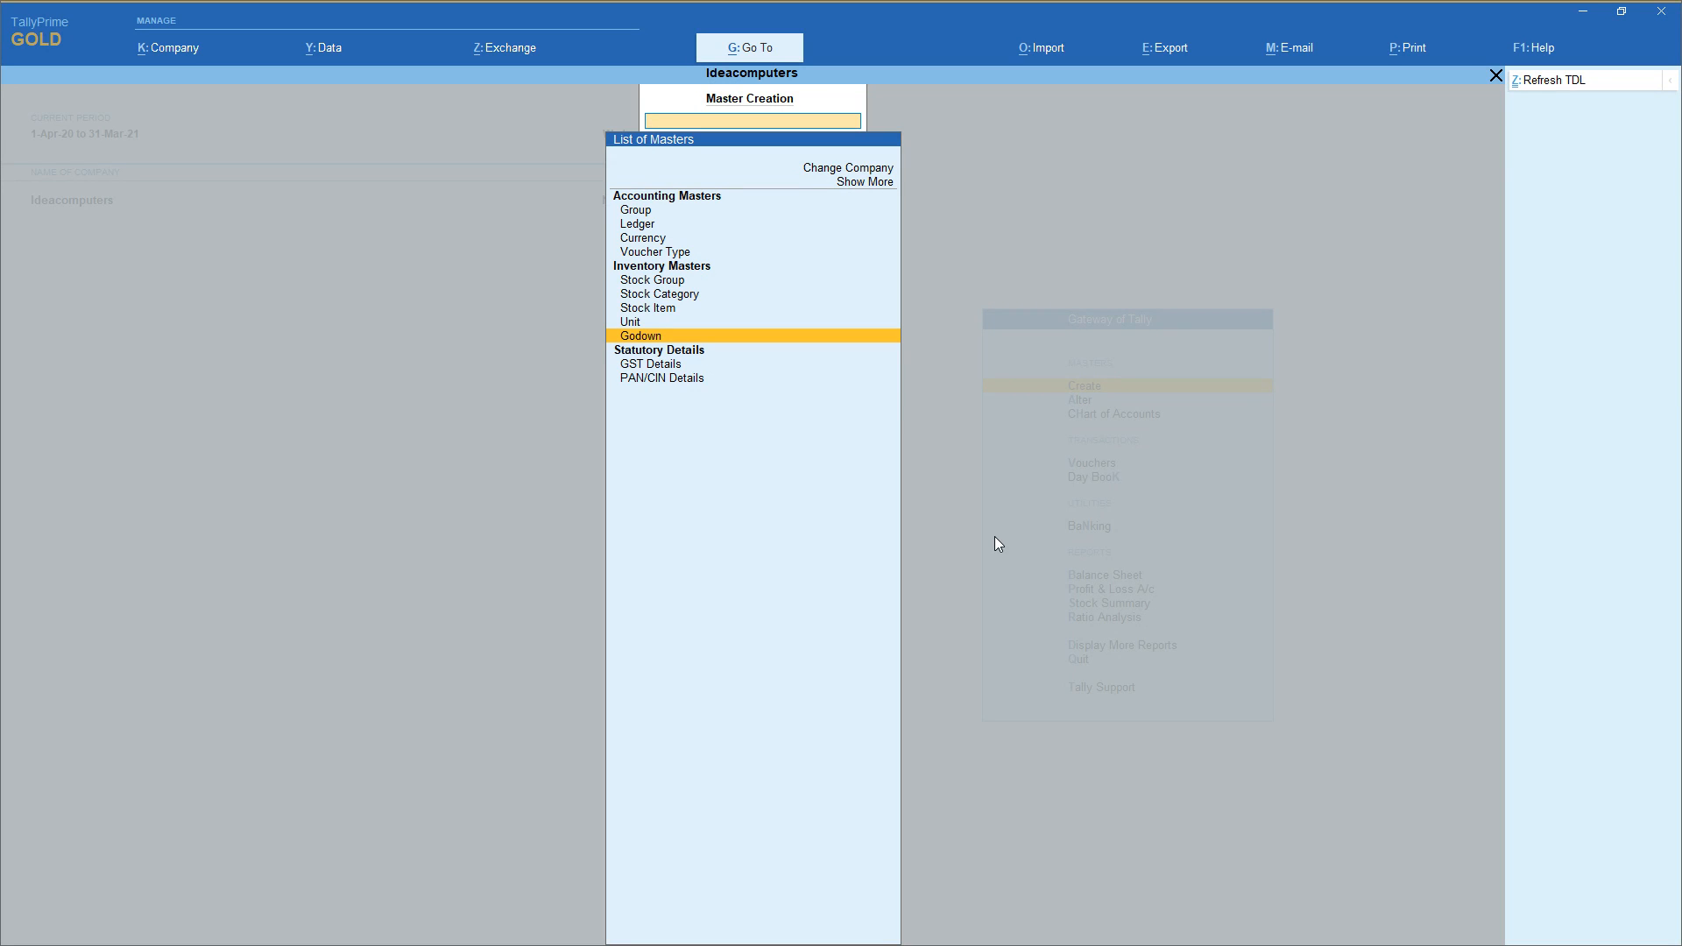
key(Up)
key(Up)
key(Up)
key(Up)
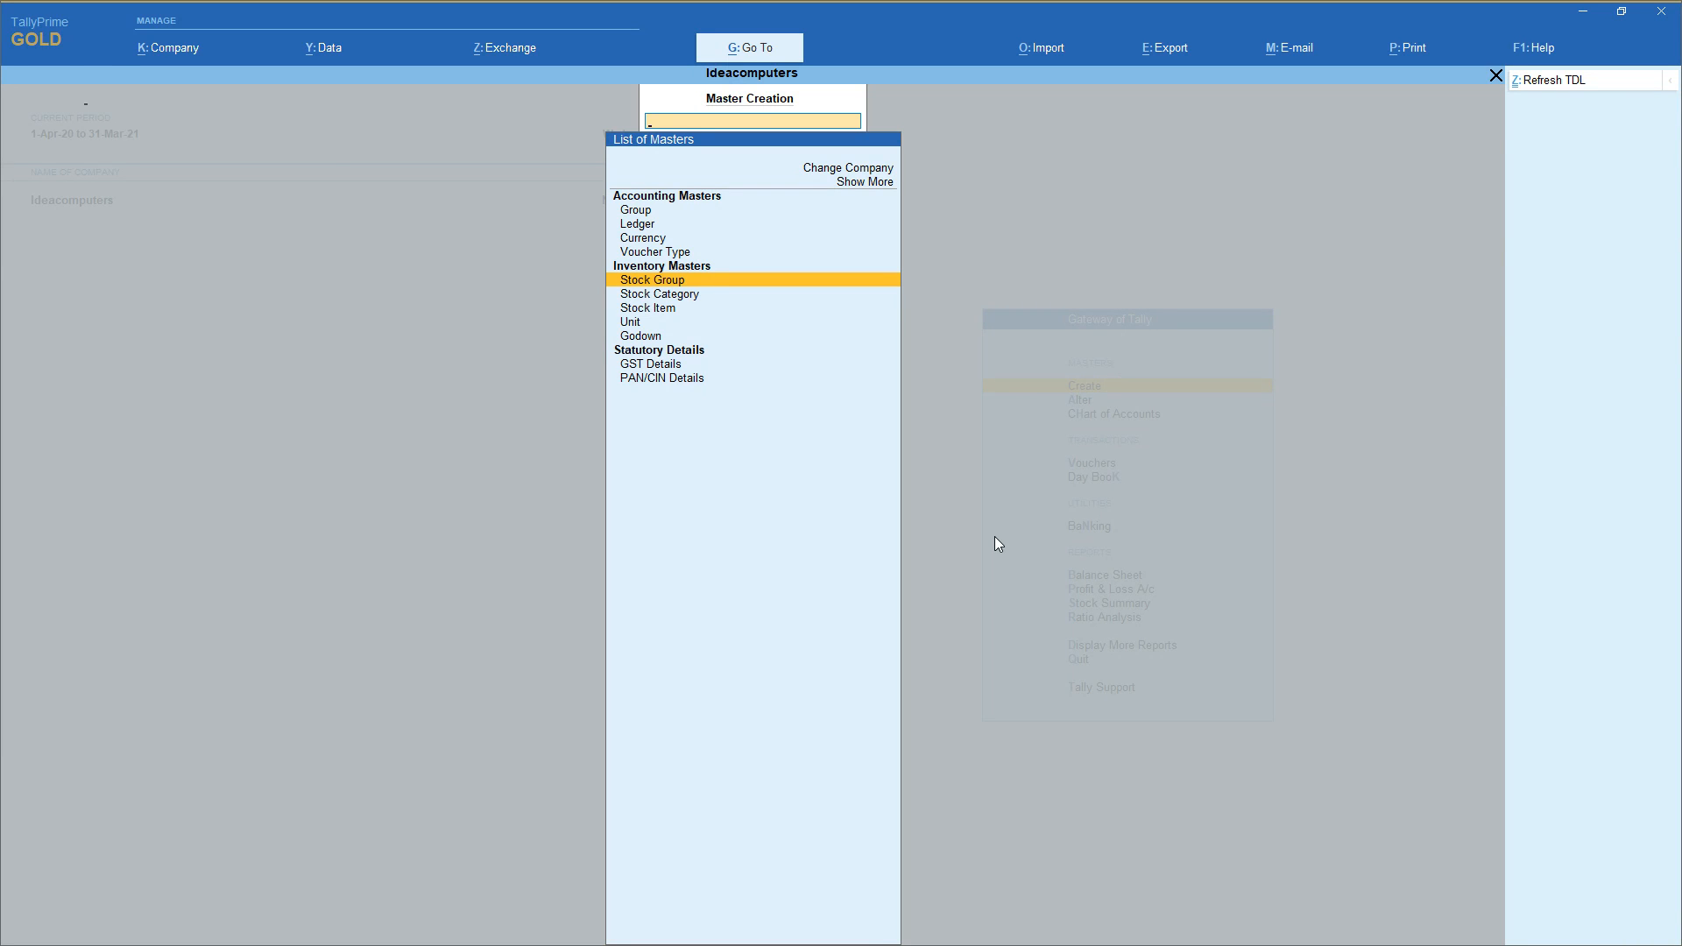
Create a stock group named Tv under Primary without adding item quantities or GST details
key(Return)
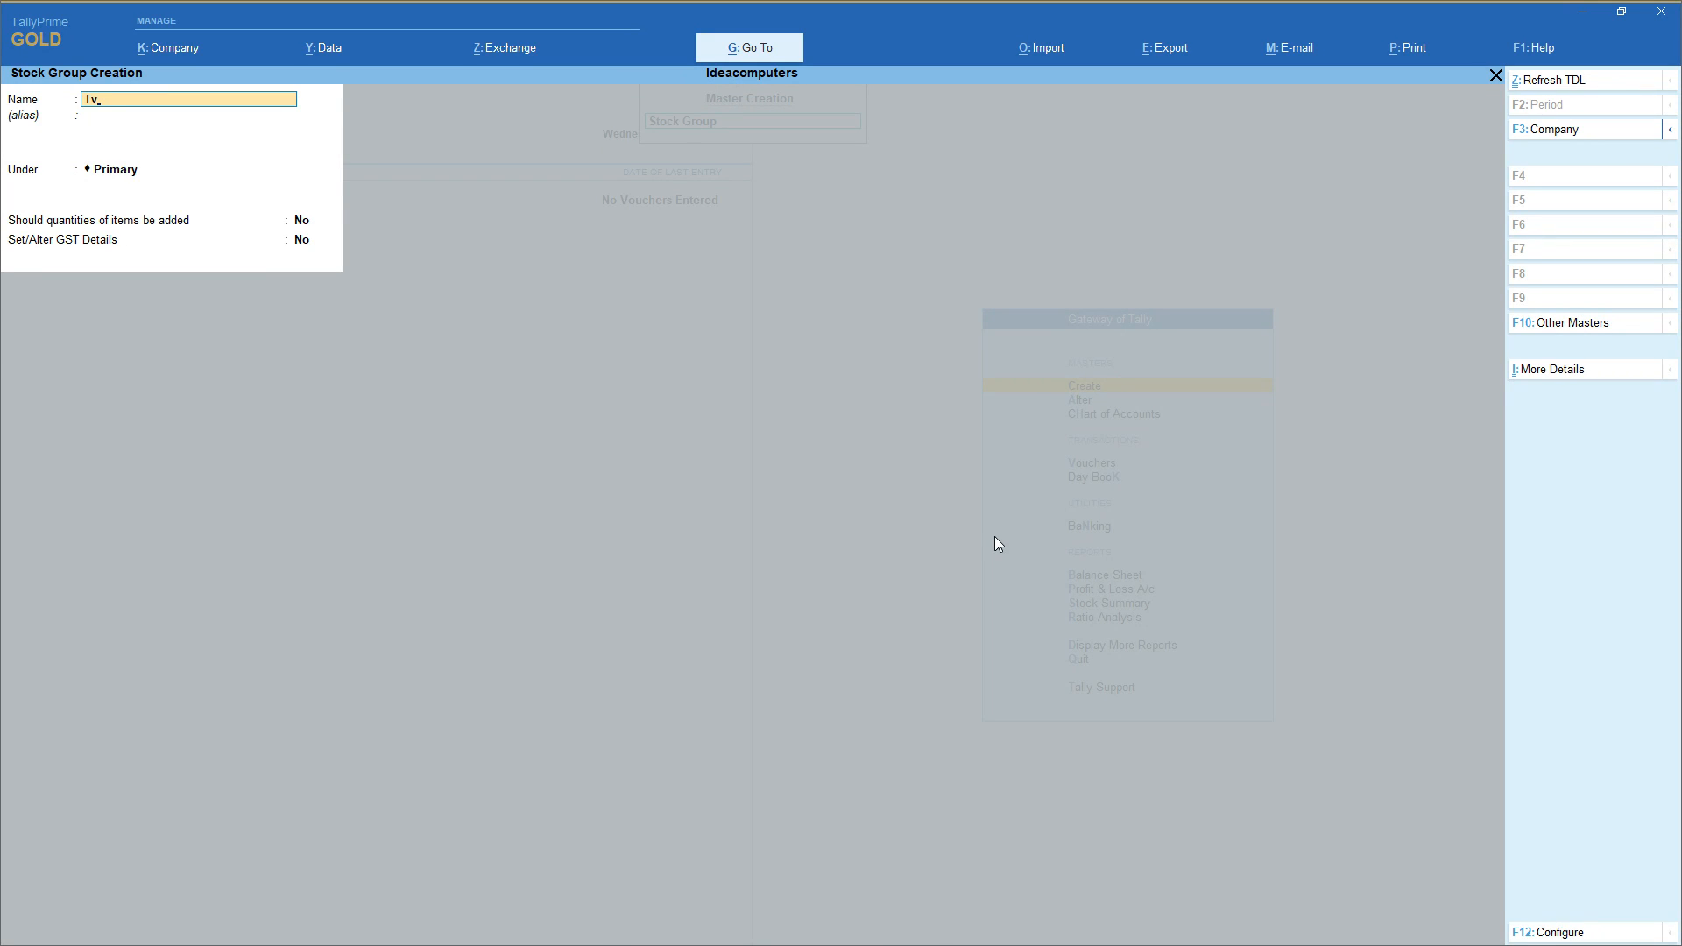
key(Return)
key(Return)
key(Return)
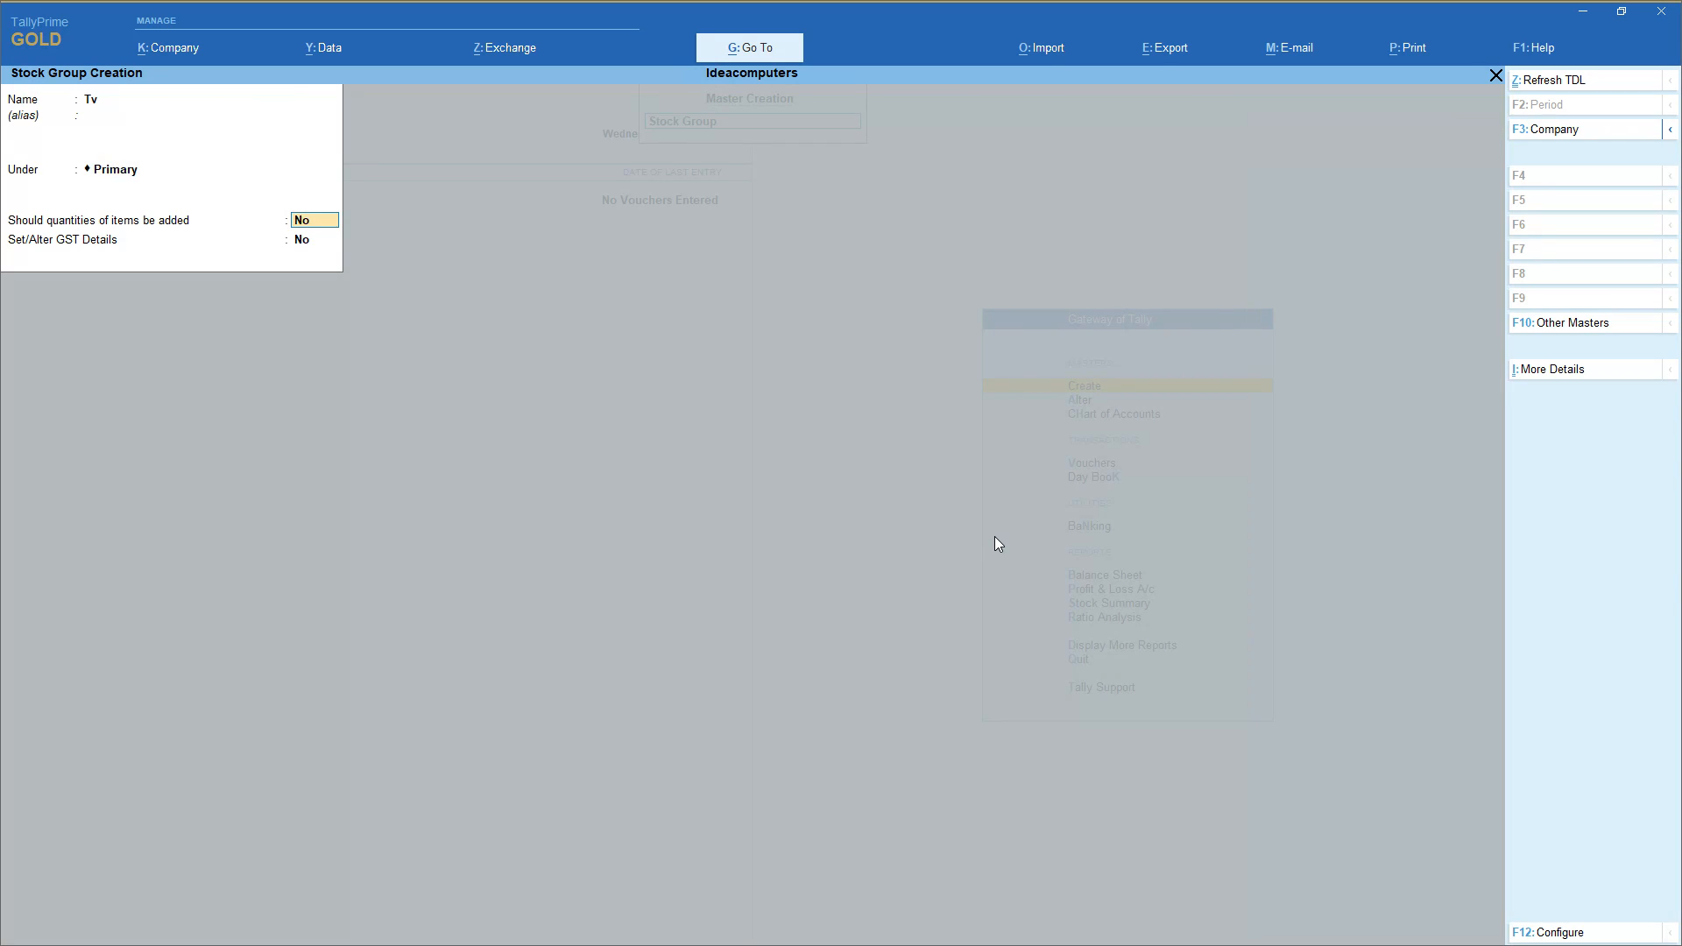
key(Return)
key(Return)
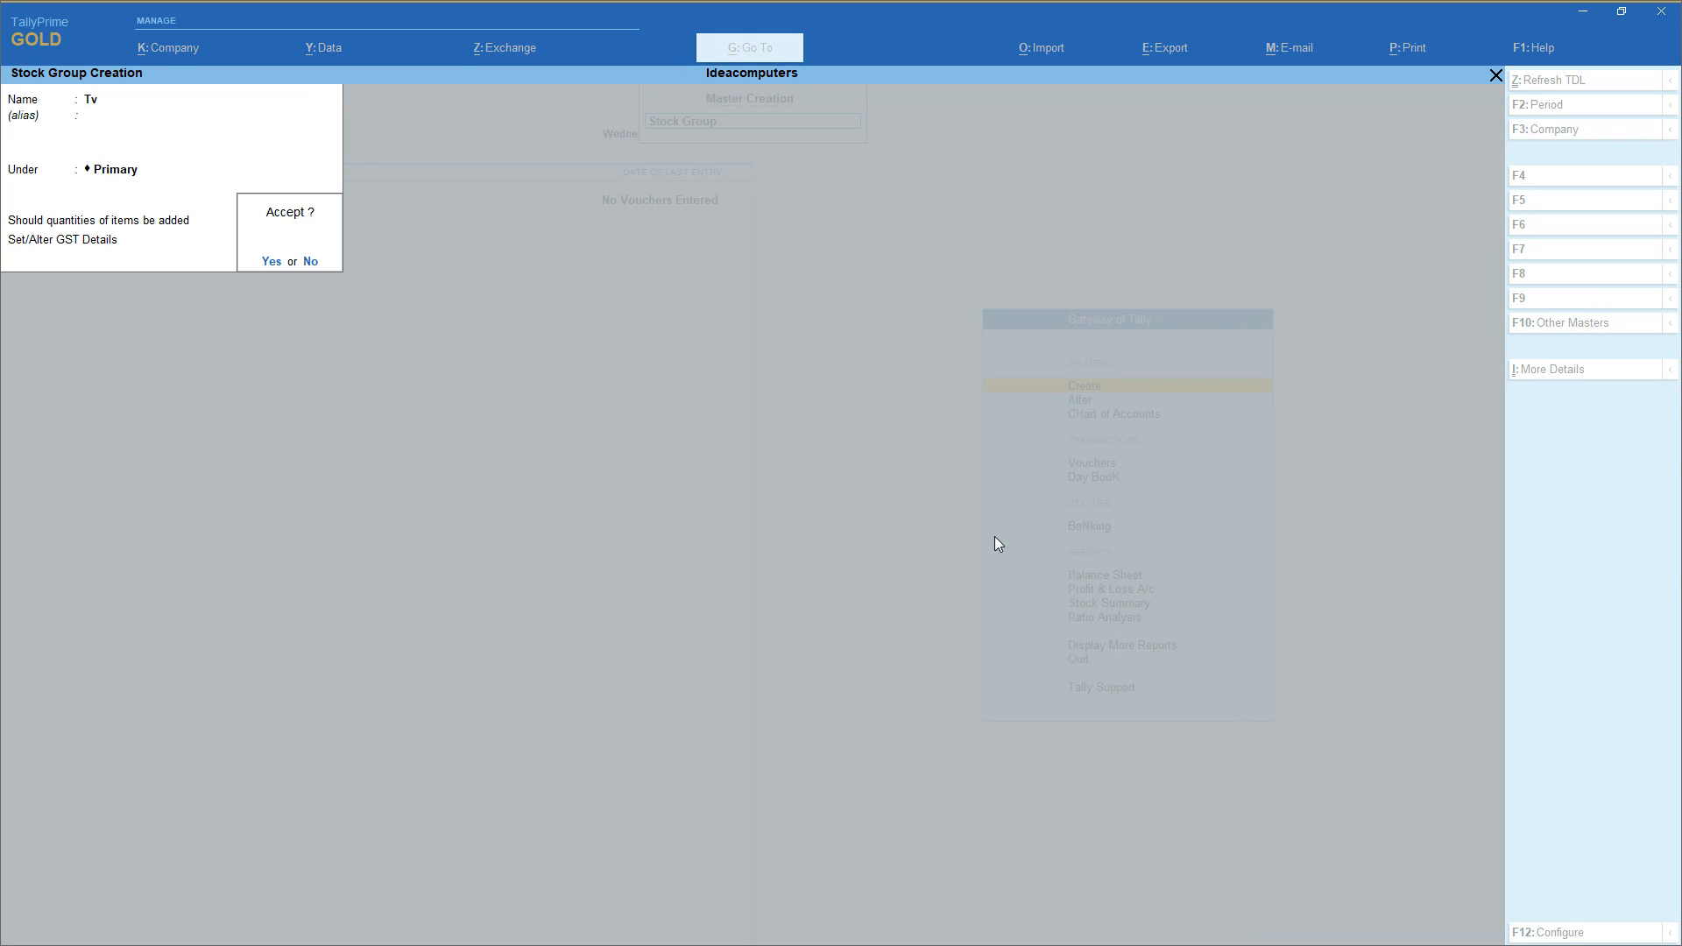
key(Return)
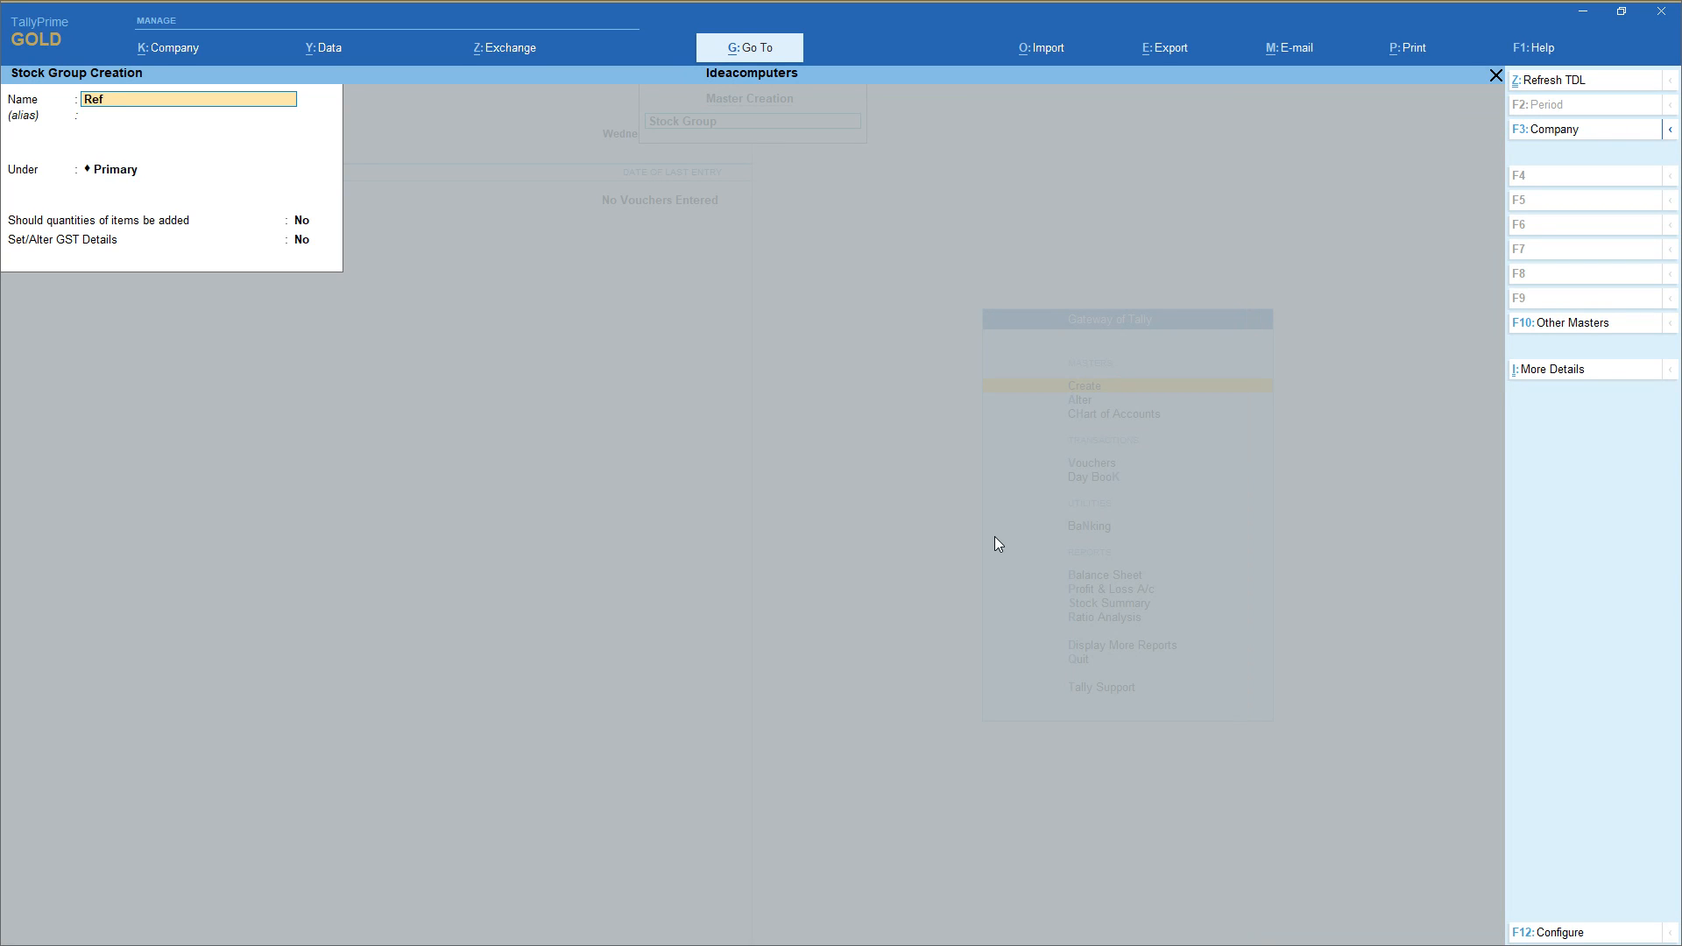
Create a stock group named Refrigerator under Primary with the remaining options at their defaults
text(Refriger)
key(Return)
key(Return)
key(Return)
key(Return)
key(Return)
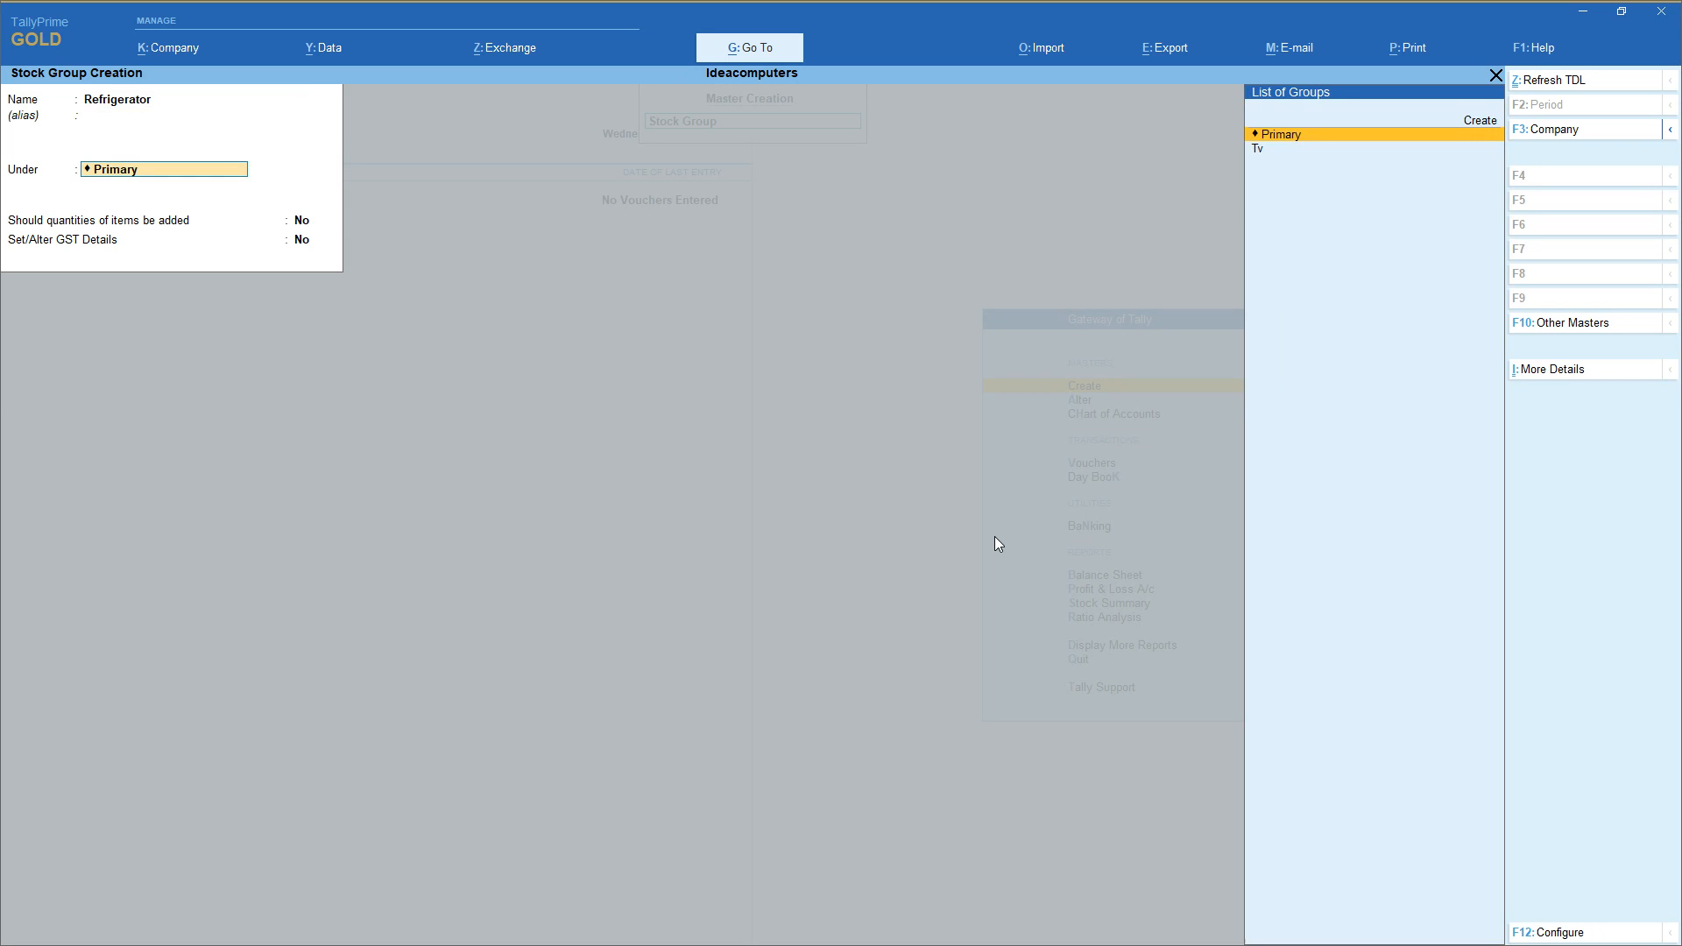
key(Return)
Create a stock group named Washing Machine under Primary with the remaining options at their defaults
text(Washing)
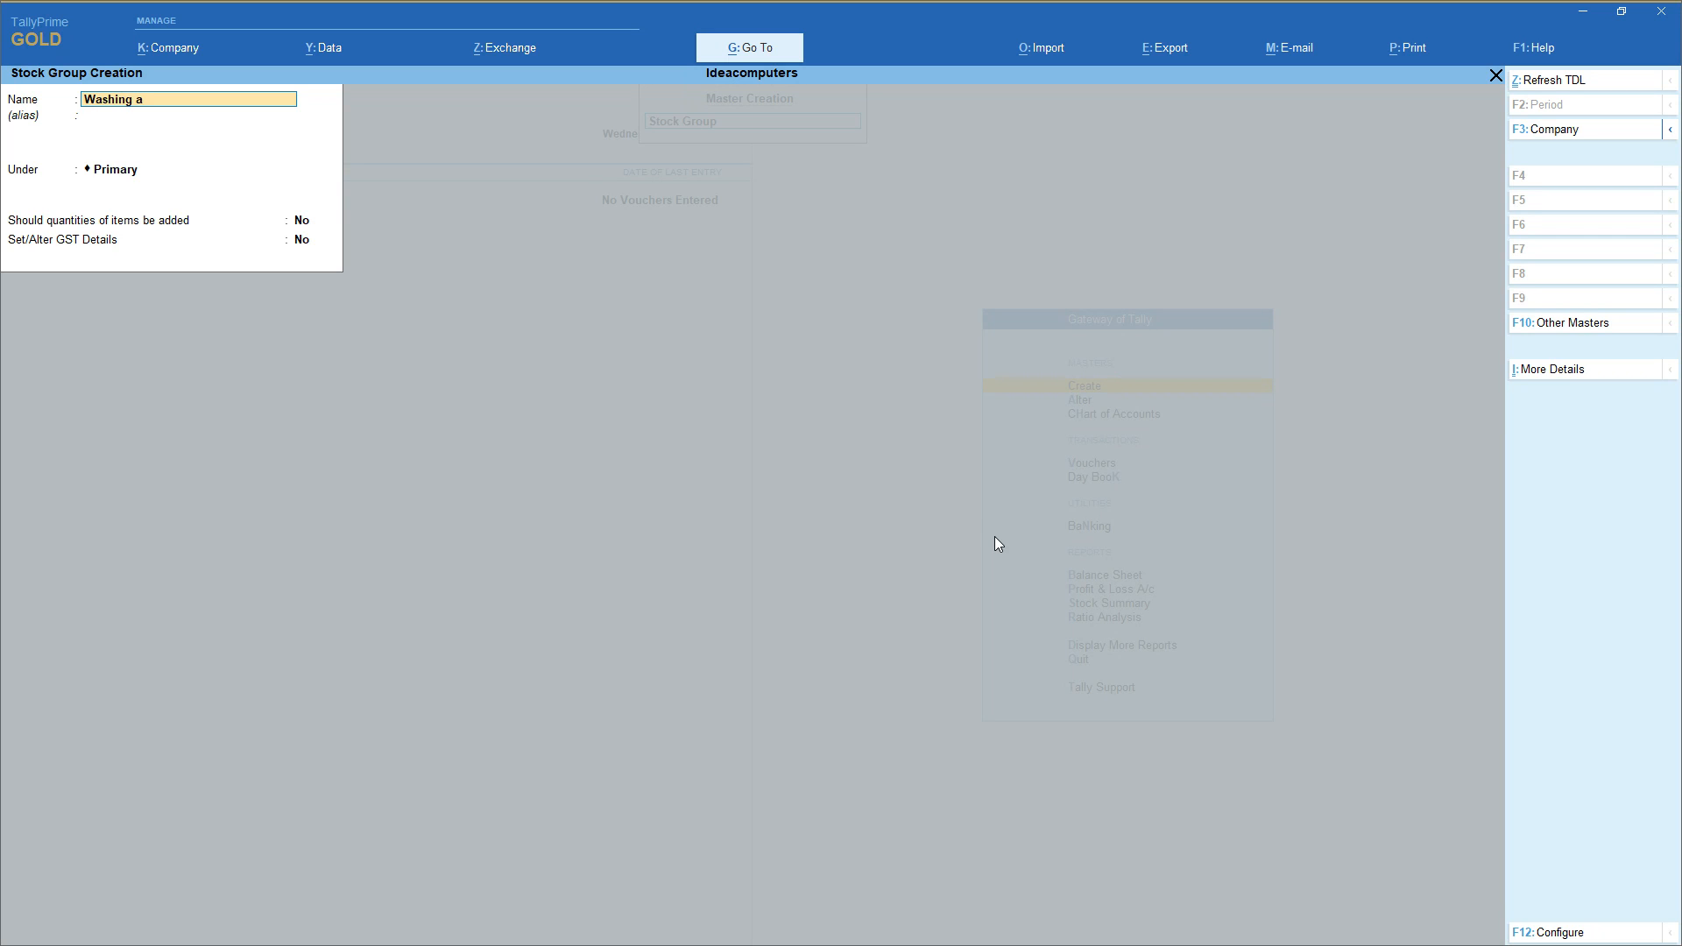
text( Machi)
key(Return)
key(Return)
key(Return)
key(Return)
key(Return)
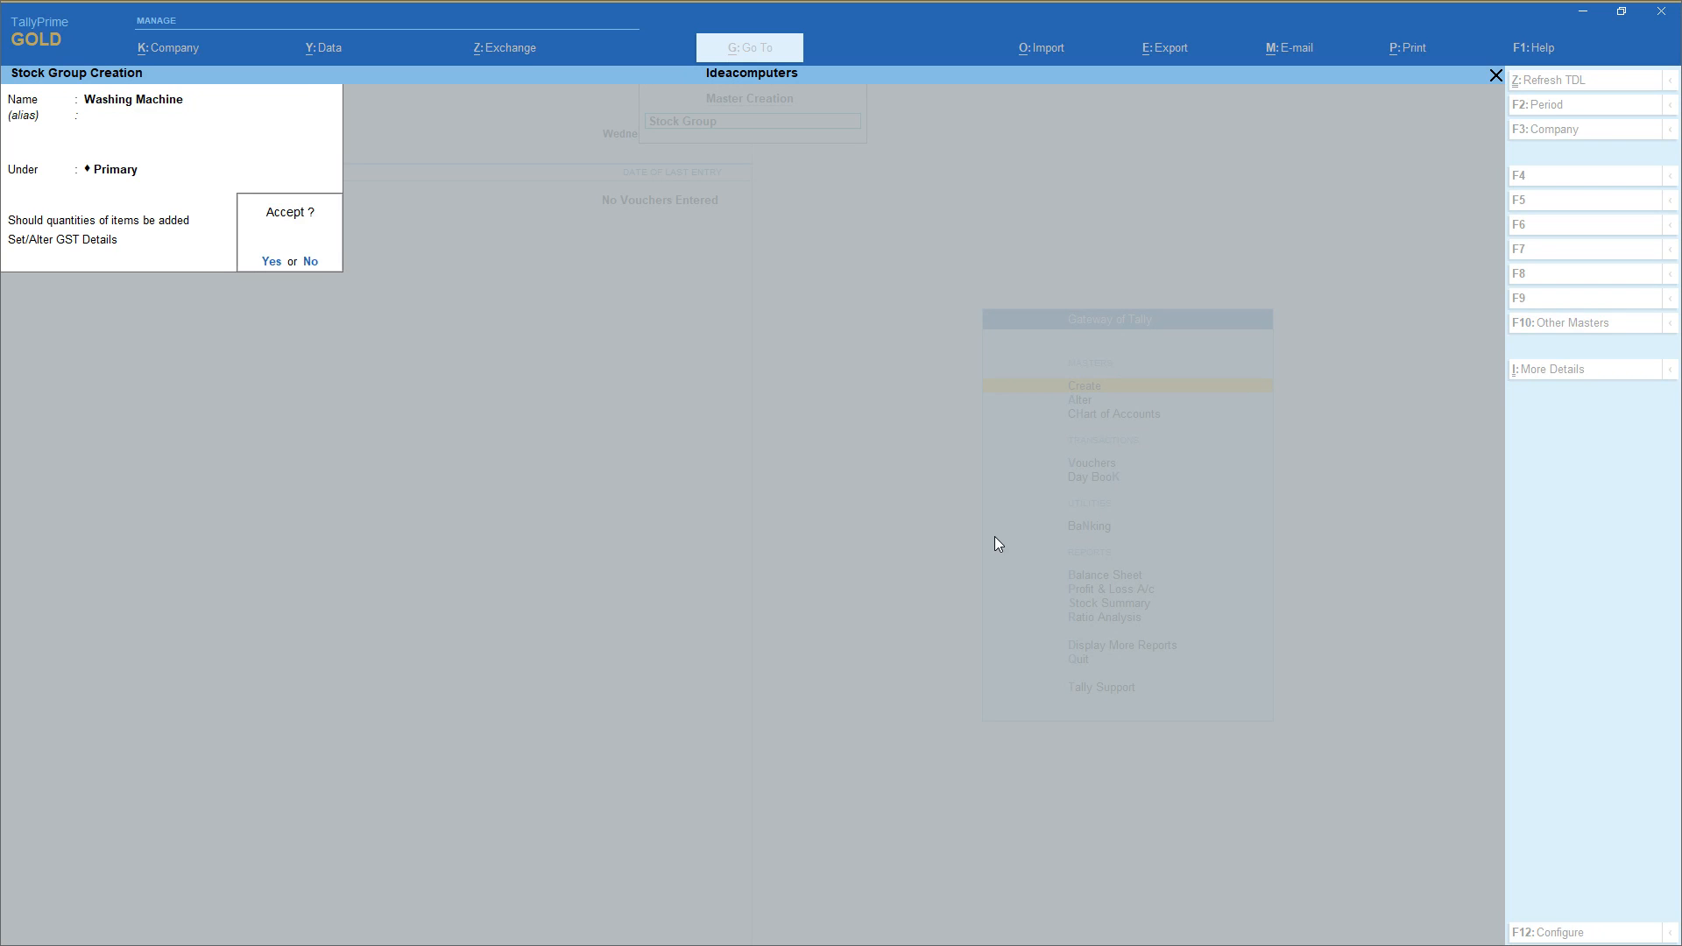
key(Return)
Create a stock group named Ac under Primary with the remaining options at their defaults
key(Return)
key(Return)
key(Return)
key(Return)
key(Return)
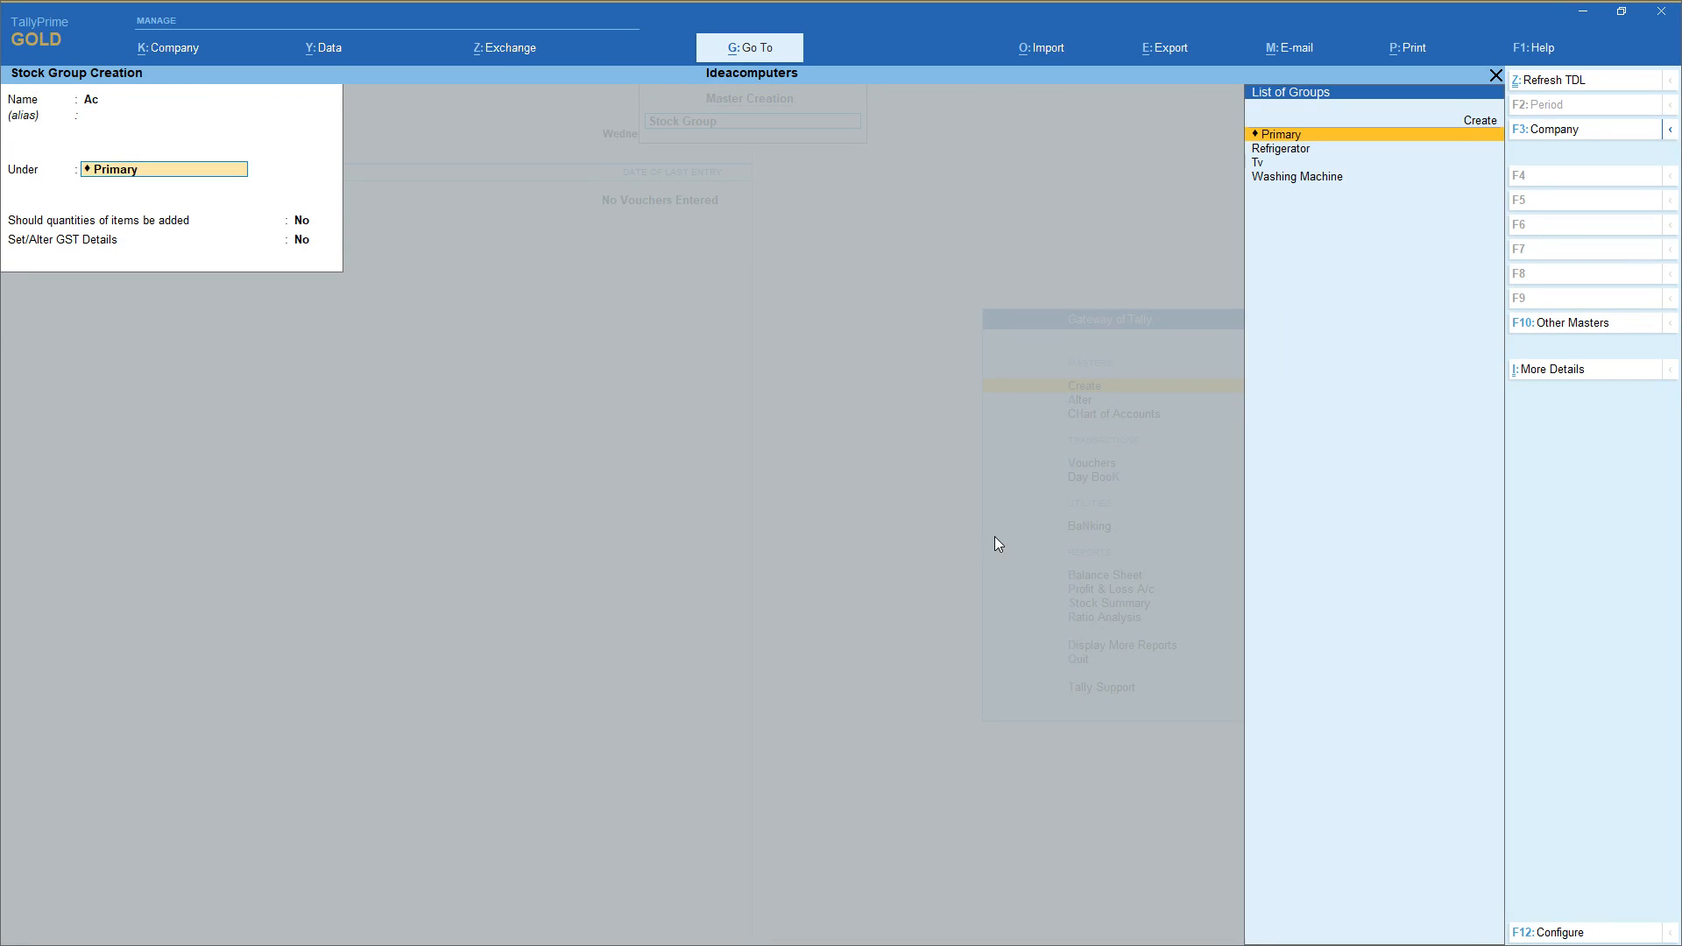
key(Return)
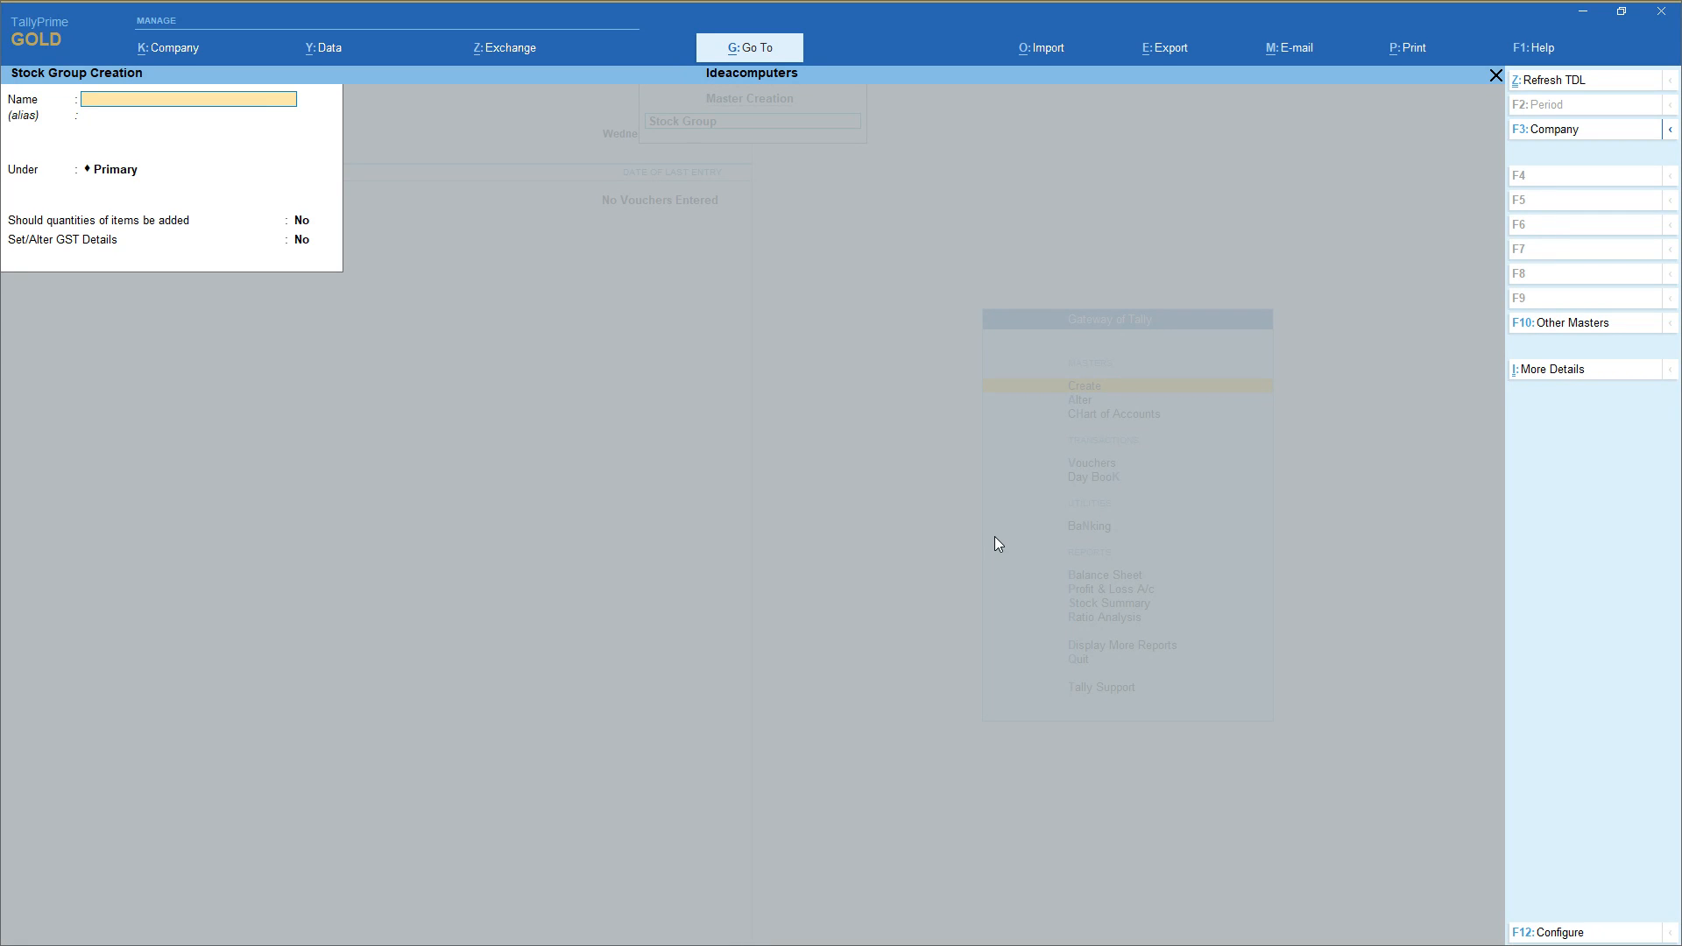
Define a stock group named Sony Tv under Tv, with item quantities added and no GST details
text(Sony Tv)
key(Return)
key(Return)
key(Down)
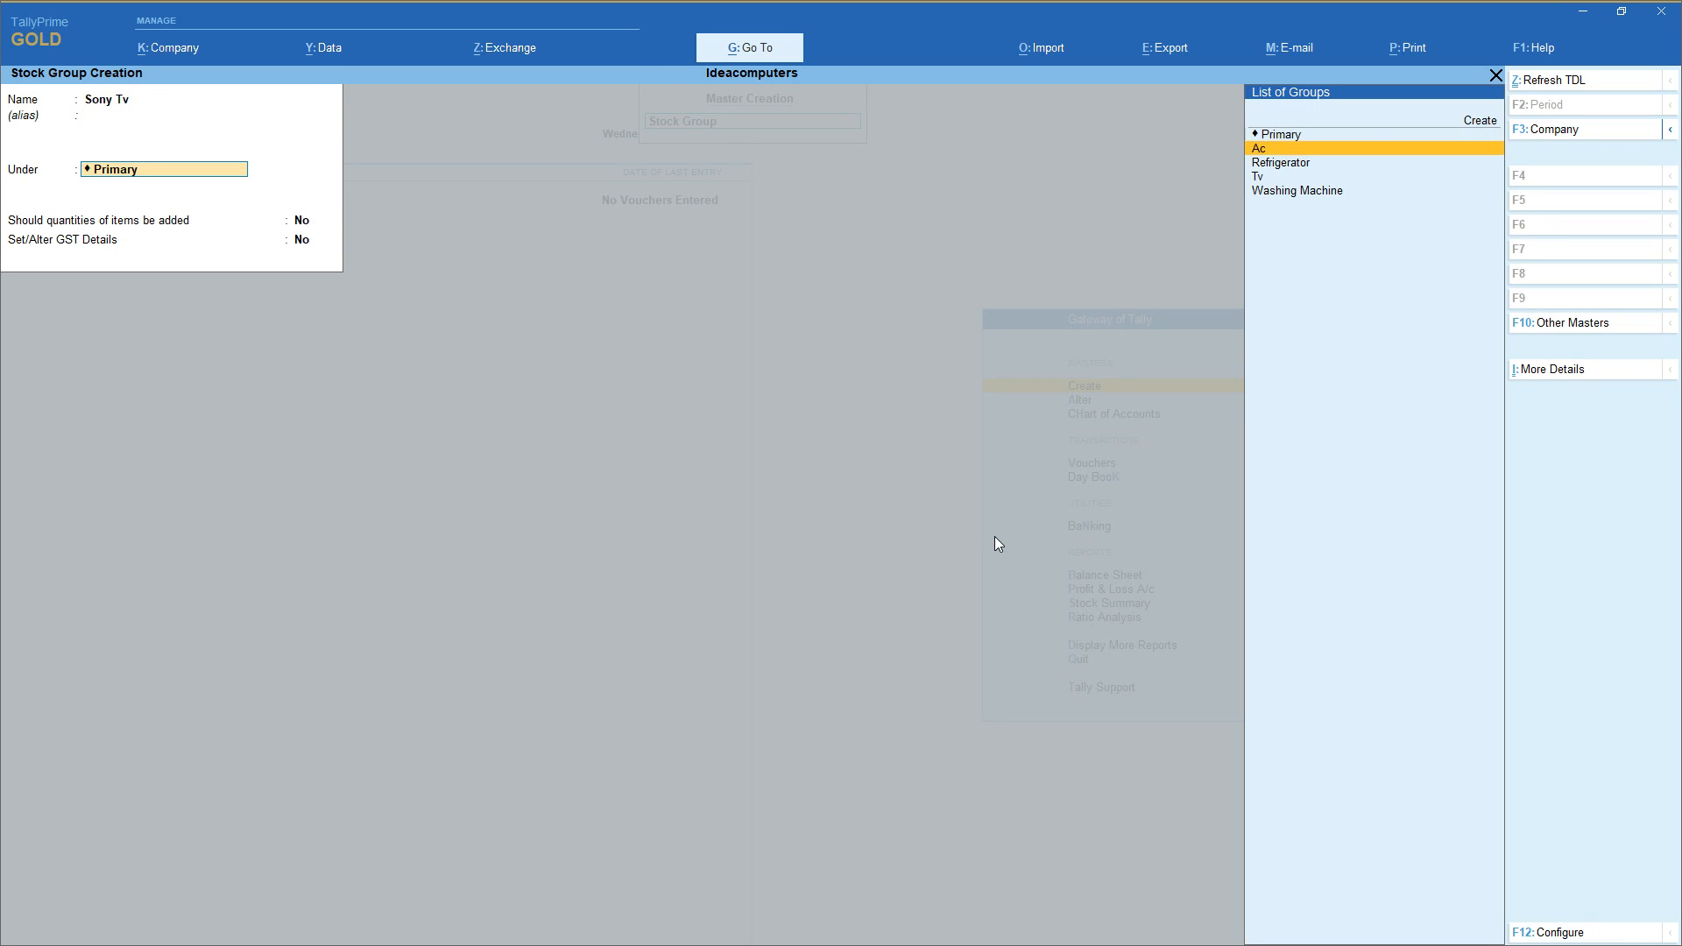
key(Down)
key(Down)
key(Return)
key(y)
key(Return)
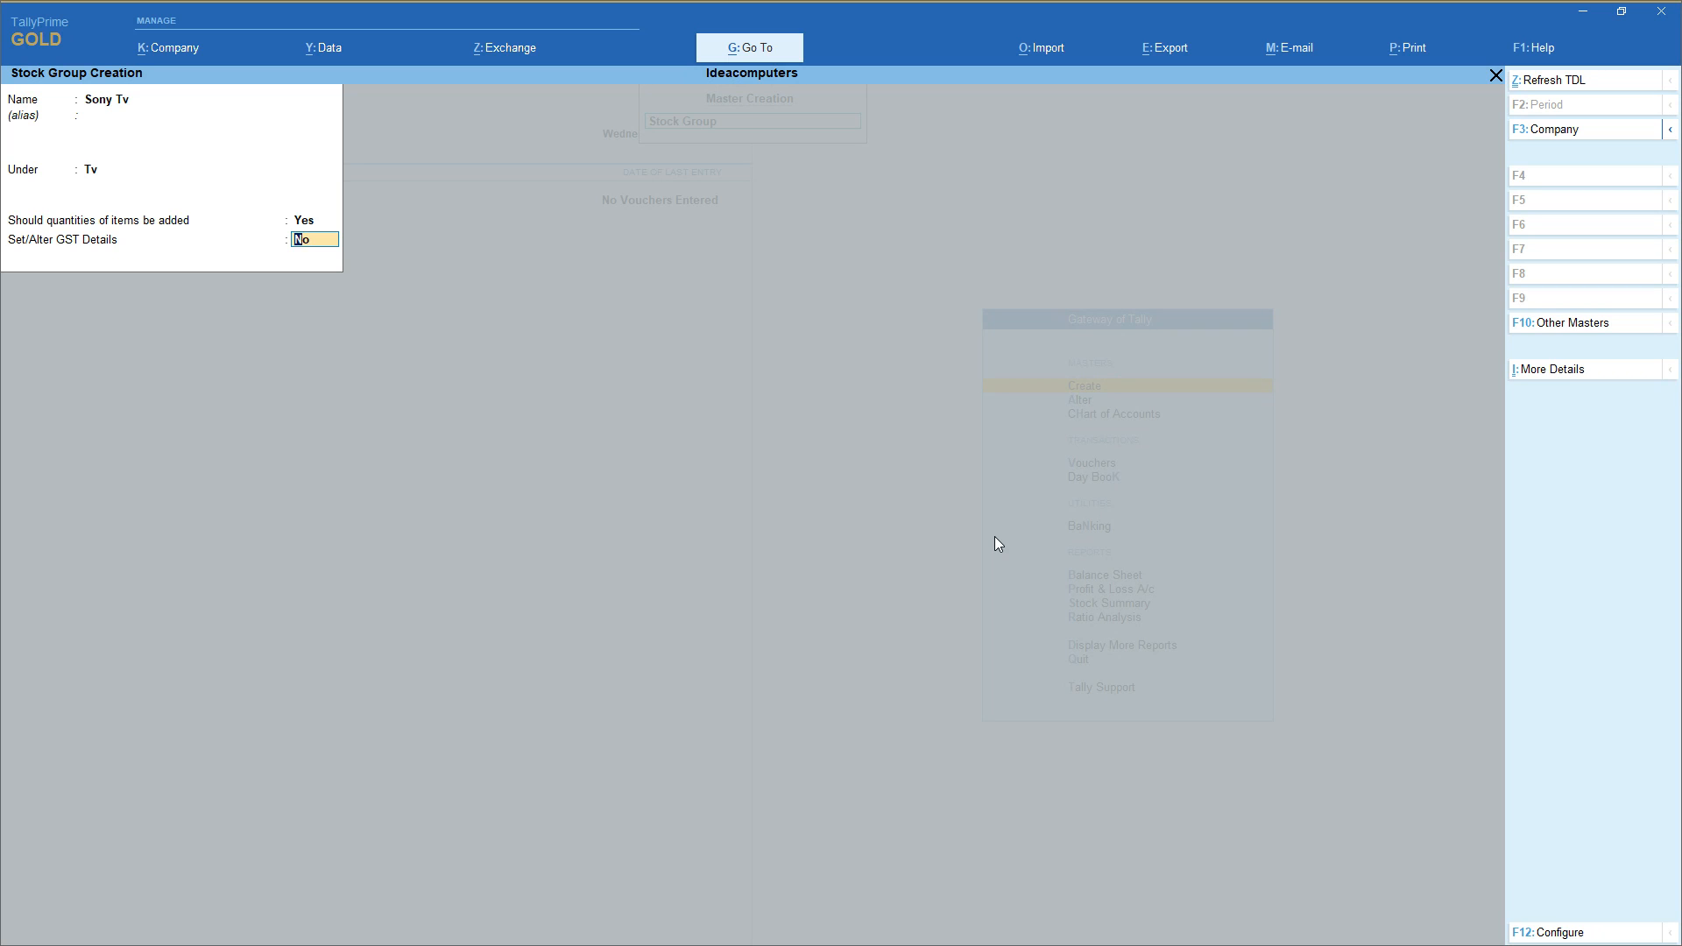
key(Return)
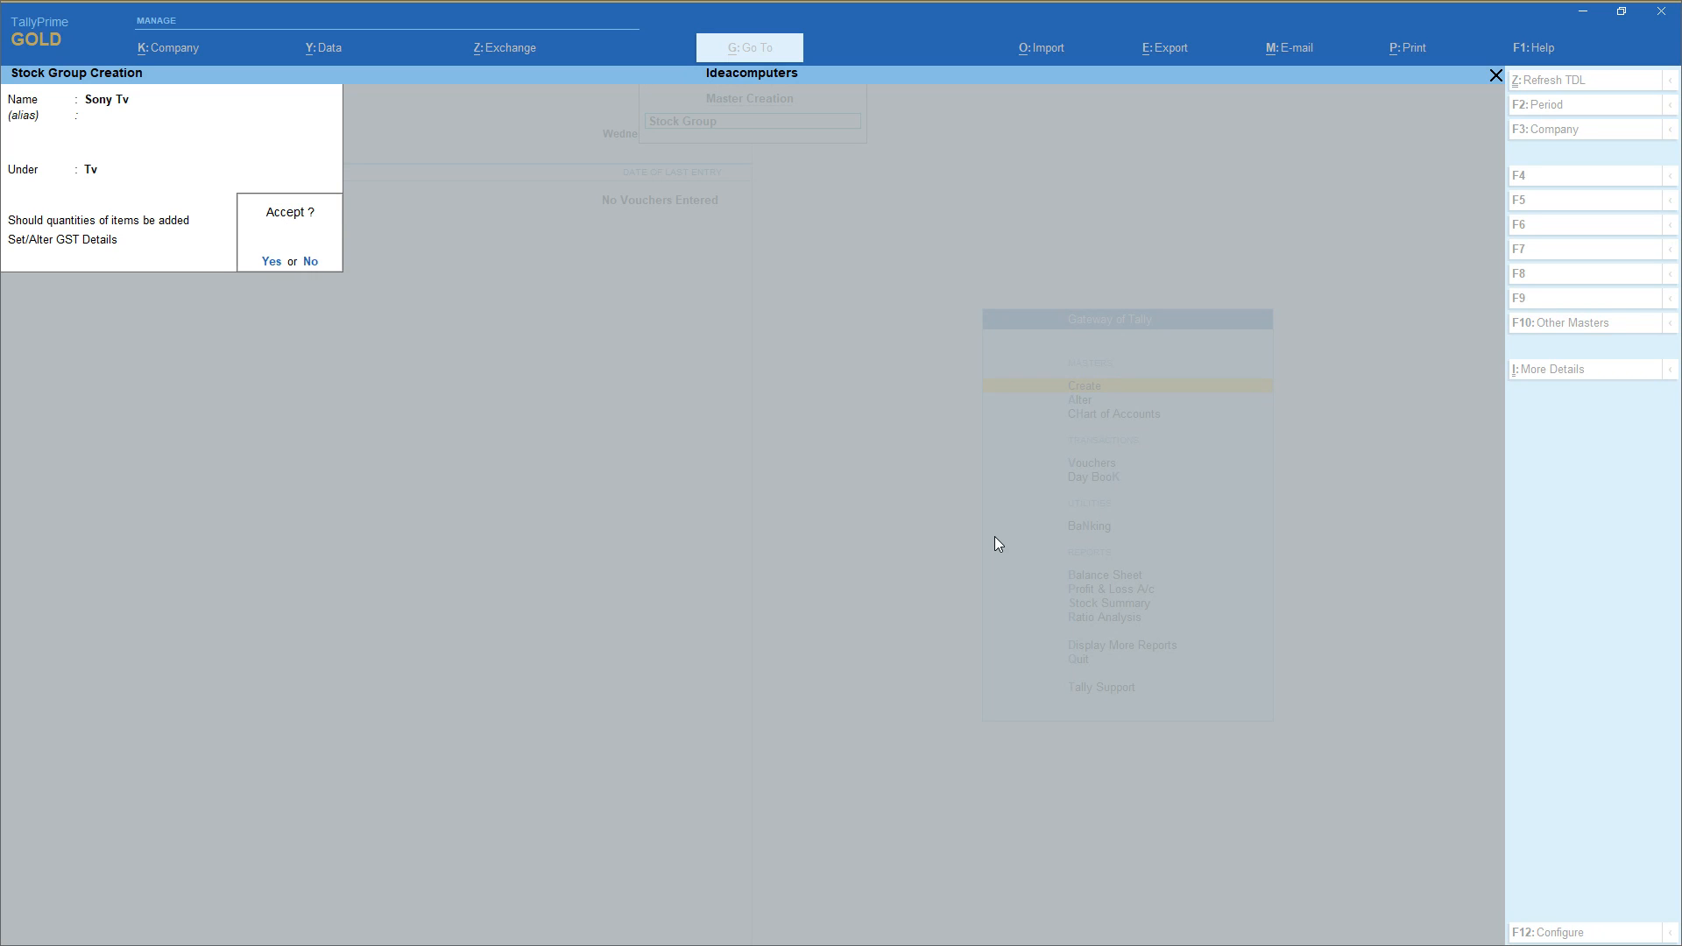
Accept the Sony Tv group and create a stock group named Samsung Tv under Tv
text(ySamsun)
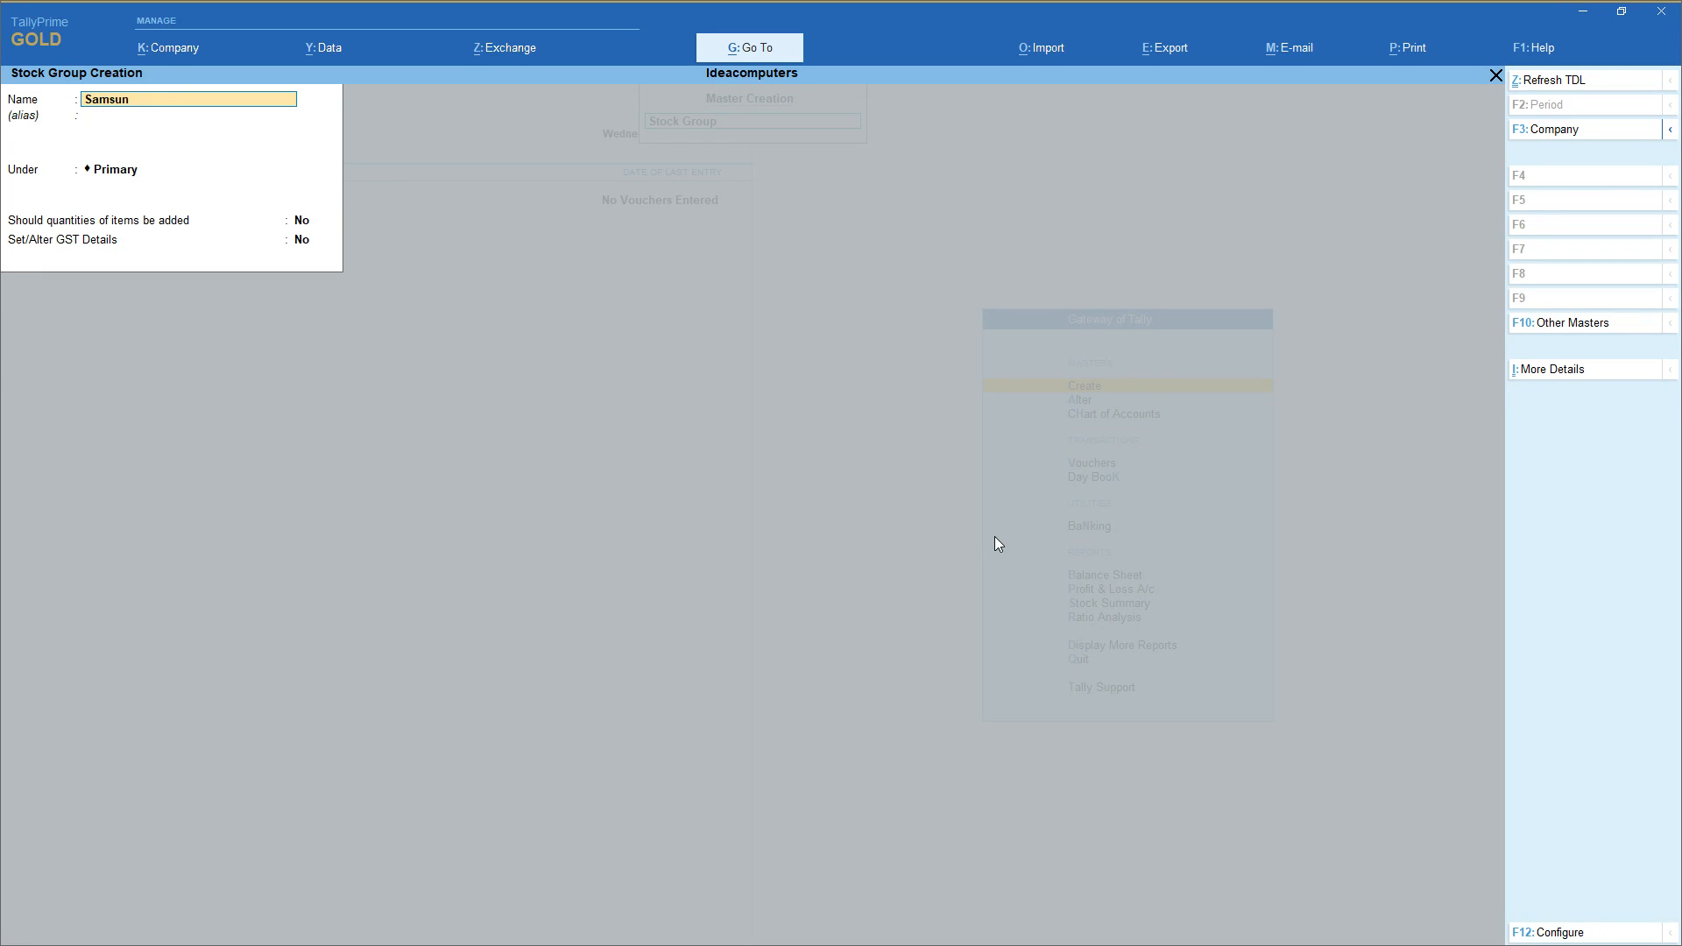
text(g tv)
key(Return)
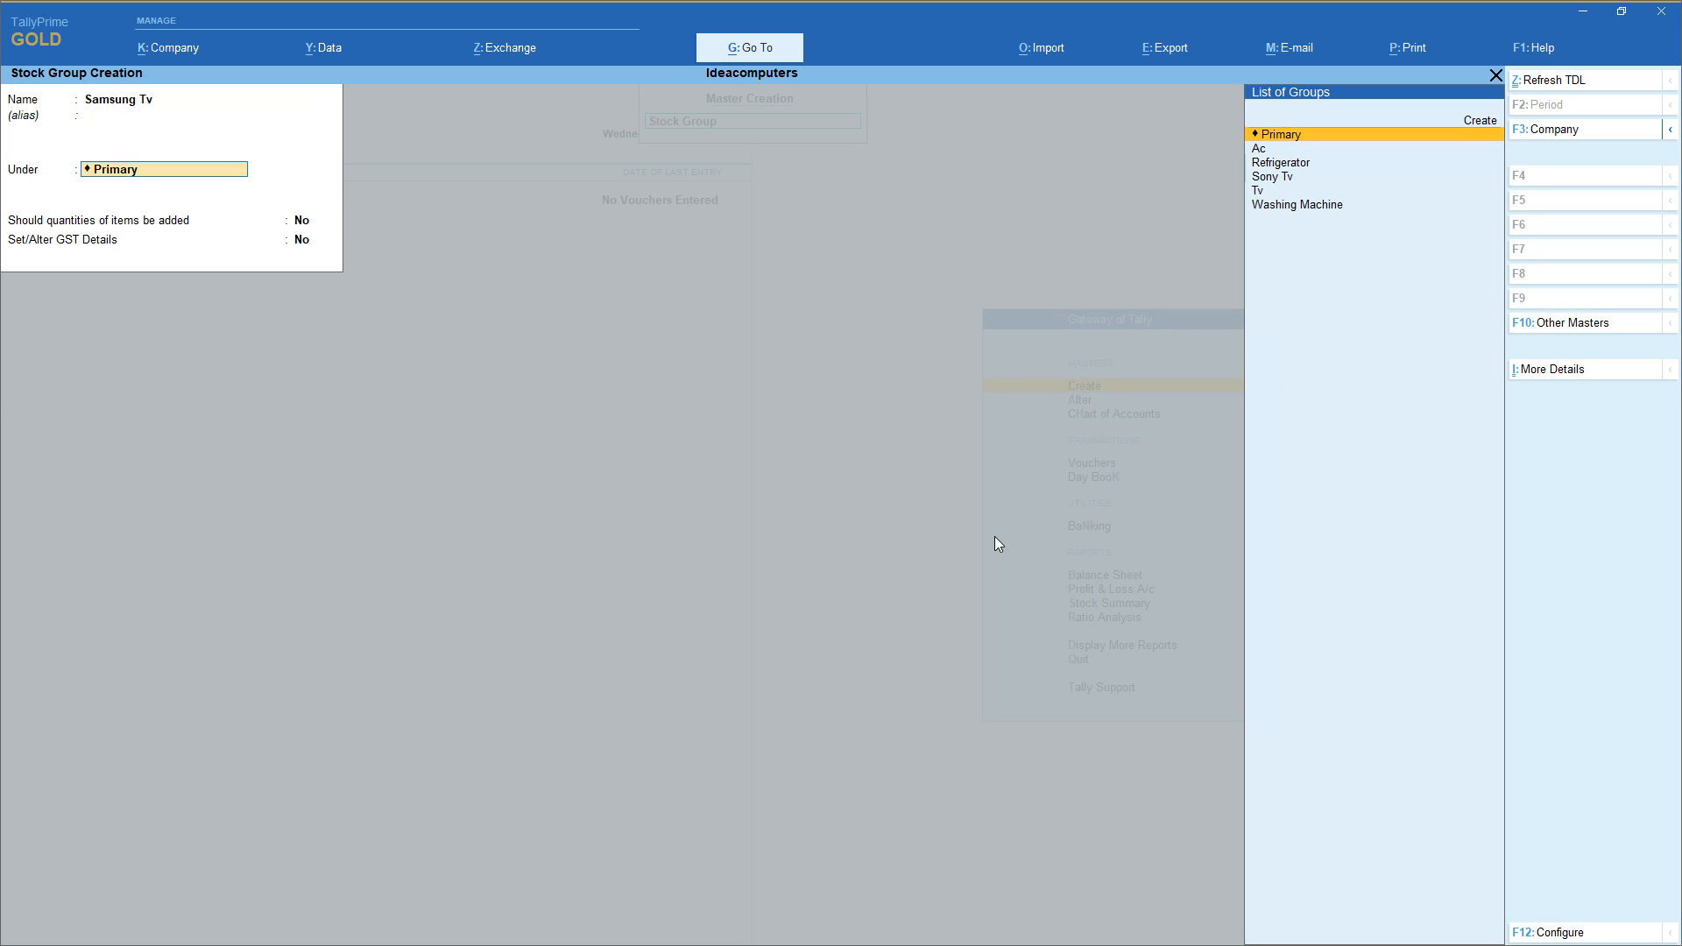
key(Down)
key(Down)
key(Down)
key(Down)
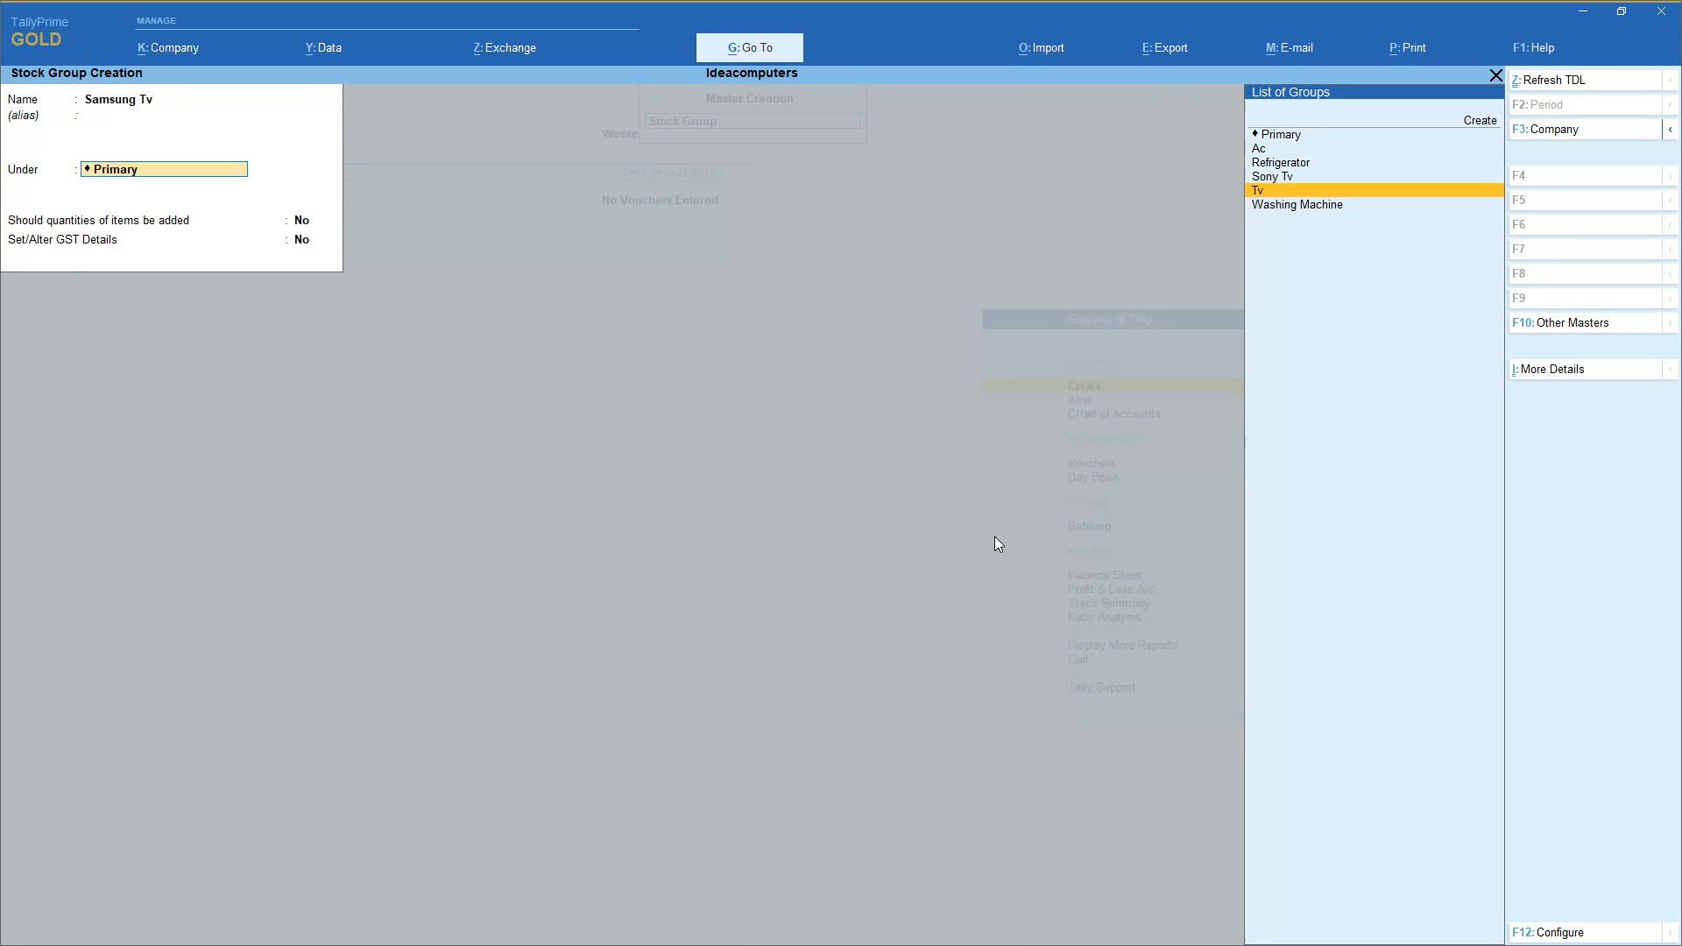
key(Return)
key(Return)
key(Return)
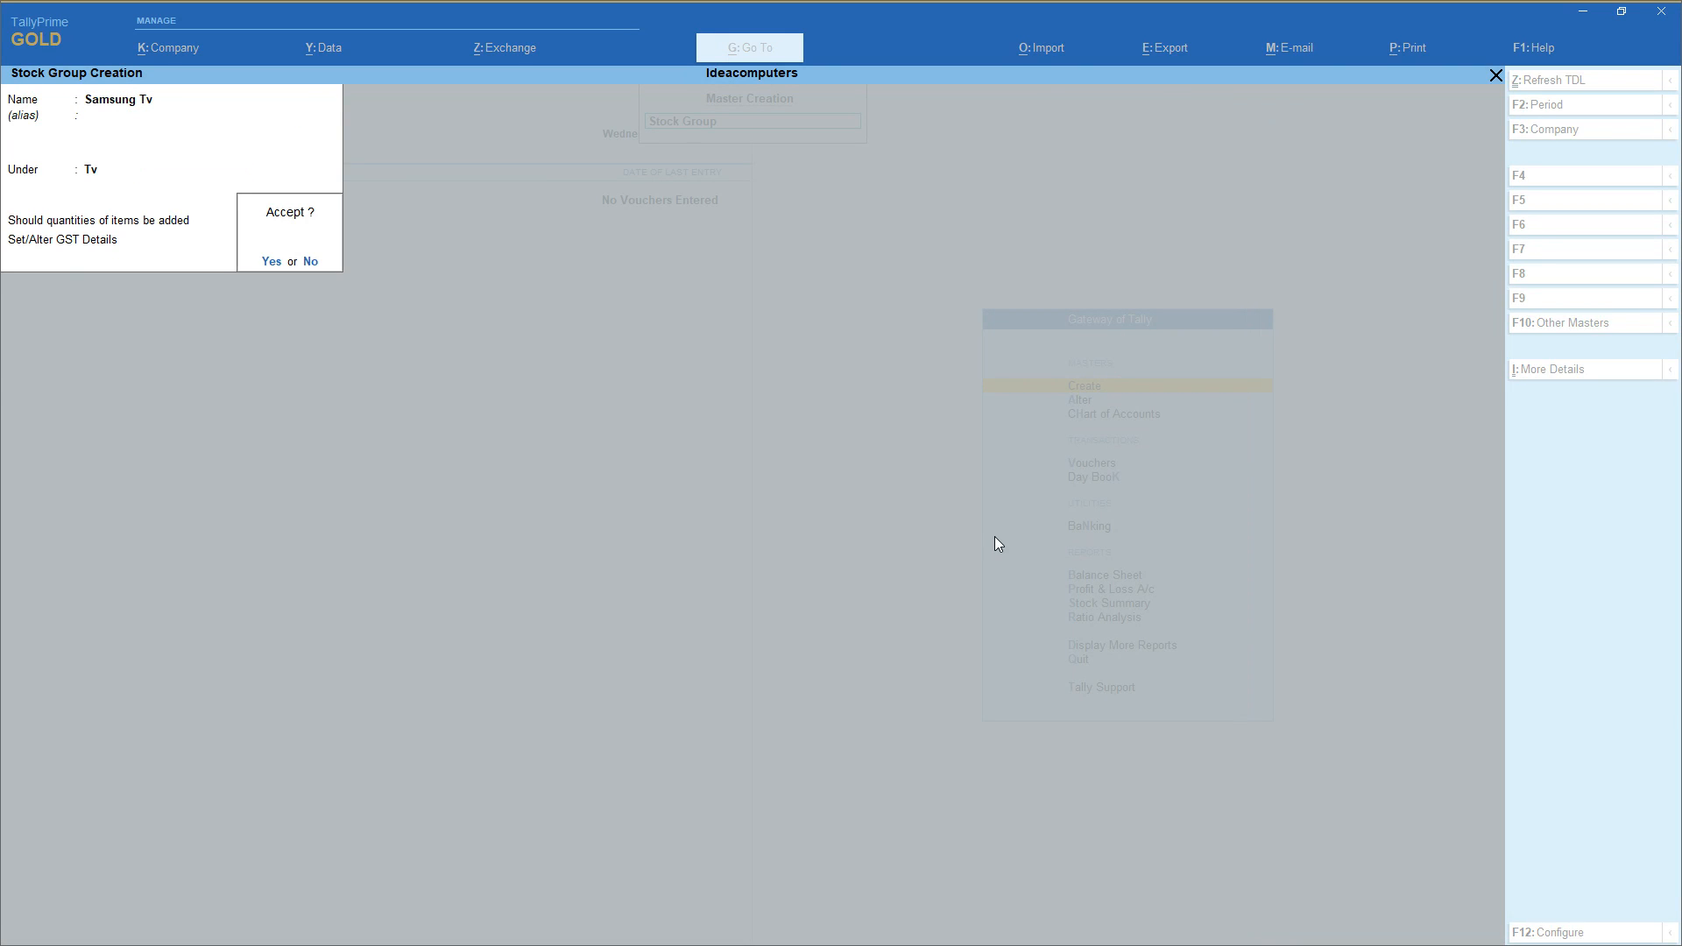
key(Return)
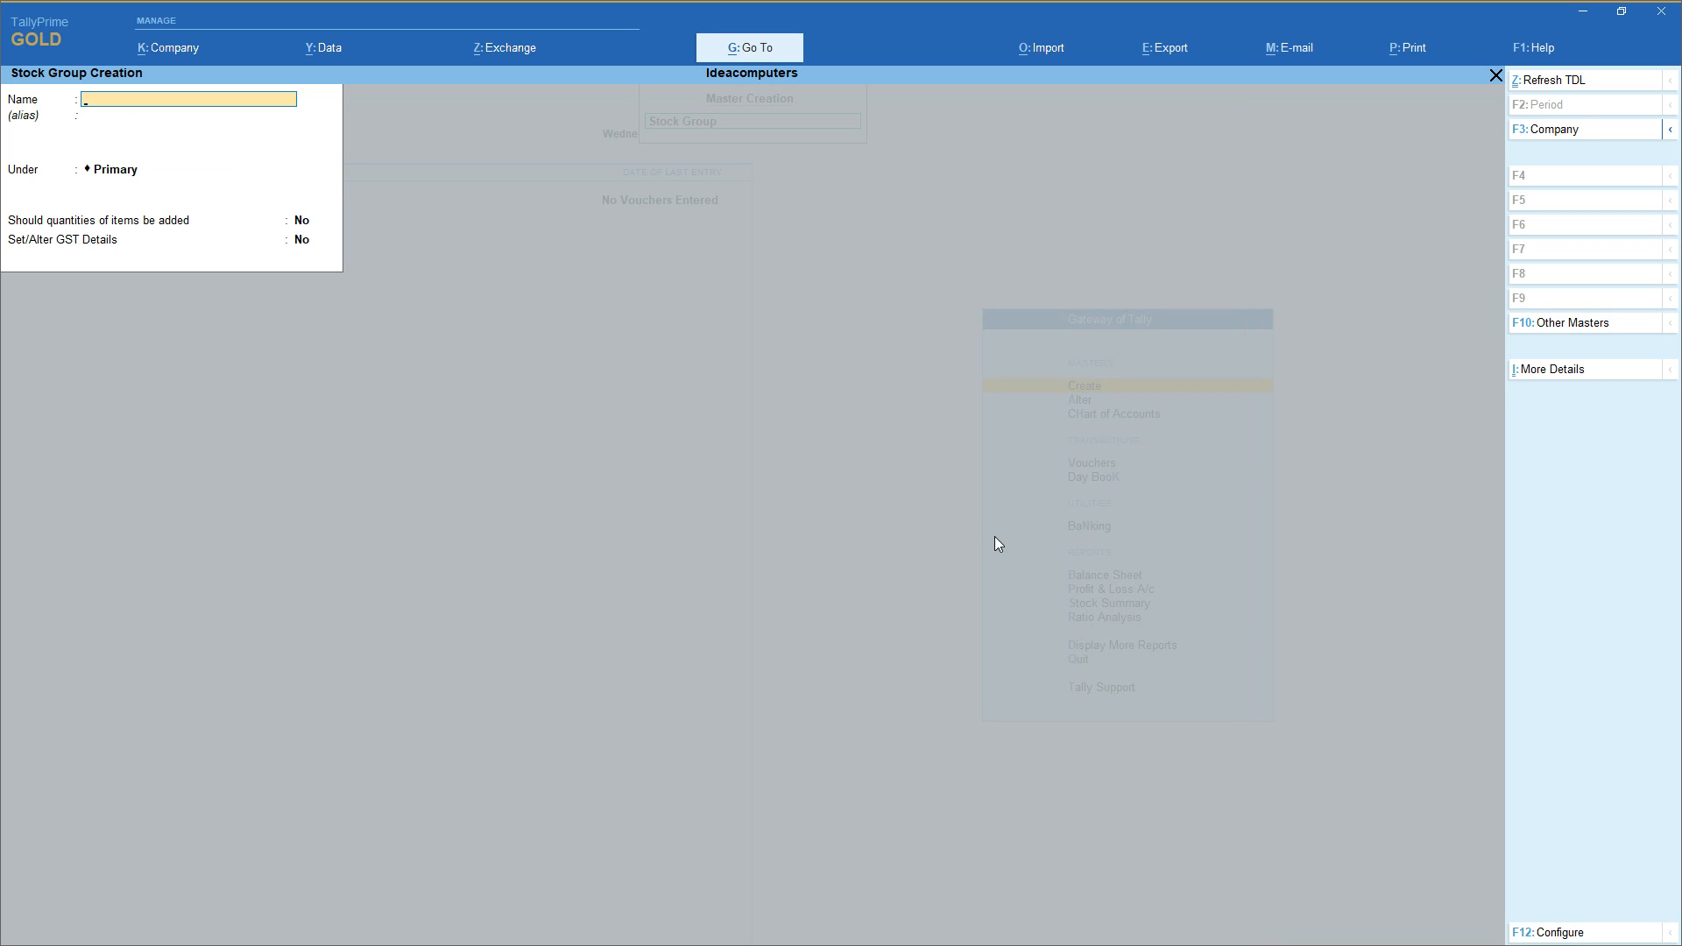
Create a stock group named Lg Tv under the Tv group, leaving the remaining options as they are
text(Lg Tv)
key(Return)
key(Return)
key(Down)
key(Down)
key(Down)
key(Down)
key(Down)
key(Return)
key(Return)
key(Return)
key(Return)
Create a stock group named Lg Refrigerator under the Refrigerator group, leaving the remaining options as they are
text(Lg Refrigerato)
key(Return)
key(Return)
key(Down)
key(Down)
key(Down)
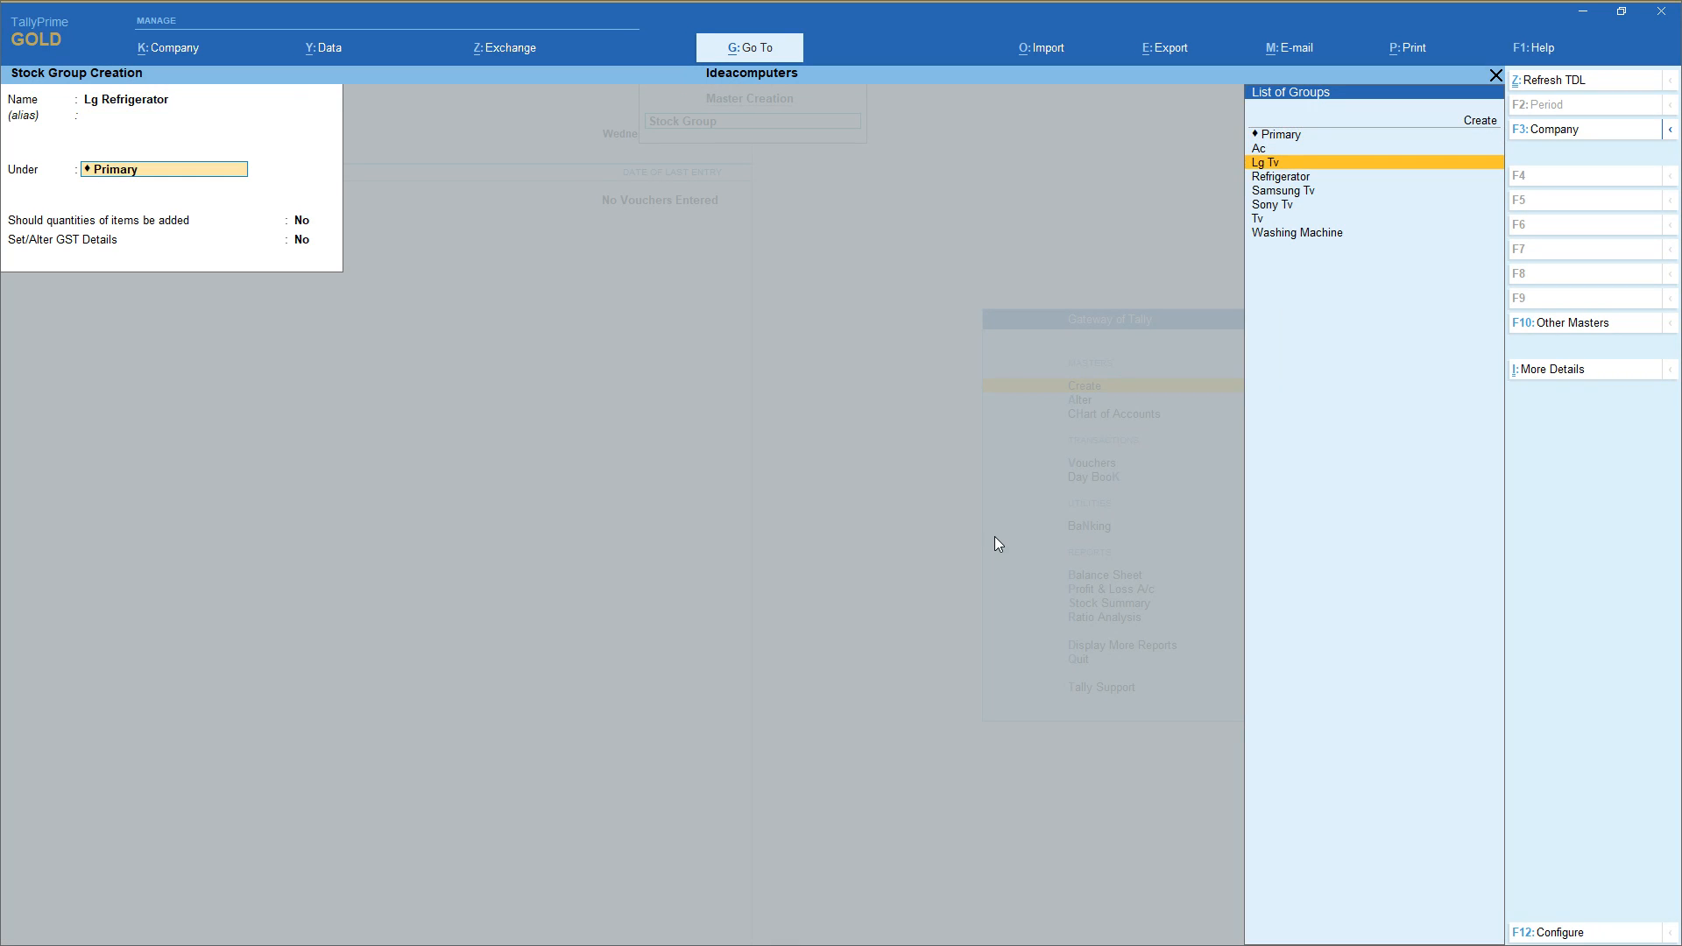
key(Return)
key(Return)
key(Return)
key(Return)
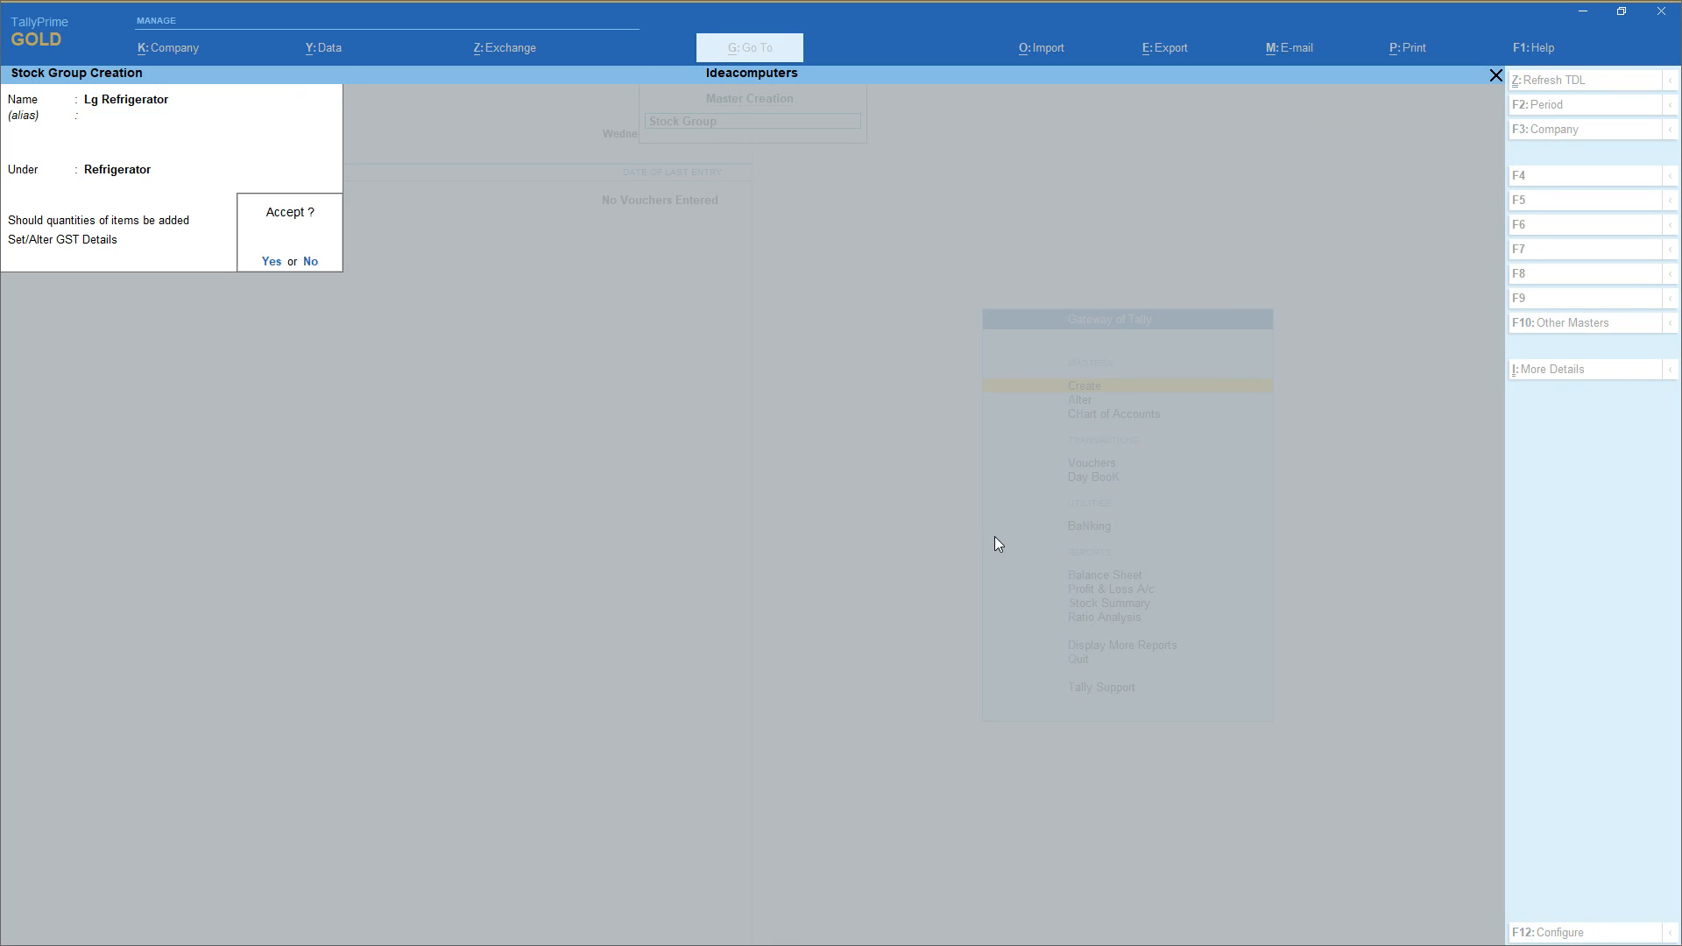
Create a stock group named Samsung Refrigerator under Refrigerator, with item quantities added and no GST details
text(Samsung Refrigerator)
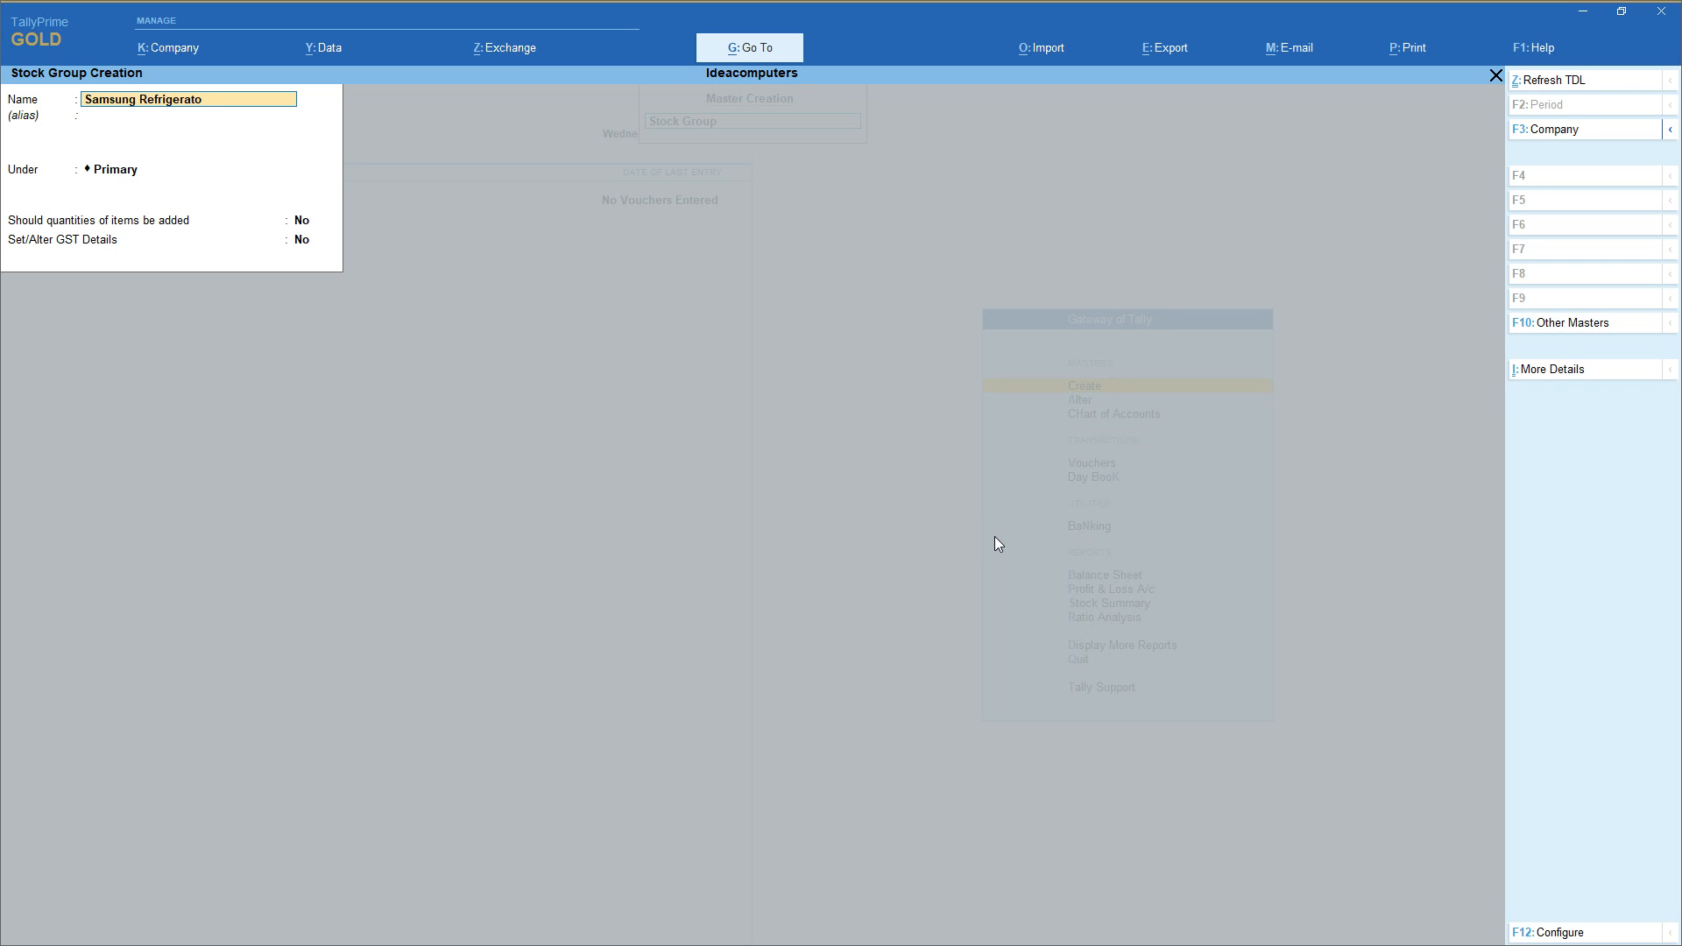
key(Return)
key(Return)
key(Return)
key(BackSpace)
text(Re)
key(Return)
key(Return)
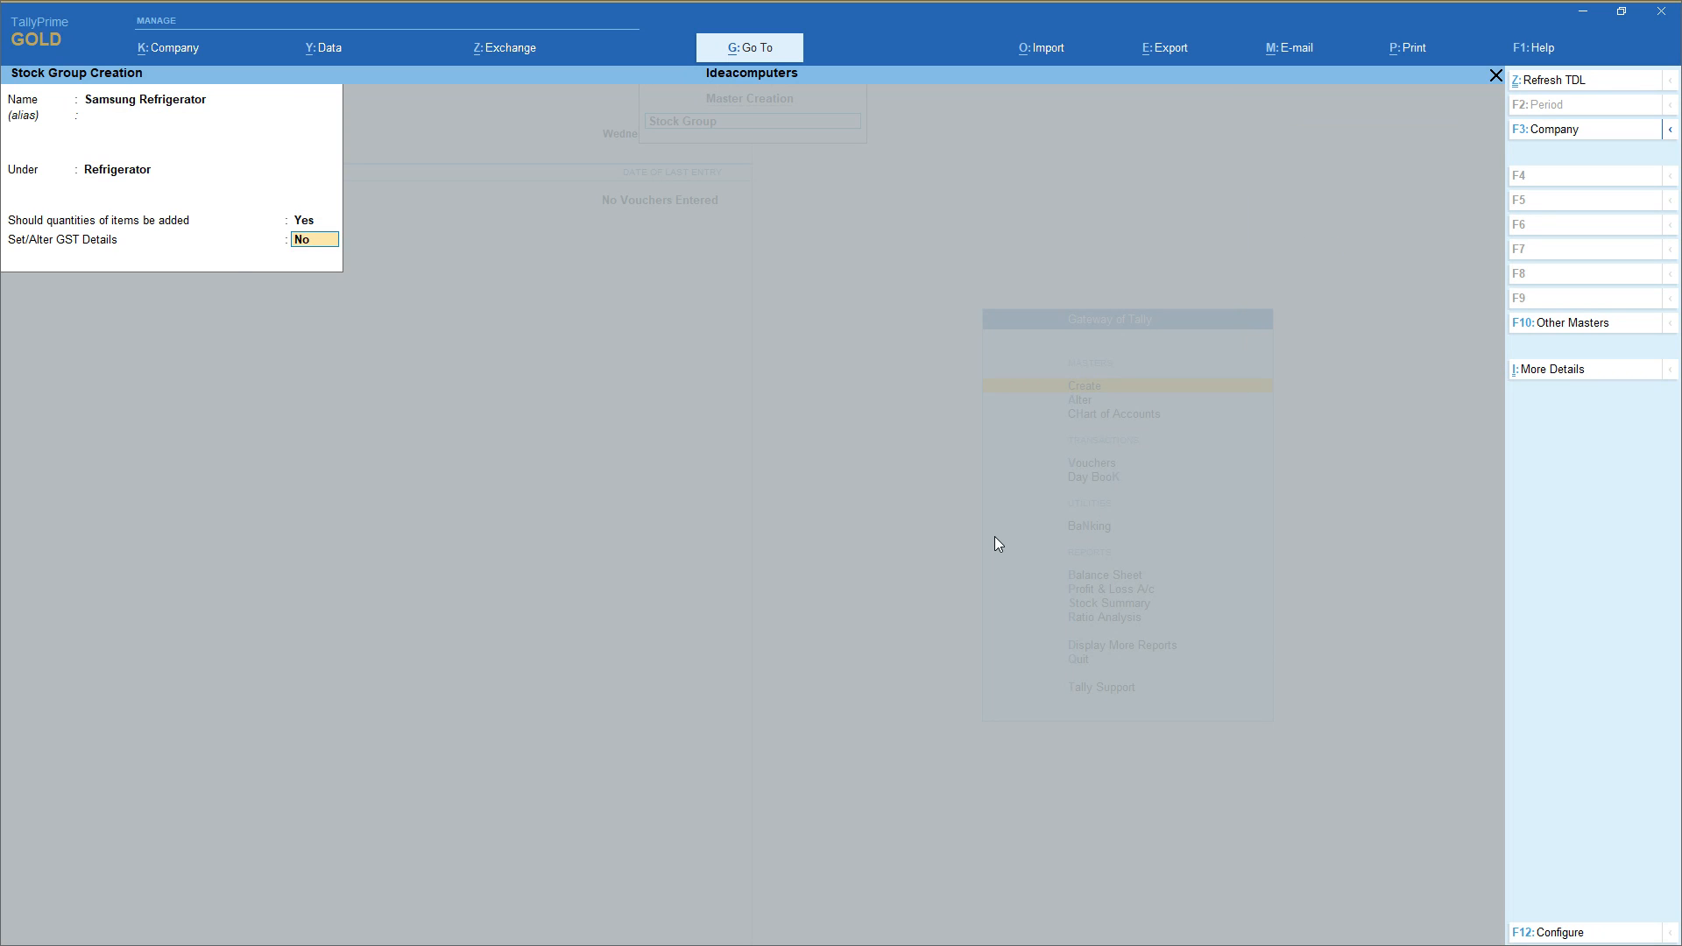
key(Return)
key(Return)
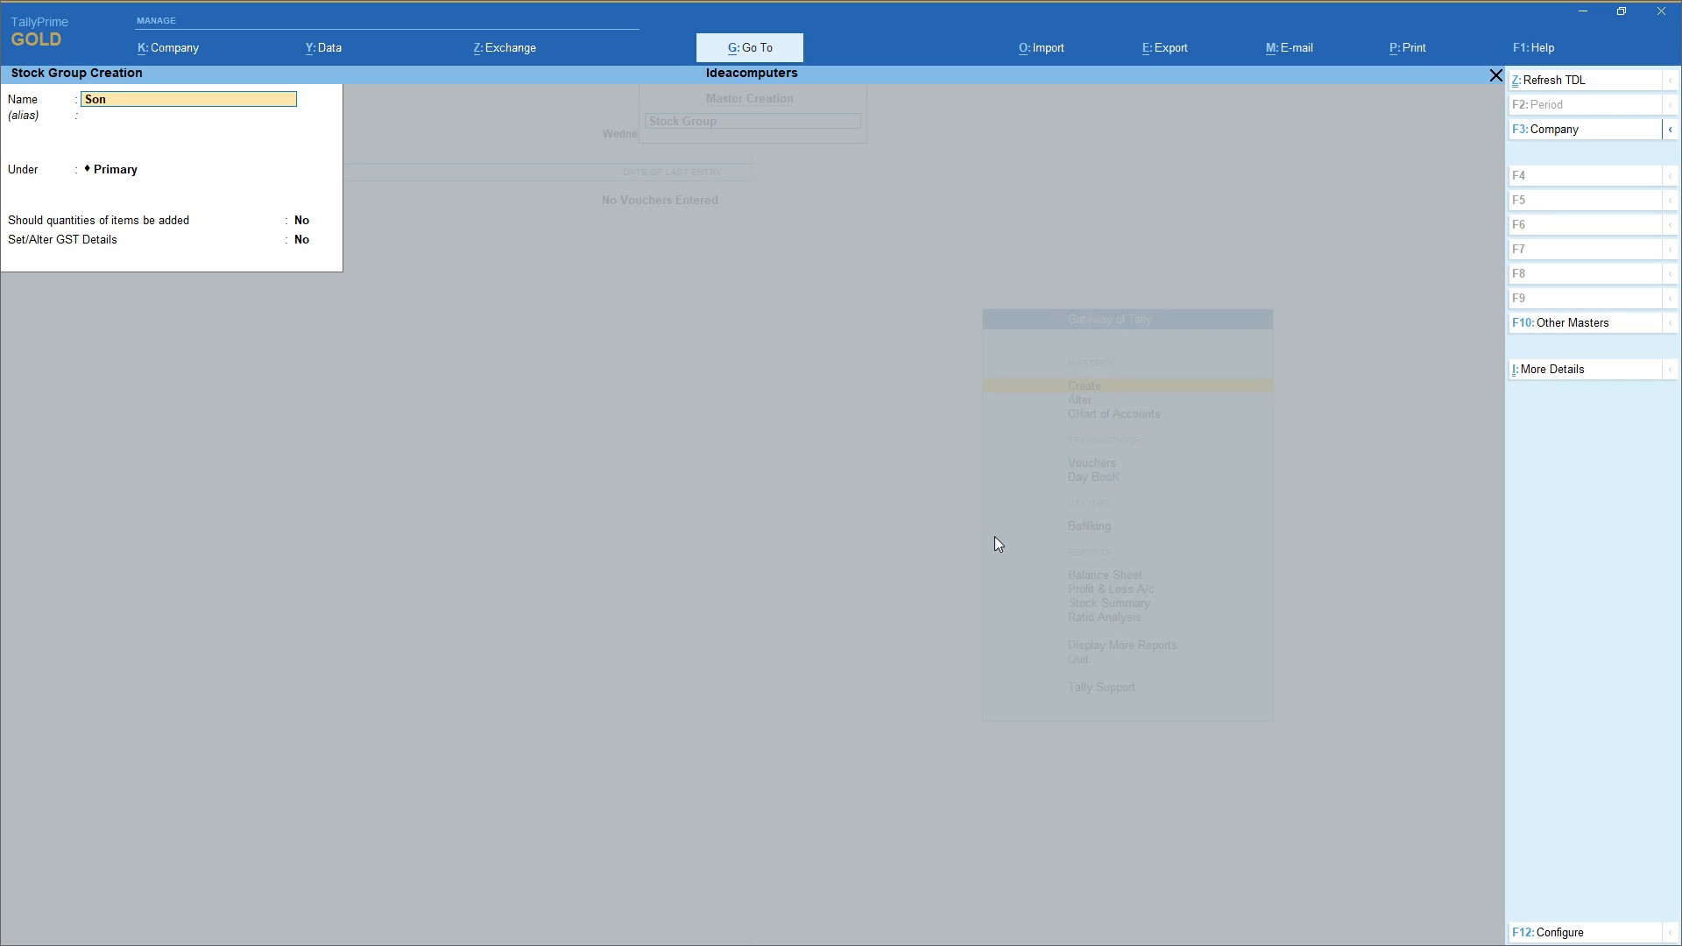
Create a stock group named Sony Refrgierator under Refrigerator, with item quantities added
text(Sony Refrgierator)
key(Return)
key(Return)
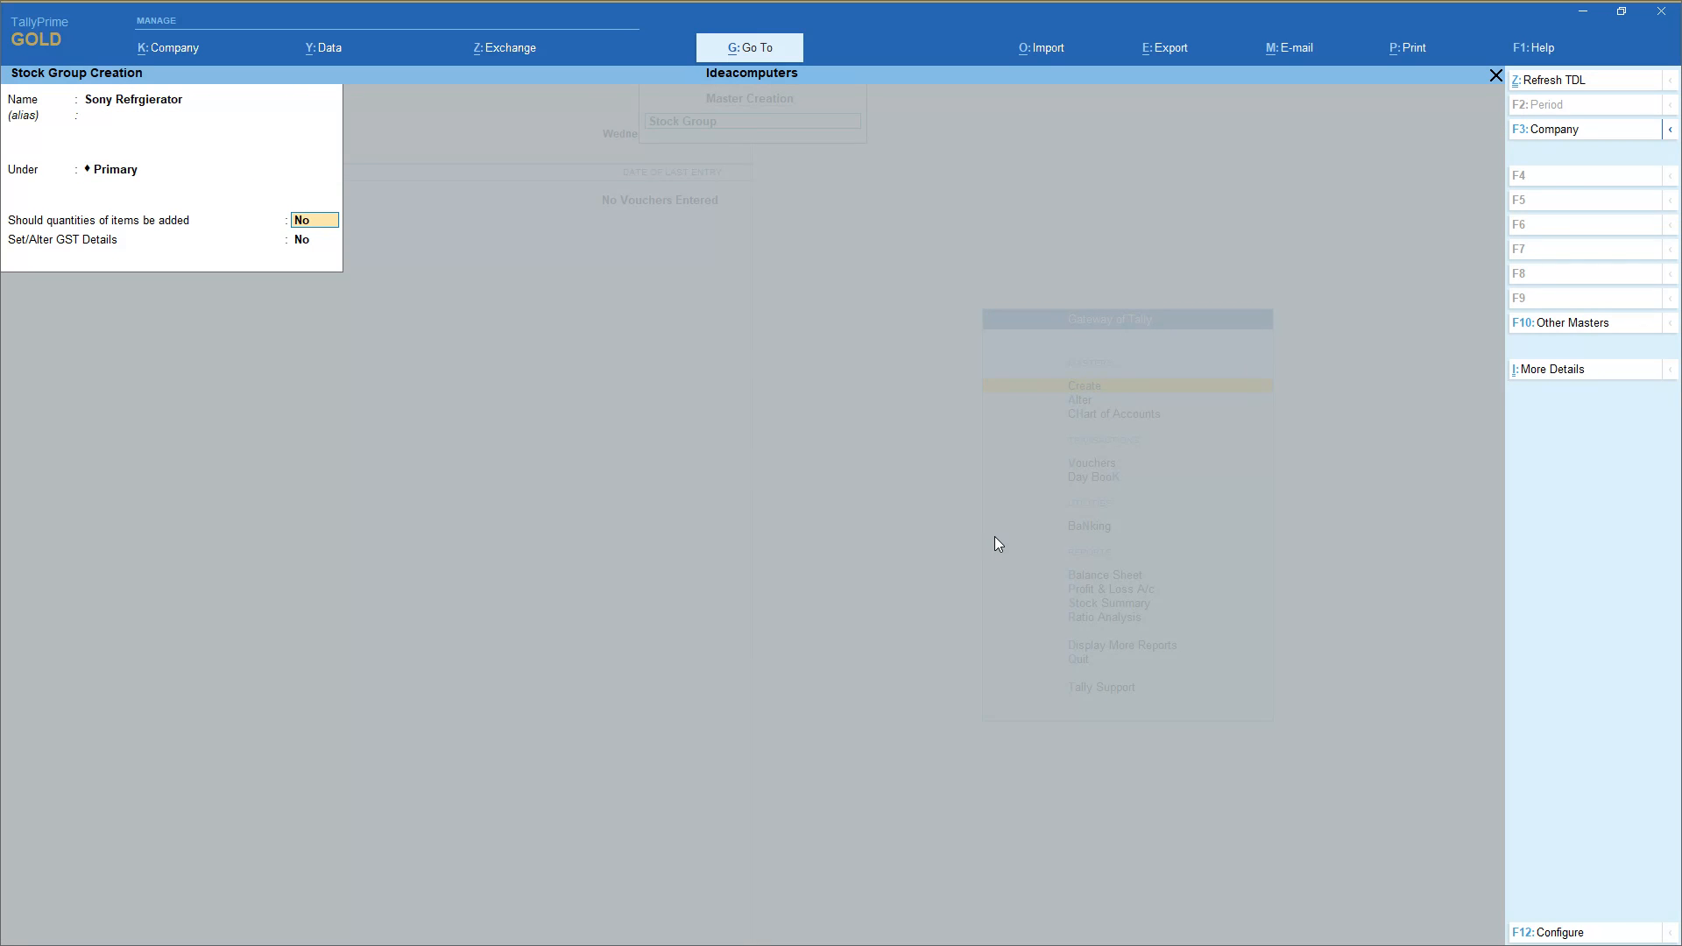
key(BackSpace)
text(Re)
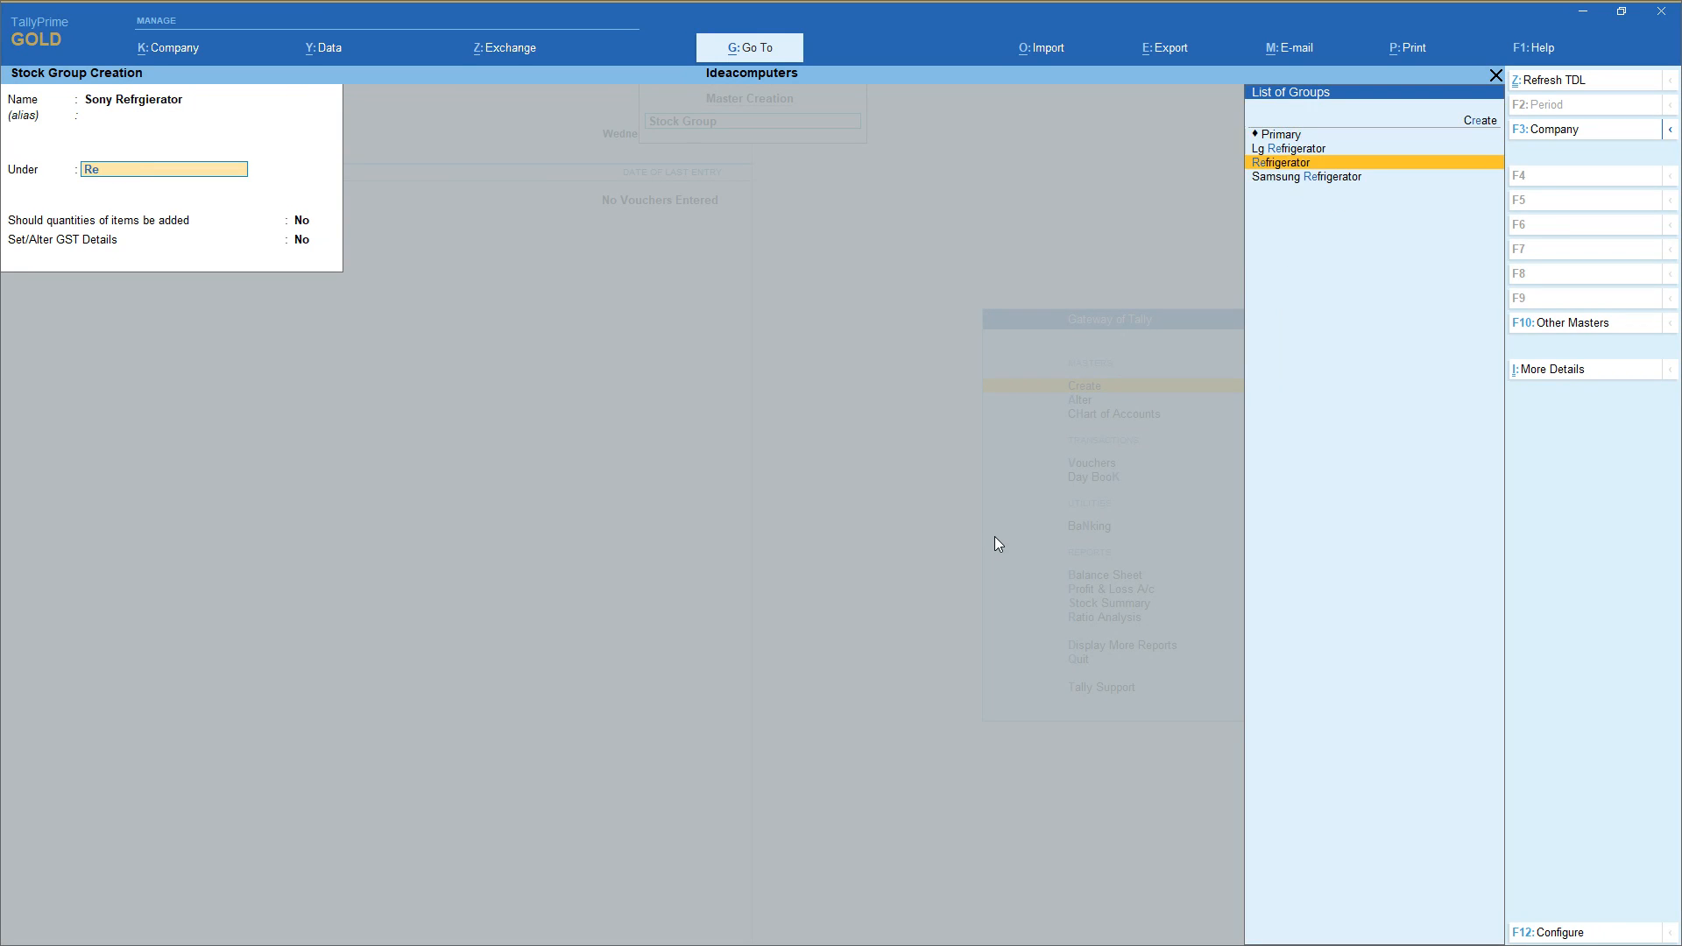
key(Return)
key(y)
key(Return)
key(Return)
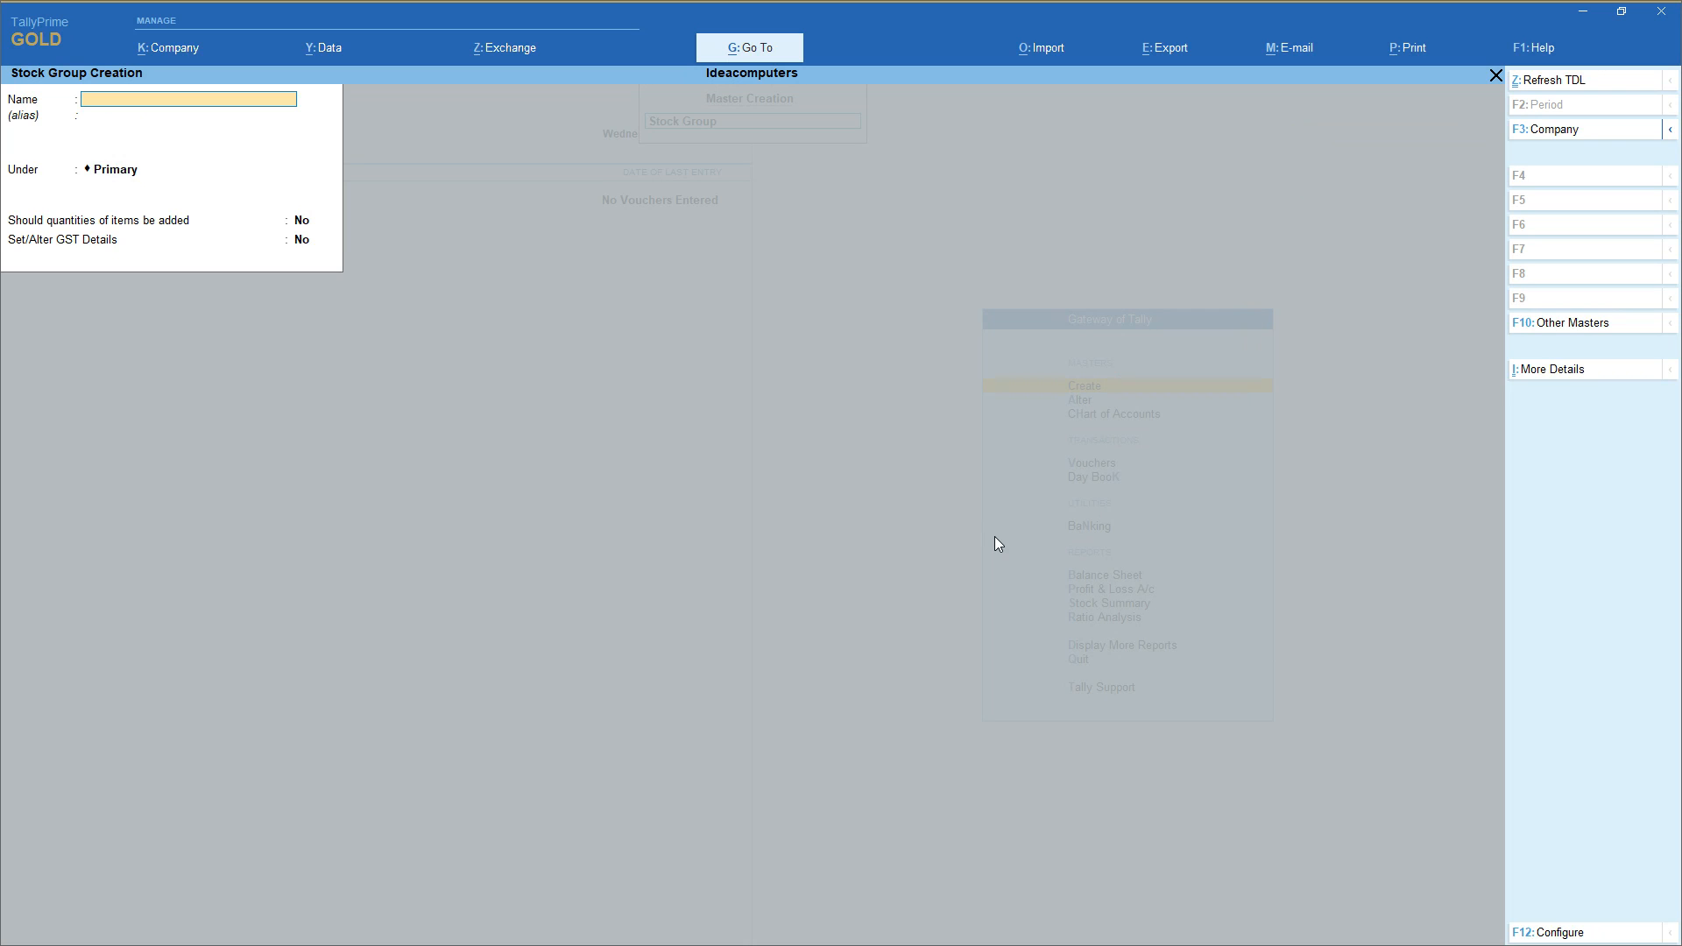
Name the new stock group Samsaung Washing Mahchine and leave its alias blank
text(Samsaung washing Mahcne)
key(BackSpace)
key(BackSpace)
text(chine)
key(Return)
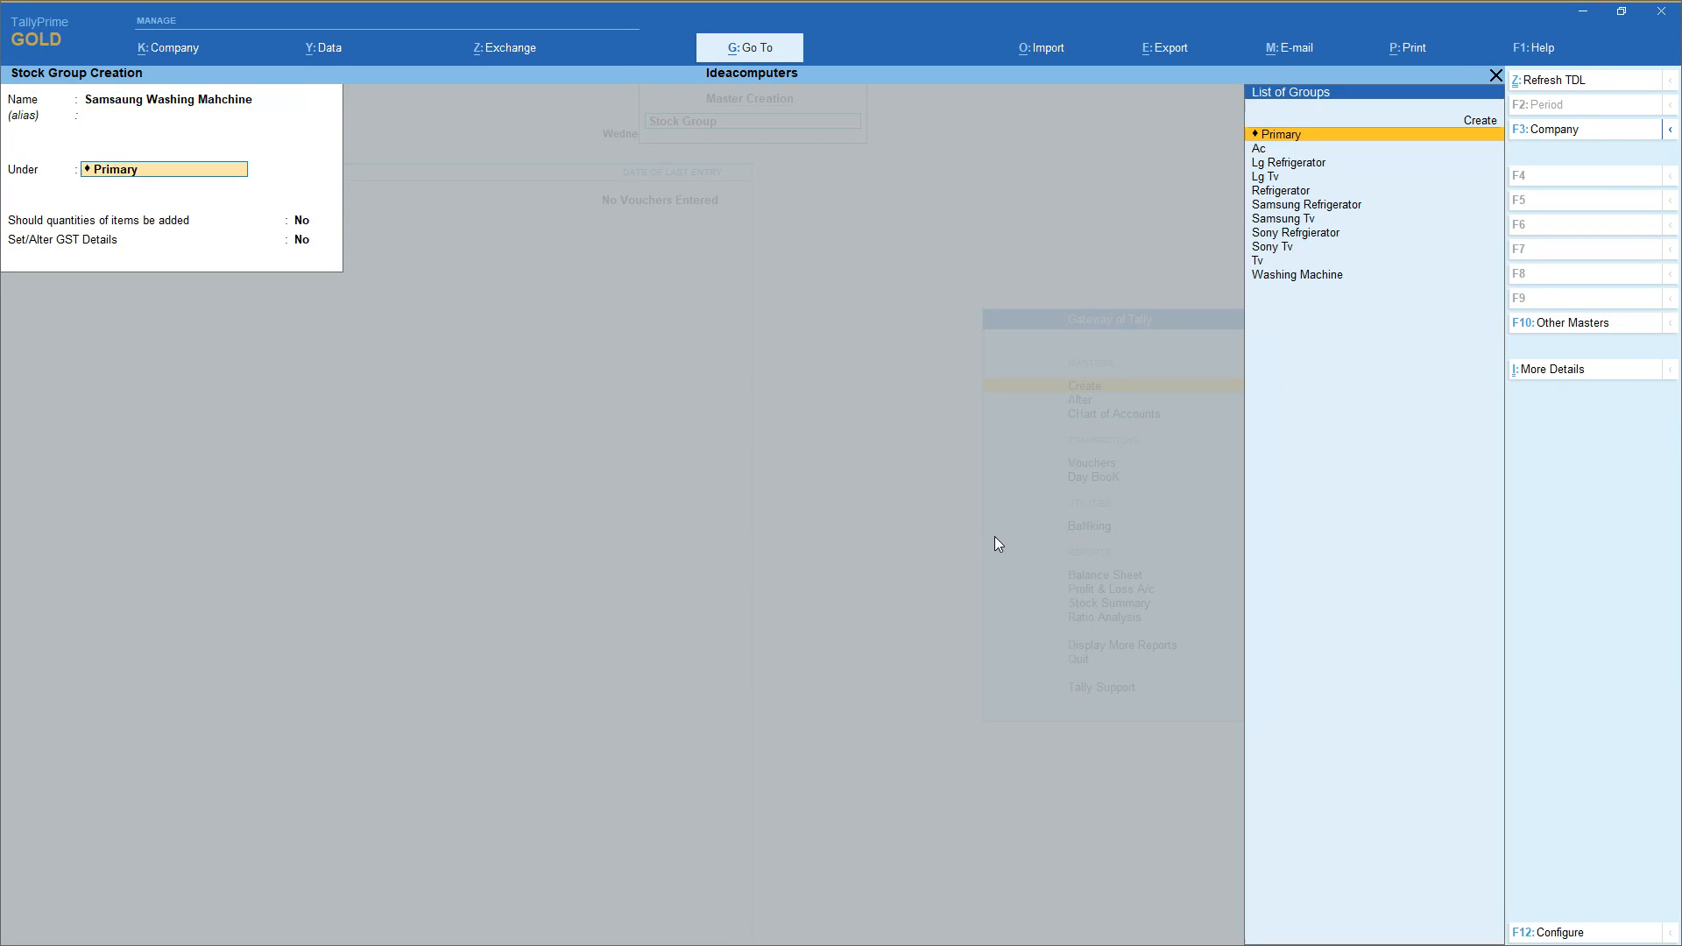
Place the Samsaung Washing Mahchine group under Washing Machine, with item quantities added, and accept it
key(Down)
key(Down)
key(Down)
key(Down)
key(Down)
key(Down)
key(Down)
key(Down)
key(Down)
key(Down)
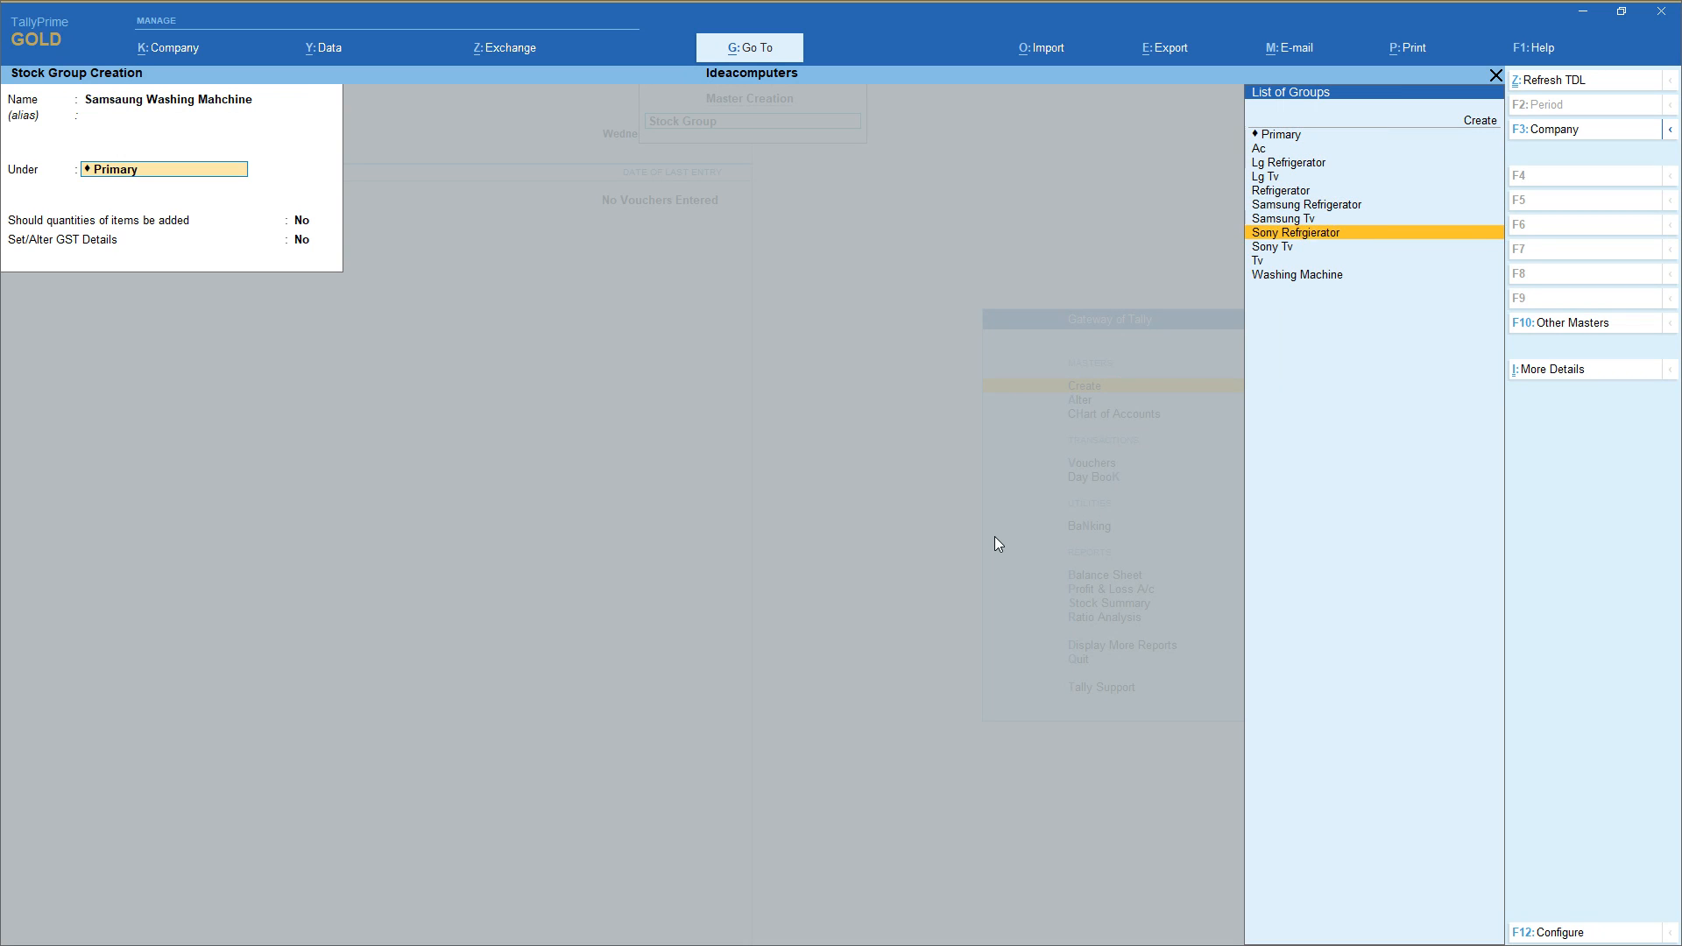
key(Return)
key(y)
key(Return)
key(y)
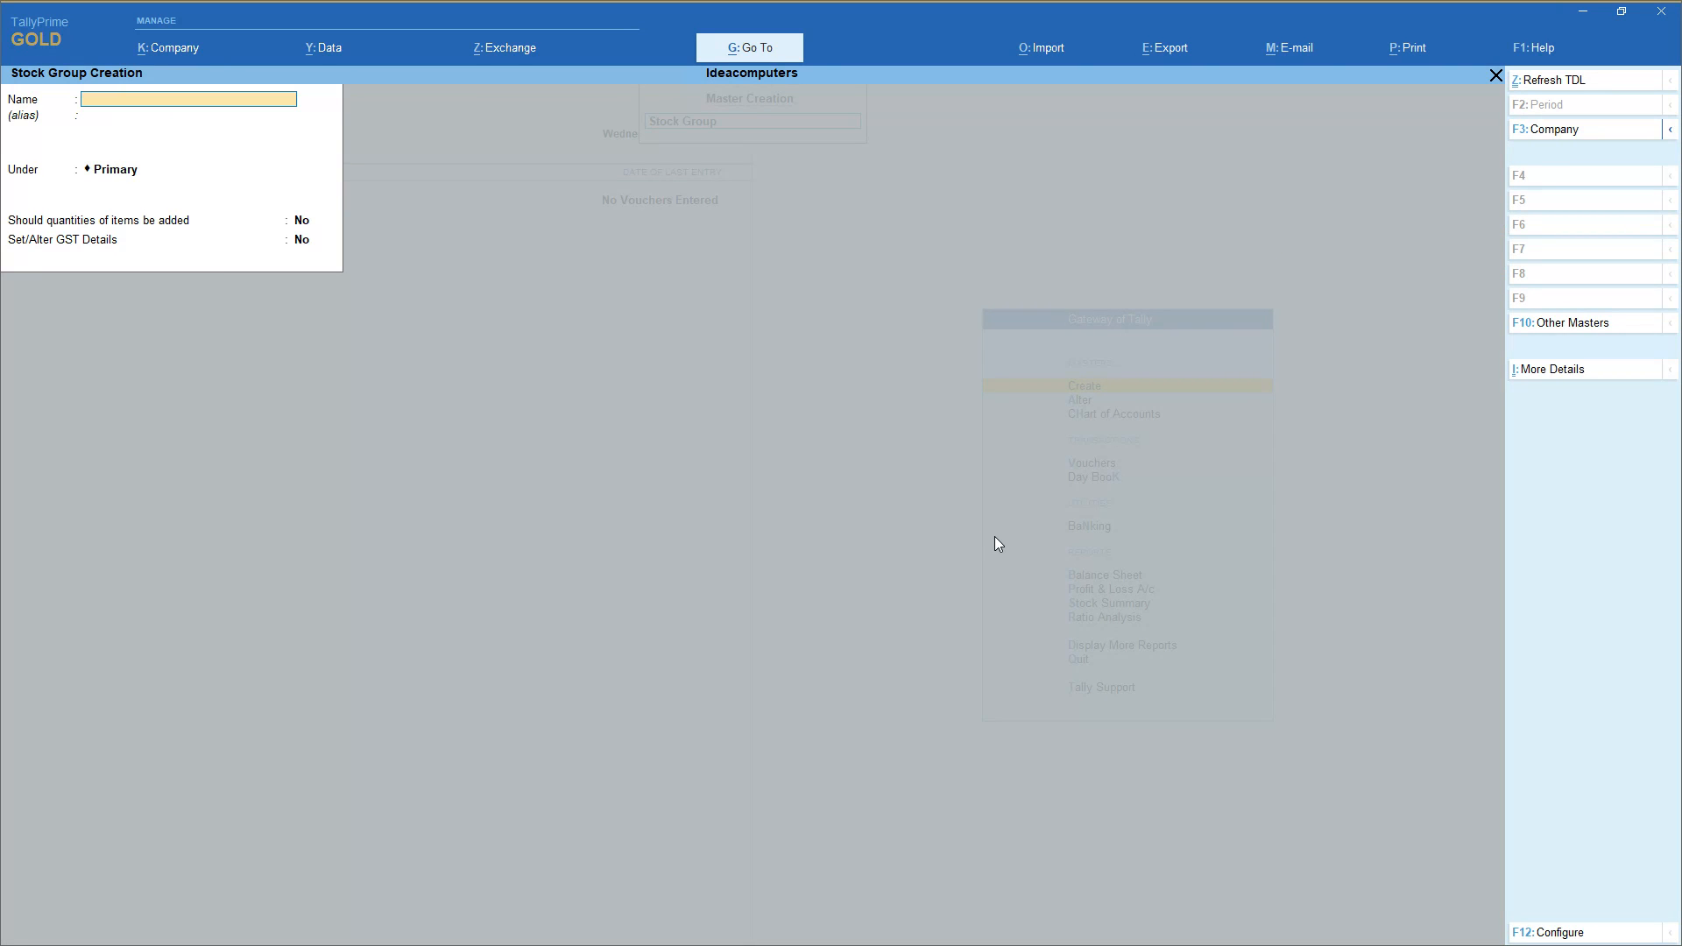
Name the next stock group Lg Washing Machine and leave its alias blank
text(Lg wsahs)
key(BackSpace)
text(ashing Amchien)
key(BackSpace)
key(BackSpace)
key(BackSpace)
key(BackSpace)
key(BackSpace)
key(BackSpace)
key(BackSpace)
text(ashing Machine)
key(Return)
key(Return)
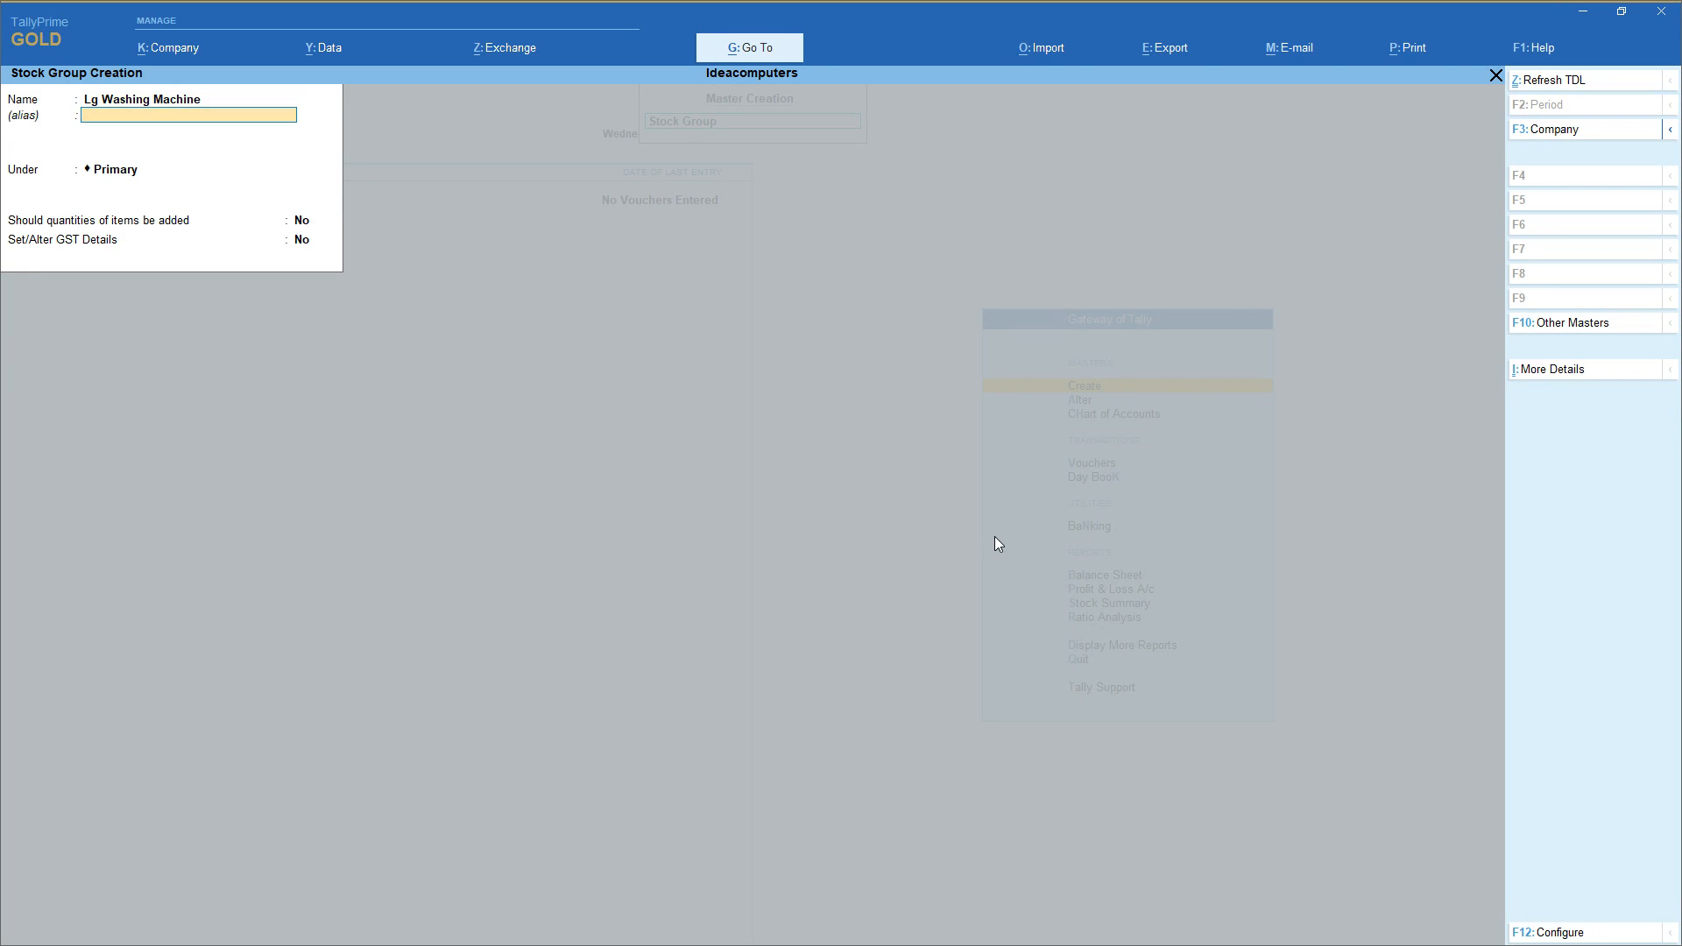
Place Lg Washing Machine under Washing Machine with quantities added and no GST details, accept it, and leave stock group creation
key(Down)
key(Down)
key(Down)
key(Down)
key(Down)
key(Down)
key(Down)
key(Down)
key(Down)
key(Down)
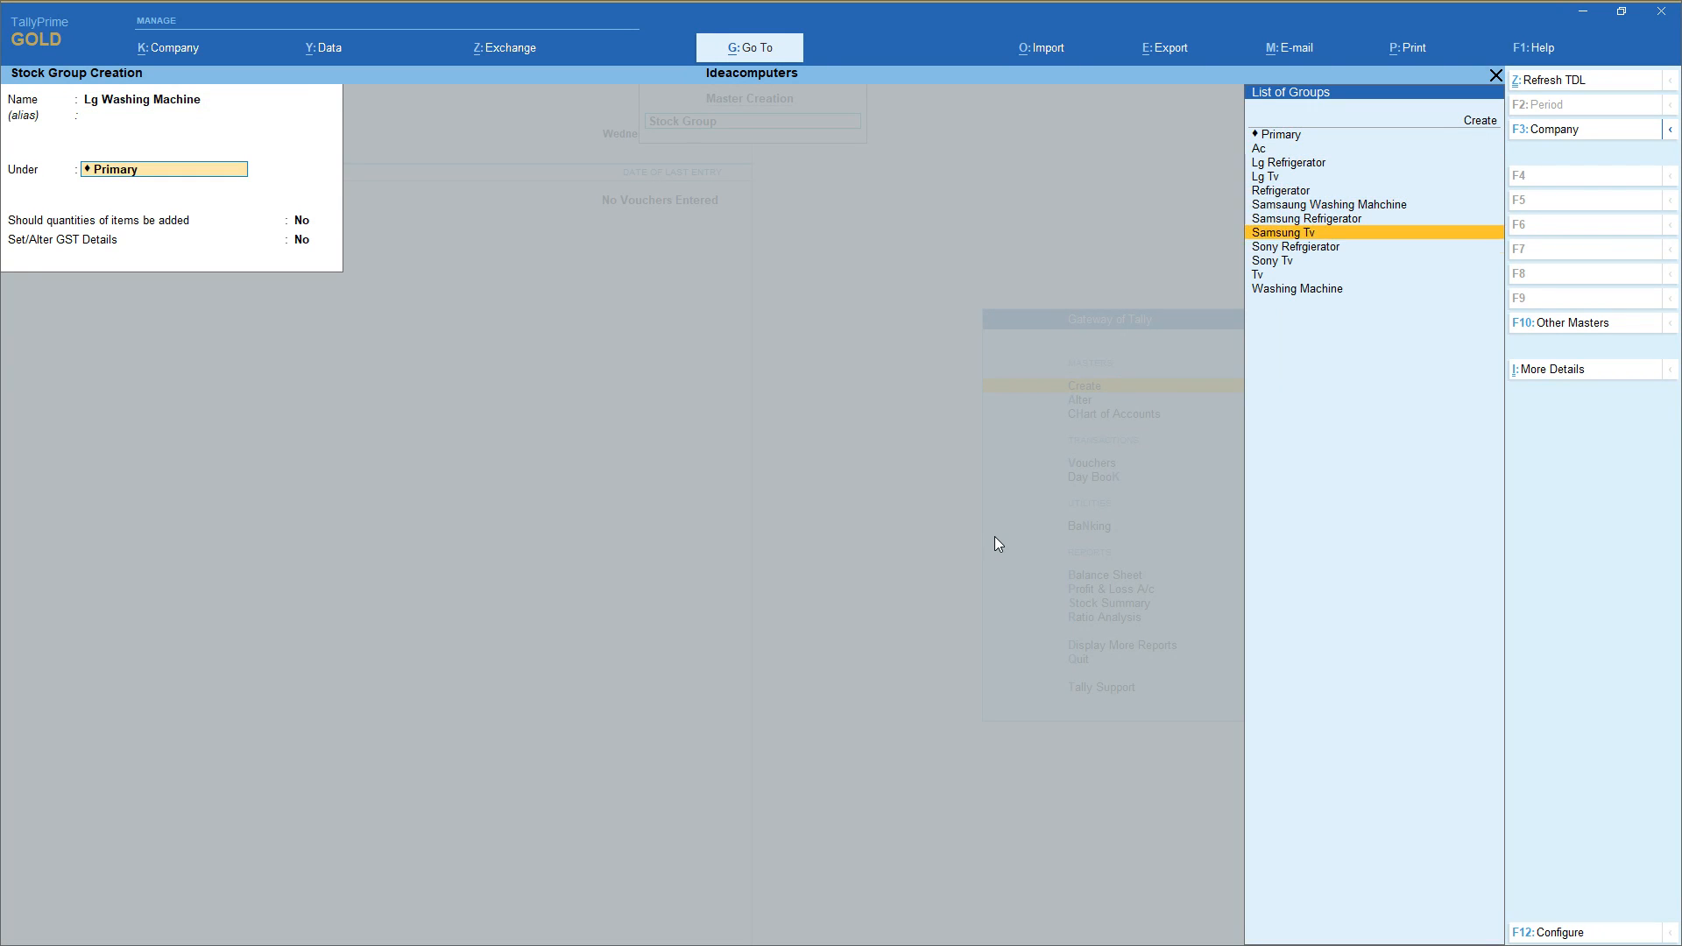
key(Down)
key(Return)
key(Return)
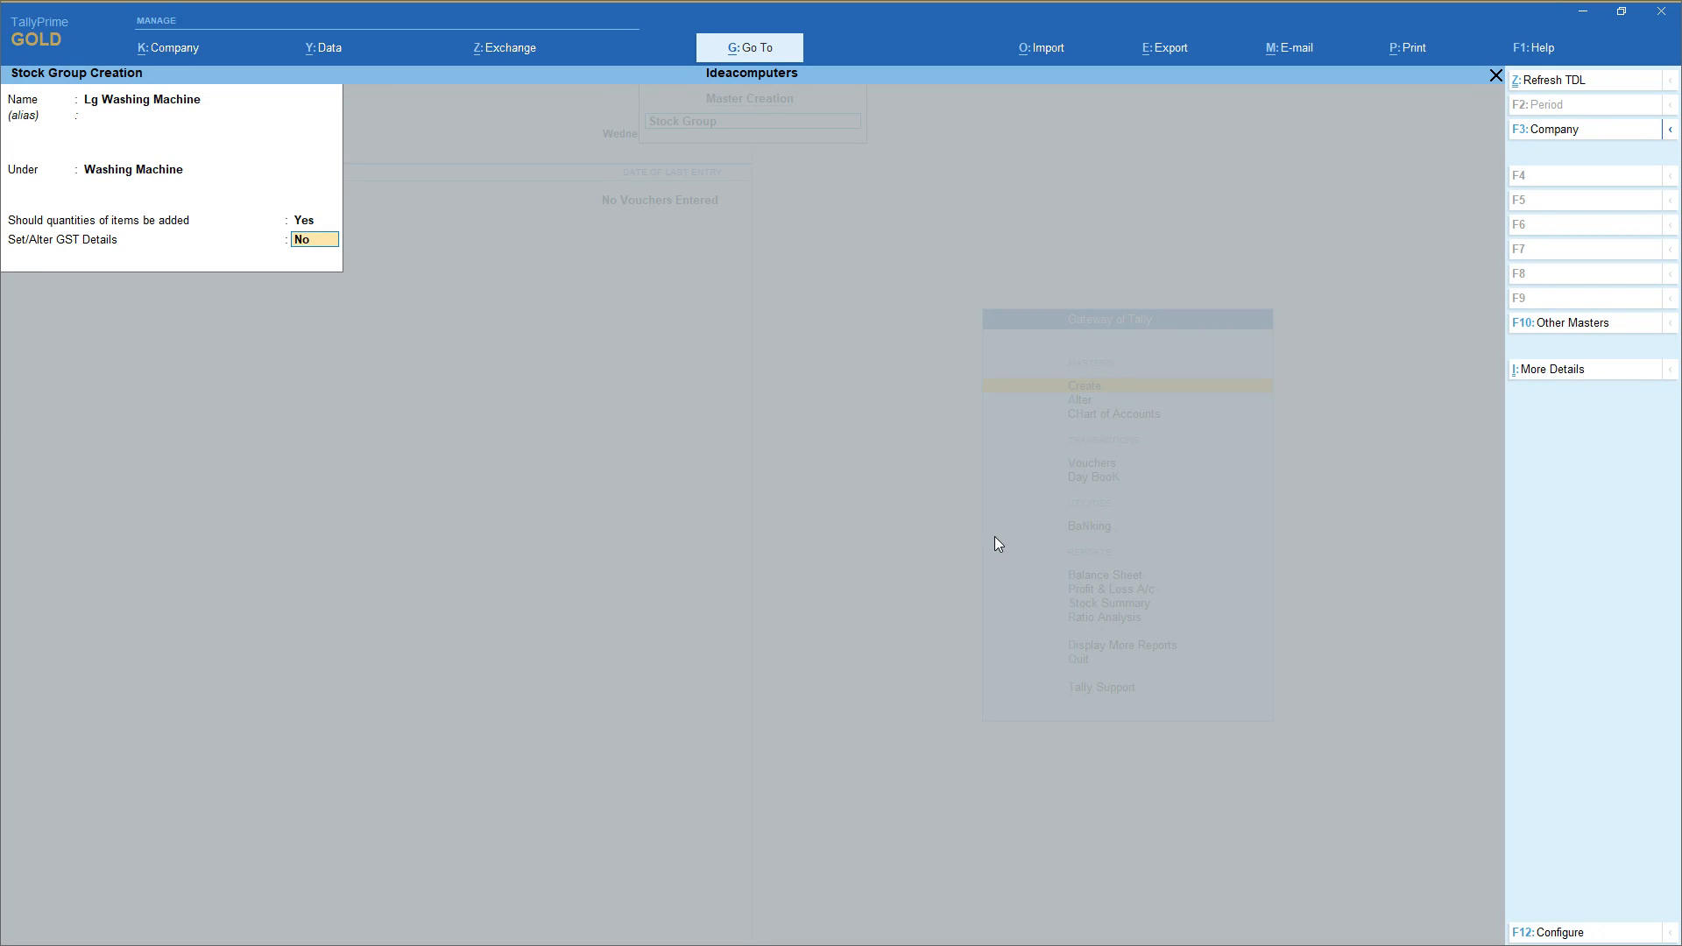
key(Return)
key(Return)
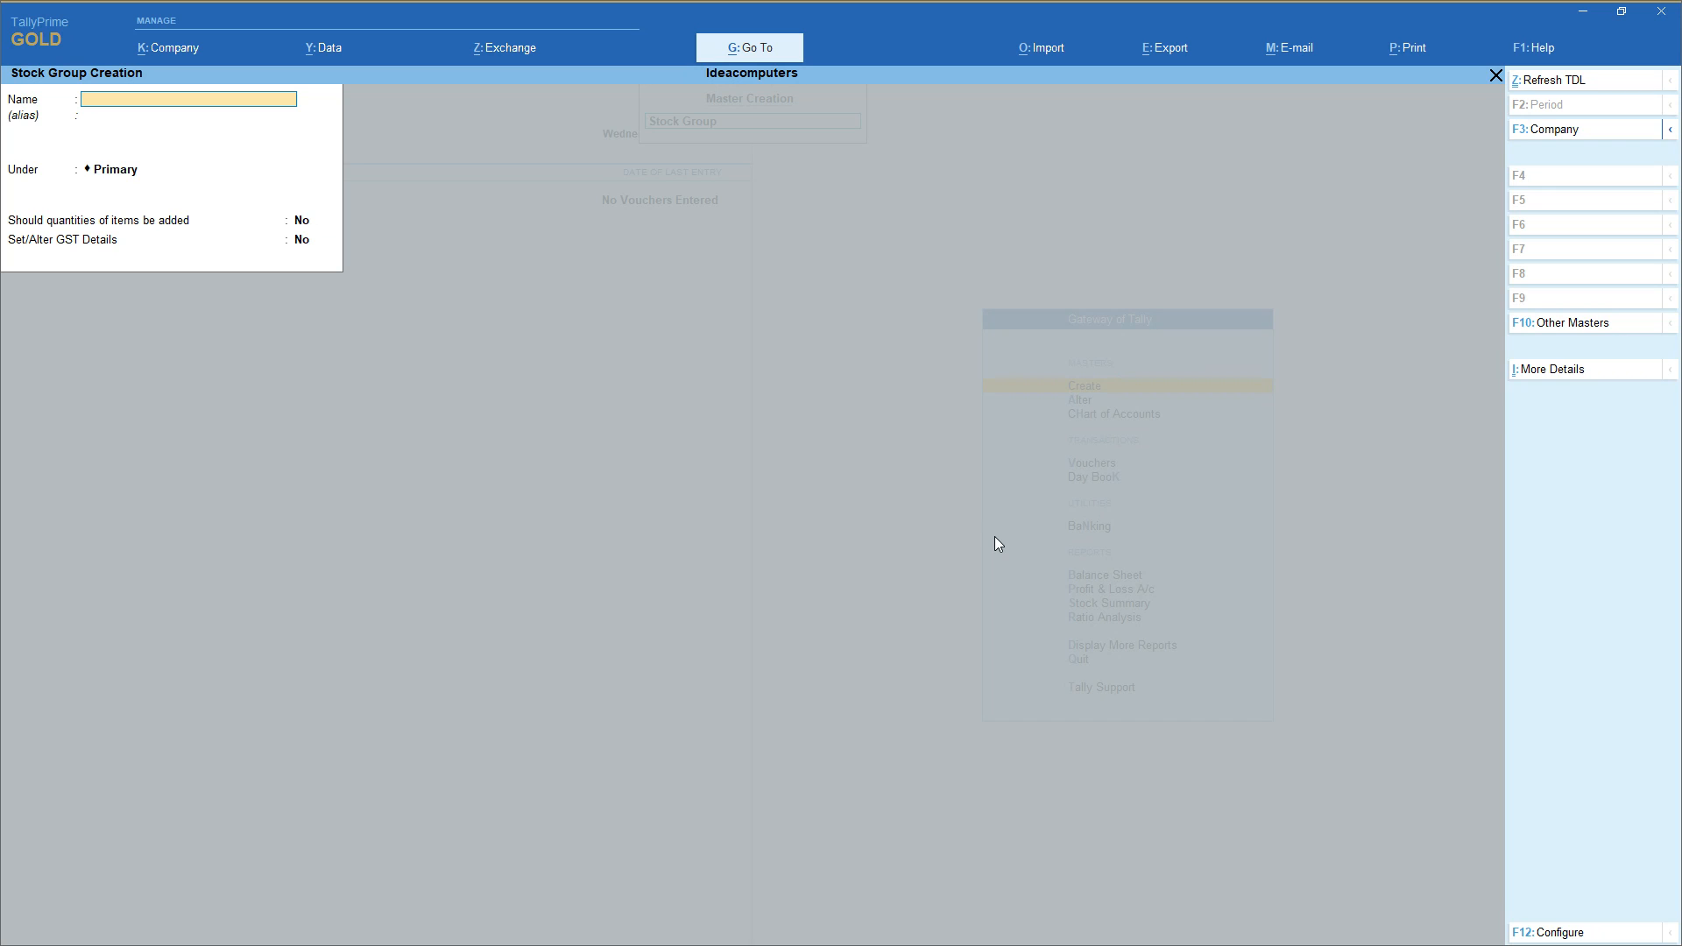
key(Escape)
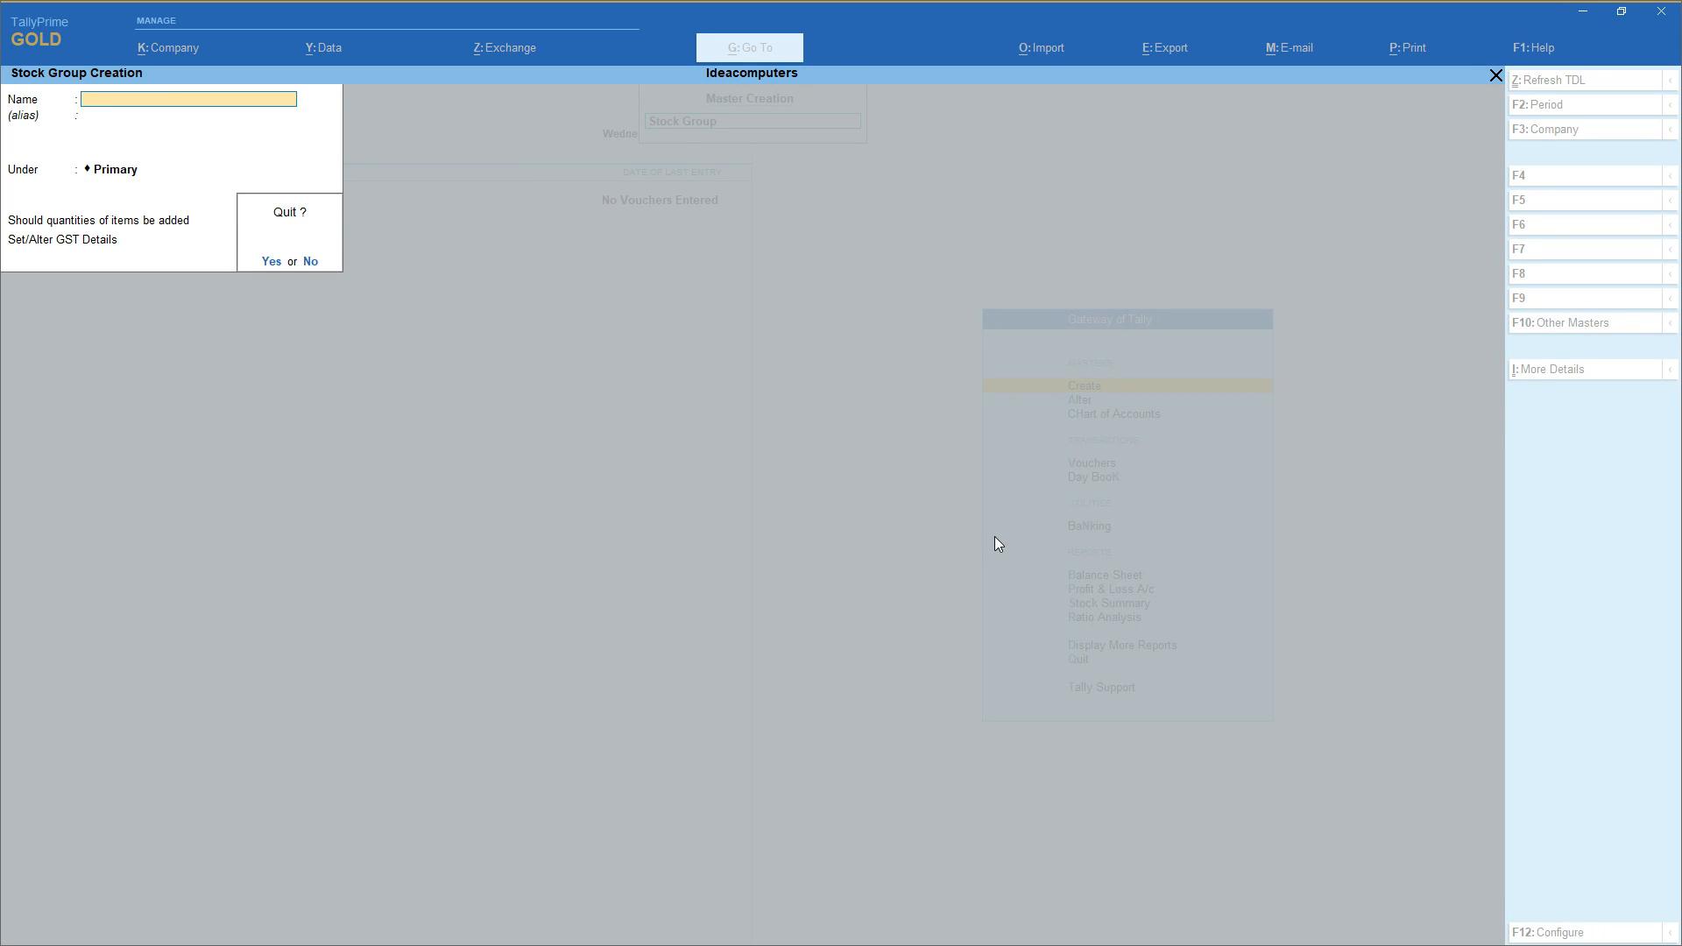
key(Return)
Create a simple unit with symbol nos, formal name Numbers, UQC NOS-NUMBERS and 0 decimal places
key(Down)
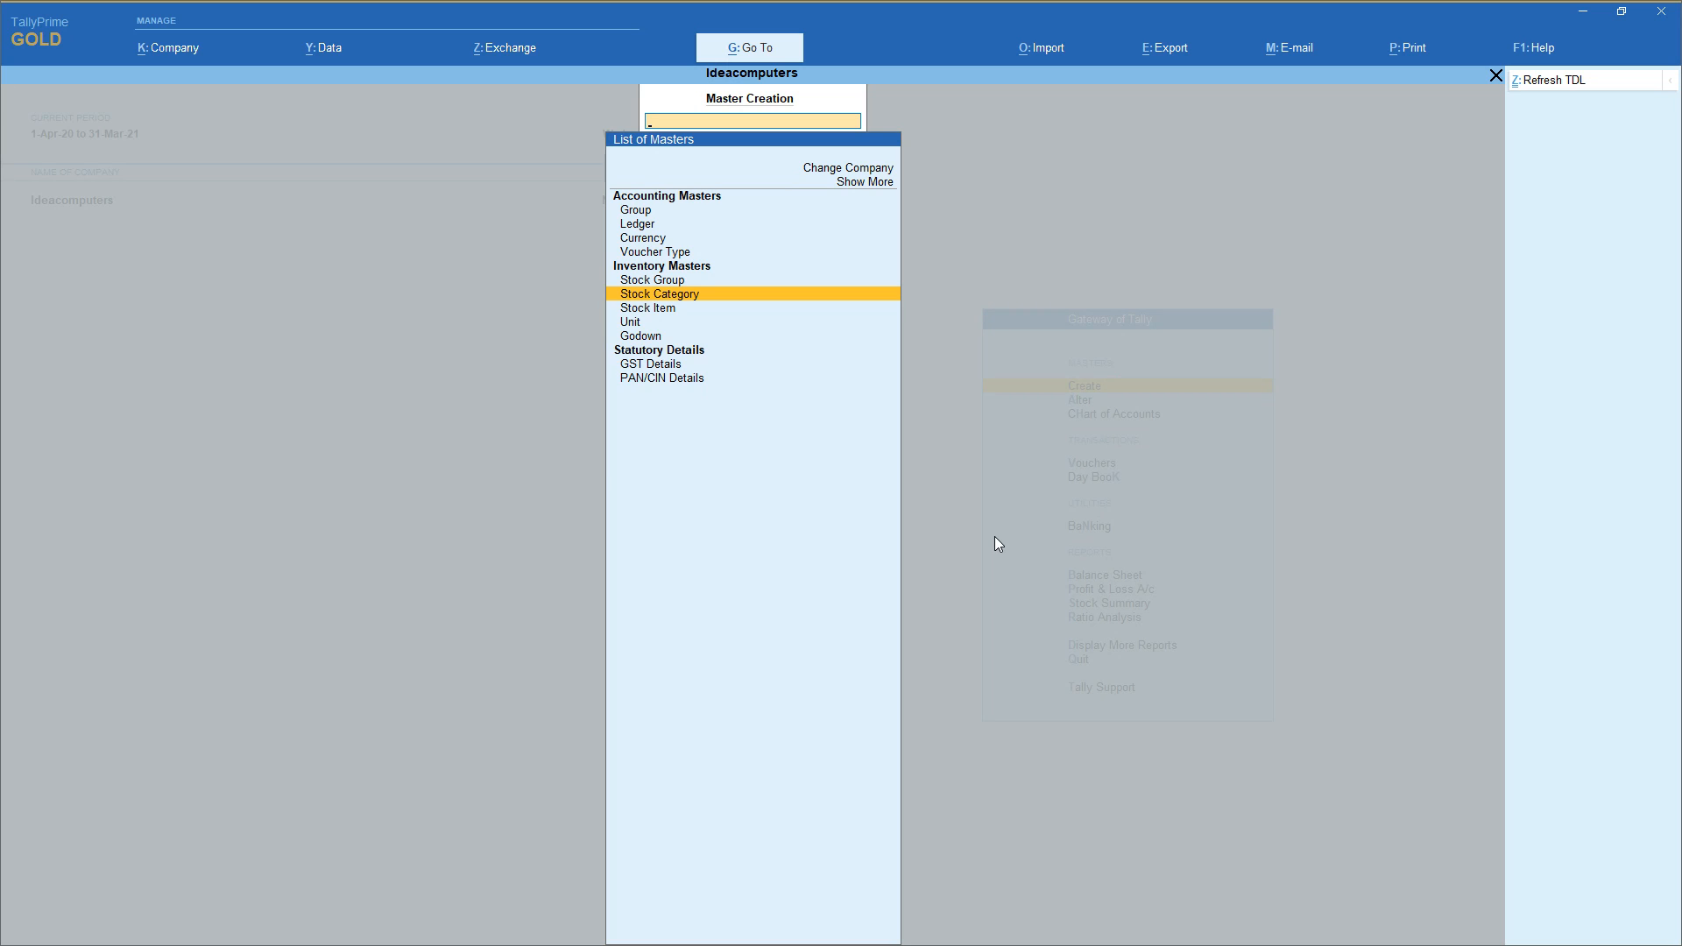
key(Down)
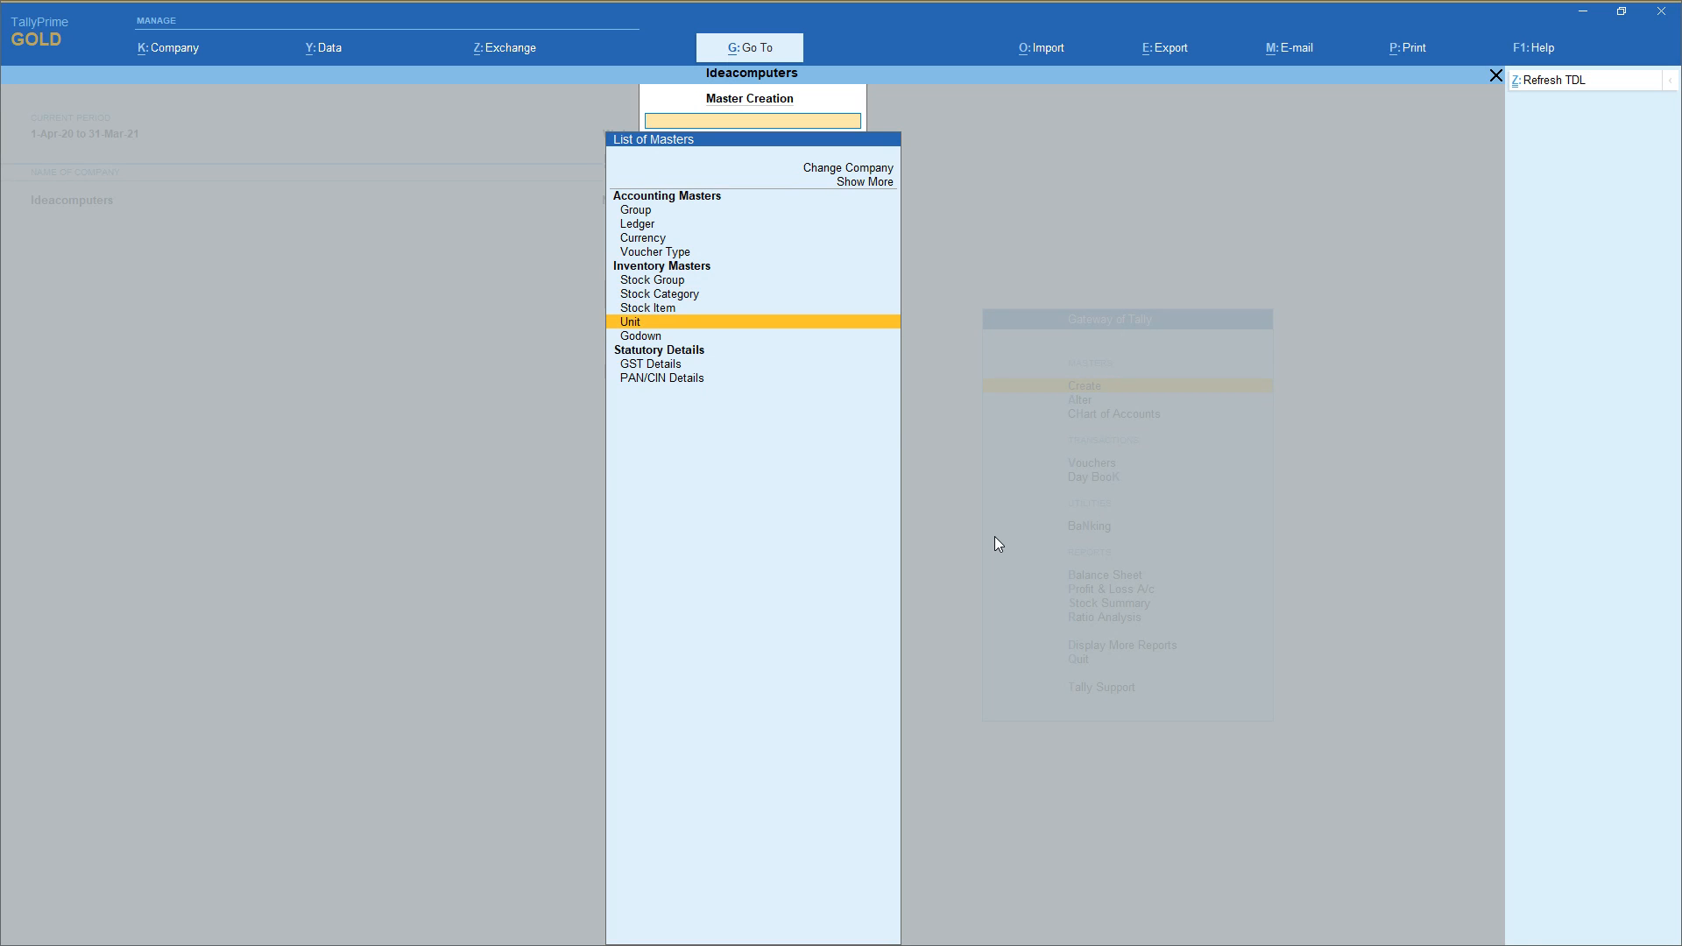
key(Up)
key(Down)
key(Return)
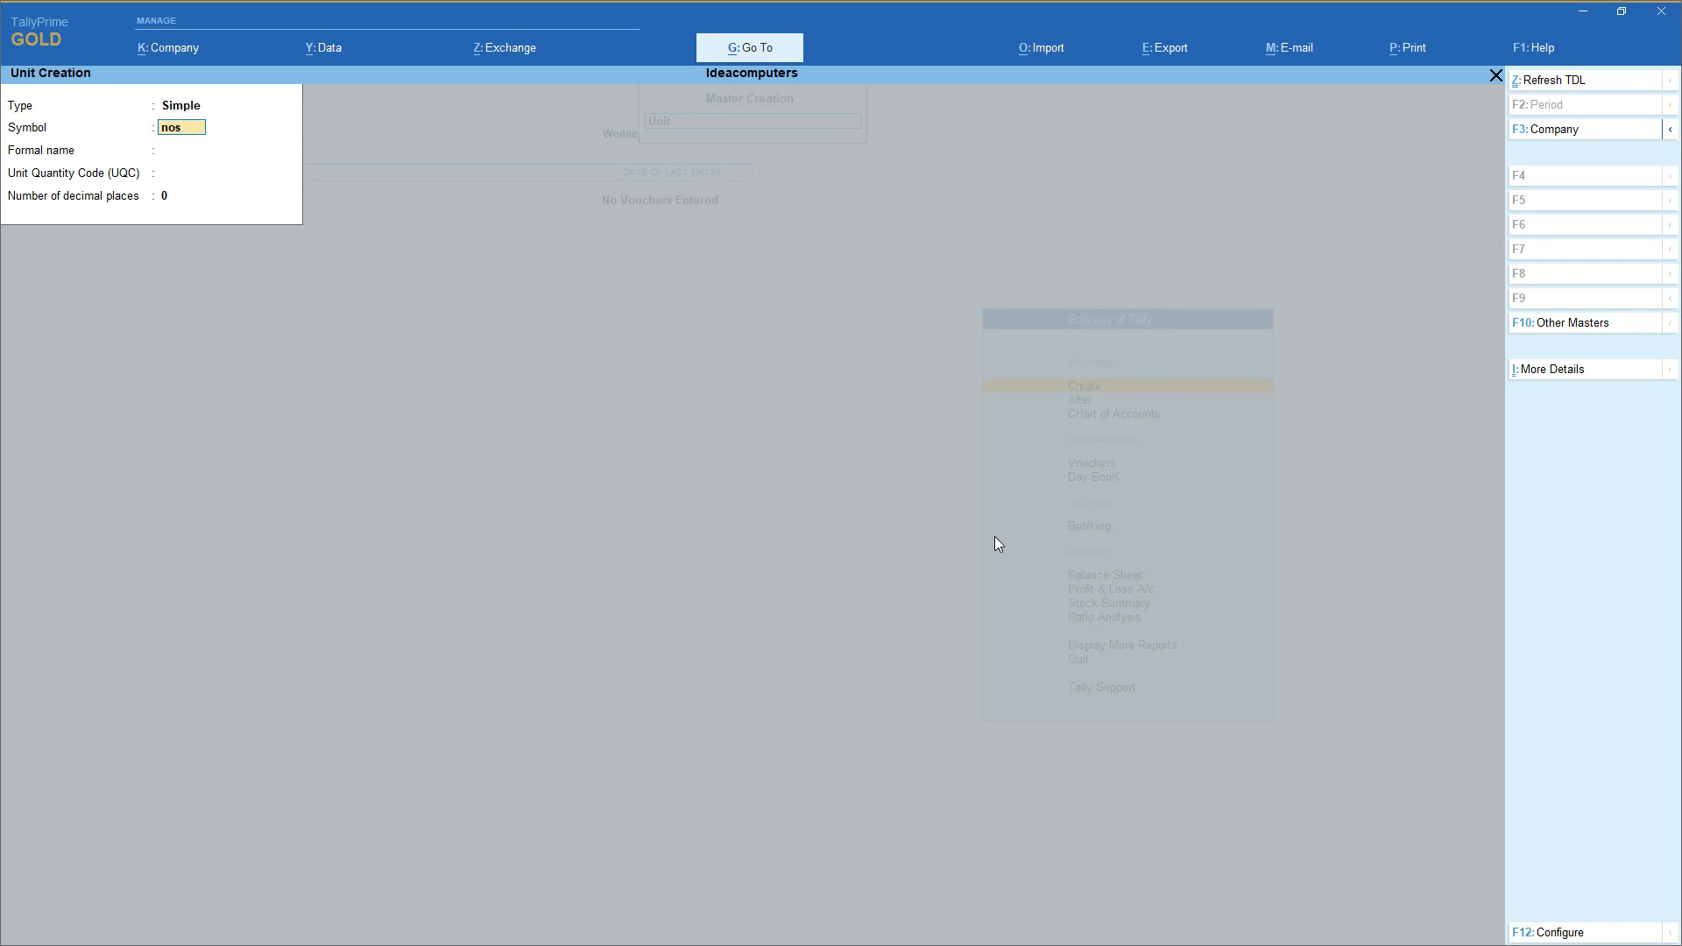
key(Return)
text(Numbers)
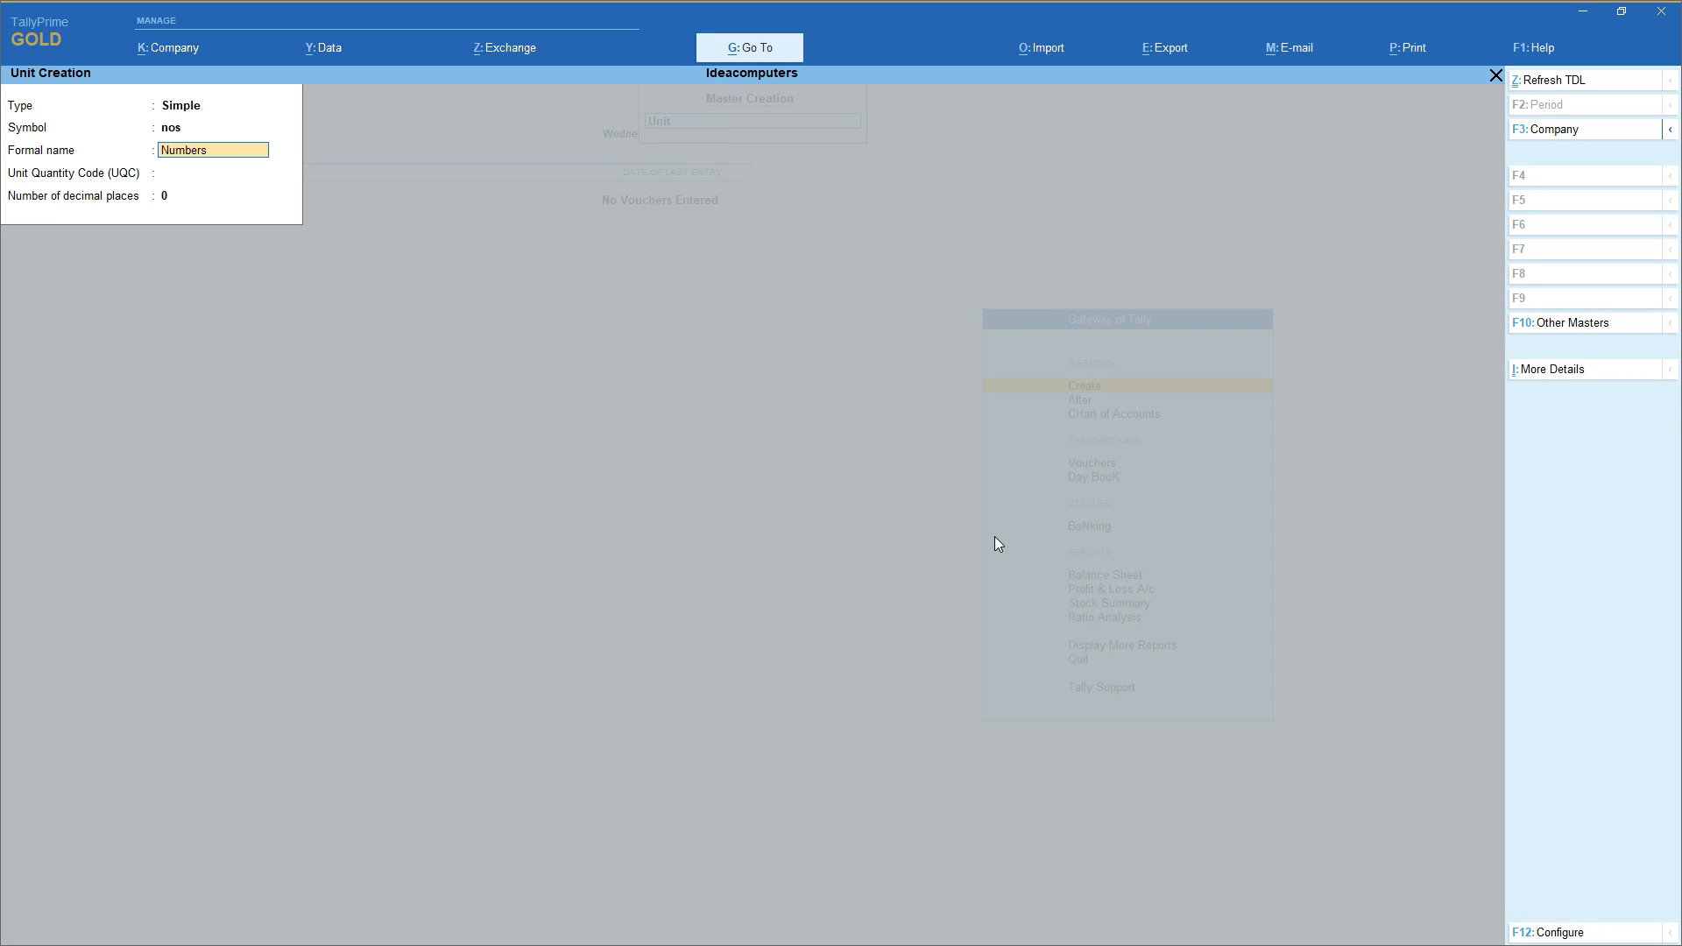
key(Return)
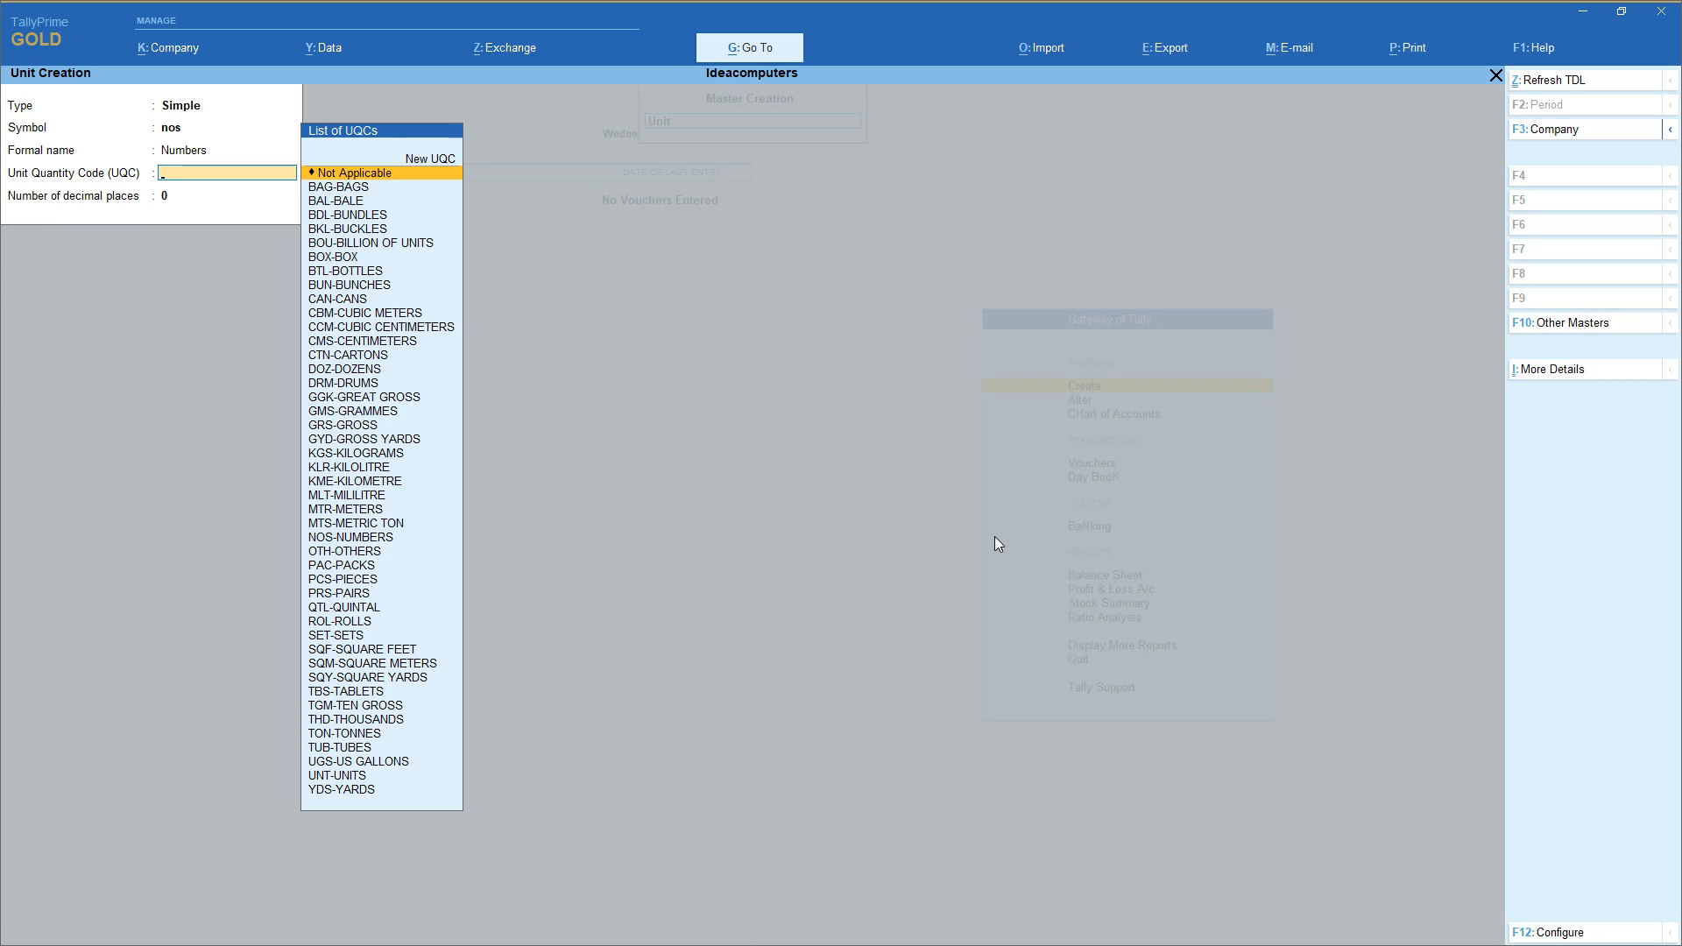
text(nos)
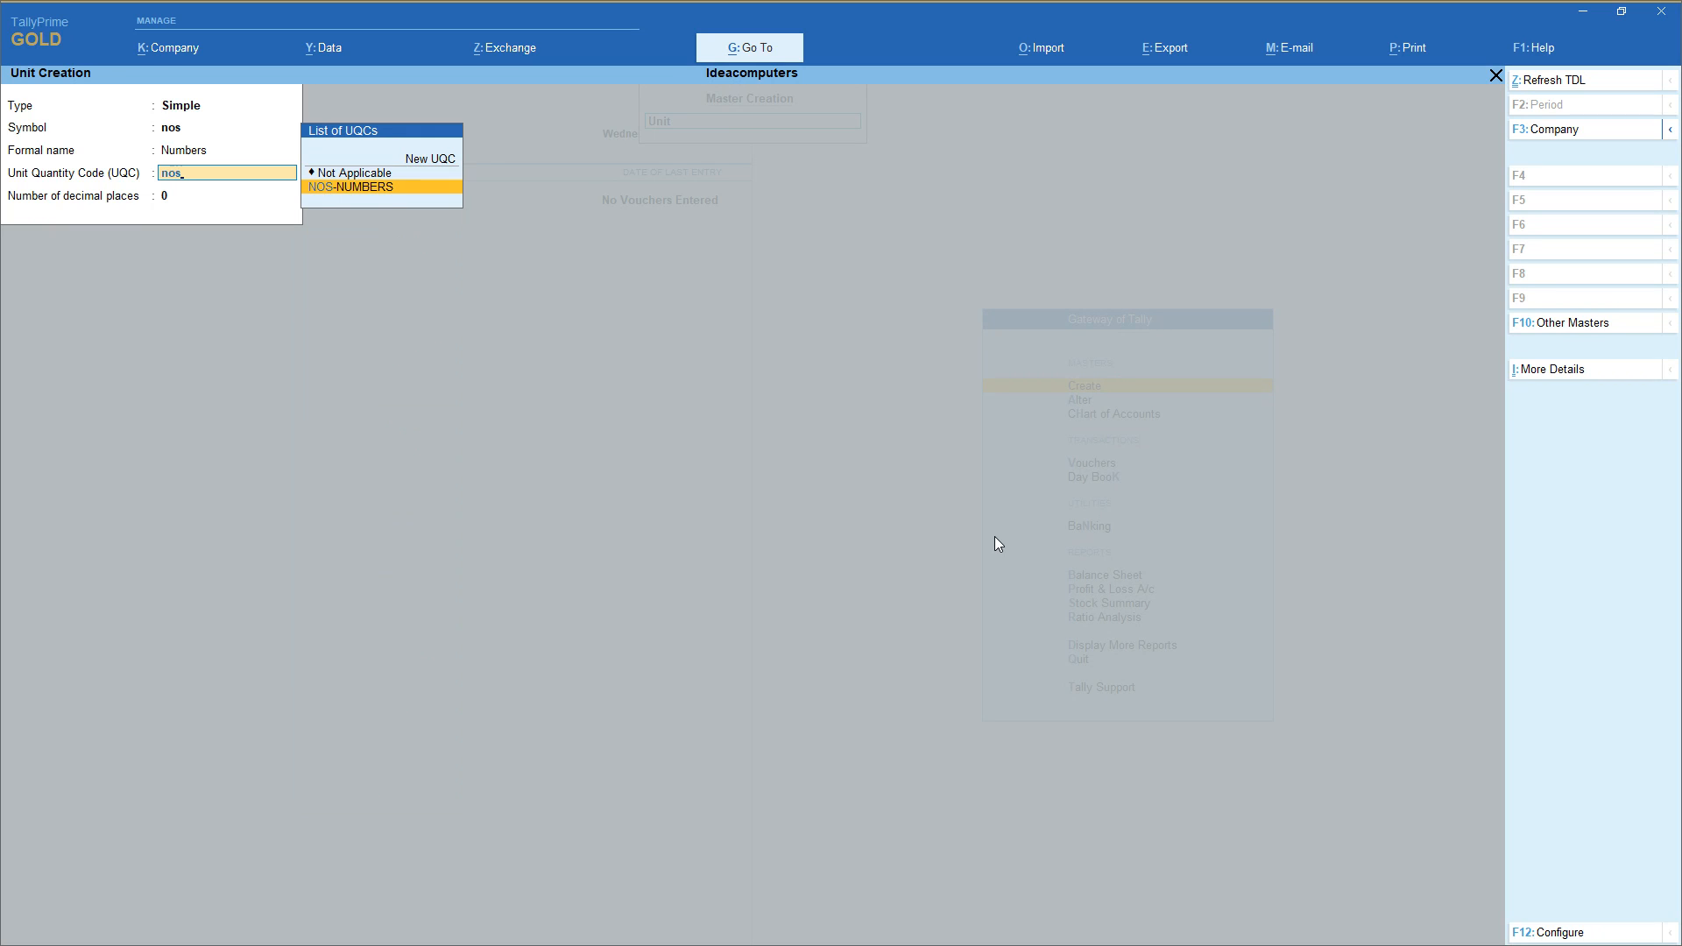
key(Return)
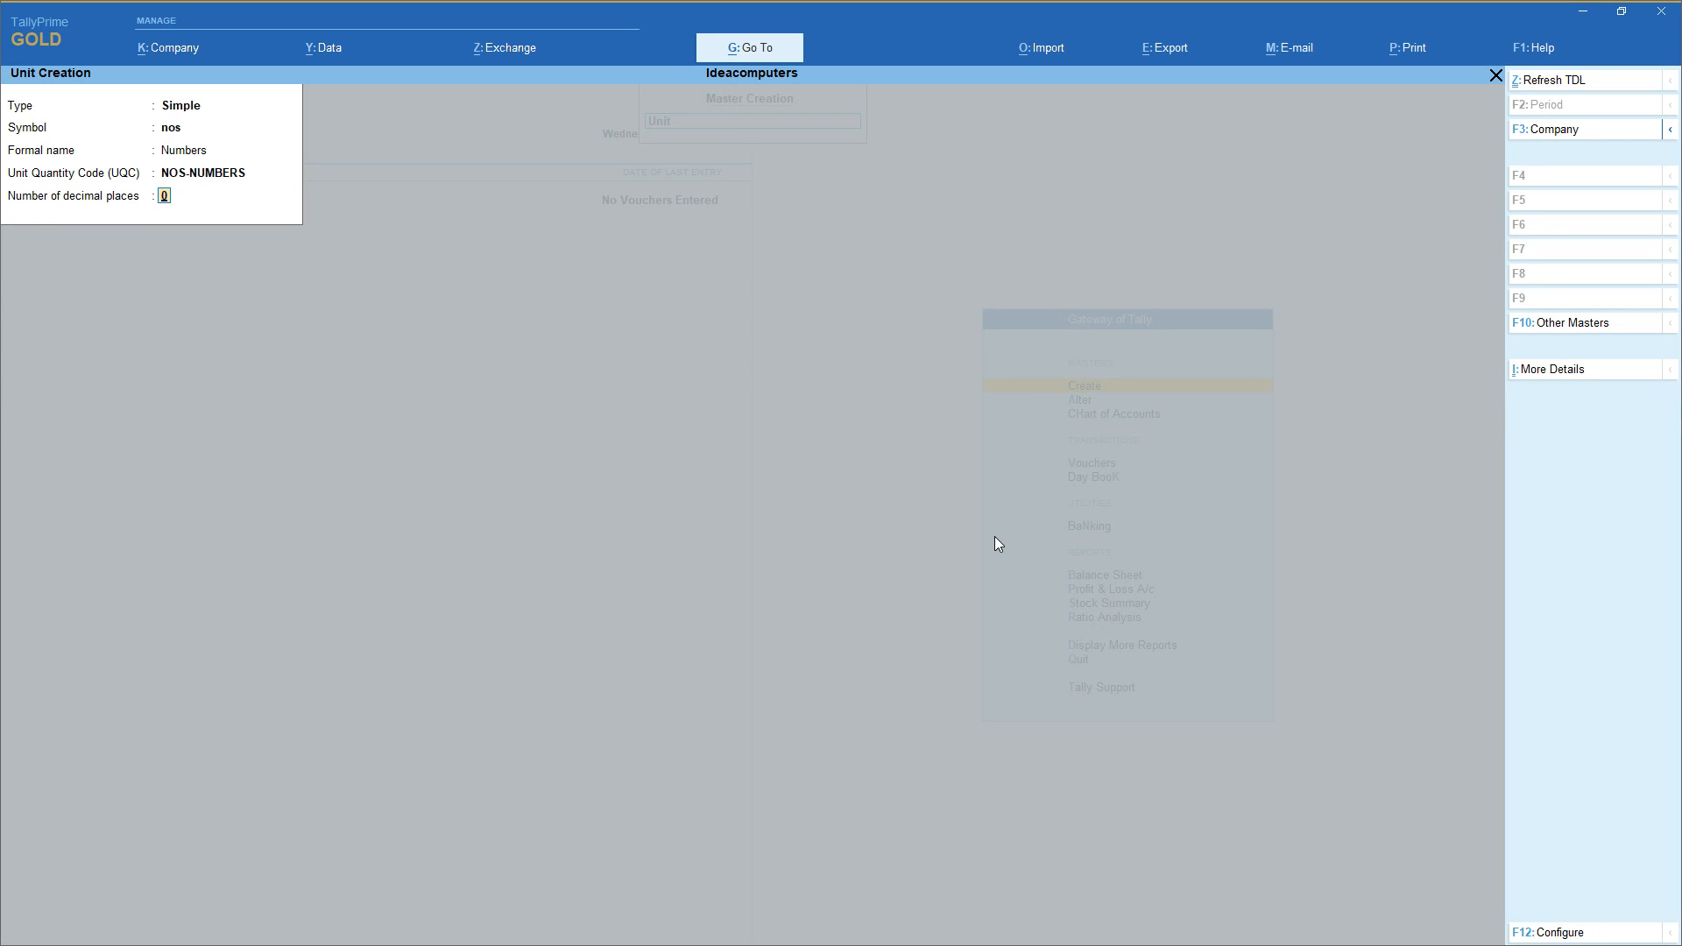
key(Return)
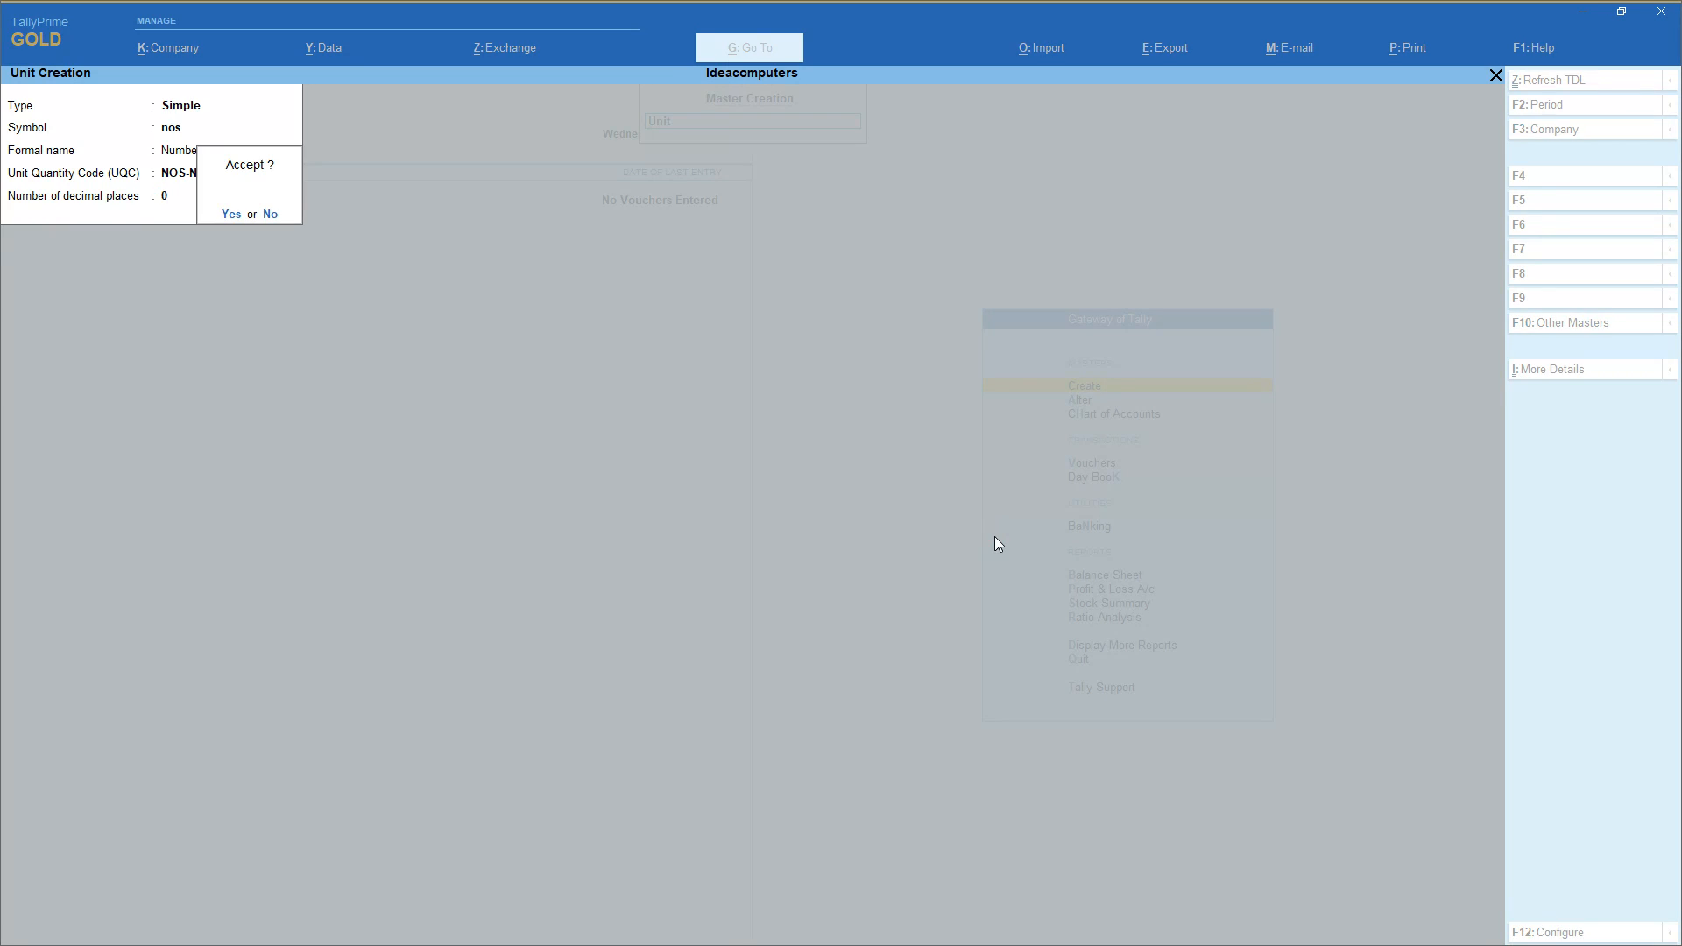
key(Return)
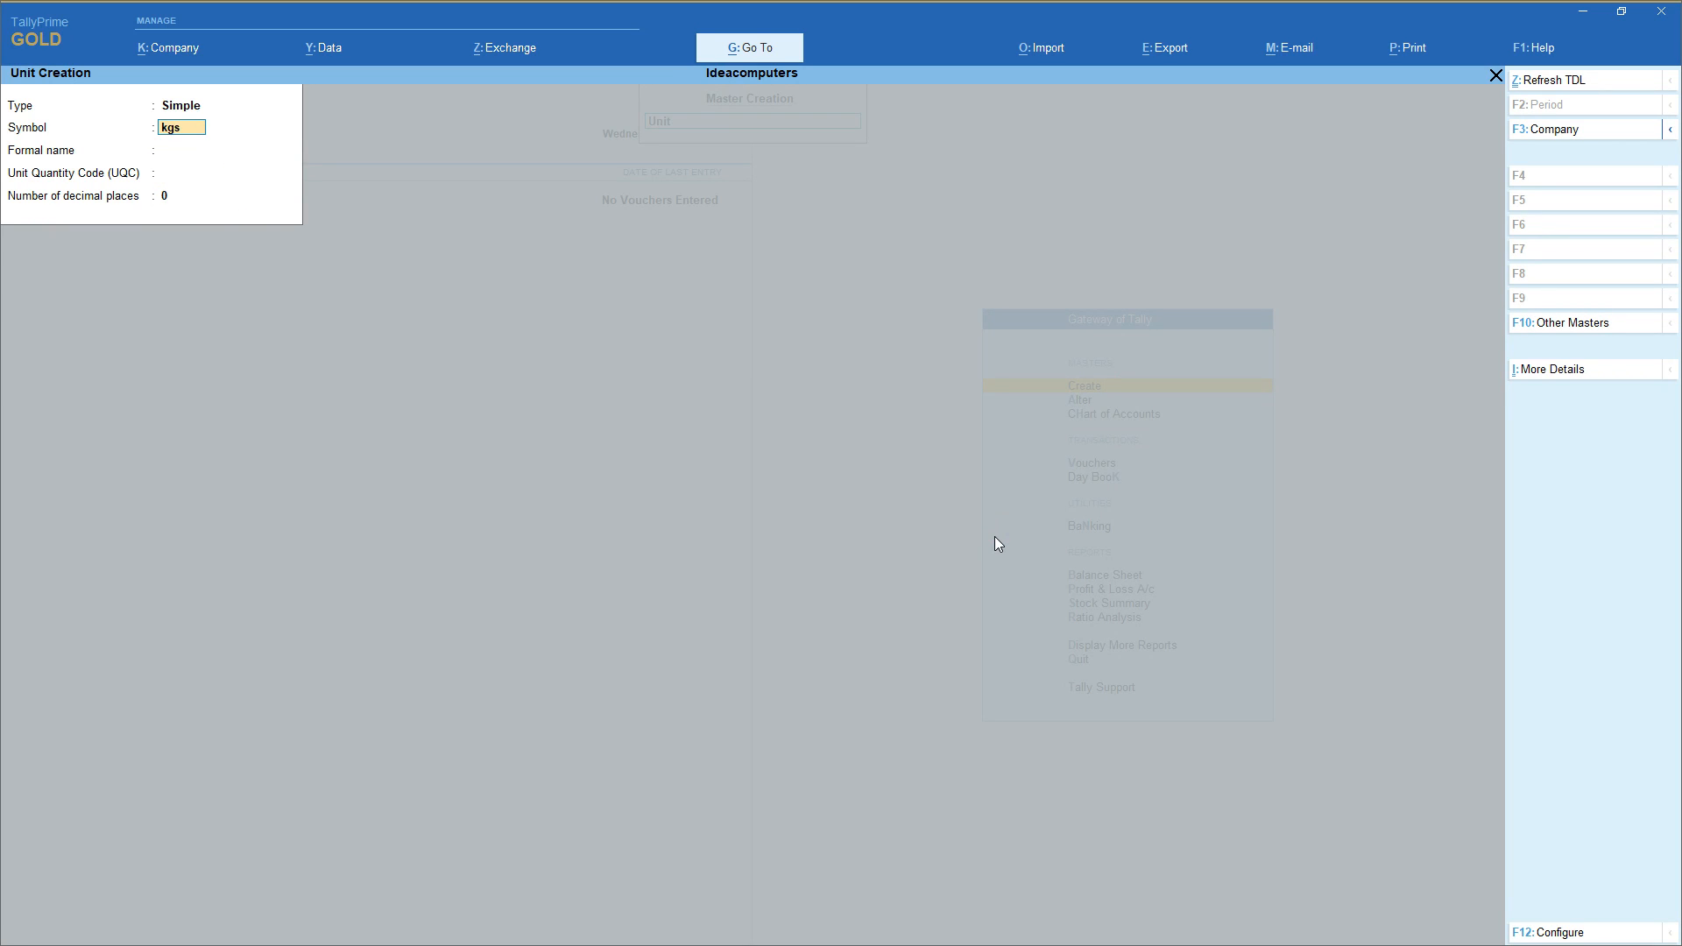
Create a simple unit kgs with formal name Killogramms, UQC KGS-KILOGRAMS and 3 decimal places, and leave unit creation
key(Return)
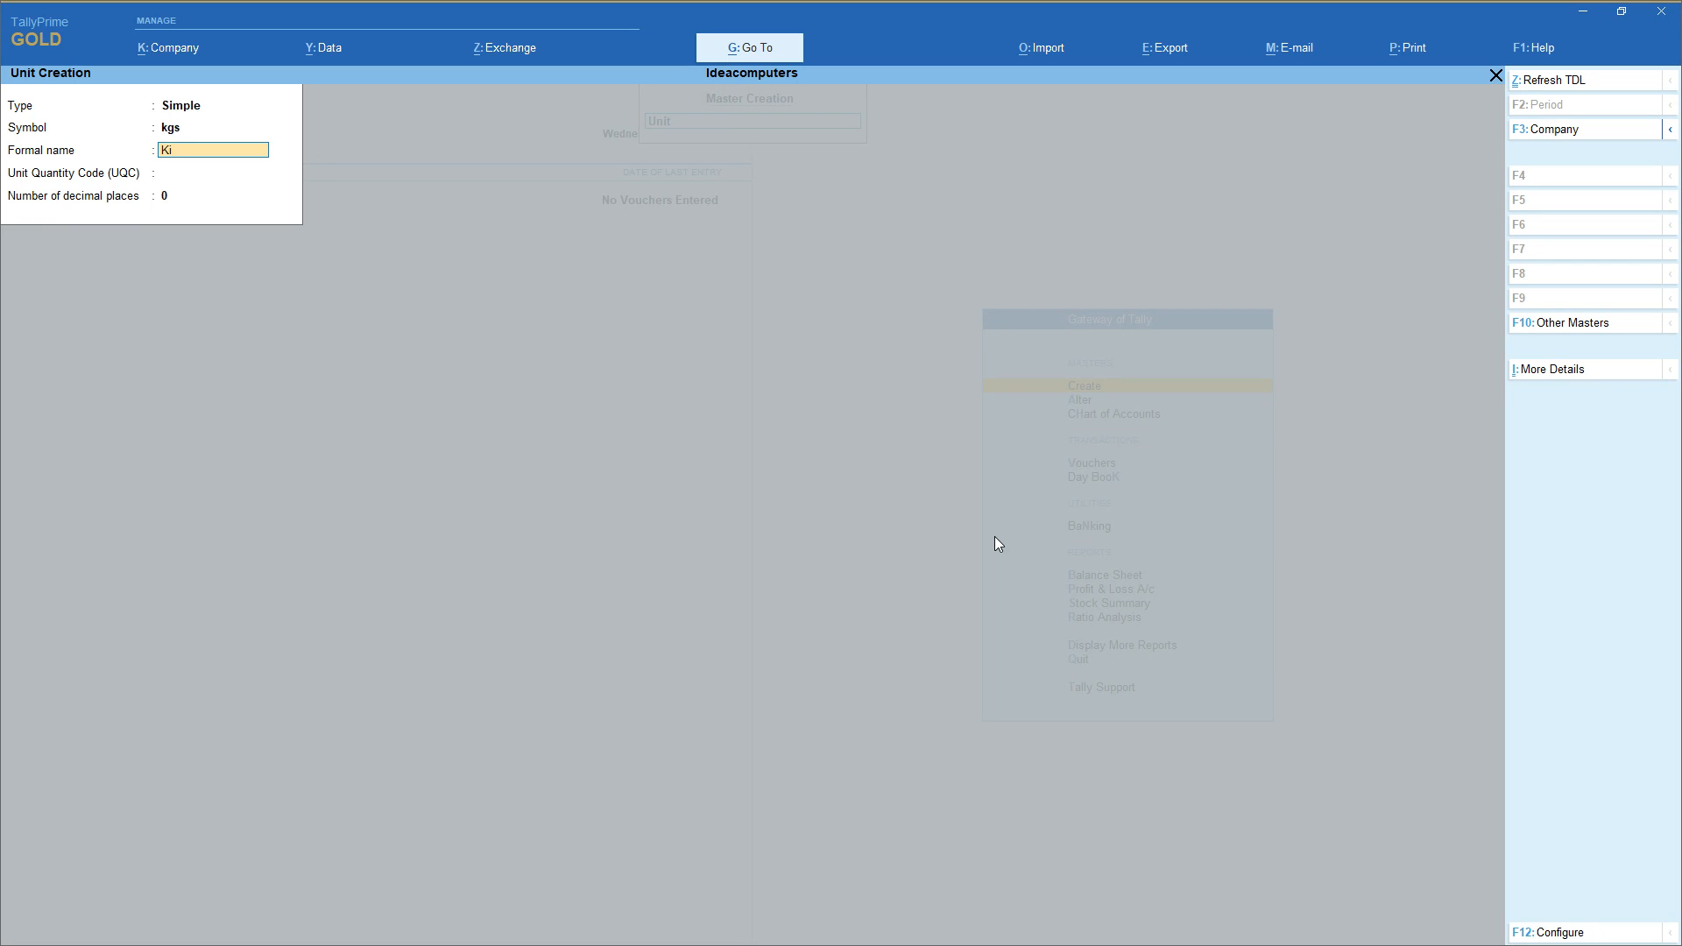
text(Killogramms)
key(Return)
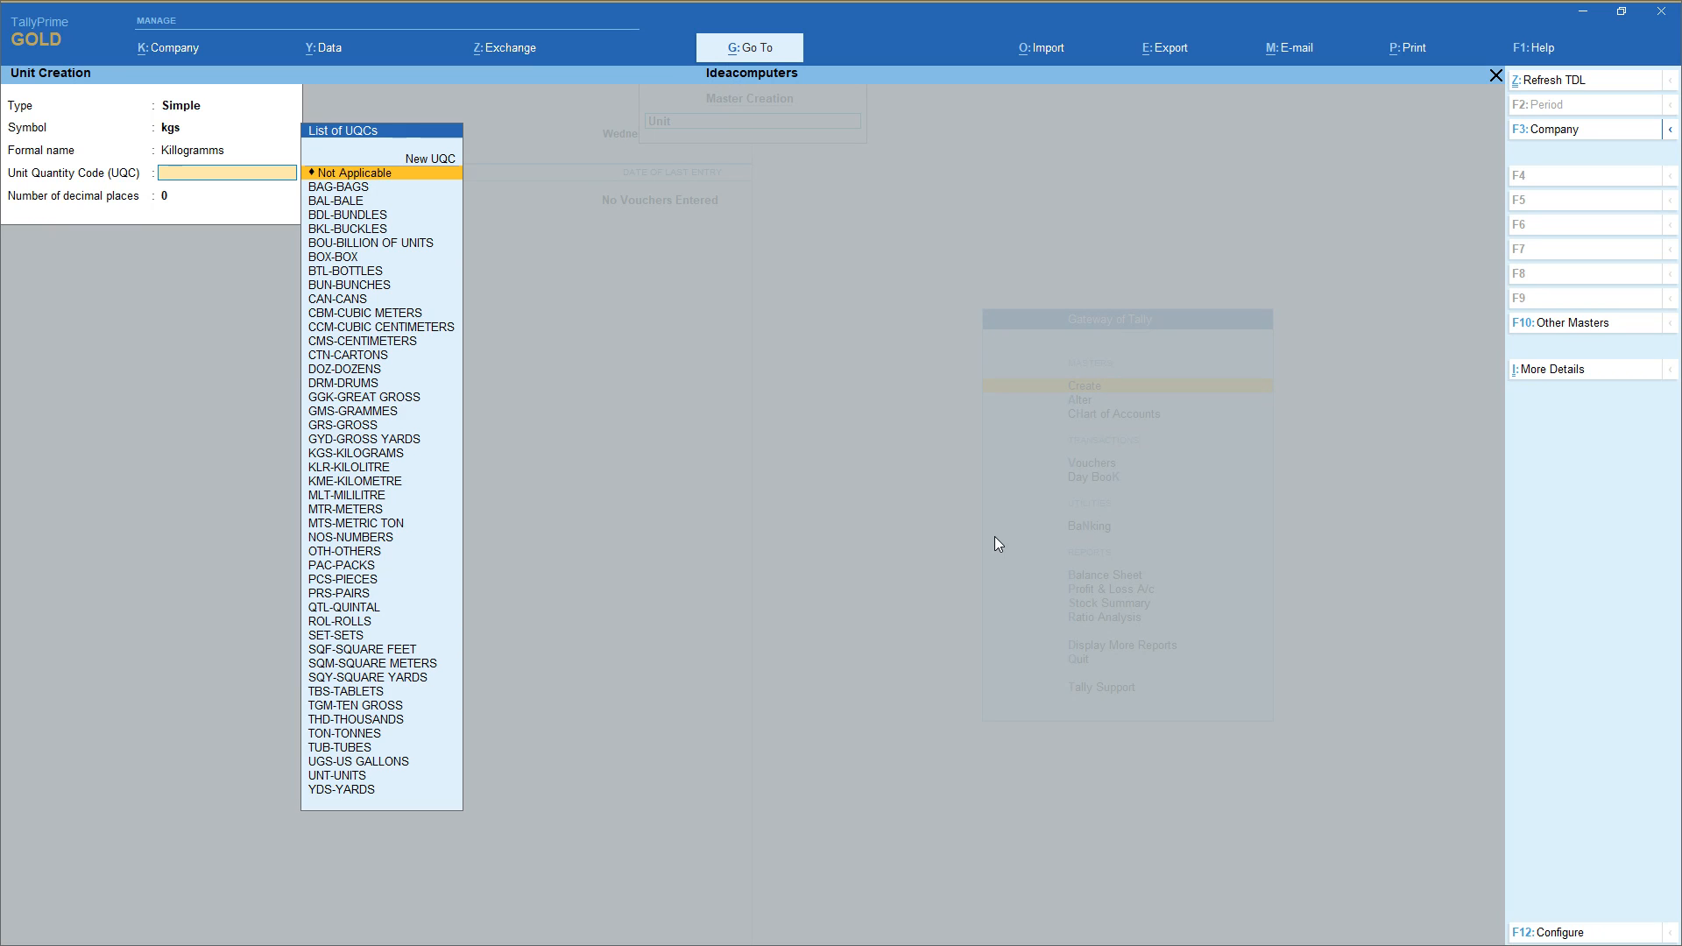
text(kg)
key(Return)
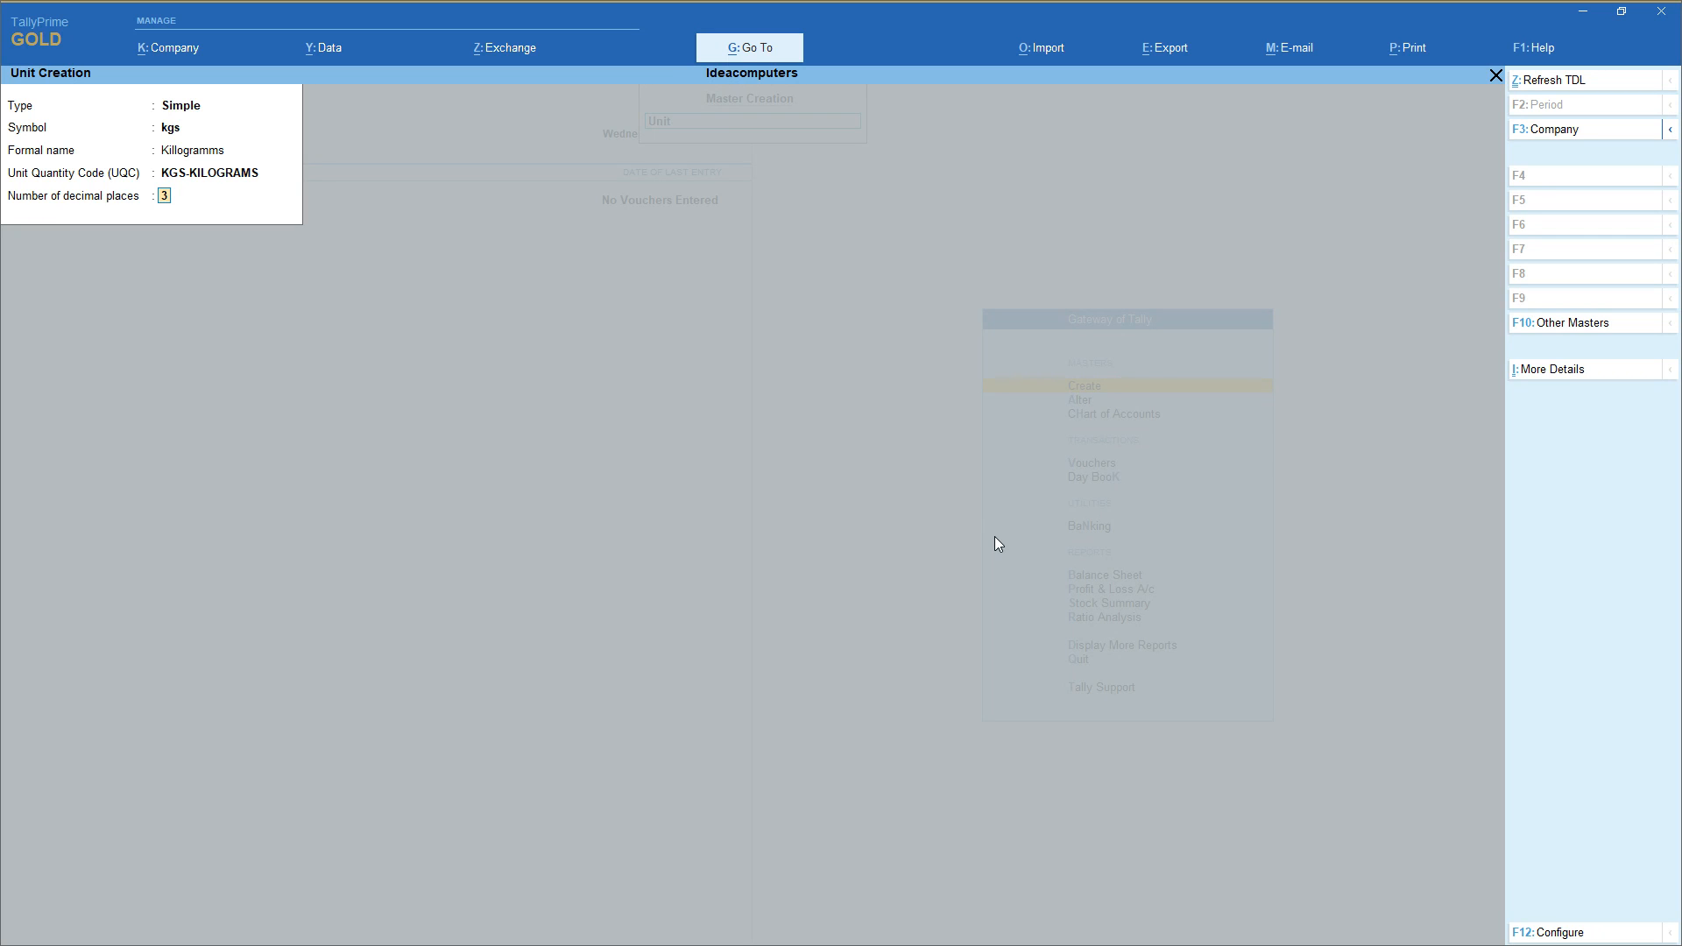
key(Return)
key(Return)
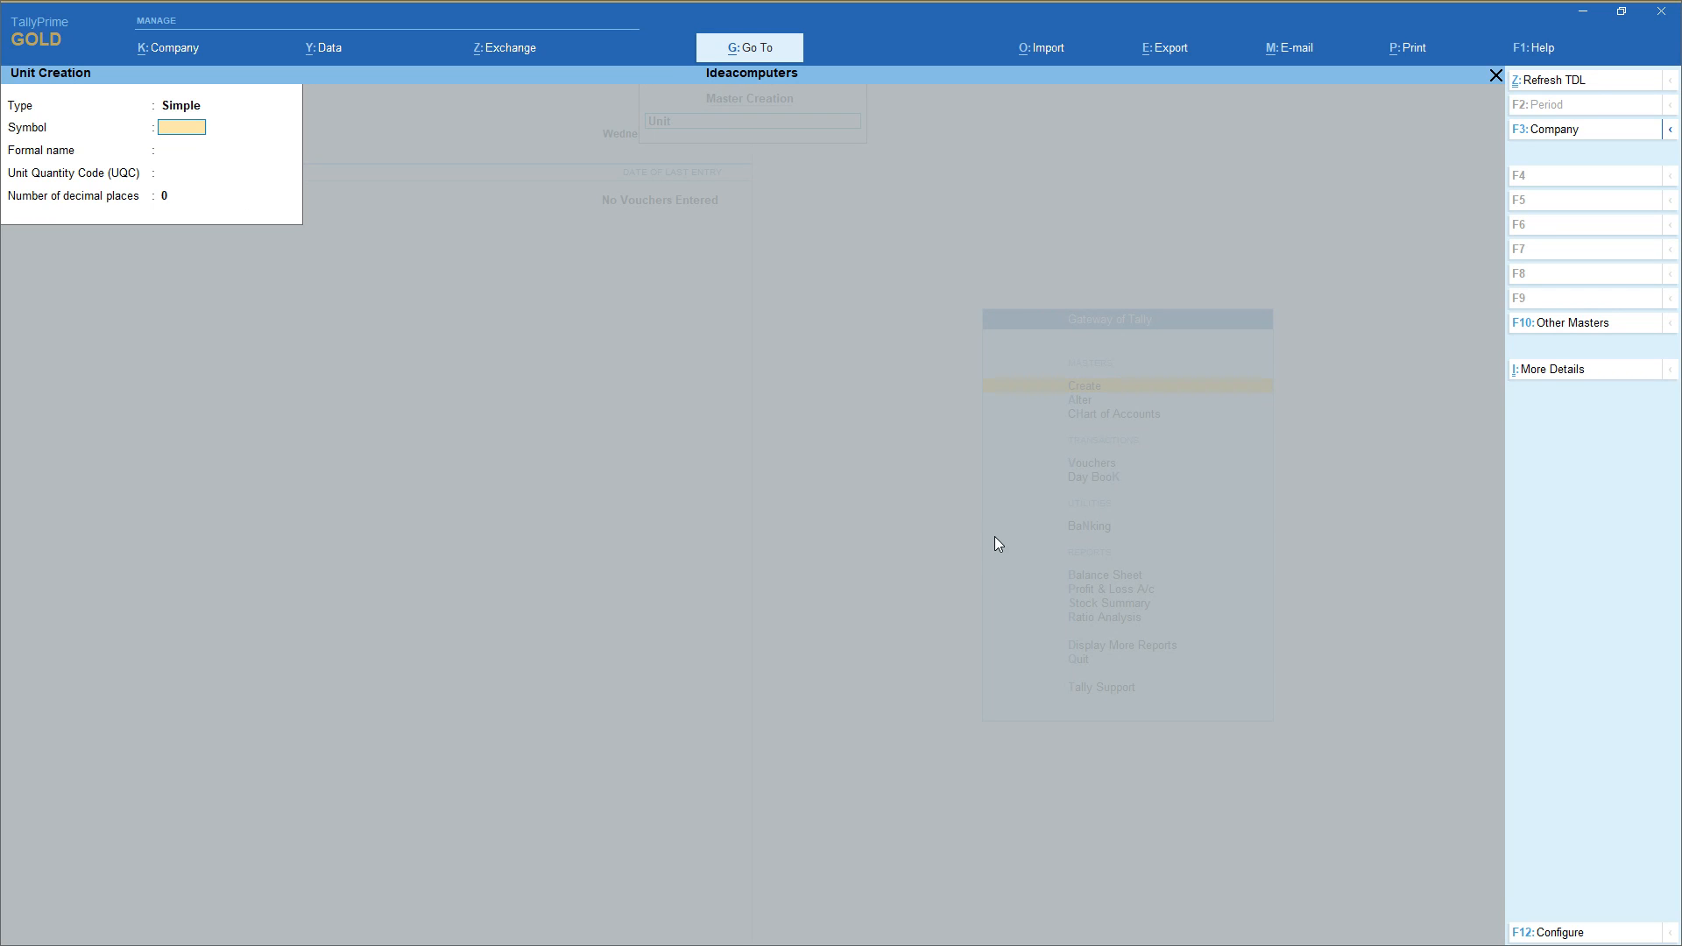
key(Escape)
key(Return)
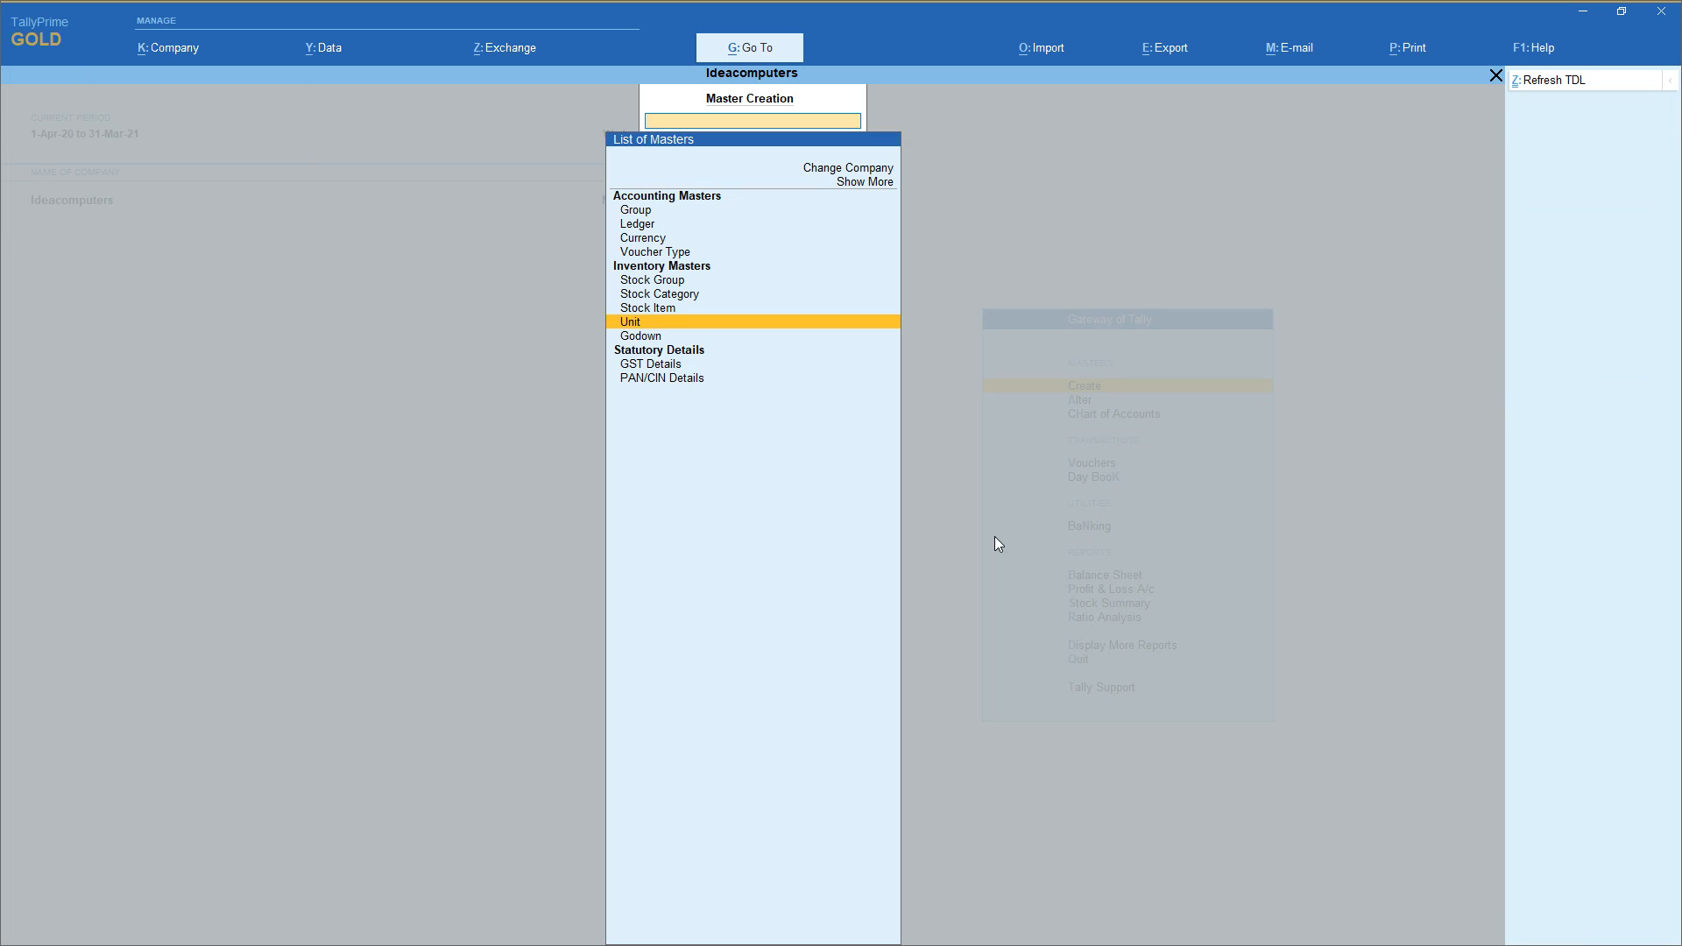
Create a new godown named Stores under Primary
key(Down)
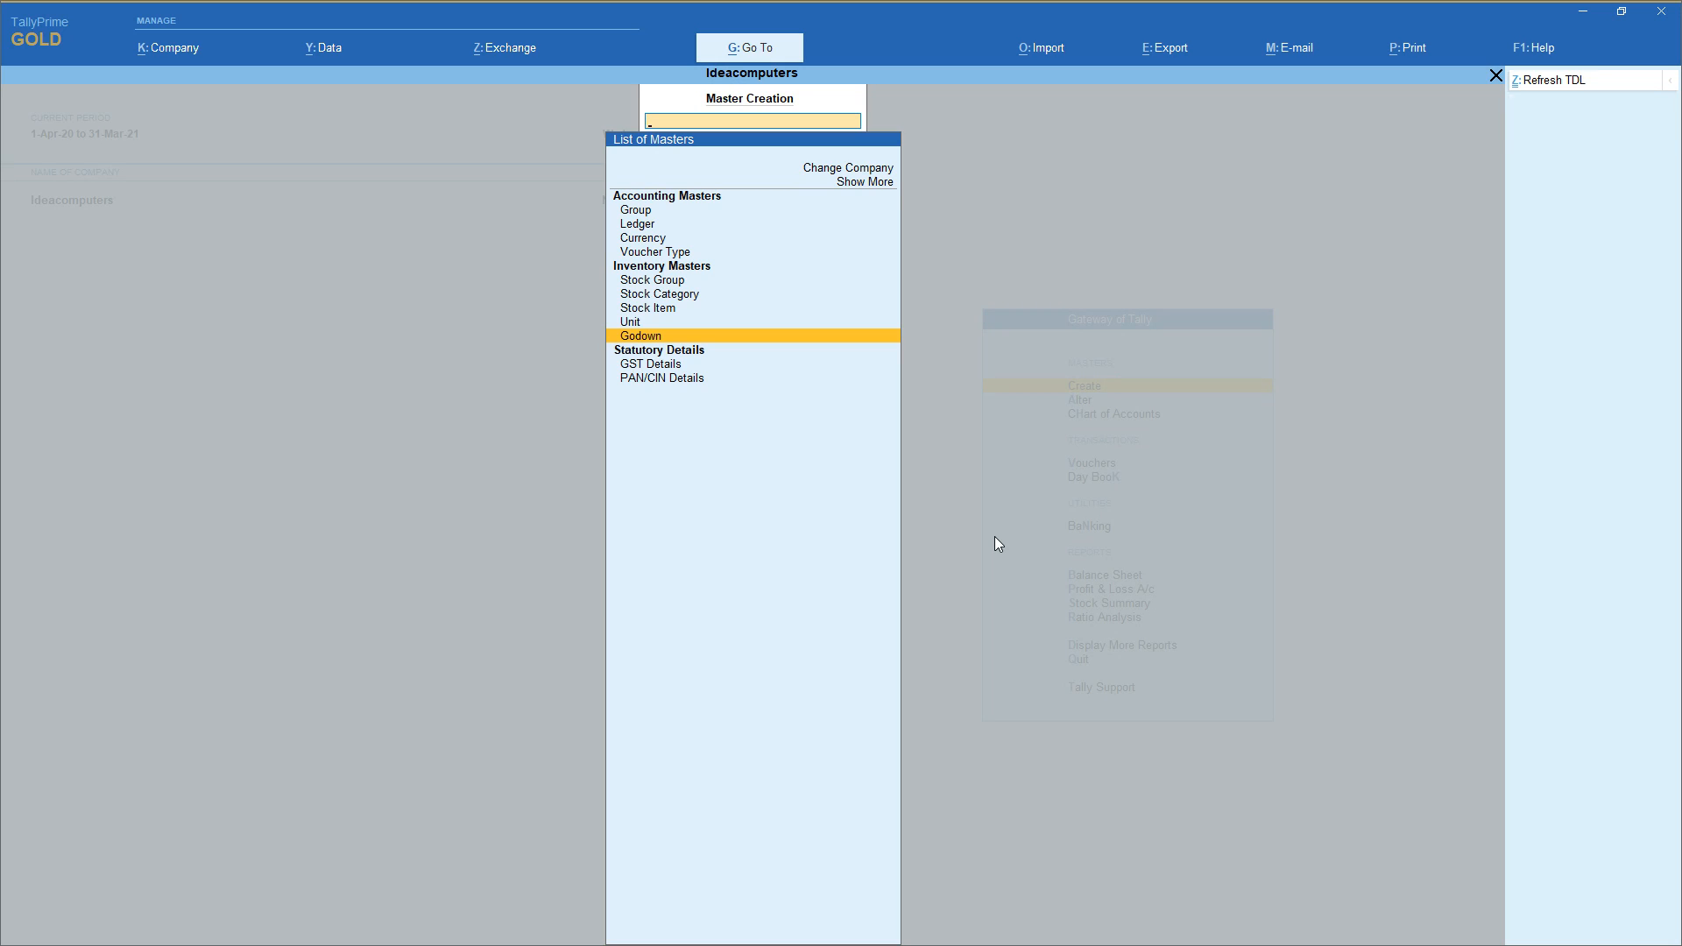
key(Return)
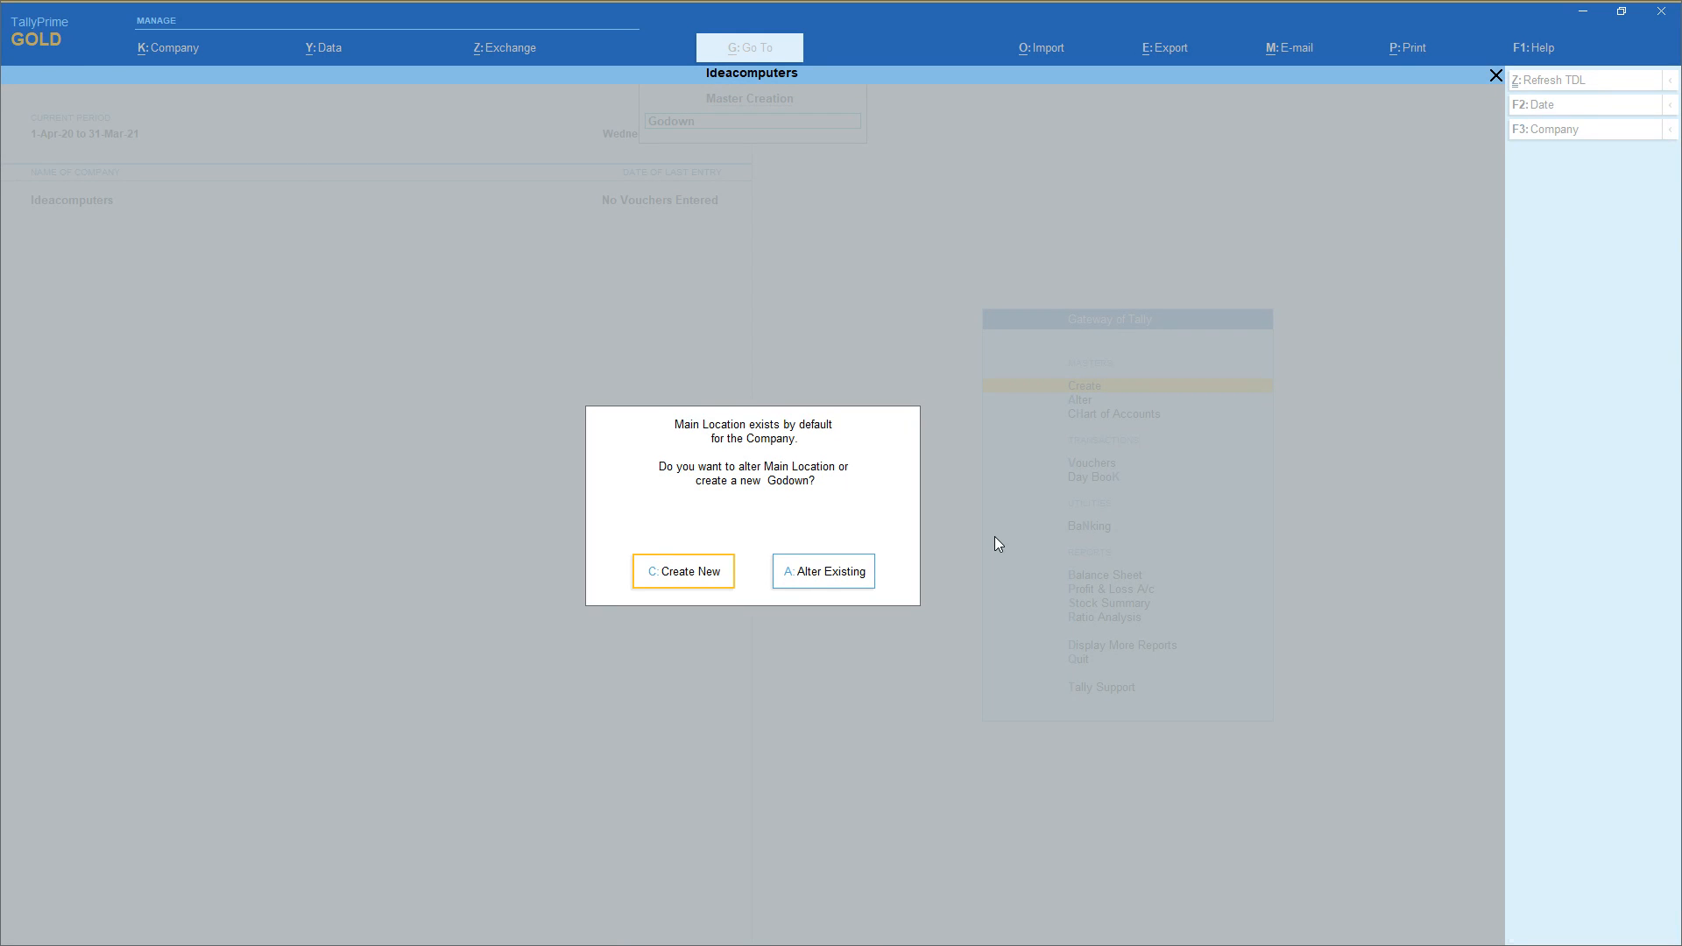
key(c)
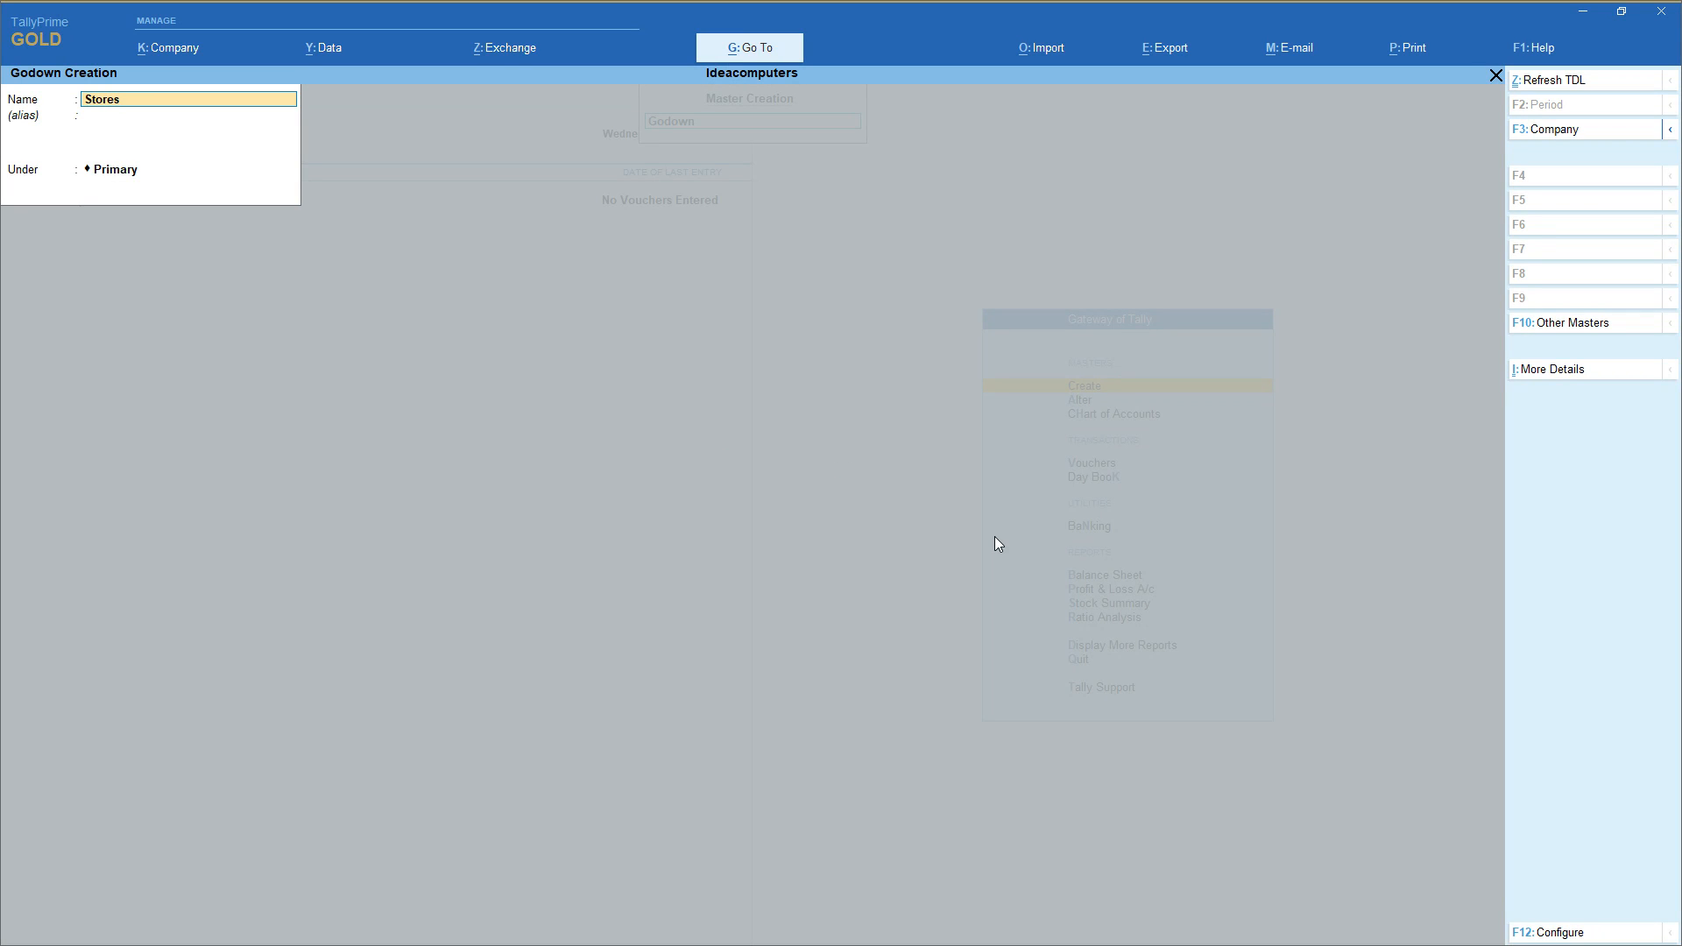
key(Return)
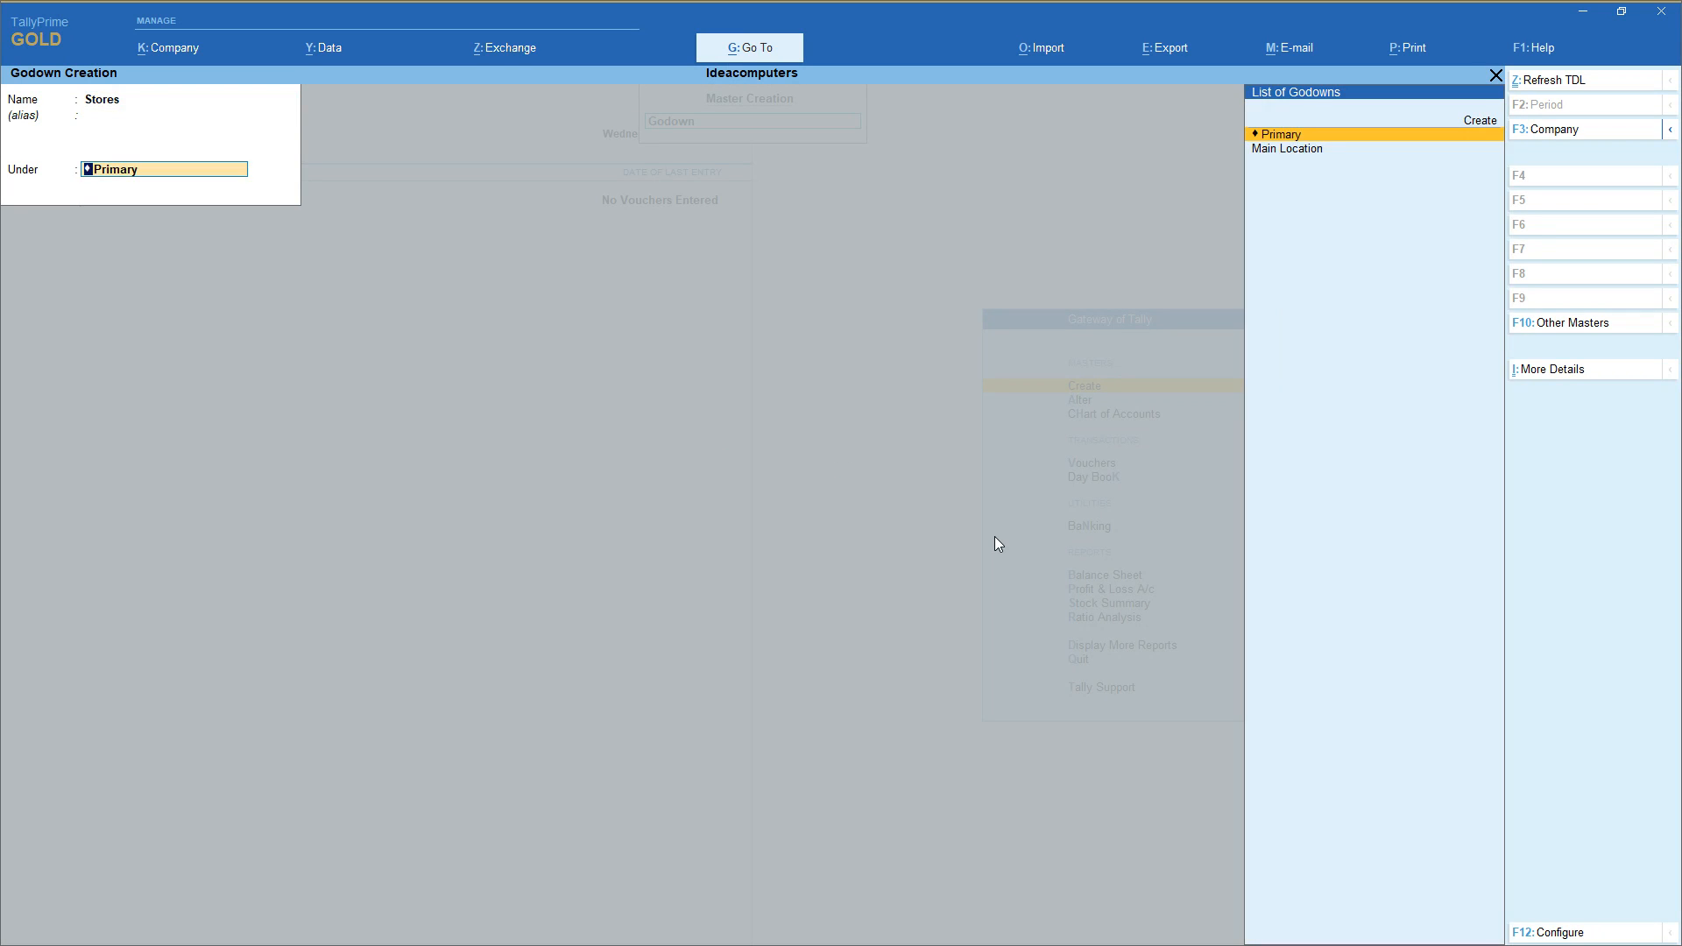
key(Return)
key(Return)
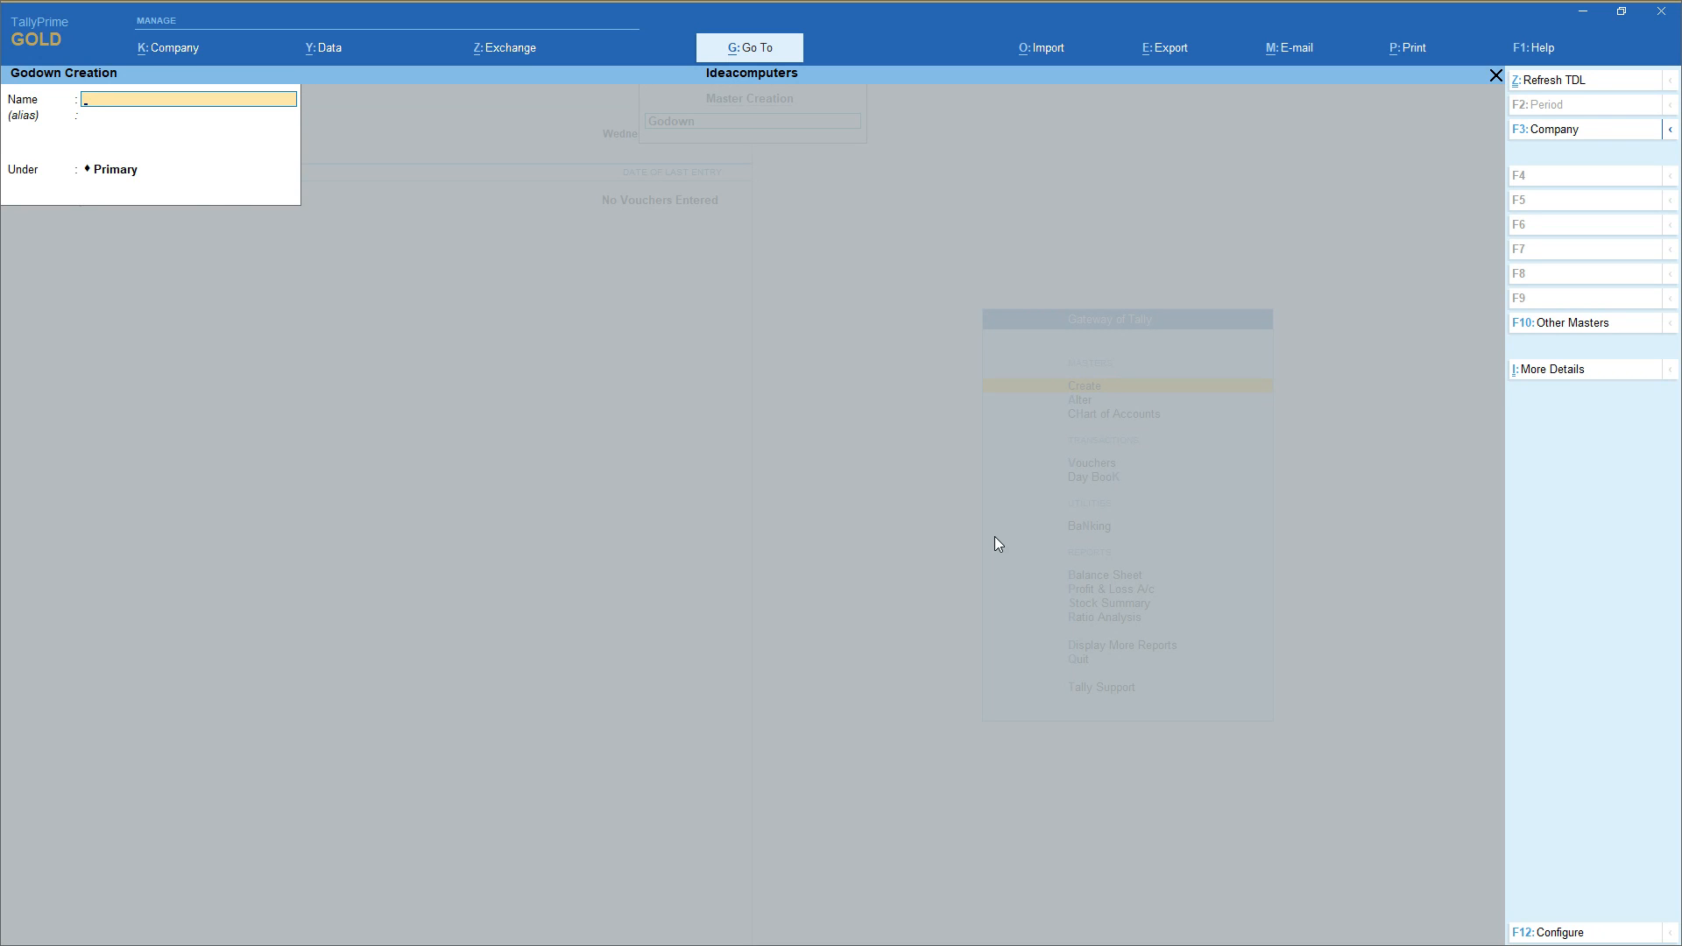
Leave godown creation and start a new stock item named 21 inches Lg Tv
key(Escape)
key(Return)
key(Up)
key(Up)
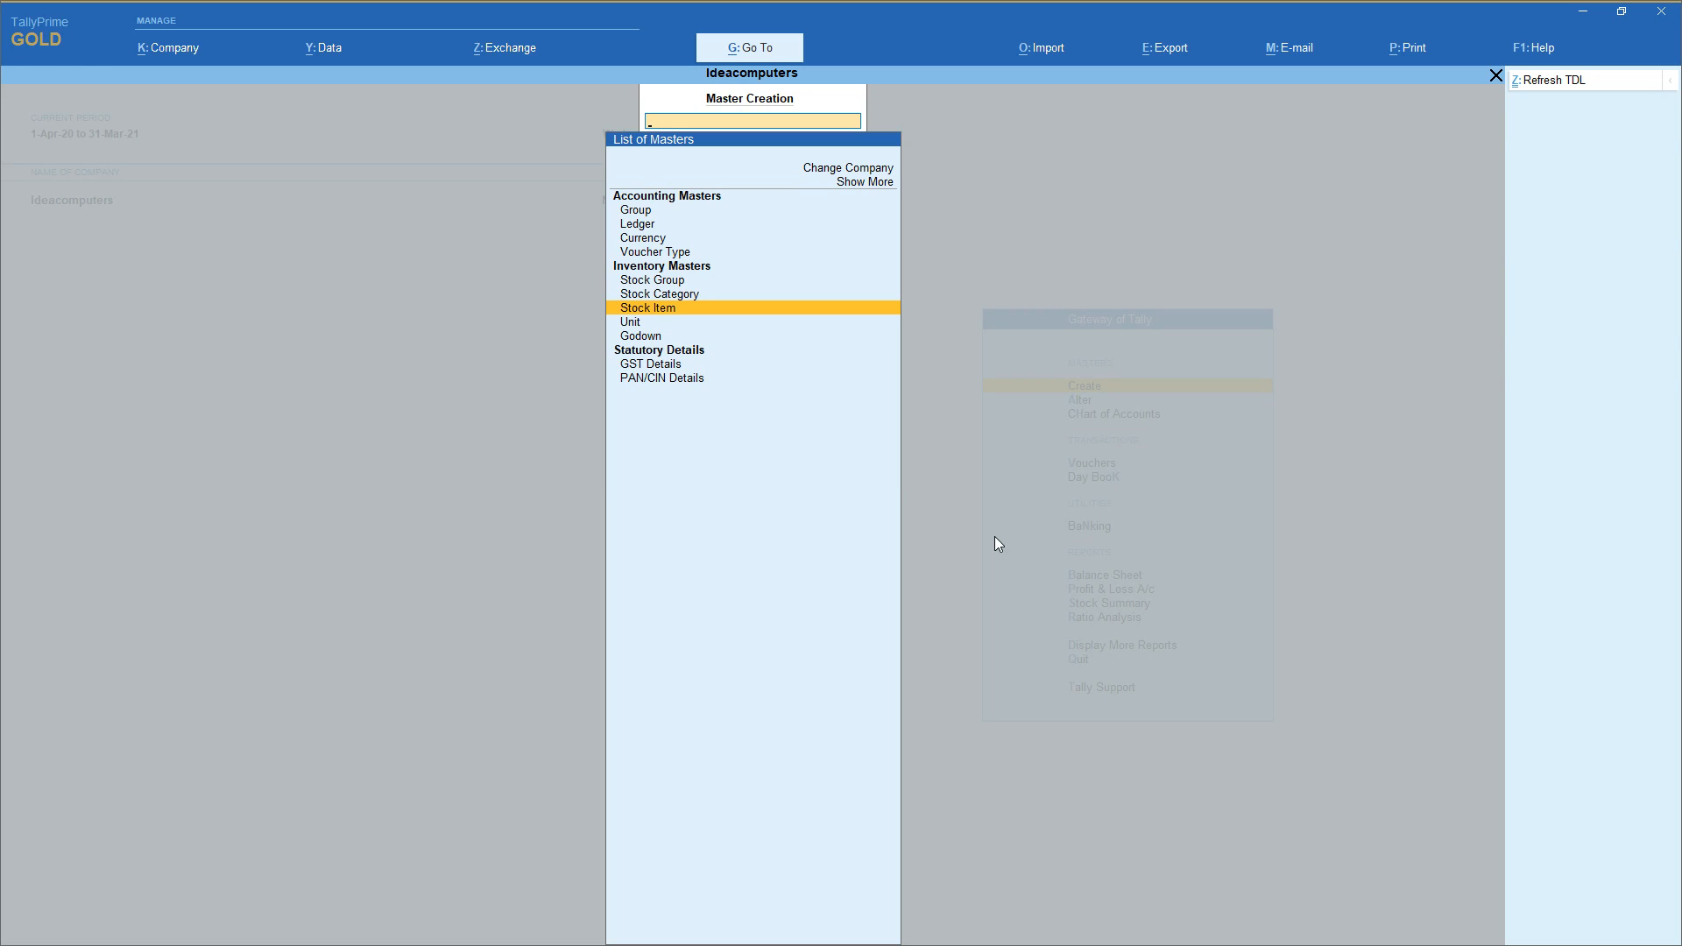
key(Return)
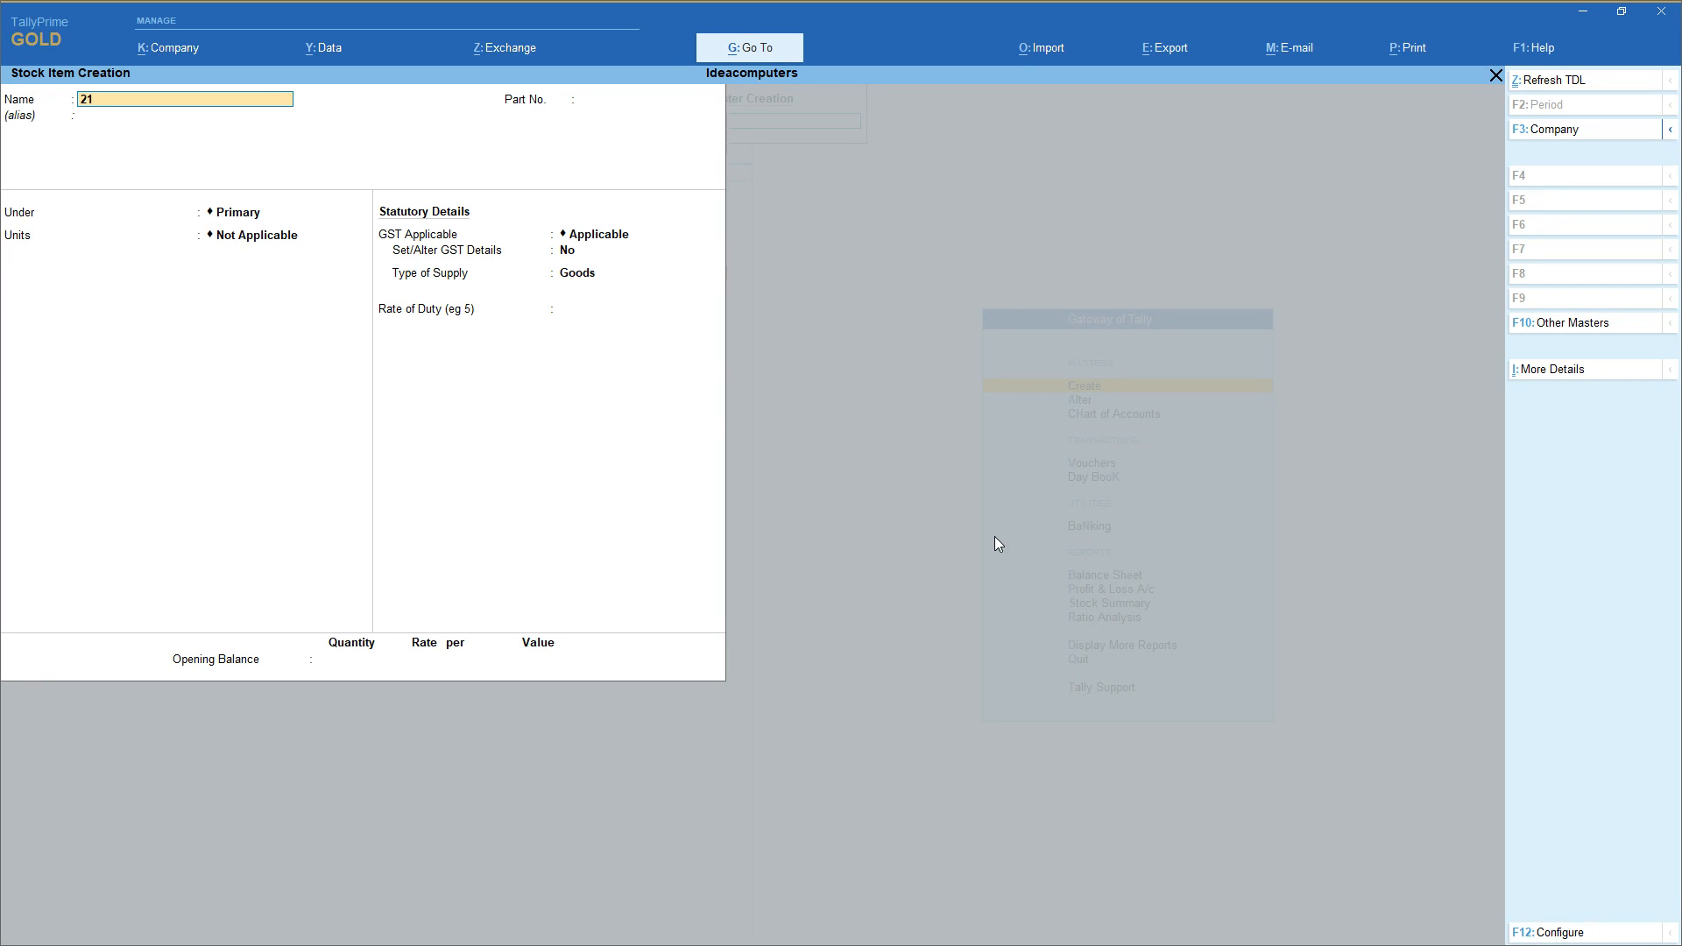
text(21 Icnhes)
text(nches Lg t)
key(BackSpace)
text(Tv)
key(Return)
key(Return)
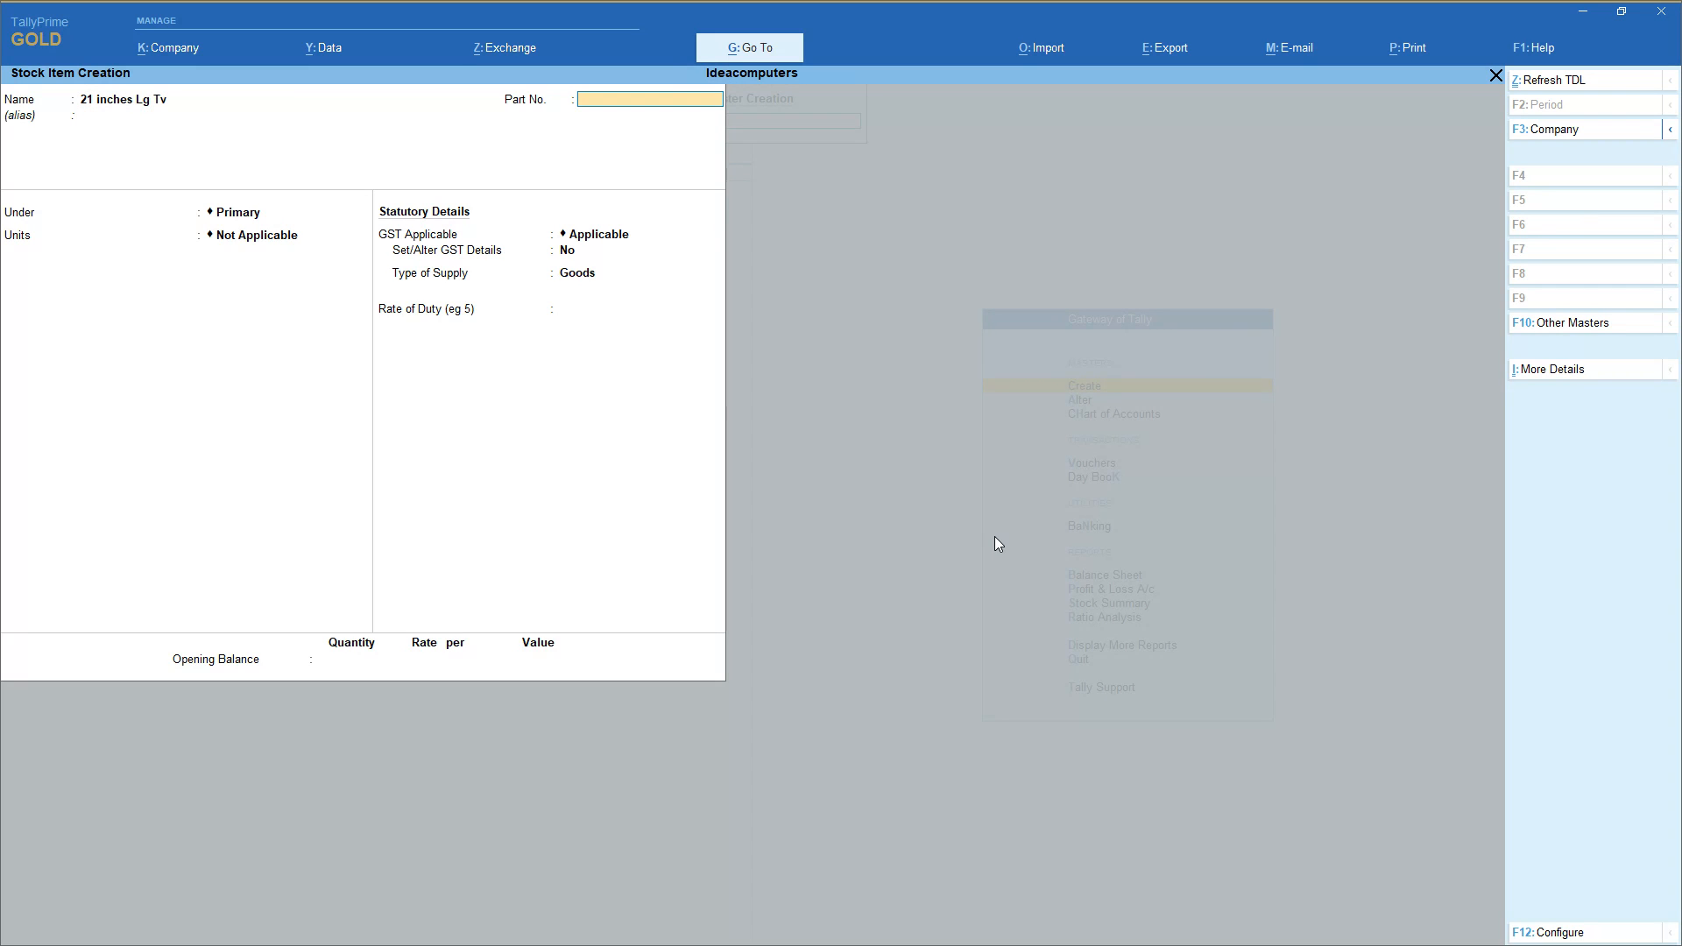
Place 21 inches Lg Tv under Lg Tv with unit nos, GST applicable, no GST details, supply type Goods and duty rate 0
key(Return)
key(Down)
key(Down)
key(Down)
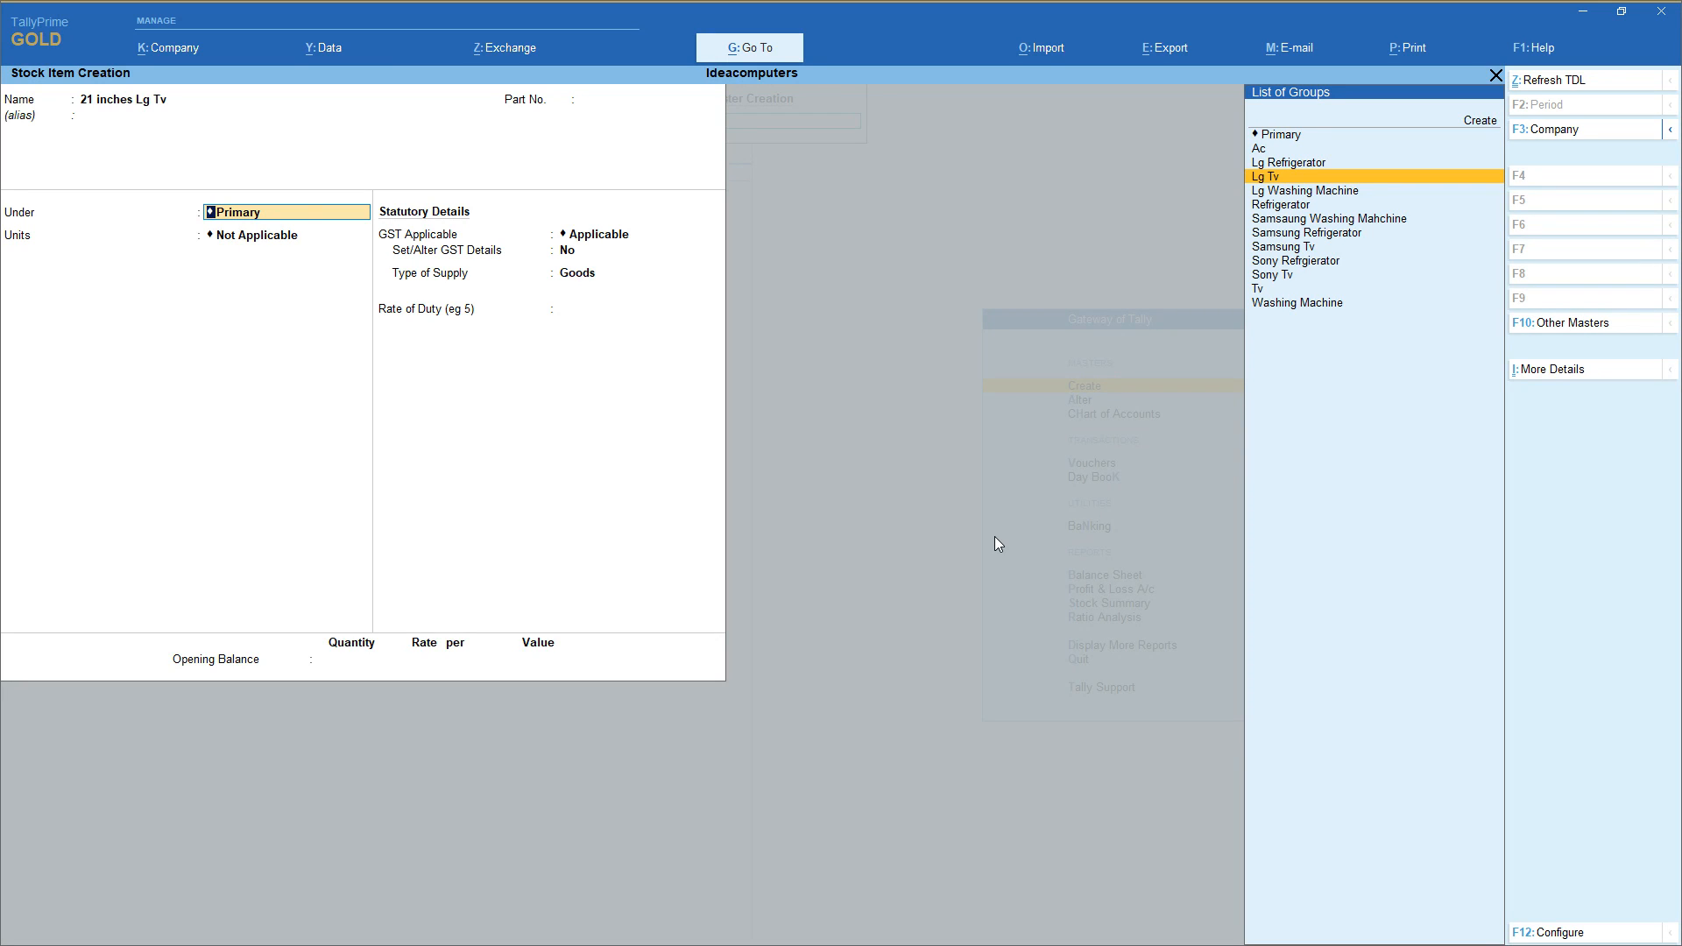
key(Return)
key(Down)
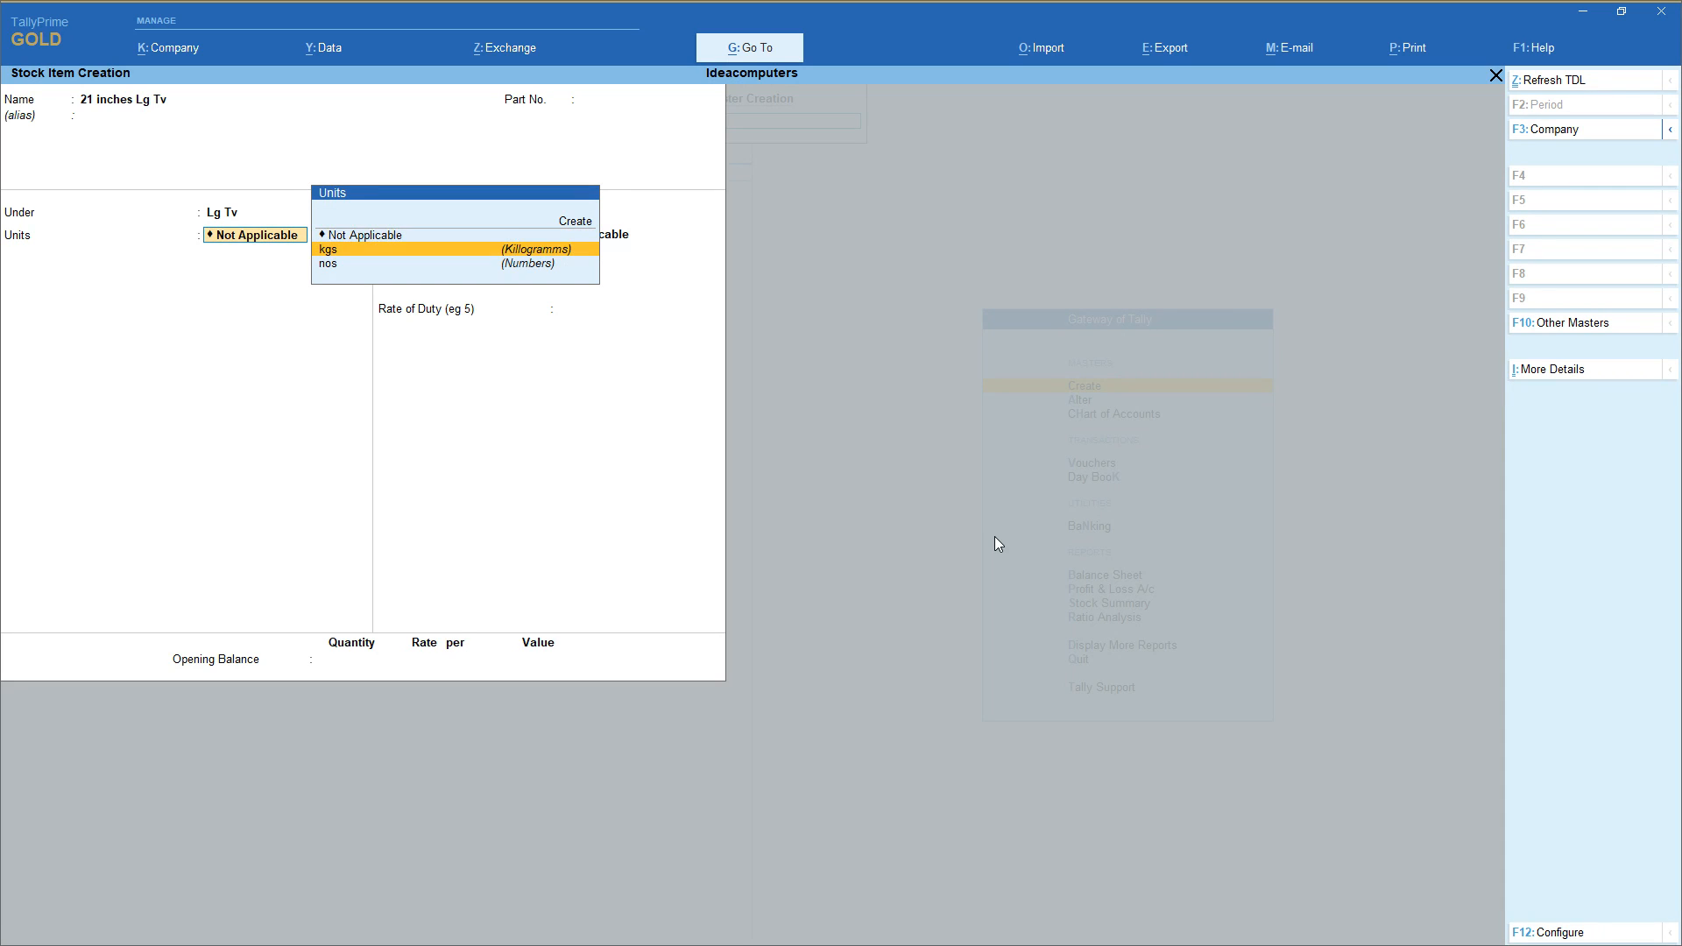
key(Down)
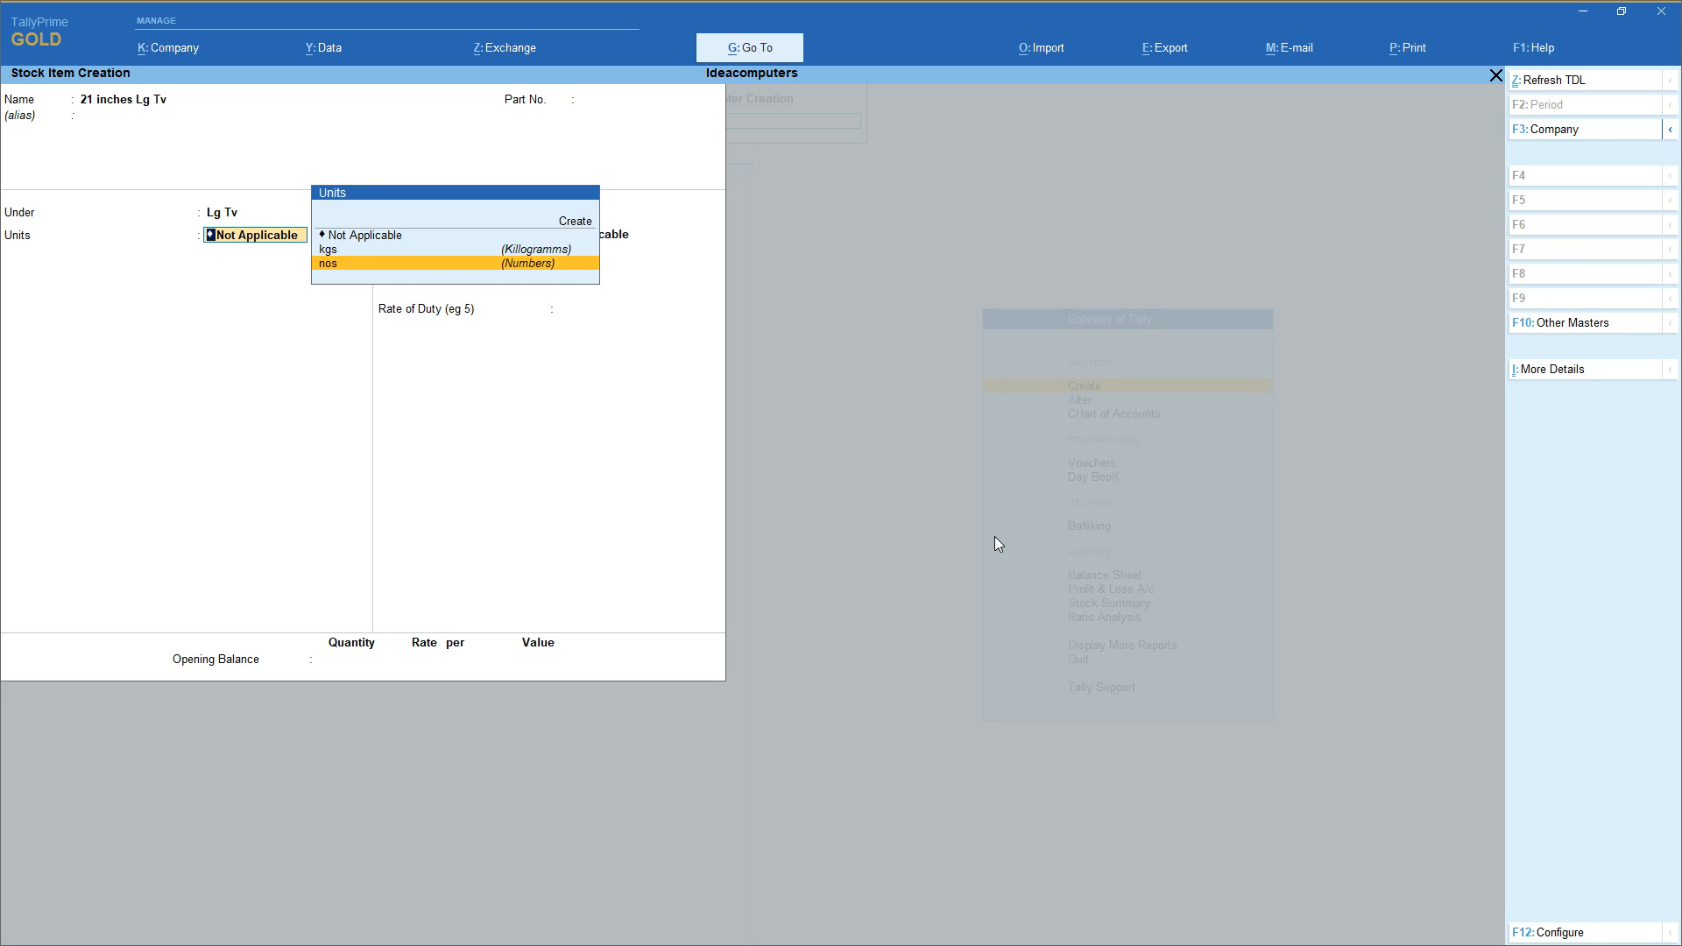
key(Return)
key(Return)
key(Return)
key(Return)
key(Return)
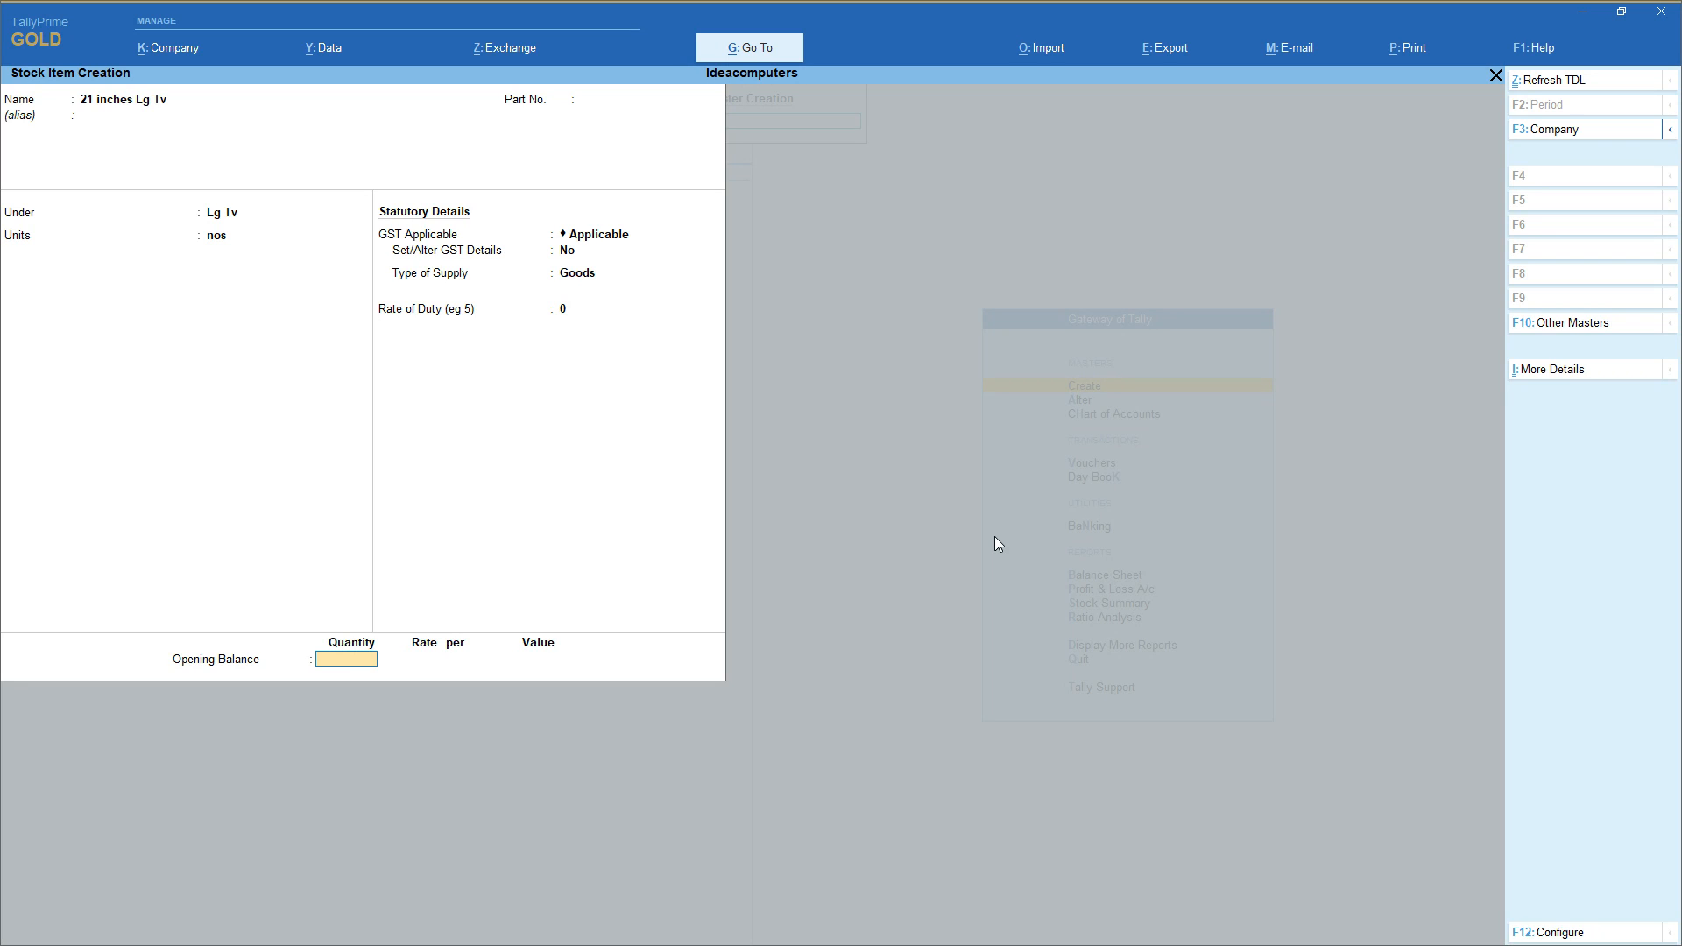
Enter an opening balance of 10 nos in the Stores godown at a rate of 15000 and save the Lg Tv item
text(0)
key(Return)
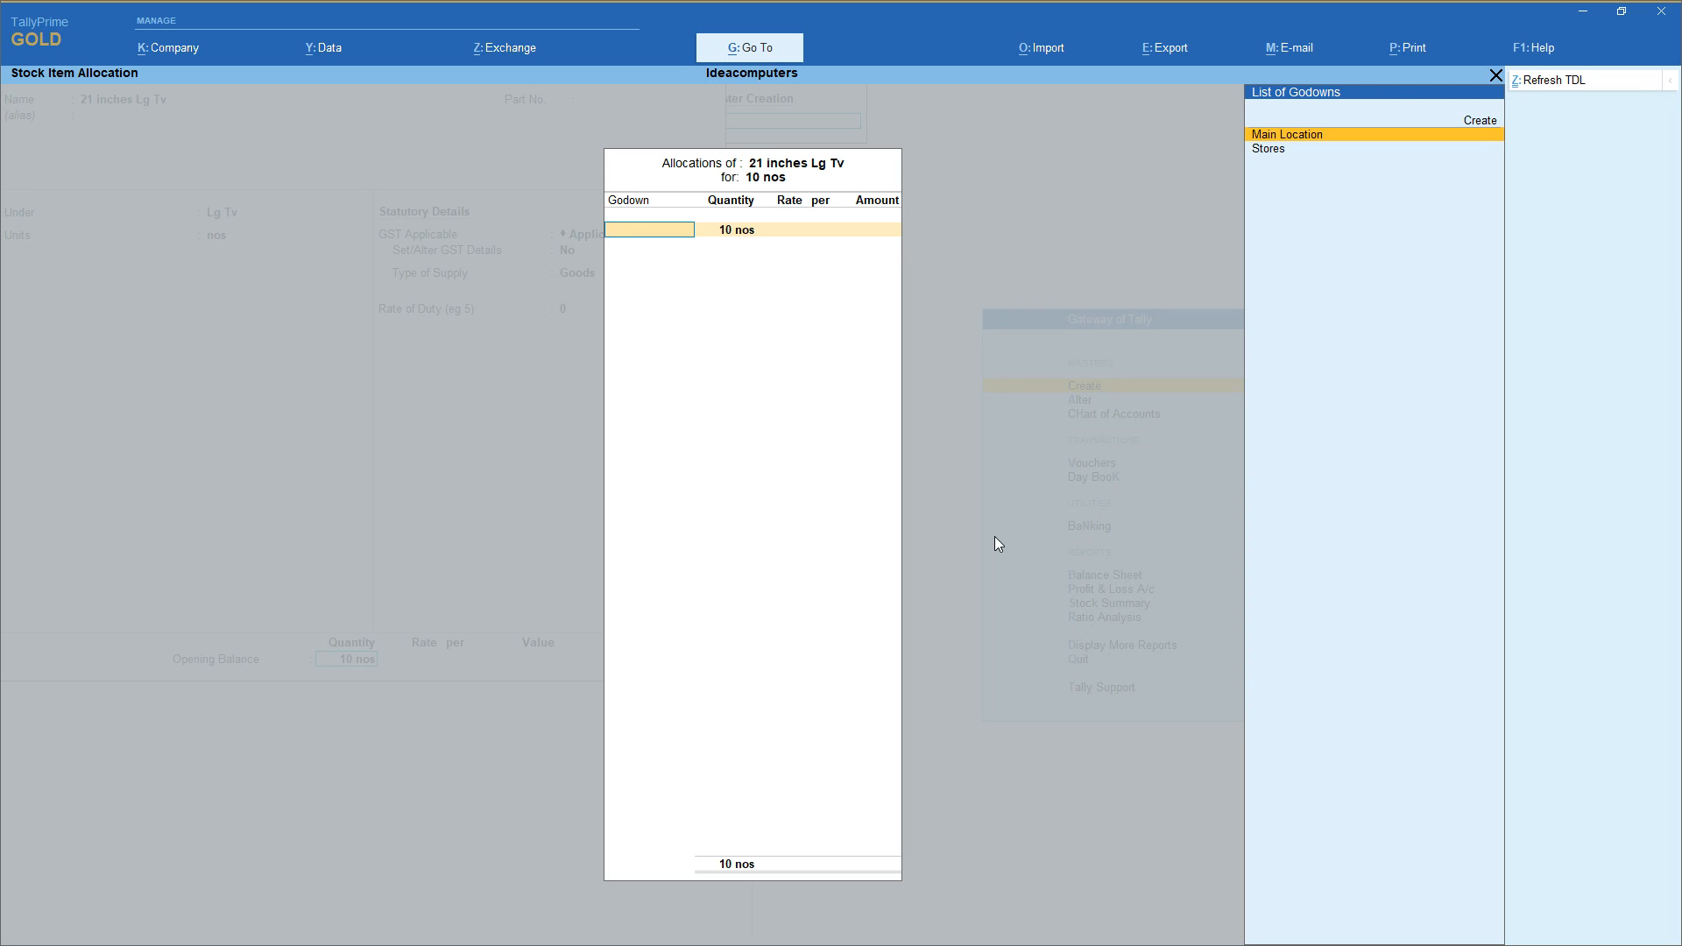
key(Down)
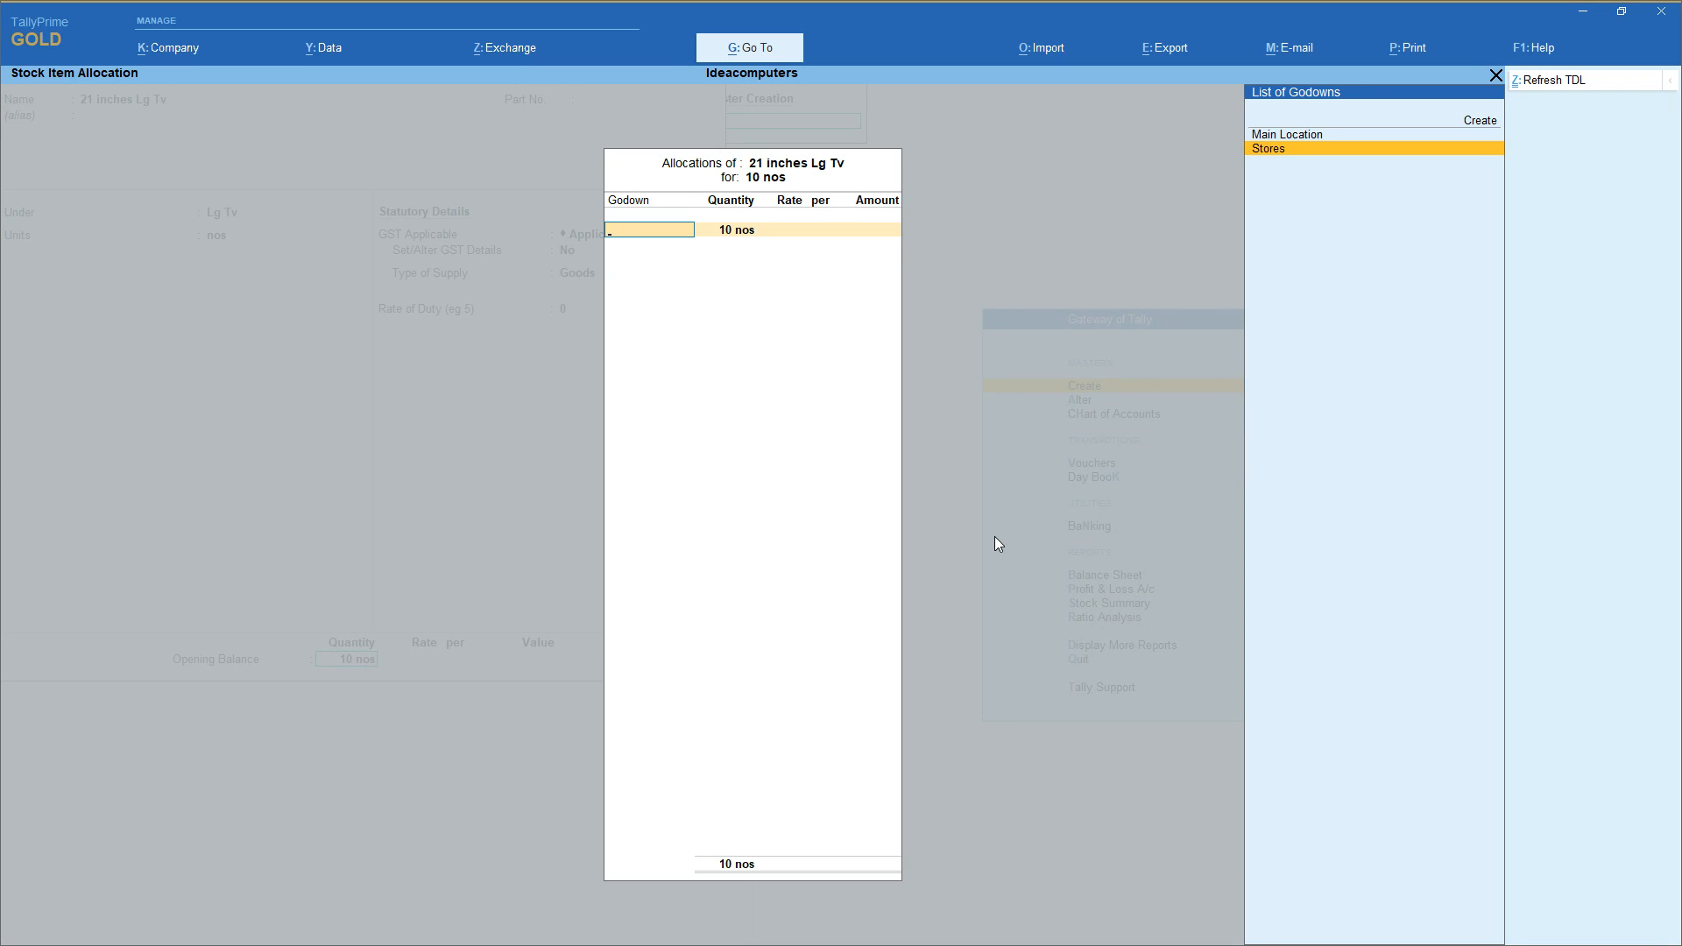
key(Return)
key(Return)
text(15000)
key(Return)
key(Return)
key(Return)
key(Return)
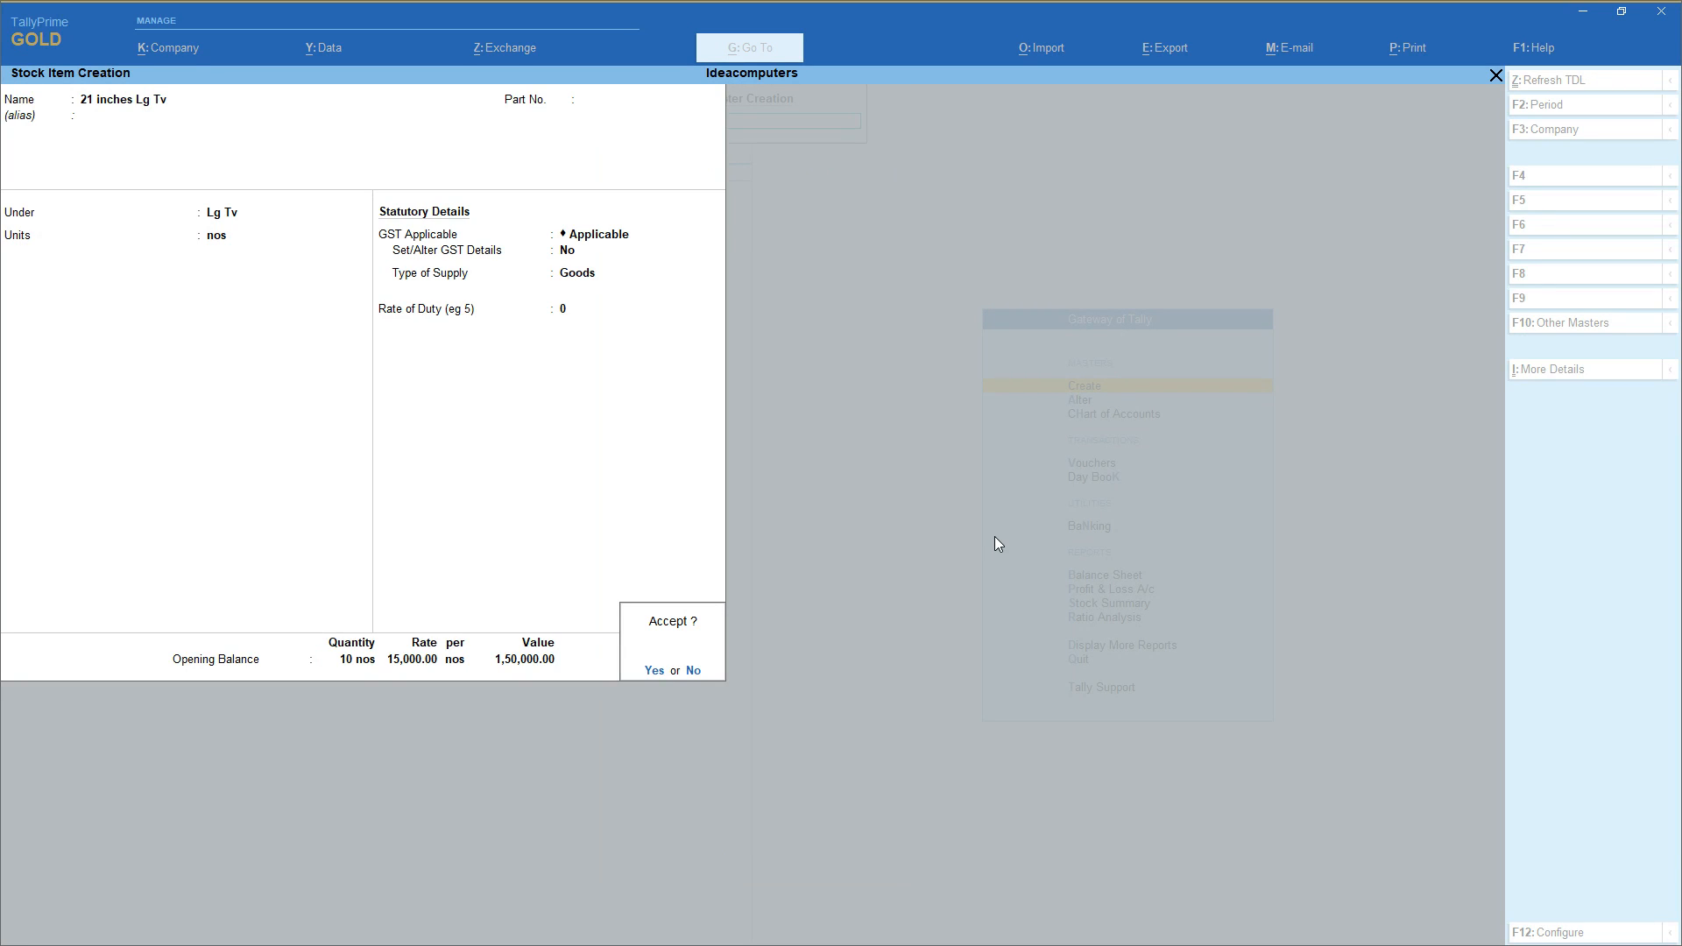
key(Return)
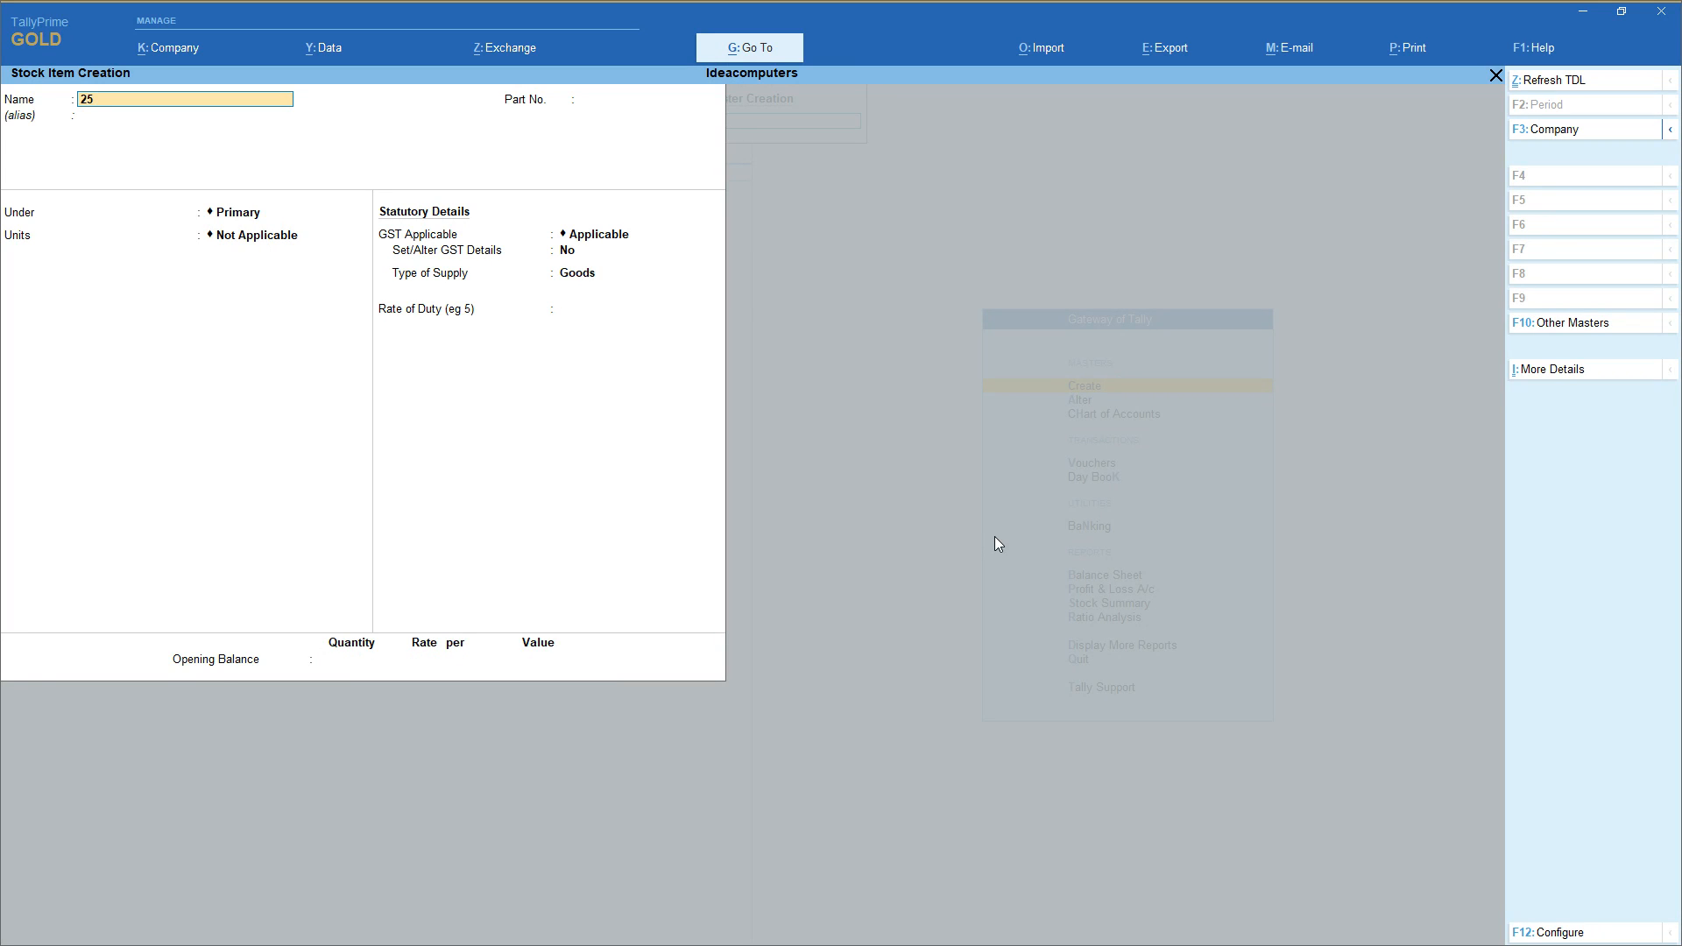
Name the next stock item 25 inches Sony Tv and place it under the Sony Tv group
text(25 inches Sony Tv)
key(Return)
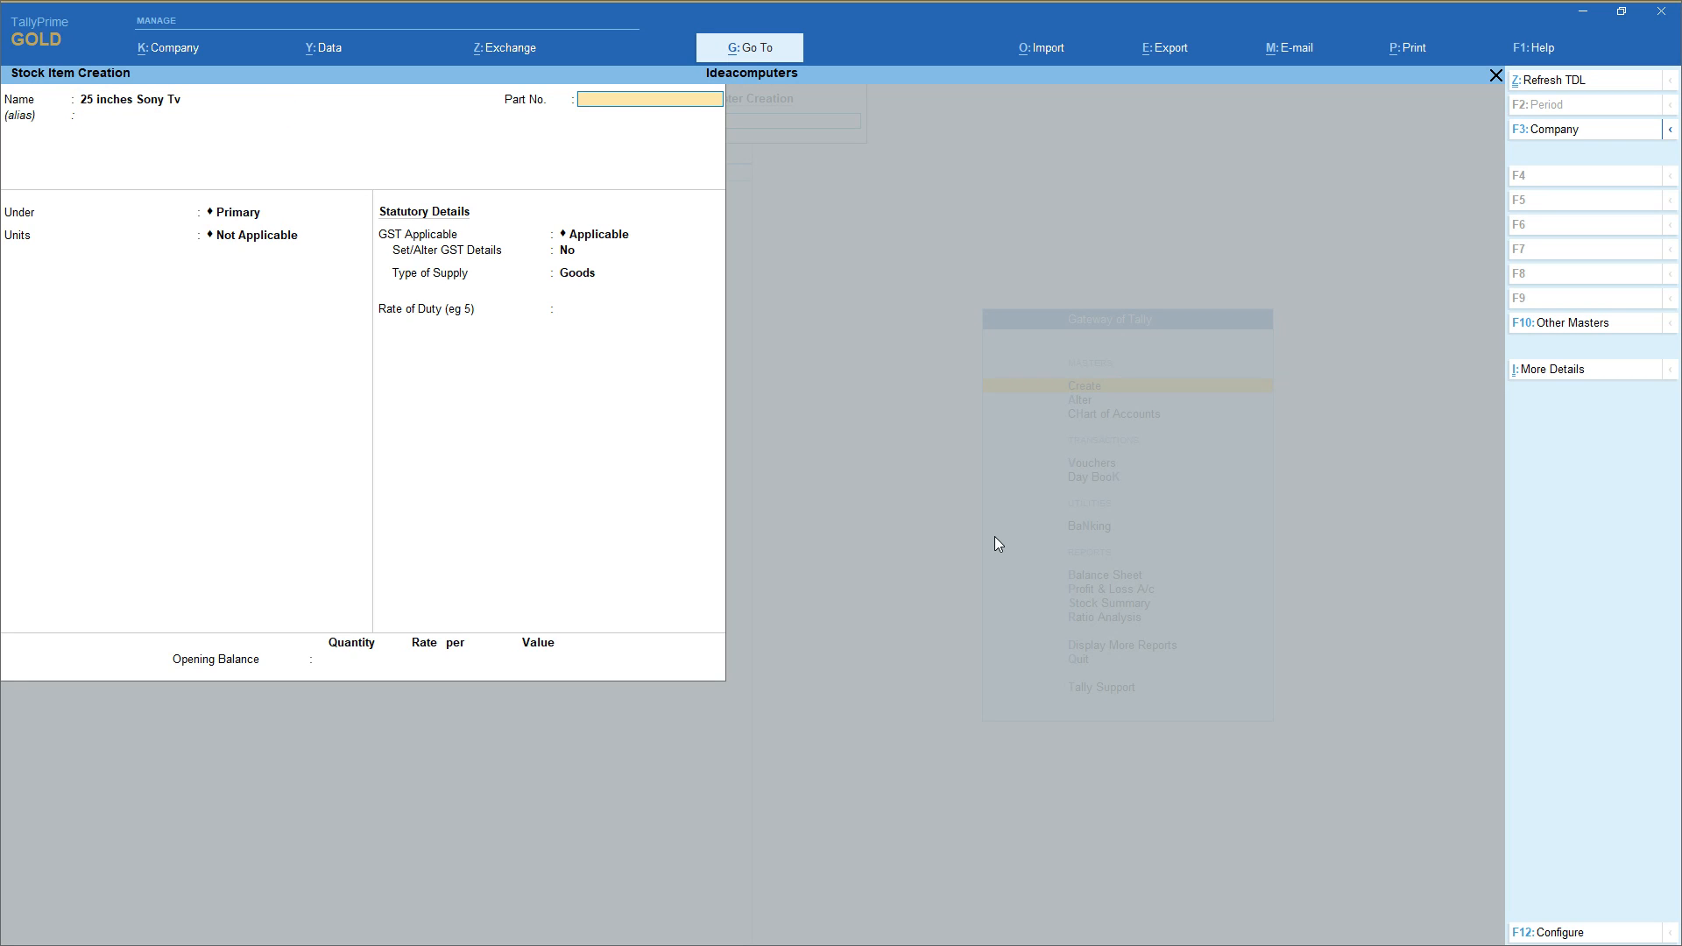
key(Return)
text(So)
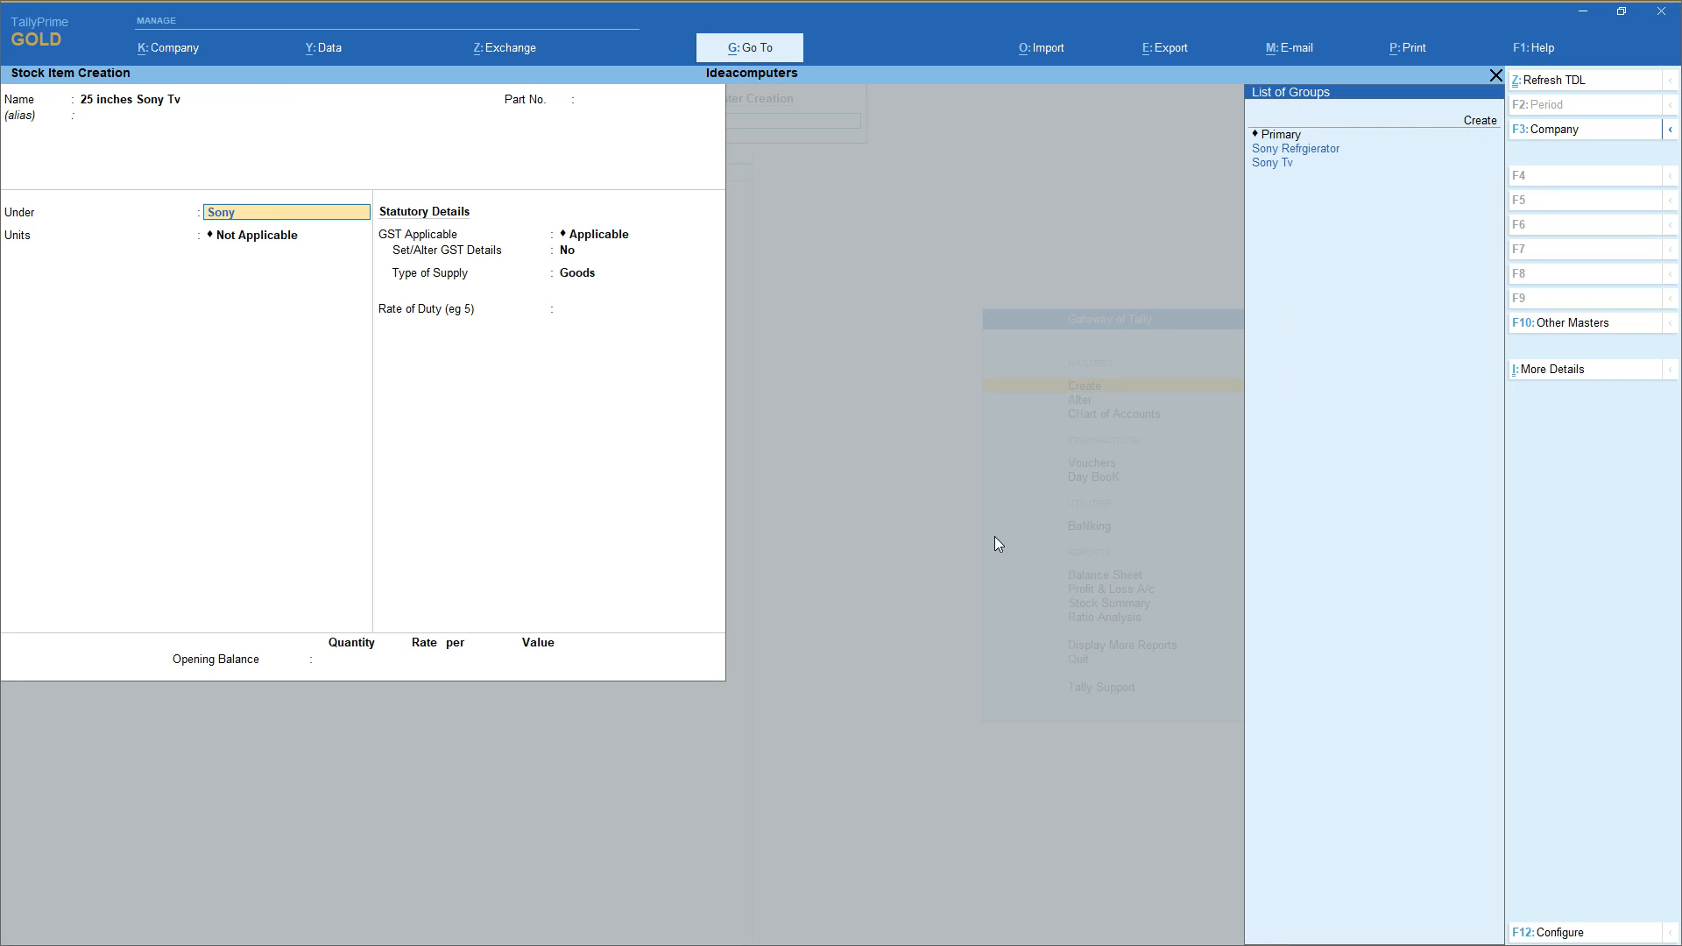
text(ny)
key(Down)
key(Down)
key(Return)
Set the Sony Tv item's unit to nos, with GST applicable, no GST details, supply type Goods and duty rate 0
key(Down)
key(Down)
key(Return)
key(Return)
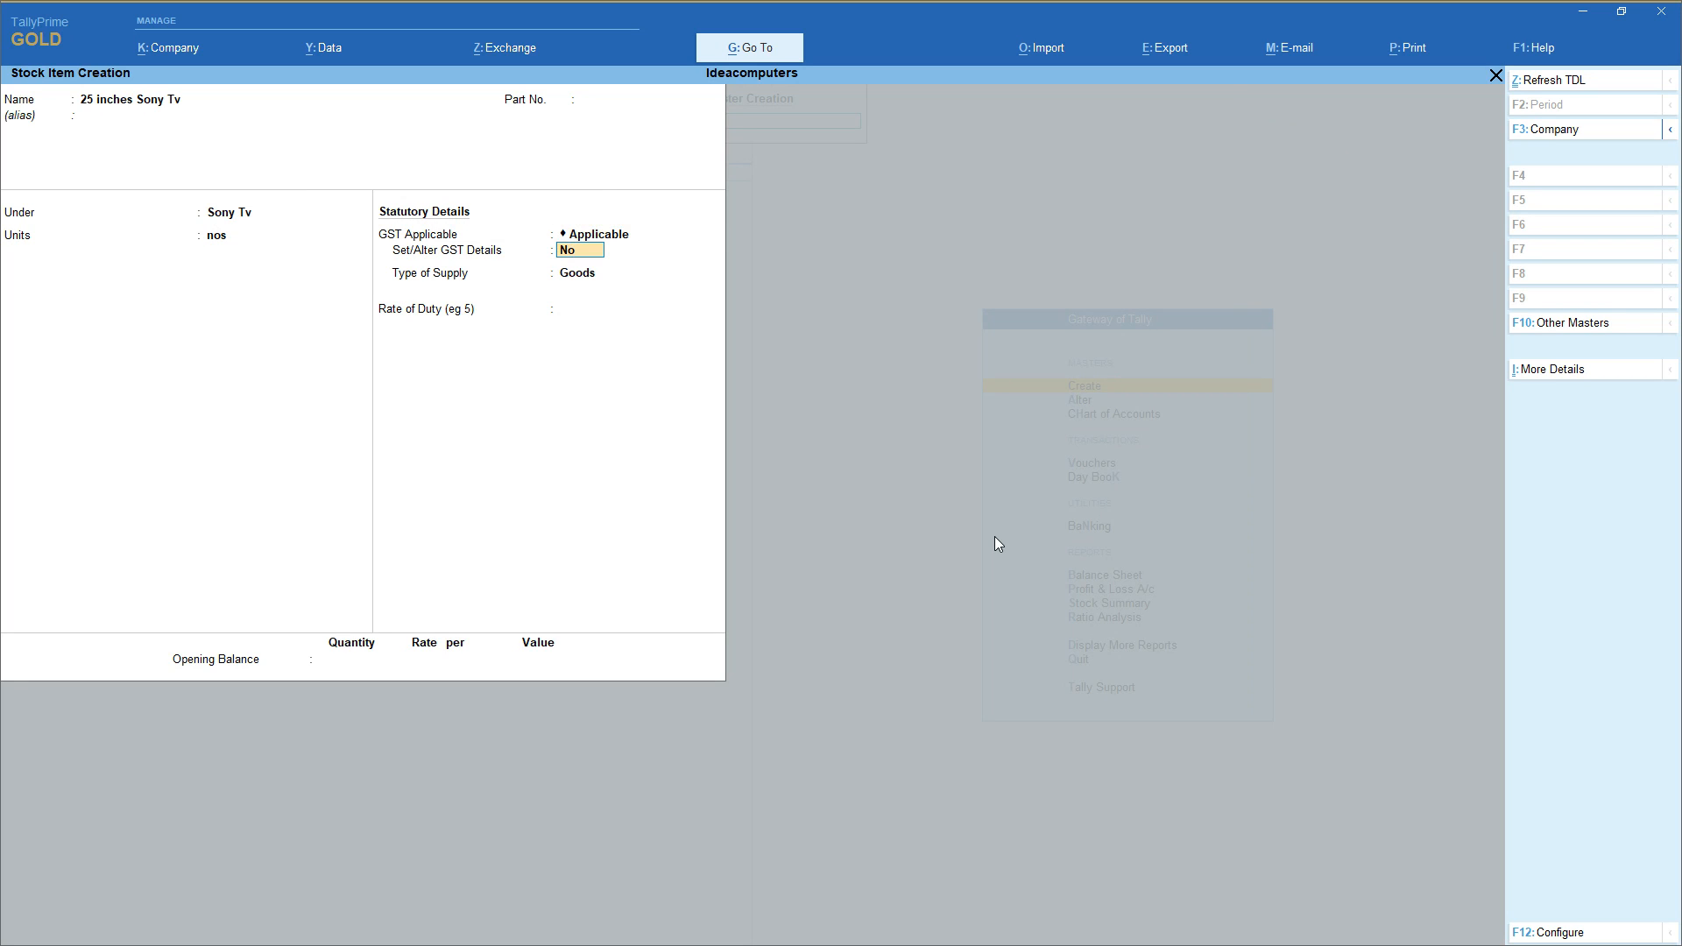
key(Return)
key(Return)
key(Return)
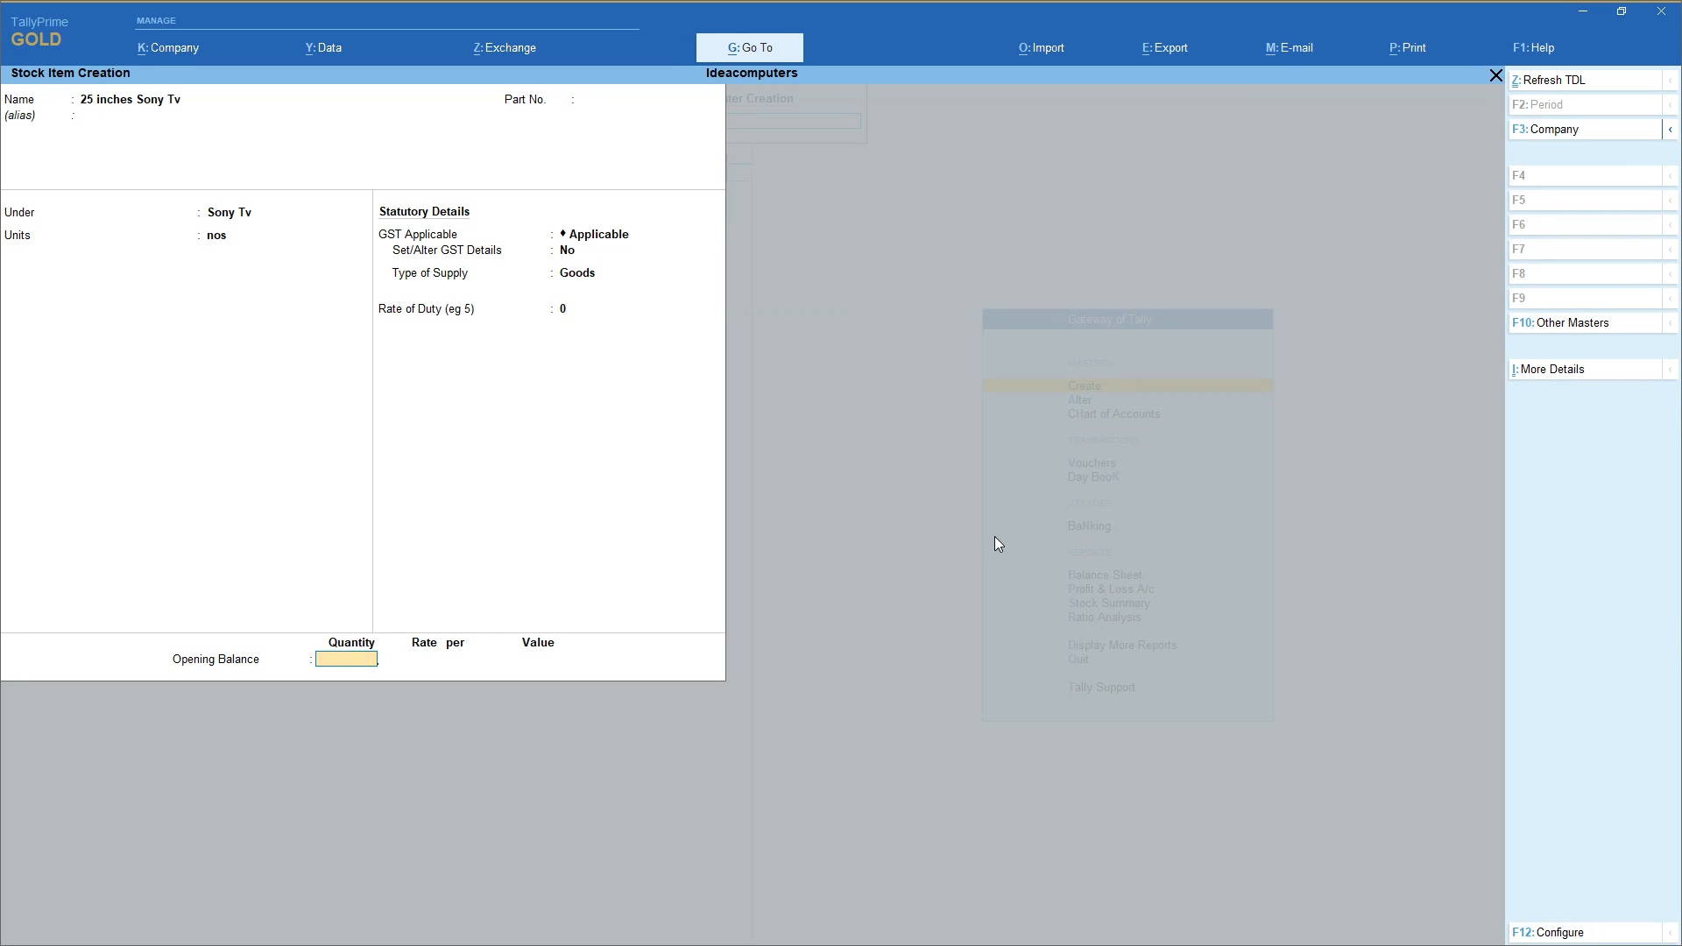
Enter an opening balance of 15 nos in the Stores godown at a rate of 15000 and save the Sony Tv item
text(15)
key(Return)
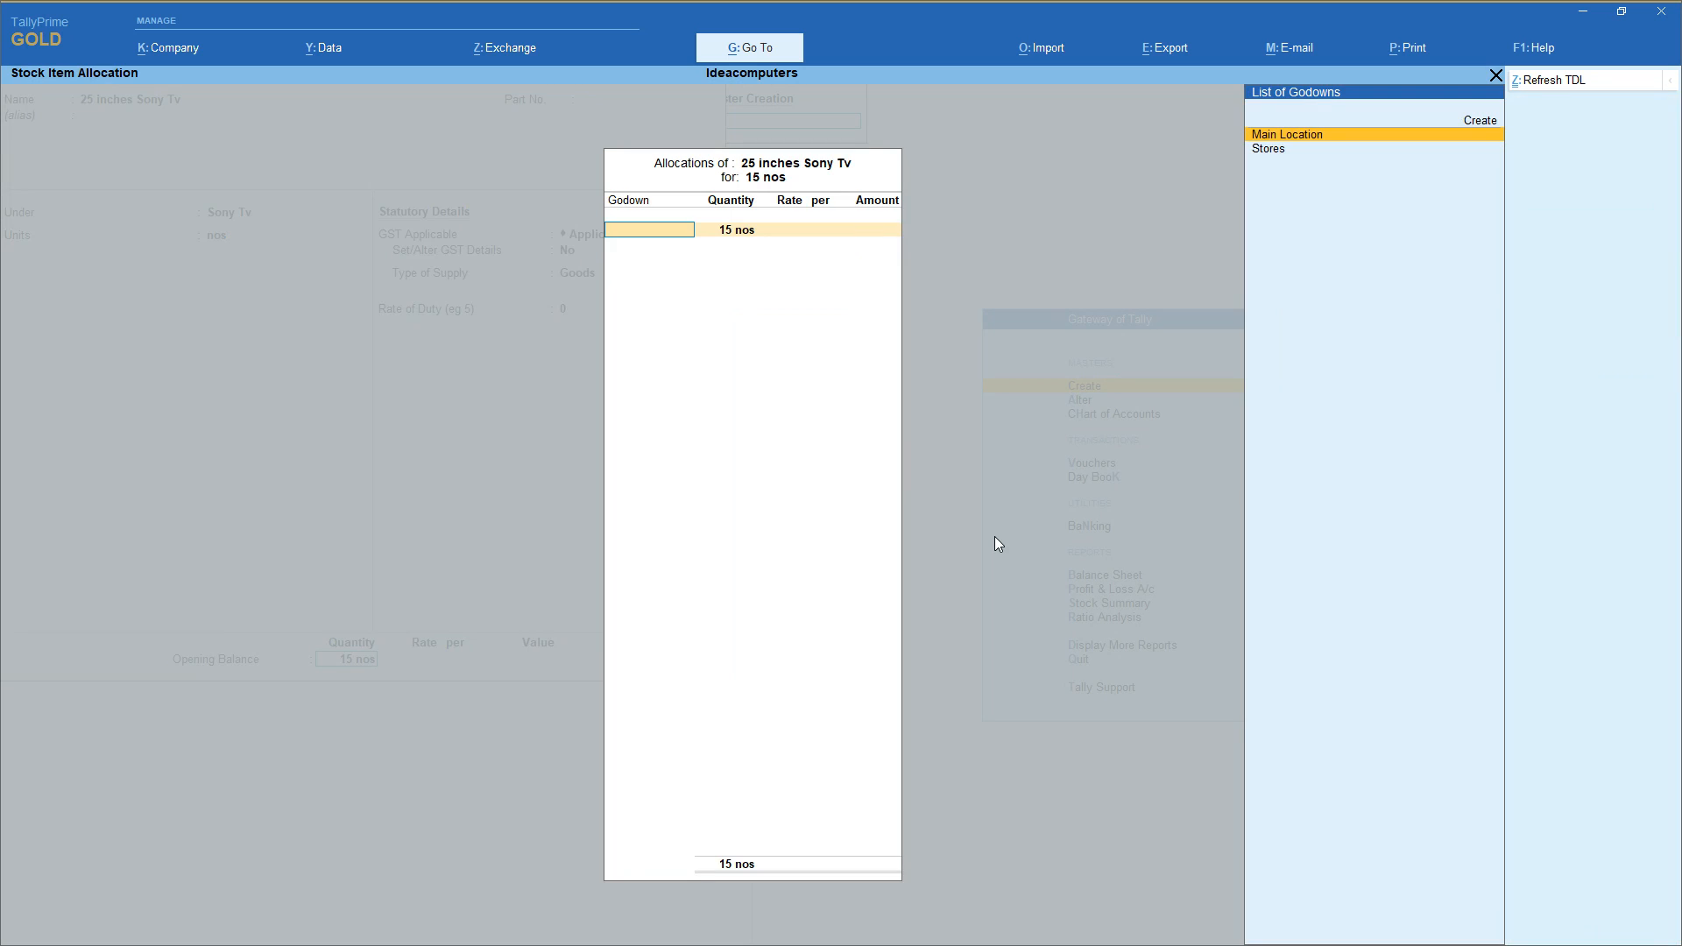
key(Down)
key(Return)
key(Return)
text(150000.00)
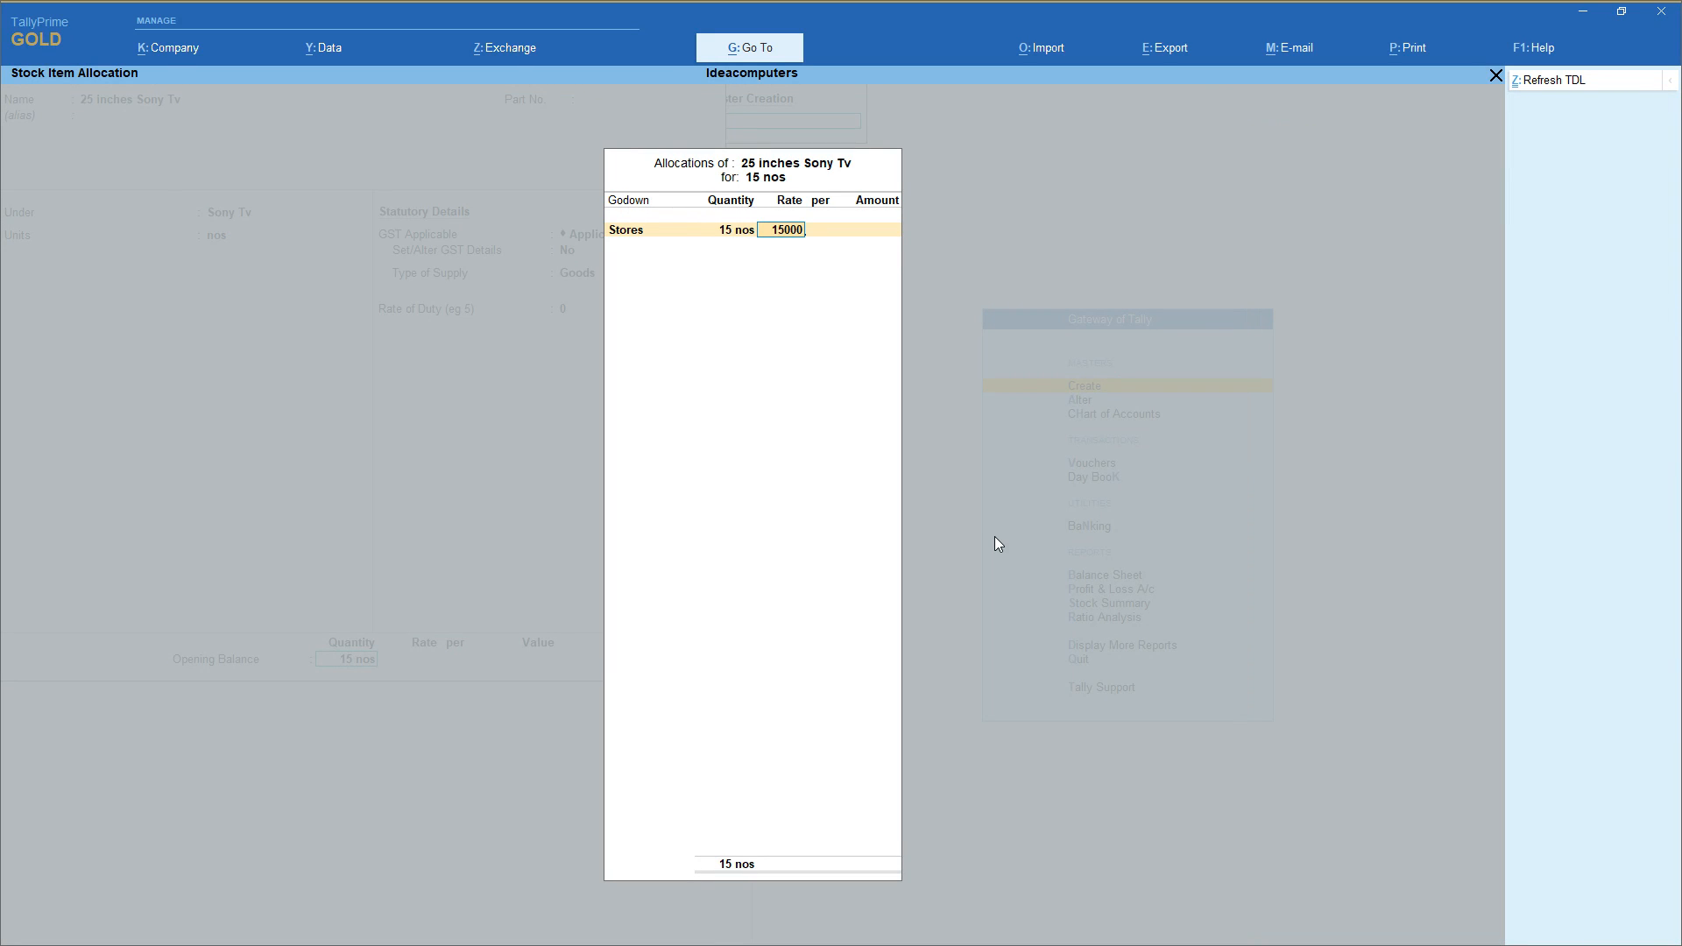
key(Return)
key(Return)
key(Return)
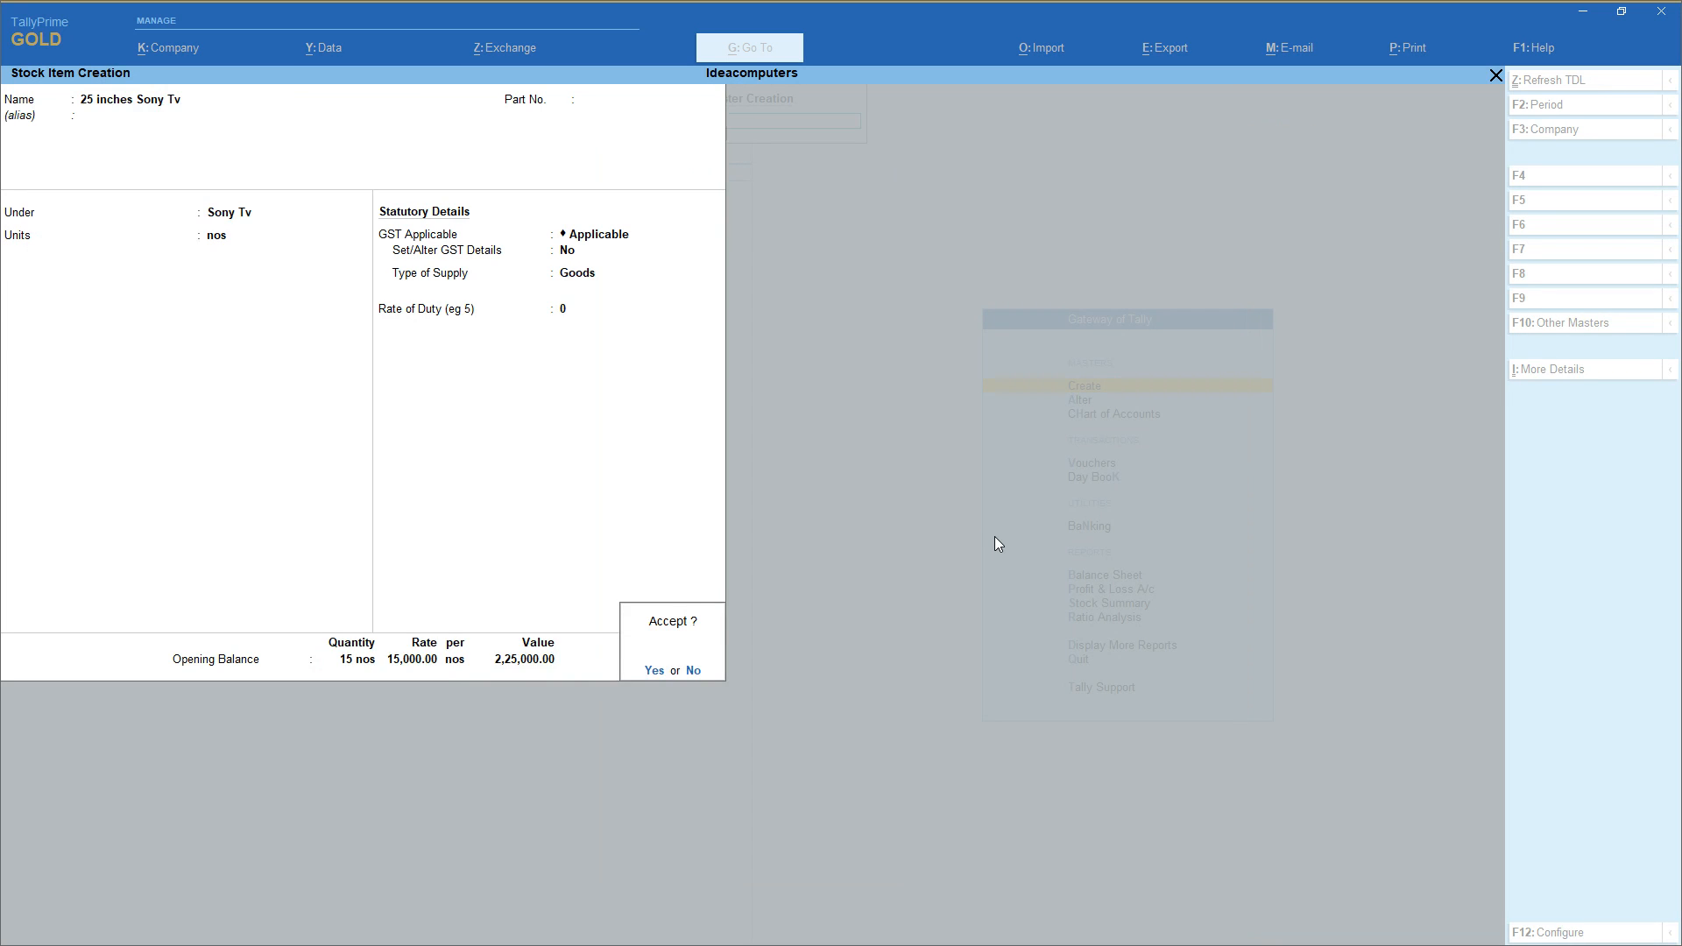
key(Return)
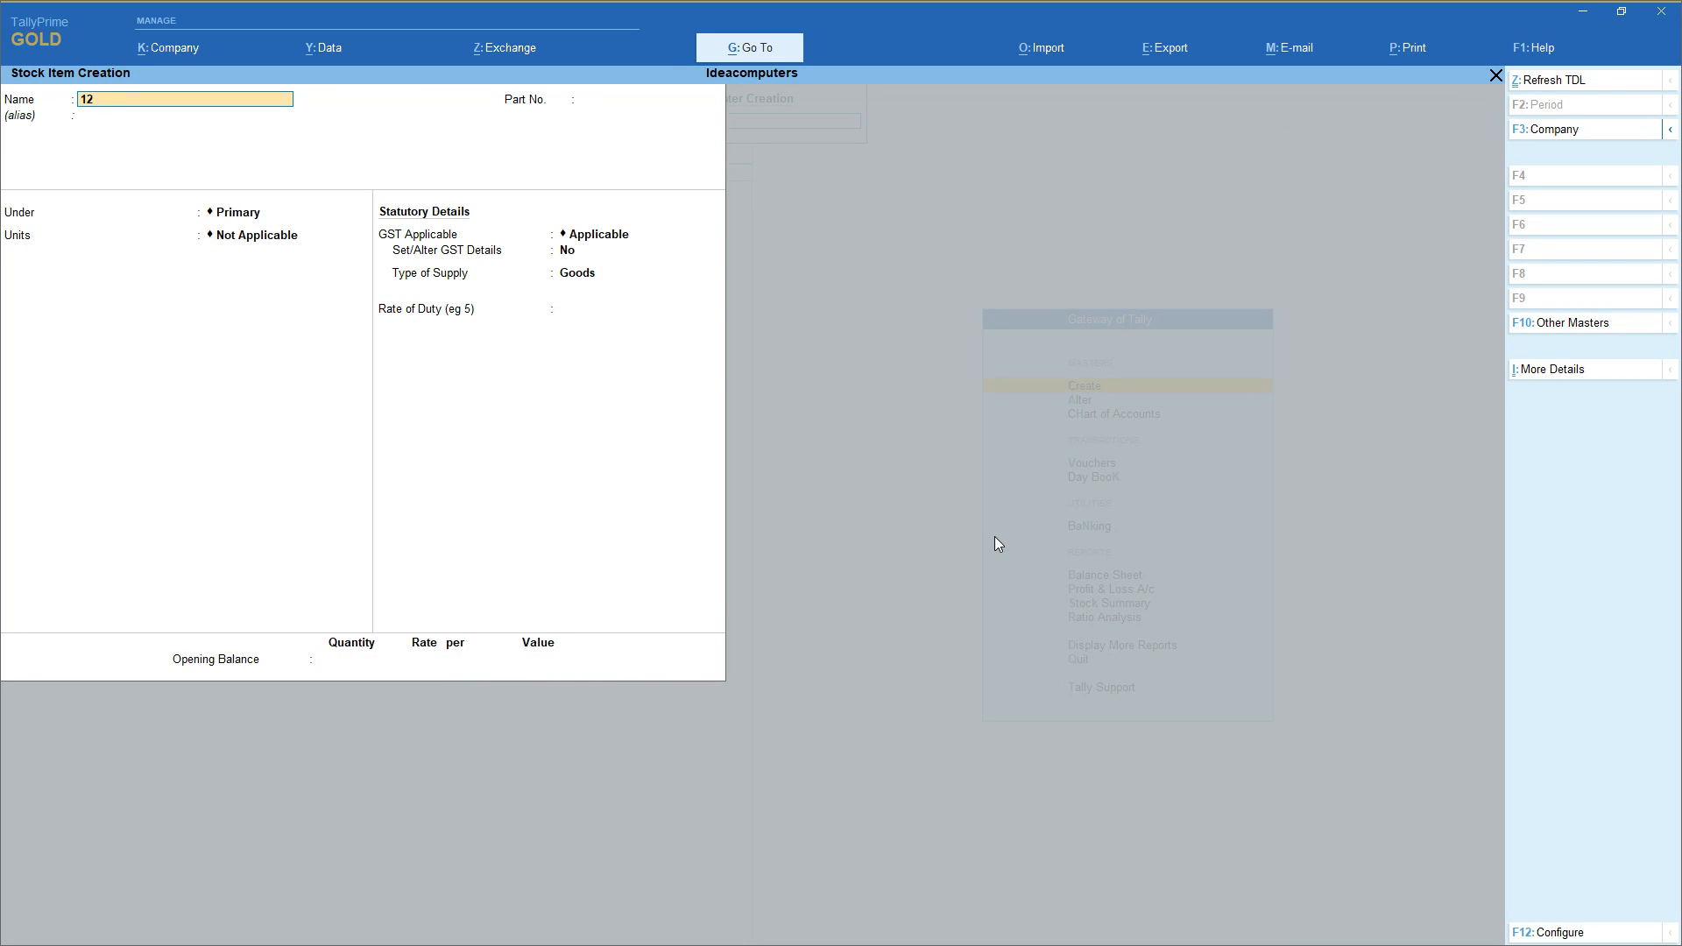
Name the next stock item 160 Ltrs Lg Refrigerator and place it under the Lg Refrigerator group
text(160 Ltrs Ref)
key(BackSpace)
key(BackSpace)
key(BackSpace)
text(Lg Refrigerator)
key(Return)
key(Return)
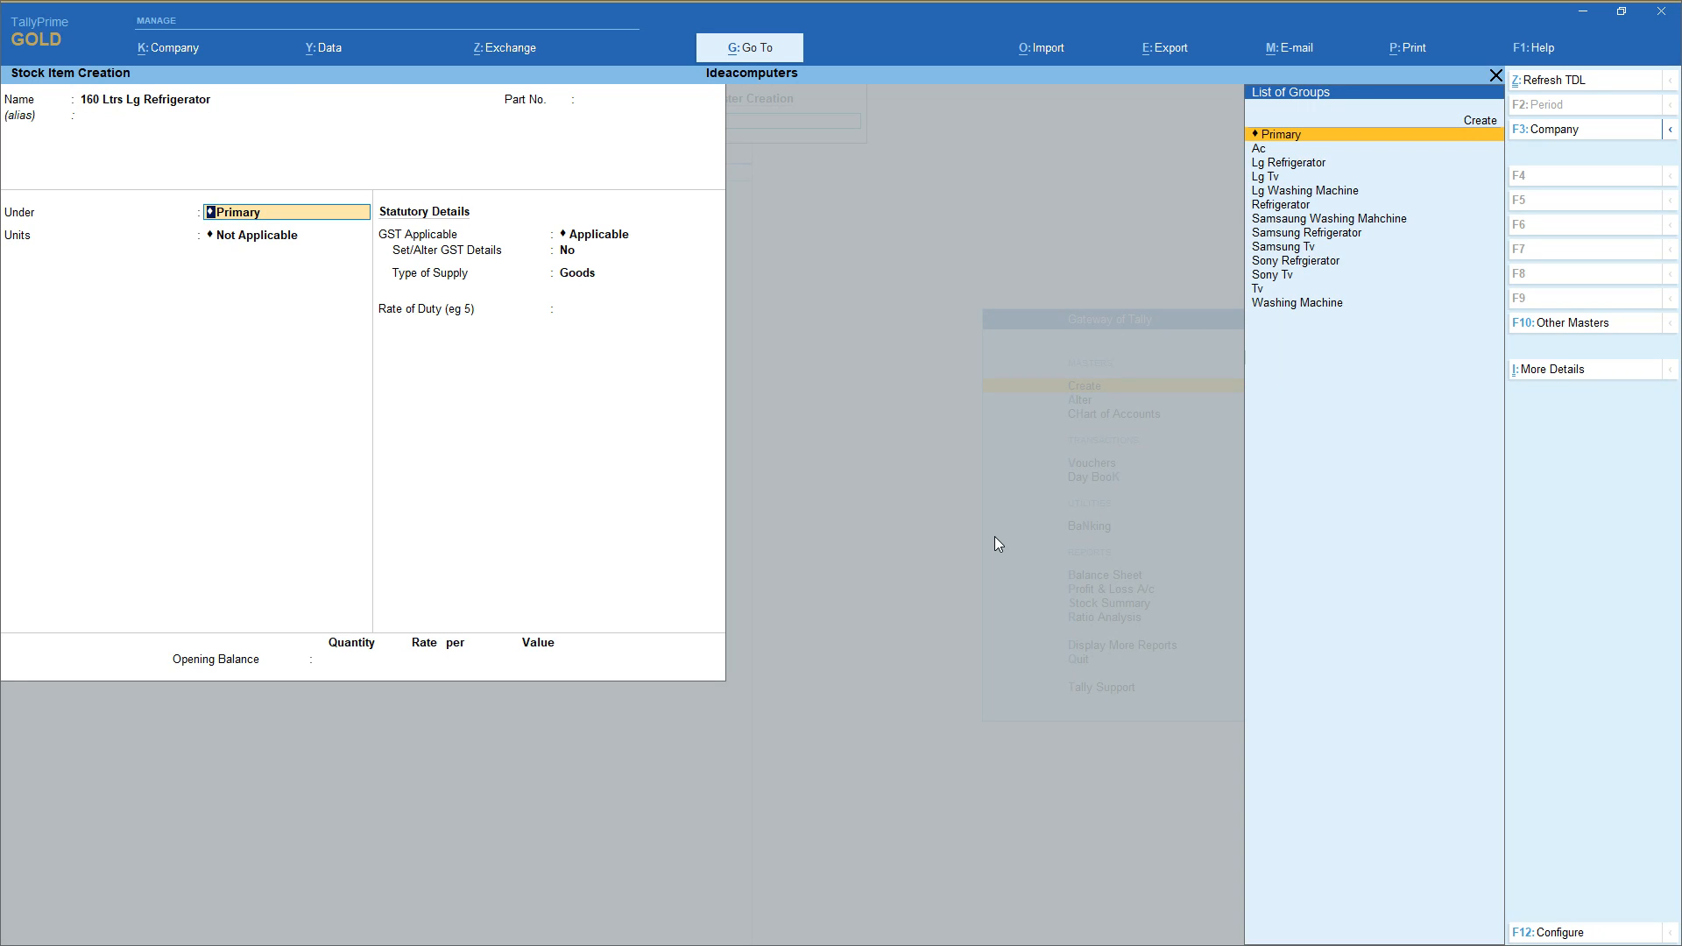
text(Lg)
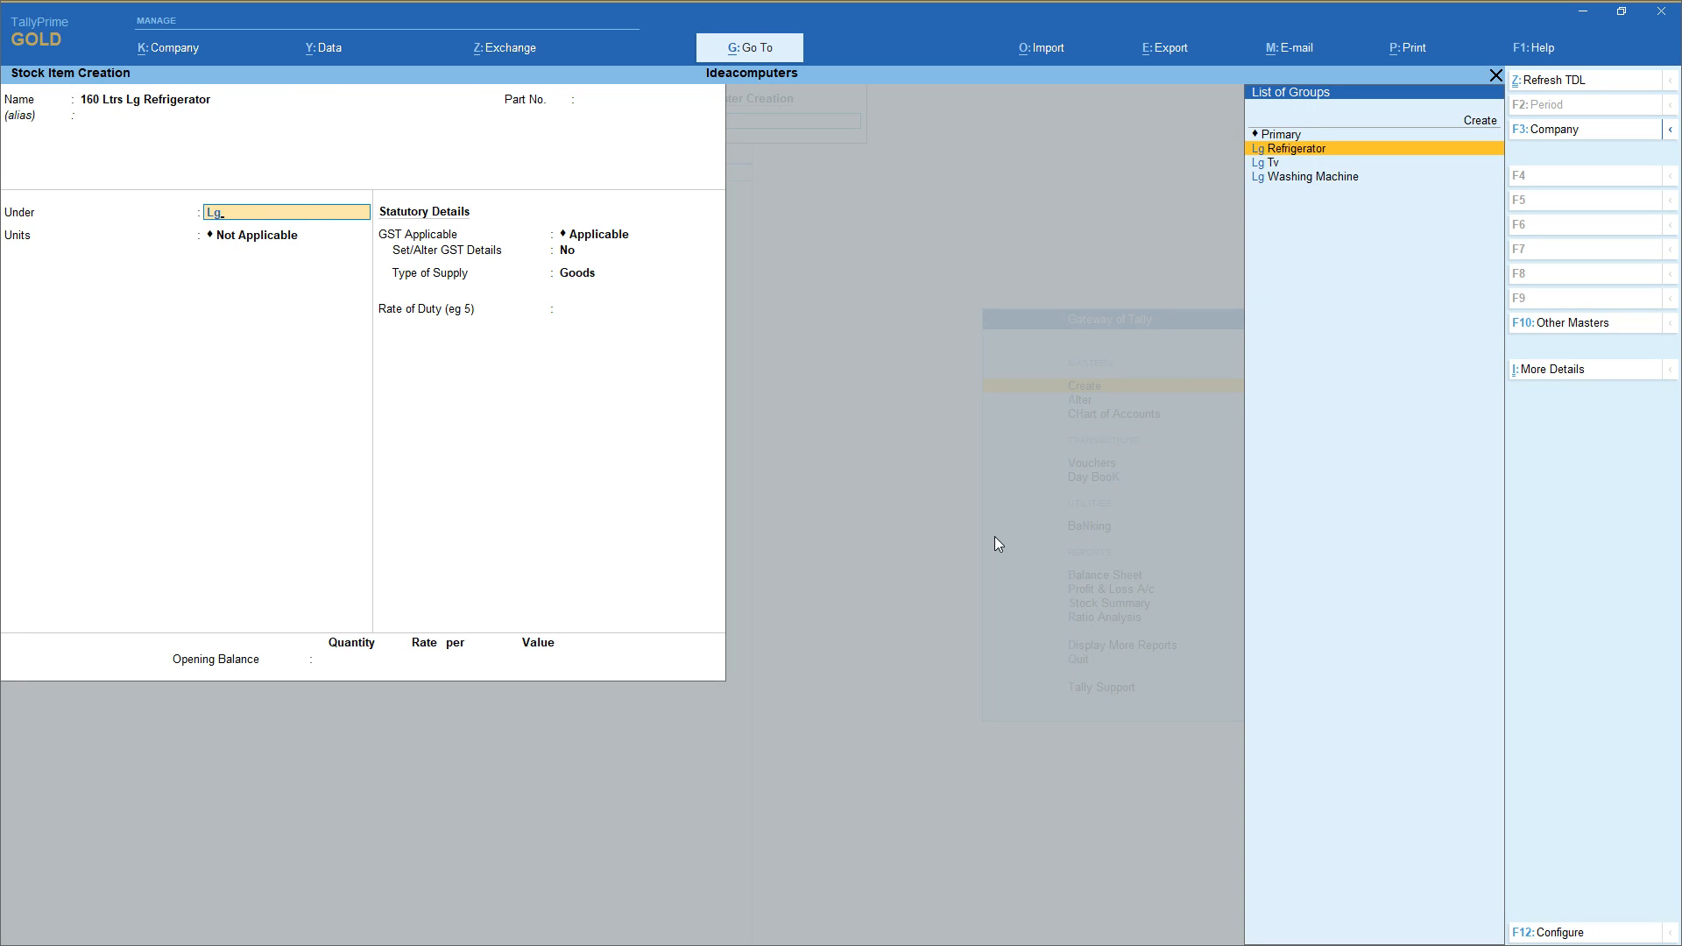
key(Return)
Set the refrigerator item's unit to nos, keeping the default GST settings, supply type Goods and duty rate 0
key(Down)
key(Down)
key(Return)
key(Return)
key(Return)
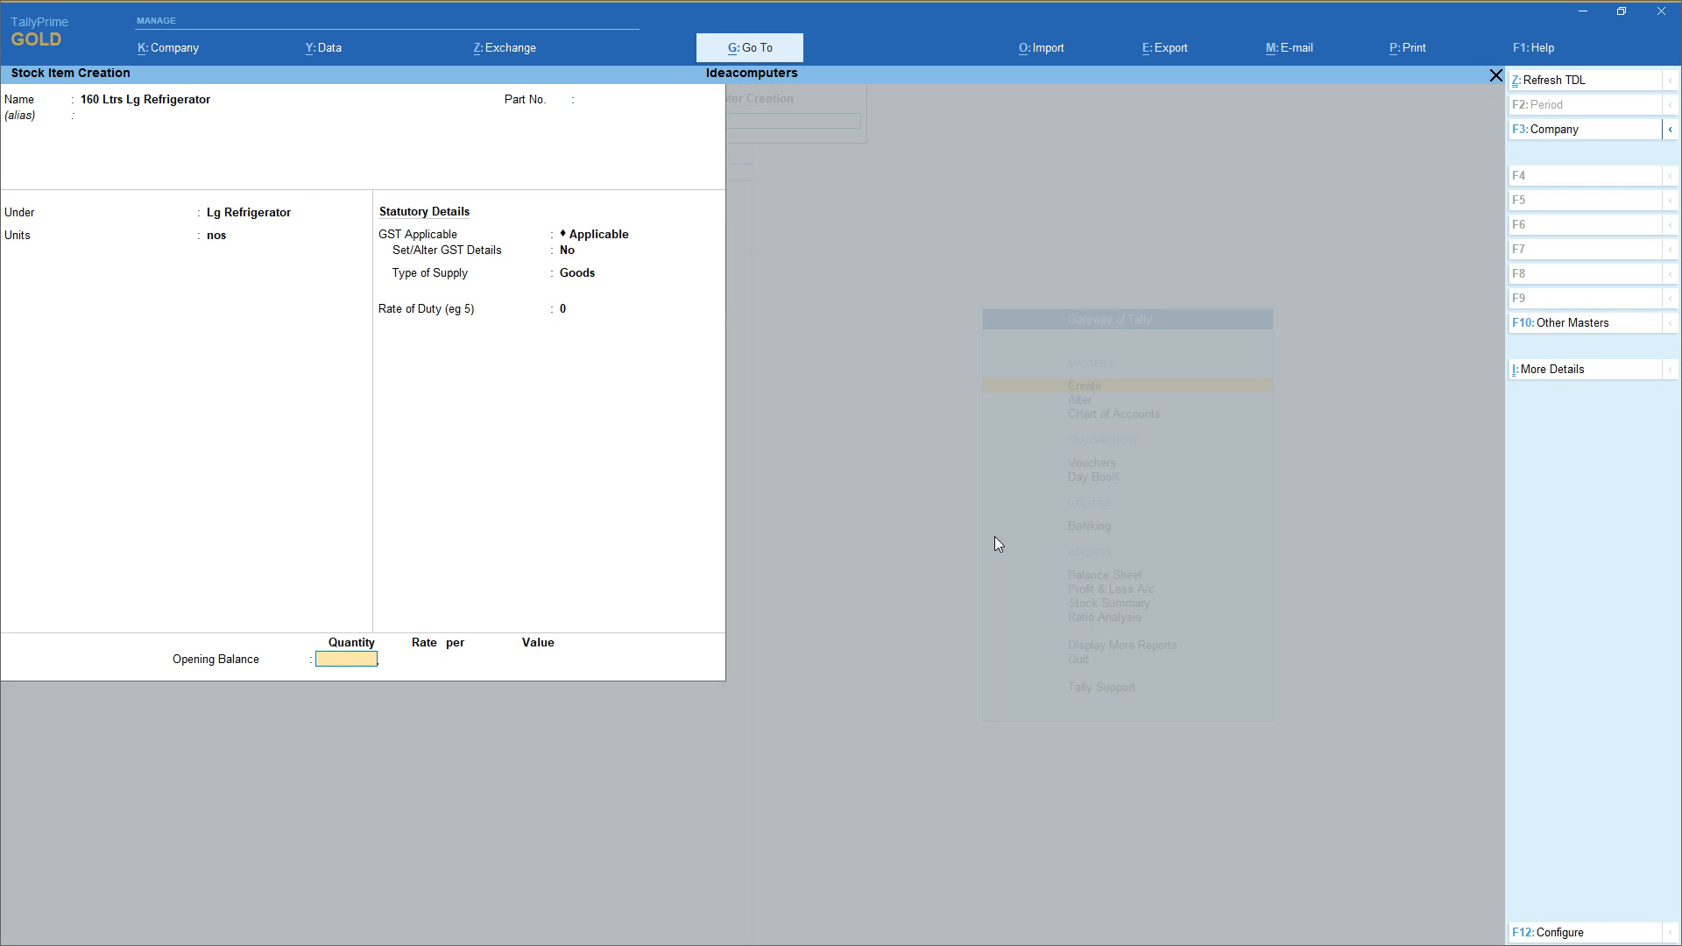
Enter an opening balance of 15 nos in Main Location at a rate of 16,000, save the refrigerator item and leave stock item creation
text(5)
key(Return)
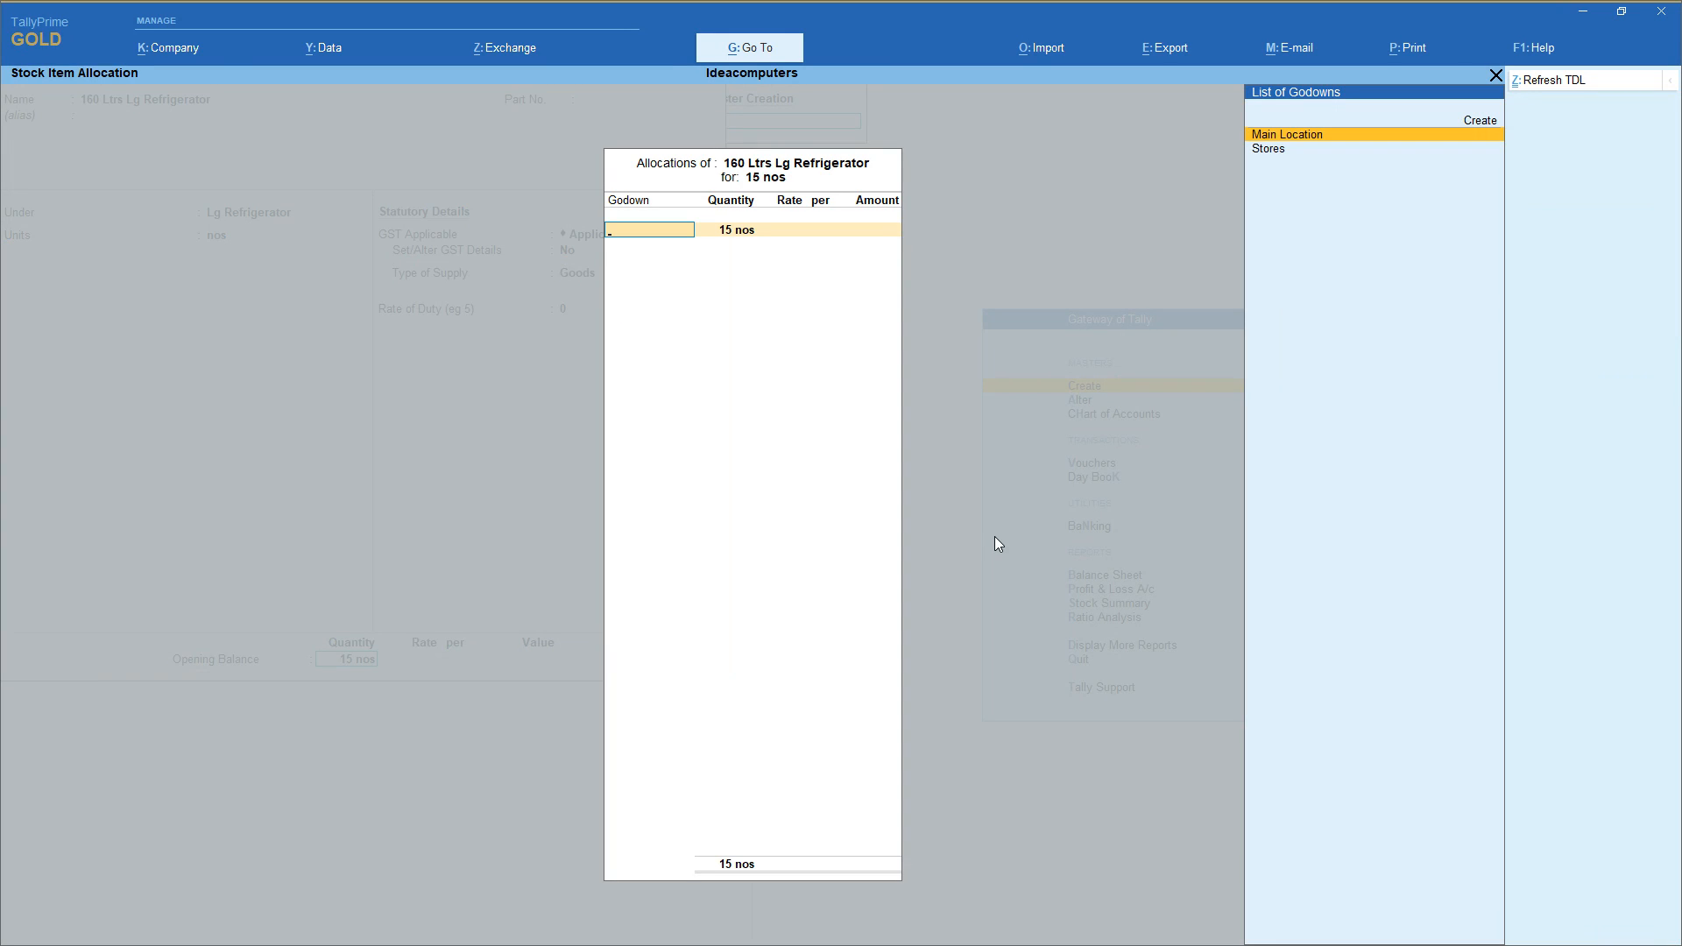
key(Return)
key(Return)
text(16,000)
key(Return)
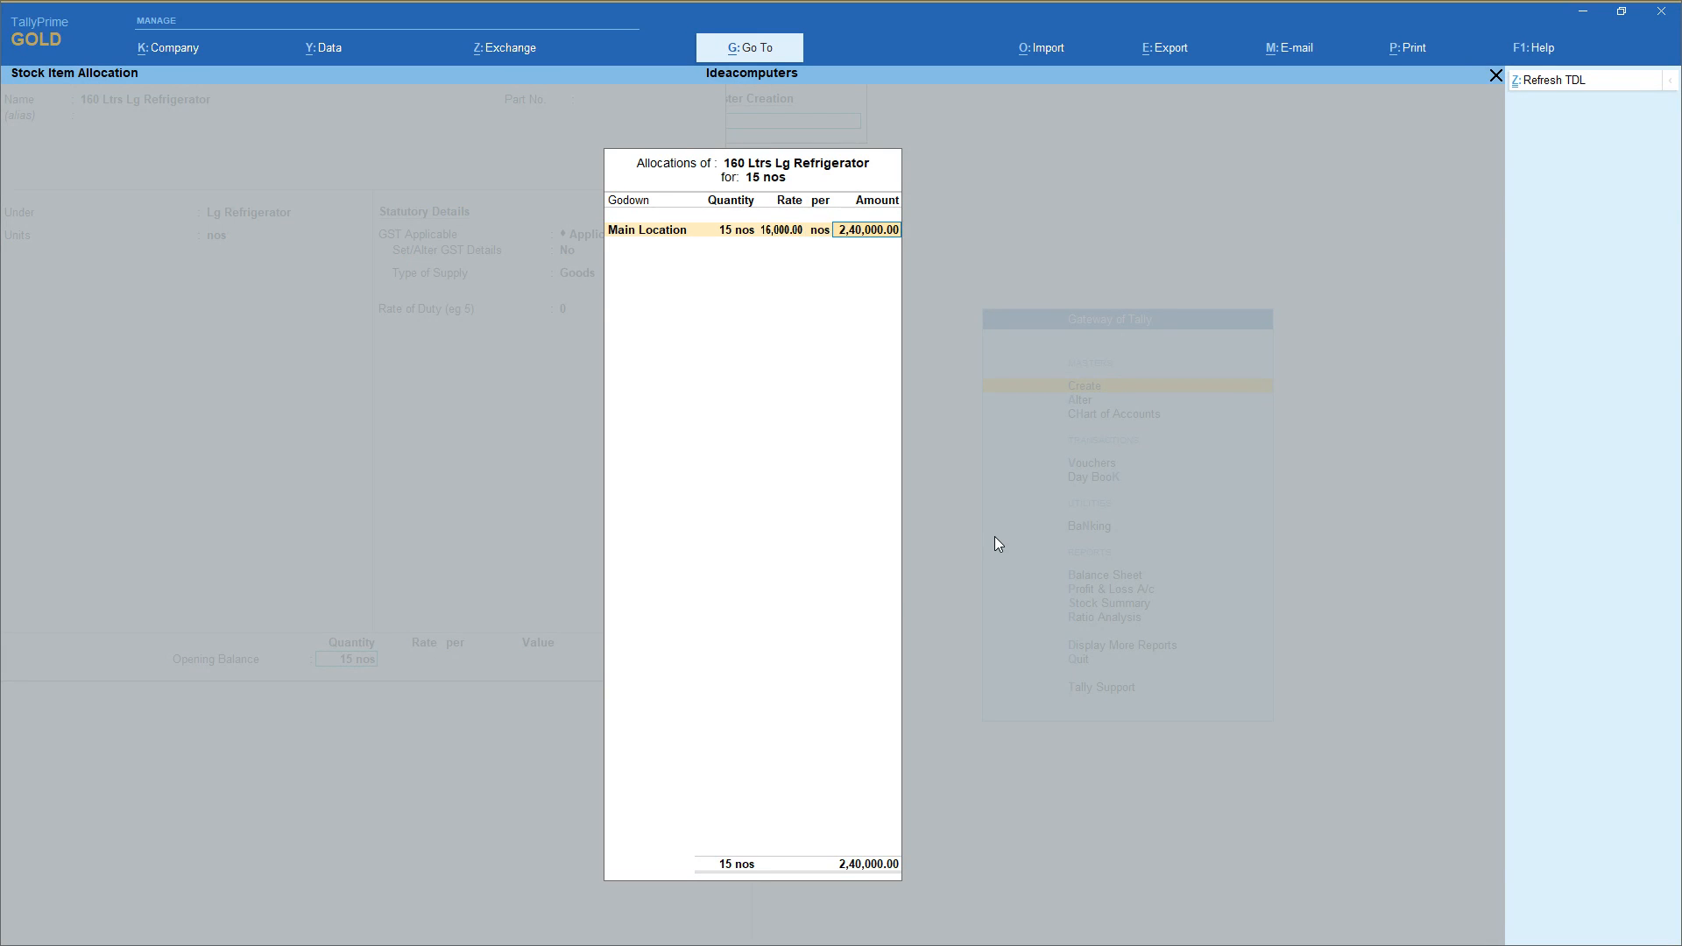
key(Return)
key(Return)
key(Return)
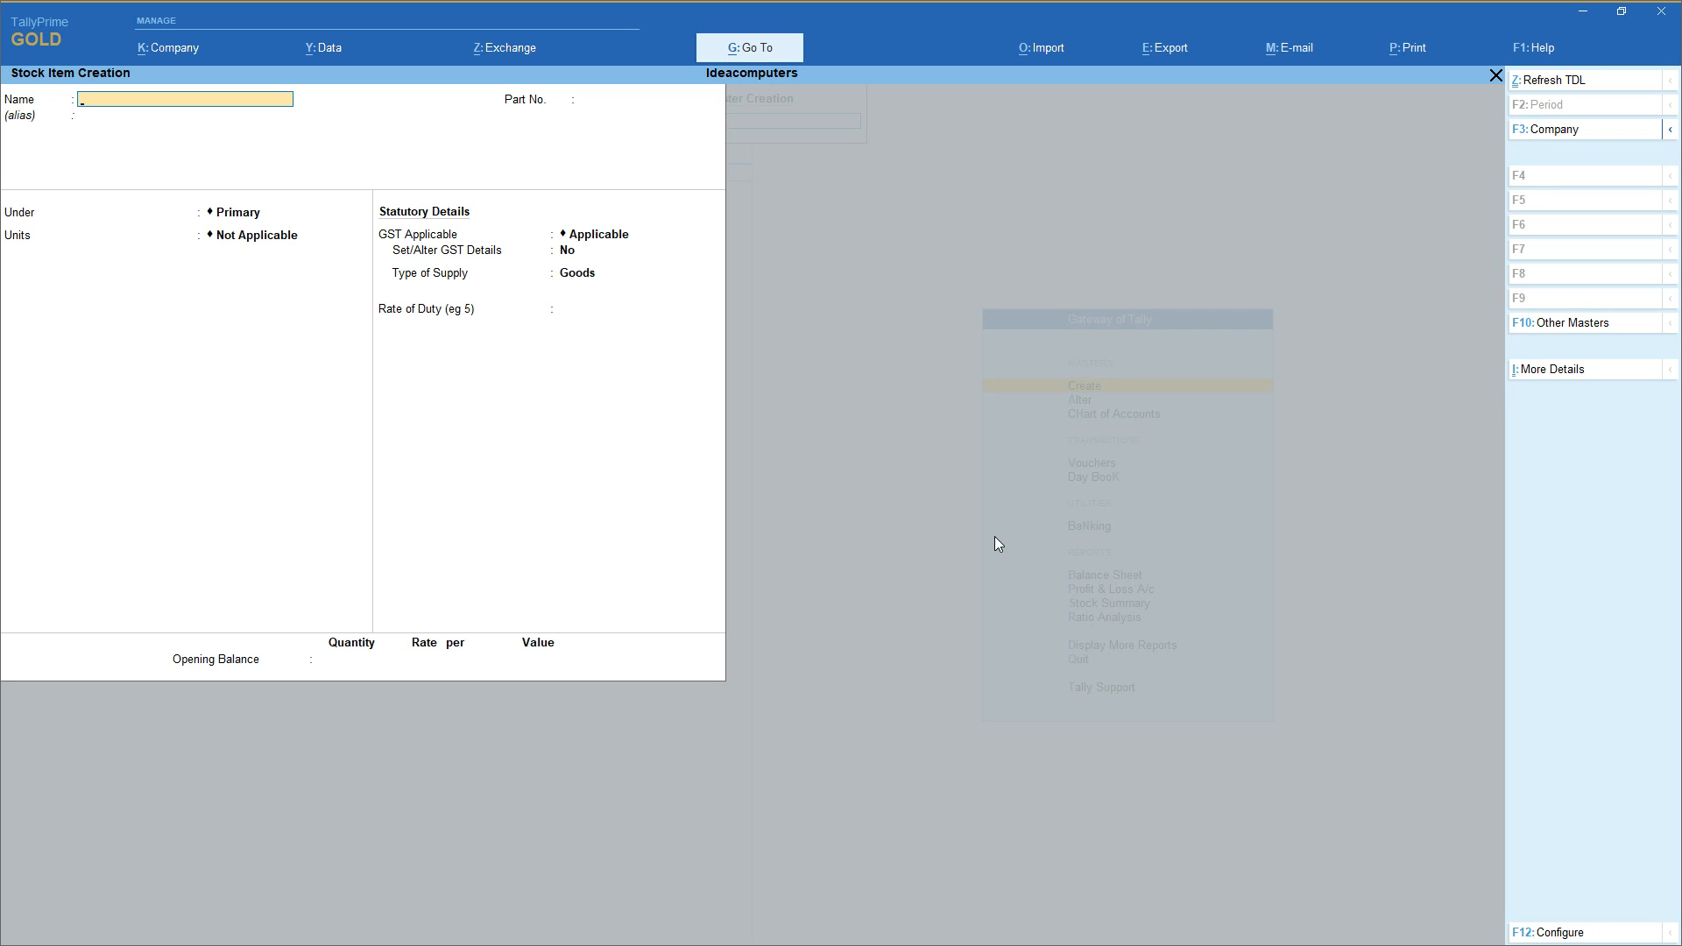
key(Escape)
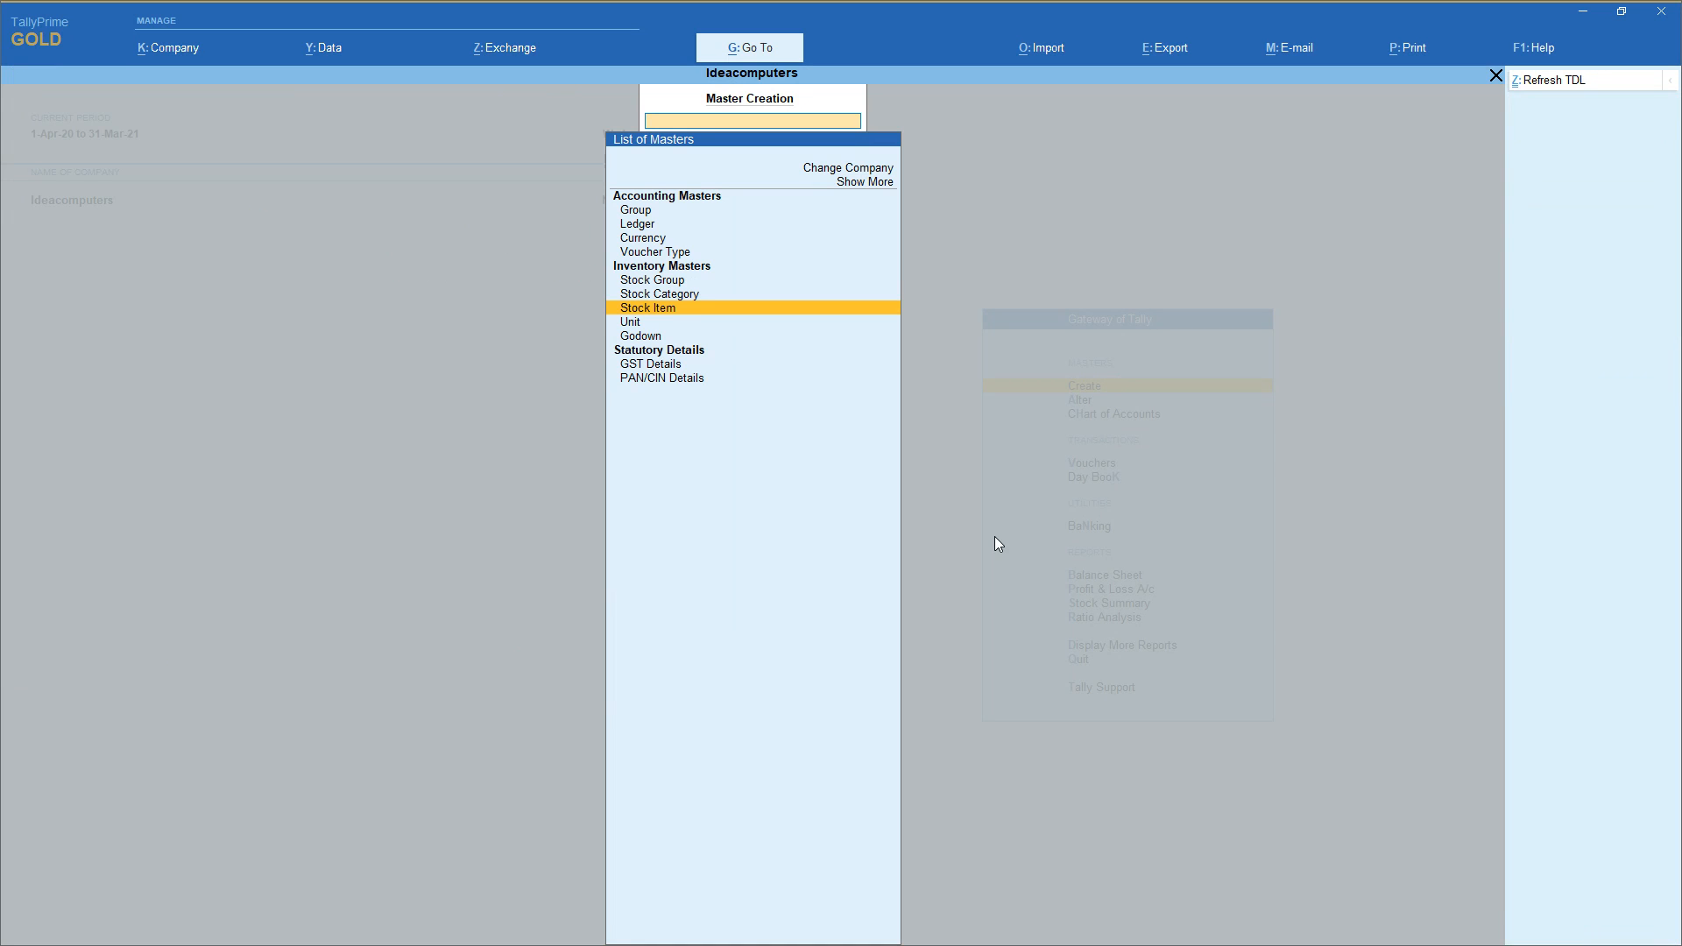
key(Up)
key(Up)
key(Up)
key(Up)
key(Up)
key(Up)
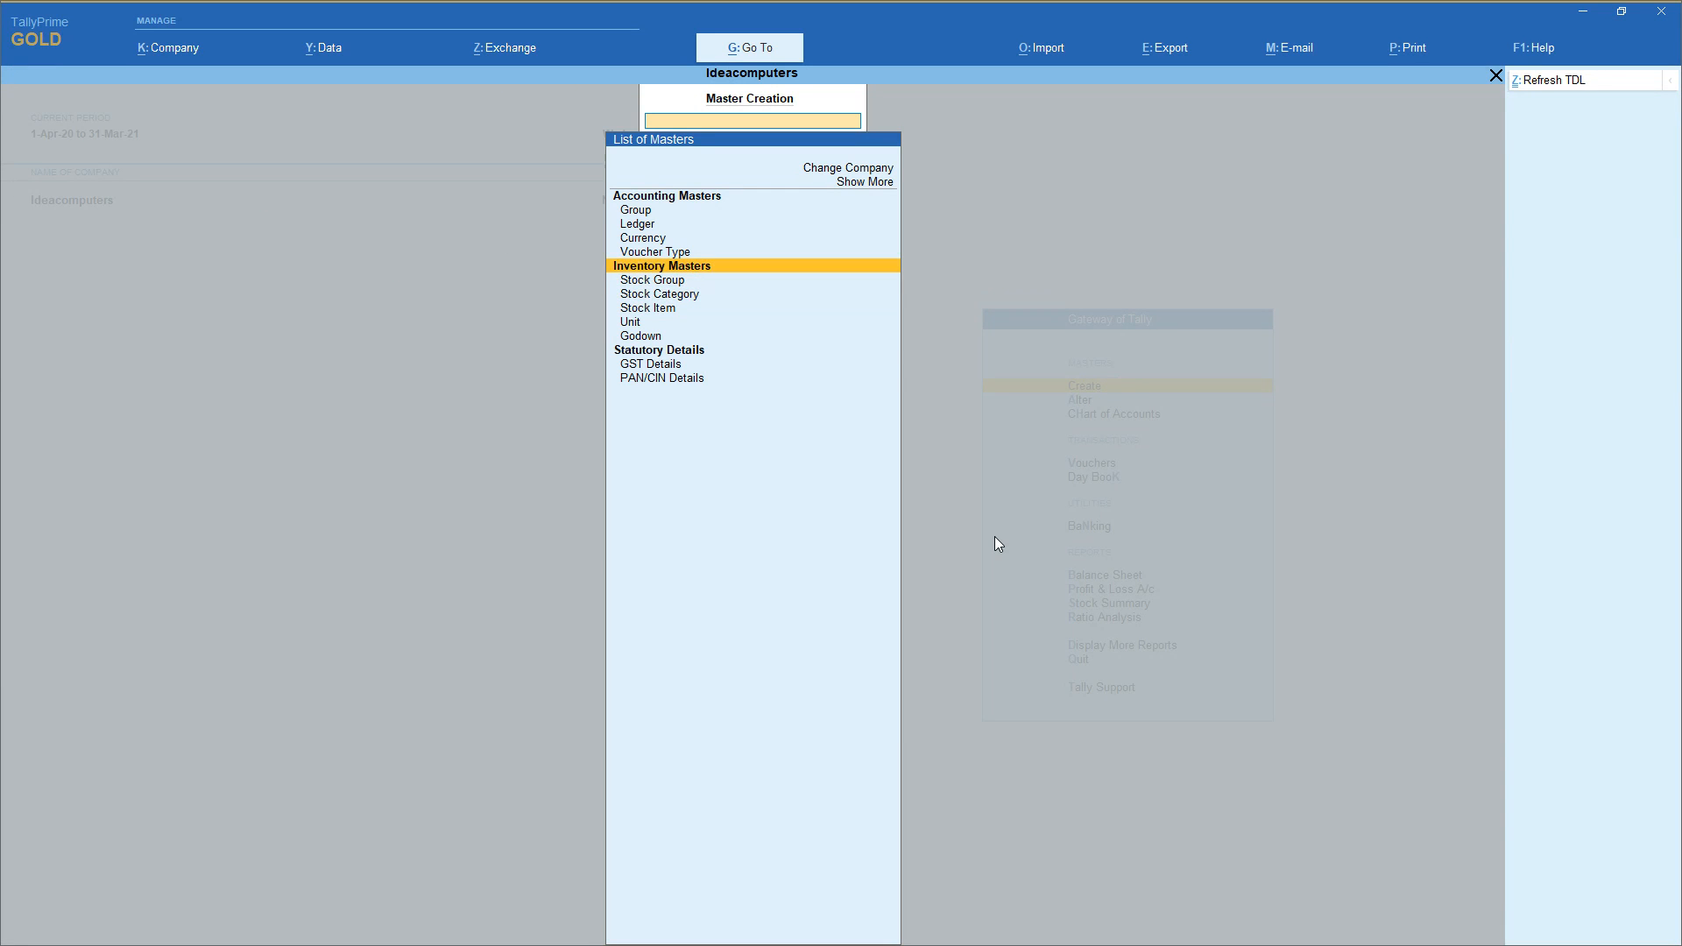
key(Up)
key(Down)
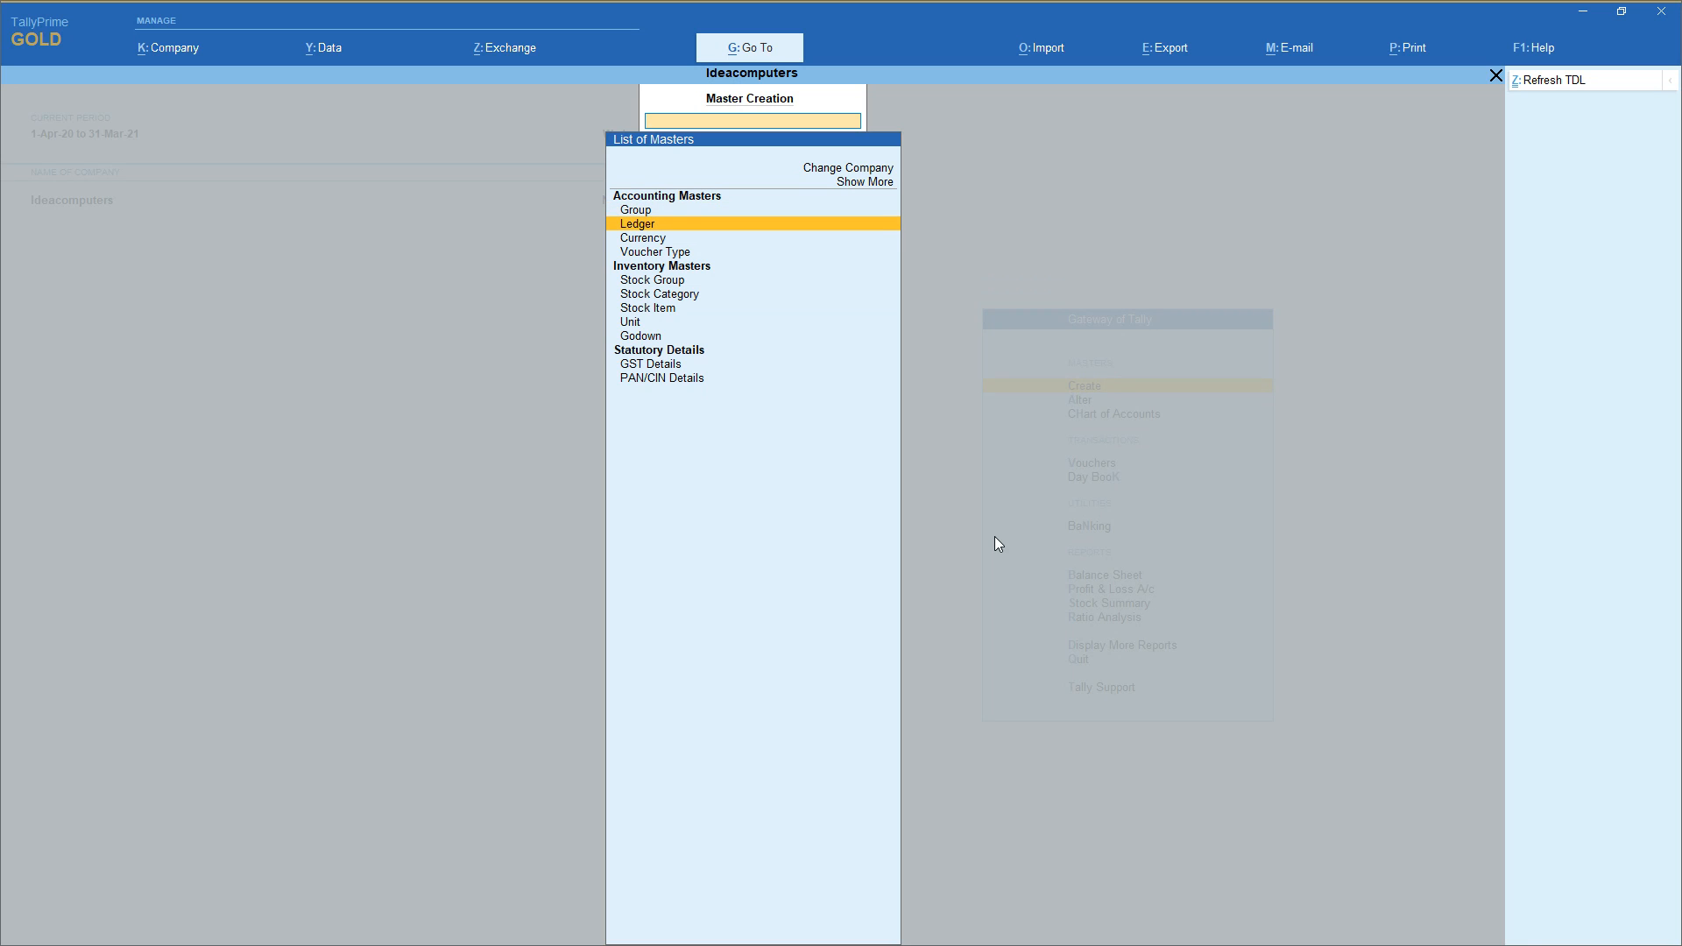
key(Down)
key(Down)
key(Down)
key(Down)
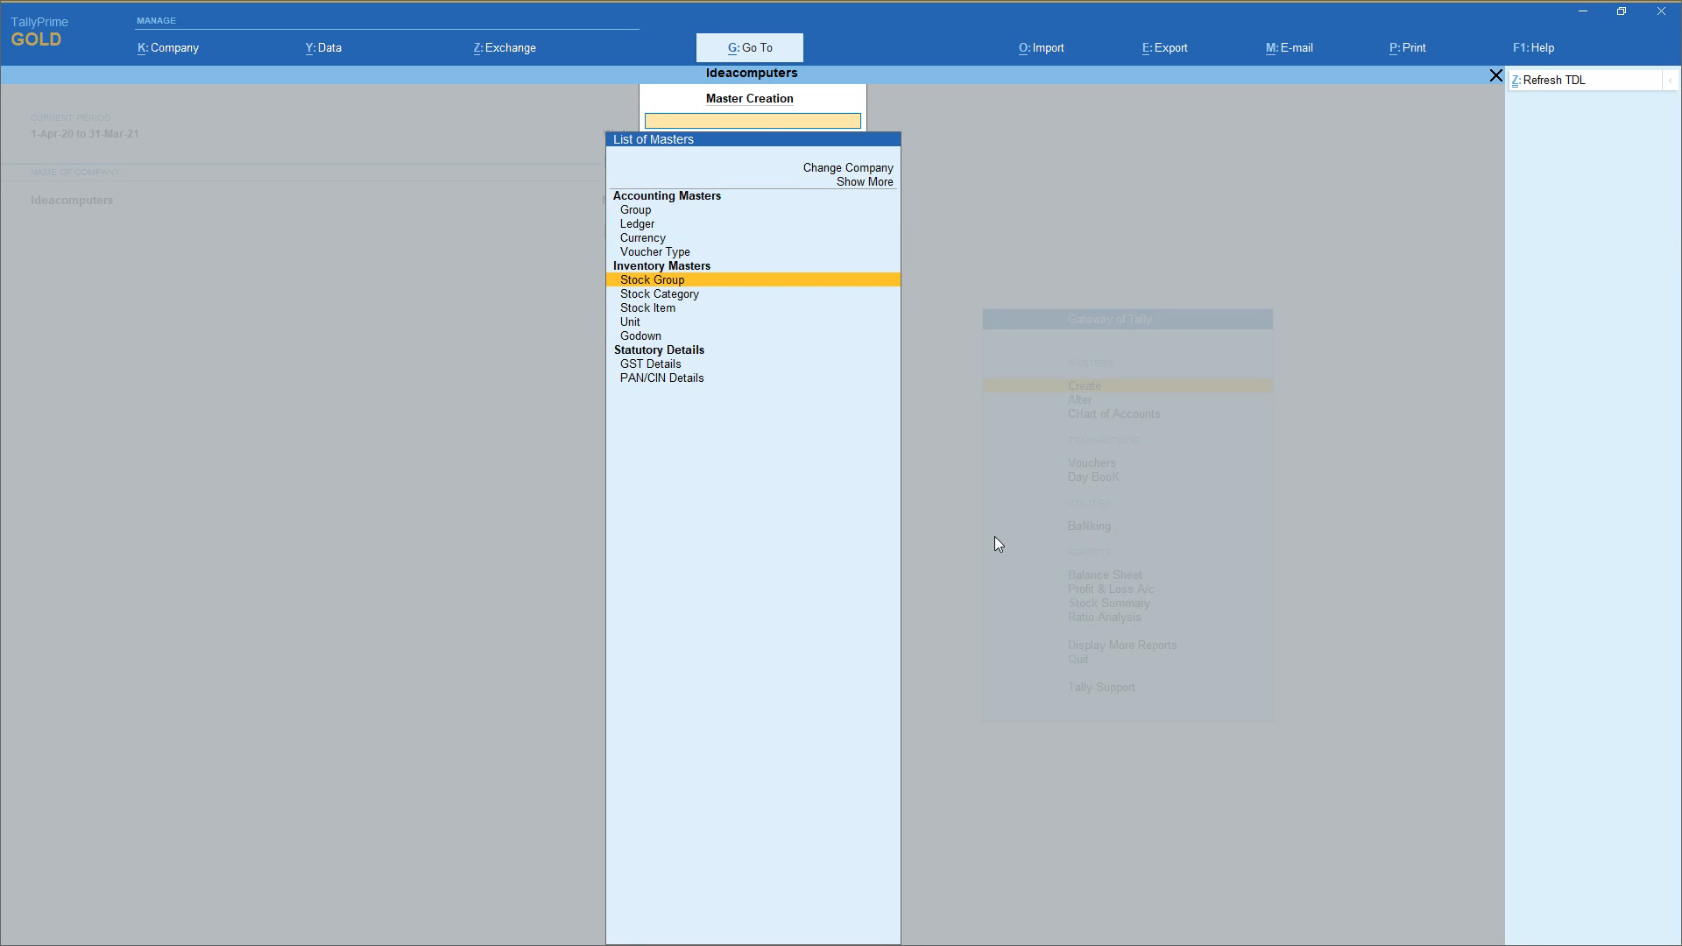
key(Down)
key(Down)
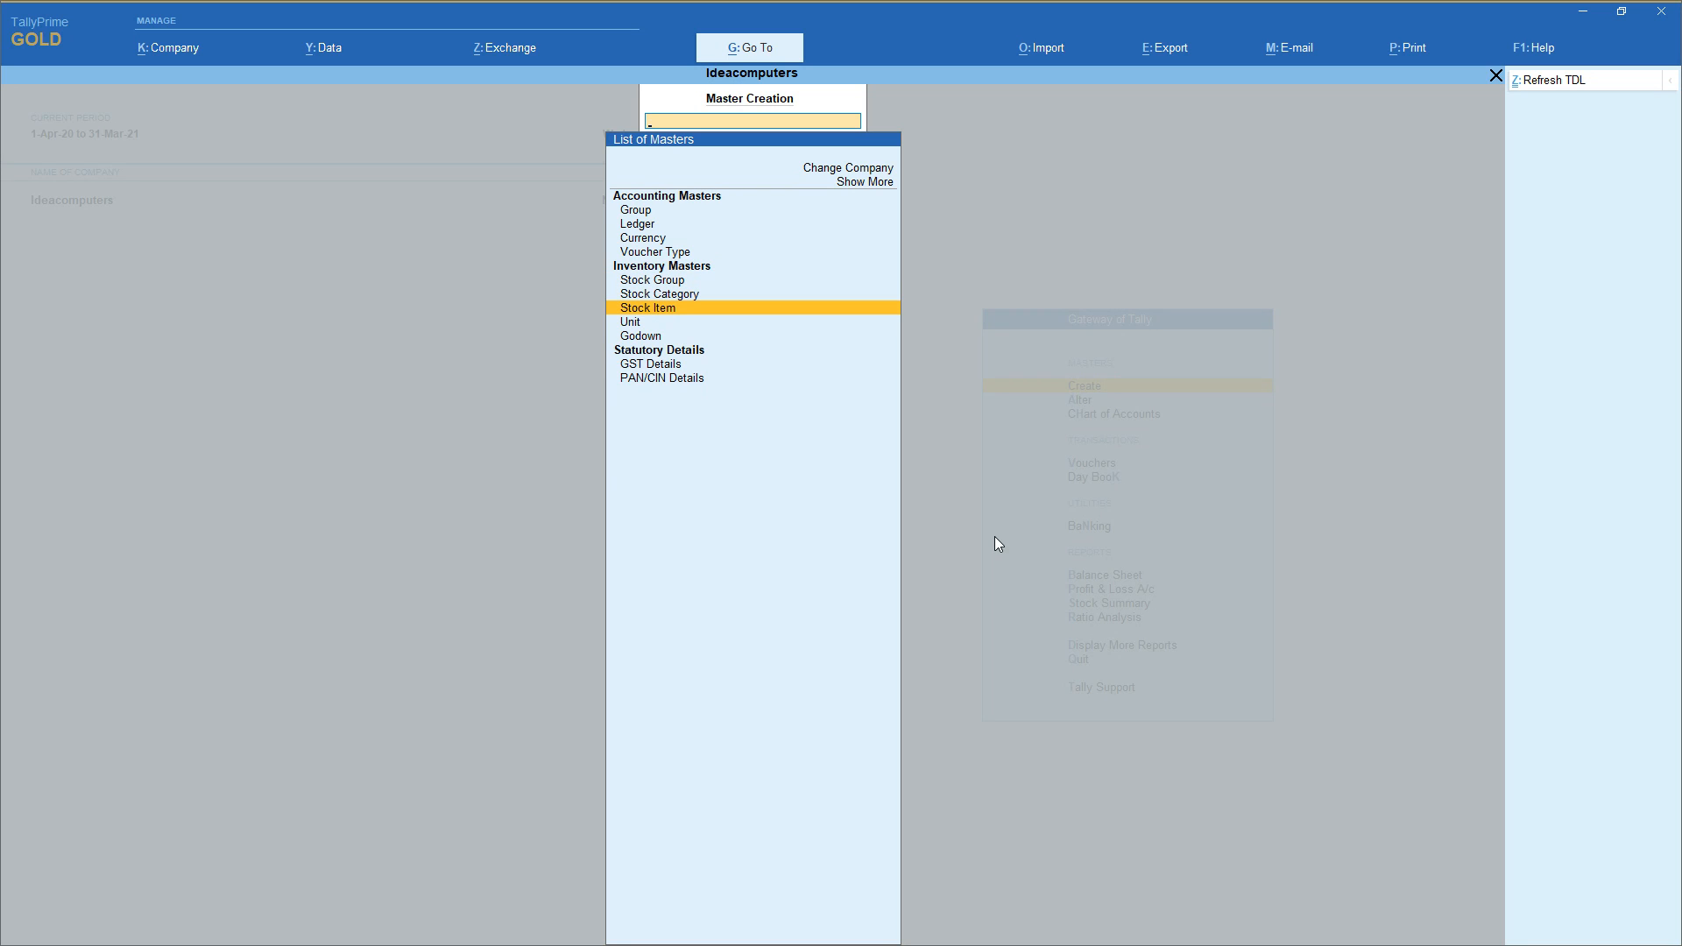
key(Down)
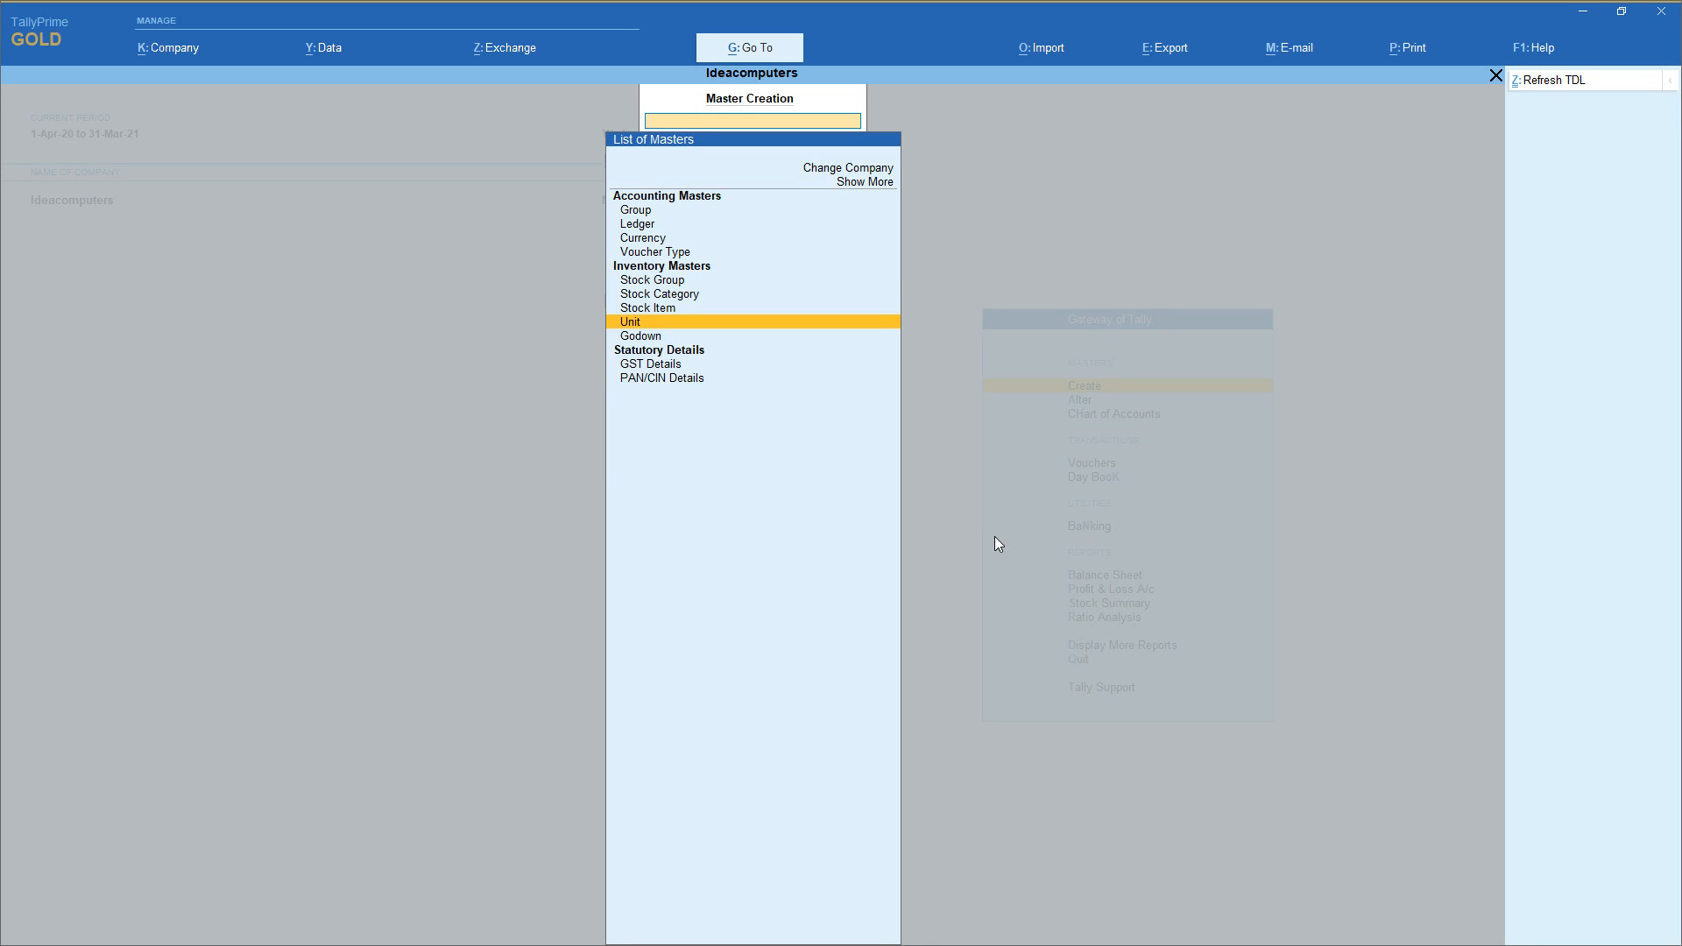
key(Down)
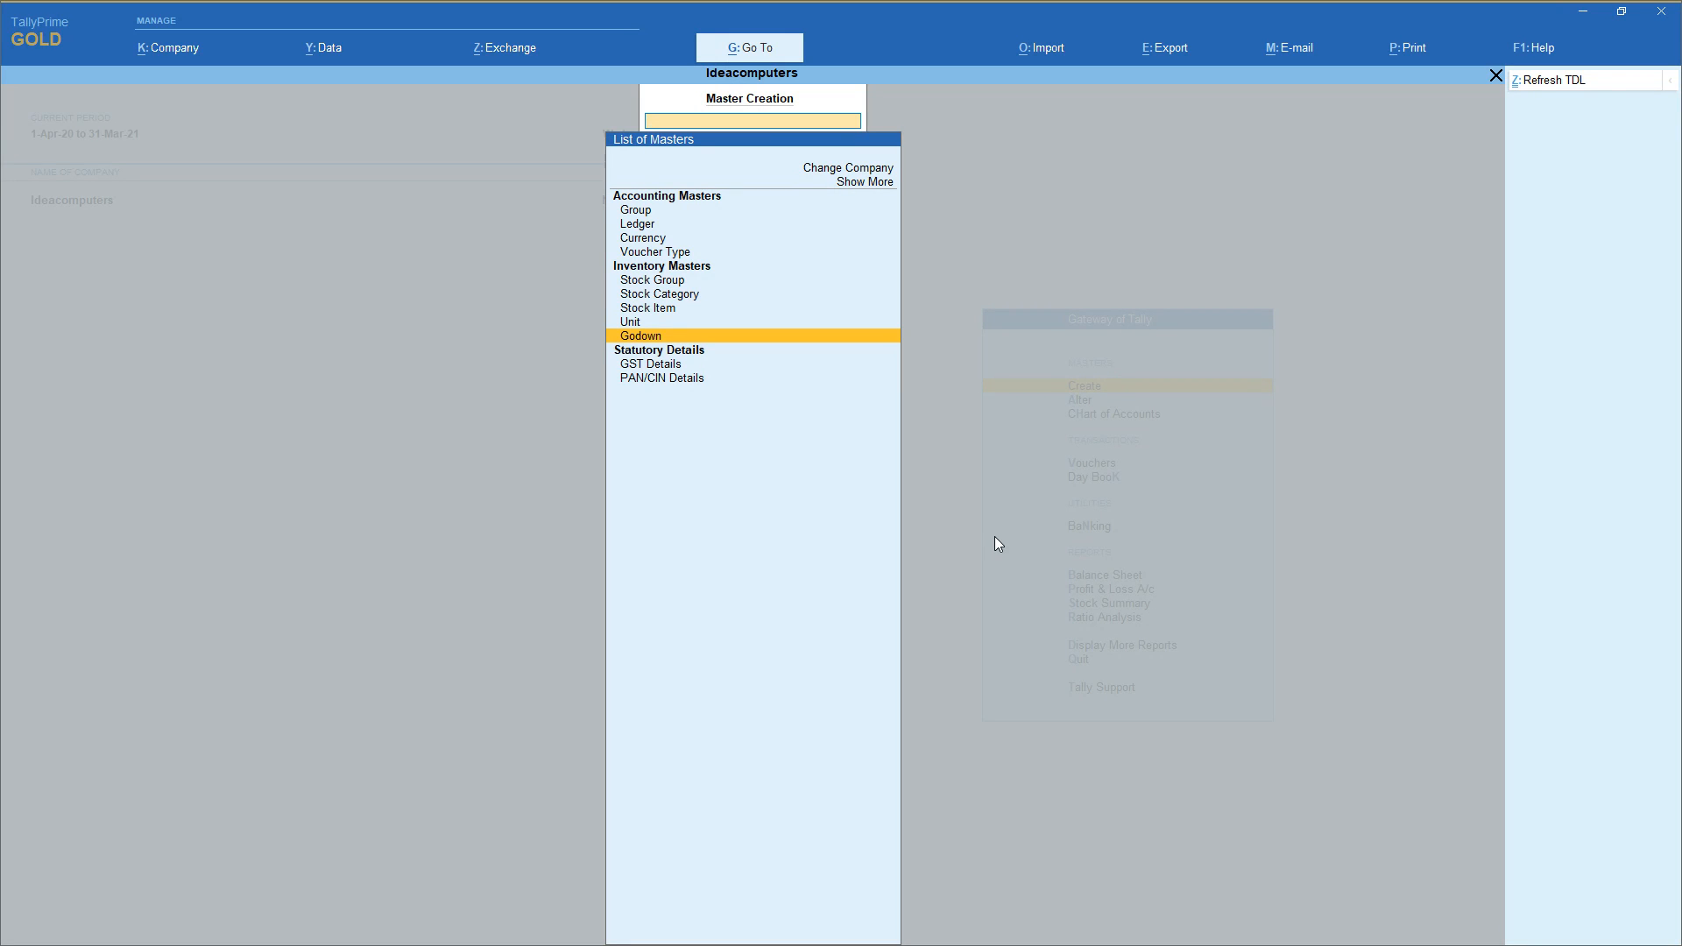
key(Up)
key(Up)
key(Up)
key(Up)
key(Up)
key(Up)
key(Down)
key(Down)
key(Down)
key(Down)
key(Down)
key(Down)
key(Up)
key(Up)
key(Up)
key(Up)
key(Up)
key(Up)
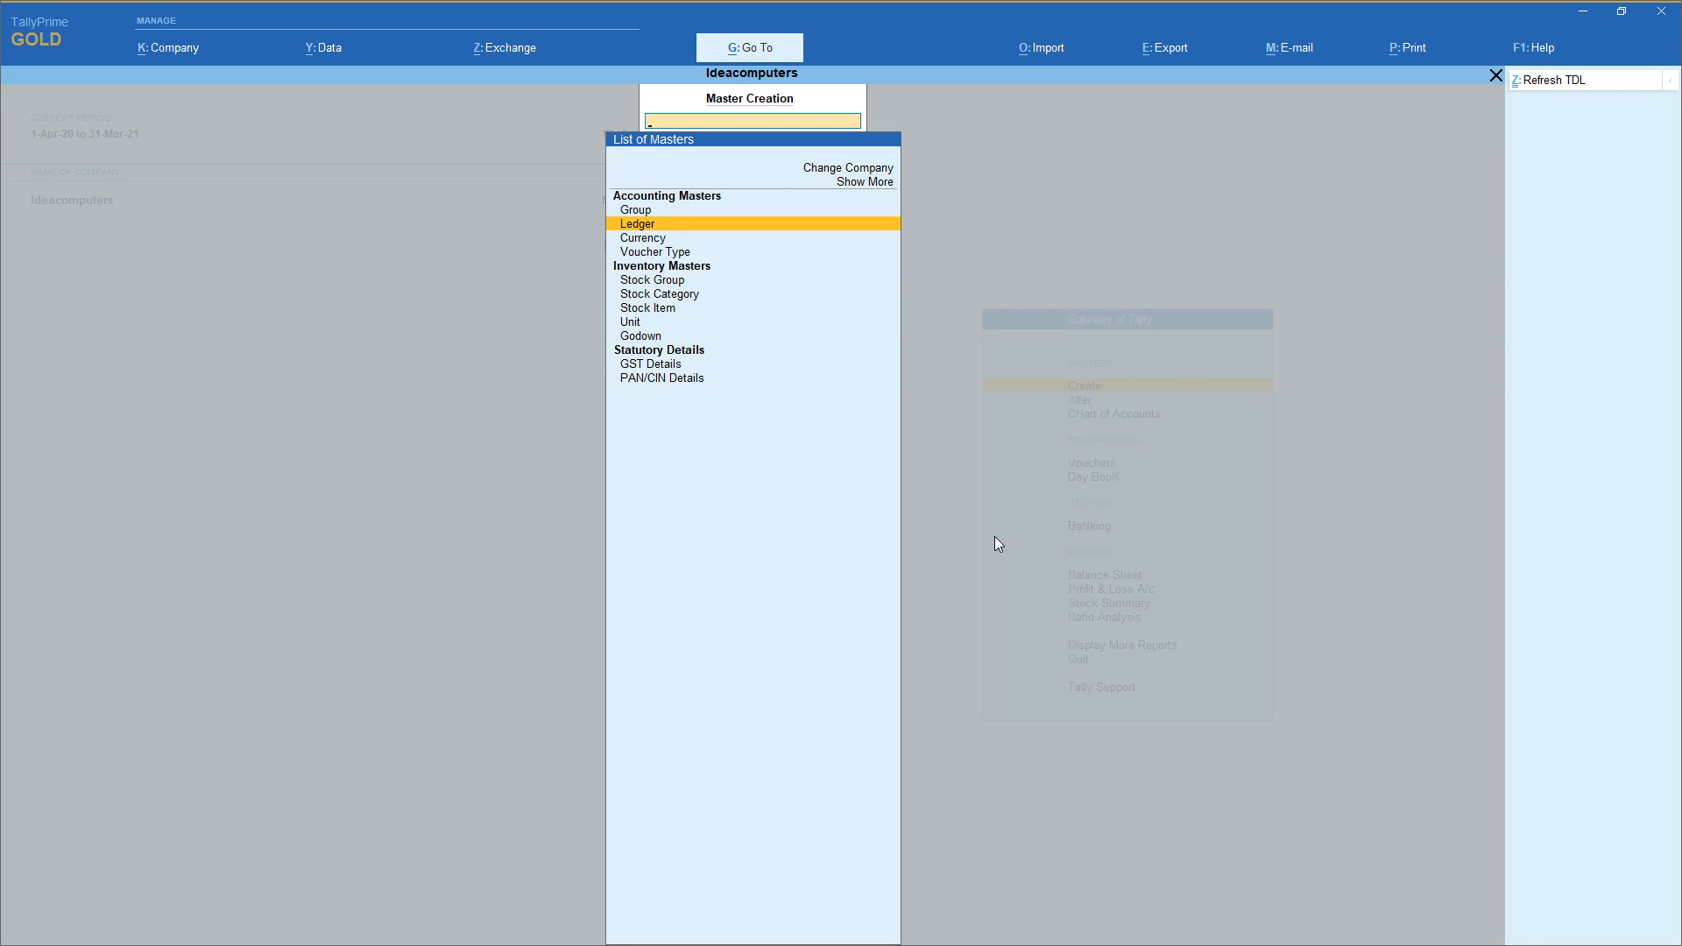
key(Return)
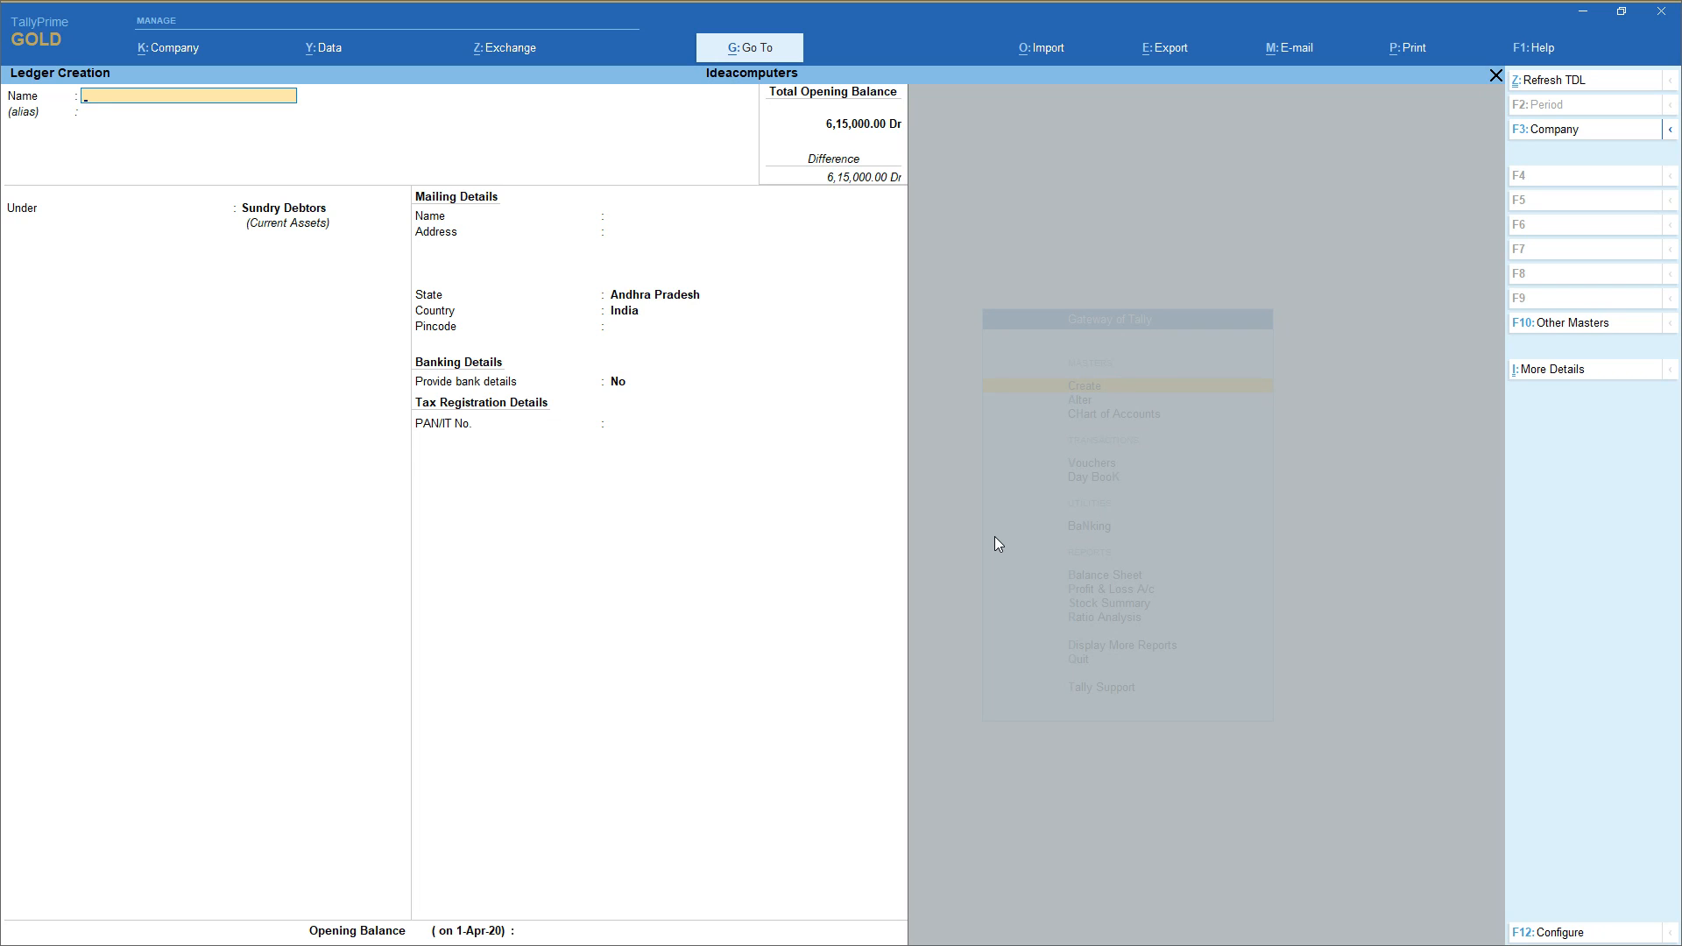
key(Escape)
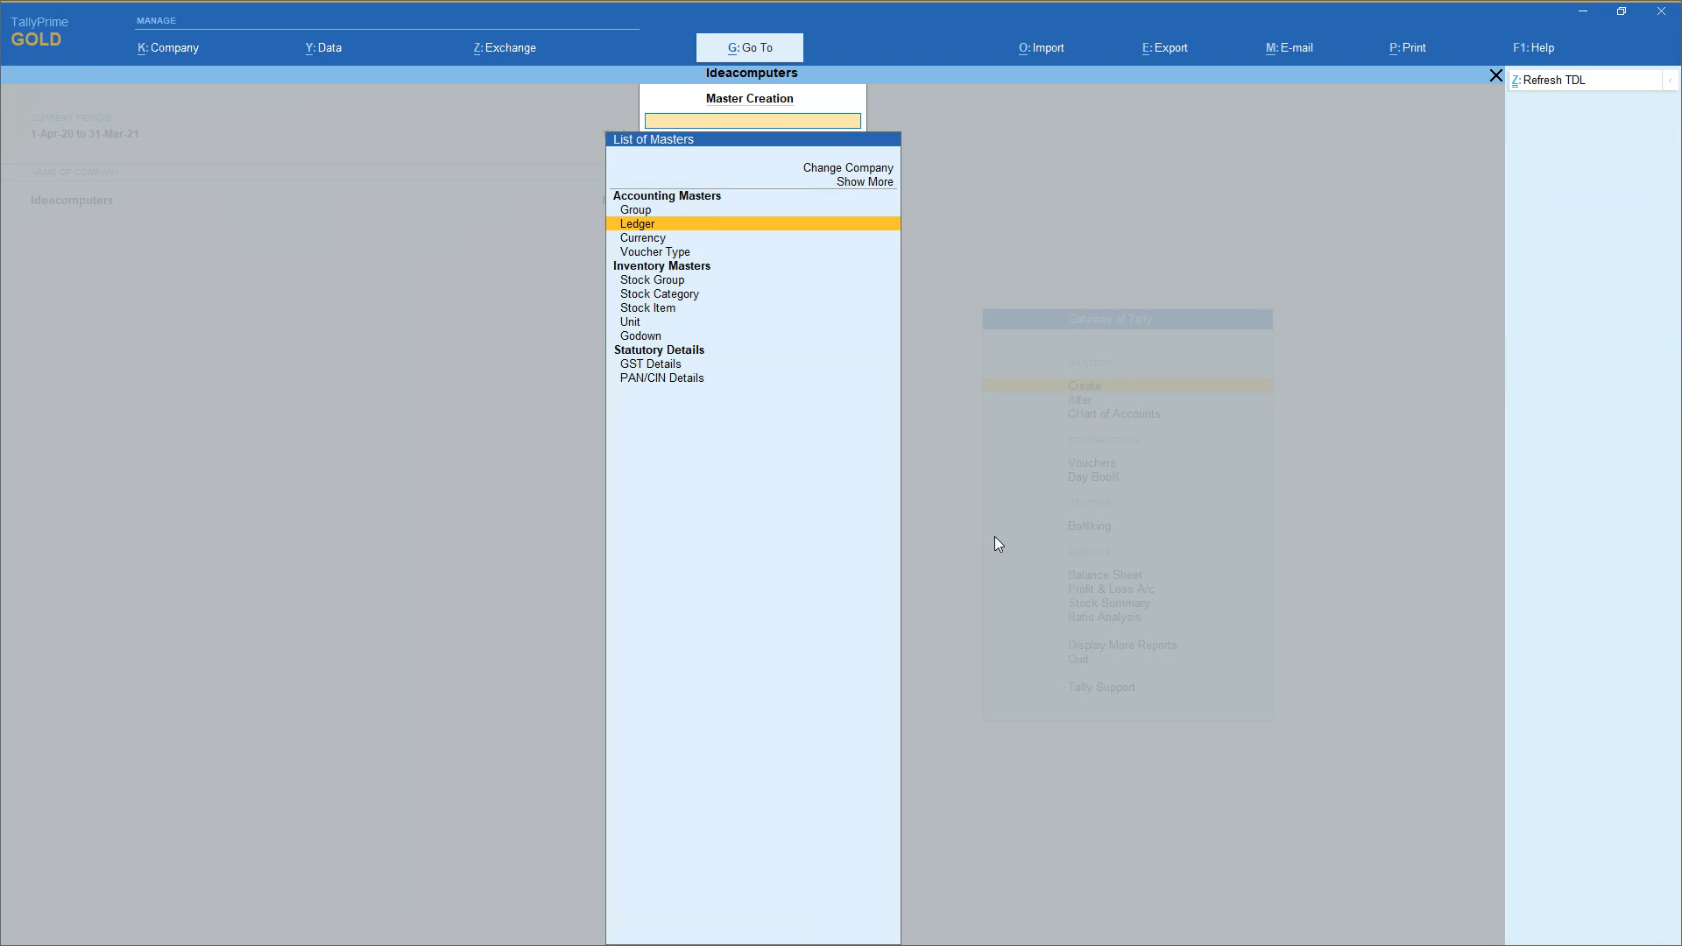
Open the creation form for a new ledger from the list of masters
key(Down)
key(Down)
key(Down)
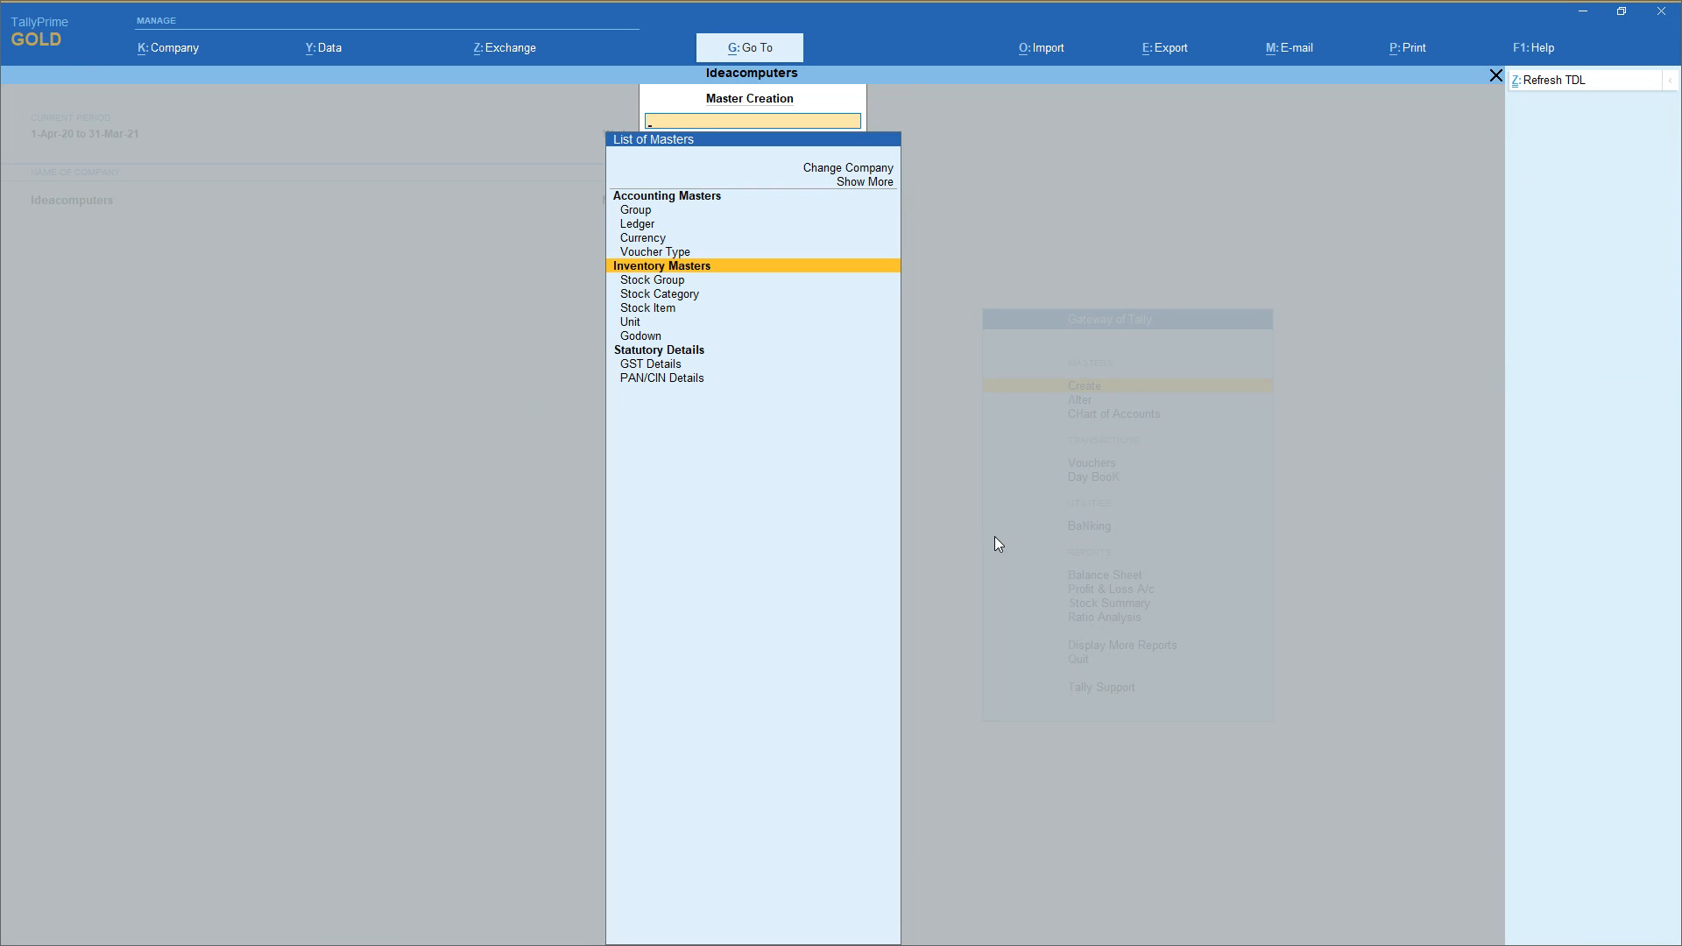
key(Up)
key(Up)
key(Up)
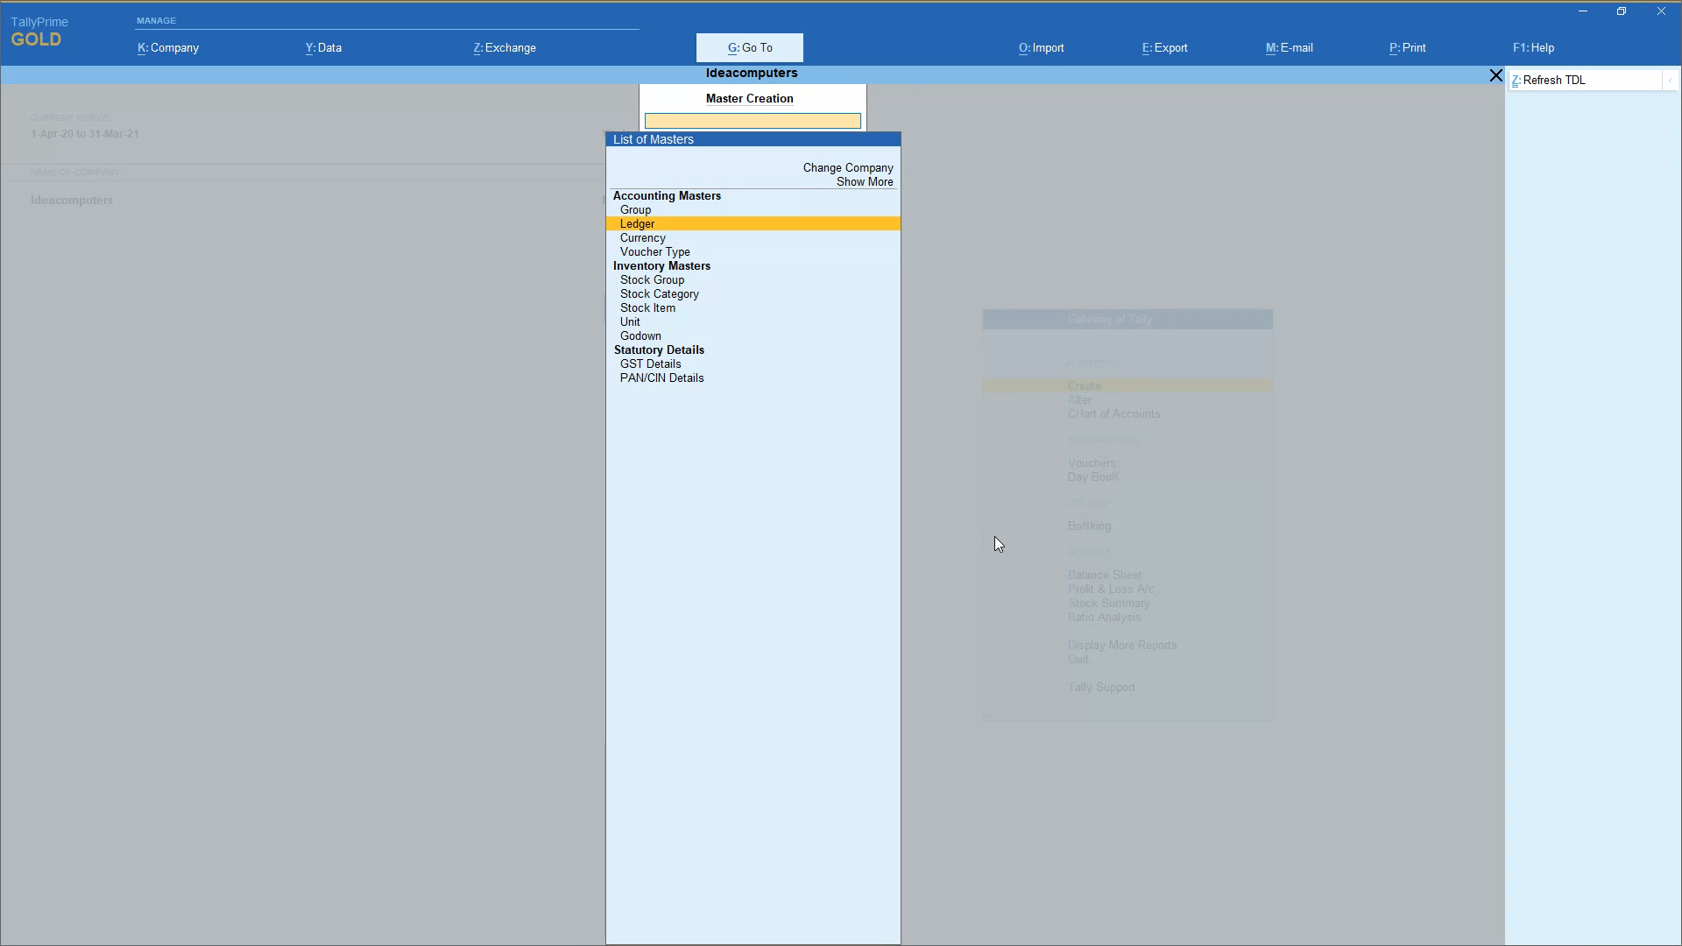
key(Return)
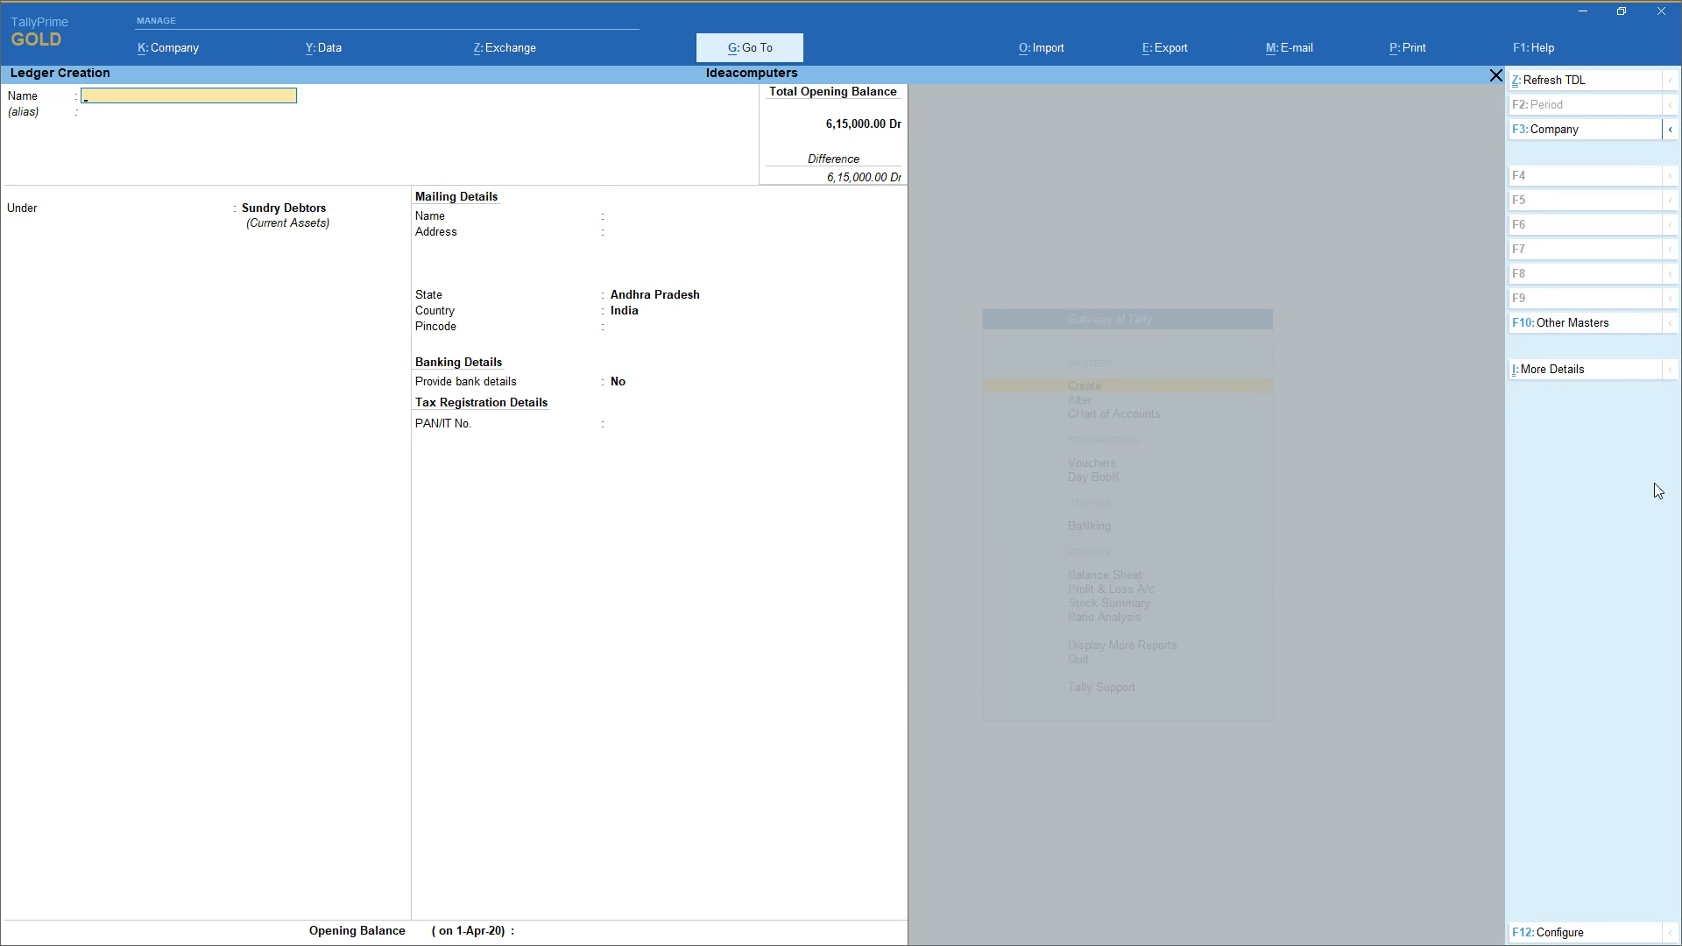
Switch from ledger creation to stock item creation through the other masters
click(1582, 326)
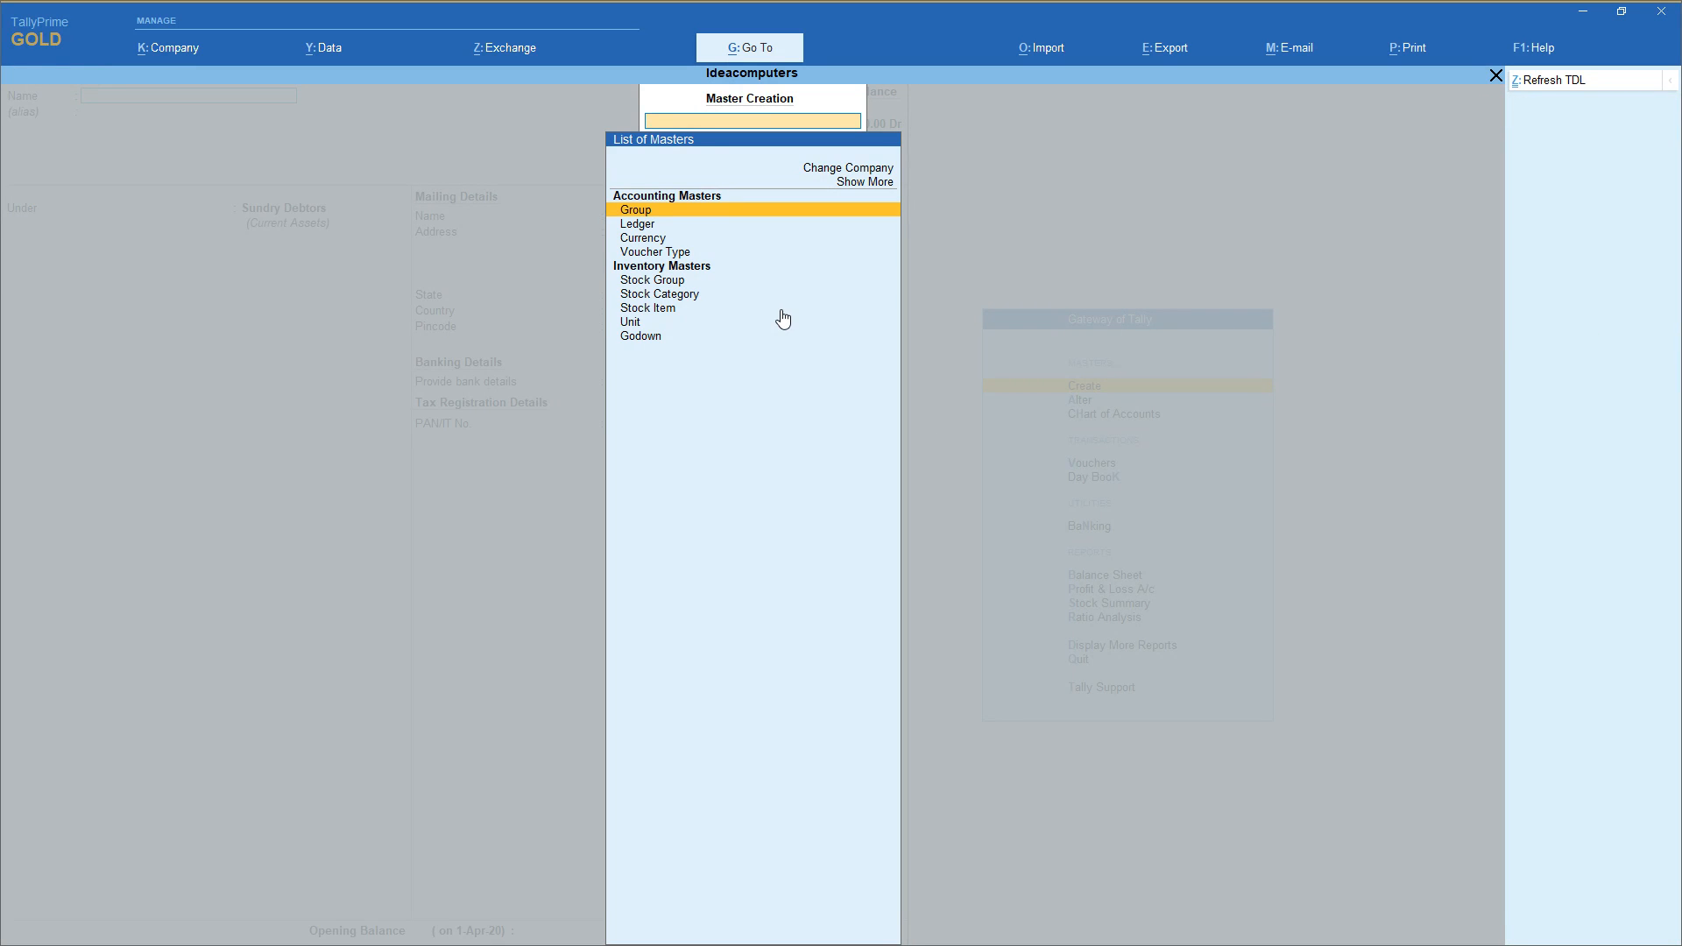
key(Down)
key(Down)
key(Down)
key(Down)
key(Down)
key(Down)
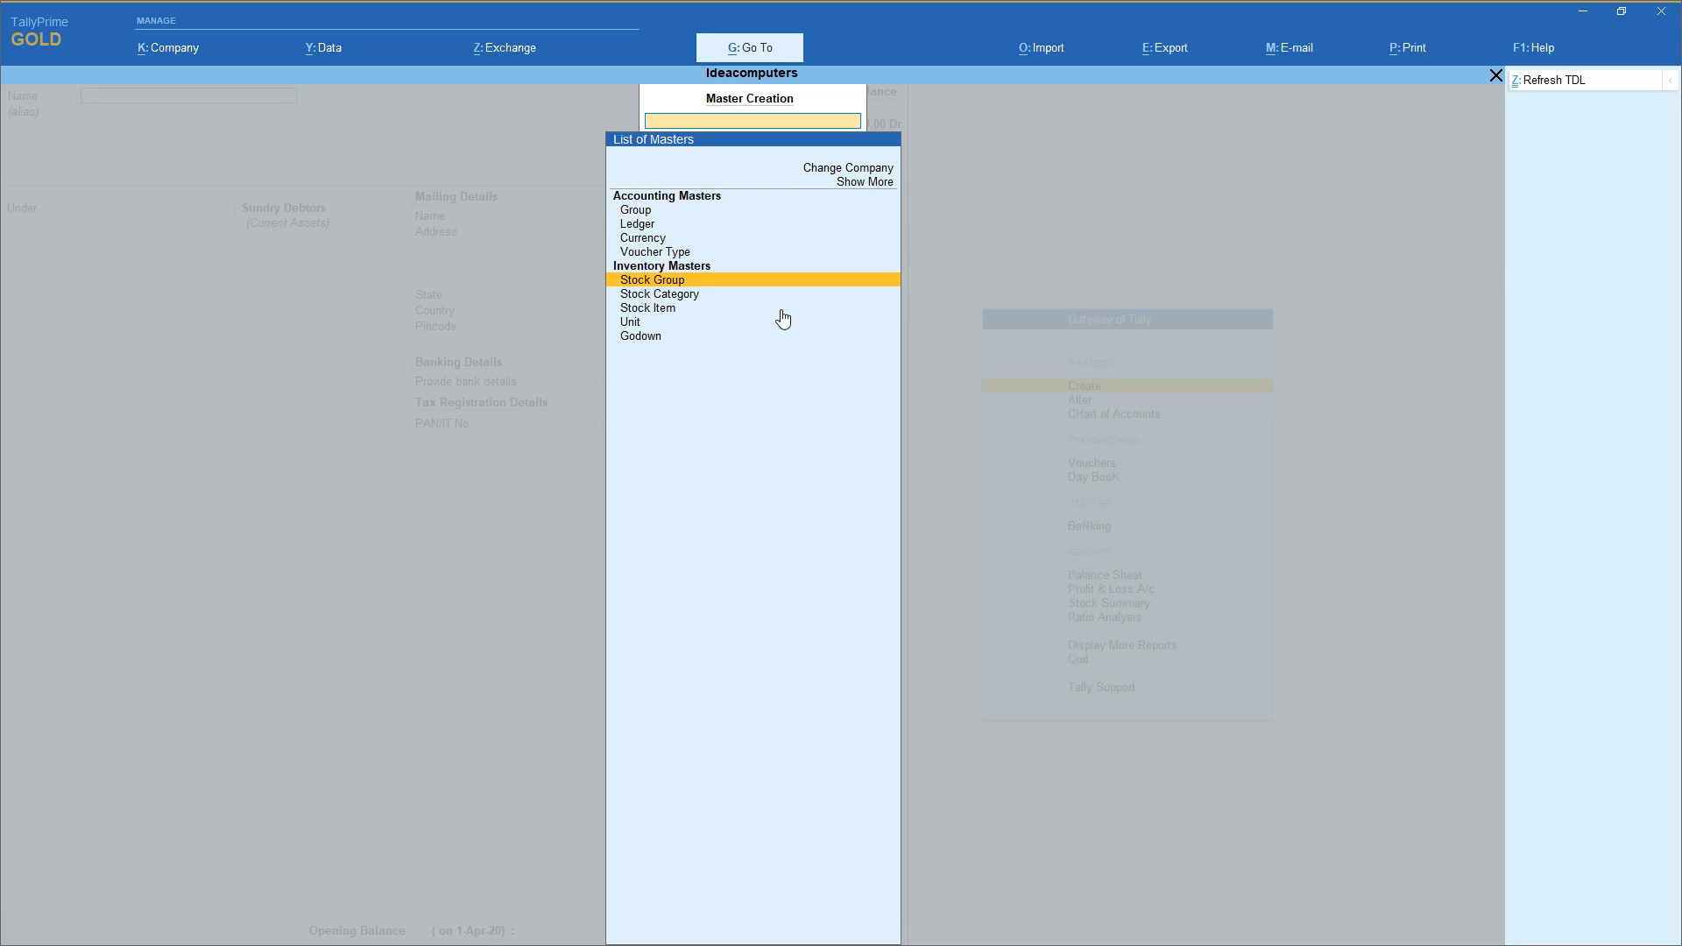
key(Return)
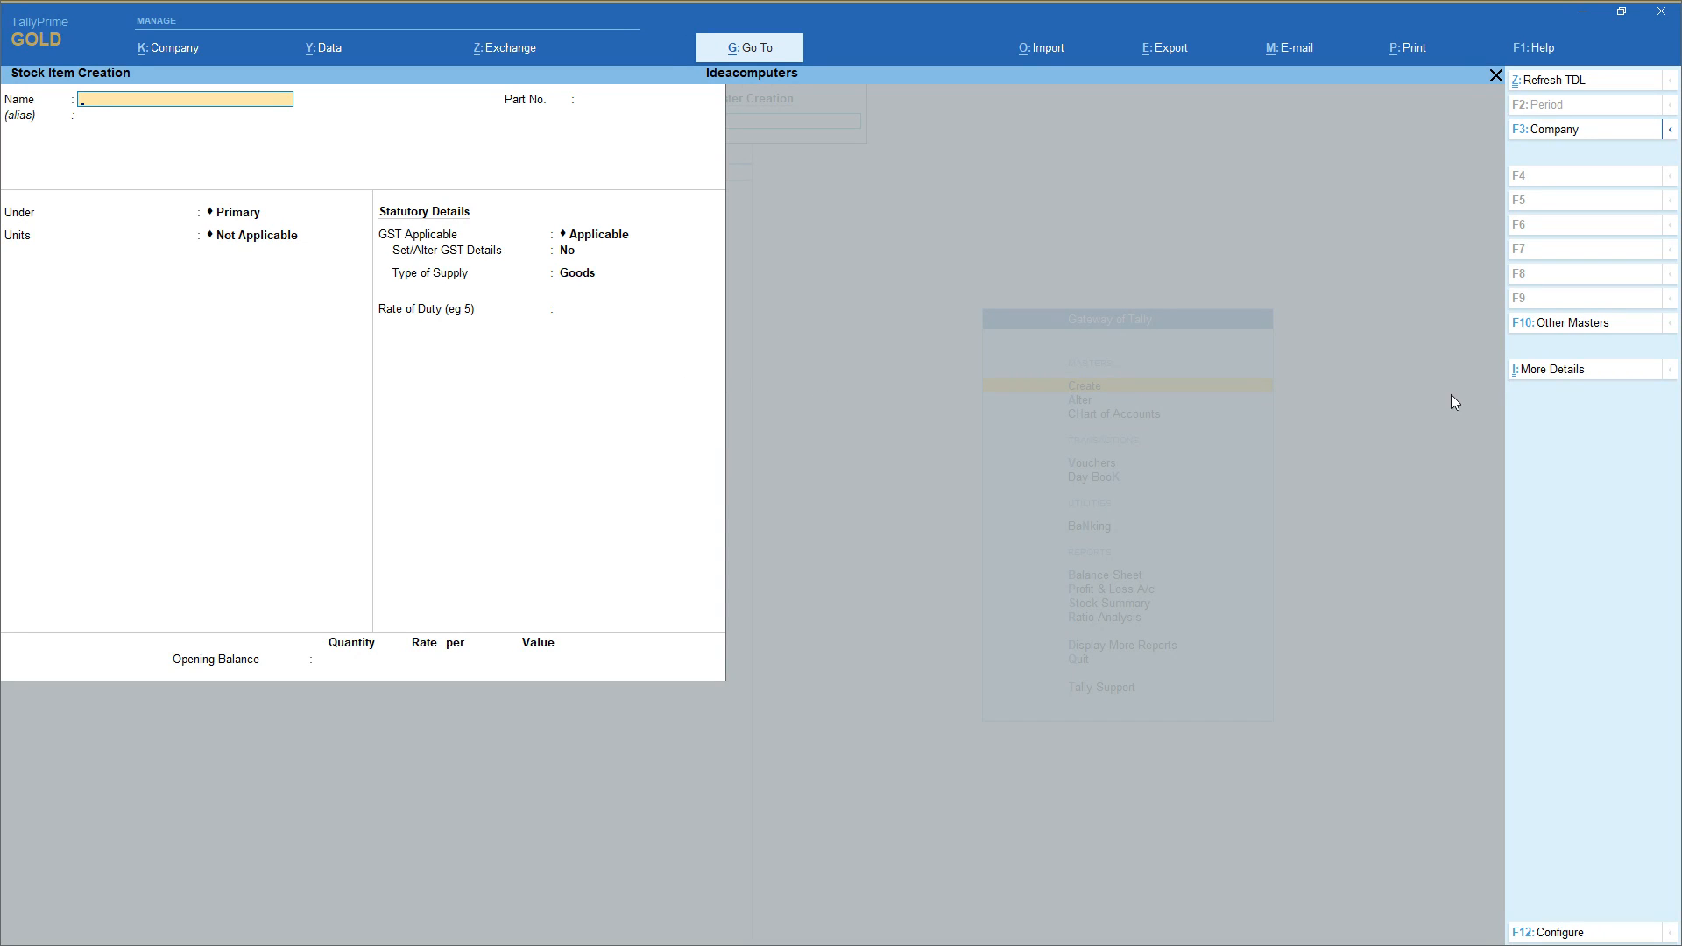
Switch from stock item creation to unit creation
click(1577, 324)
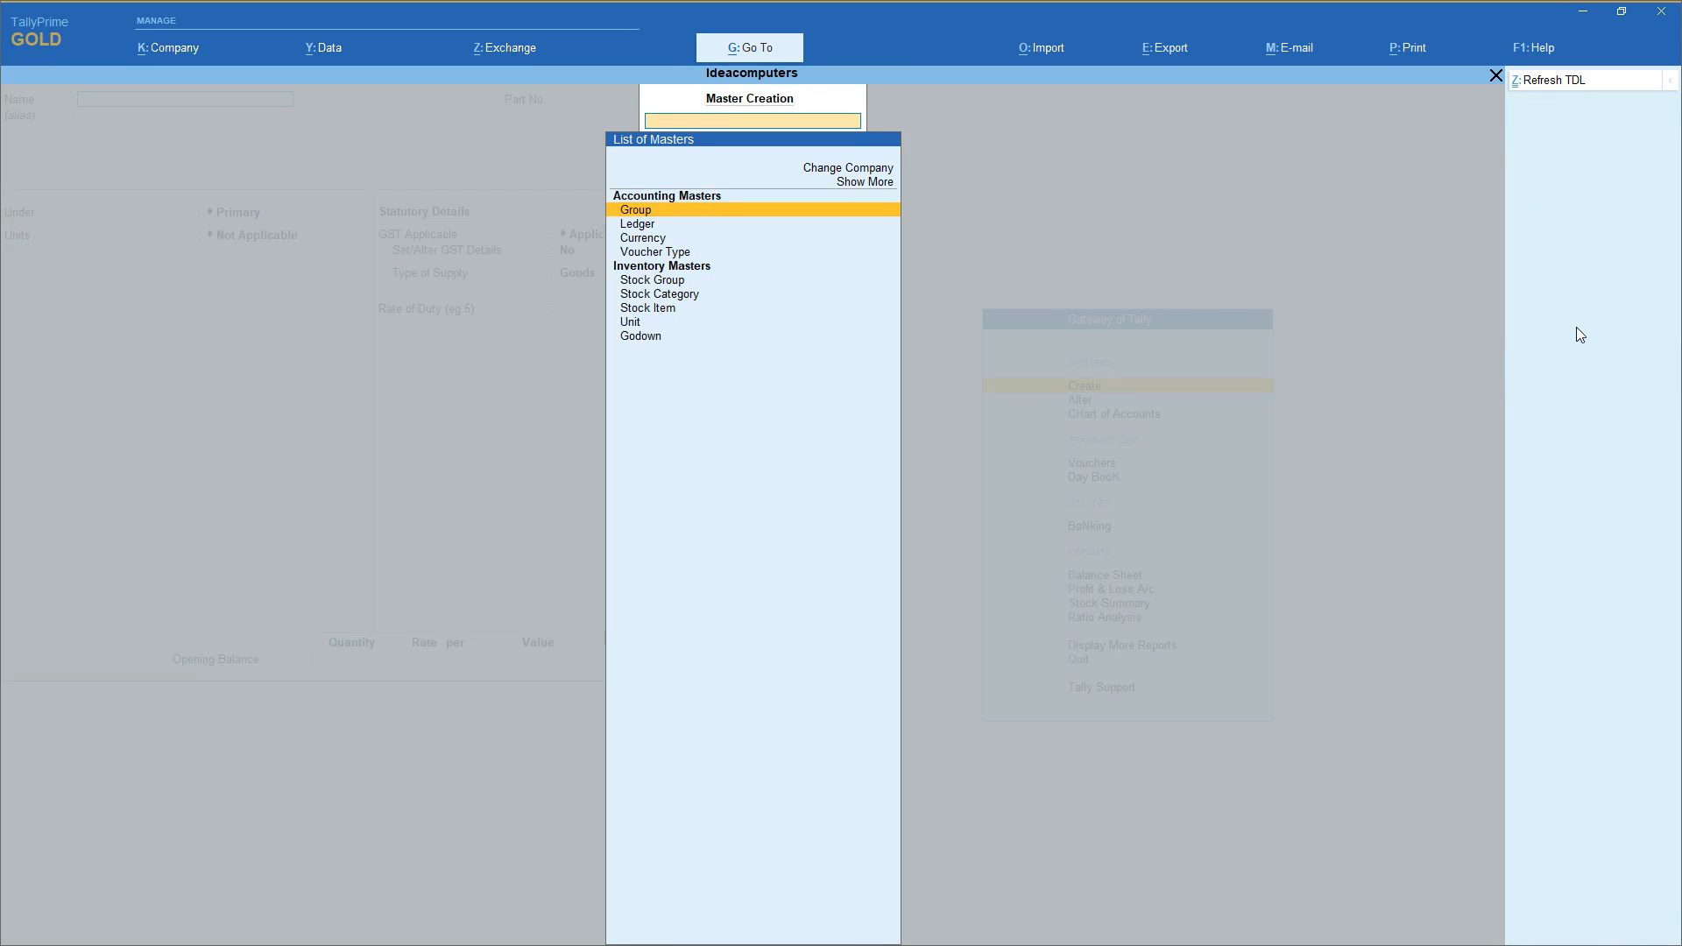
key(Down)
key(Down)
key(Down)
key(Down)
key(Down)
key(Down)
key(Down)
key(Down)
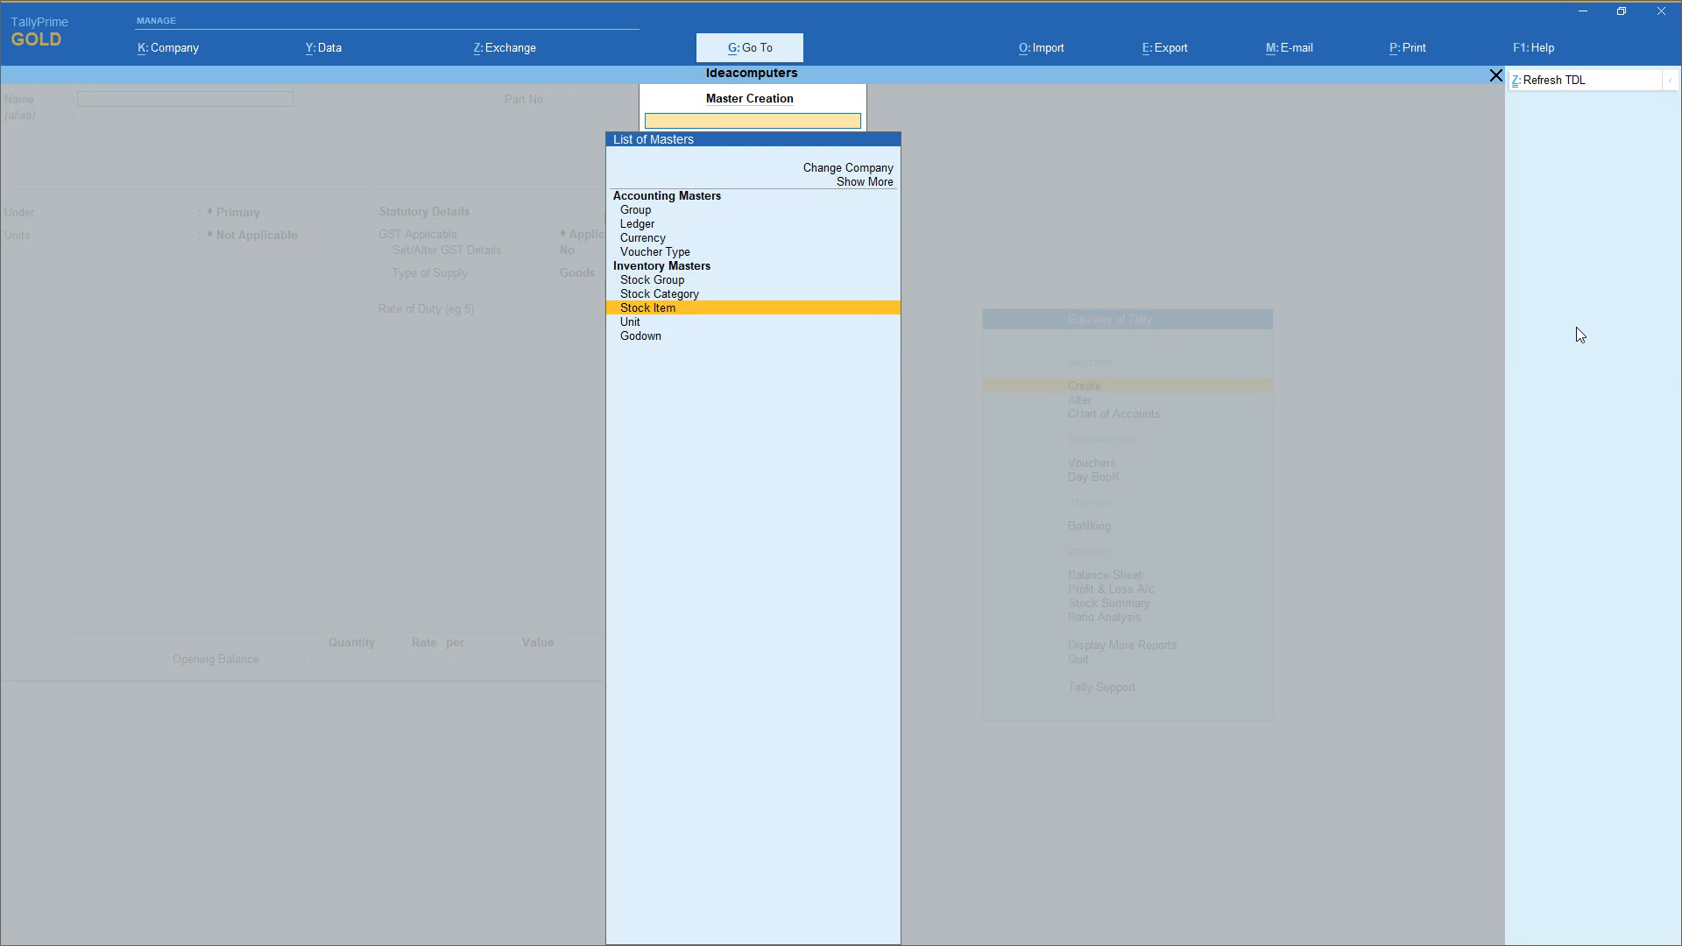
key(Return)
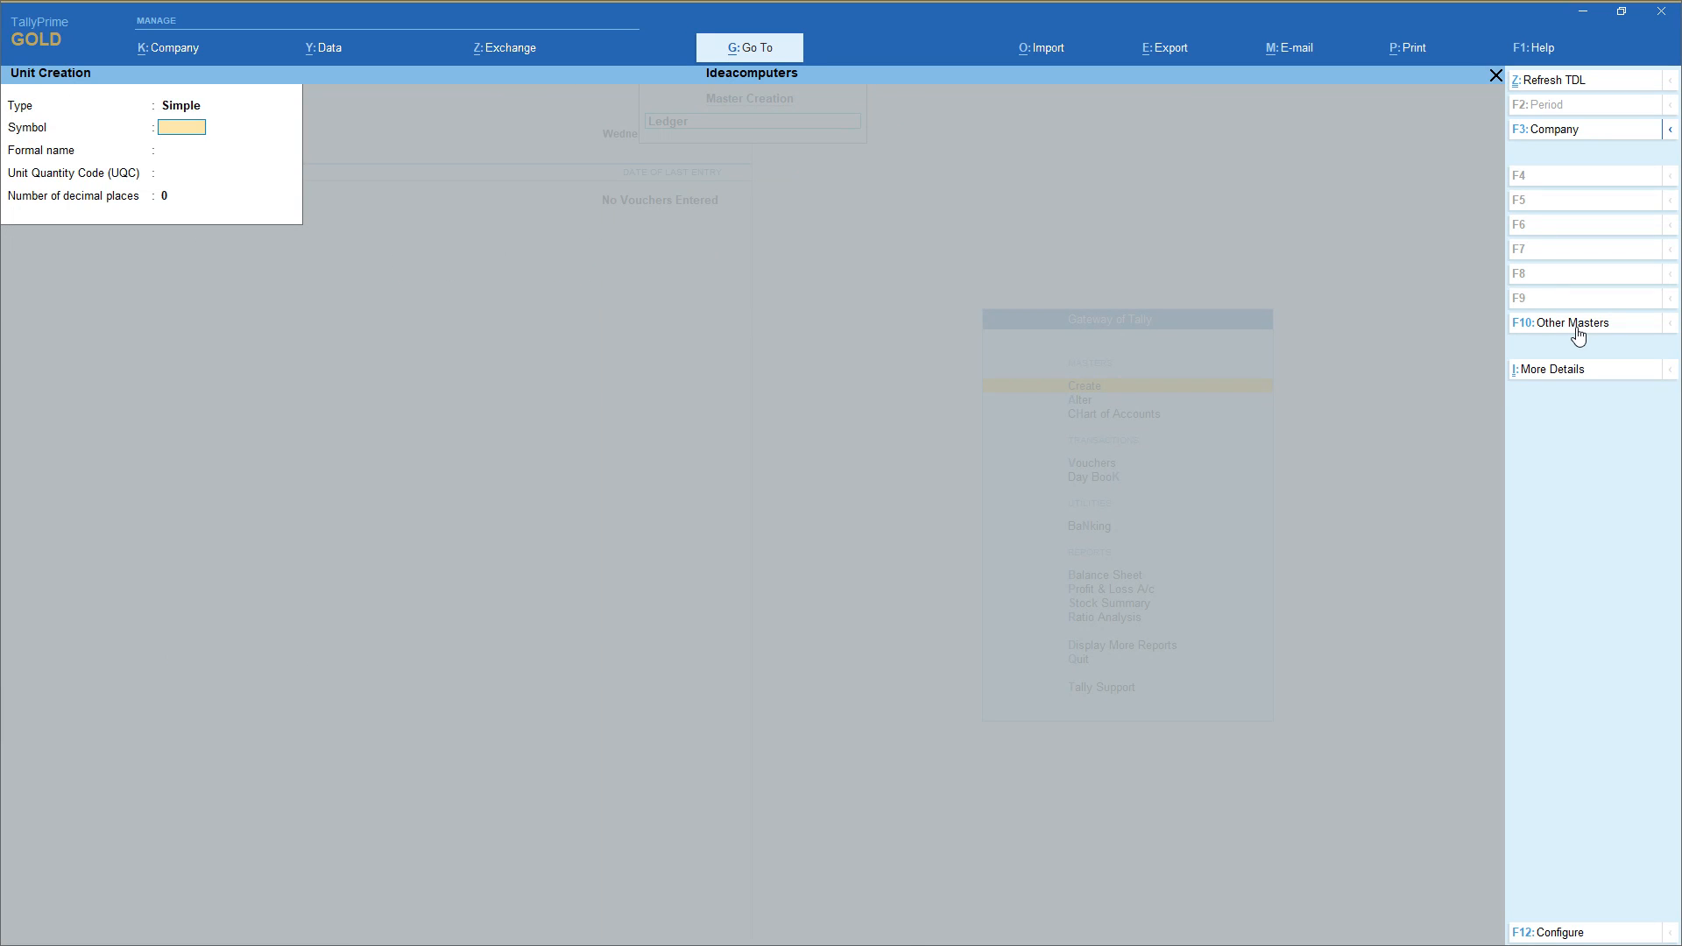
Switch from unit creation to ledger creation, and from there to group creation
click(1577, 325)
key(Down)
key(Return)
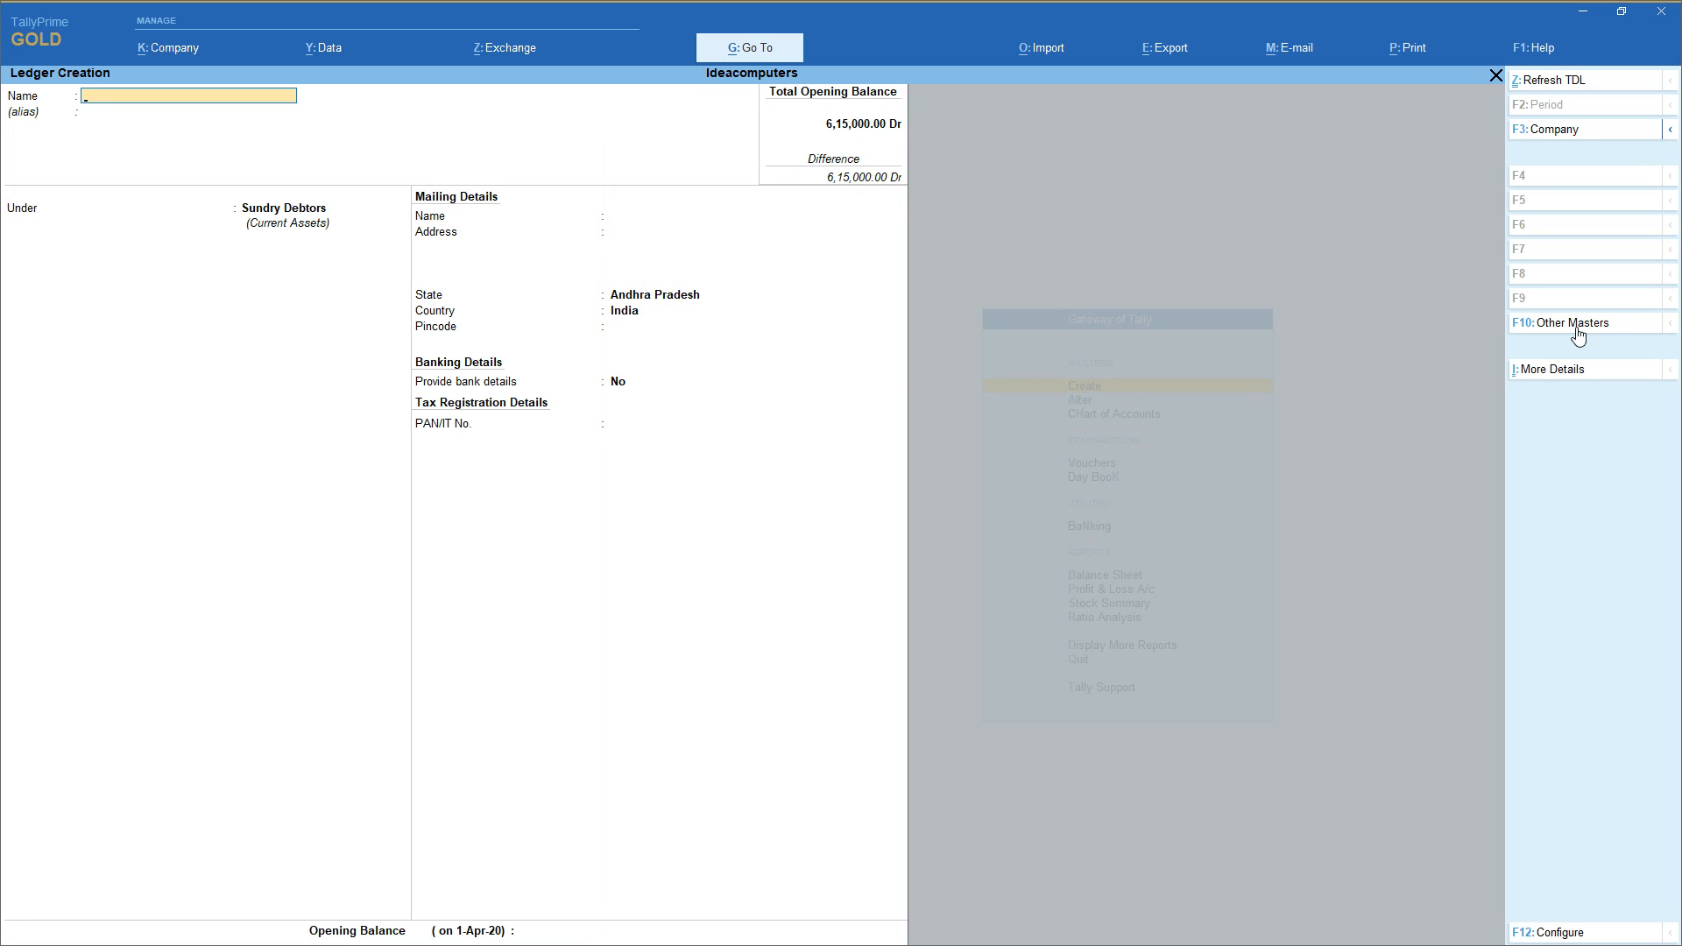
click(1575, 326)
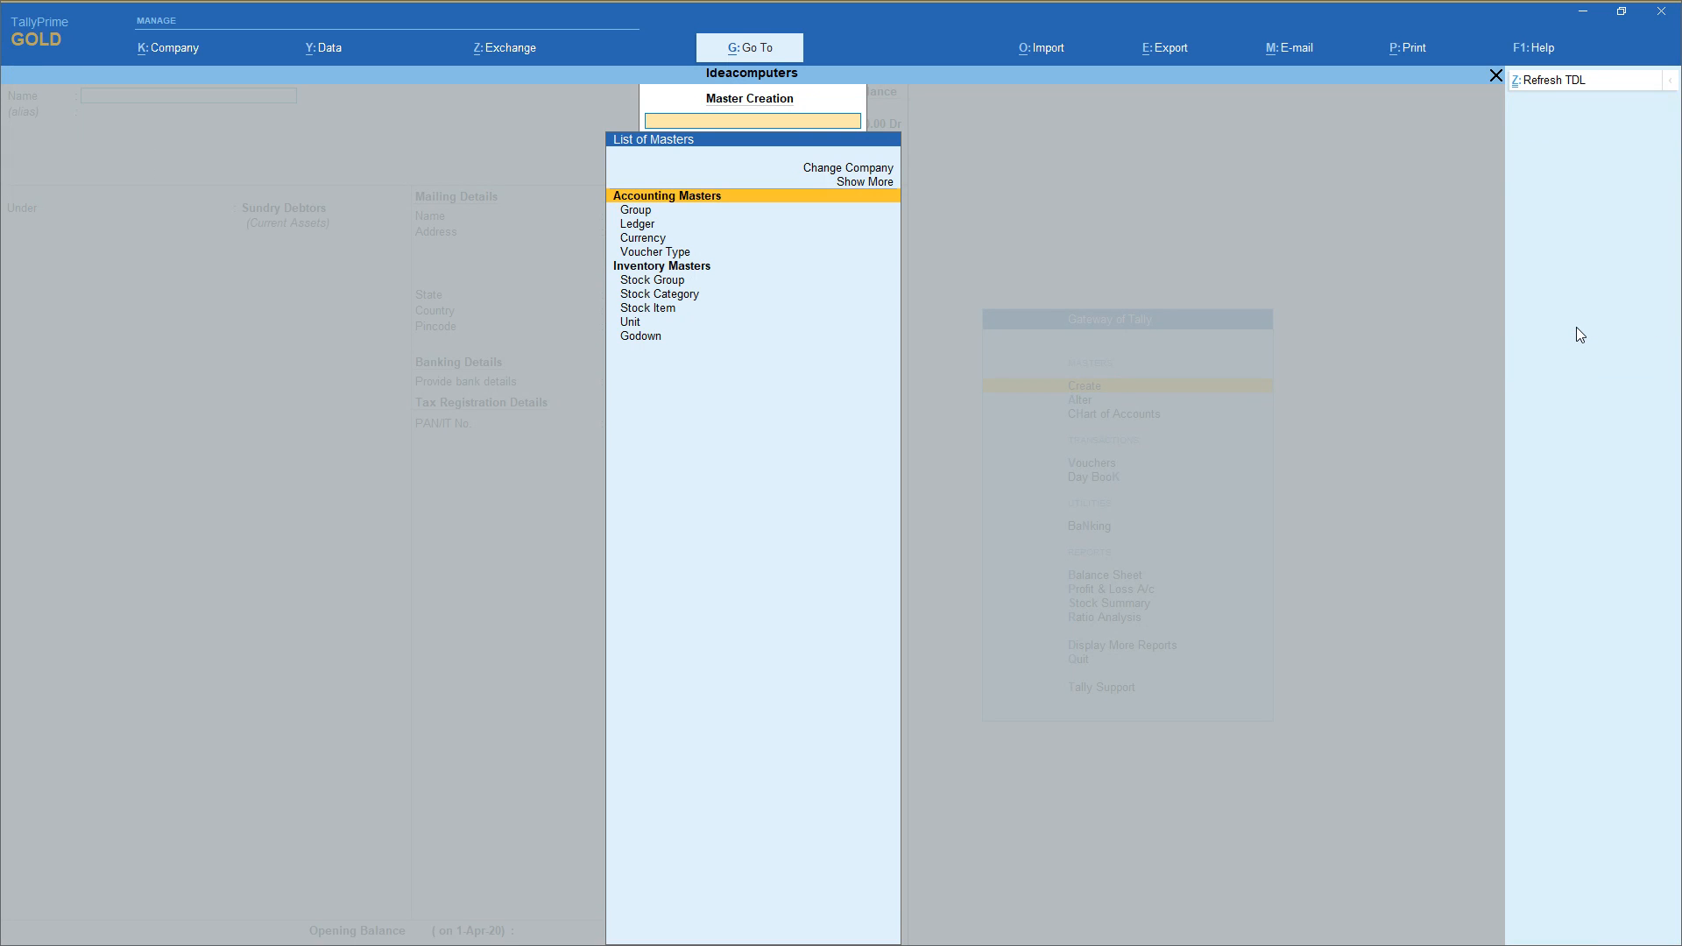
key(Down)
key(Return)
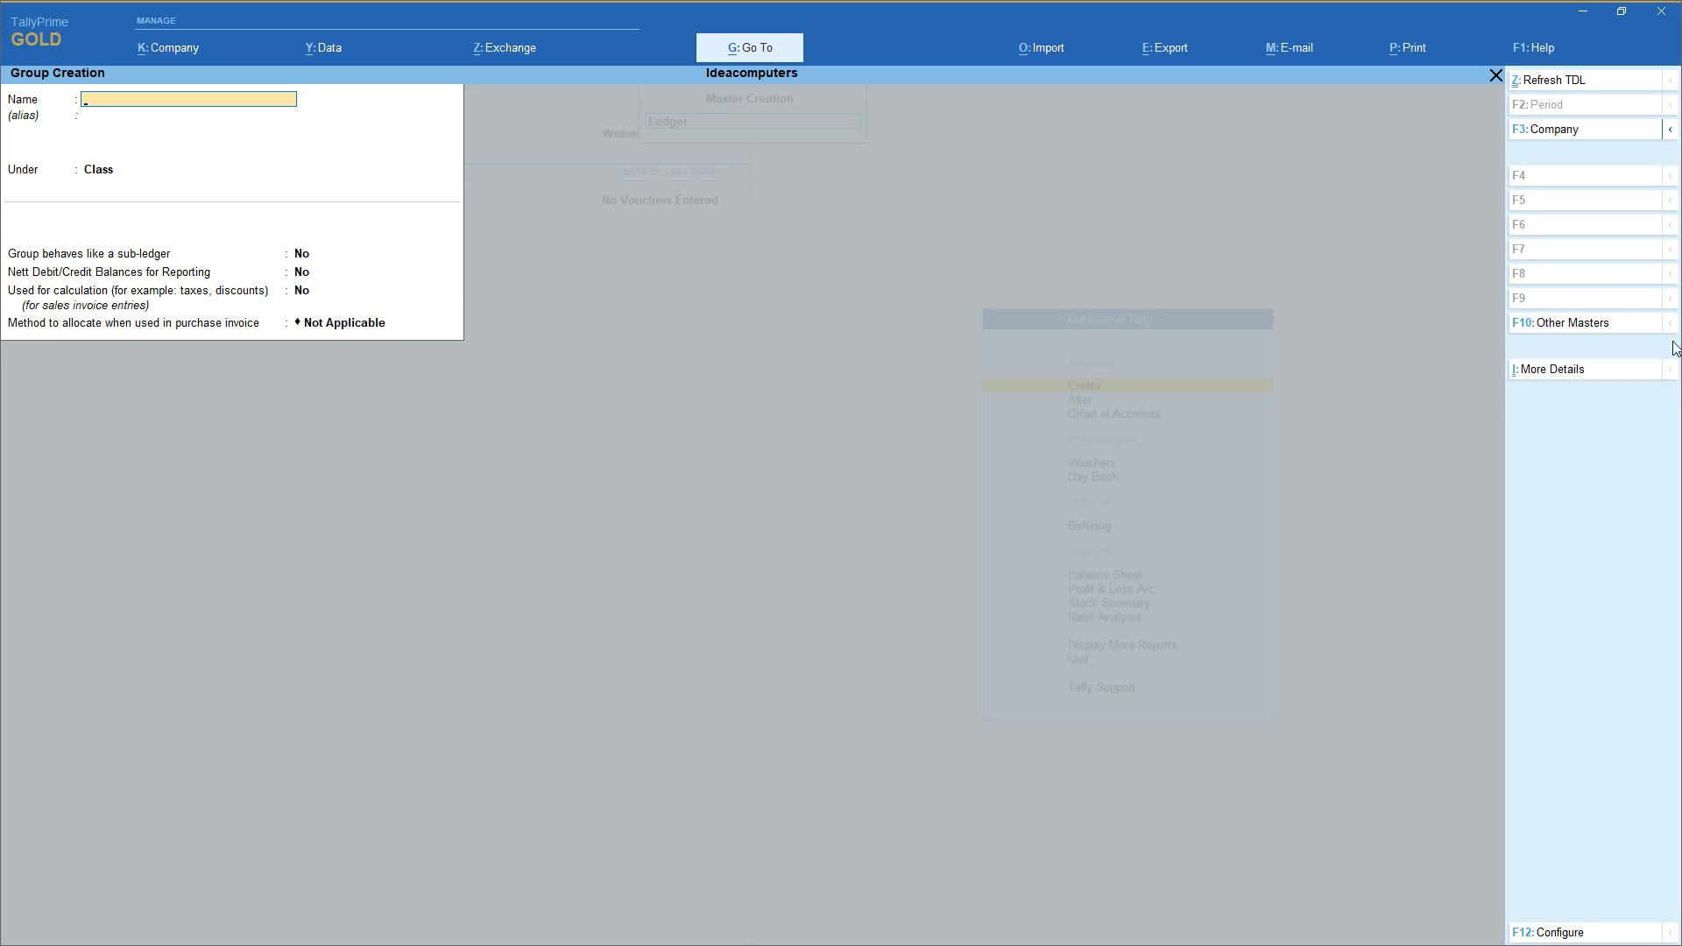
Return from group creation to the ledger creation form
click(1599, 334)
key(Down)
key(Return)
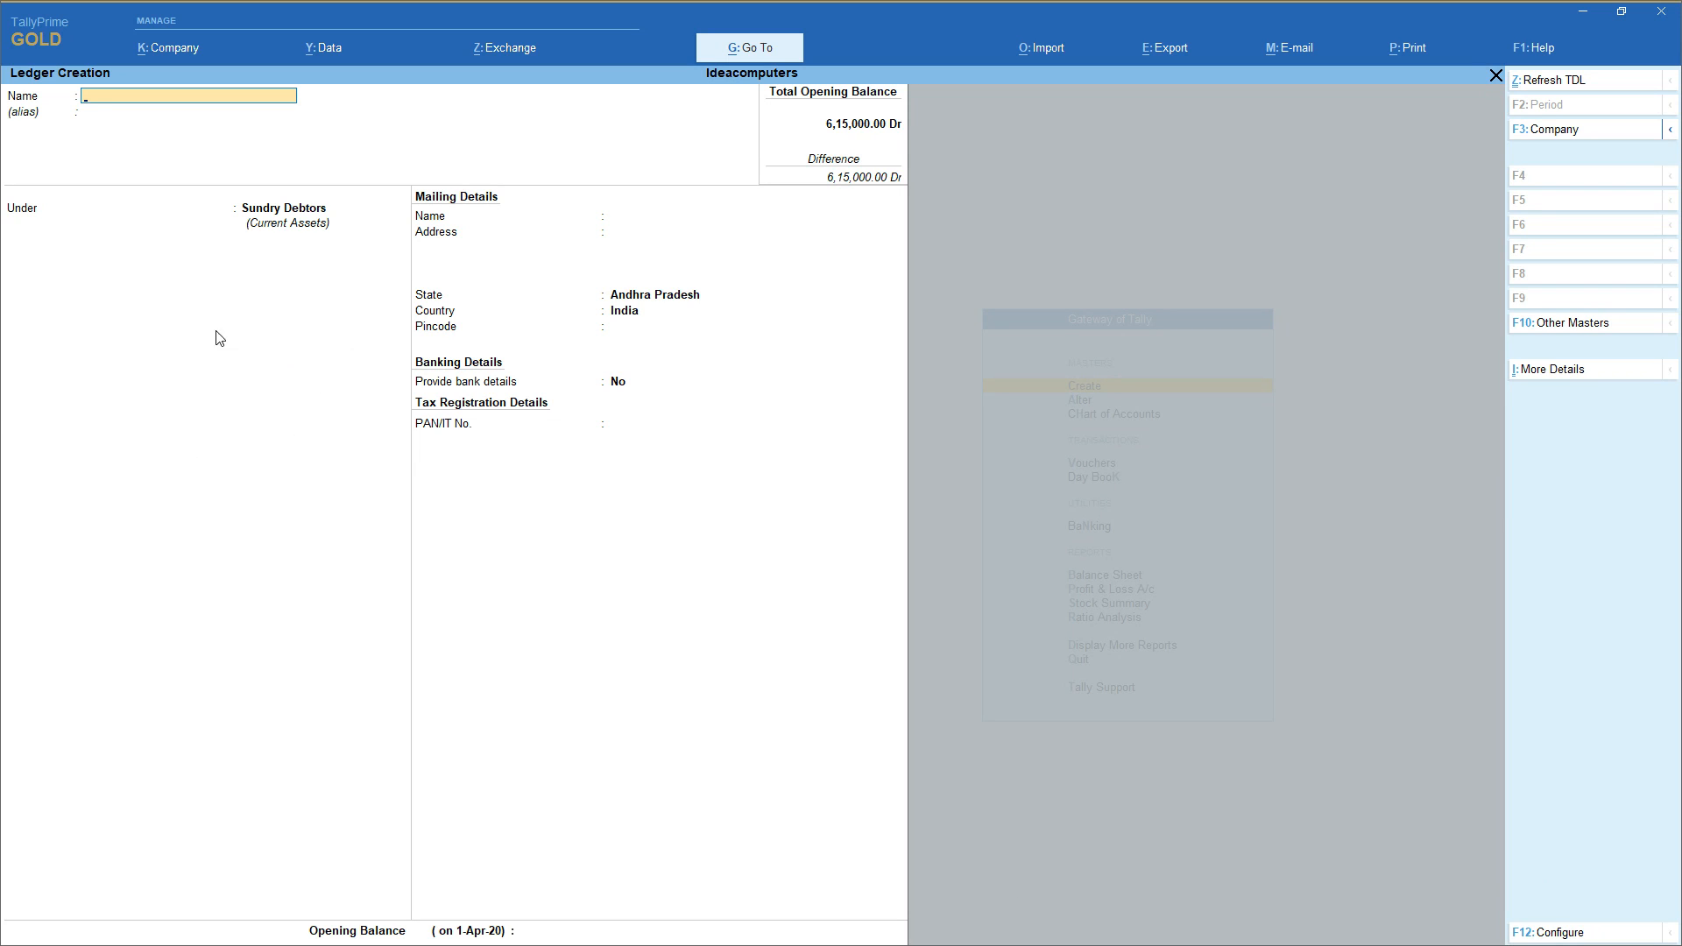
Examine the general, party, bank and tax options in the ledger configuration and close it without changing anything
click(1586, 938)
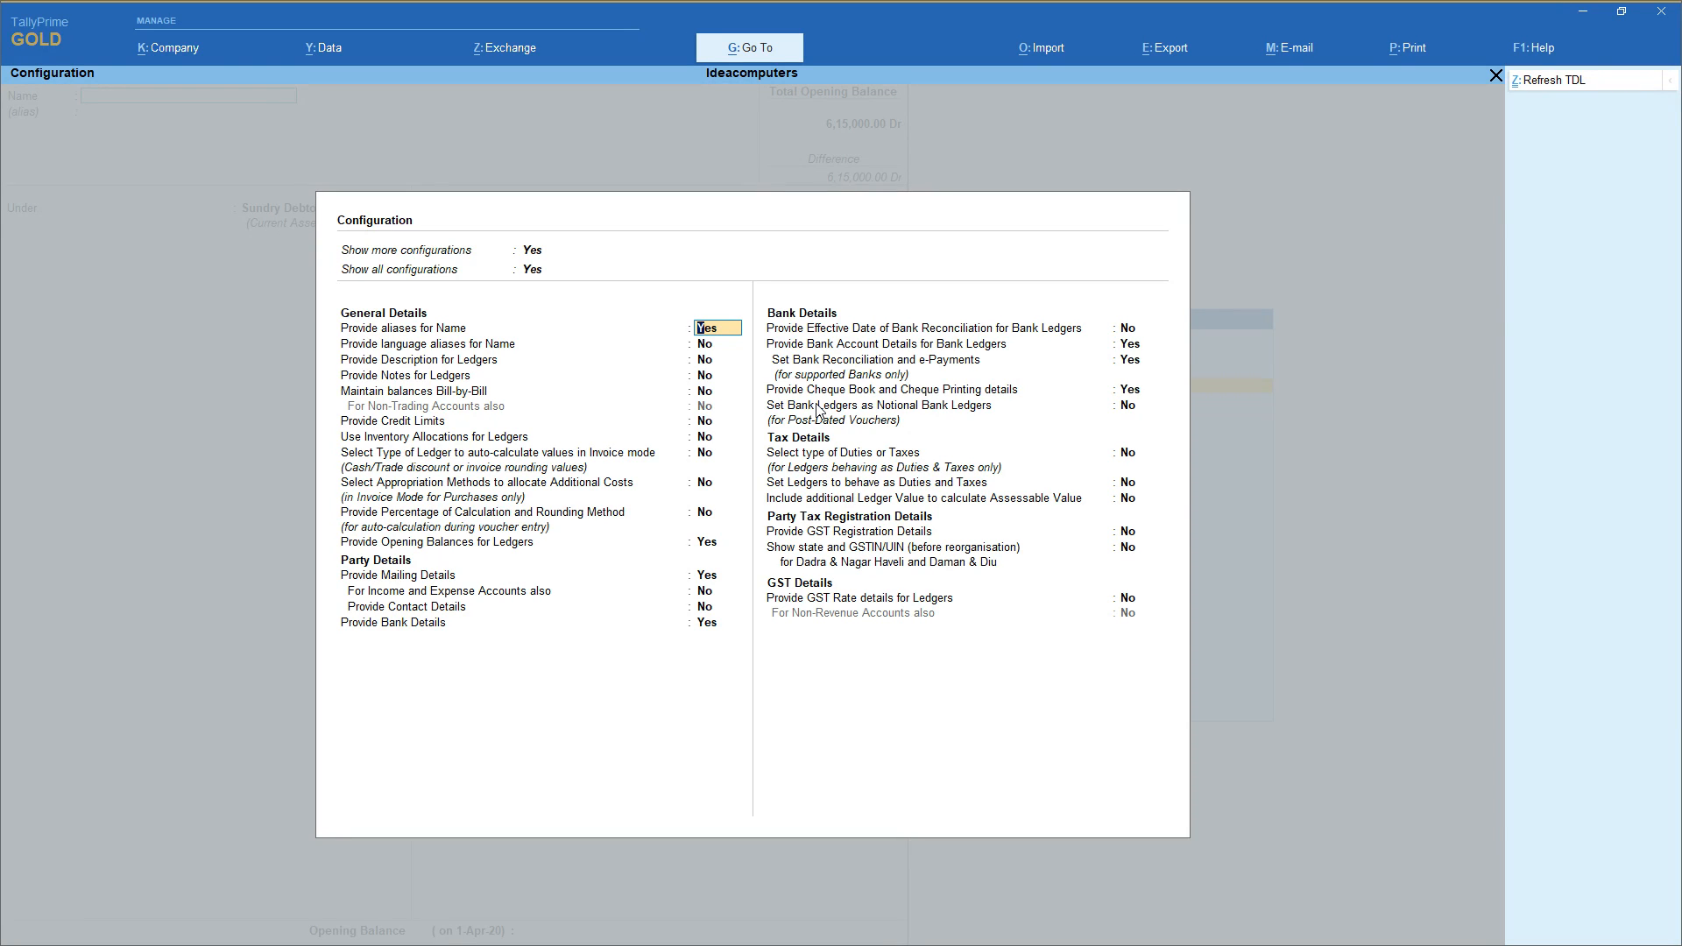
key(Up)
key(Up)
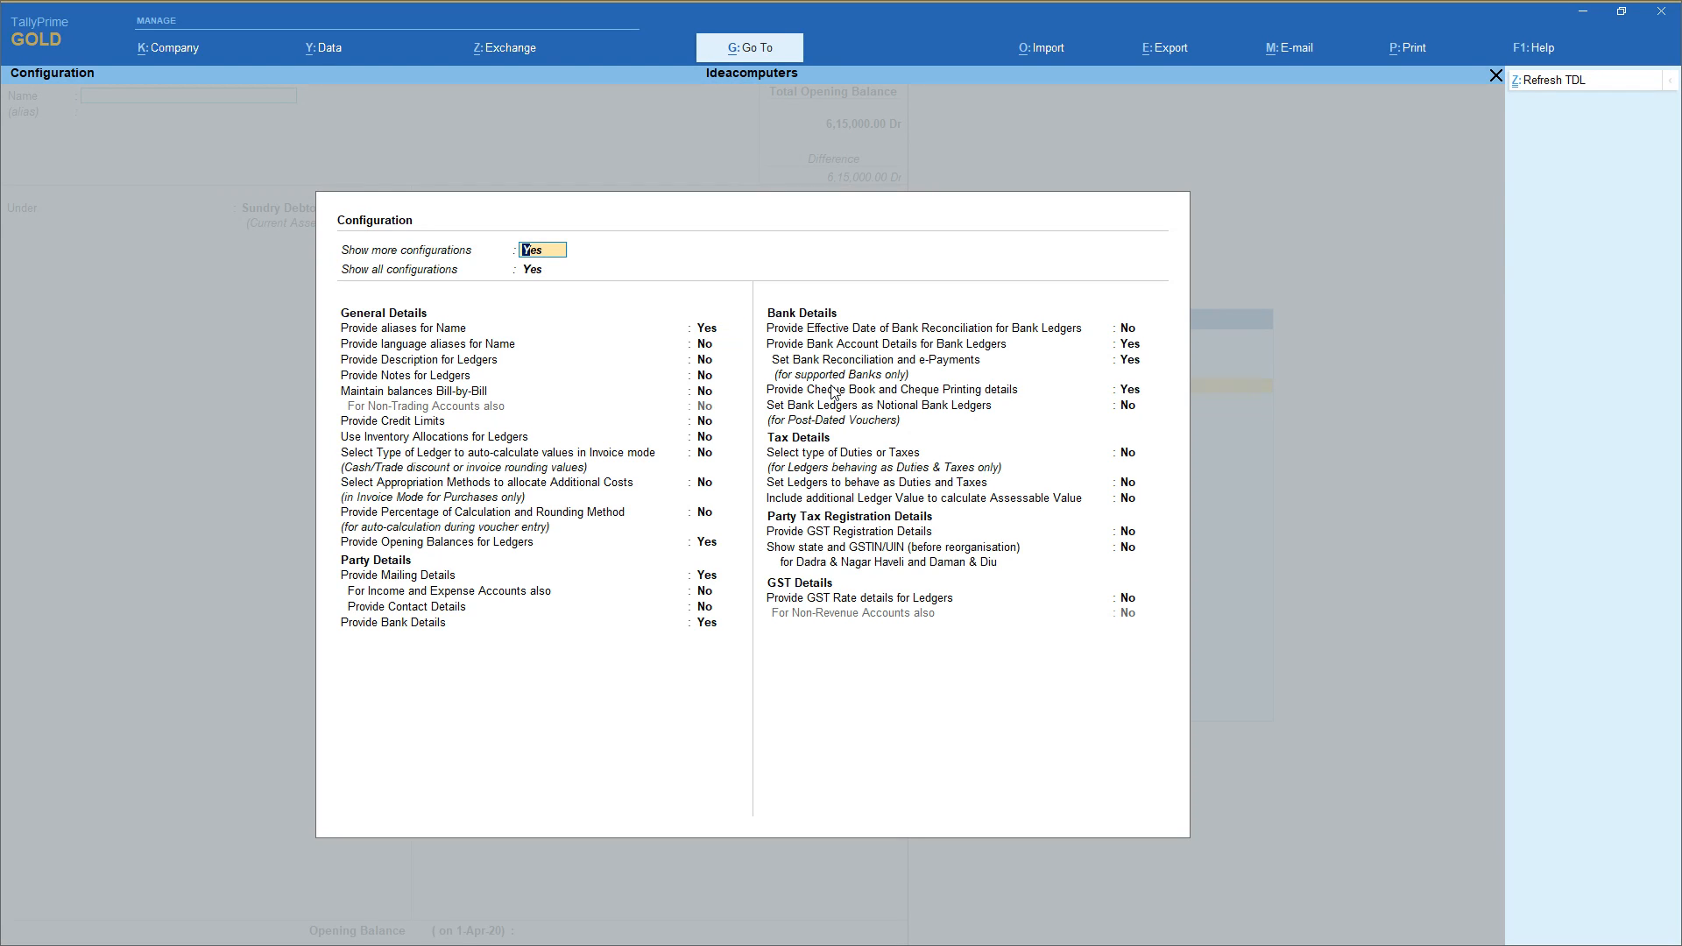
key(Down)
key(Down)
key(Down)
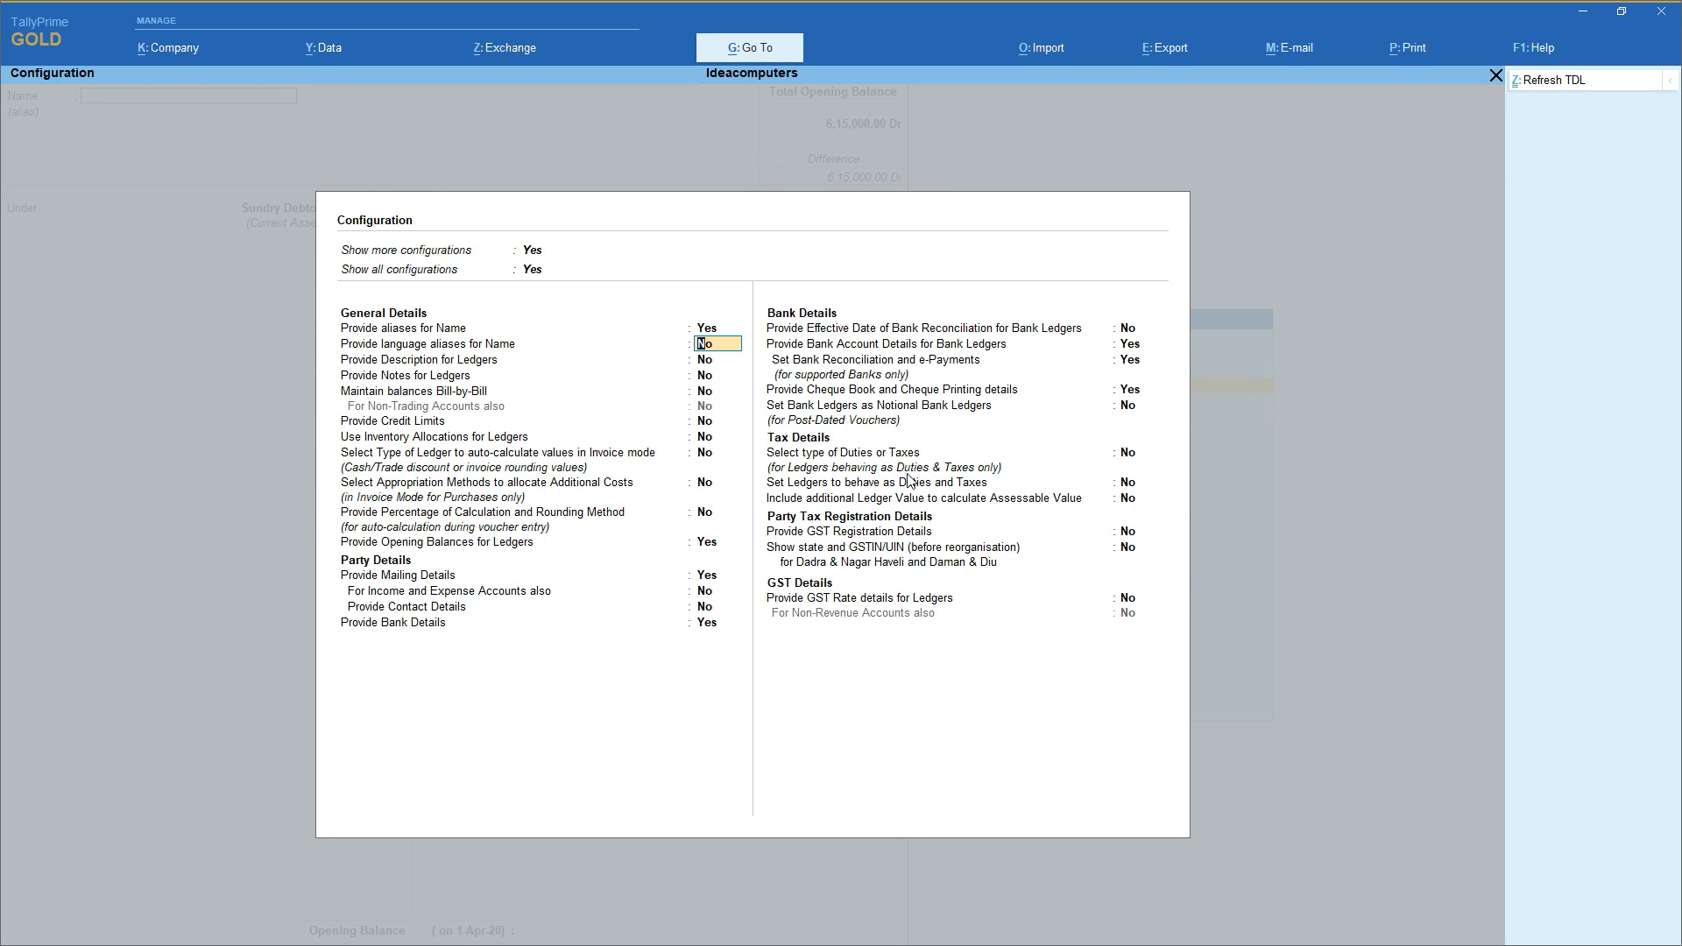
key(BackSpace)
key(Escape)
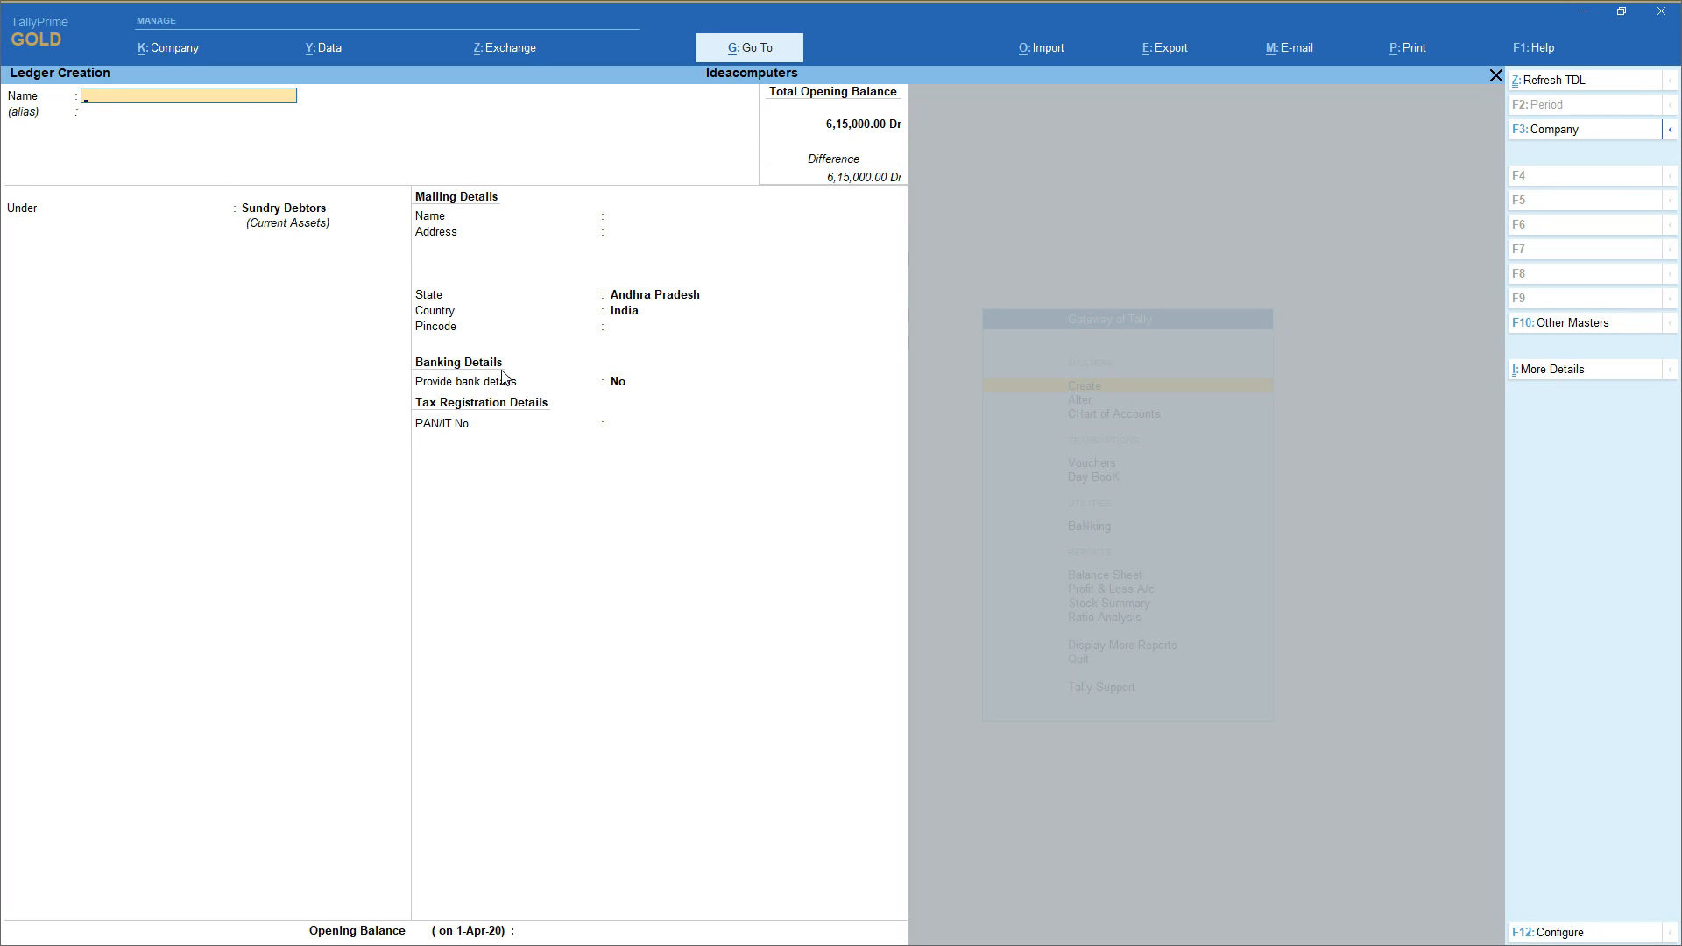
Show all additional ledger details including inactive ones, and add the description Jhfiuyerkhdkgh to the new ledger
click(1568, 373)
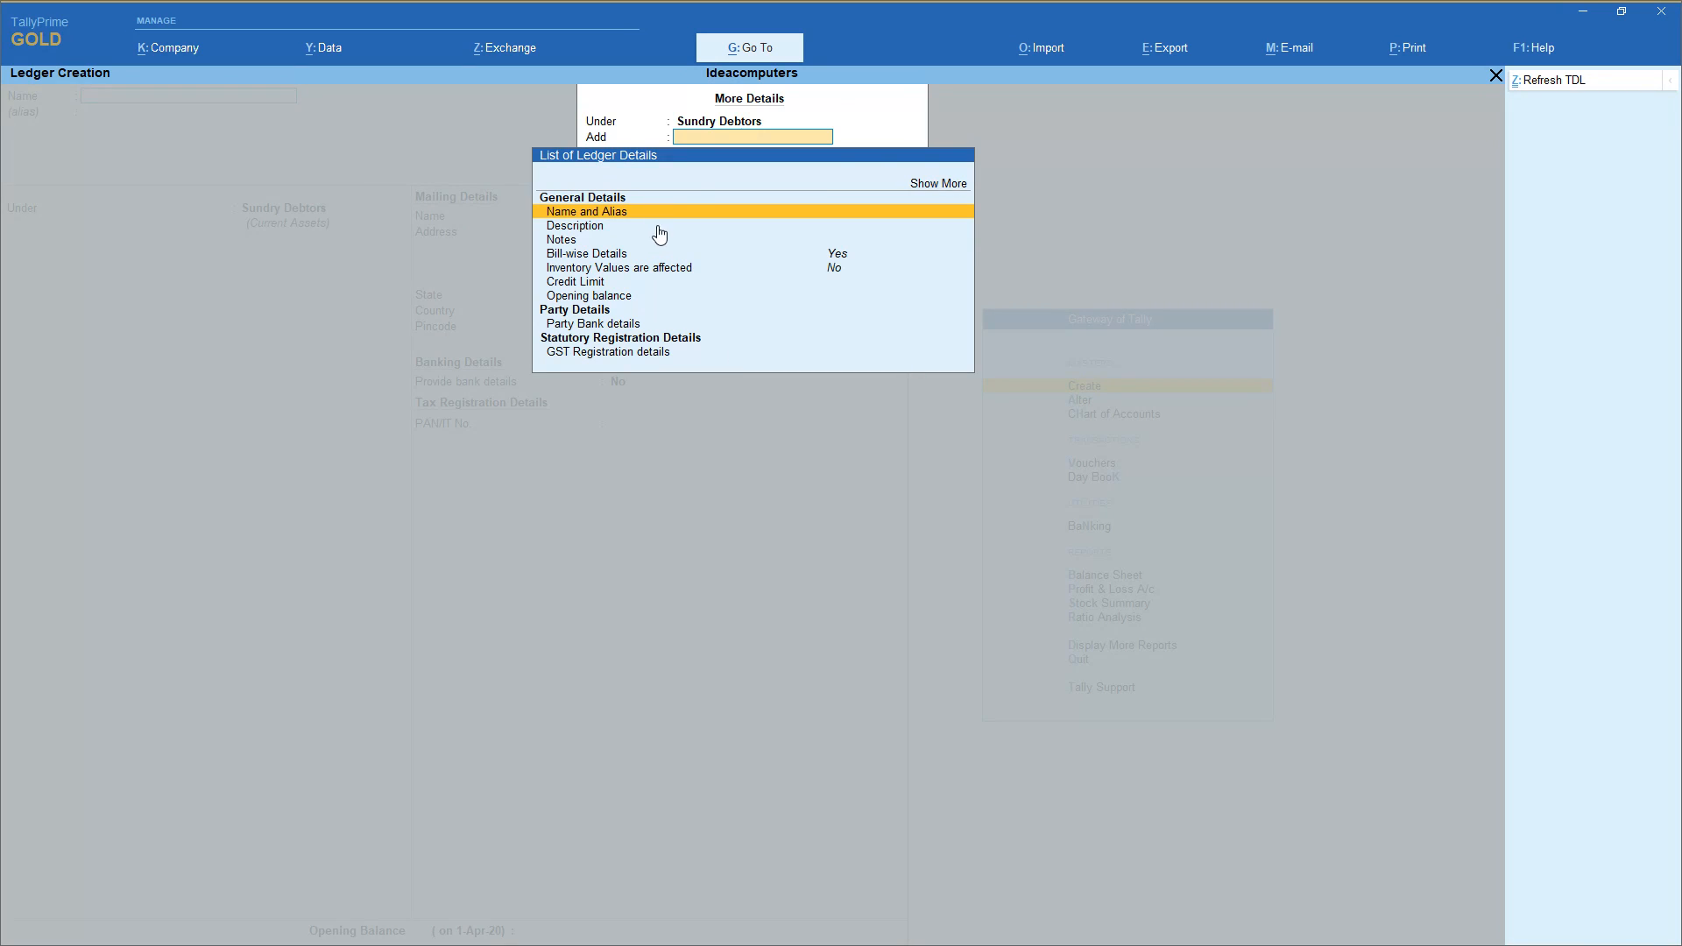
click(964, 192)
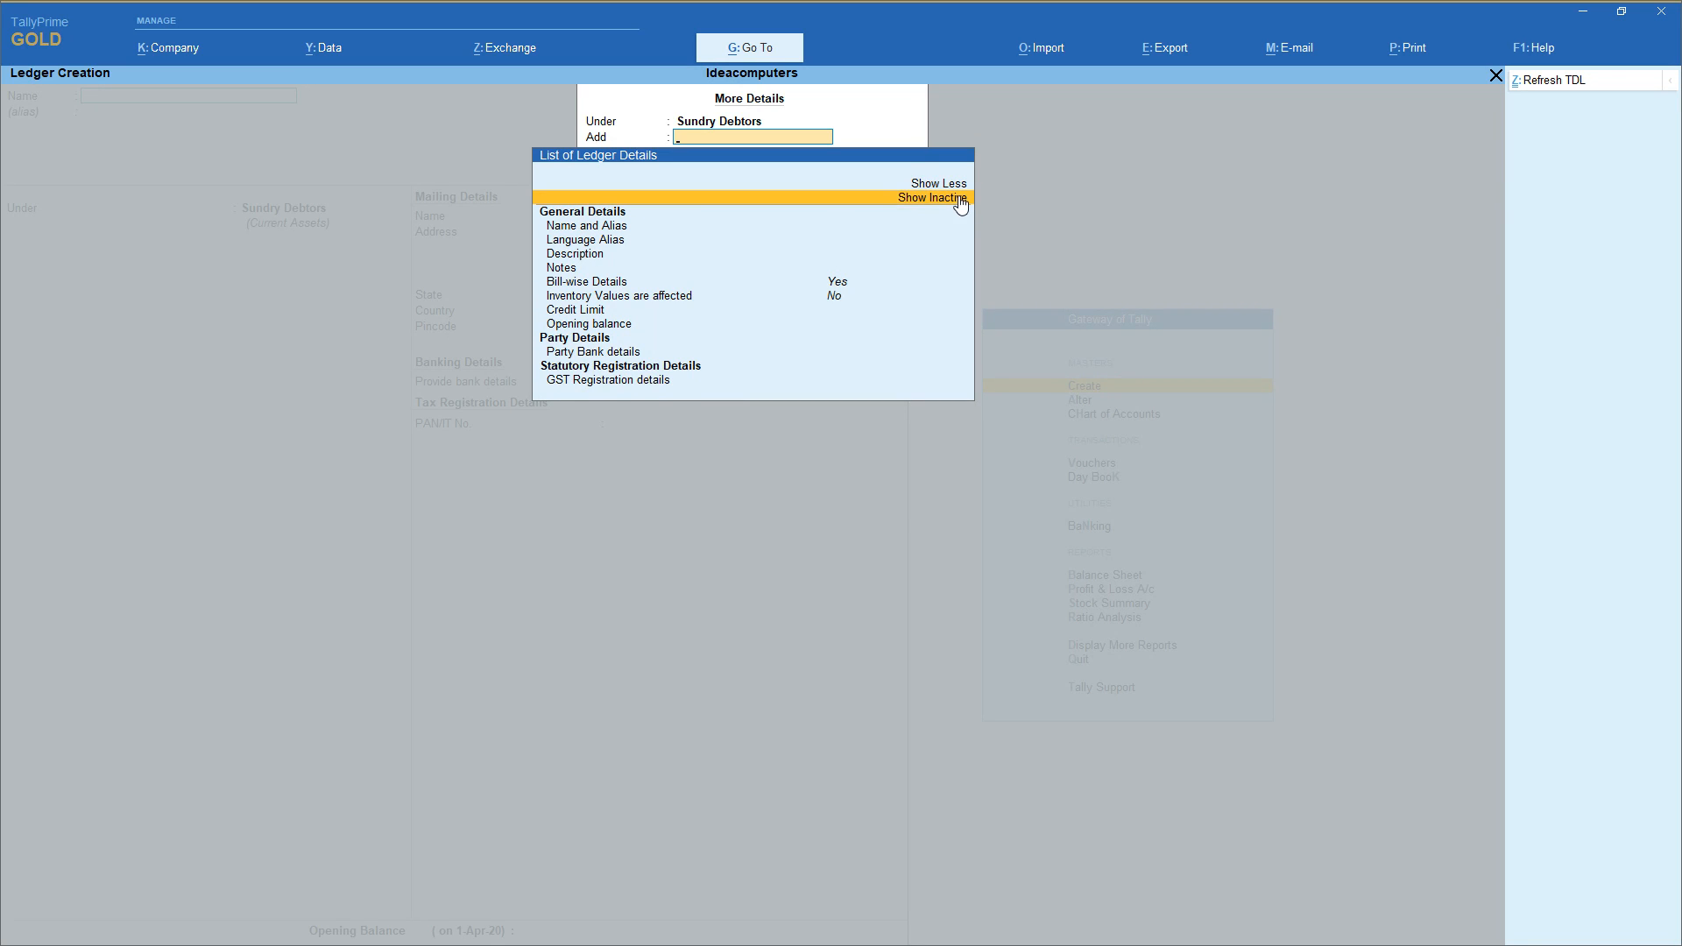
click(960, 201)
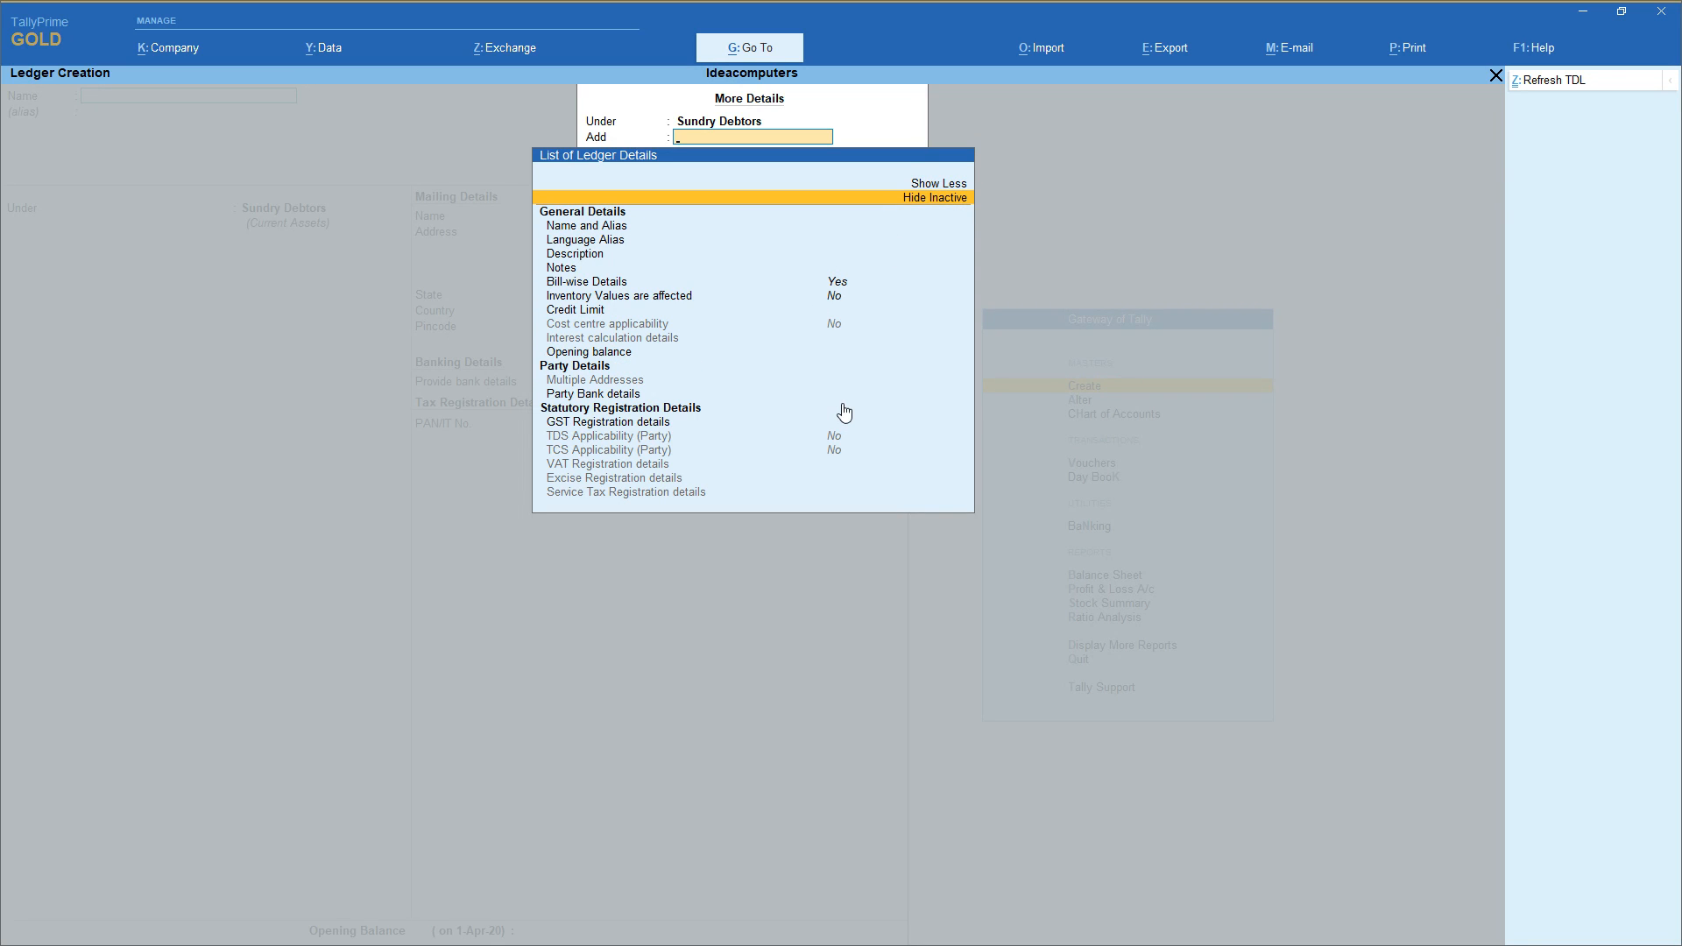
click(578, 257)
text(ldkhguidshkjgh)
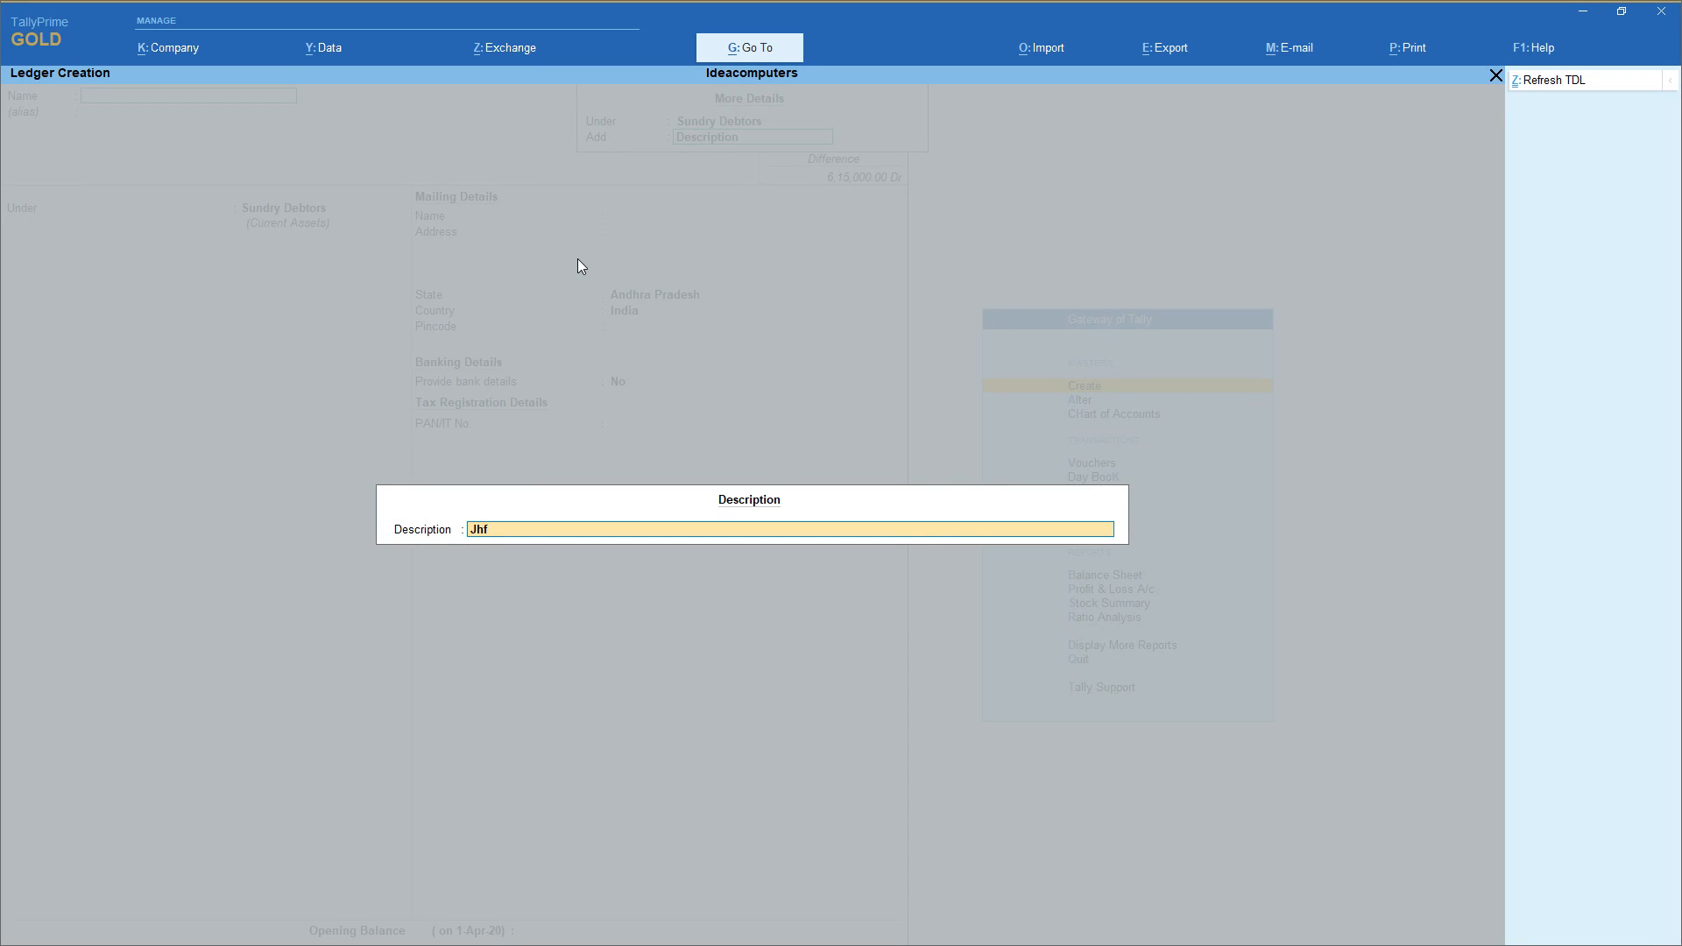
key(Return)
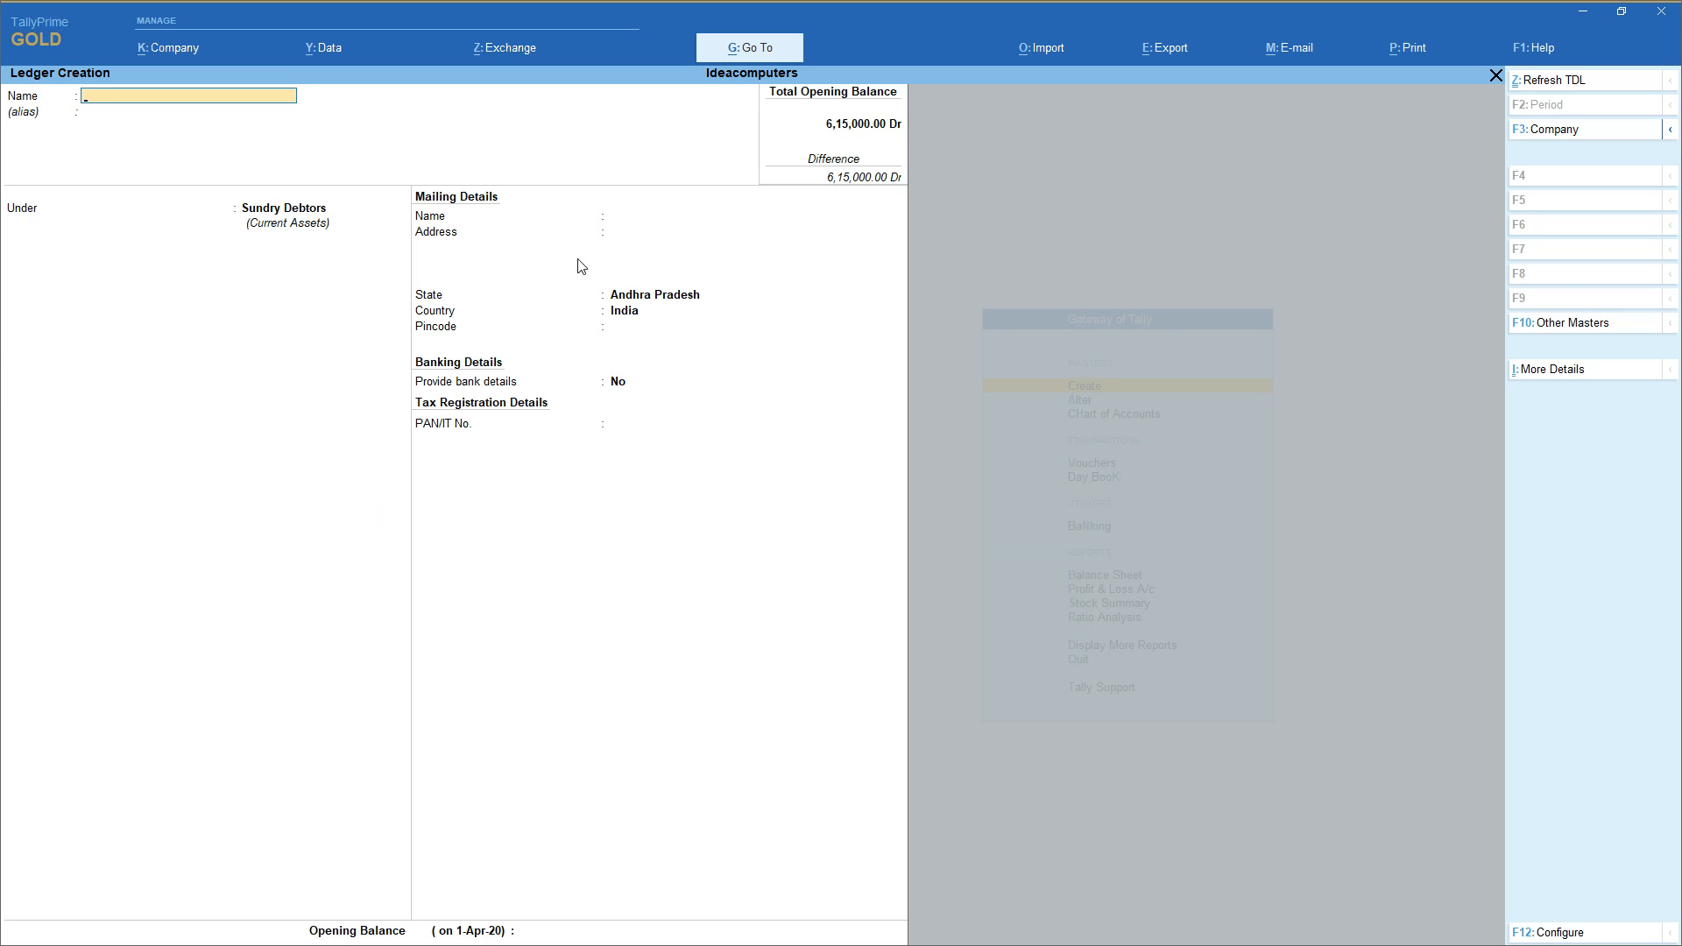
Name the ledger A, keeping the Sundry Debtors group and the same mailing name, and leave the address empty
text(Re)
key(Return)
key(BackSpace)
key(BackSpace)
key(BackSpace)
key(BackSpace)
key(Return)
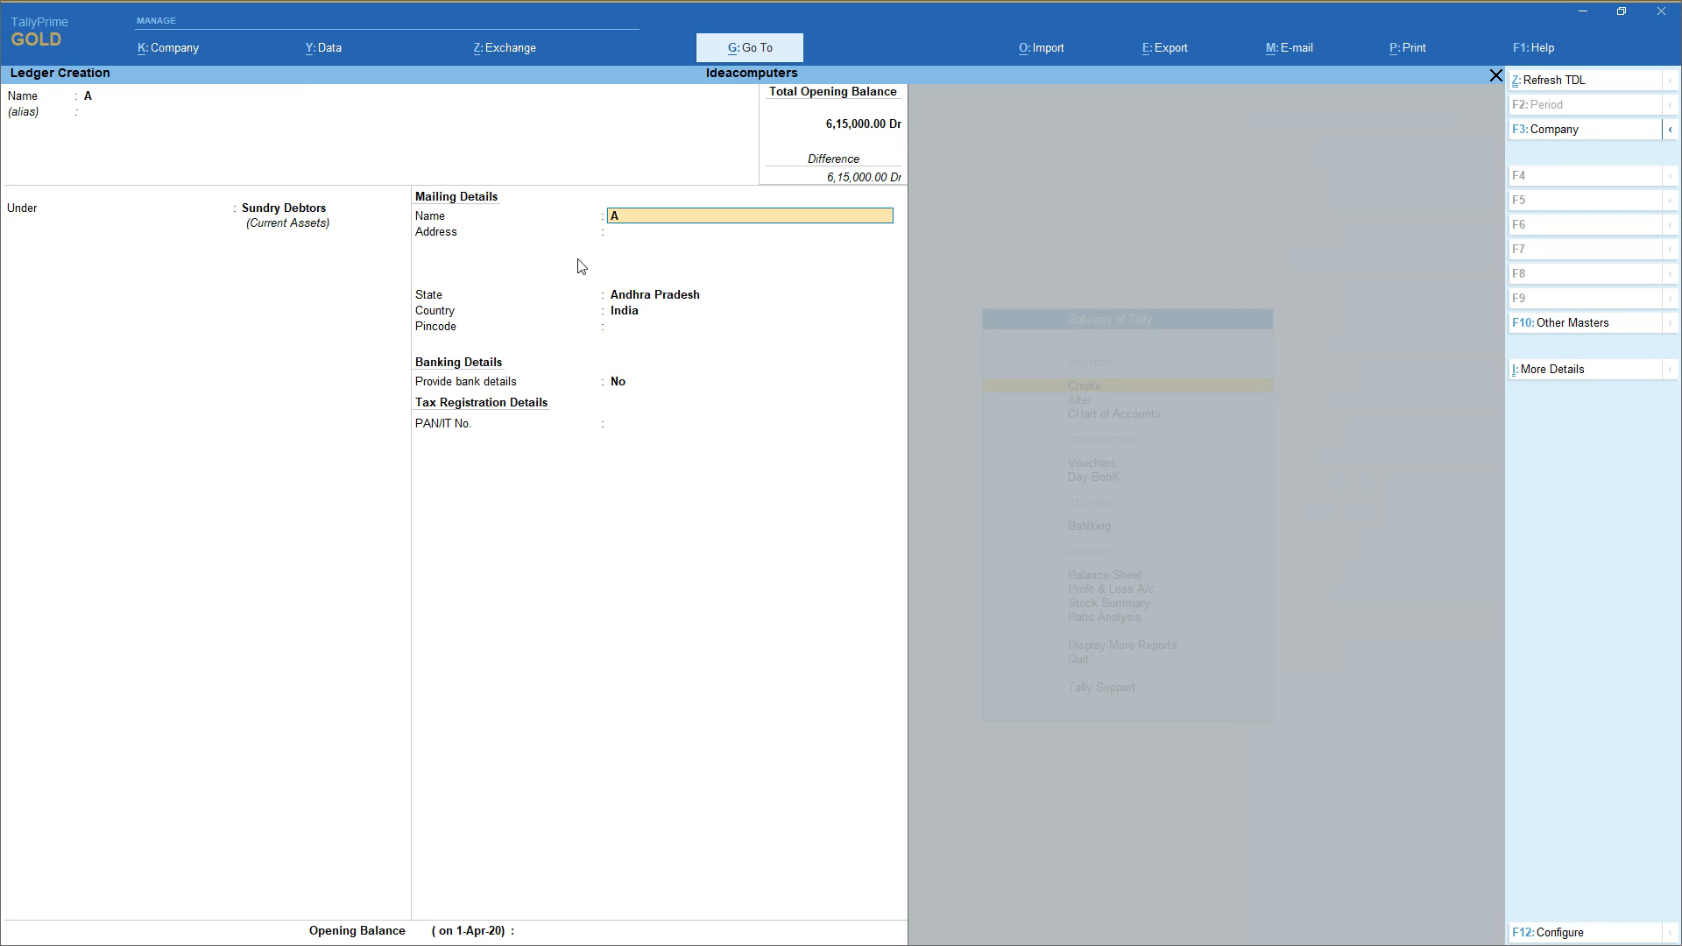
key(Return)
key(Return)
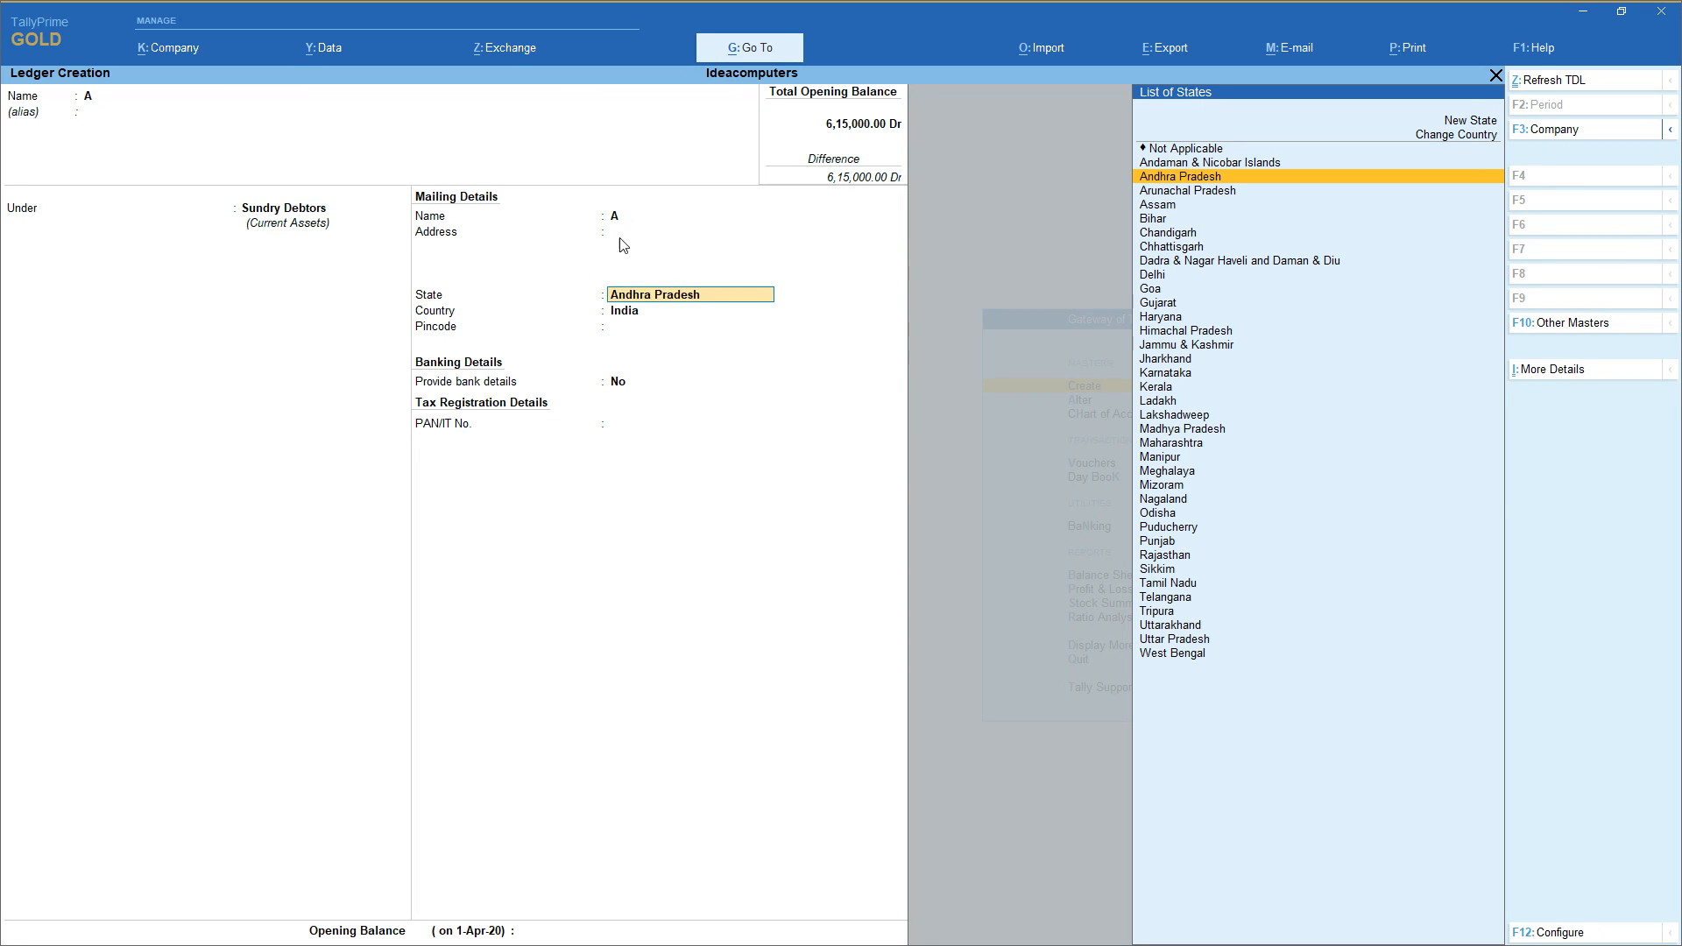
Review the description in the additional details of ledger A, keep it and save the ledger with the remaining defaults
click(1555, 374)
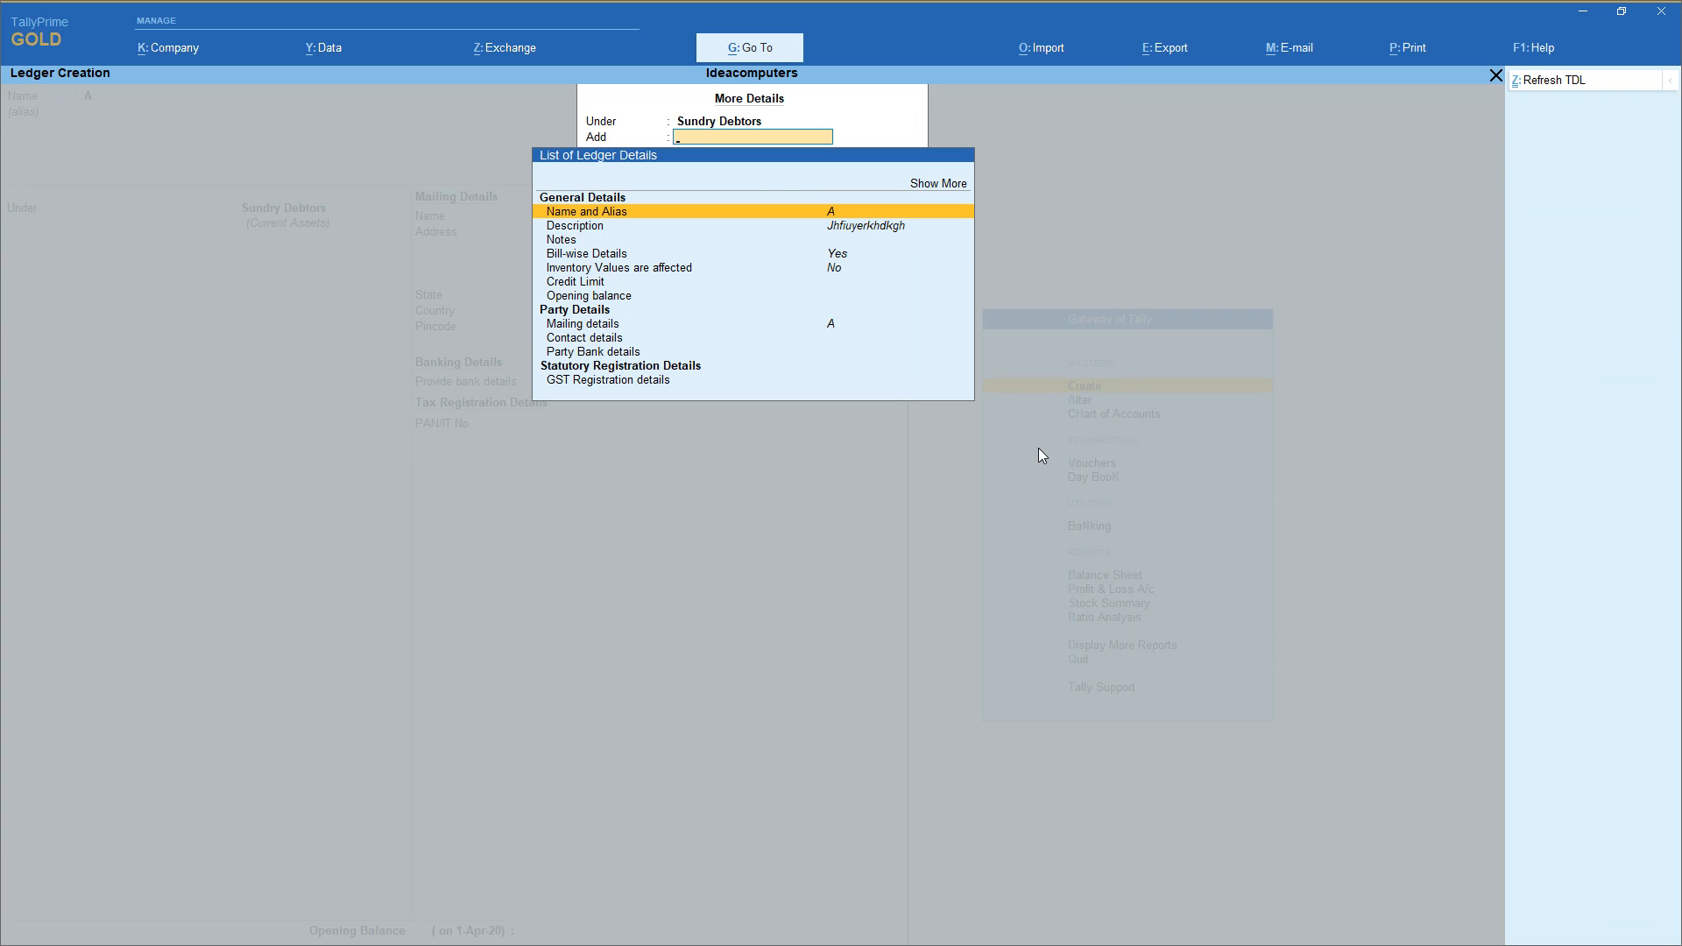
key(Down)
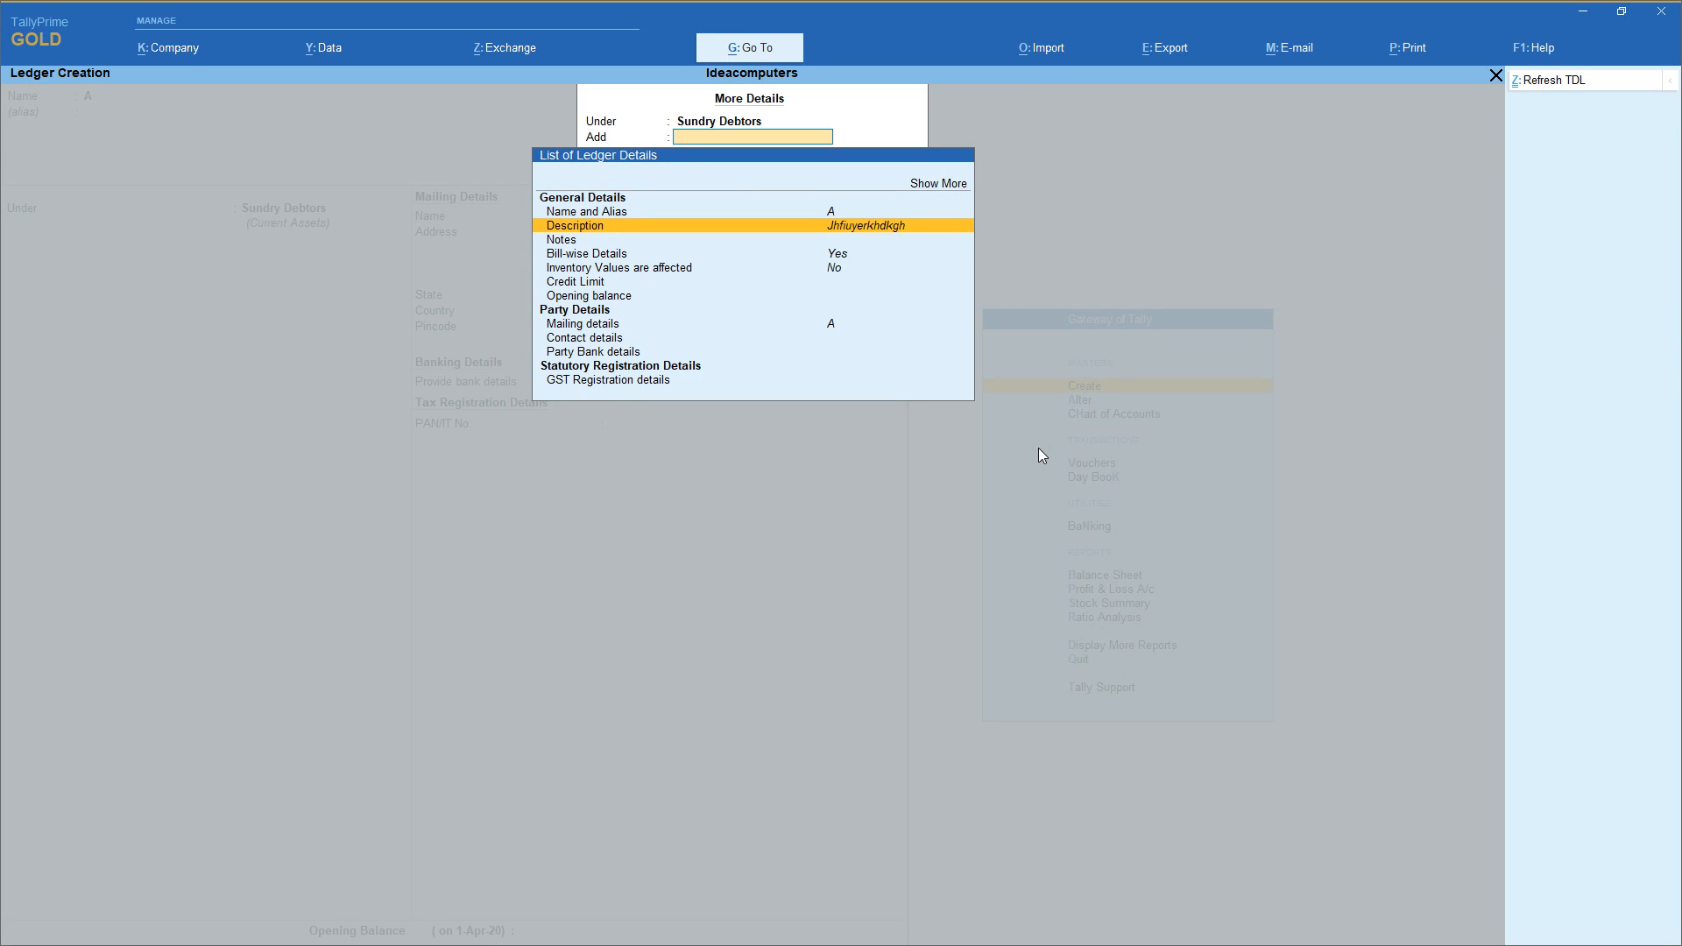
key(Return)
key(Return)
key(Return)
key(Return)
key(Return)
key(Return)
key(Return)
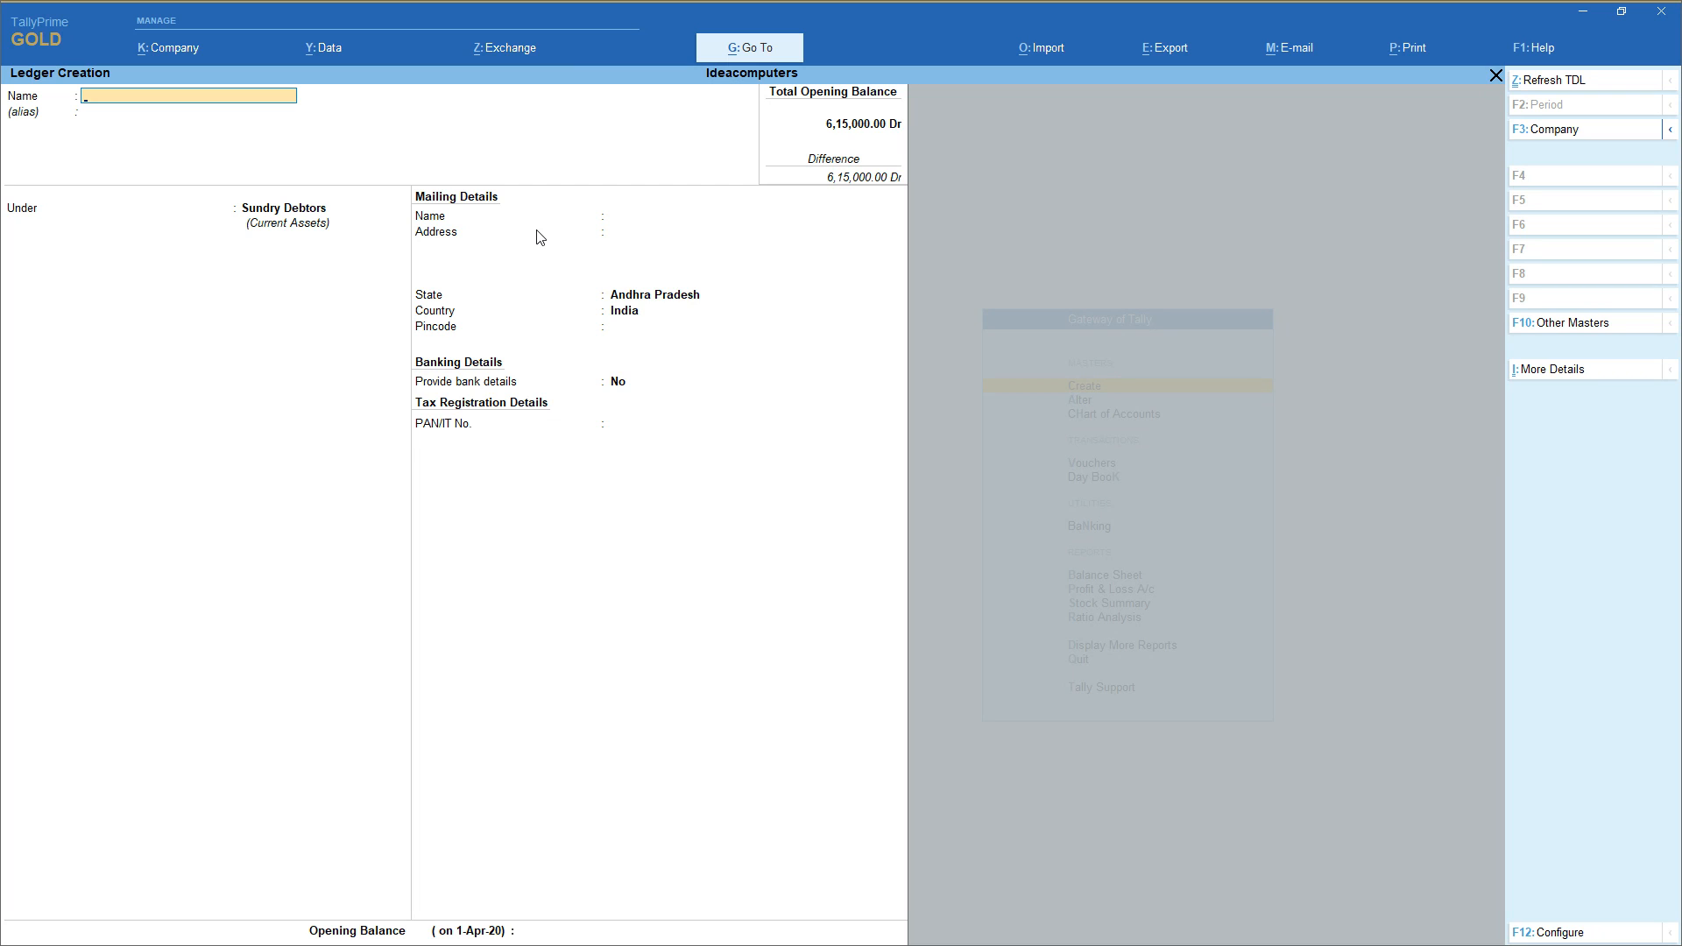
Set Provide Description for Ledgers to Yes in the ledger configuration and accept all other options as they are
click(1583, 940)
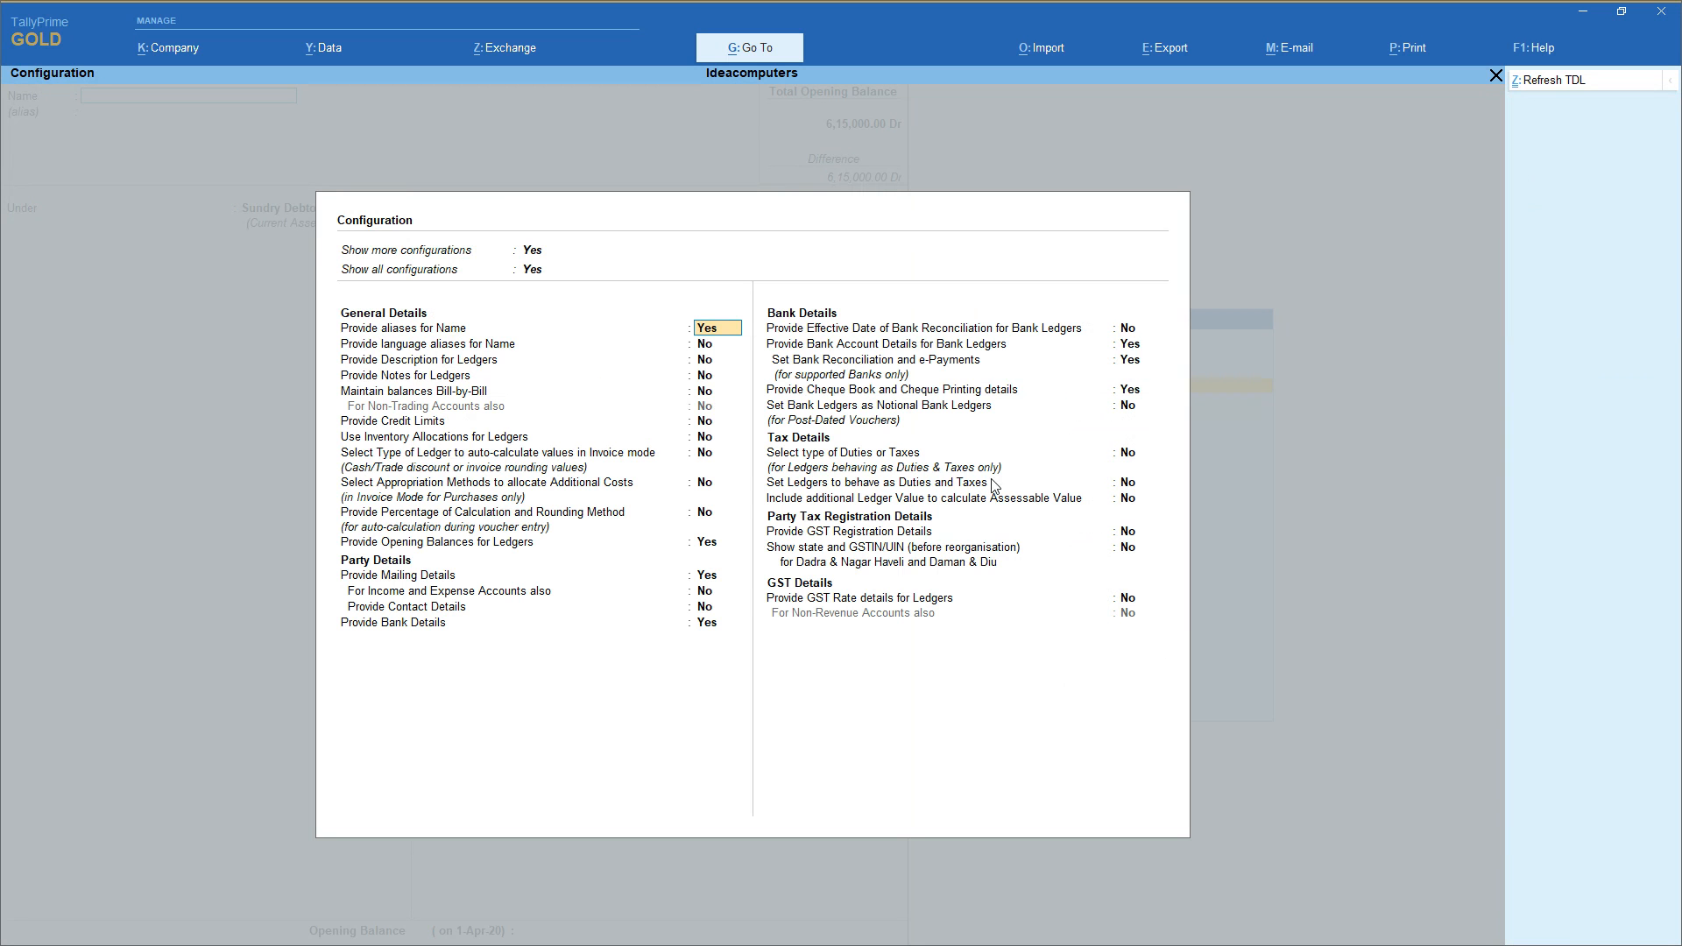
key(Down)
key(Down)
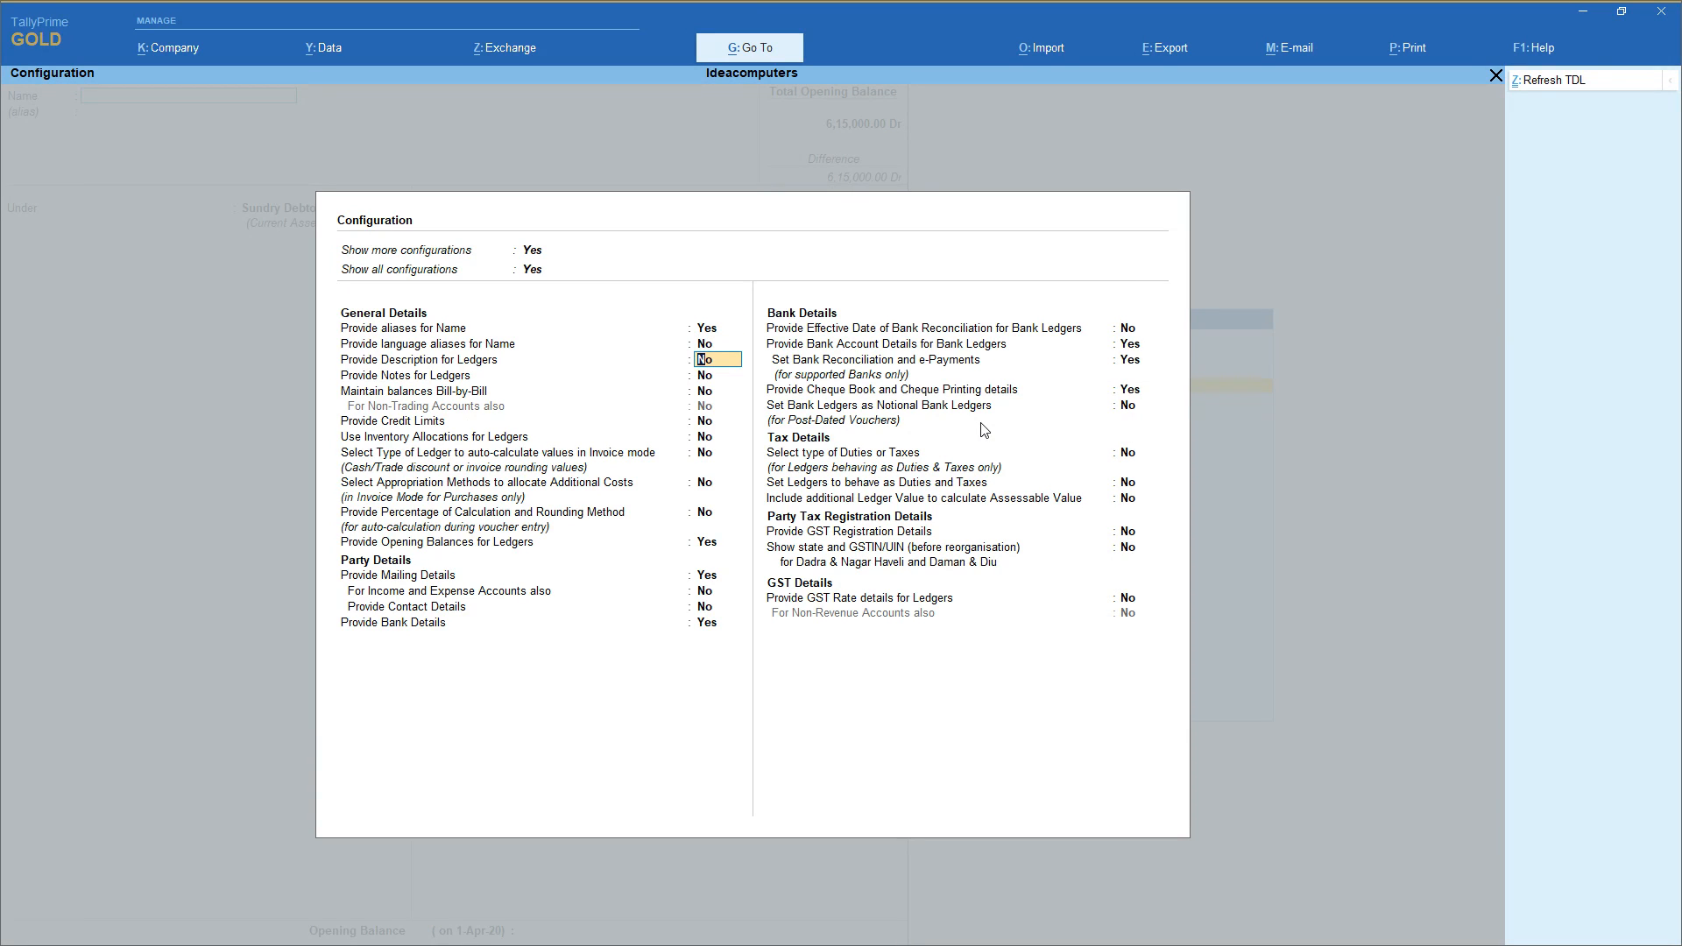
text(y)
key(Return)
key(Down)
key(Down)
key(Down)
key(Down)
key(Down)
key(Down)
key(Down)
key(Down)
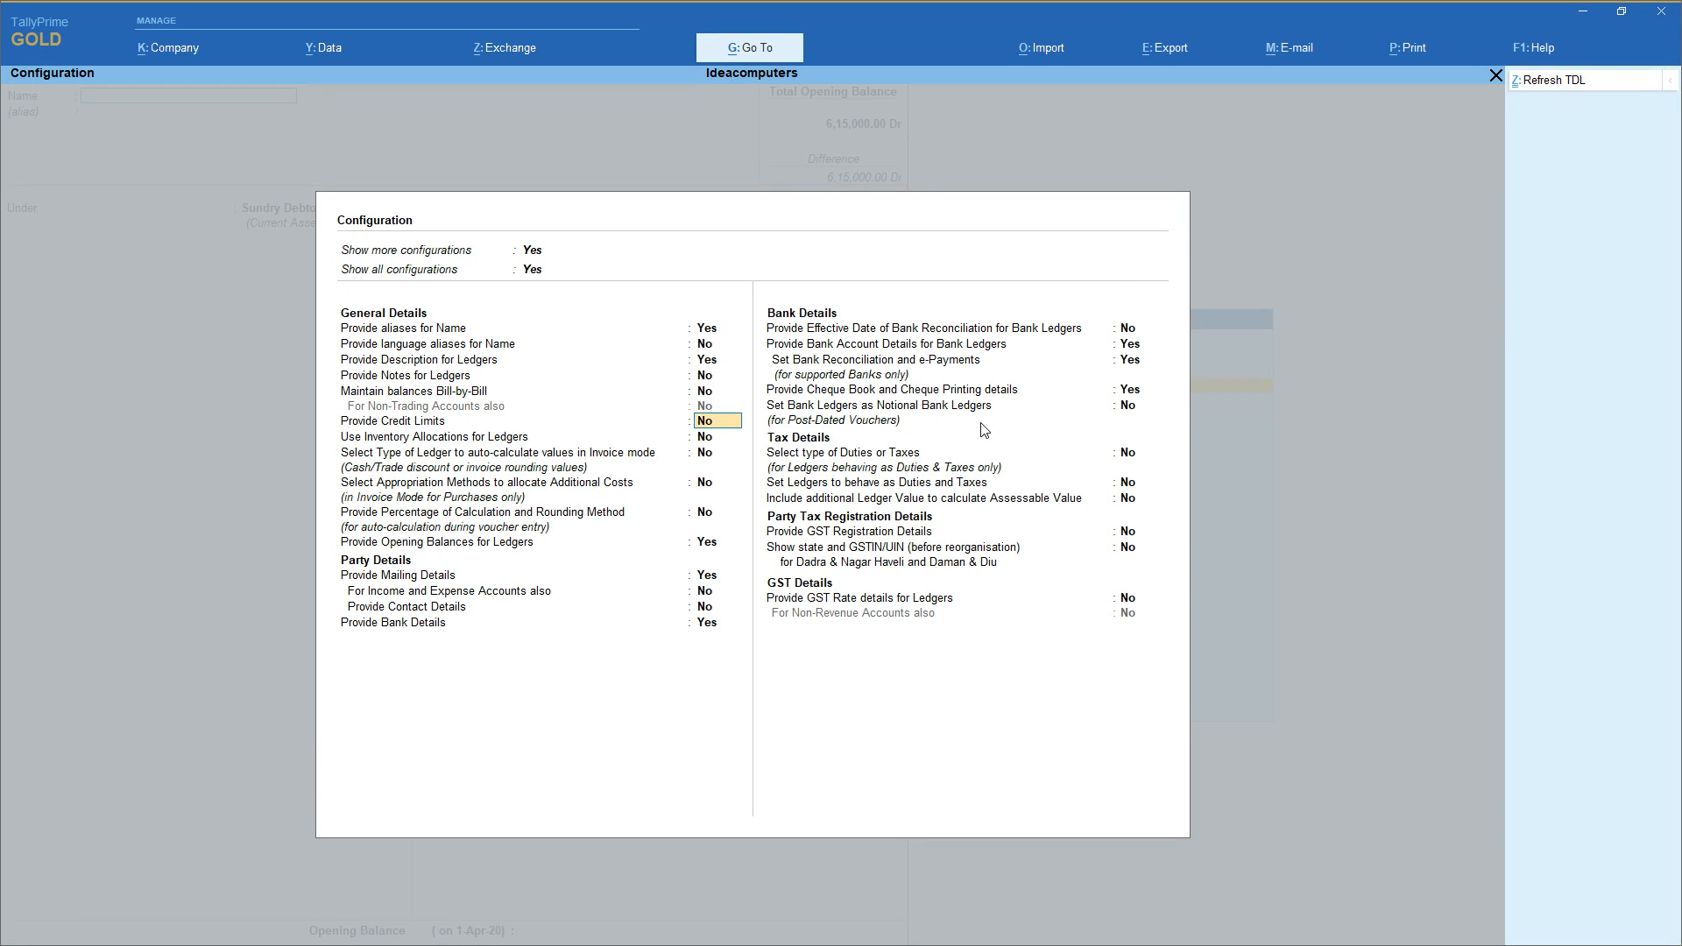
key(Down)
key(Down)
key(Down)
key(Down)
key(Down)
key(Down)
key(Down)
key(Down)
key(Down)
key(Down)
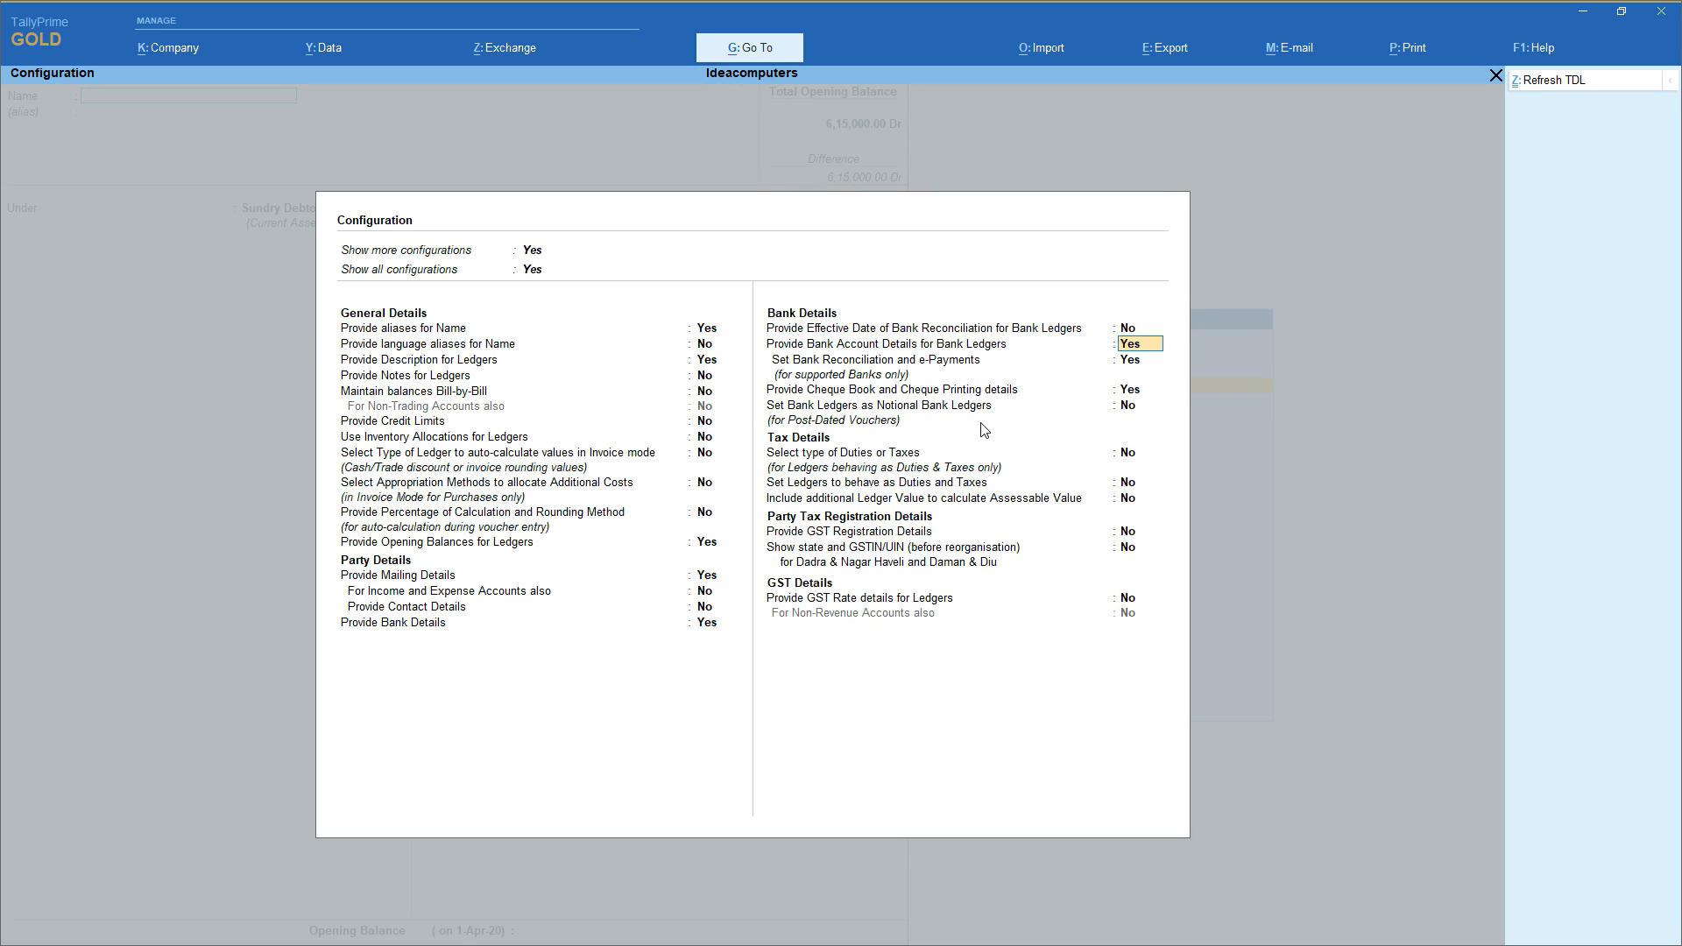
key(Down)
key(Down)
key(Down)
key(Return)
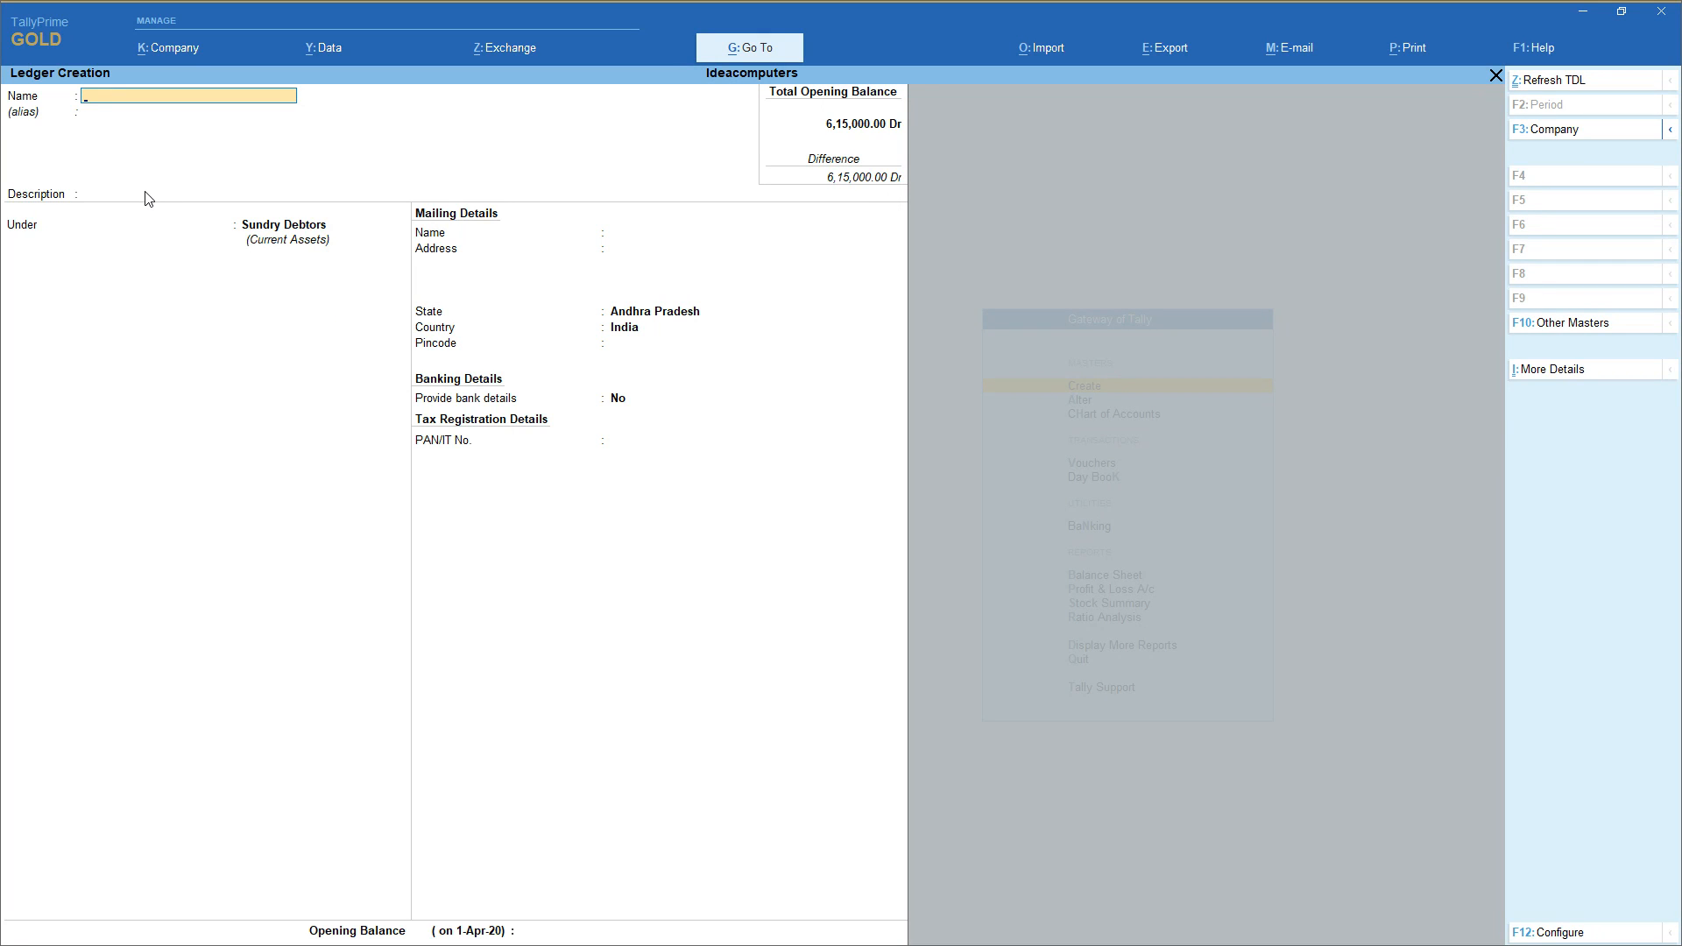
Enter the person's name as the next ledger's name and go back to its empty description
text(Uma)
key(Return)
key(Return)
key(Return)
key(Return)
key(BackSpace)
key(BackSpace)
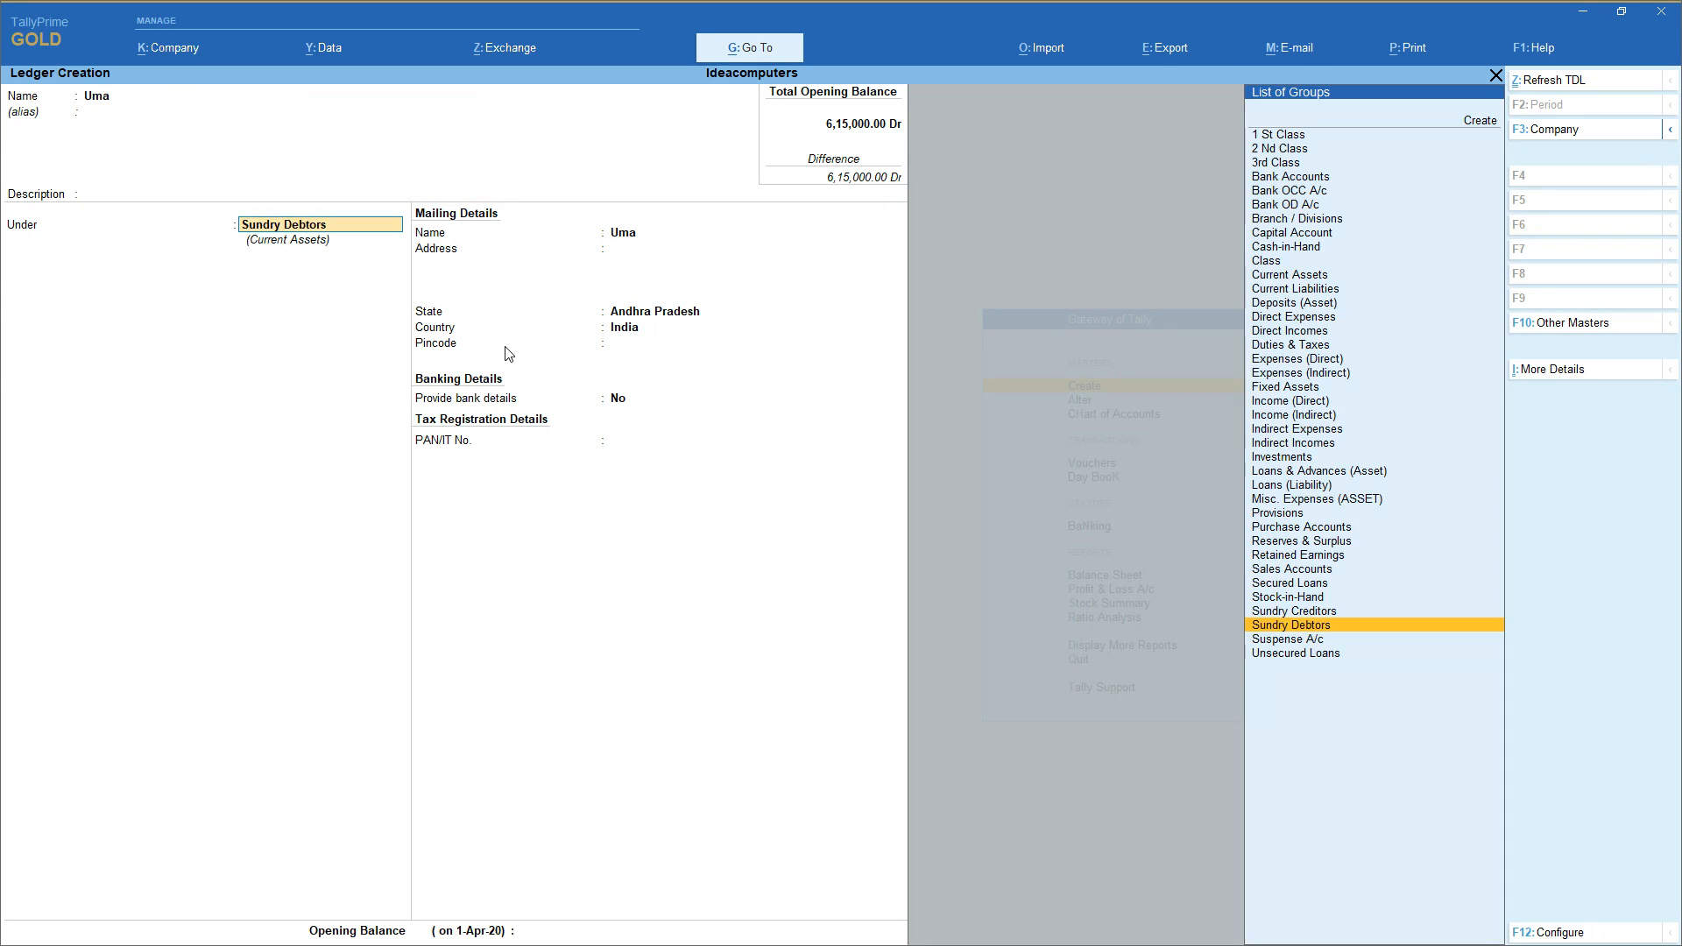
Enter the description Sjkdhfkj, keep Sundry Debtors, Andhra Pradesh and India, leave the pincode empty and save the ledger
text(Sjkdhfkj)
key(Return)
key(Return)
key(Return)
key(Return)
key(Return)
key(Return)
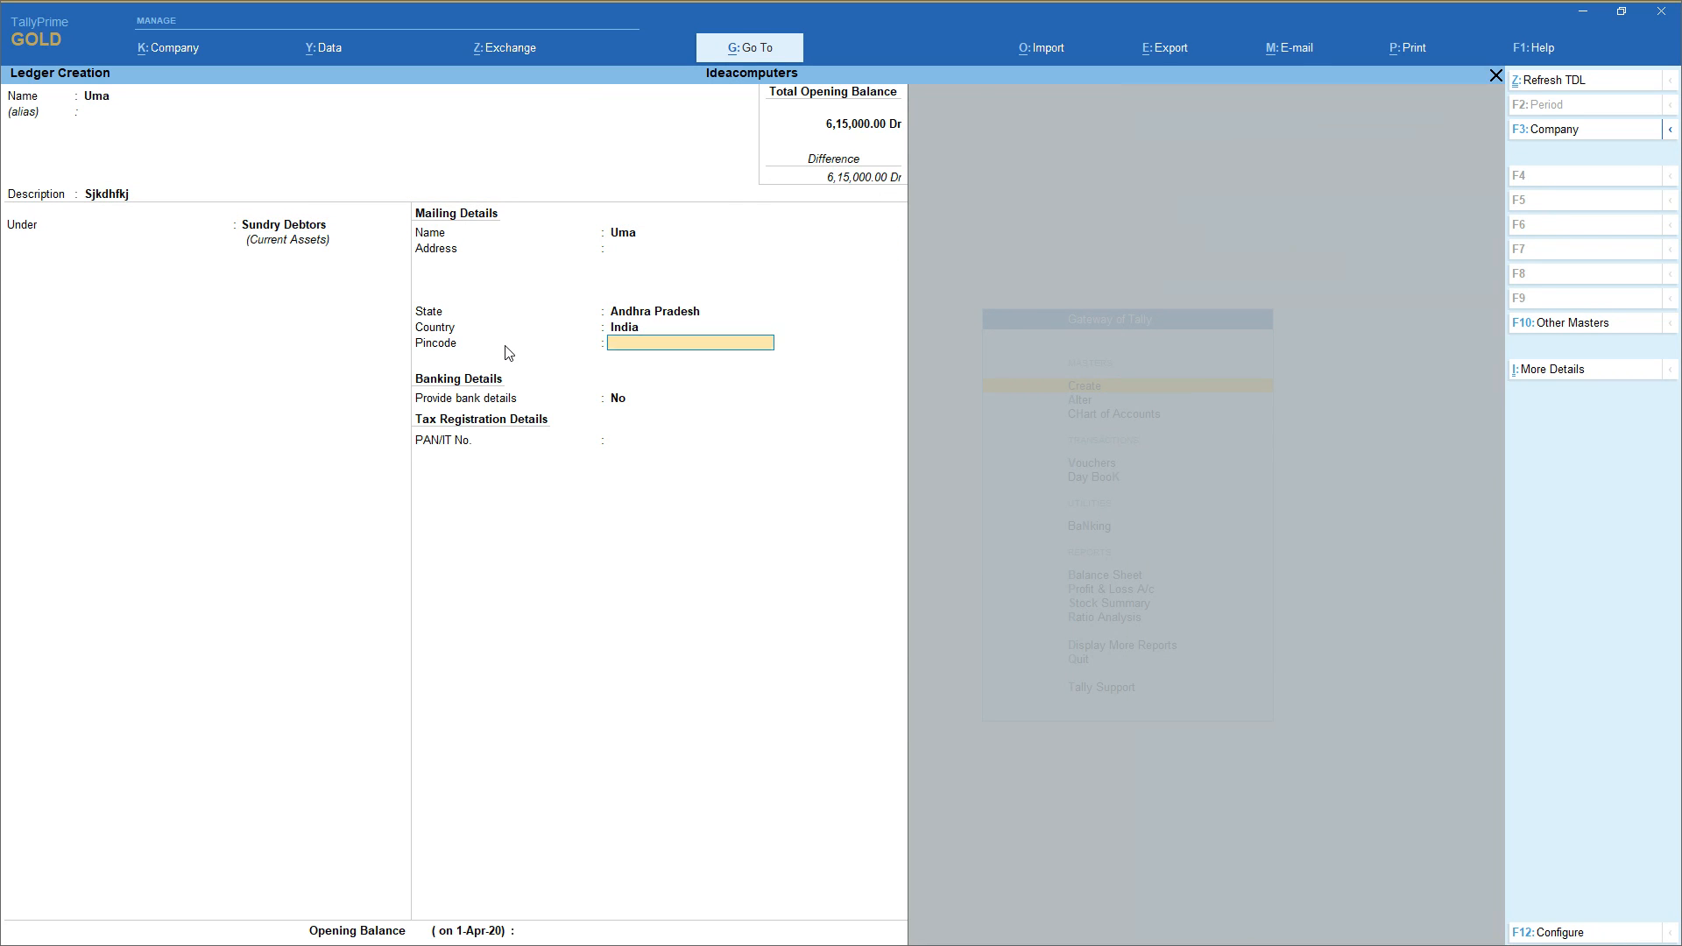
key(Return)
key(Return)
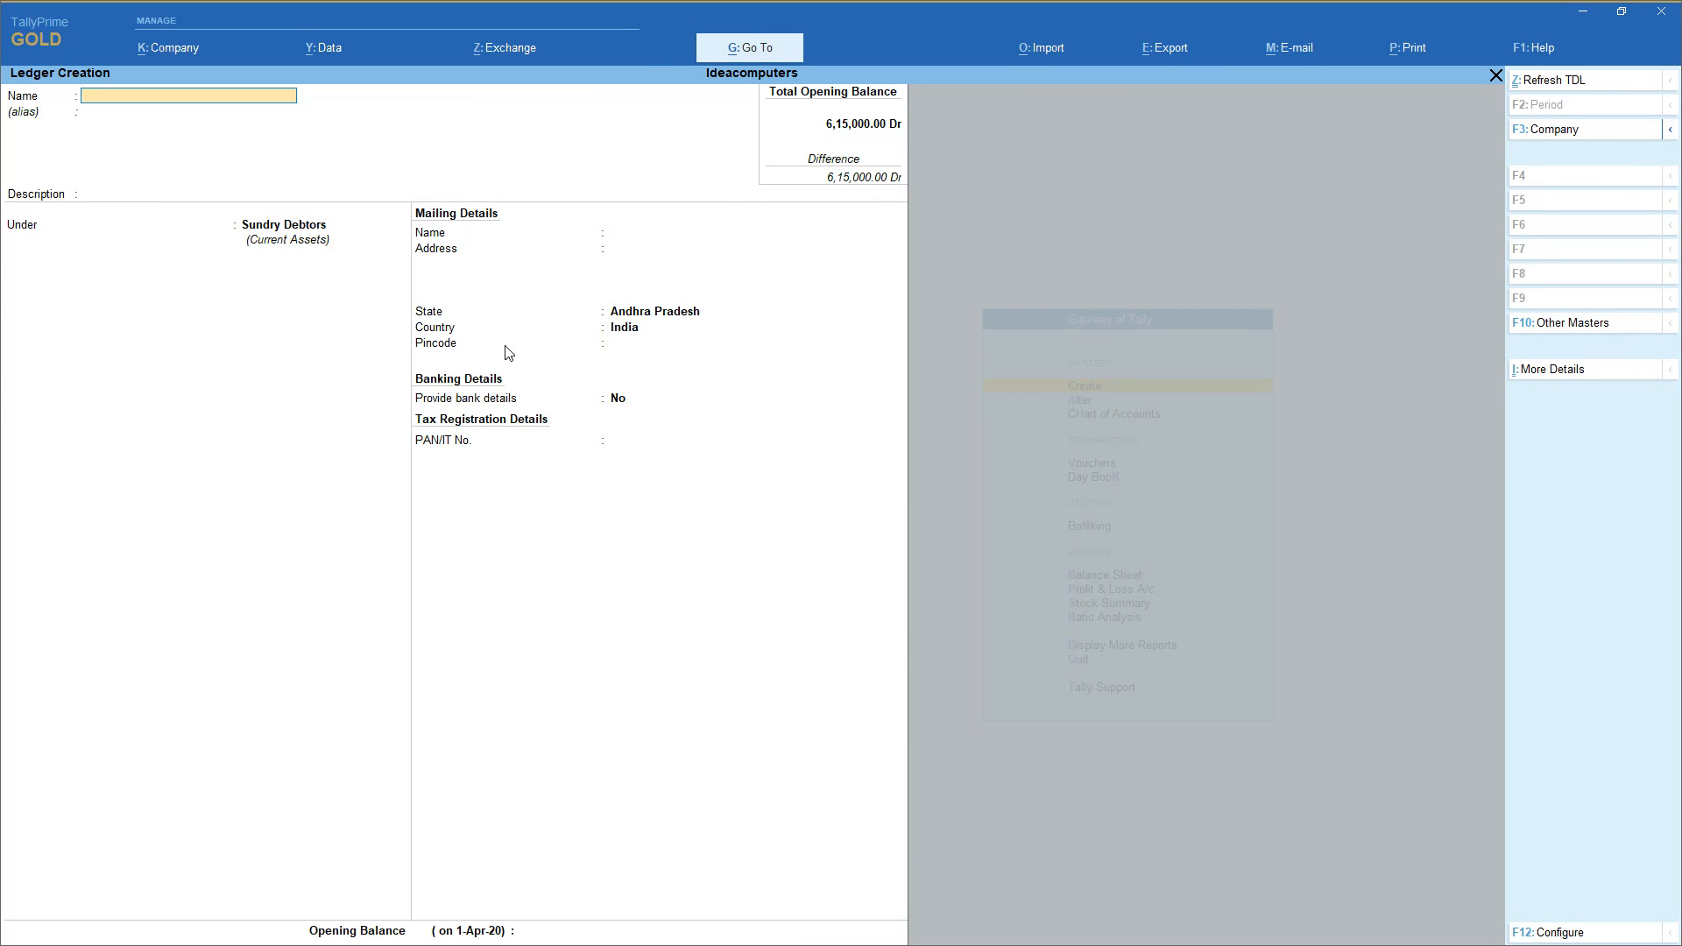
text(Yamuna)
key(Return)
key(Return)
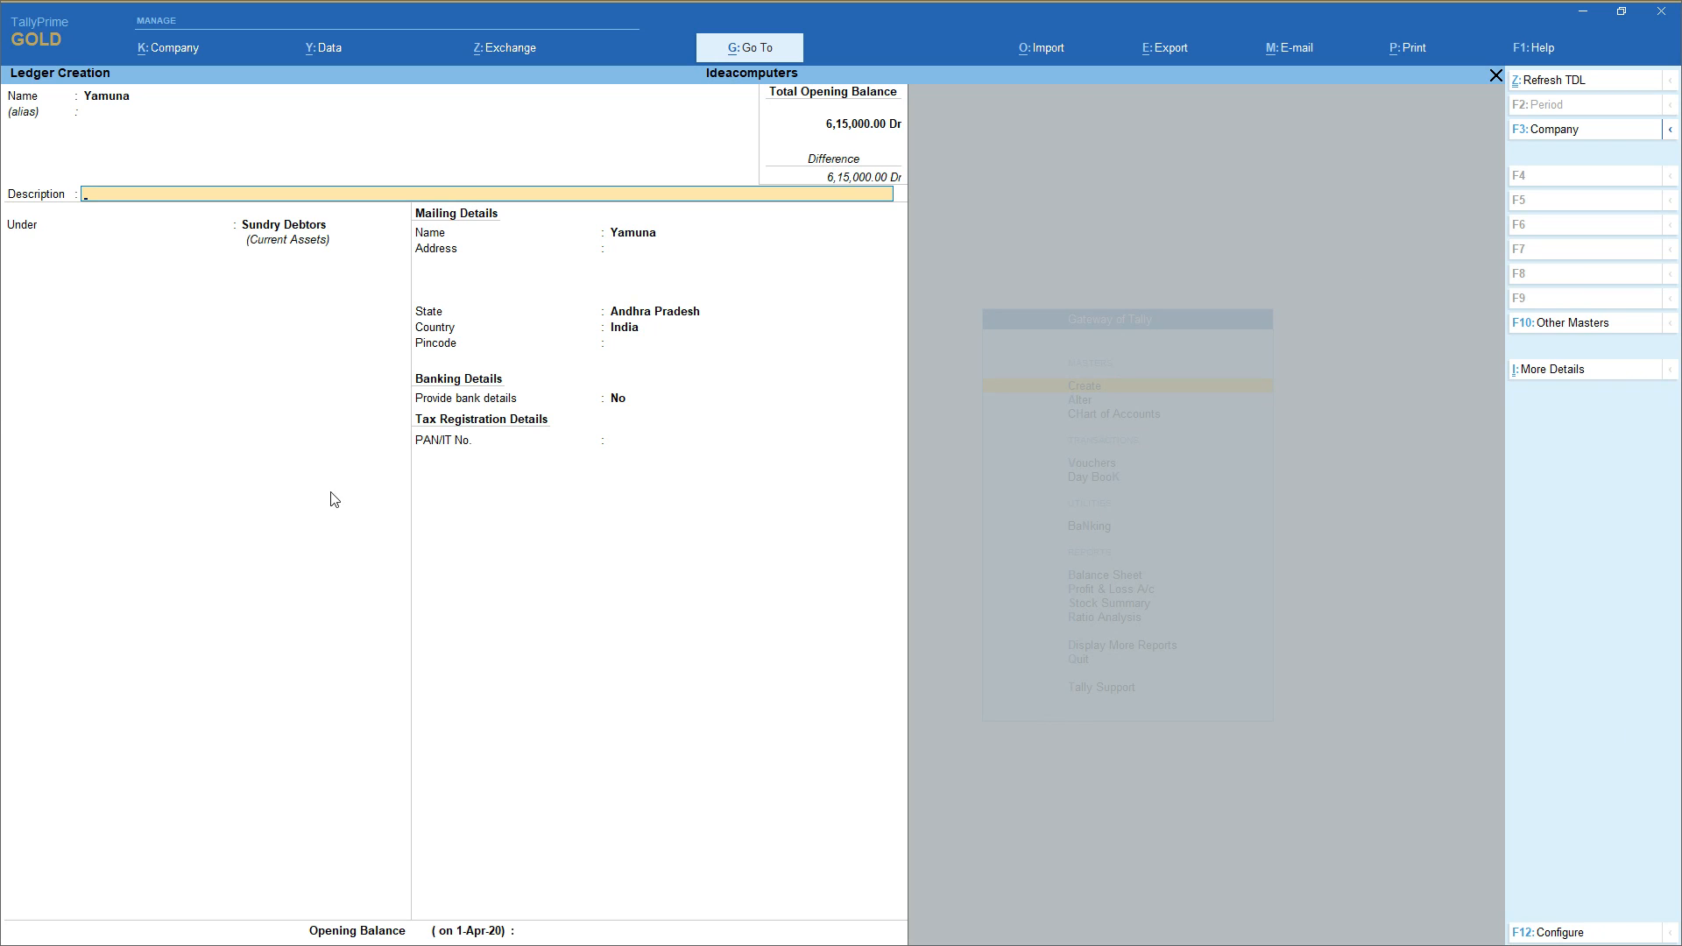
Switch from ledger creation to stock group creation and discard the unsaved ledger
click(1576, 323)
key(Down)
key(Down)
key(Down)
key(Down)
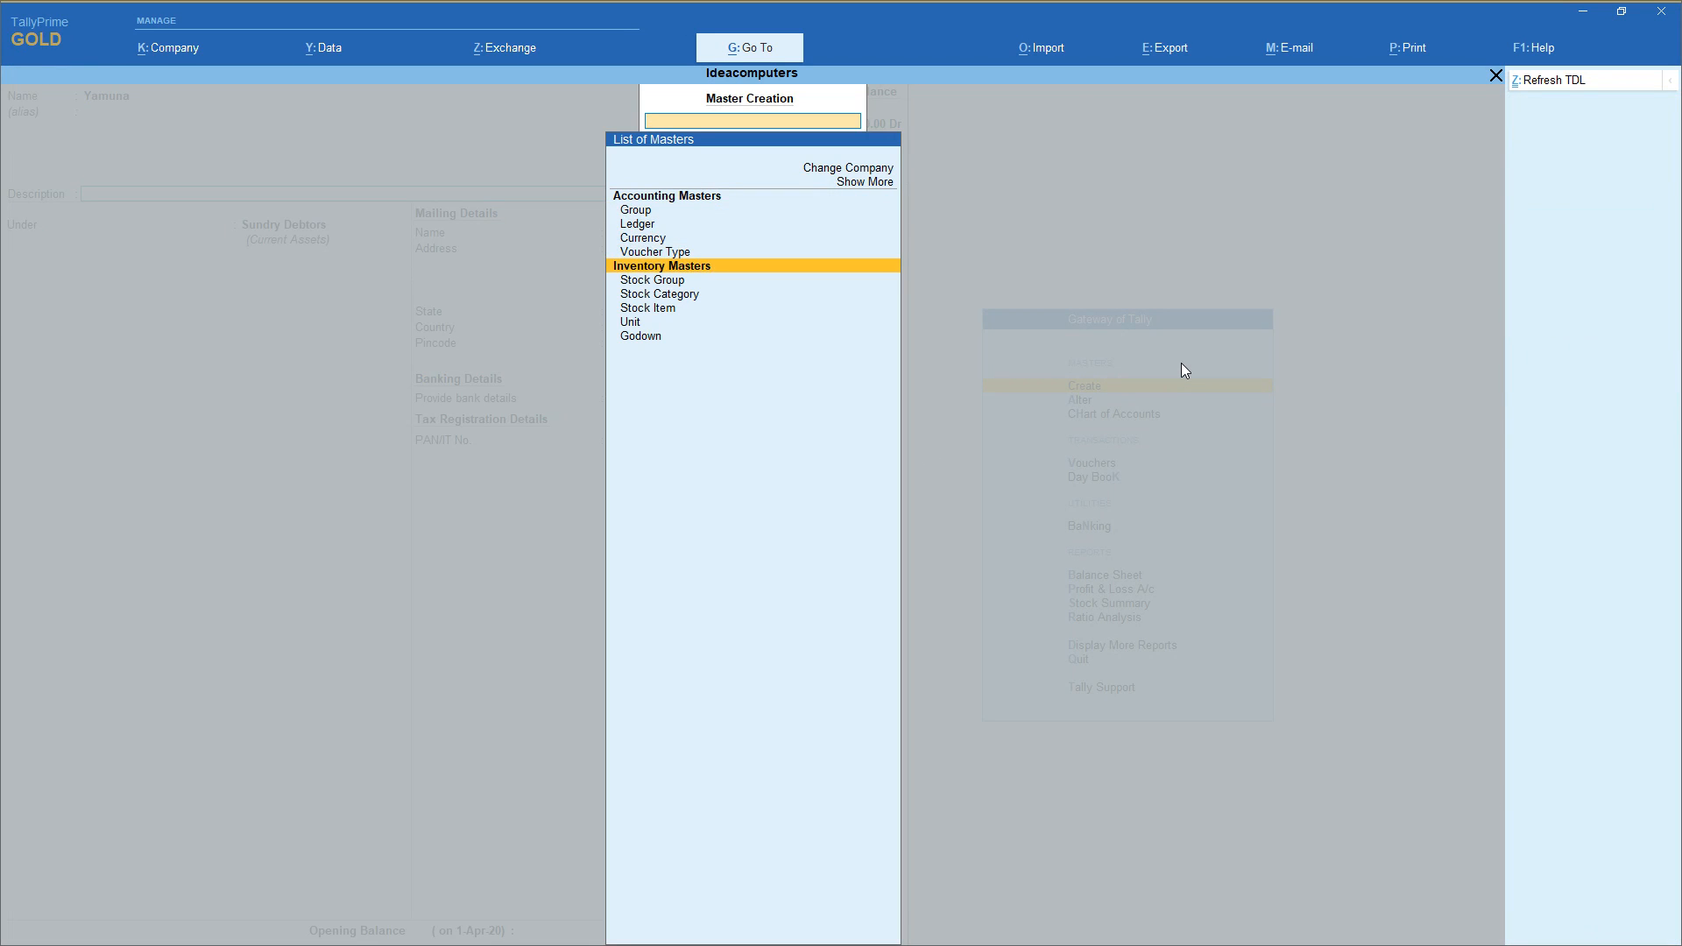
key(Escape)
key(Escape)
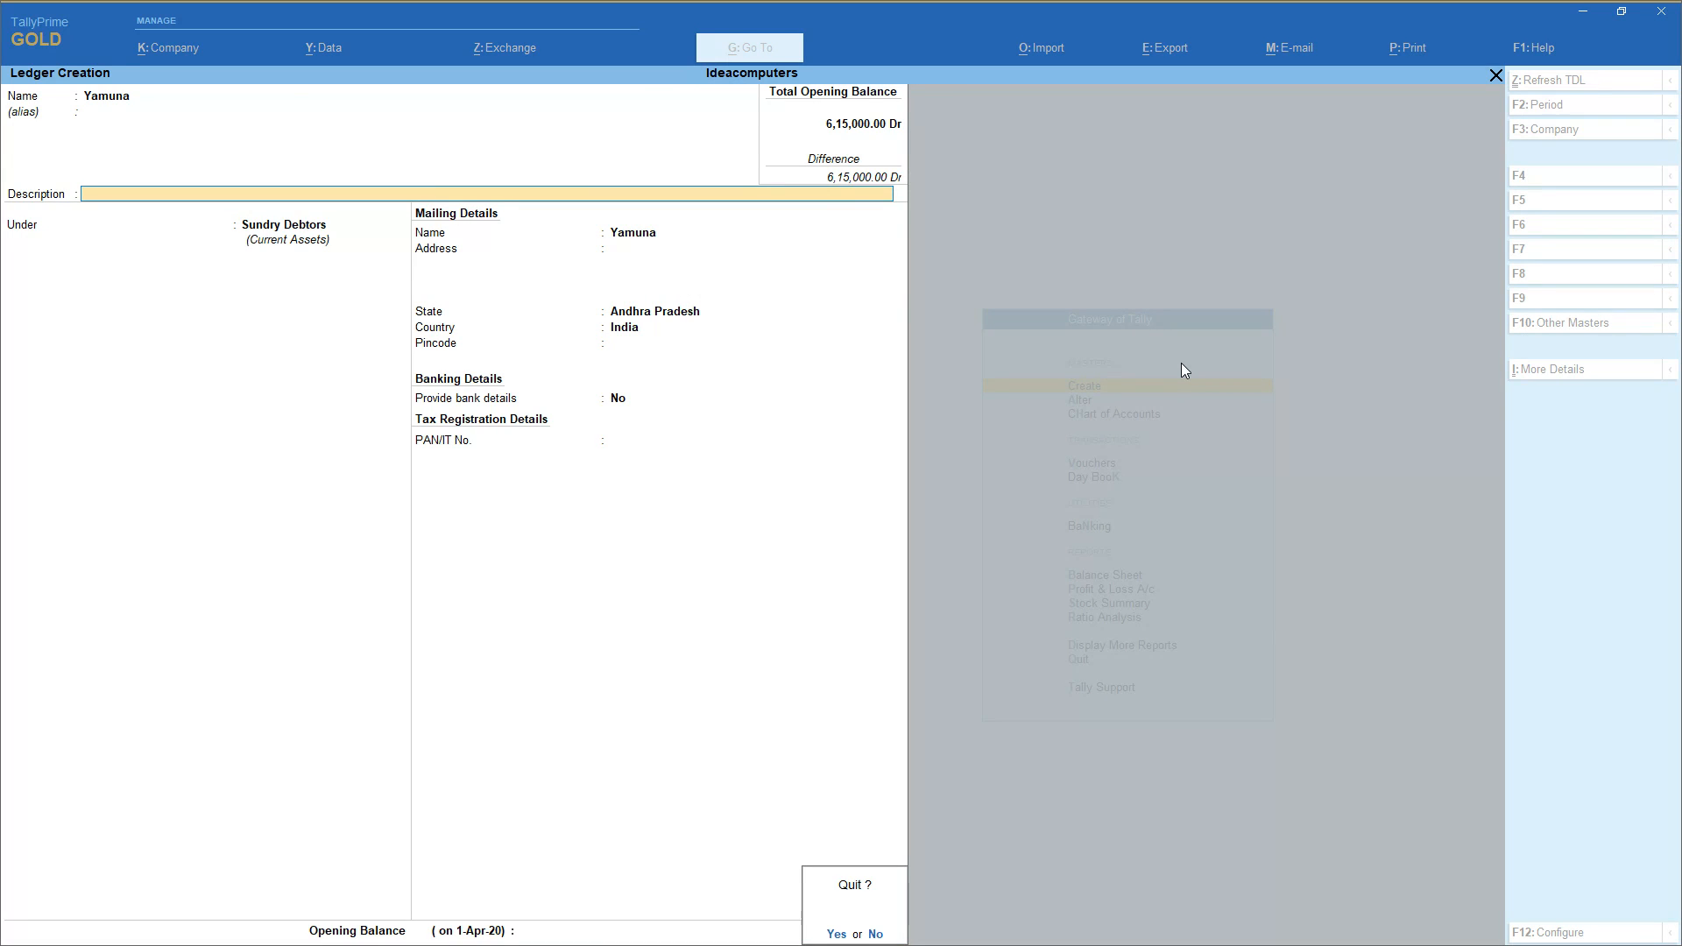
key(y)
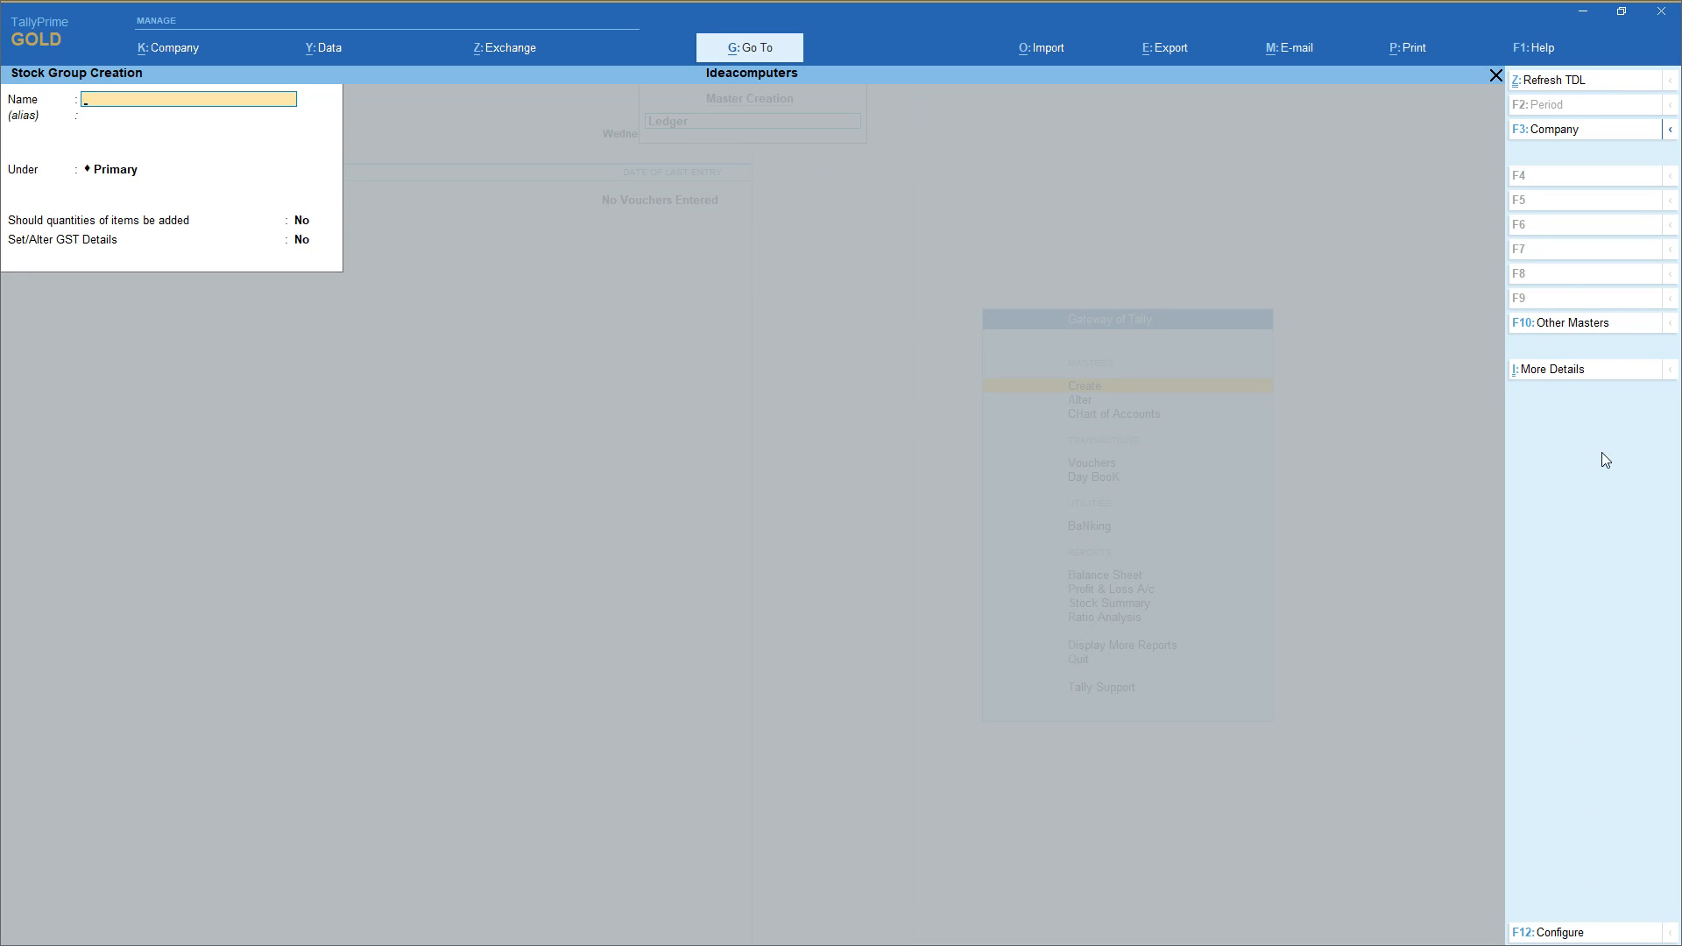
Switch from stock group creation to stock item creation, and quit back to the Gateway of Tally without saving
click(1615, 324)
key(Down)
key(Down)
key(Down)
key(Down)
key(Down)
key(Down)
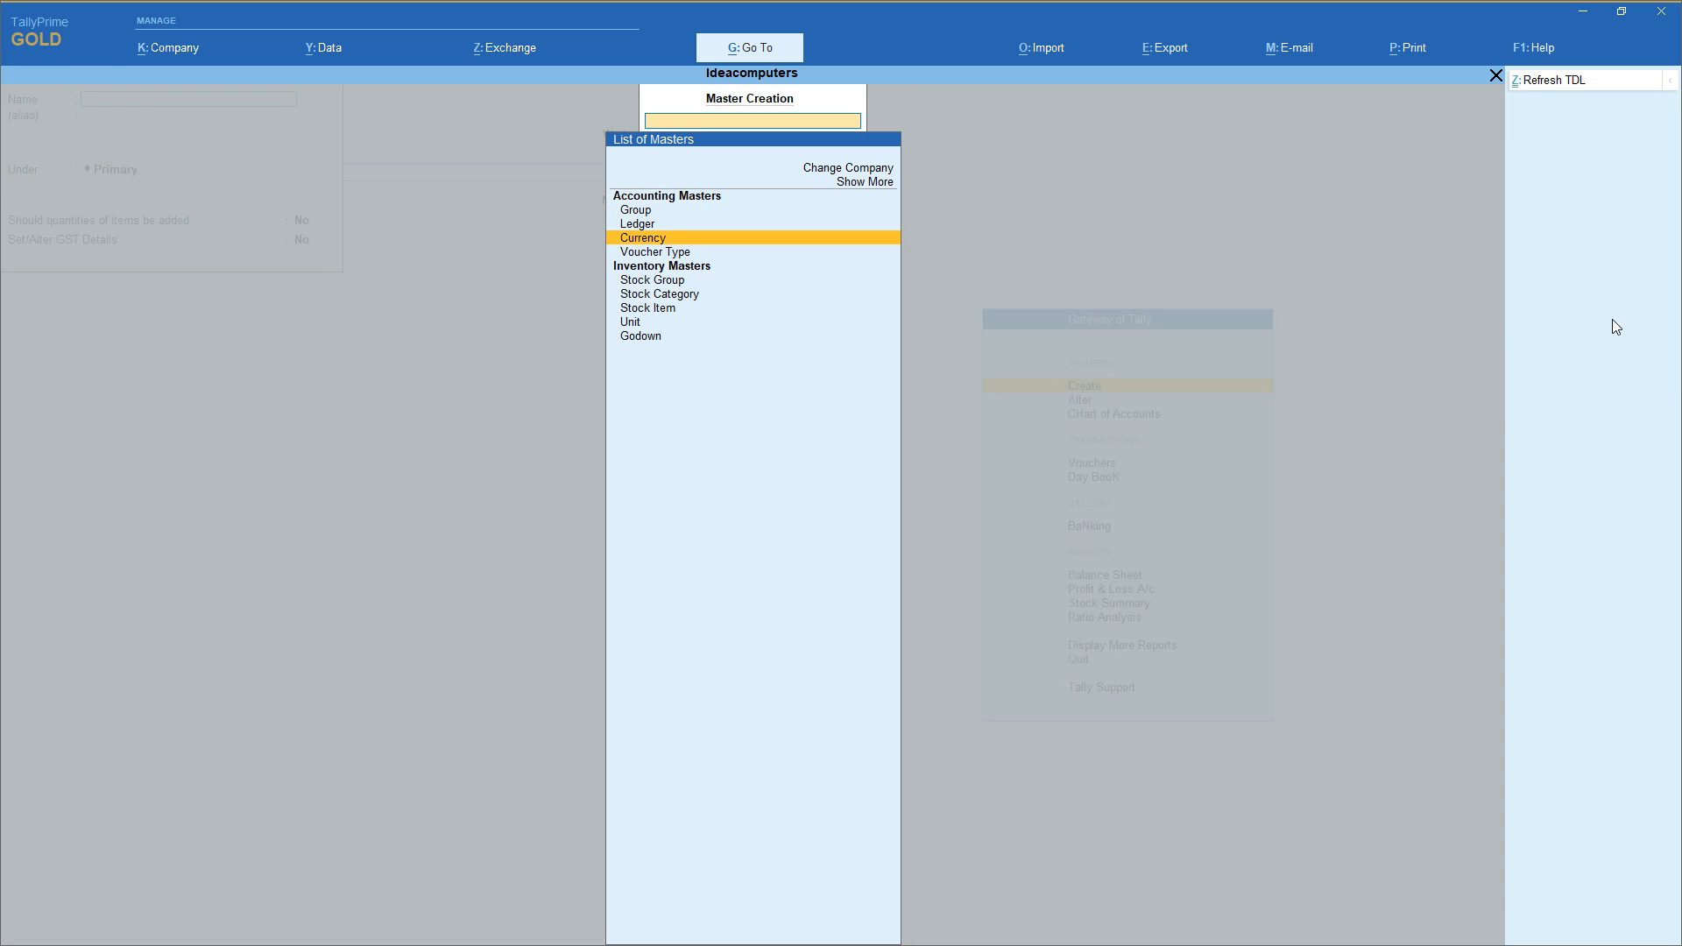
key(Return)
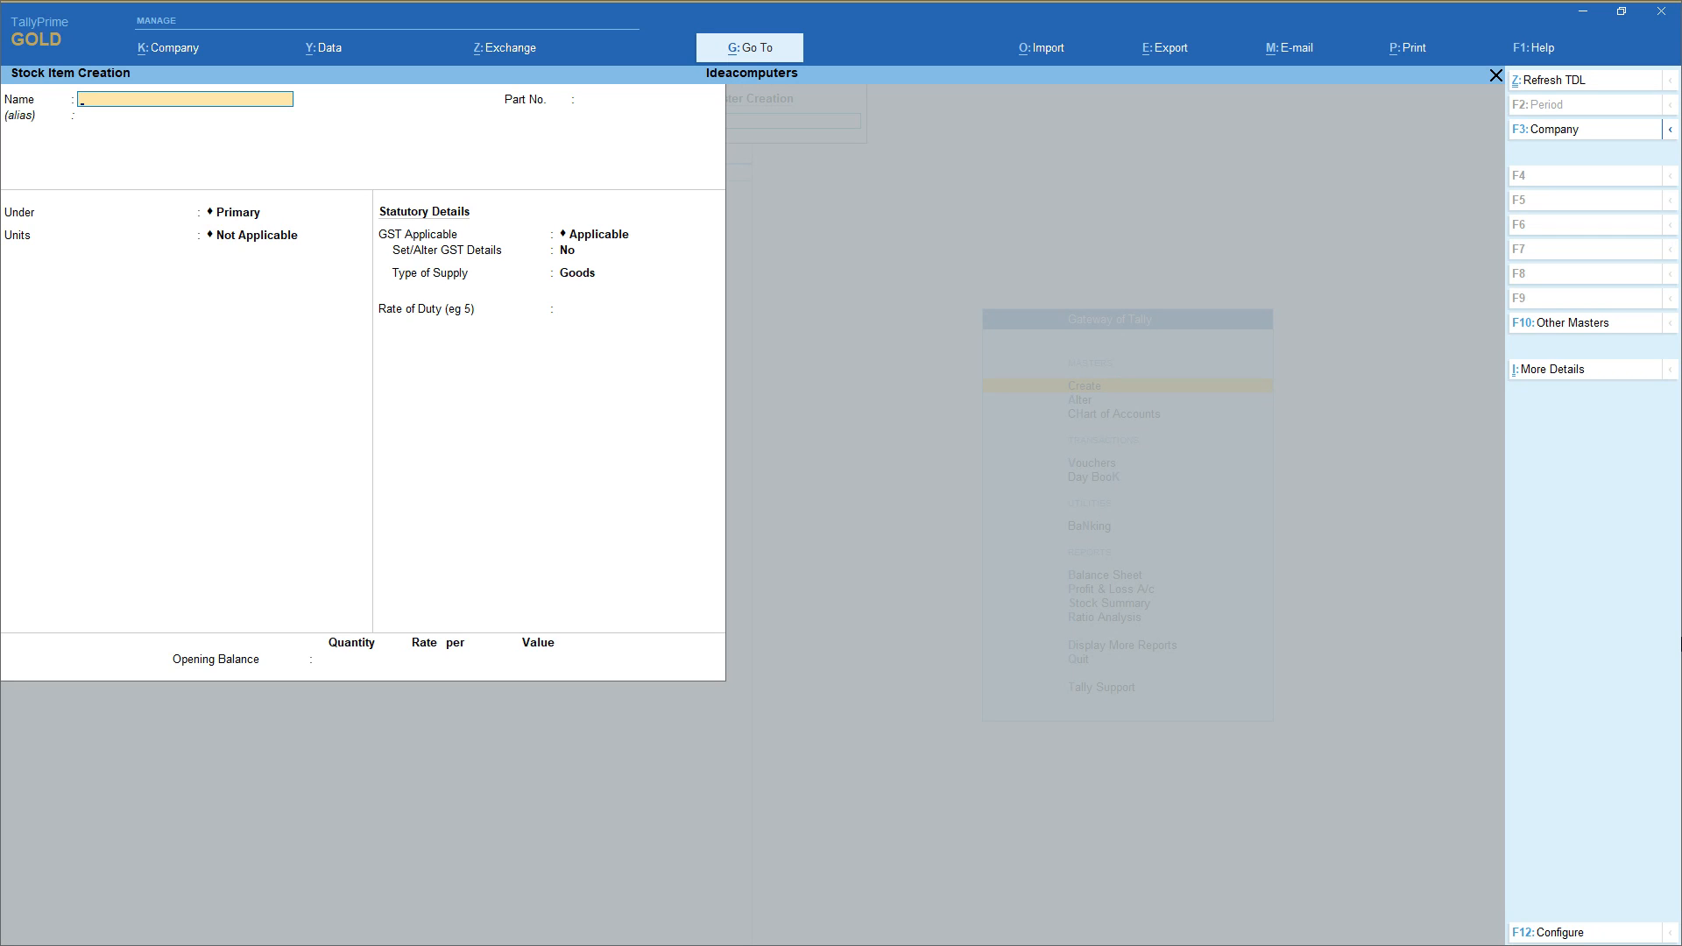
key(Escape)
key(y)
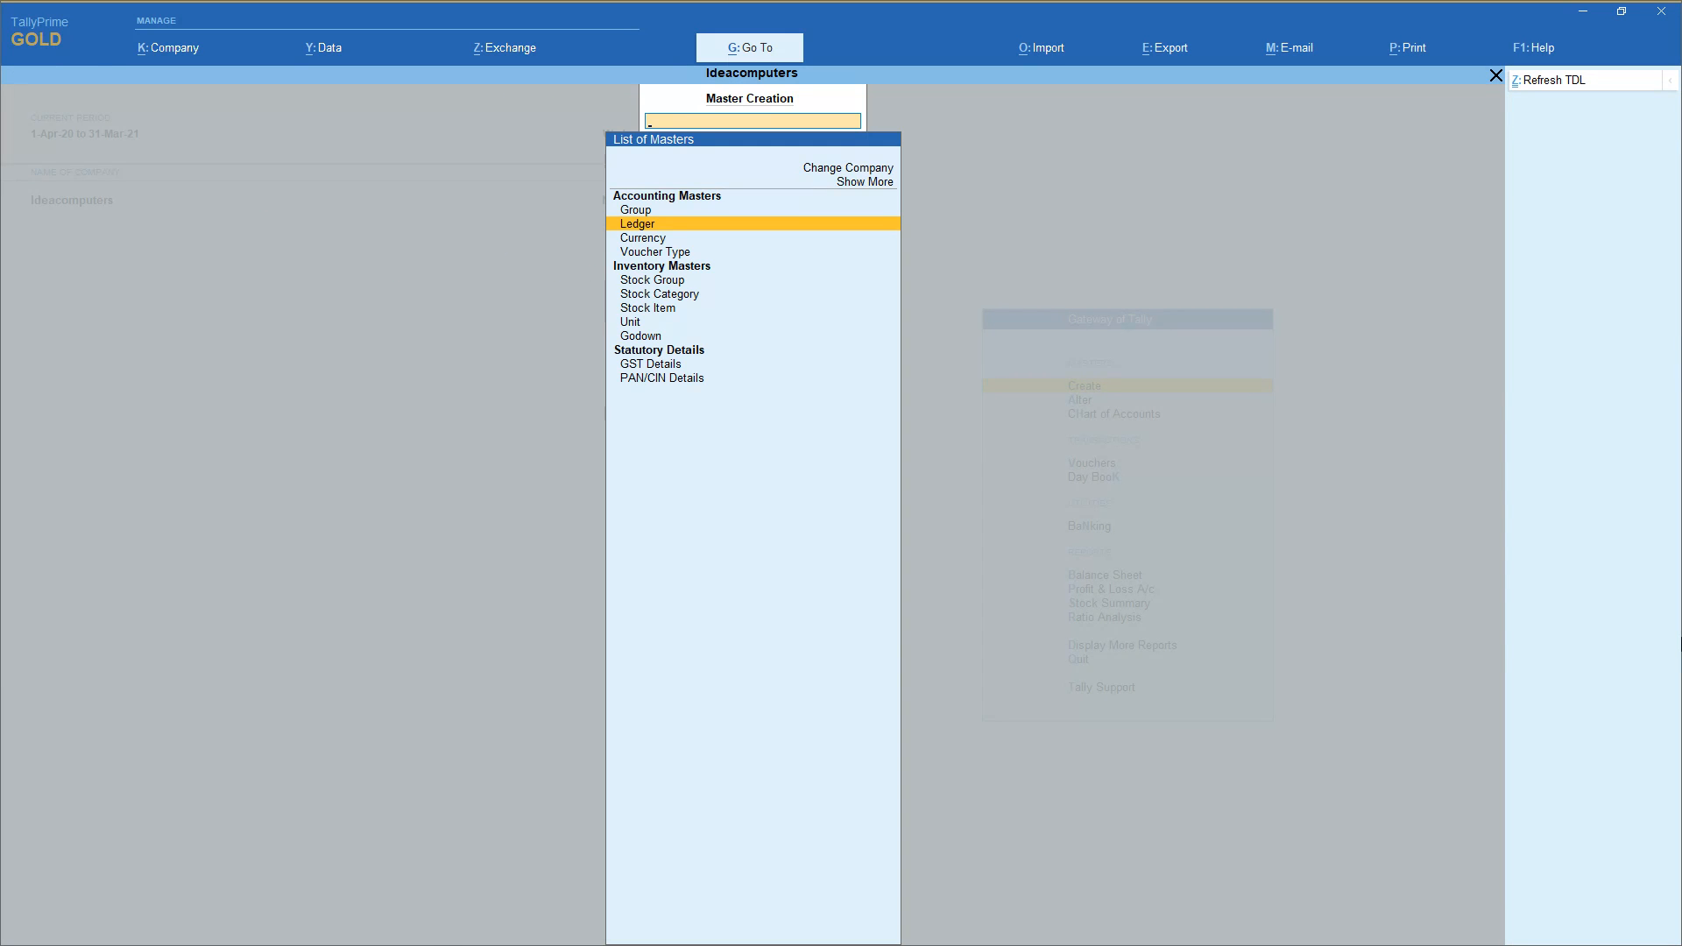
key(Escape)
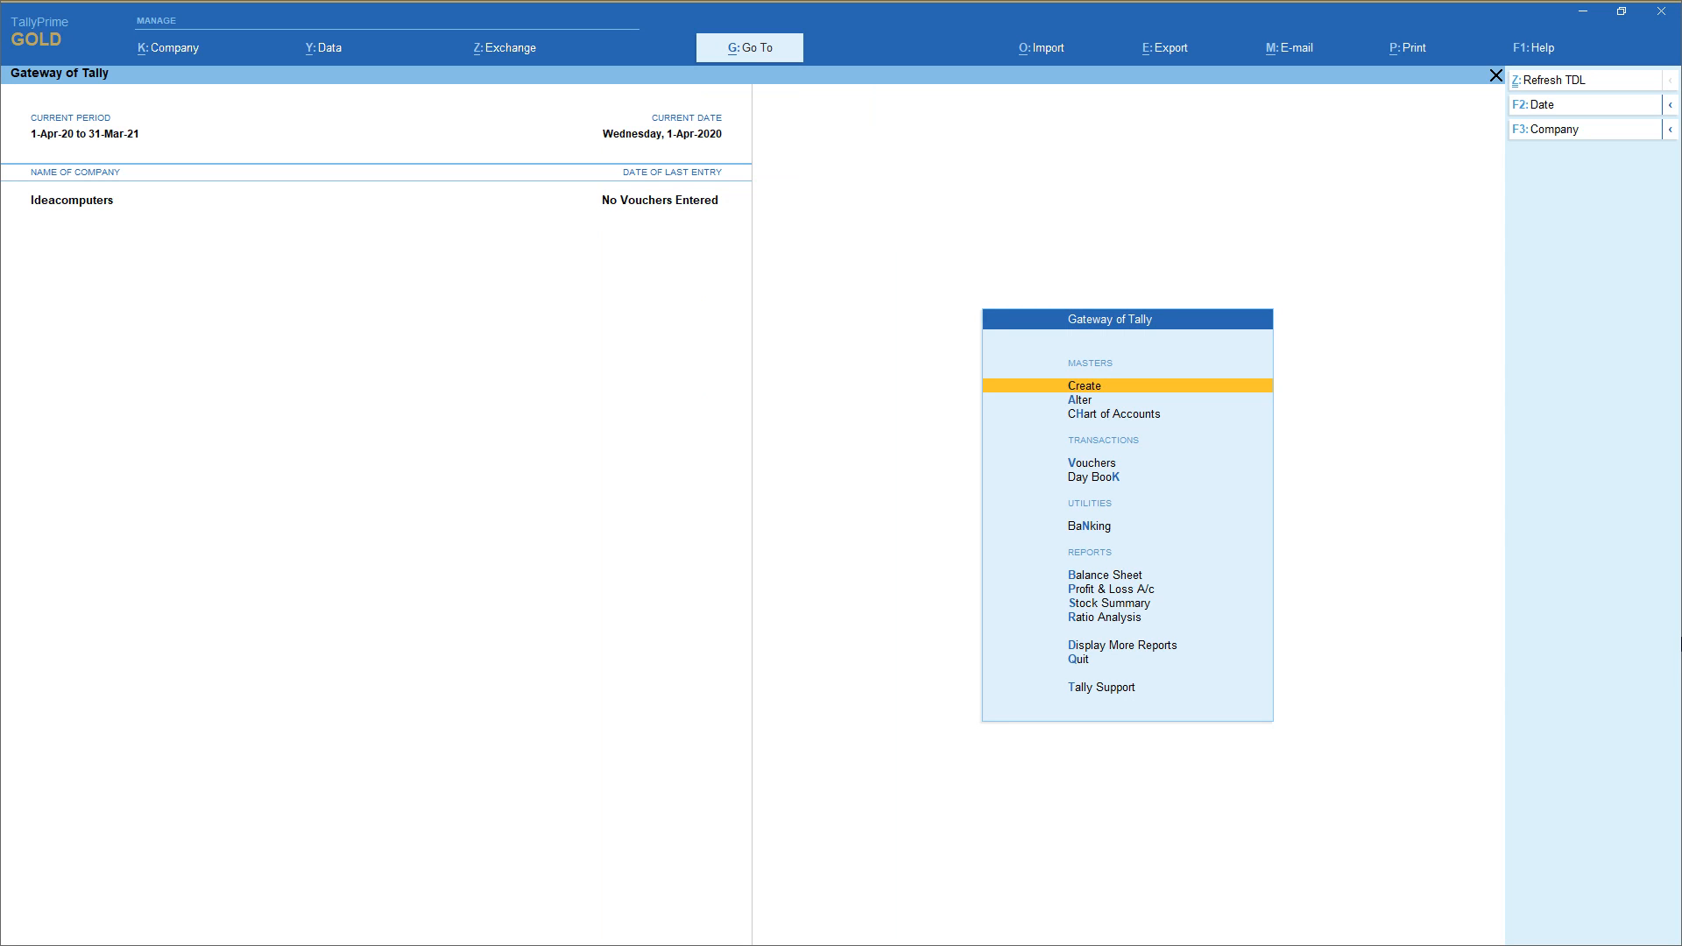
Open the person's ledger grouped under Sundry Creditors for alteration
key(Down)
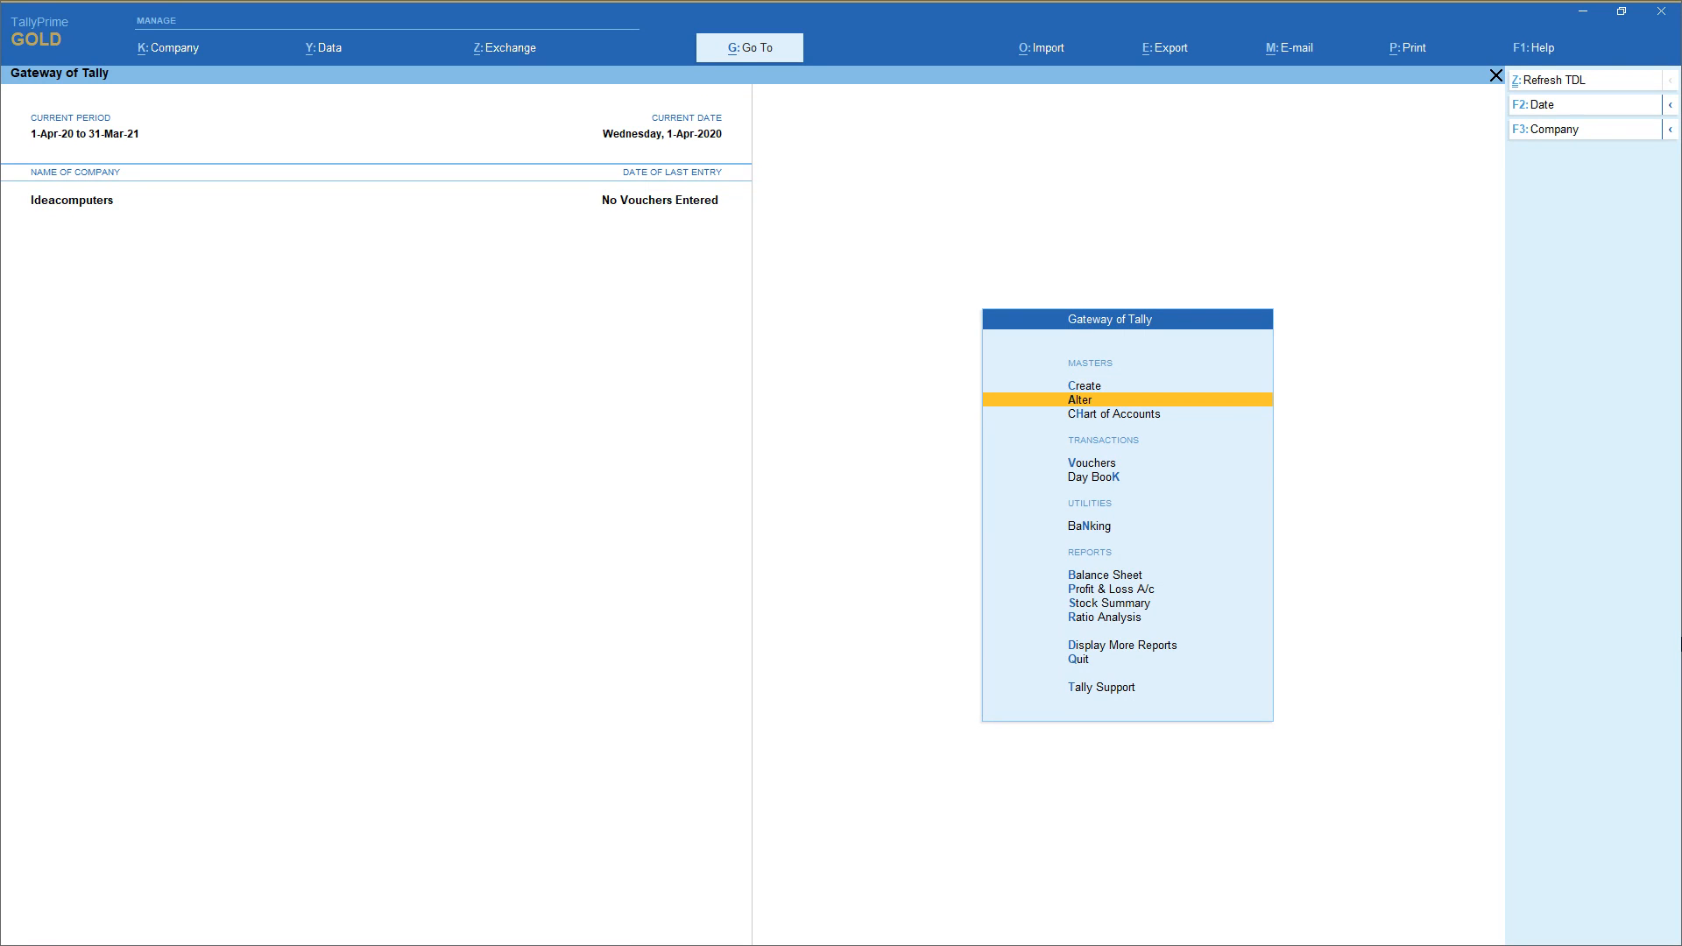
key(Up)
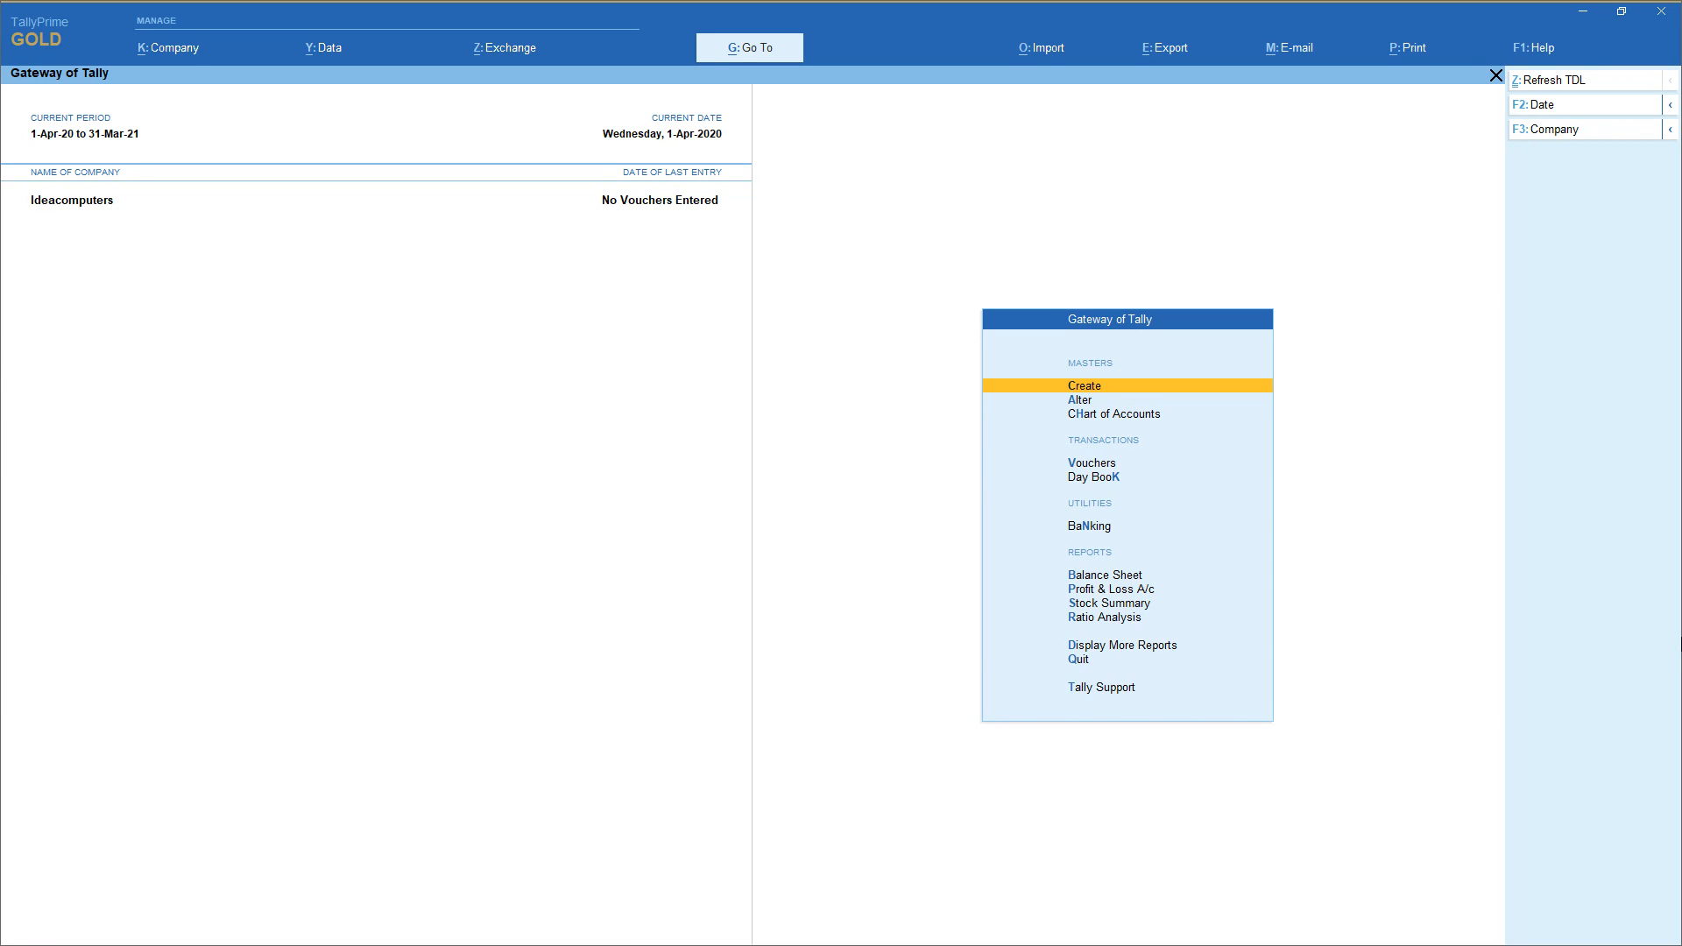
key(Down)
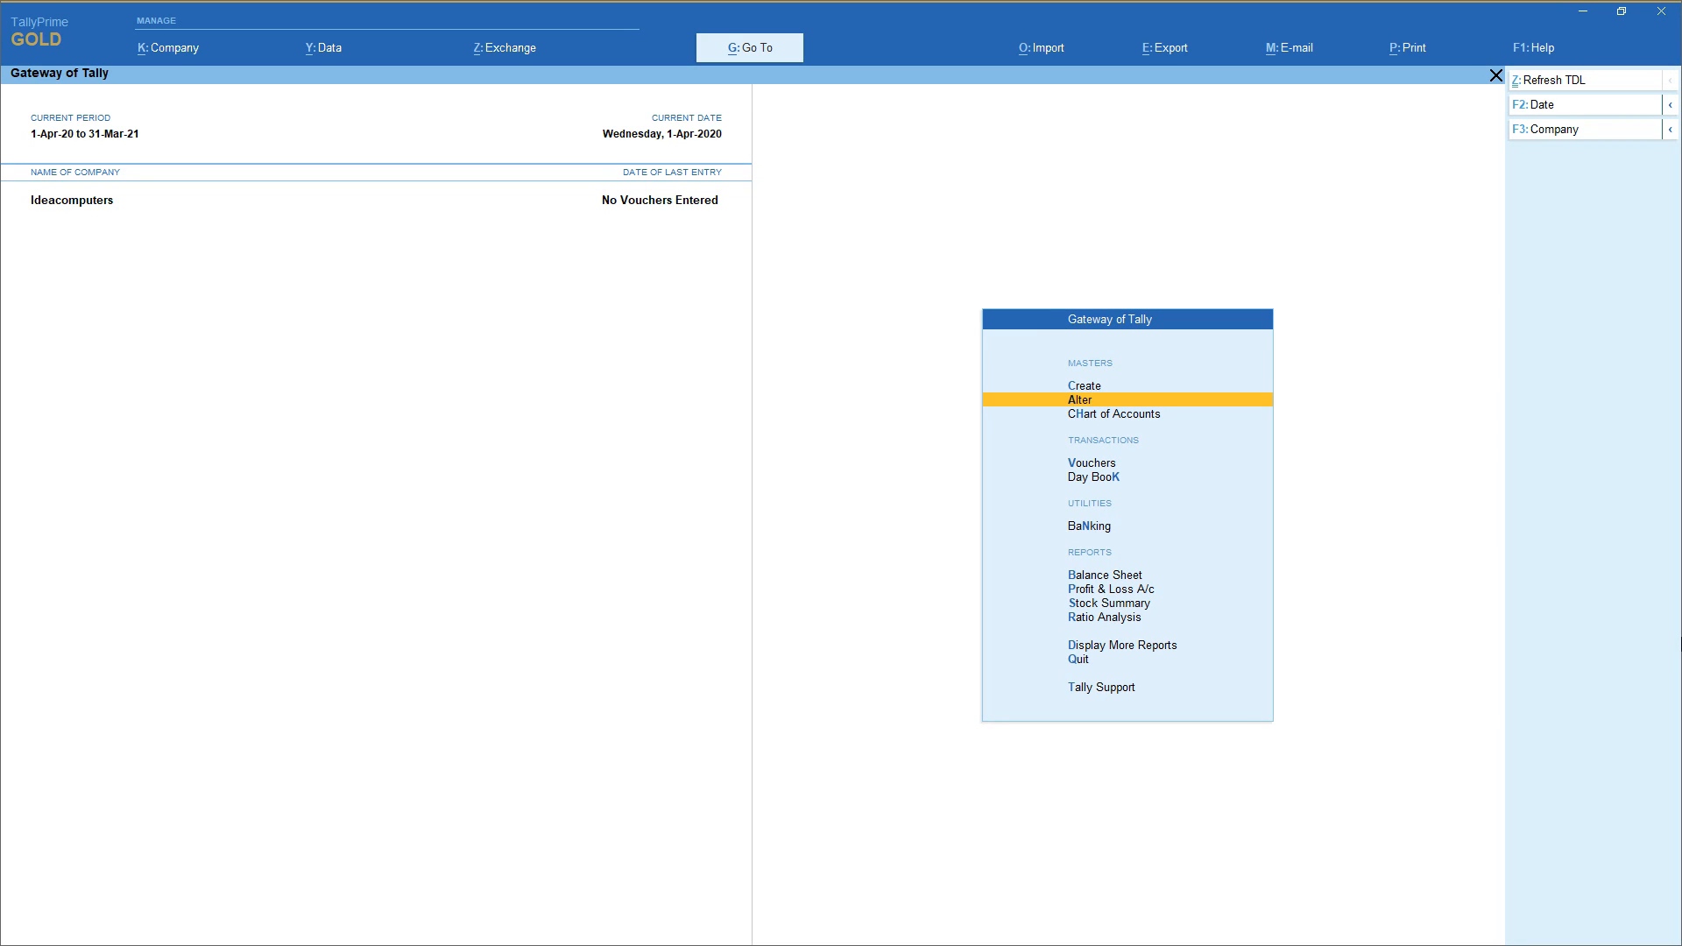
key(Return)
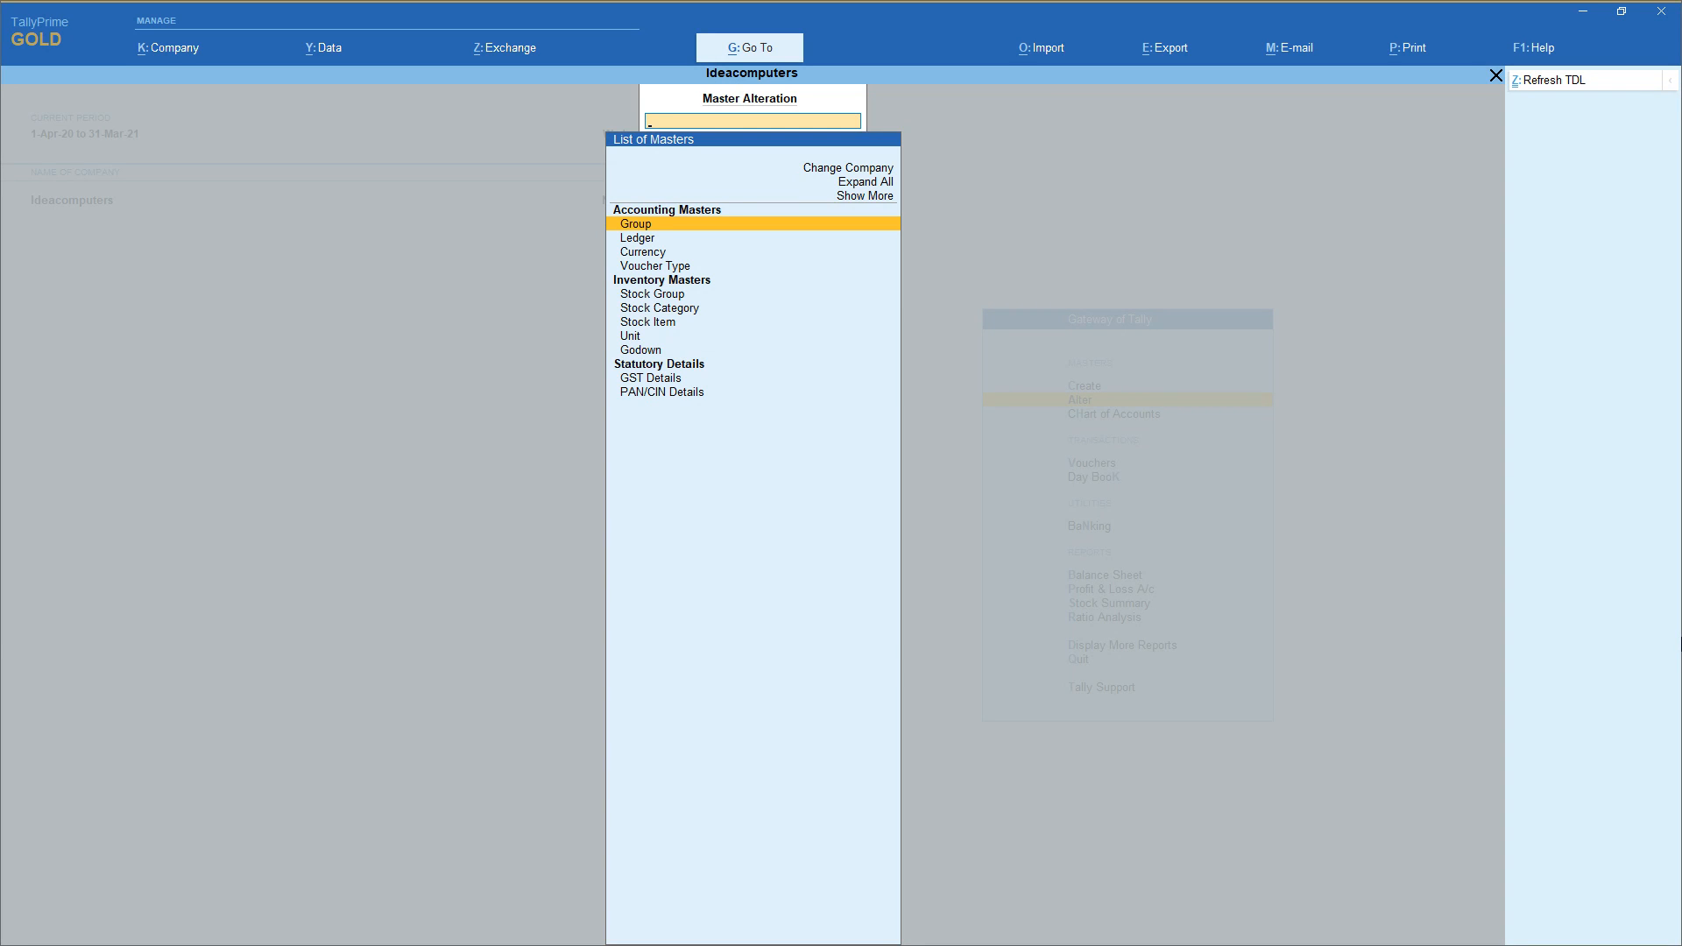
key(Down)
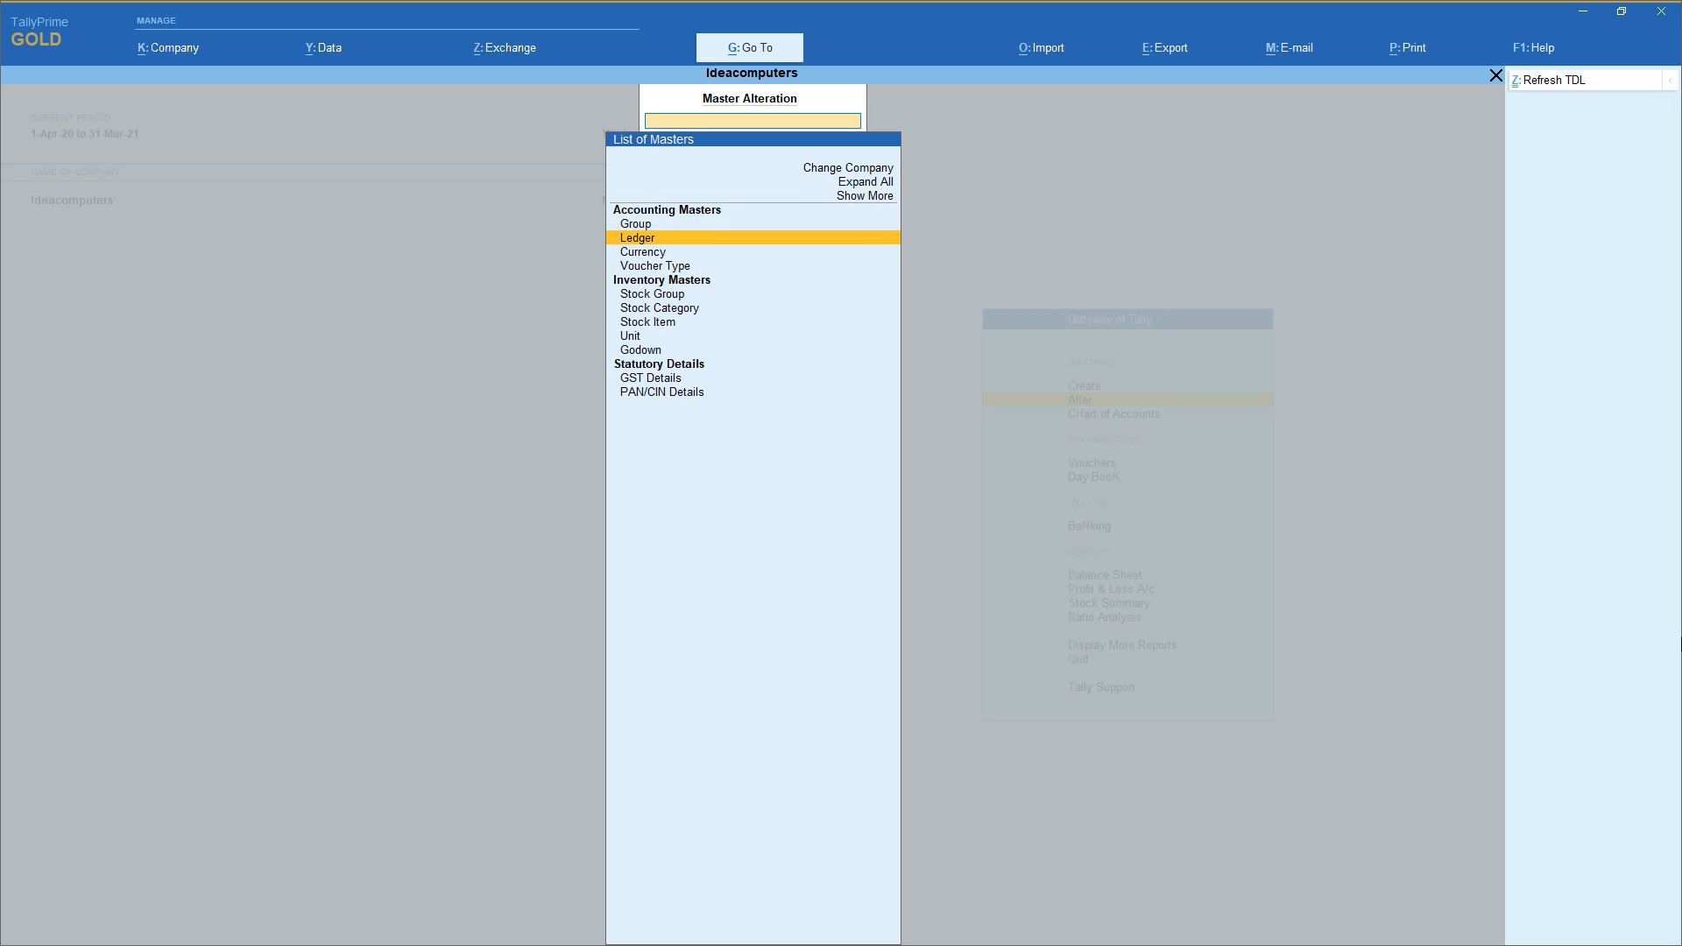
key(Return)
key(Down)
key(Down)
key(Down)
key(Down)
key(Return)
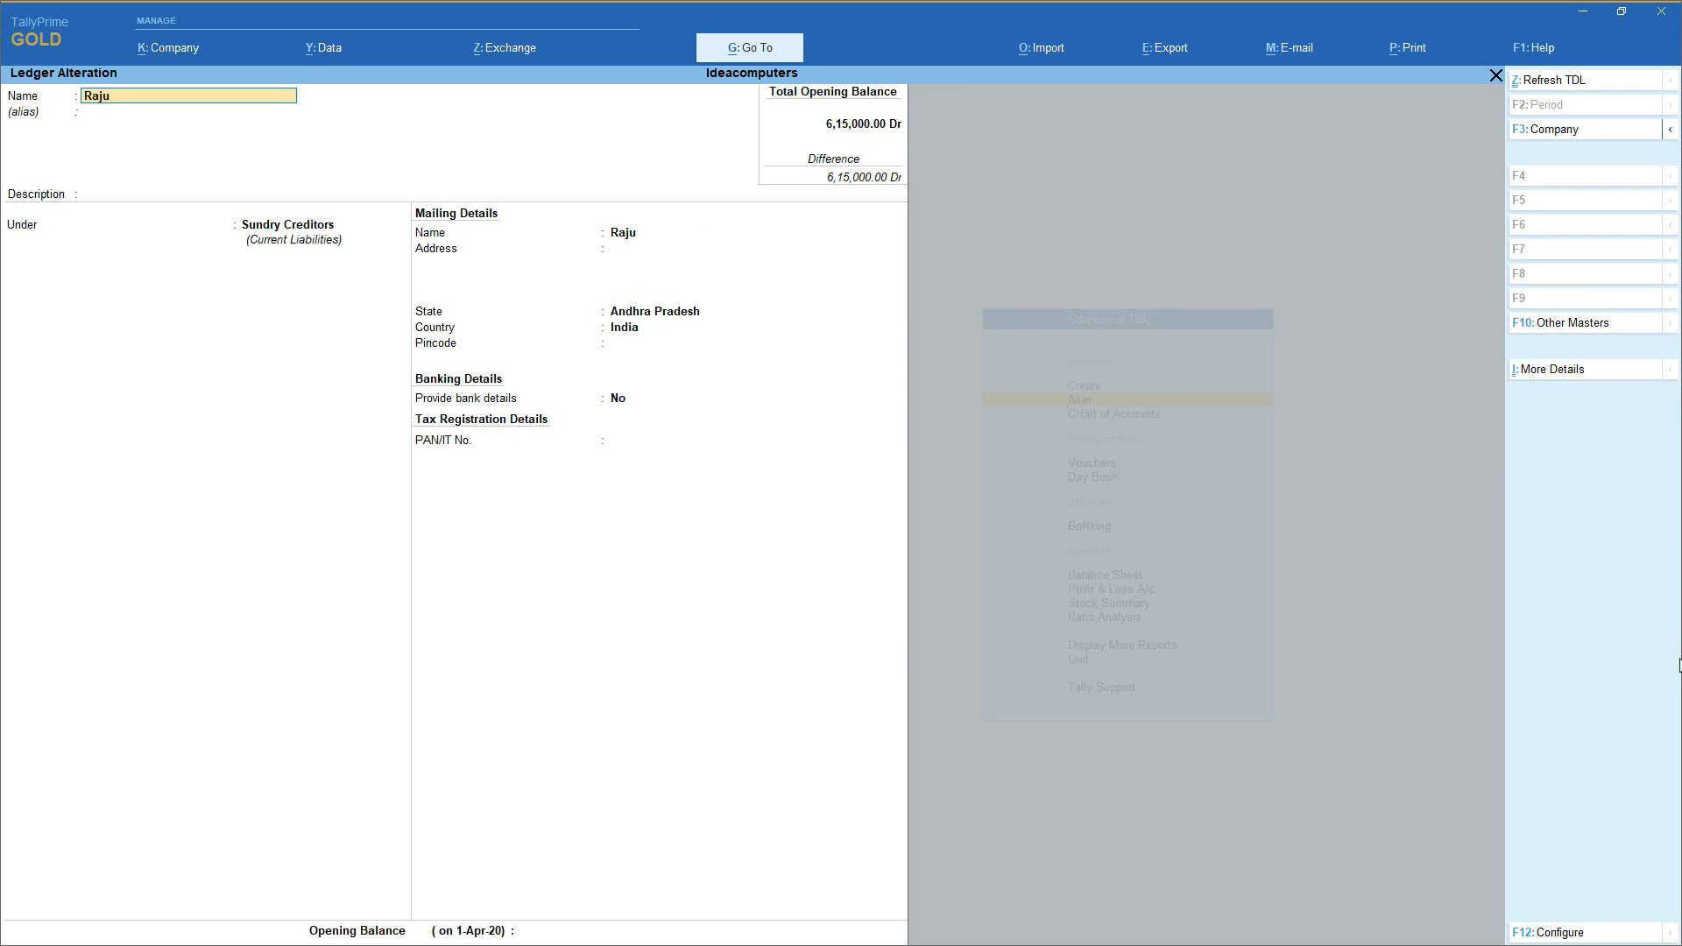
Switch from altering the ledger to altering the stock item 160 Ltrs Lg Refrigerator
click(1568, 322)
key(Down)
key(Down)
key(Down)
key(Down)
key(Down)
key(Down)
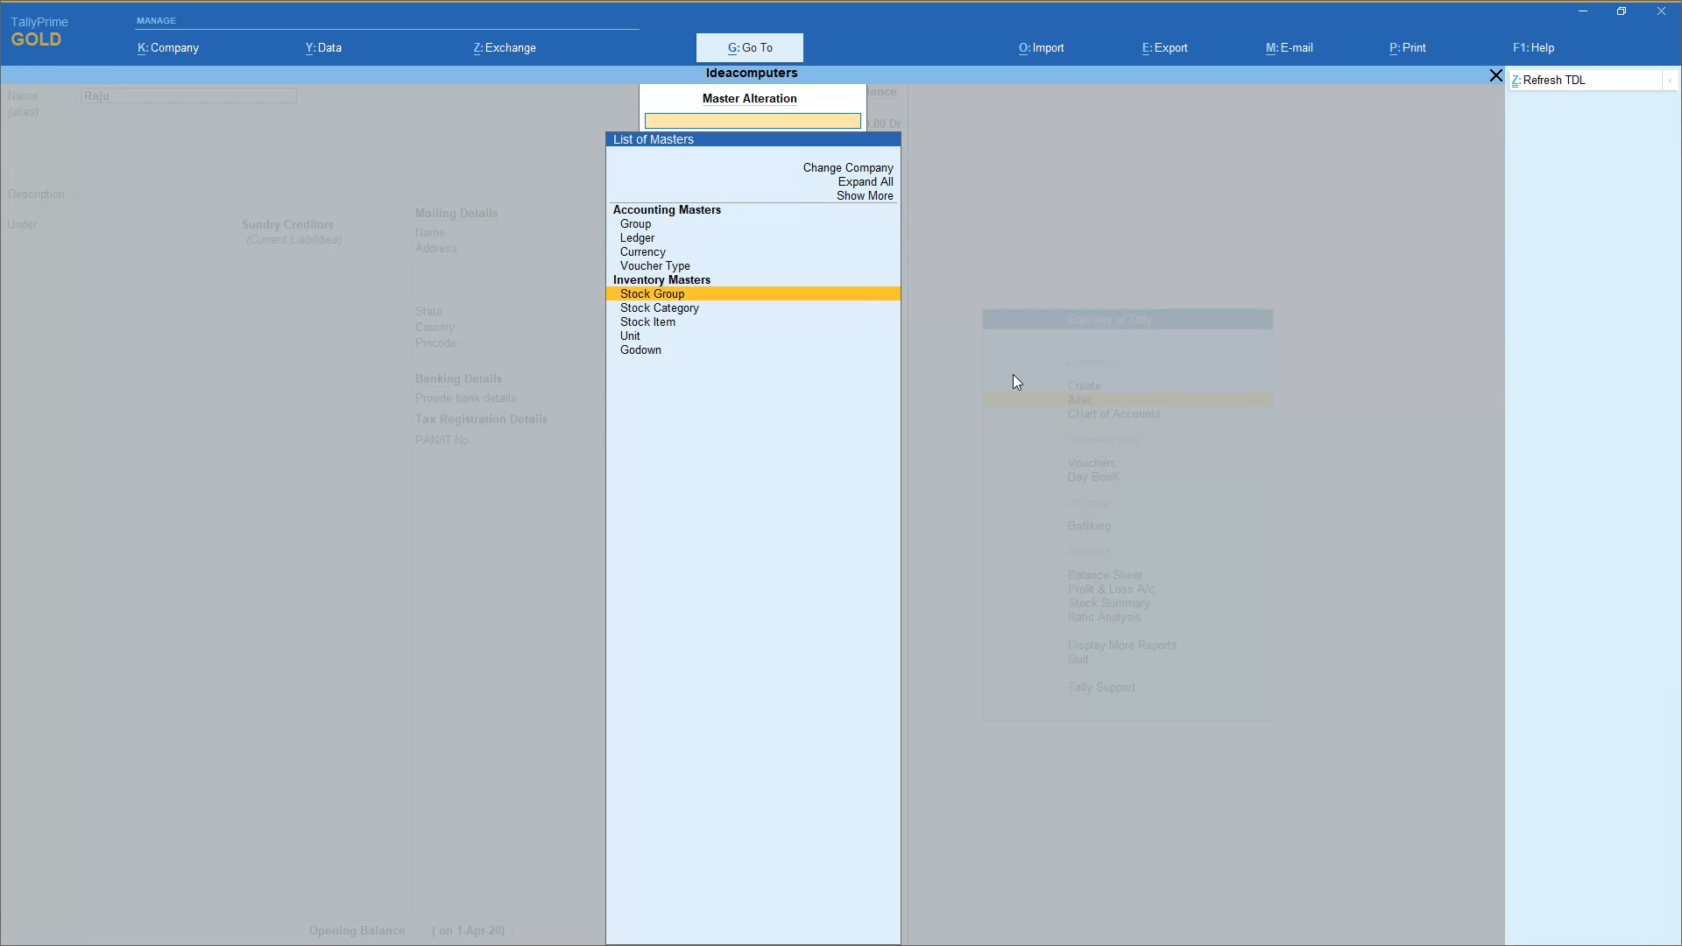
key(Return)
key(Return)
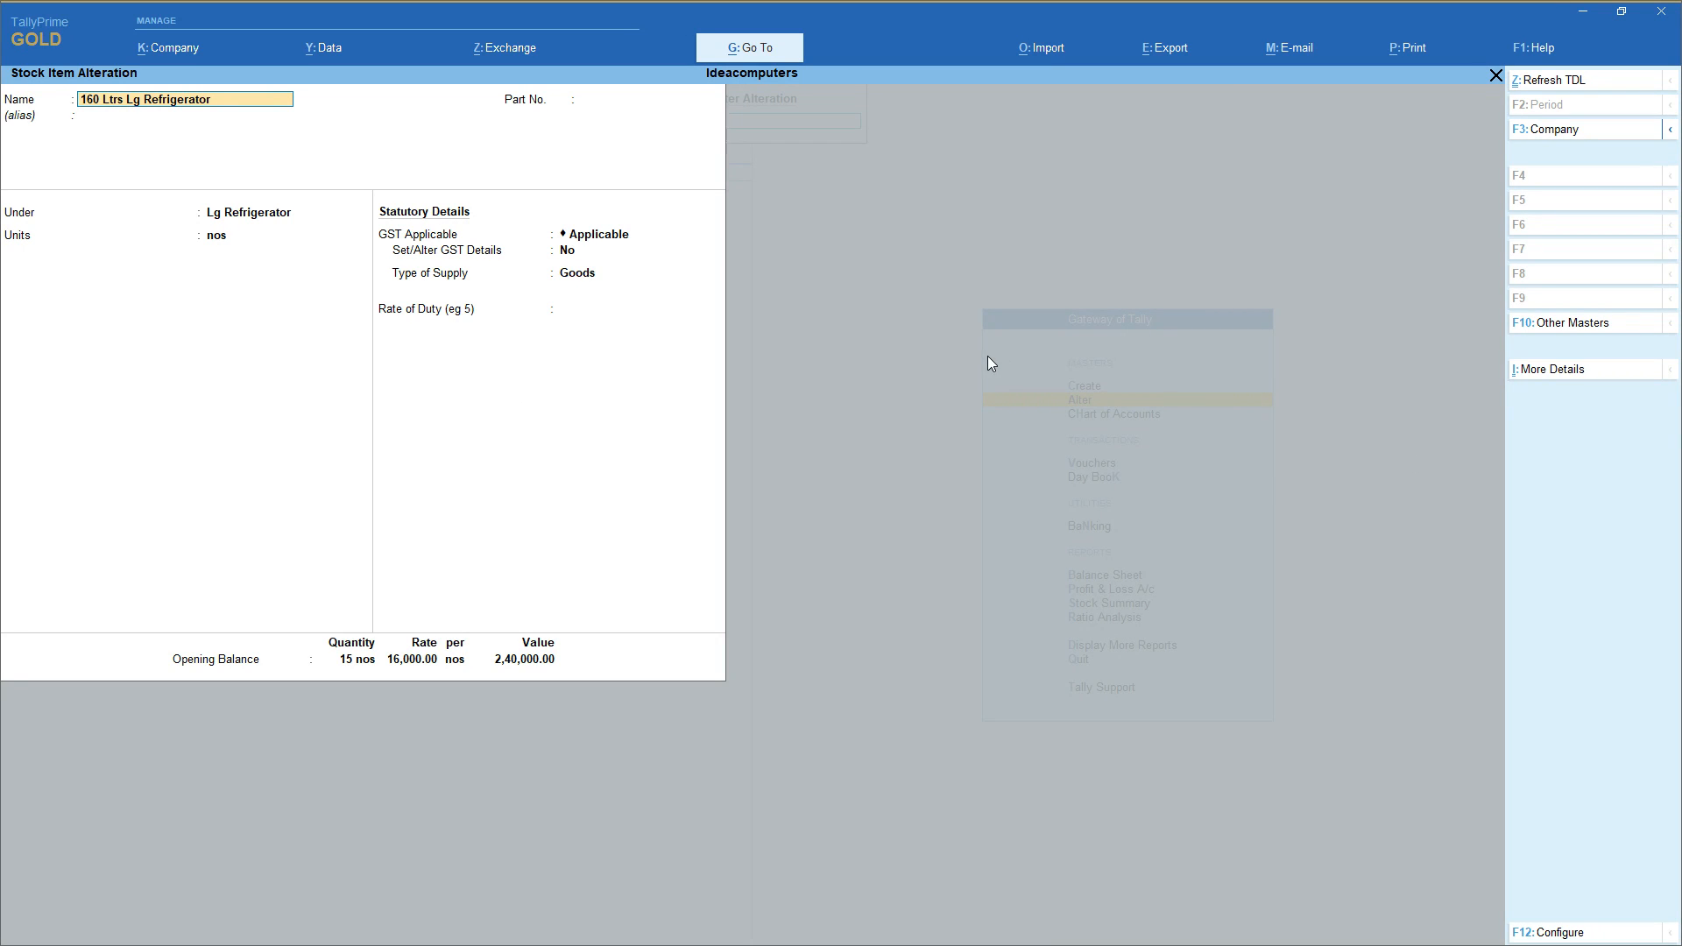
Keep all details of the stock item 160 Ltrs Lg Refrigerator as they are and accept the alteration
key(Return)
key(Return)
key(Return)
key(Return)
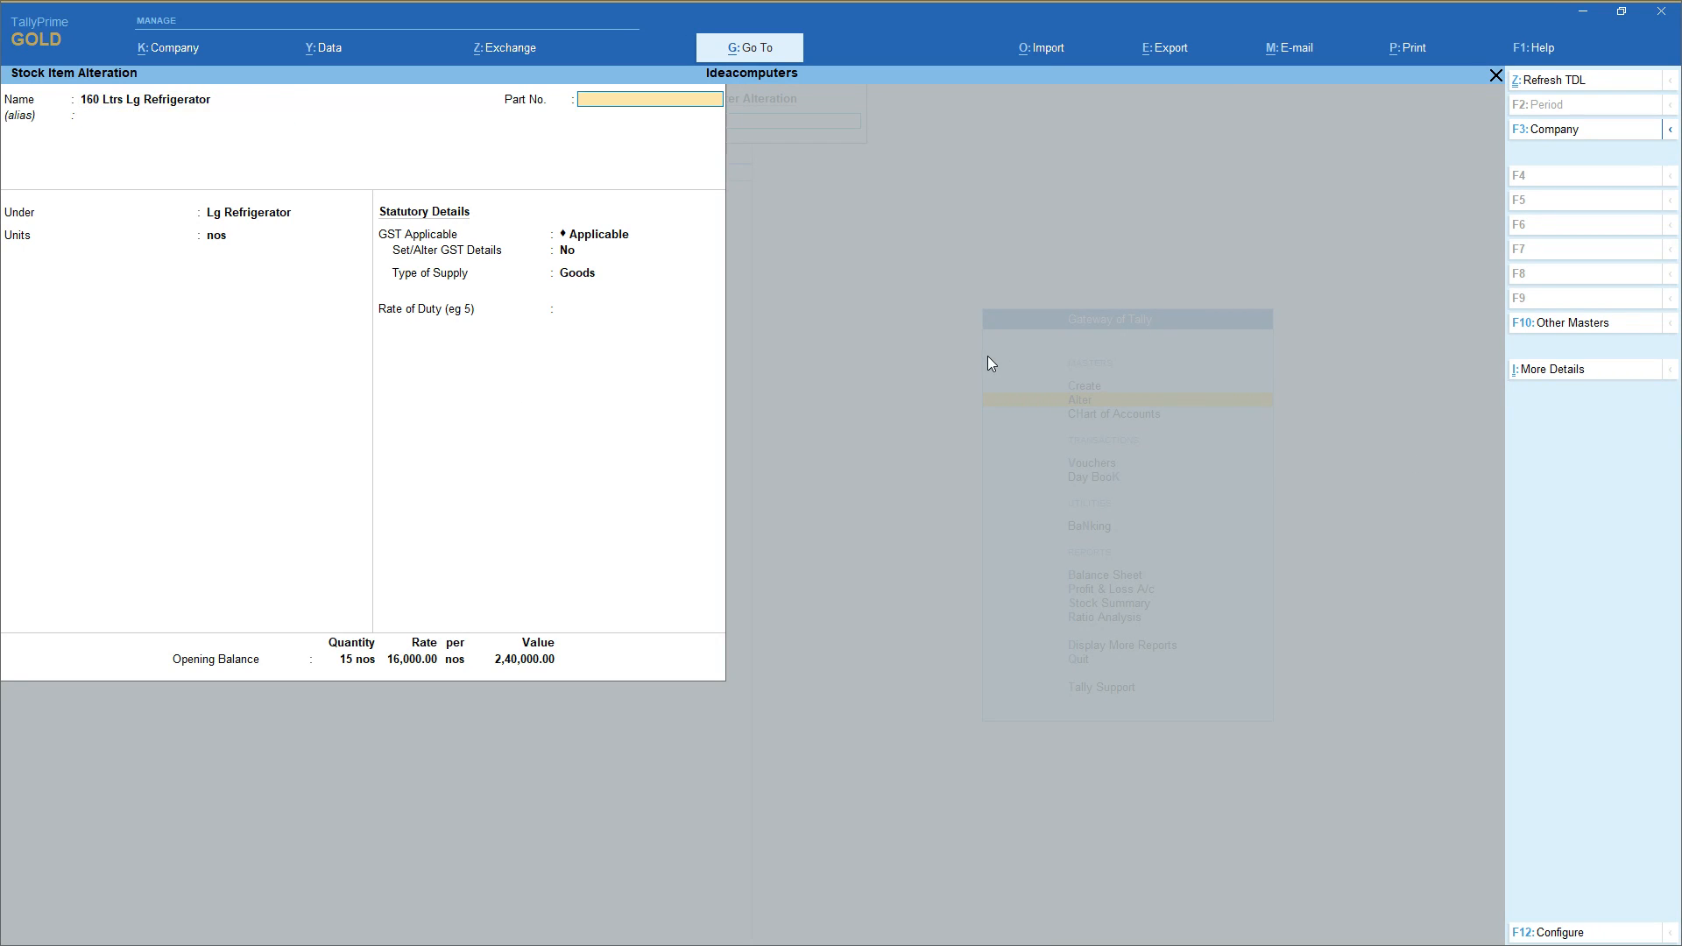
key(Return)
key(Return)
key(Return)
key(Return)
key(Return)
key(Return)
key(Return)
key(Return)
key(Return)
key(Return)
key(Return)
key(Return)
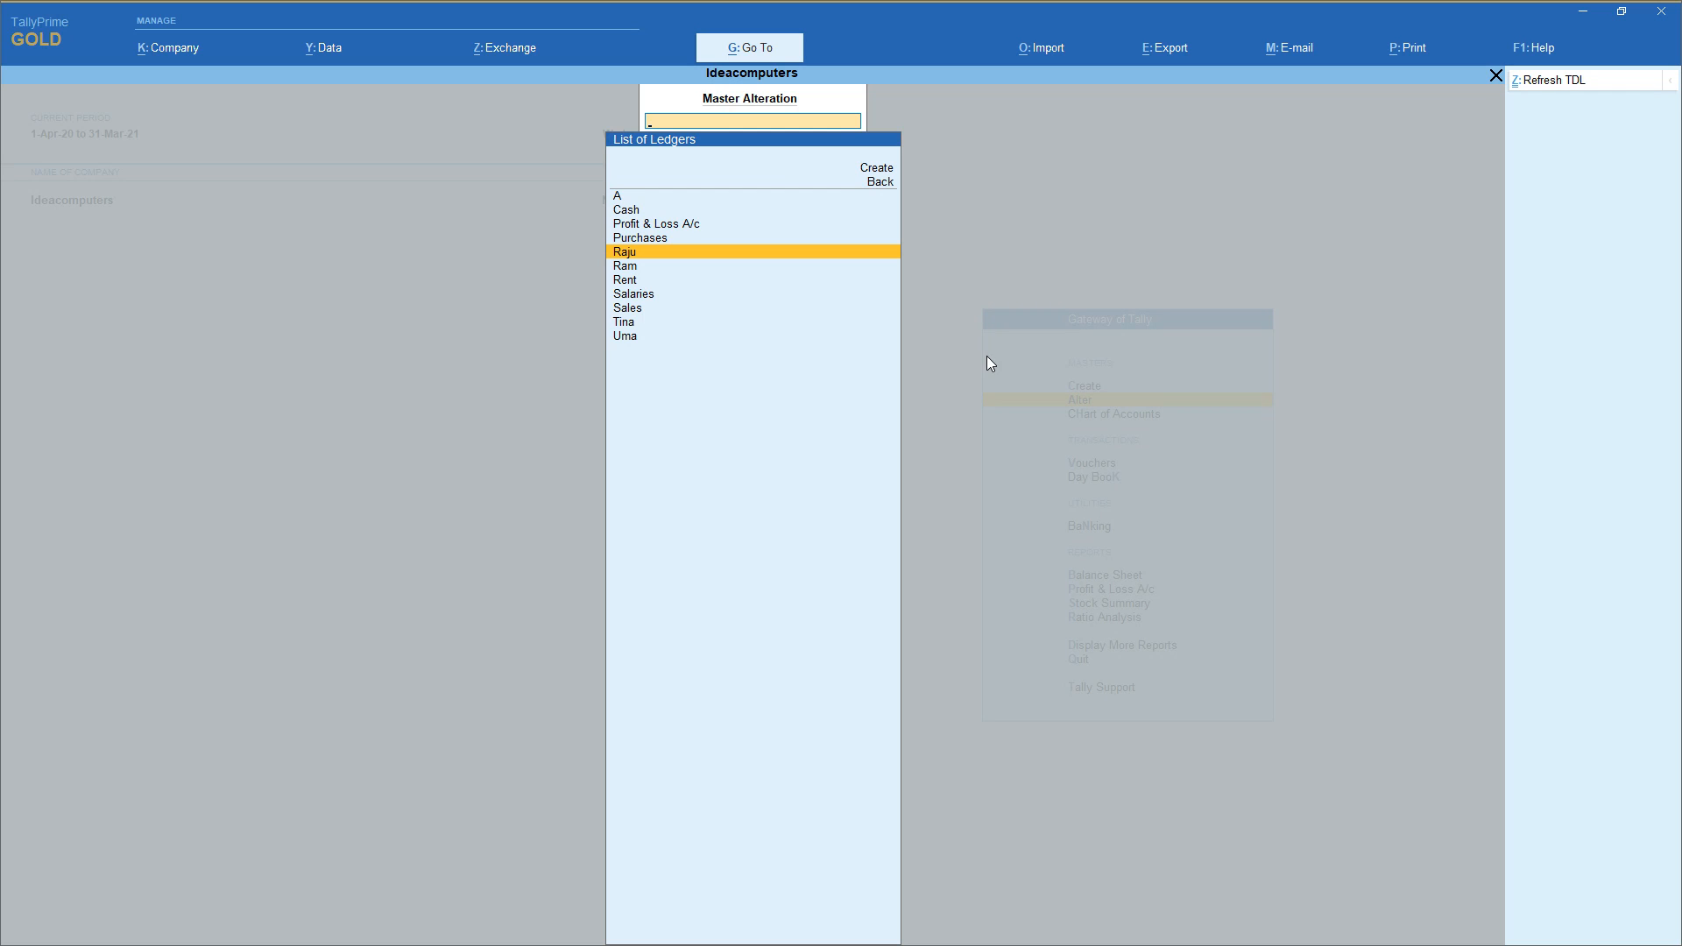
Delete the Rent ledger from its alteration screen
key(Down)
key(Down)
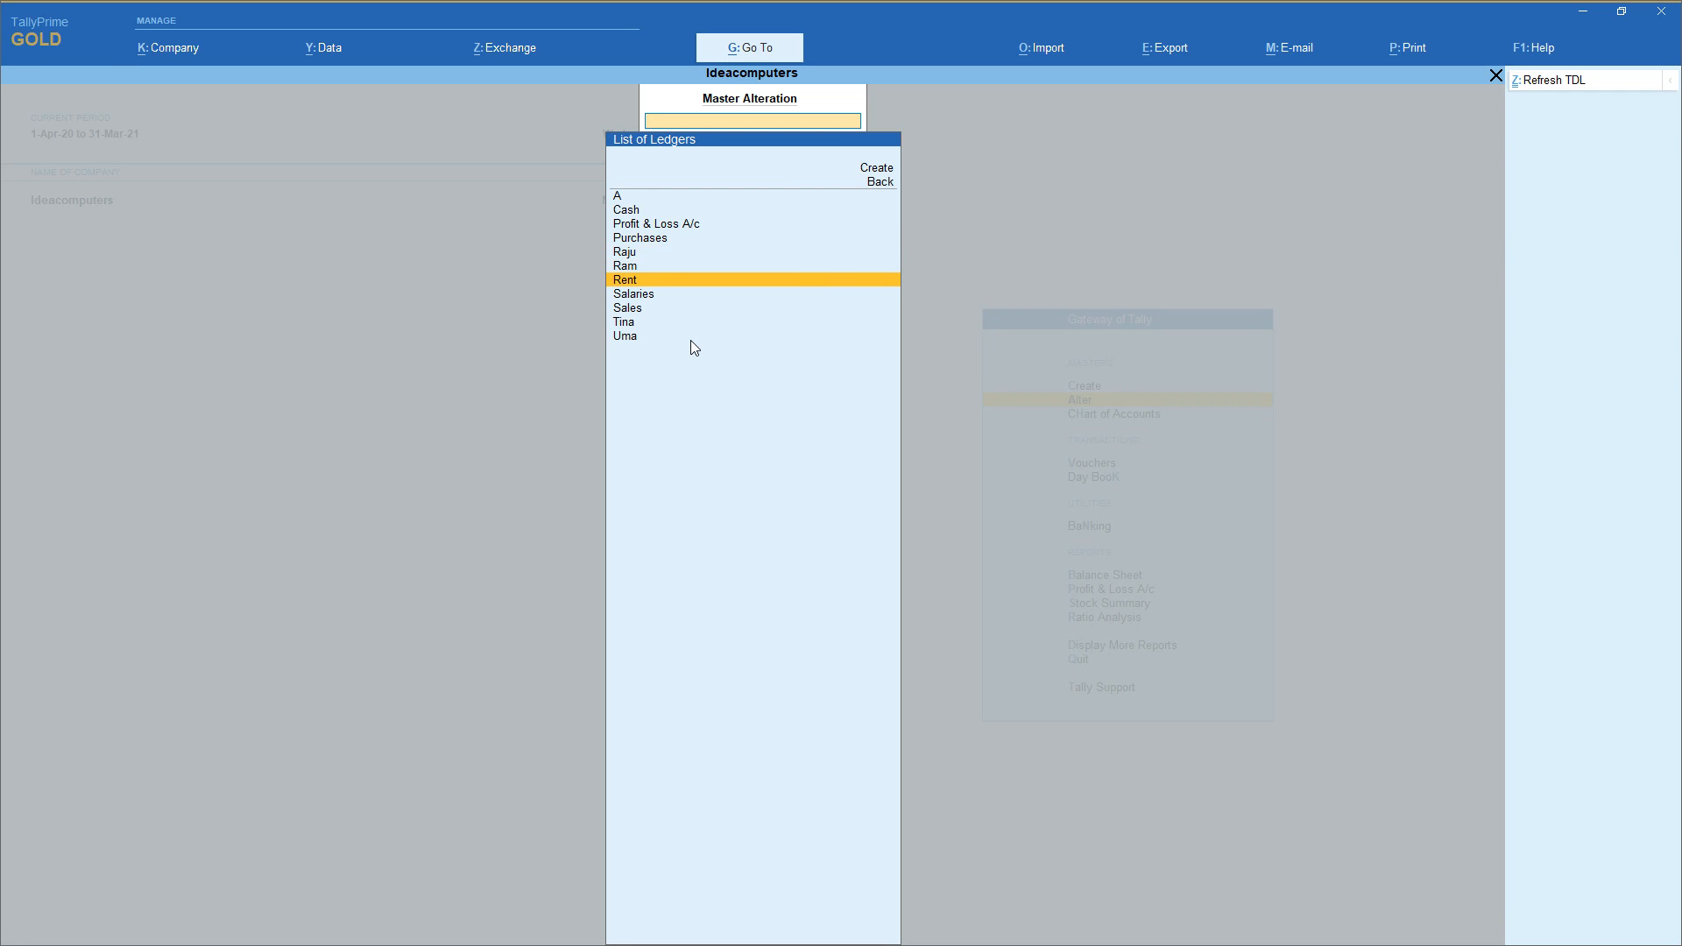
key(Return)
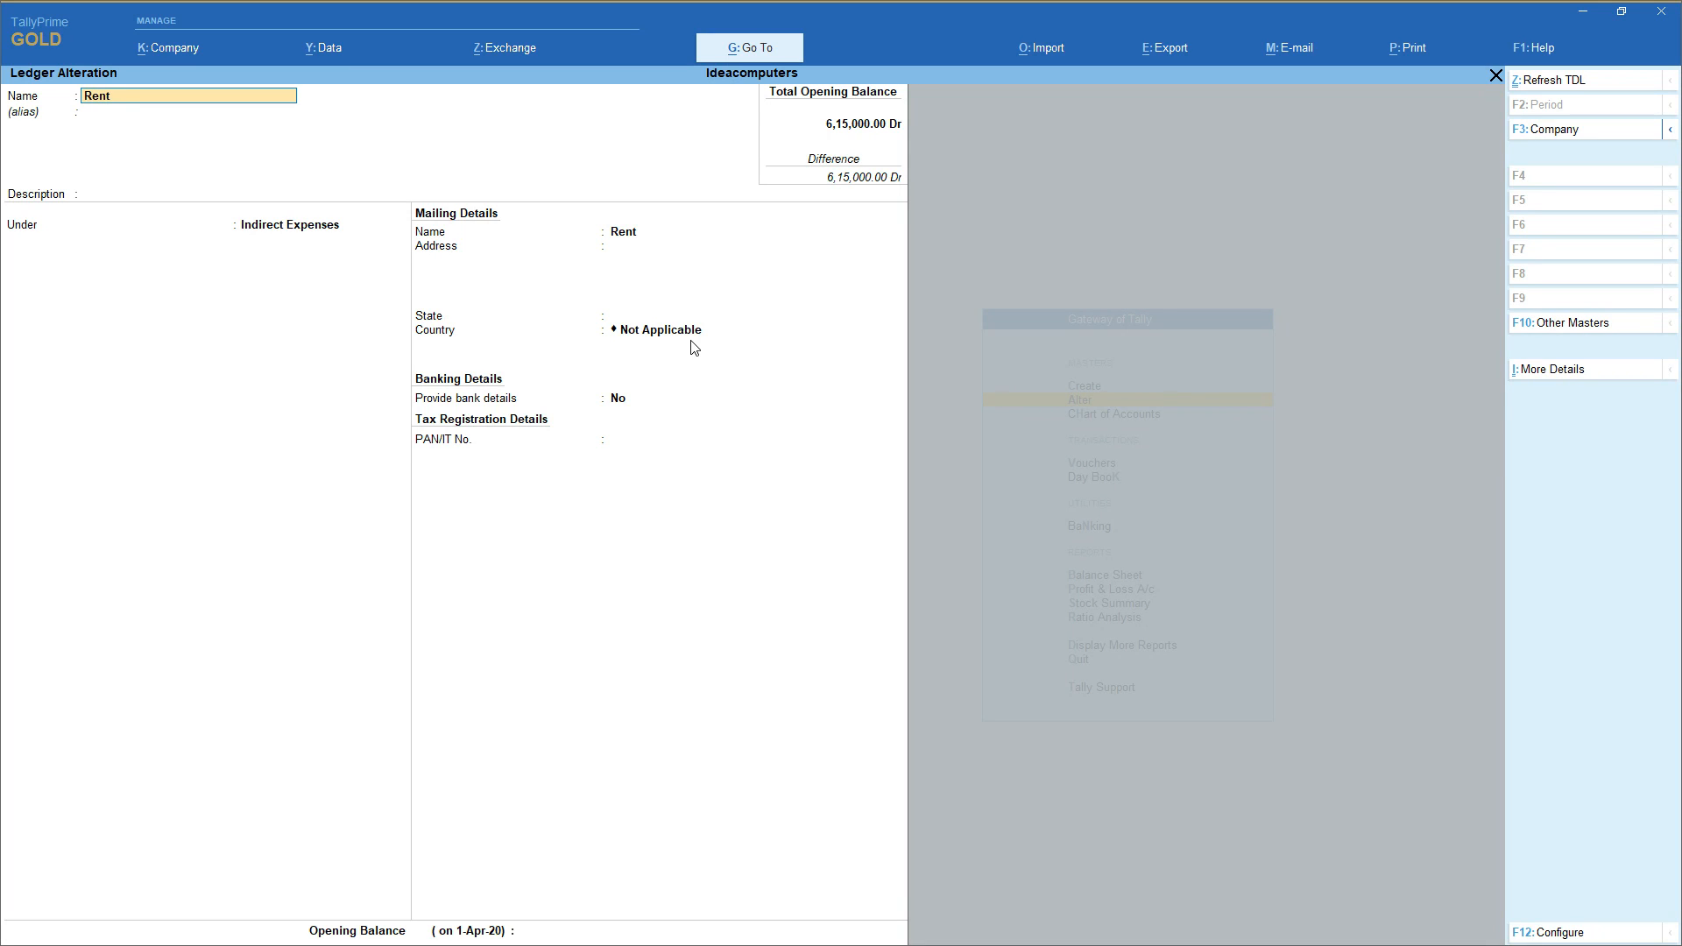
key(alt)
key(alt+d)
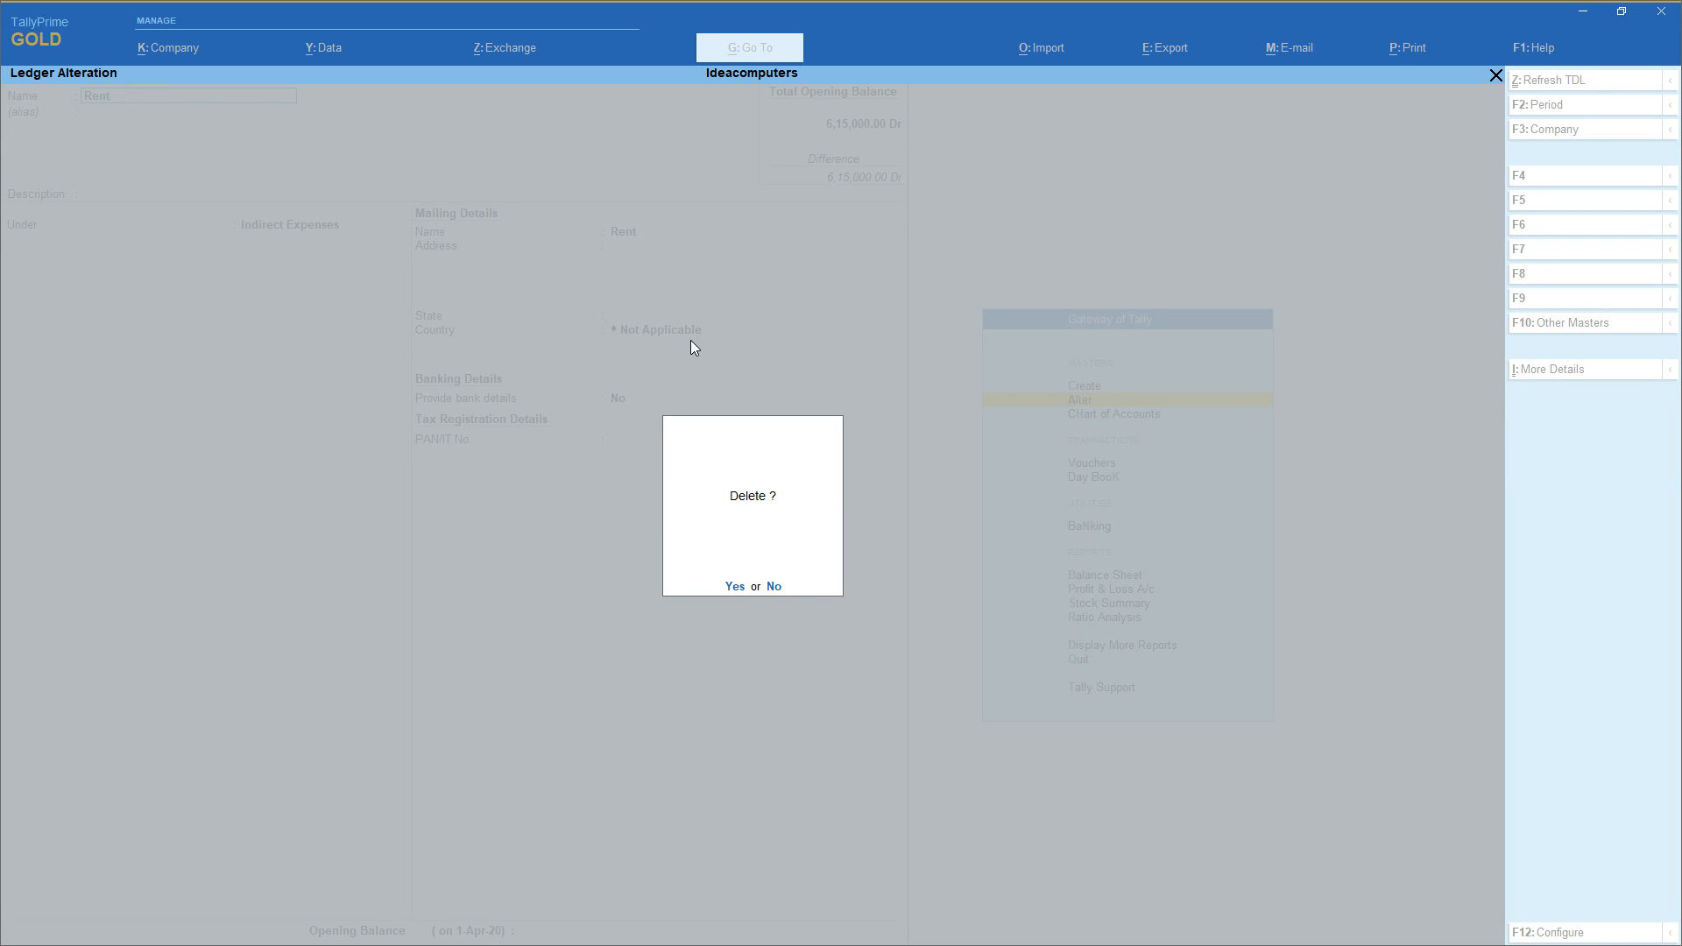
key(Return)
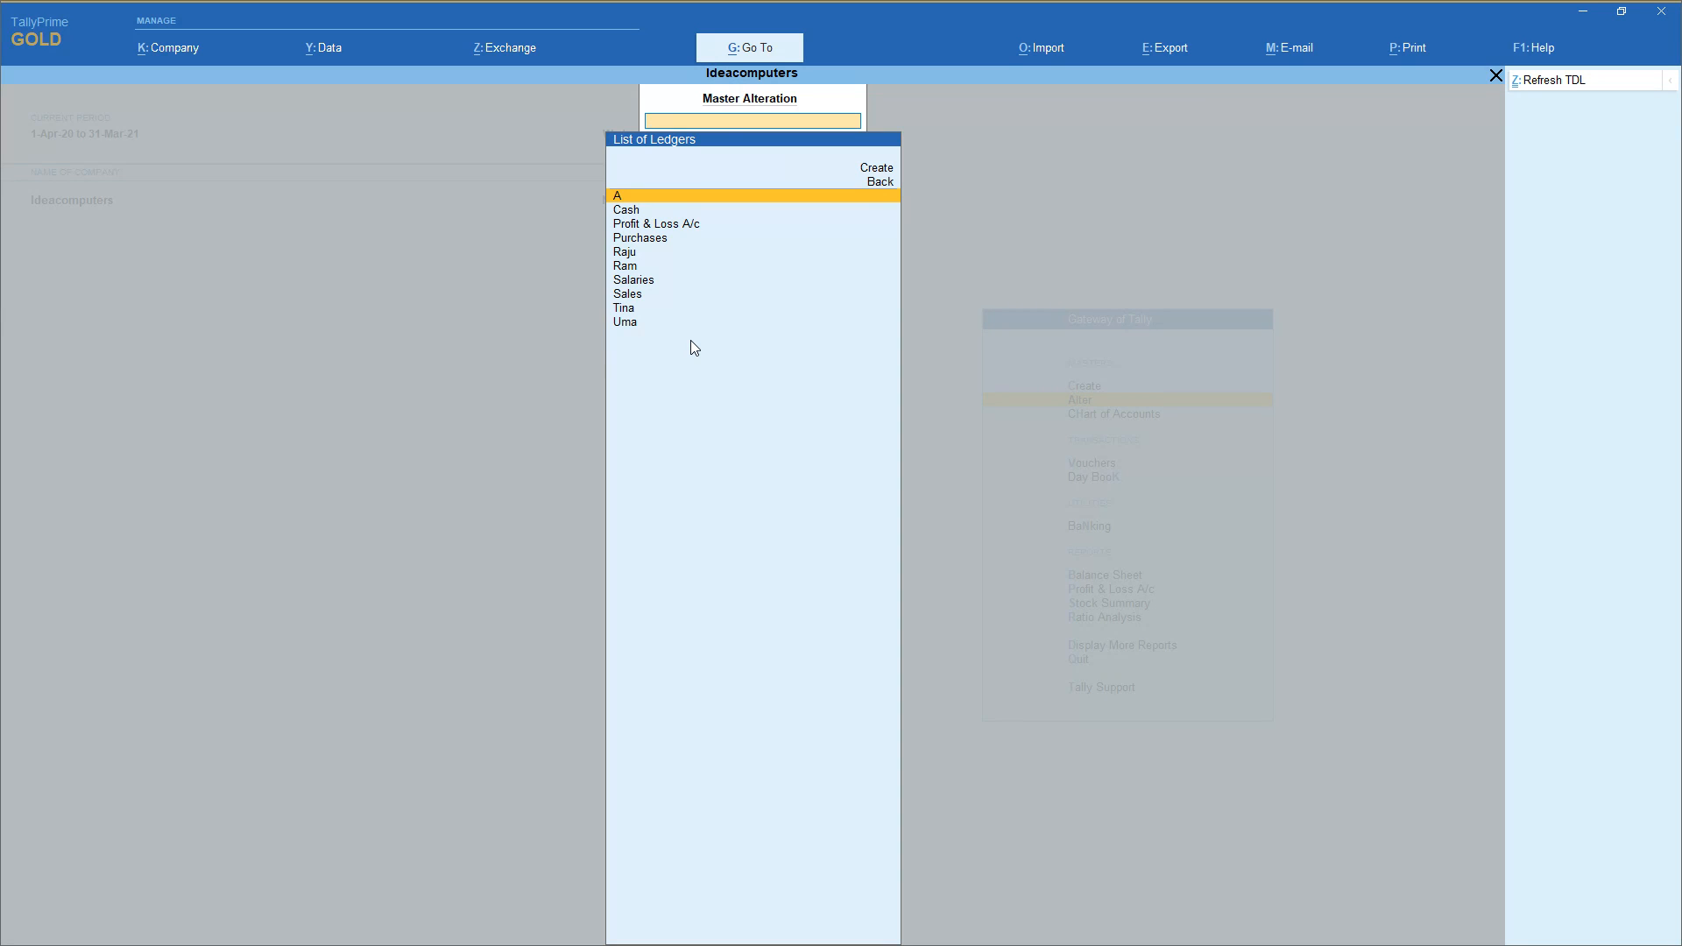
Open a blank ledger creation from the list of ledgers, and quit back to the Gateway of Tally without saving
key(Up)
key(Up)
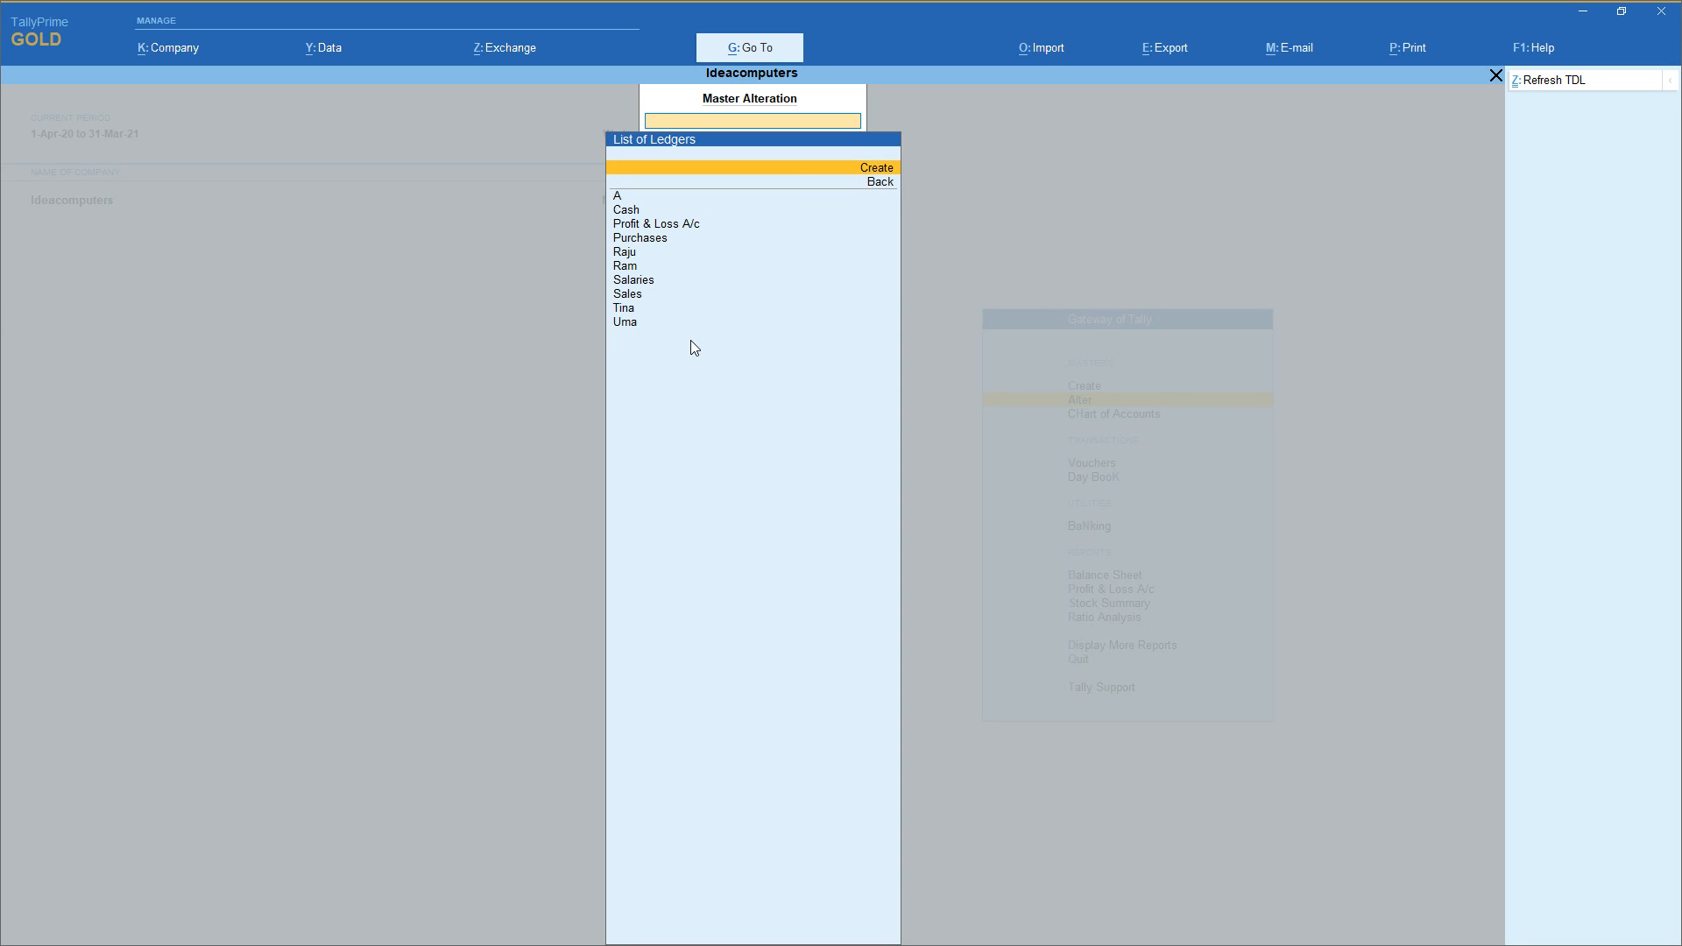
key(Return)
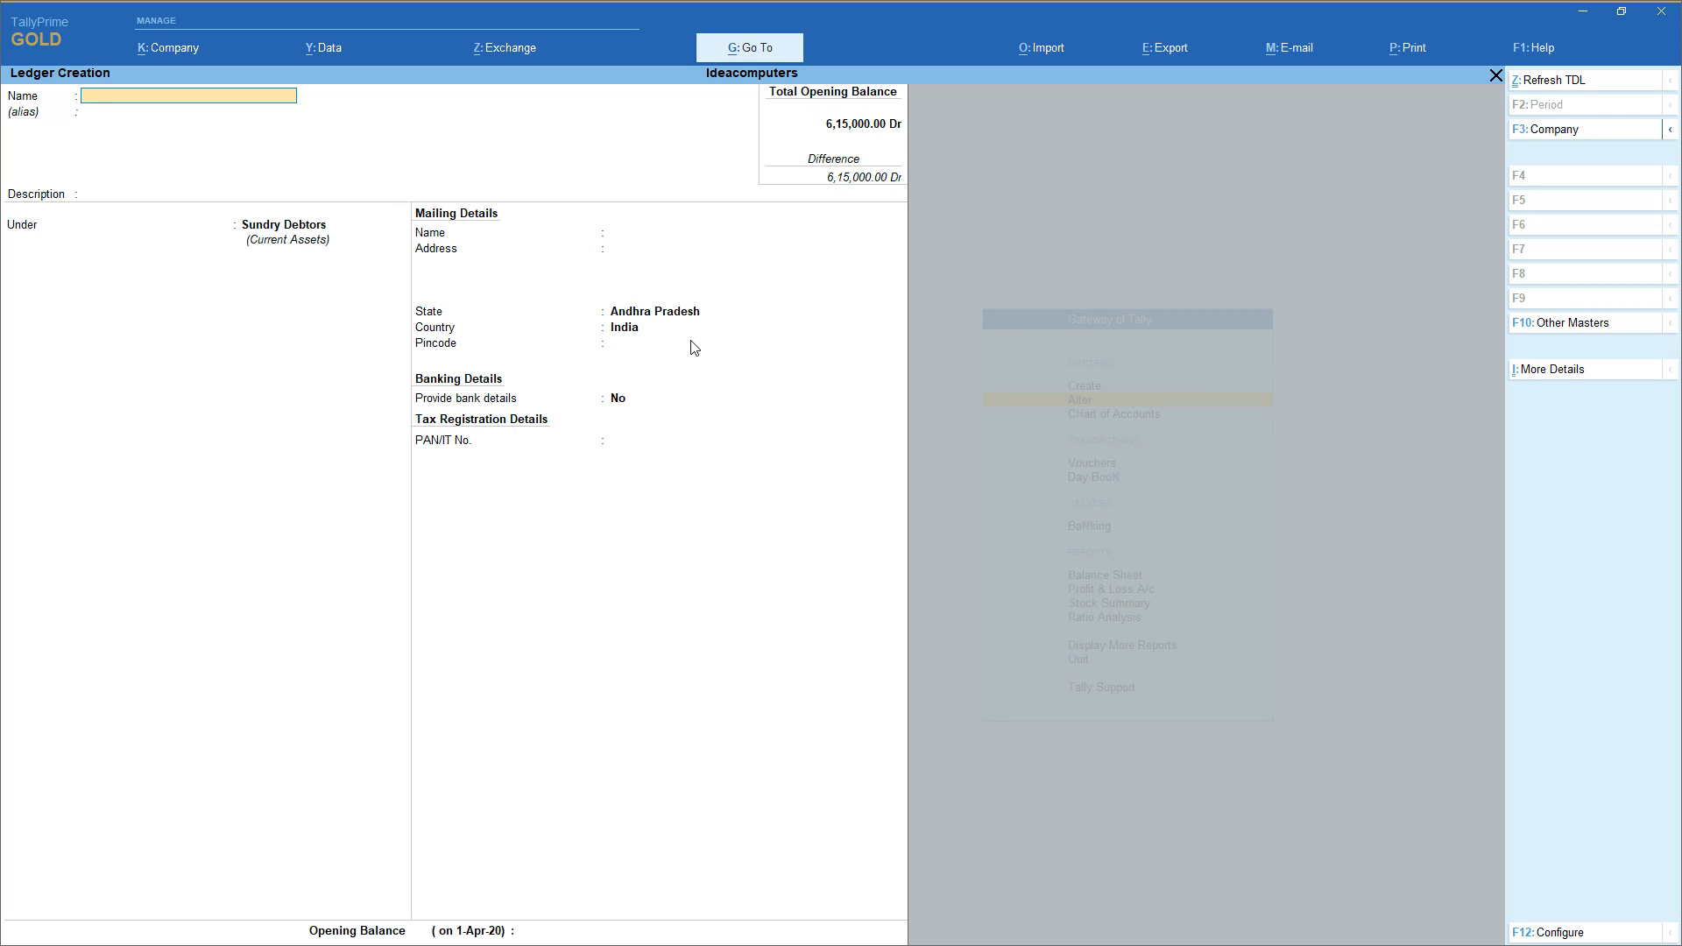
key(Escape)
key(y)
key(Escape)
key(Escape)
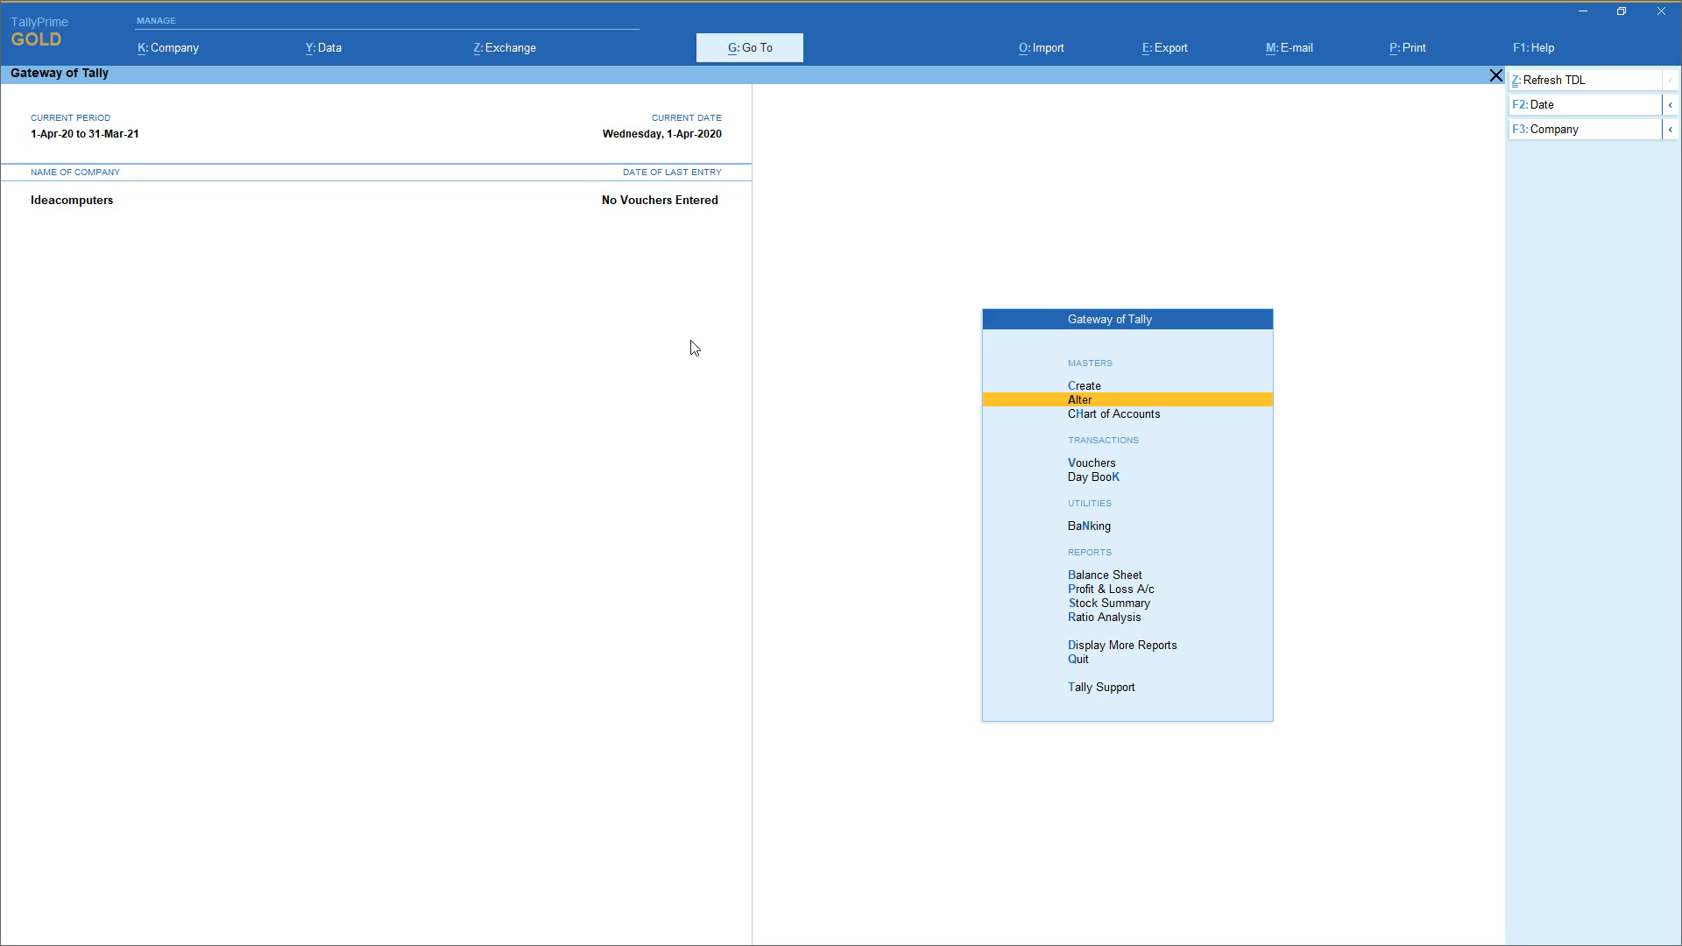
Display the list of stock items in the Chart of Accounts
key(Down)
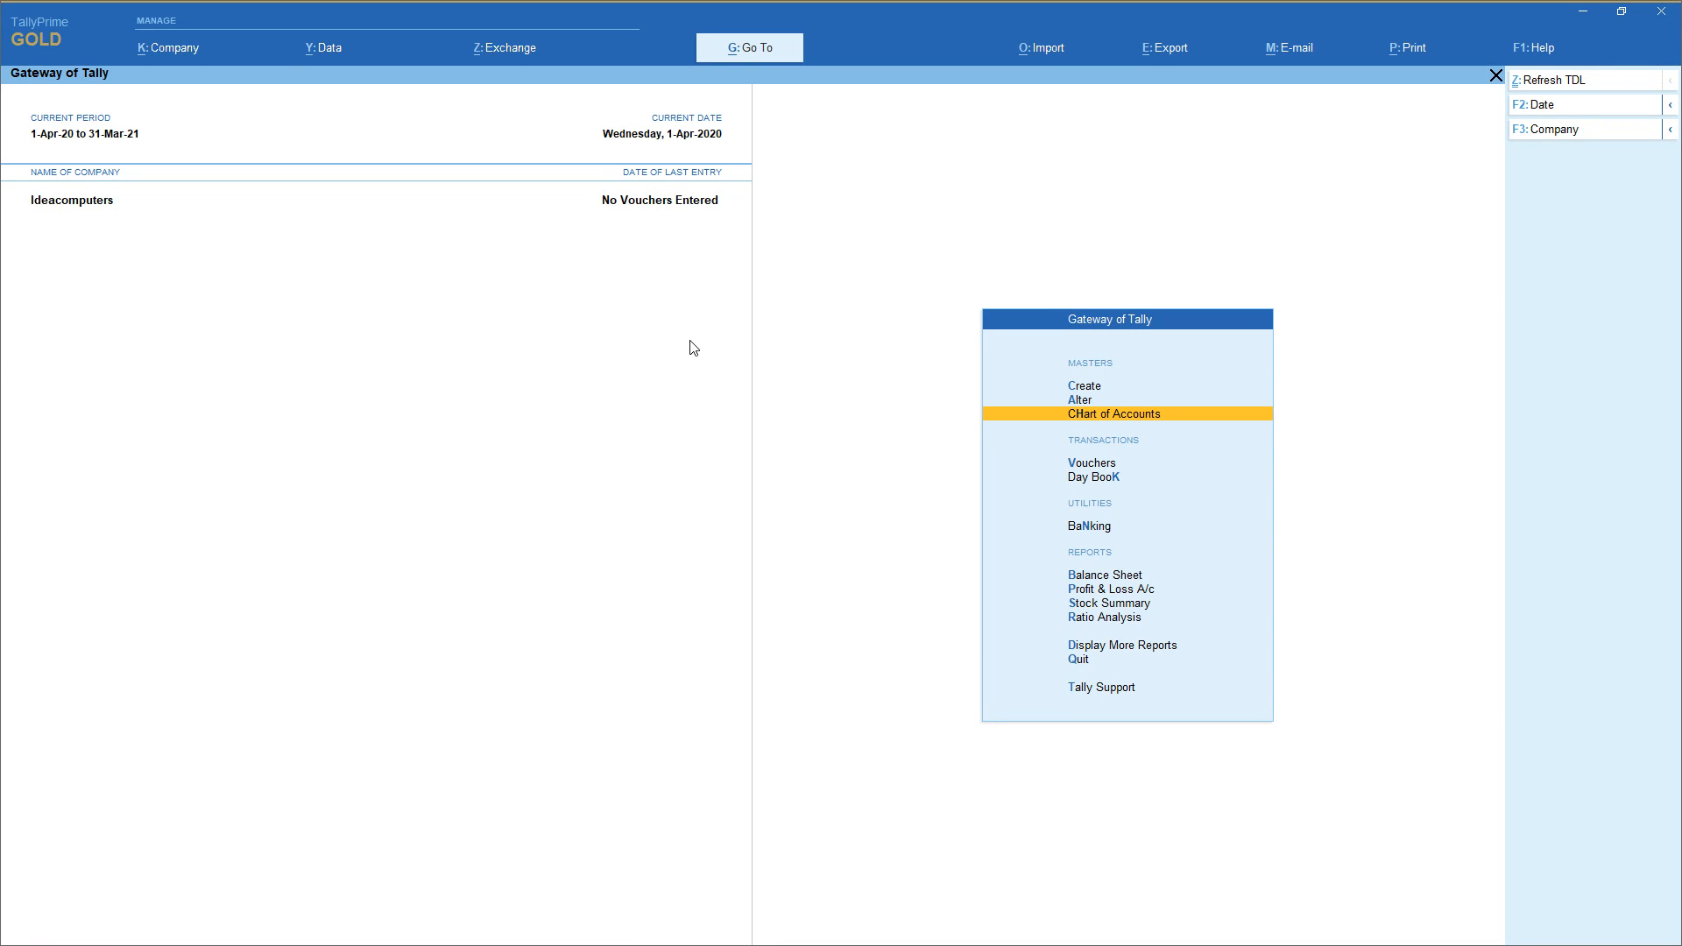
key(Return)
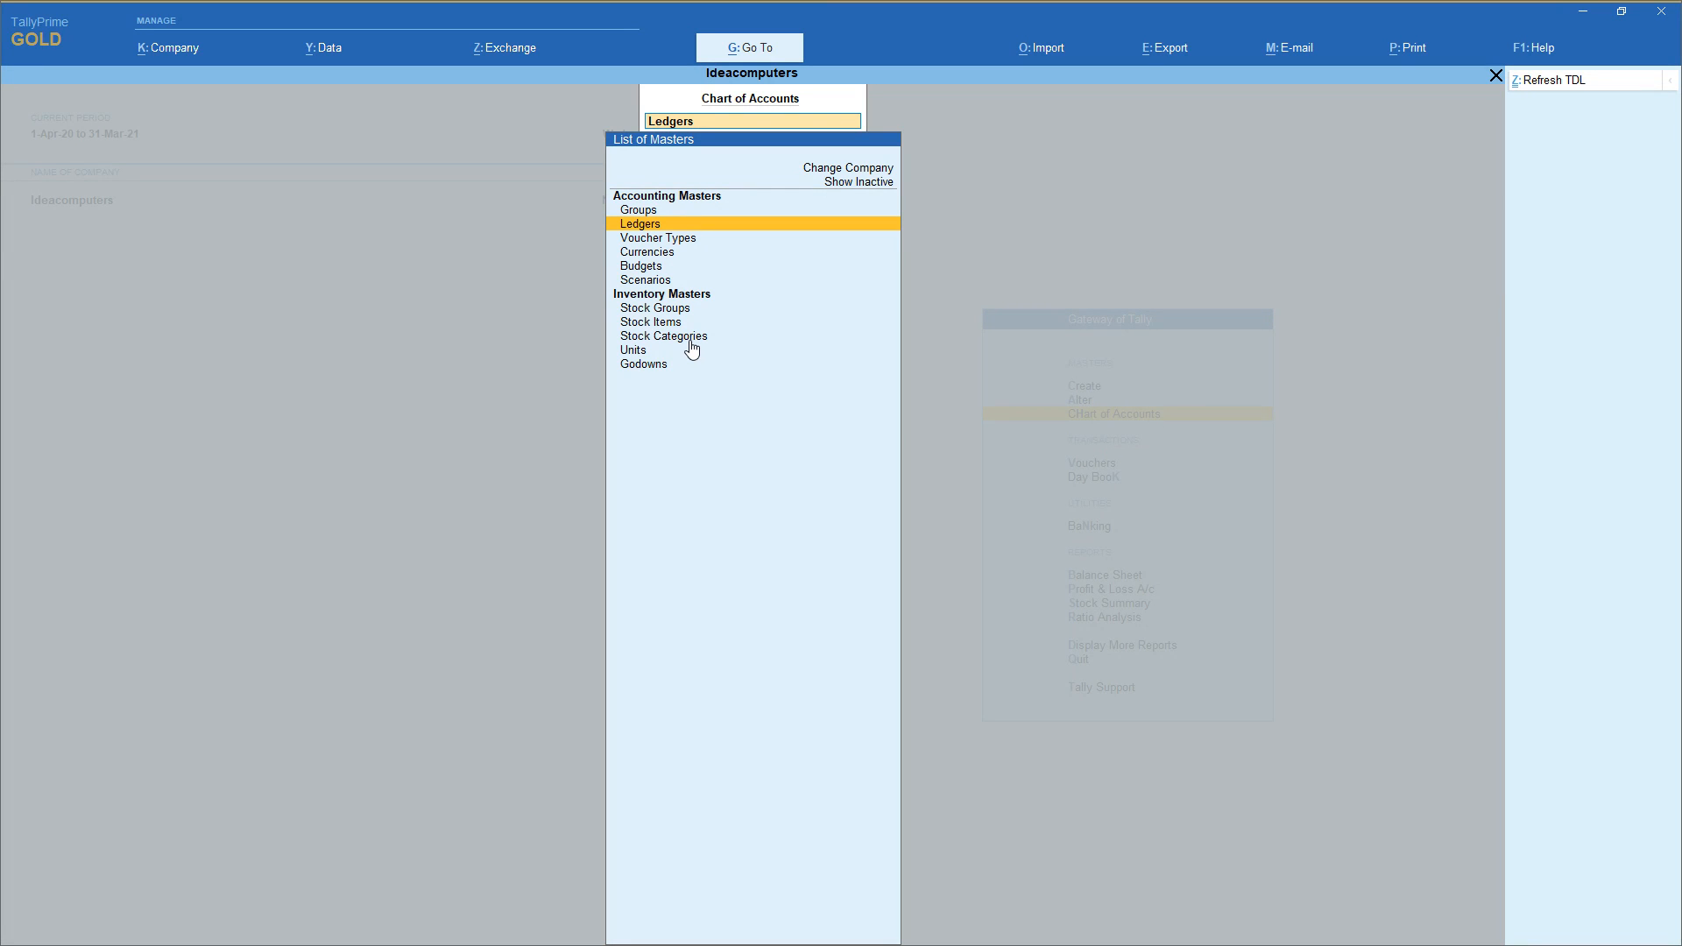
key(Down)
key(Down)
key(Down)
key(Down)
key(Down)
key(Down)
key(Return)
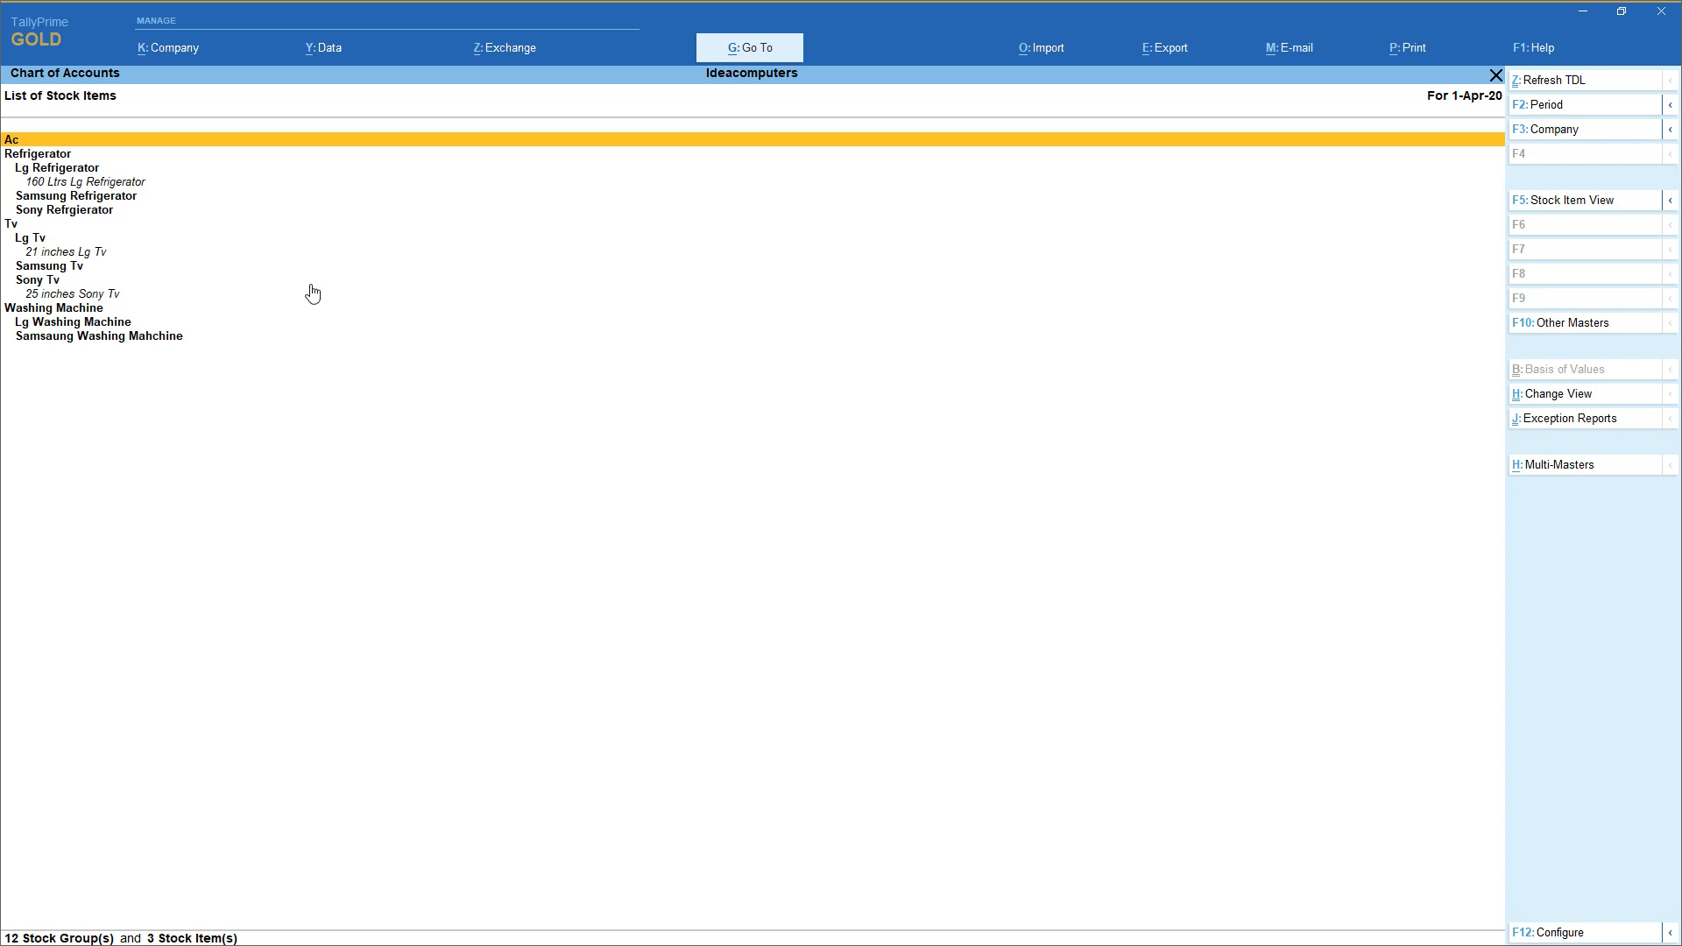
Switch the Chart of Accounts from stock items to the list of units
click(1593, 329)
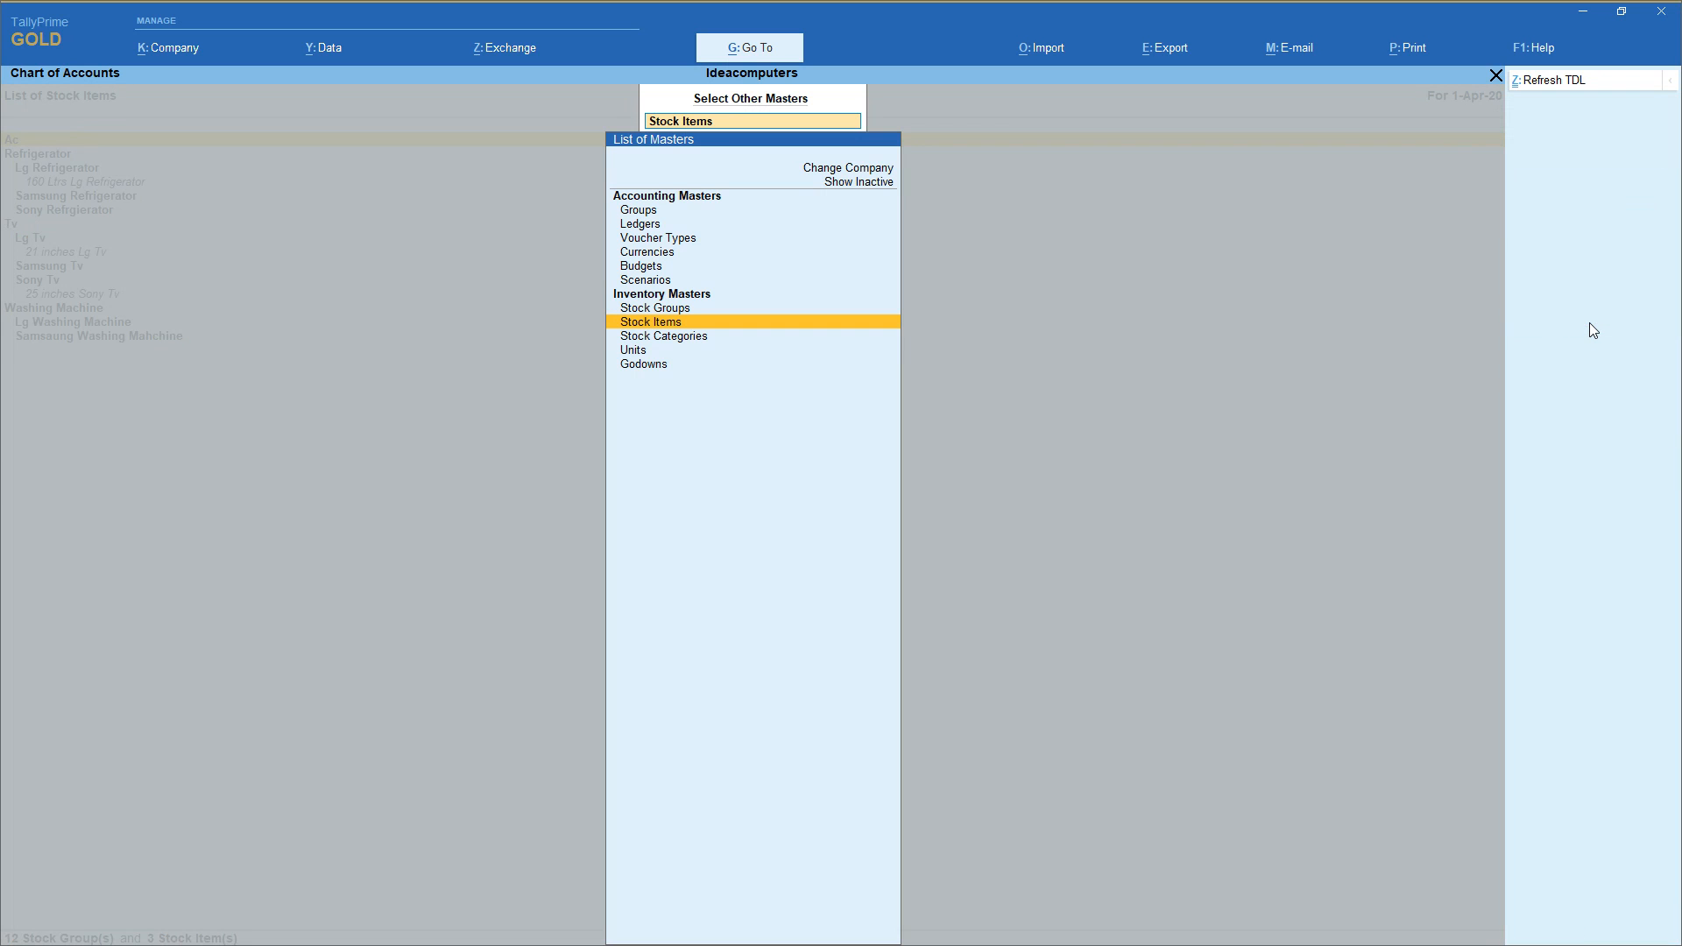
key(Down)
key(Down)
key(Return)
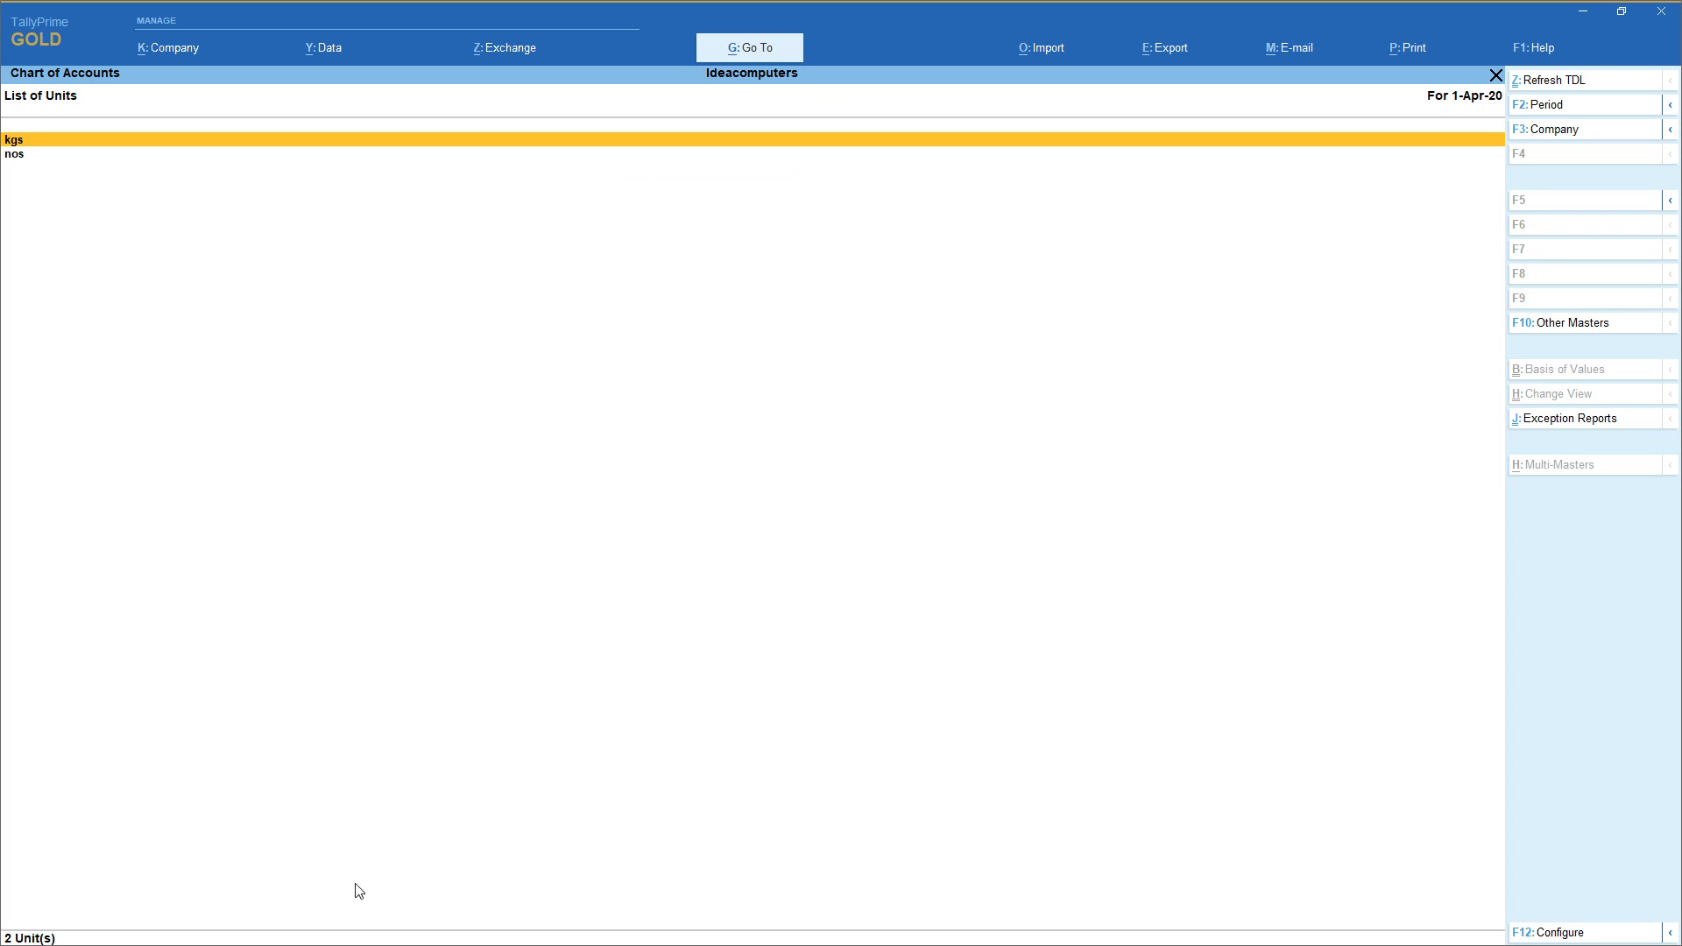
Switch the Chart of Accounts from units to the list of stock groups
click(1592, 331)
key(Up)
key(Up)
key(Up)
key(Return)
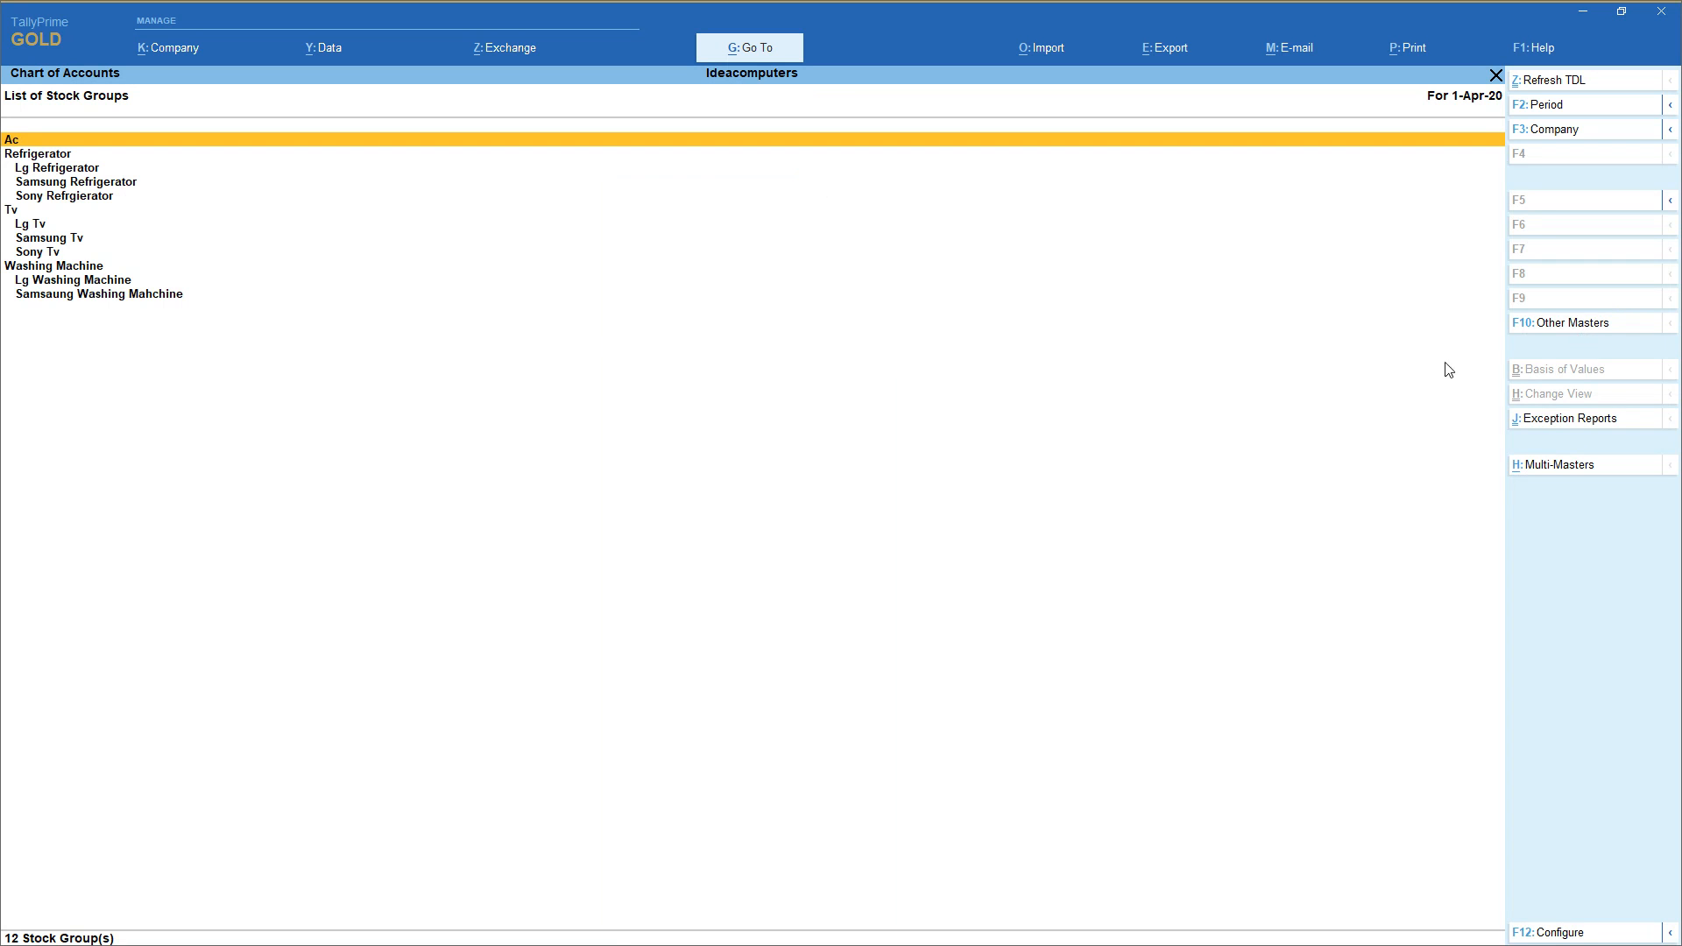
Switch the Chart of Accounts from stock groups to the list of ledgers
click(1599, 323)
key(Up)
key(Up)
key(Up)
key(Up)
key(Up)
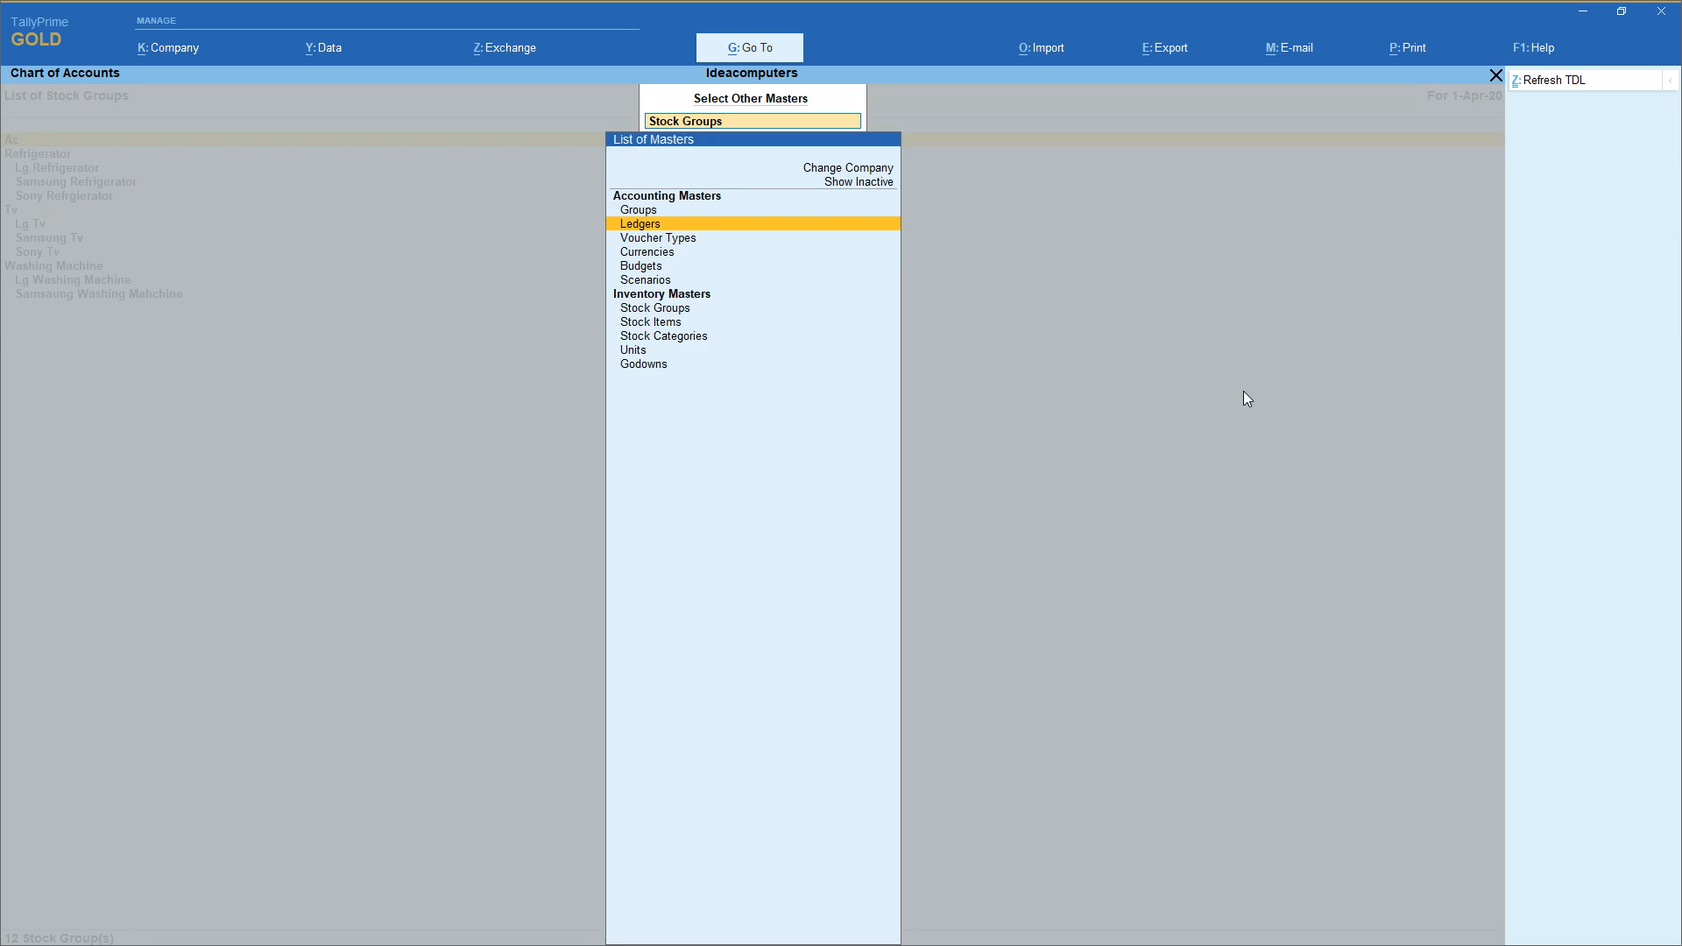
key(Return)
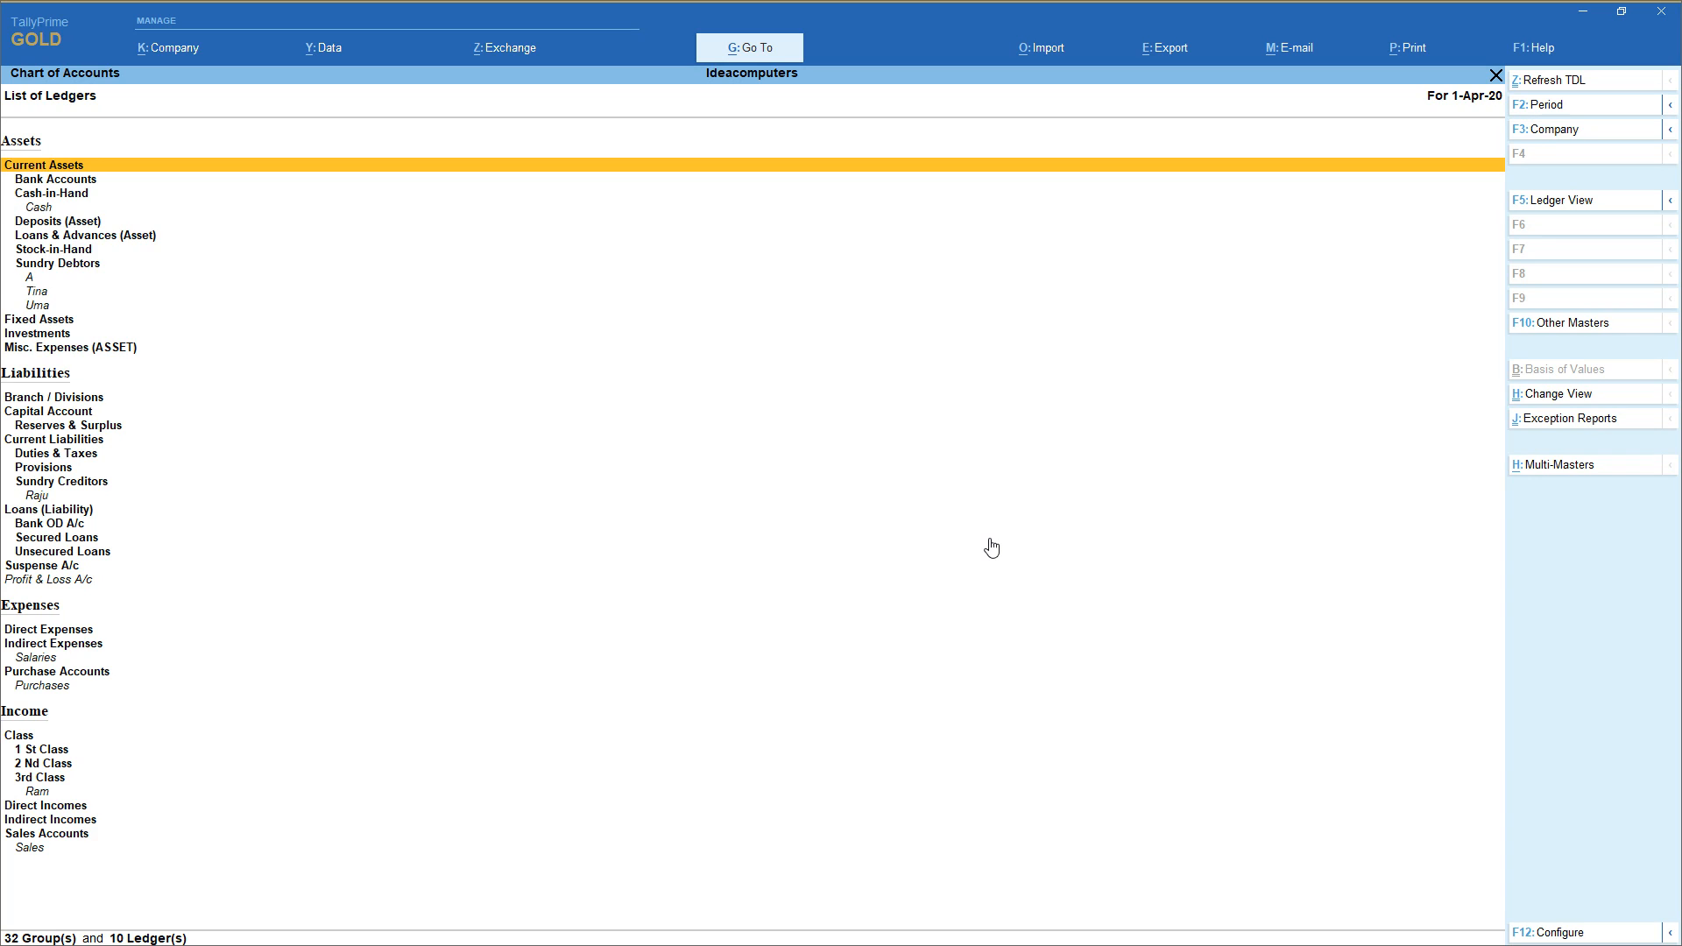
Start multi-ledger creation from the Chart of Accounts with All Items as the group
click(1588, 481)
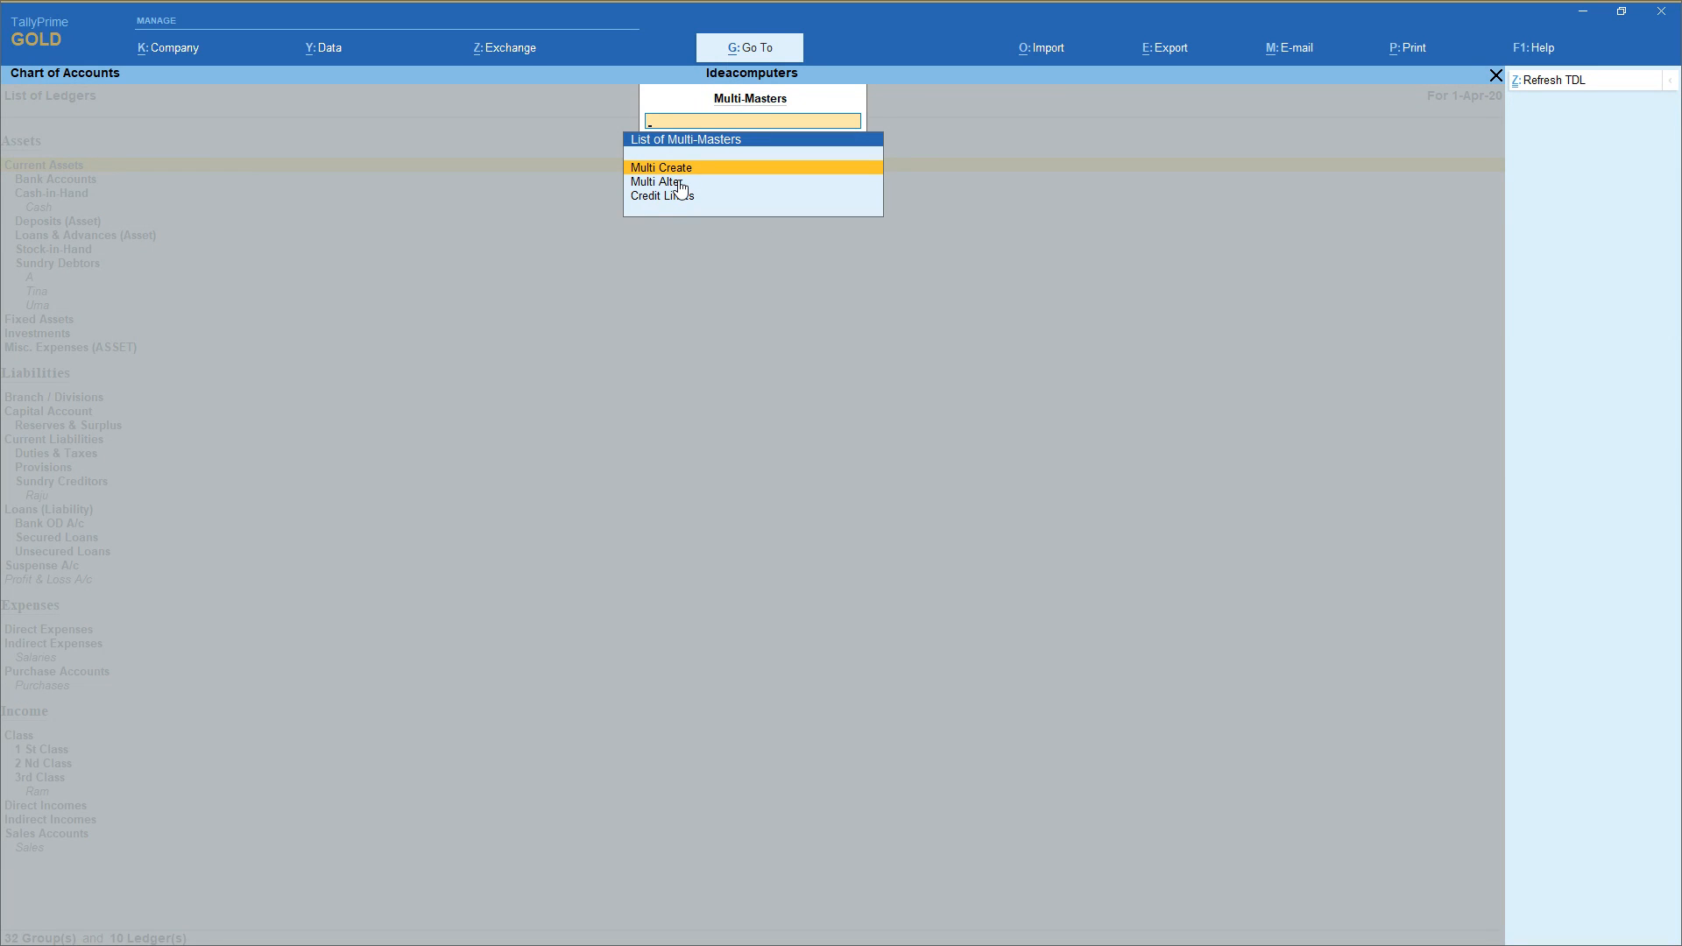
key(Return)
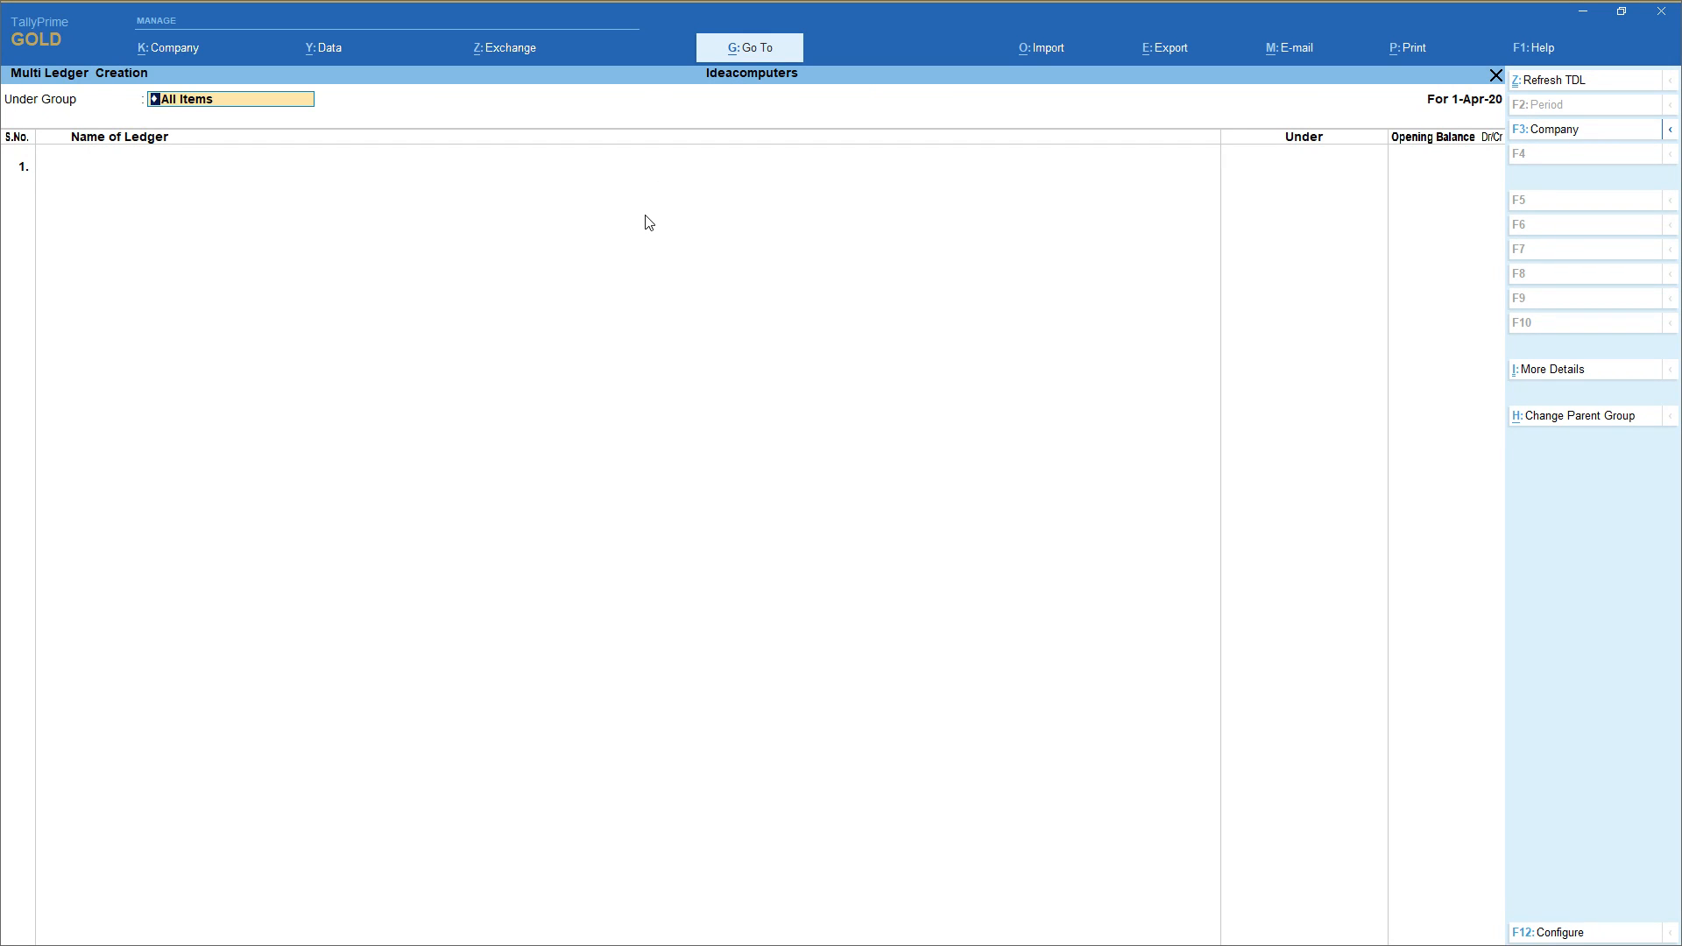
key(Return)
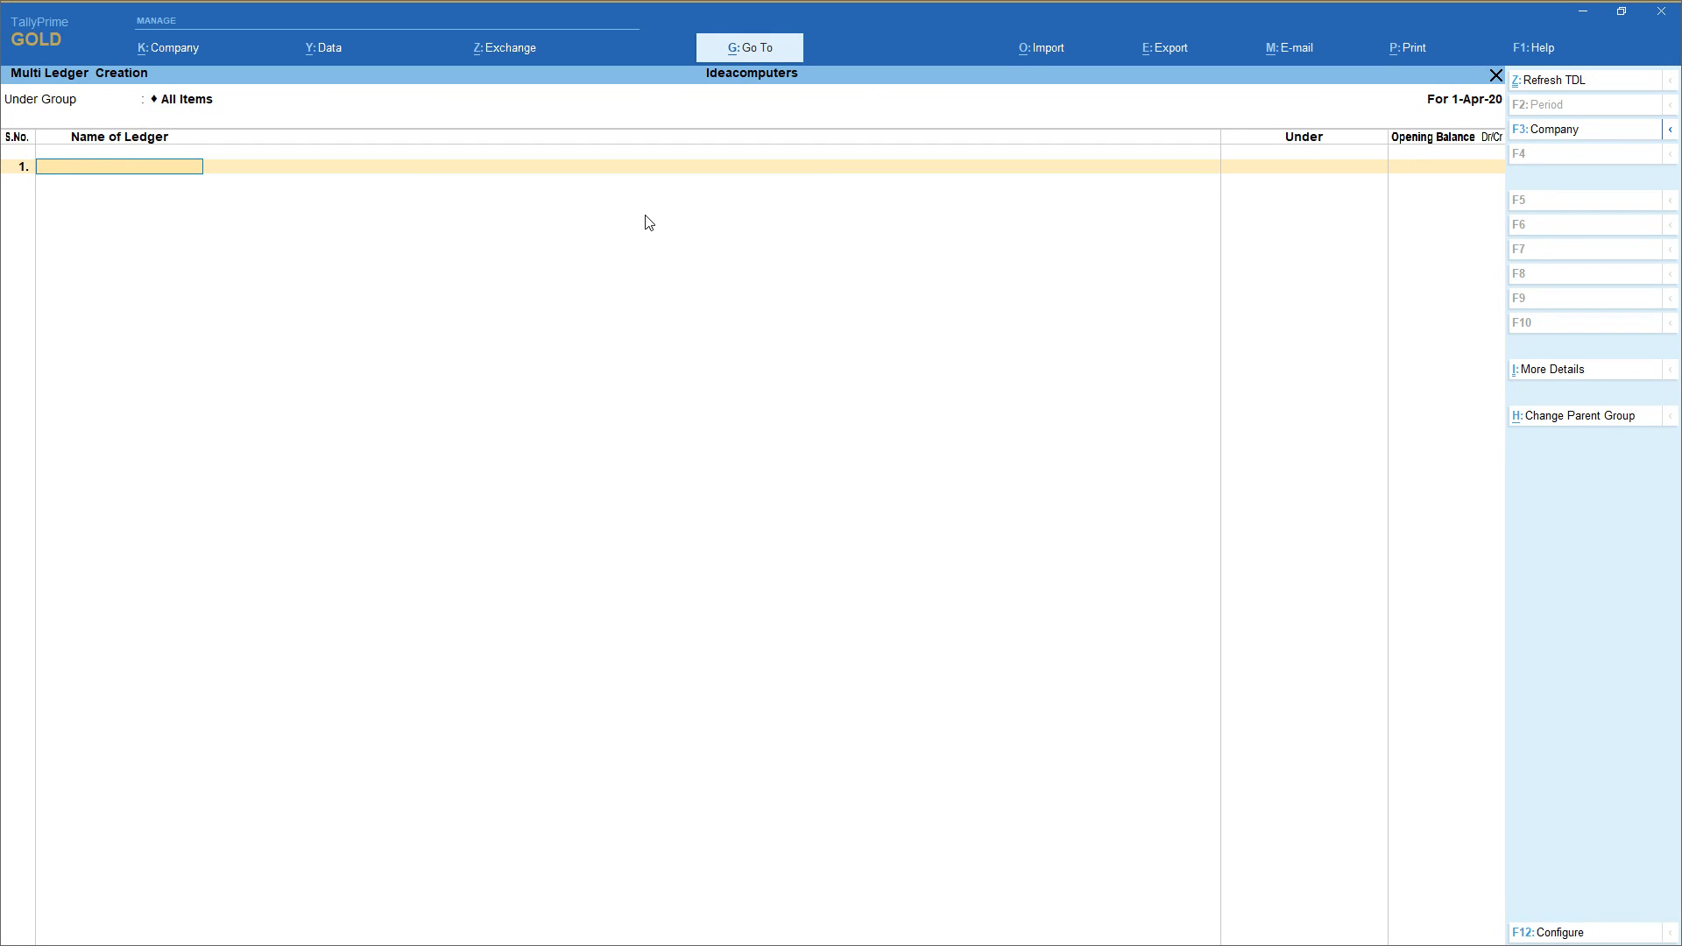
Enter ledger J under Sundry Creditors with an opening balance of 1,500 Cr
text(J)
key(Return)
text(sun)
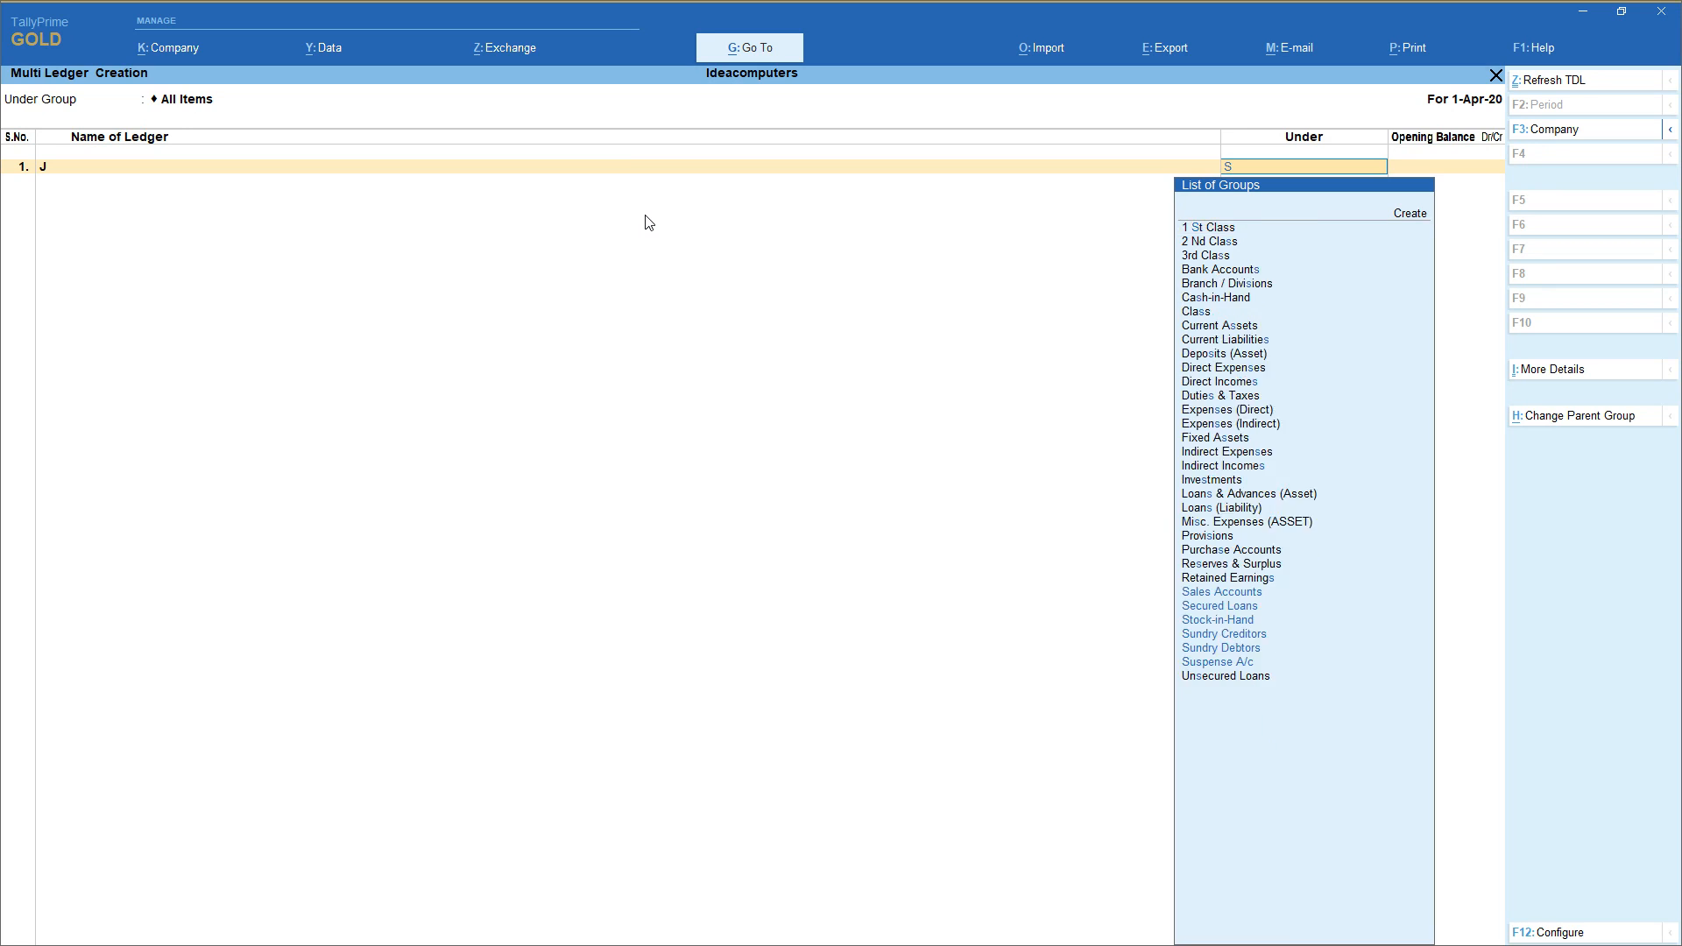
key(Return)
text(1,500)
key(Return)
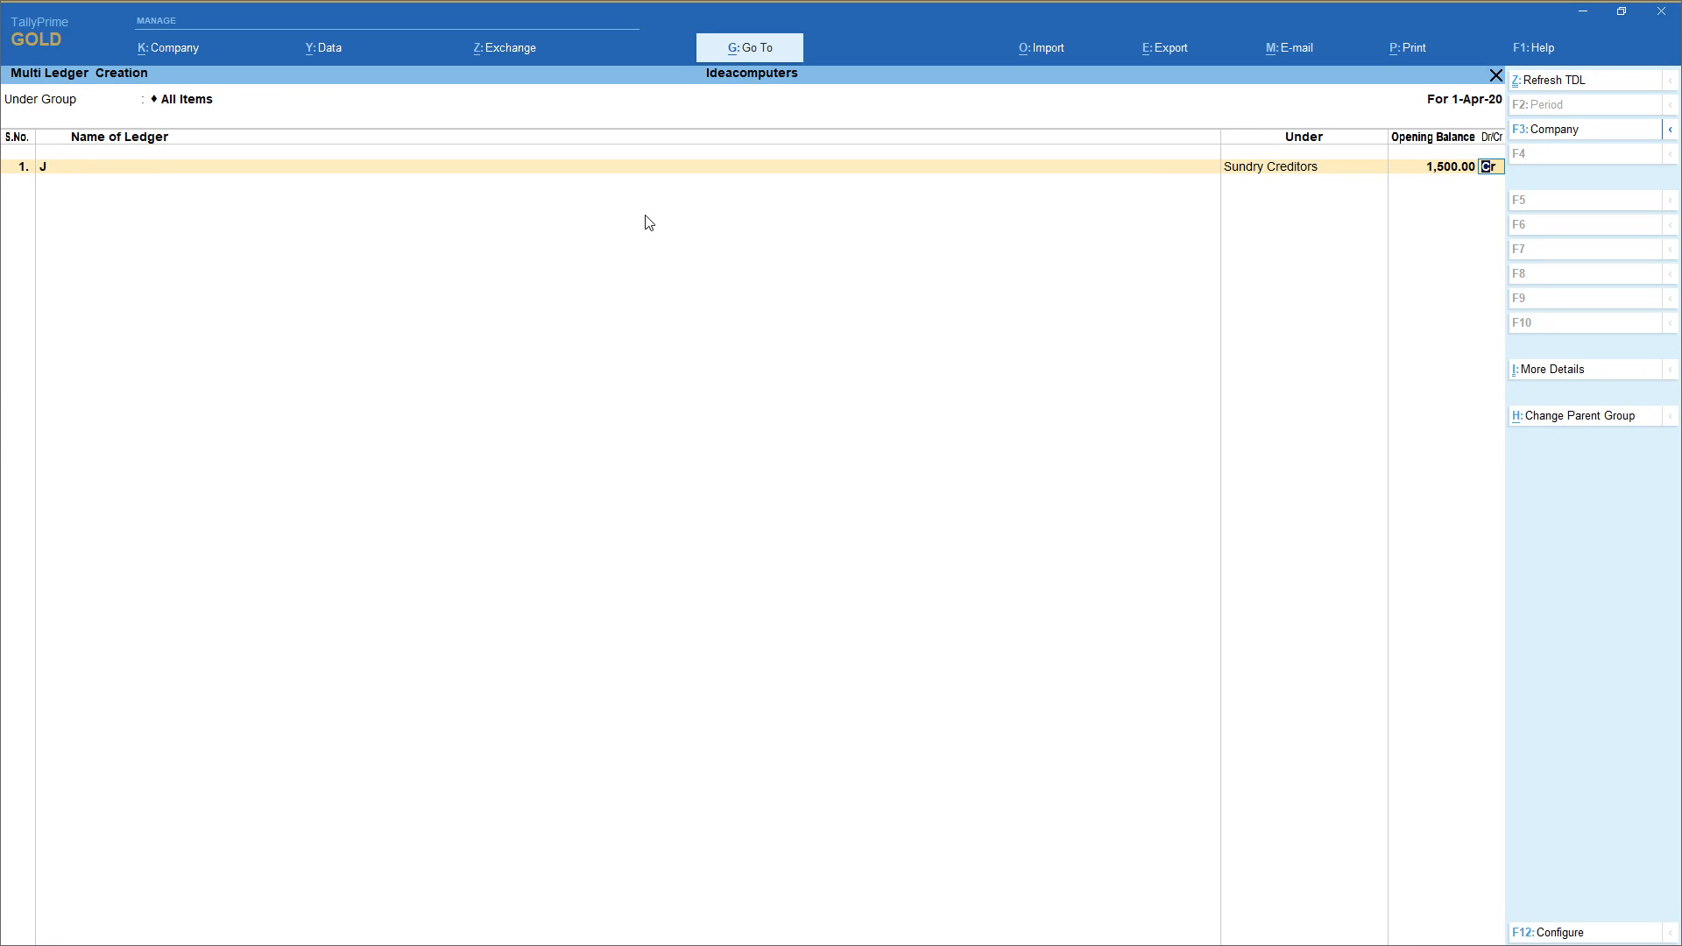
key(Return)
key(Escape)
key(BackSpace)
key(BackSpace)
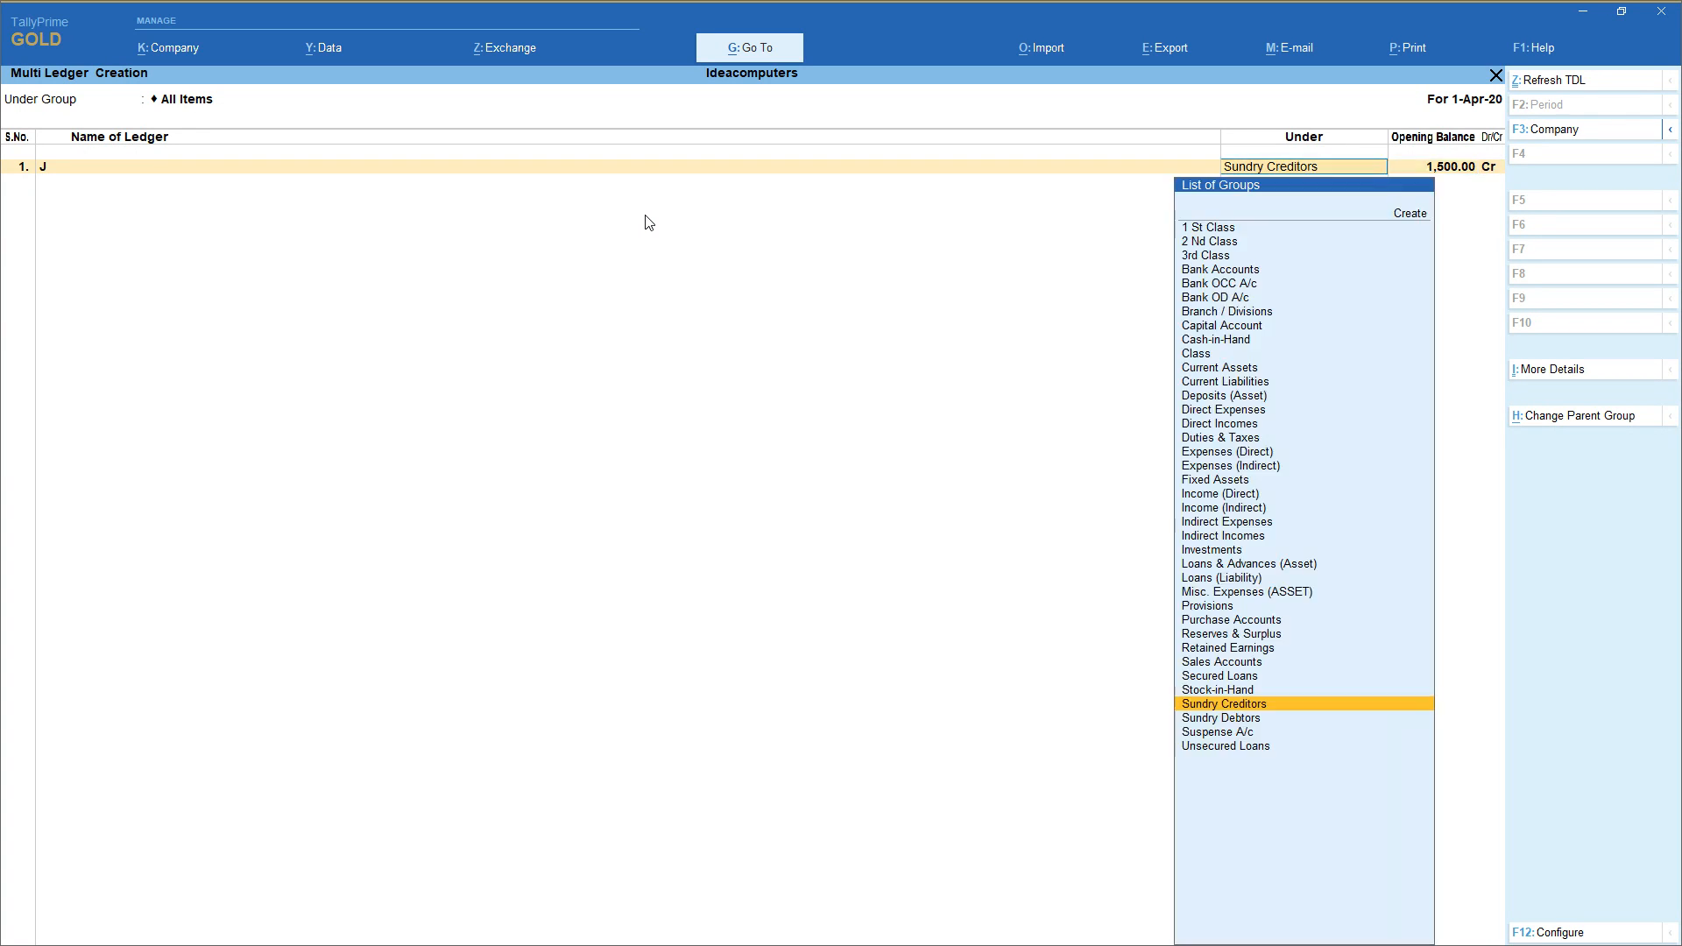
key(Return)
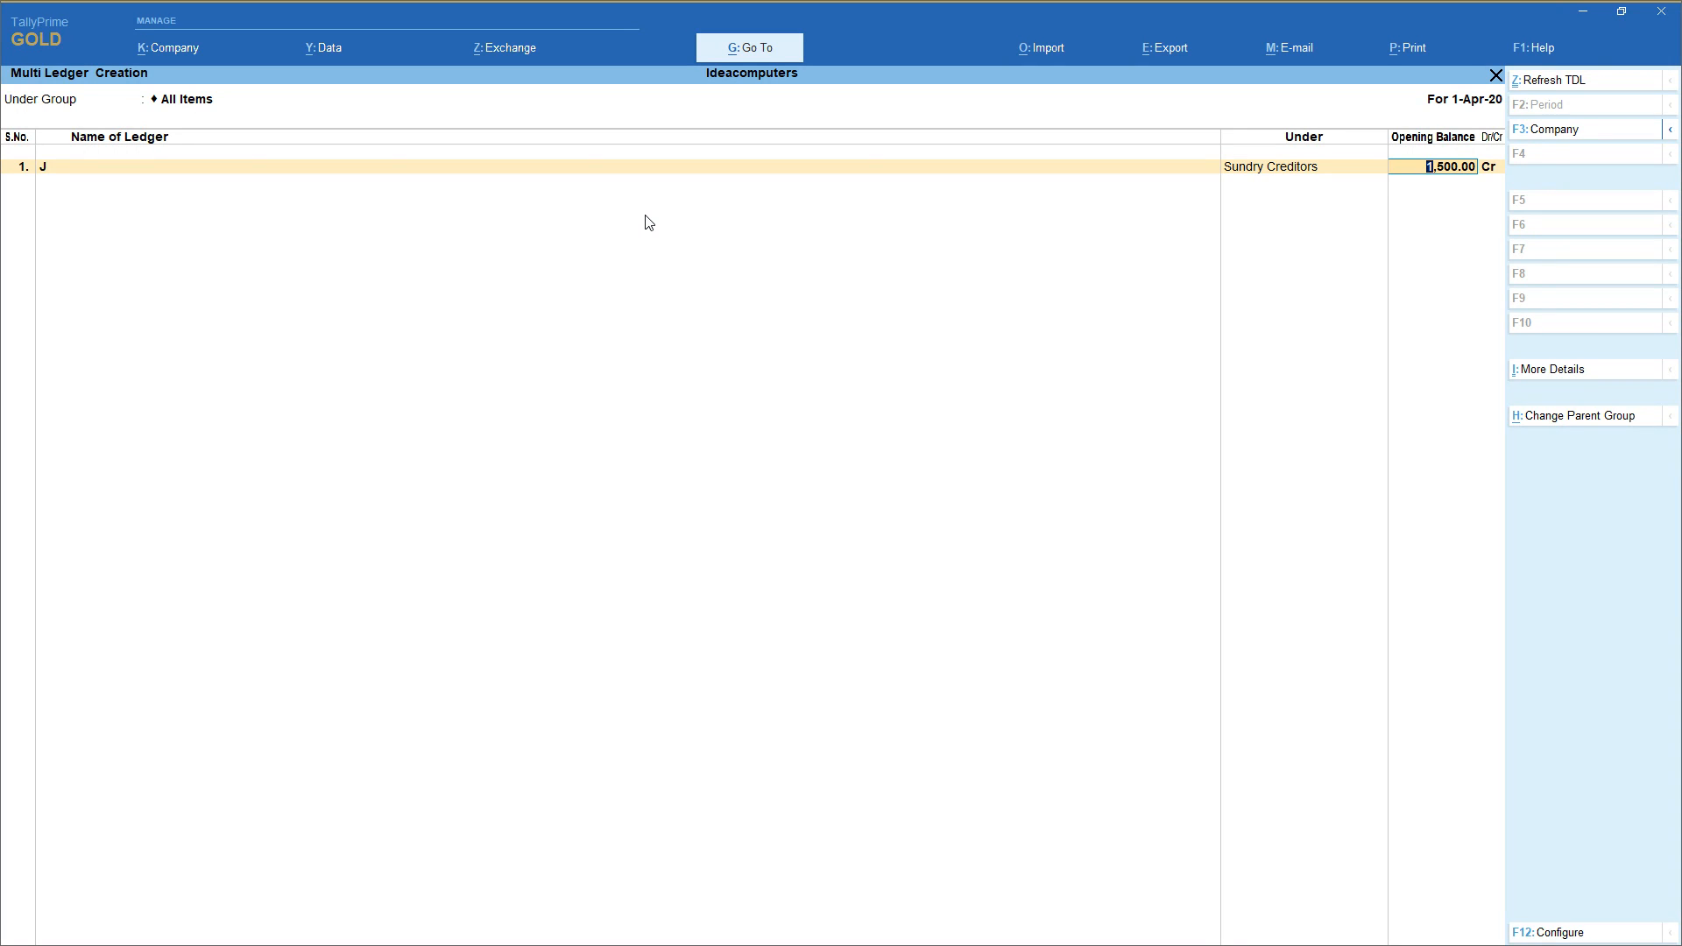
Add contact details to ledger J, filling in the contact person, phone, mobile and fax fields
click(1567, 372)
key(Down)
key(Down)
key(Down)
key(Down)
key(Down)
key(Down)
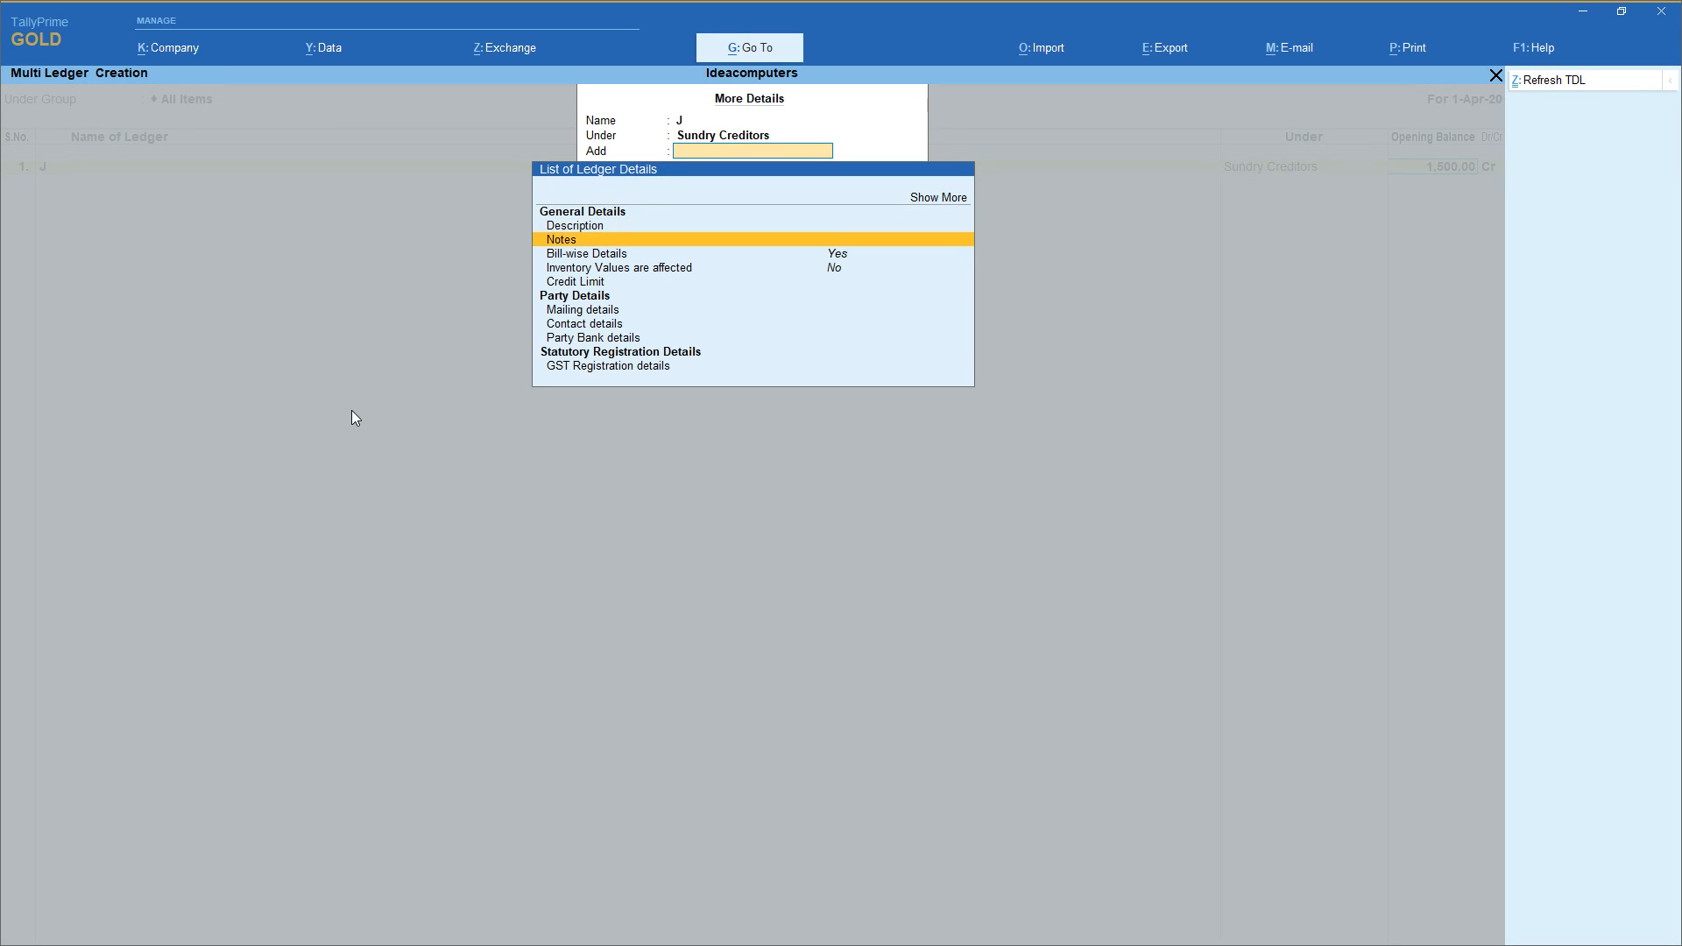
key(Return)
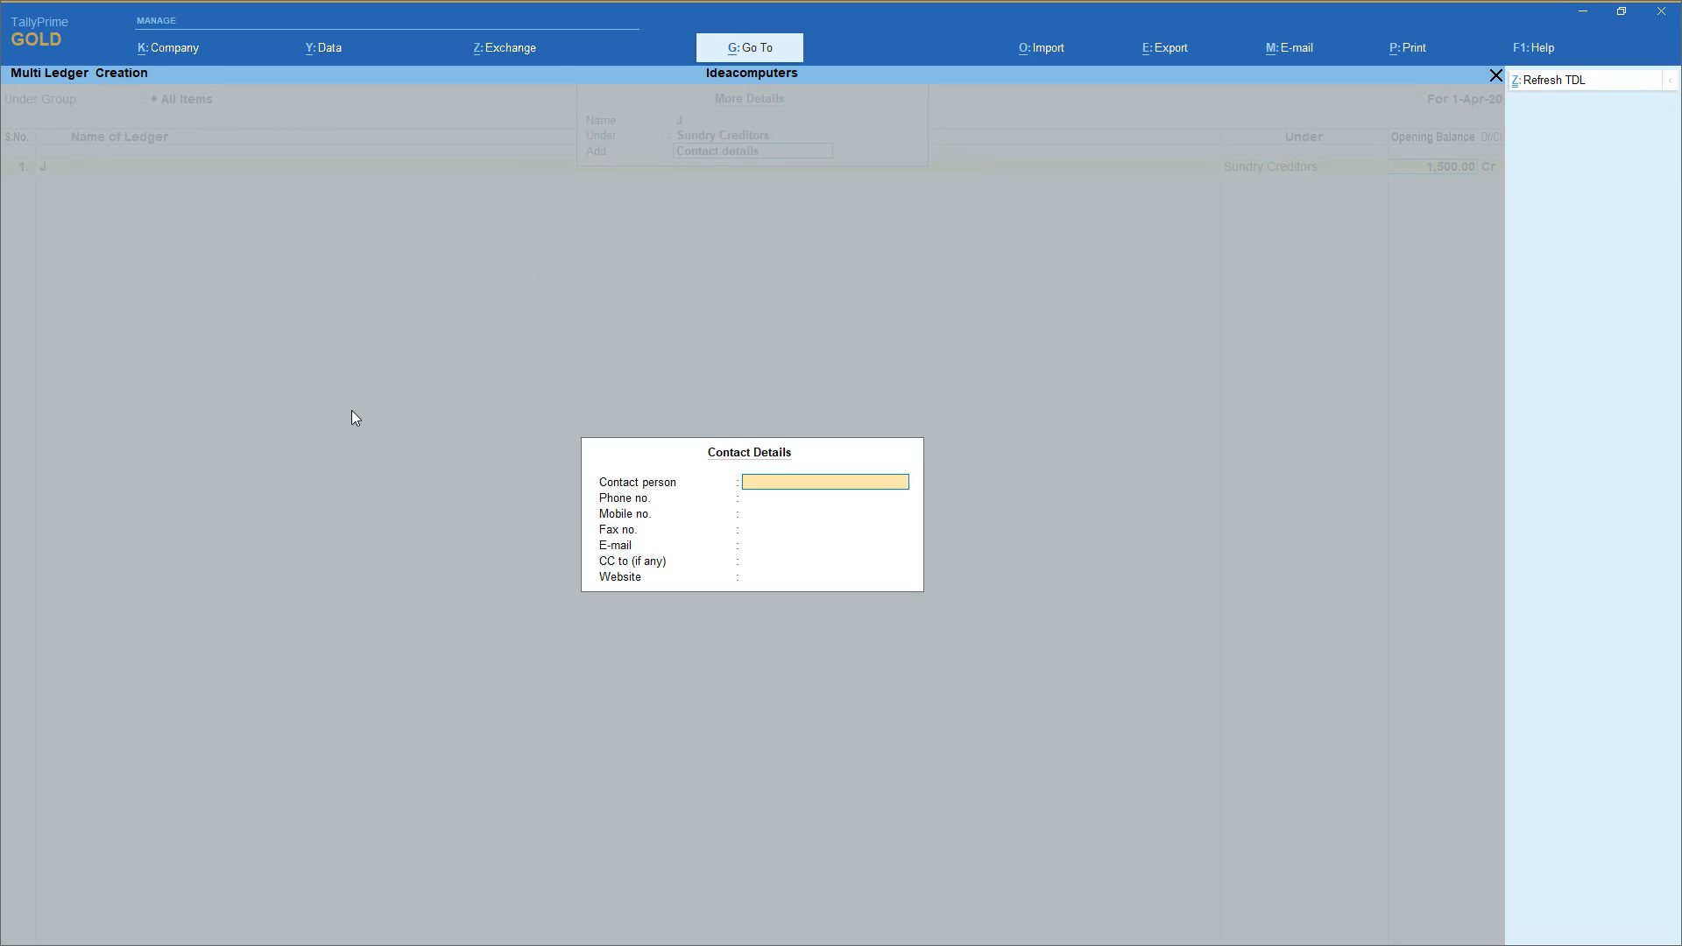
key(Return)
text(Kjh)
key(Return)
text(Lkjh)
key(Return)
text(Lk)
key(Return)
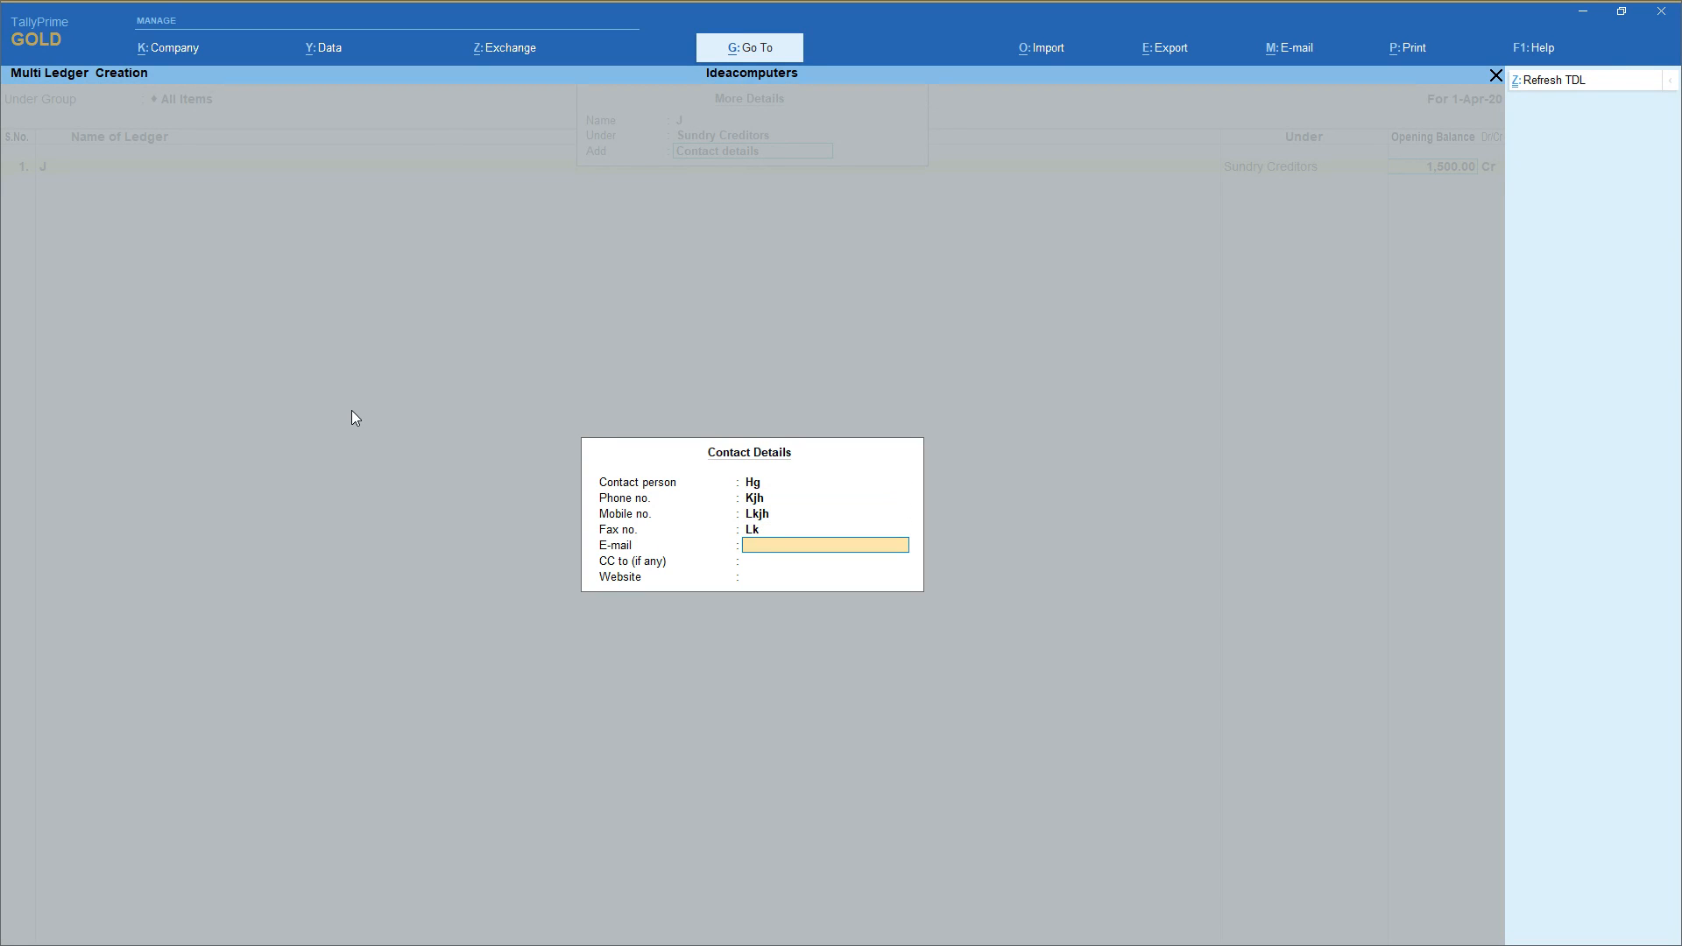
key(ctrl+a)
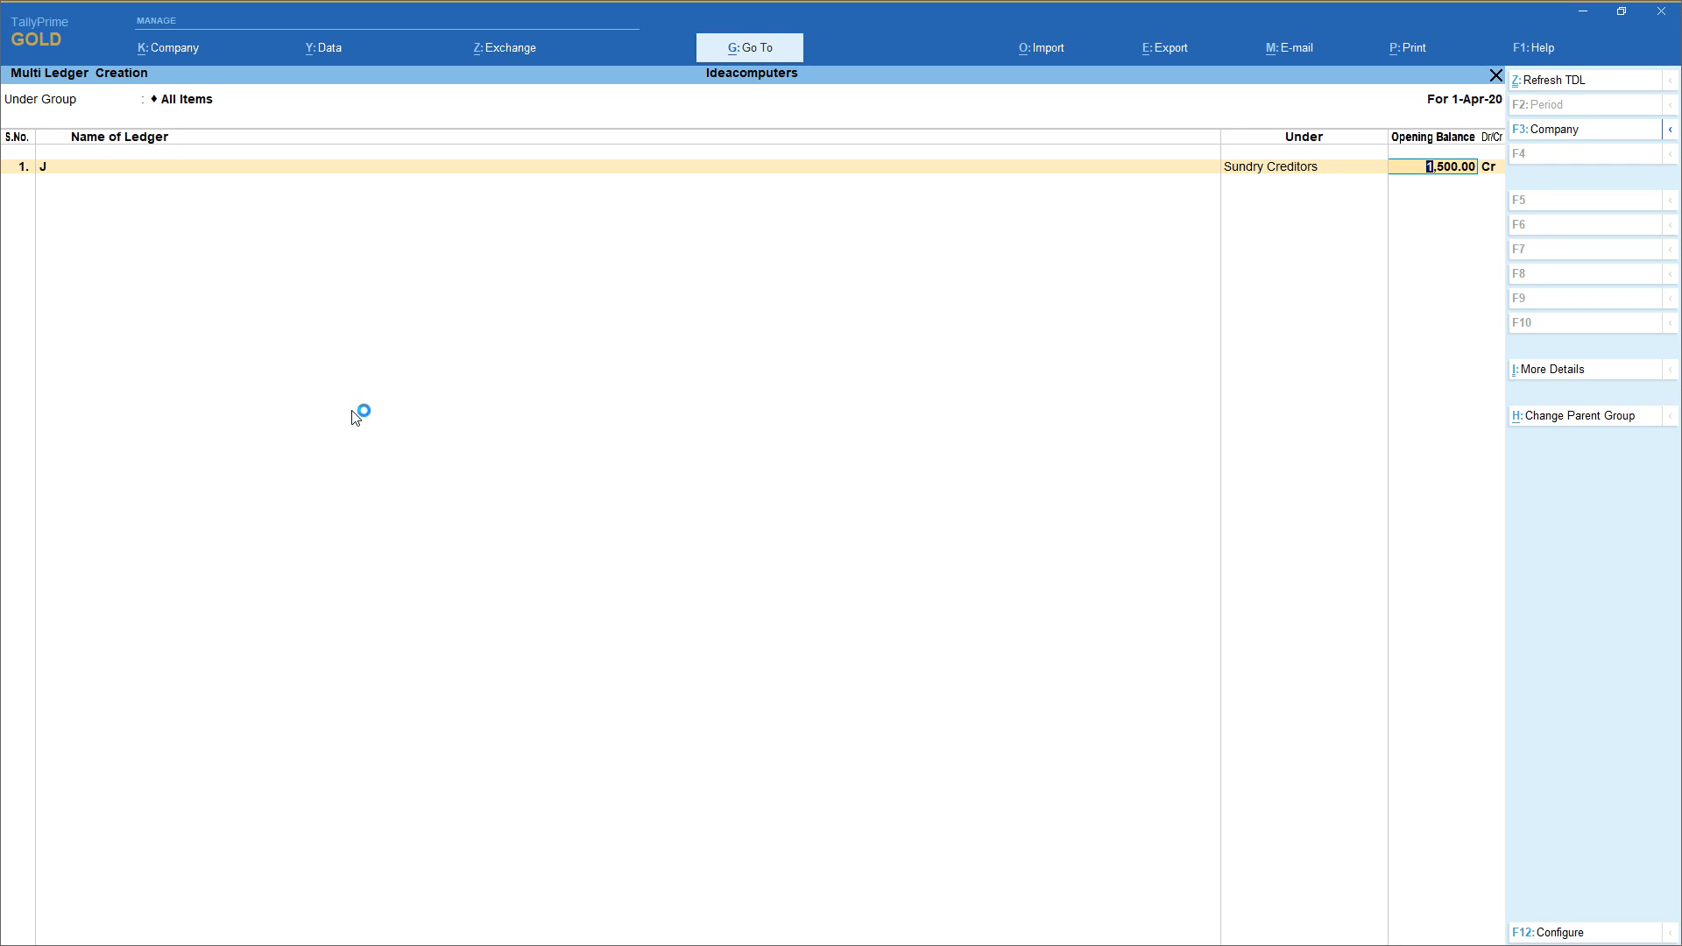
Complete ledger J's row and save the multi-ledger creation without adding another ledger
key(Return)
key(Return)
key(Return)
key(Return)
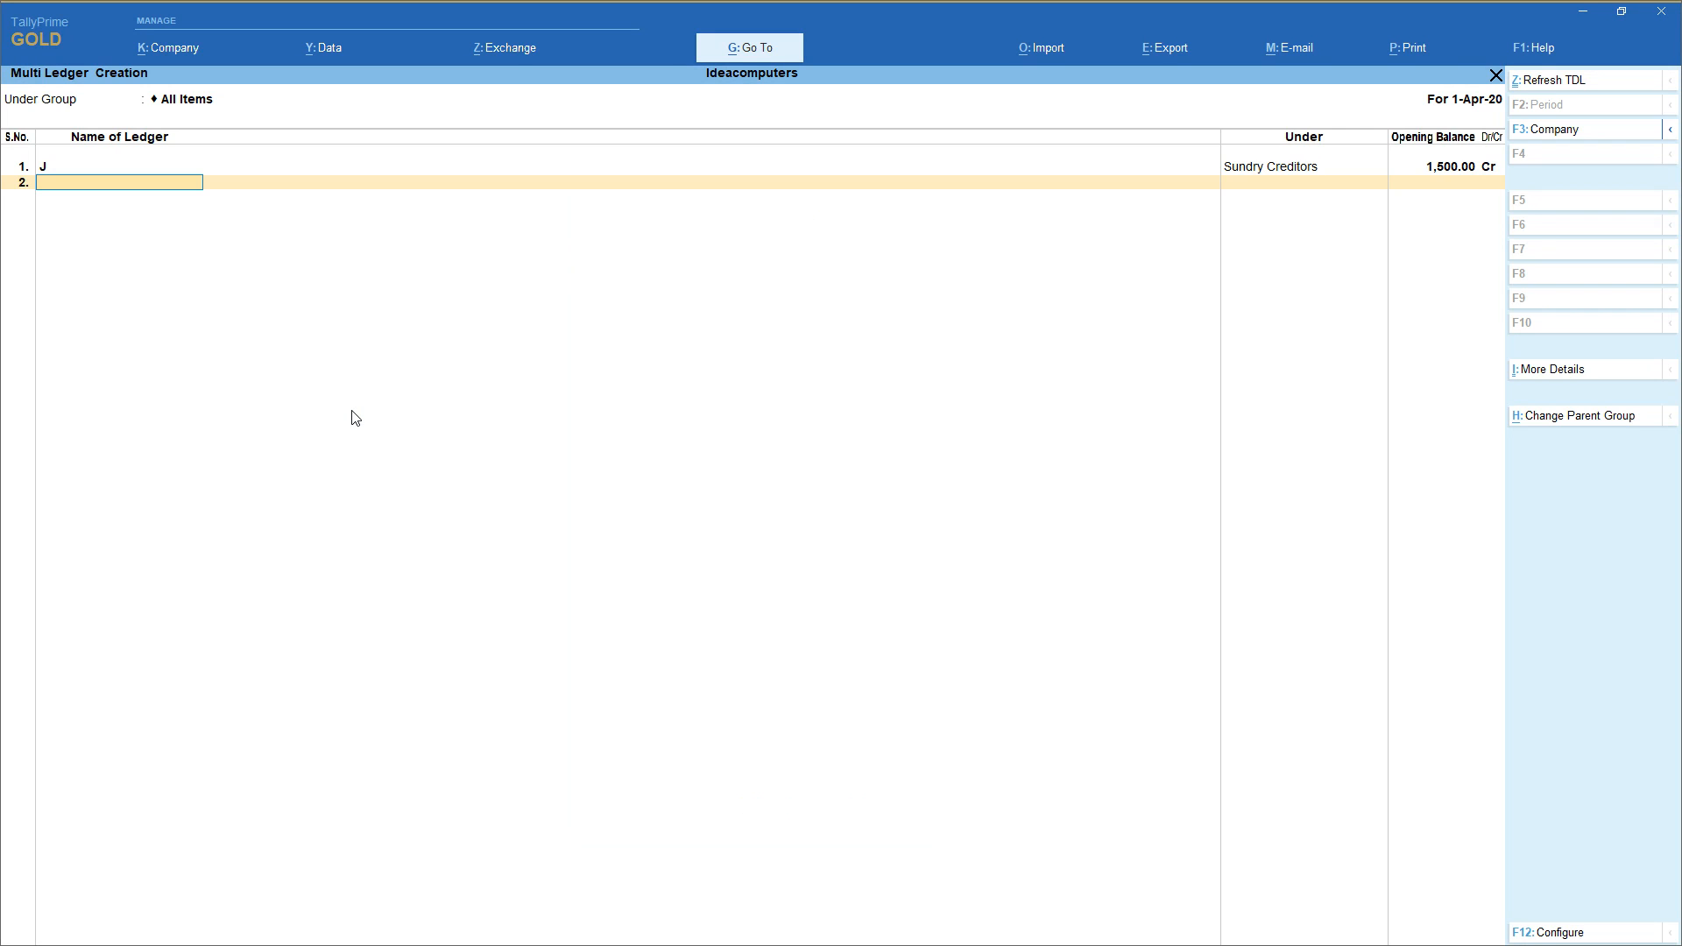
key(Return)
key(Return)
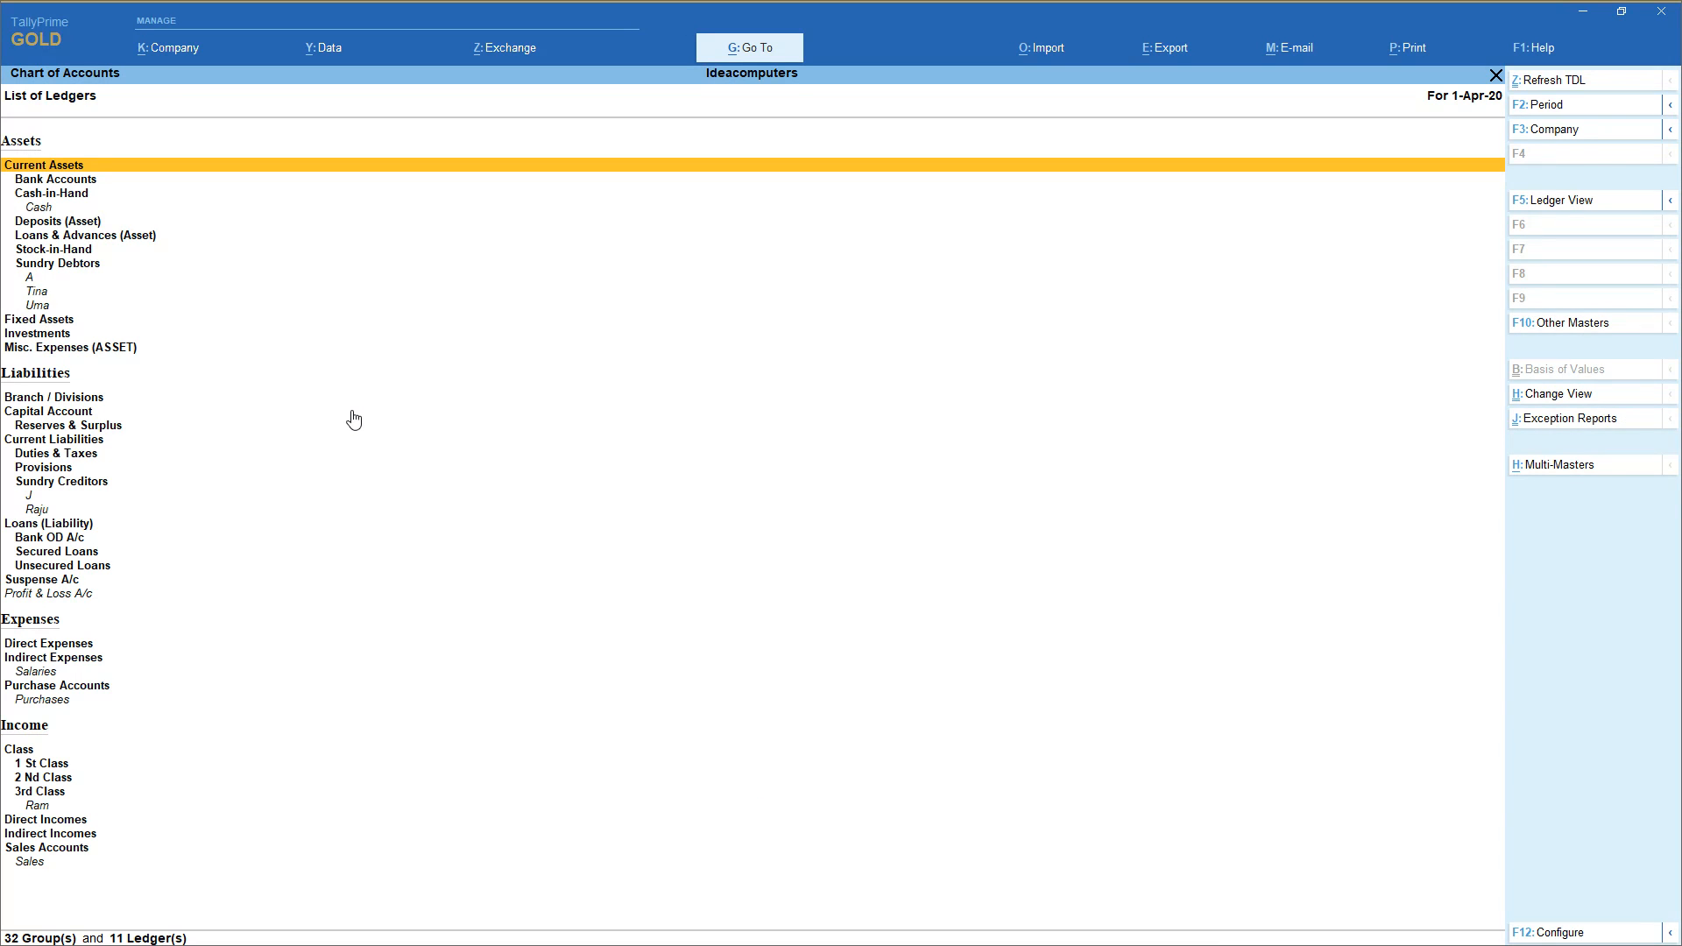
View the multi-creation screen for stock items from the Chart of Accounts, and return to the Gateway of Tally without entering anything
key(Escape)
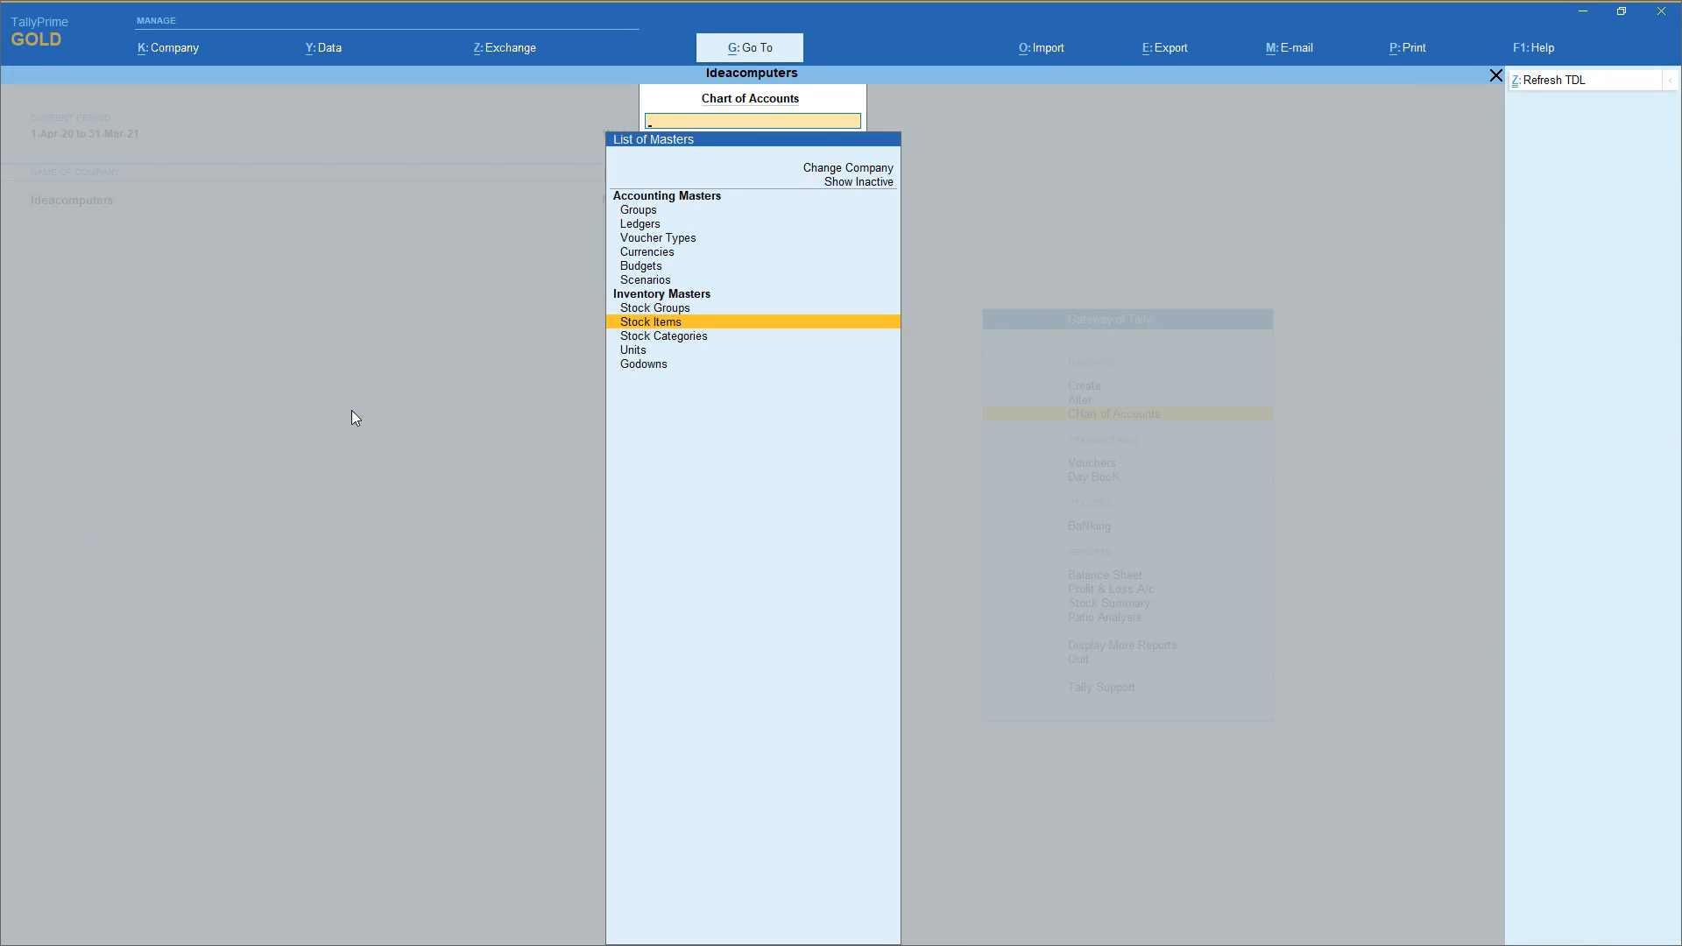
key(Return)
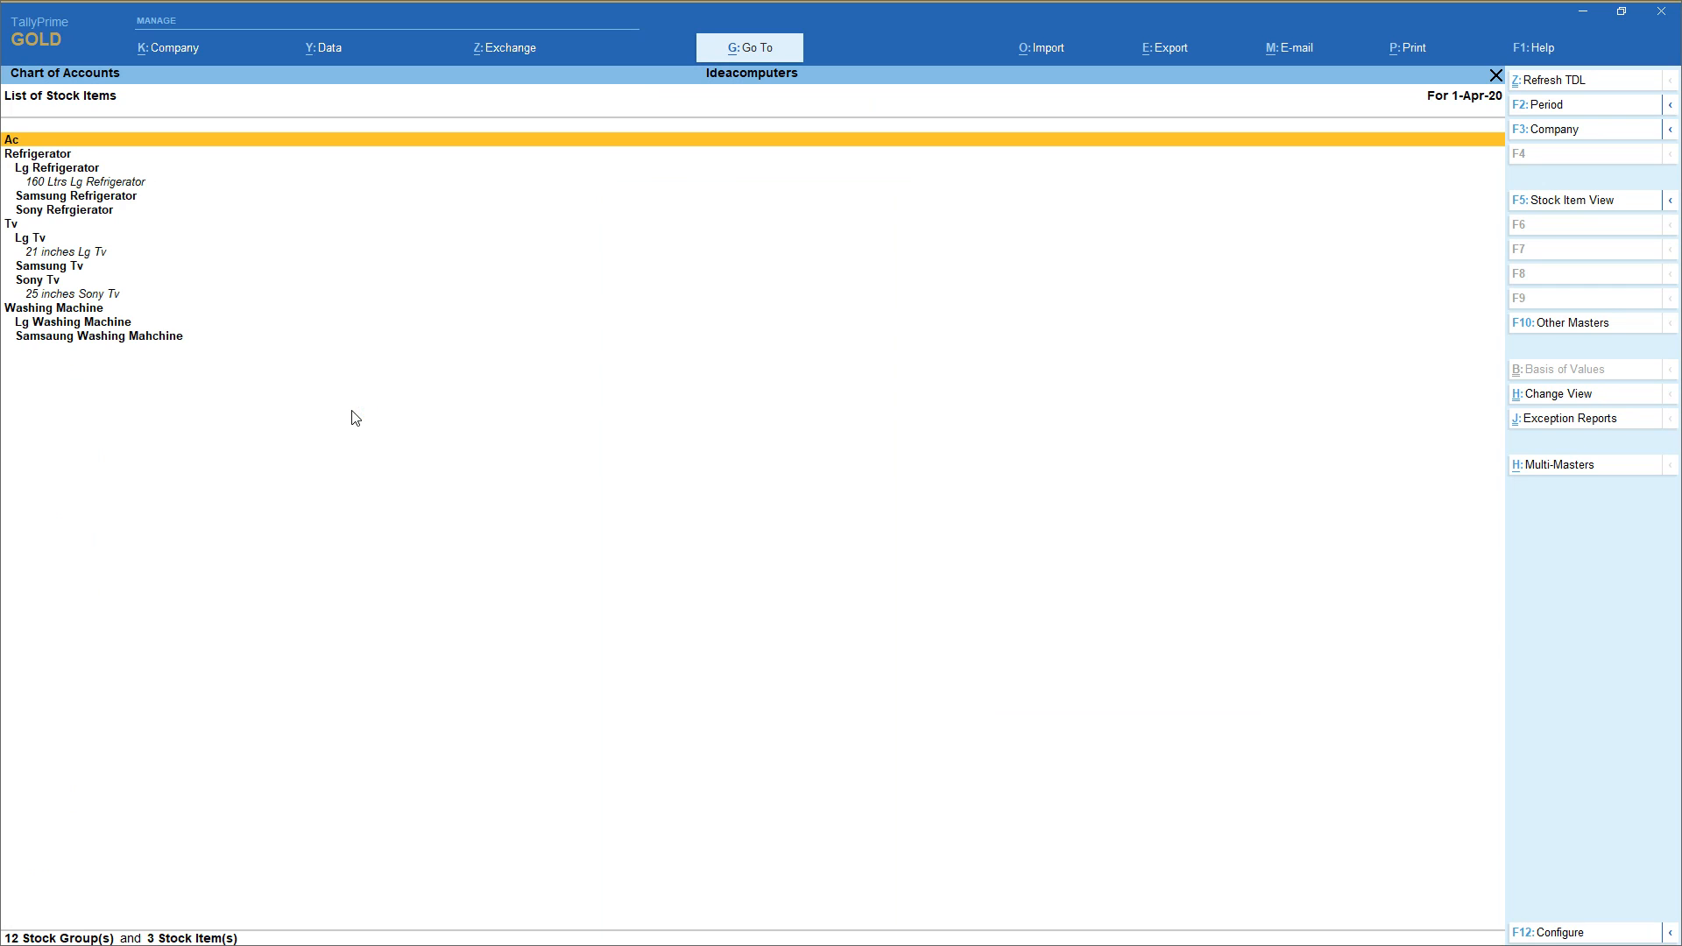
click(1543, 471)
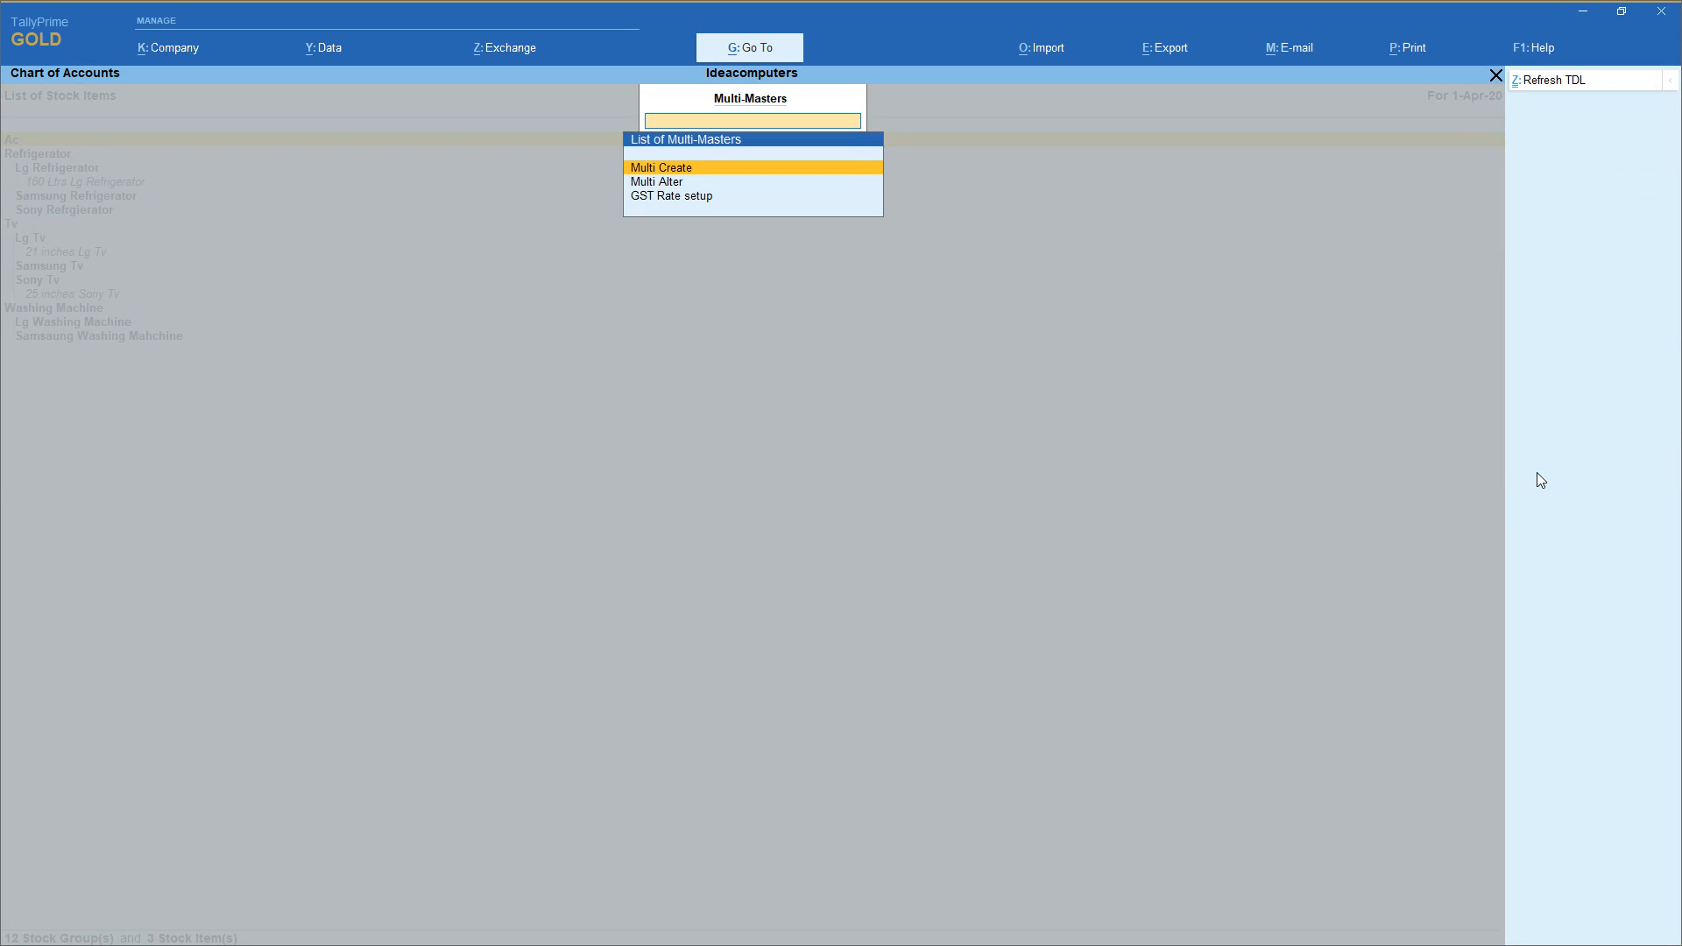
key(Return)
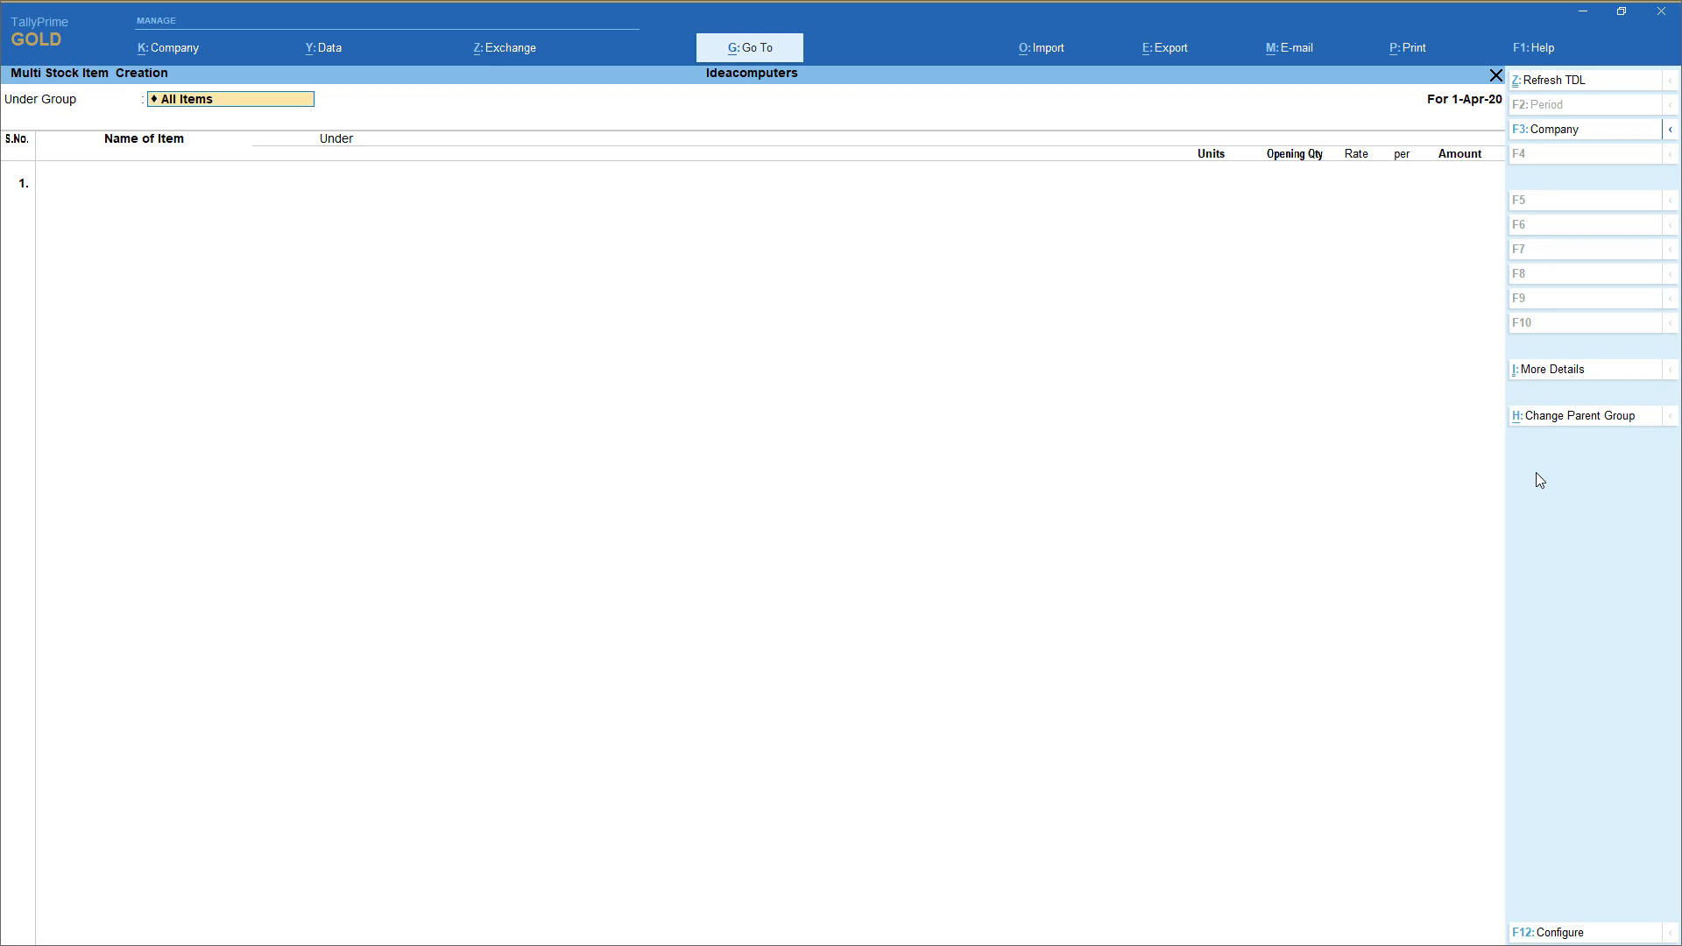
key(Escape)
key(y)
key(Escape)
key(Escape)
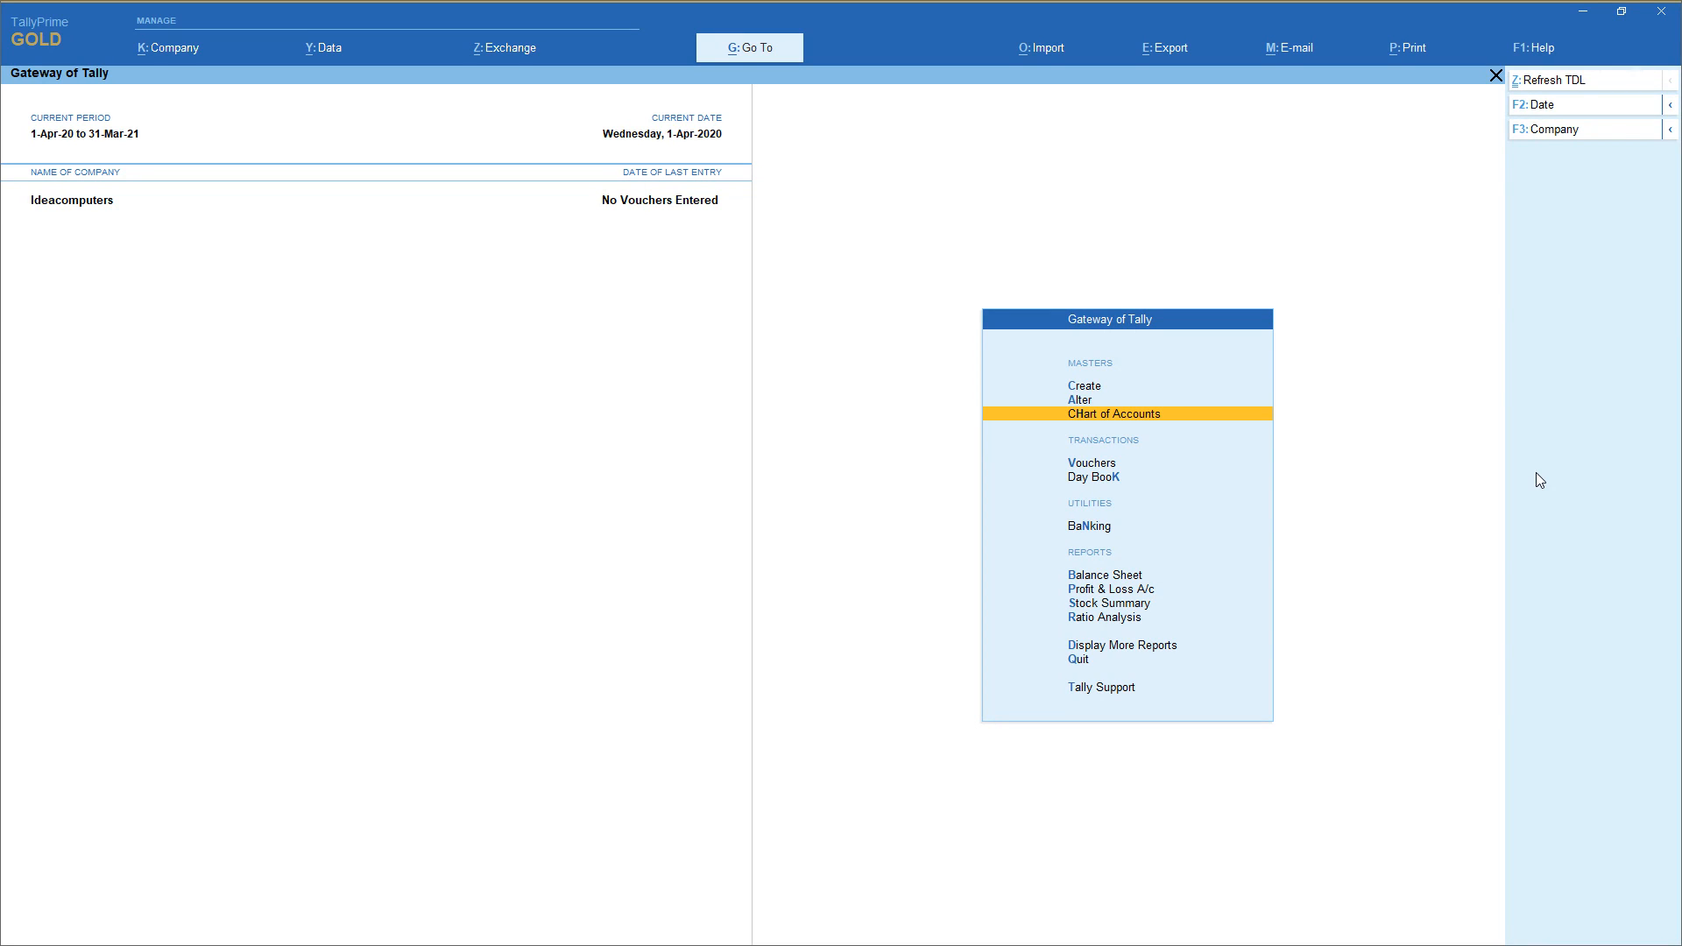
key(Up)
key(Up)
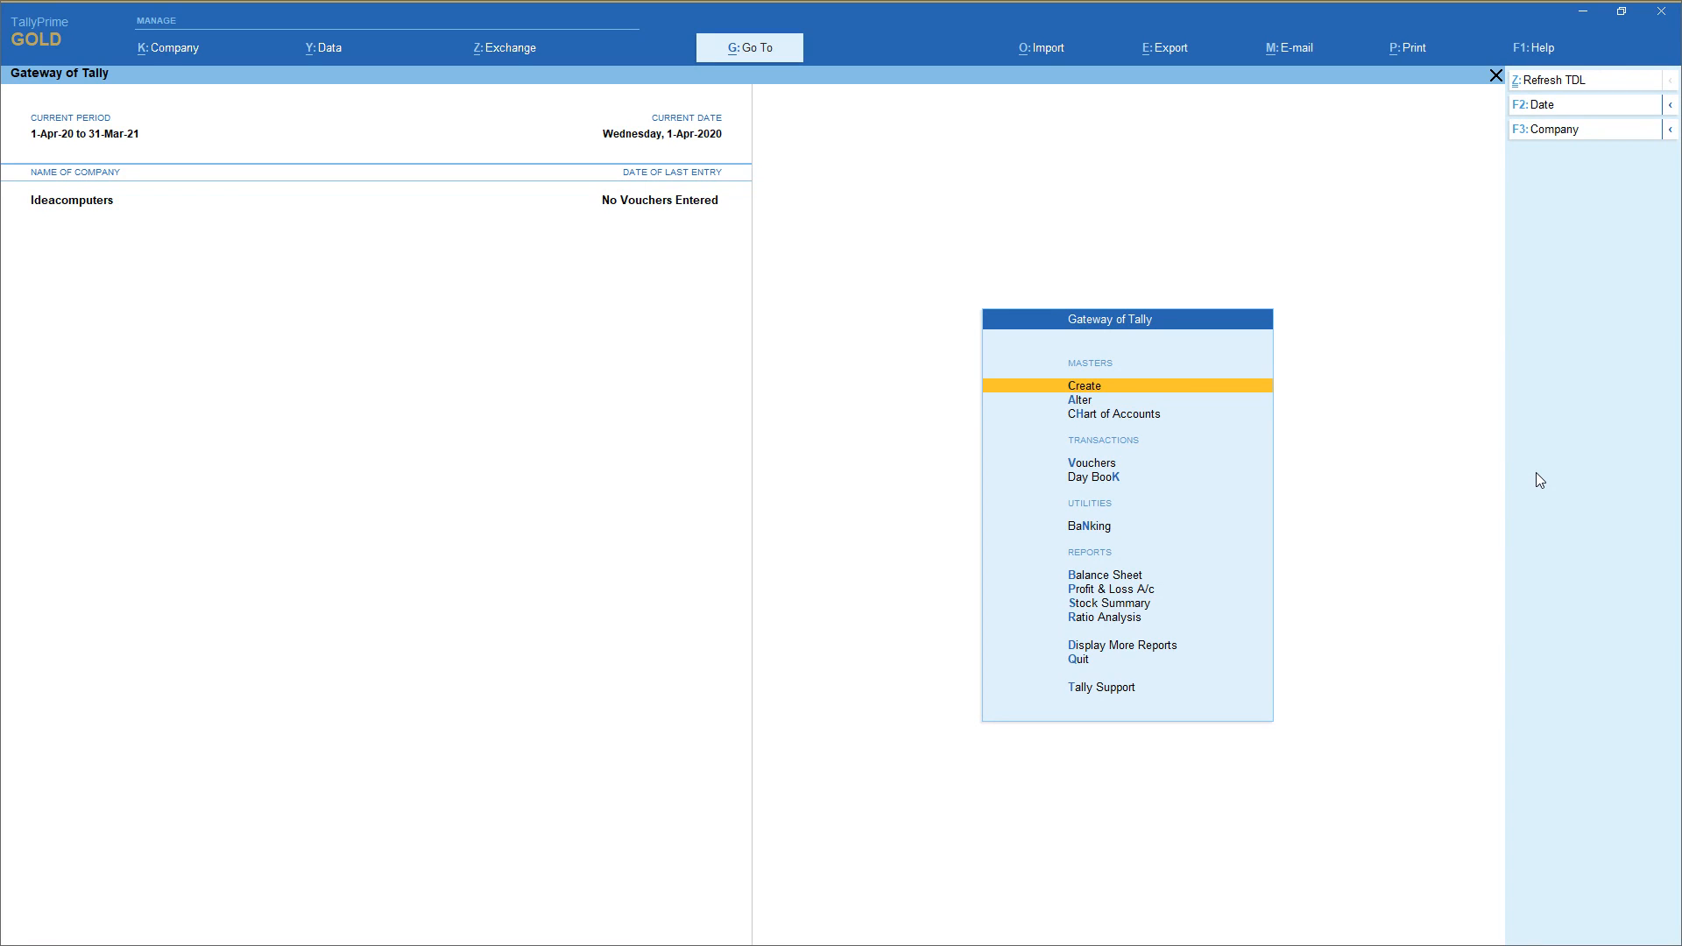
key(Down)
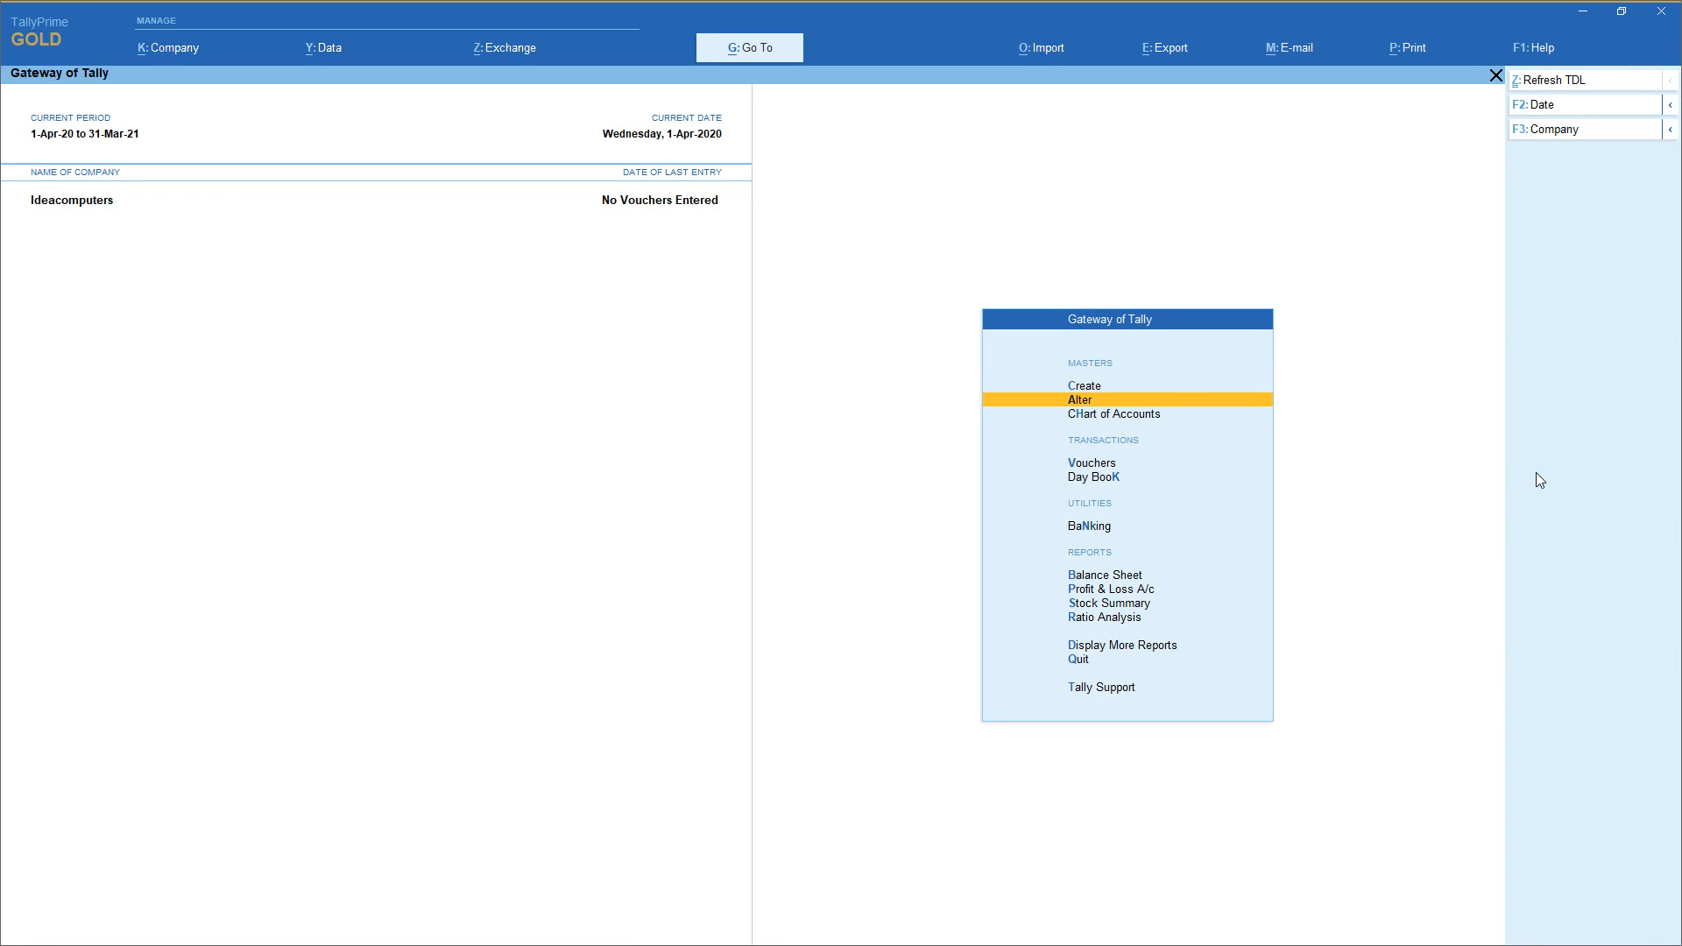
key(Down)
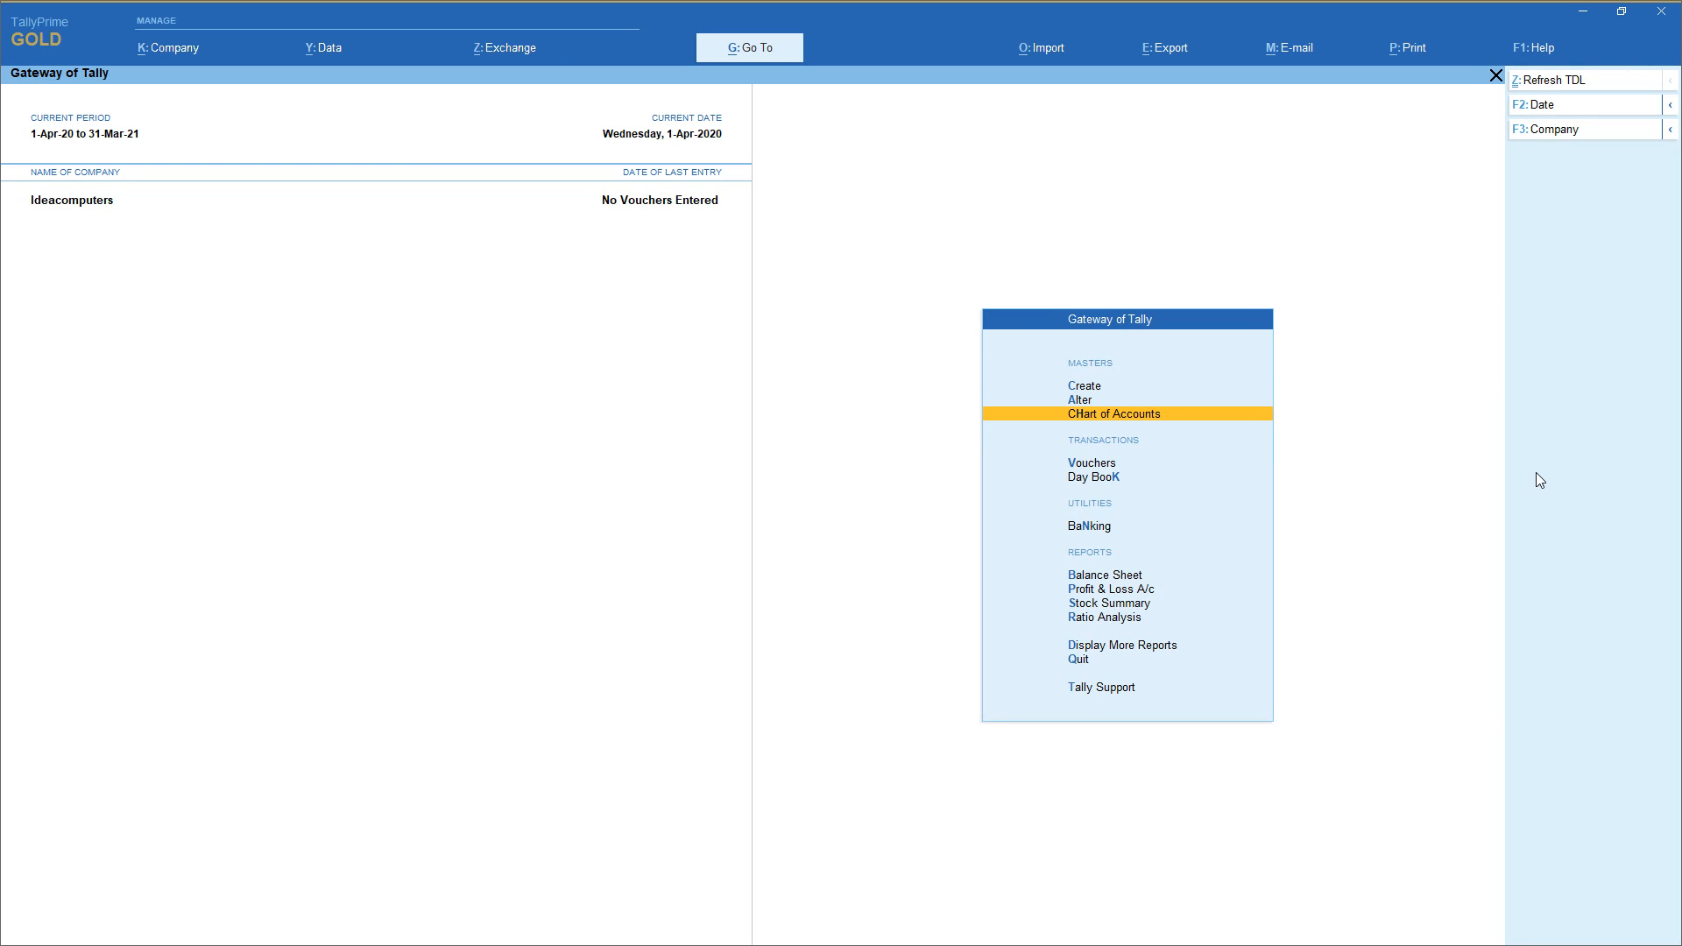
Review the accounting and inventory master types available for creation, from Group to Godown, and close the list
key(Up)
key(Up)
key(Return)
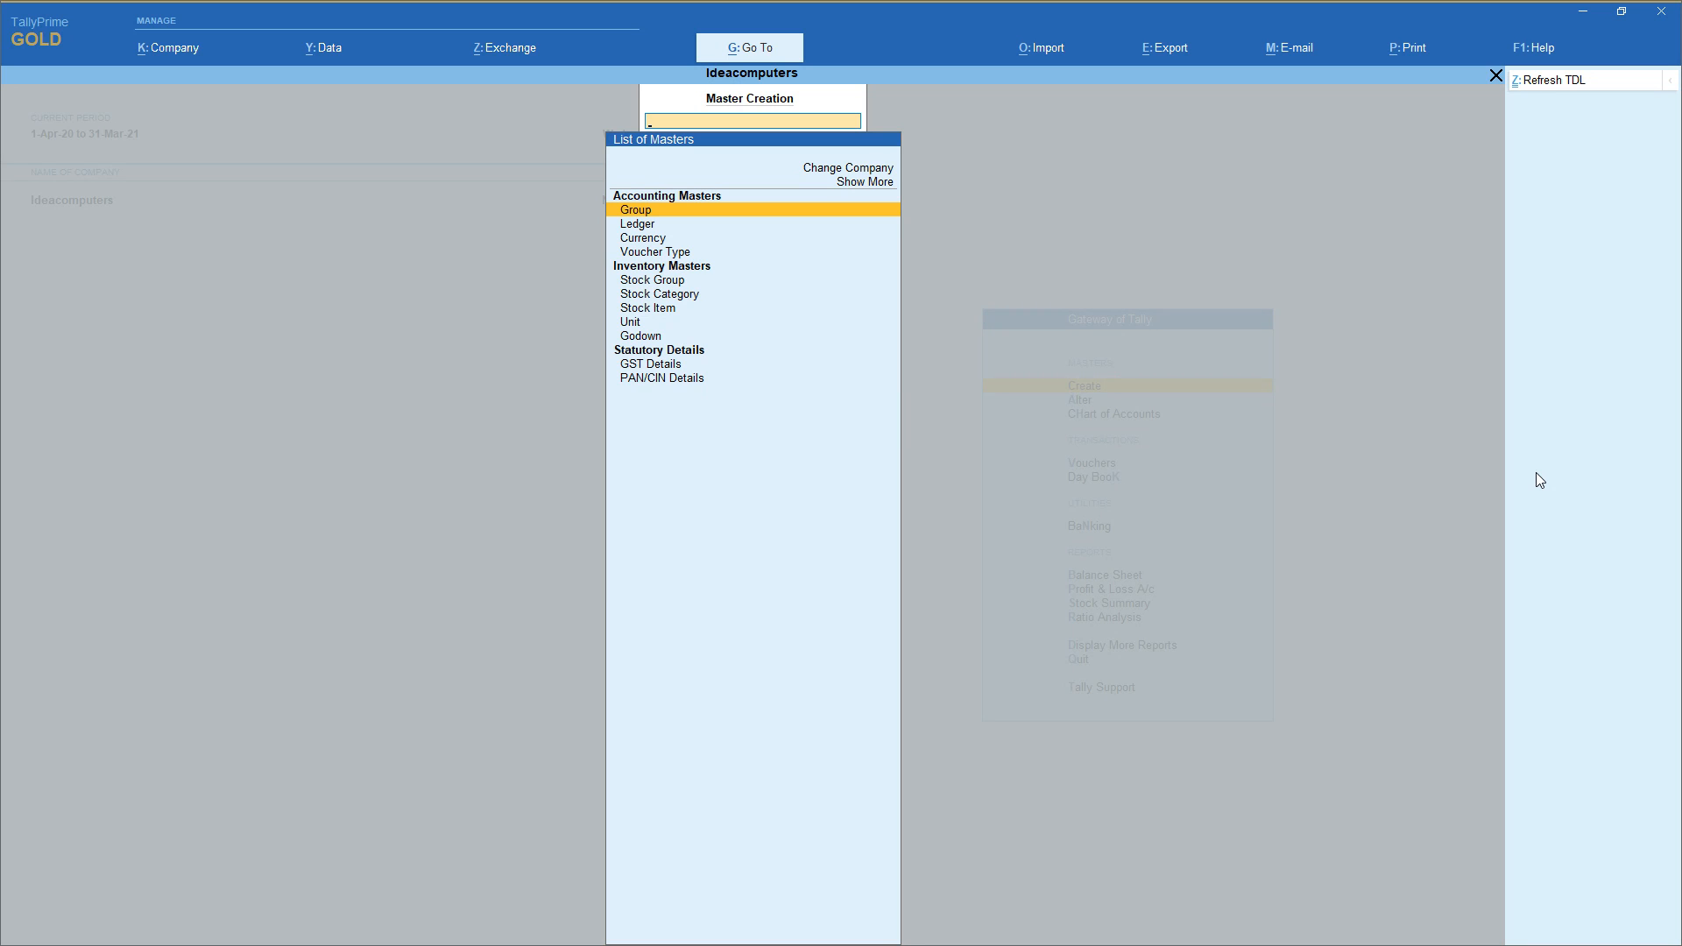
key(Down)
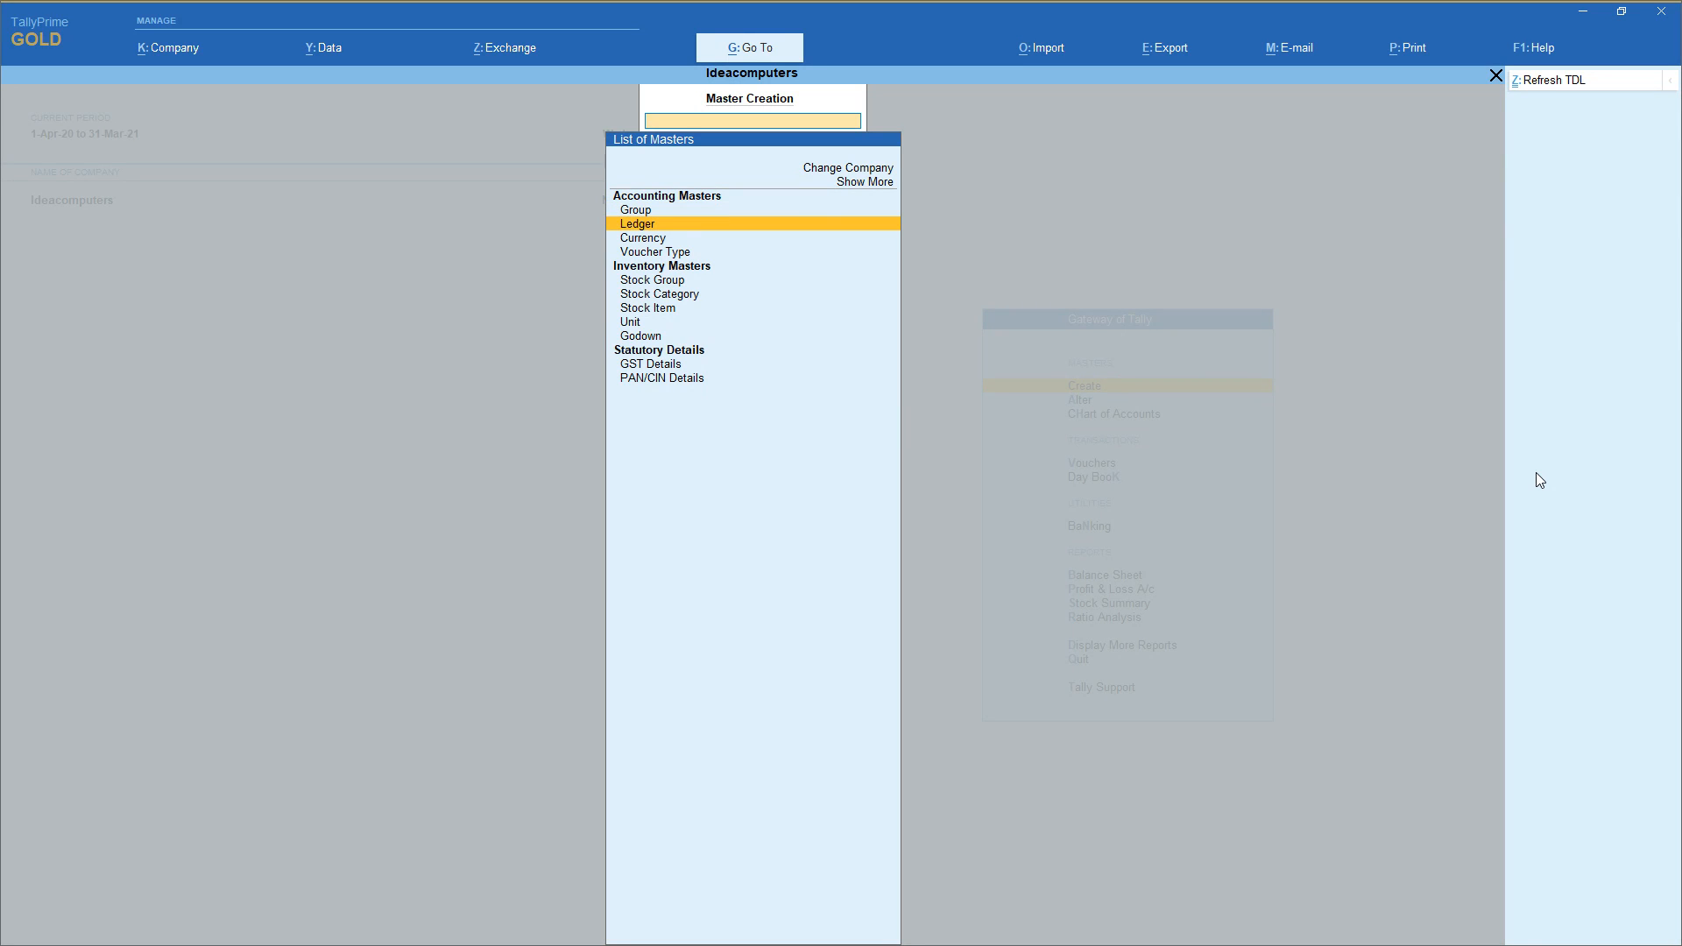
key(Down)
key(Down)
key(Down)
key(Down)
key(Down)
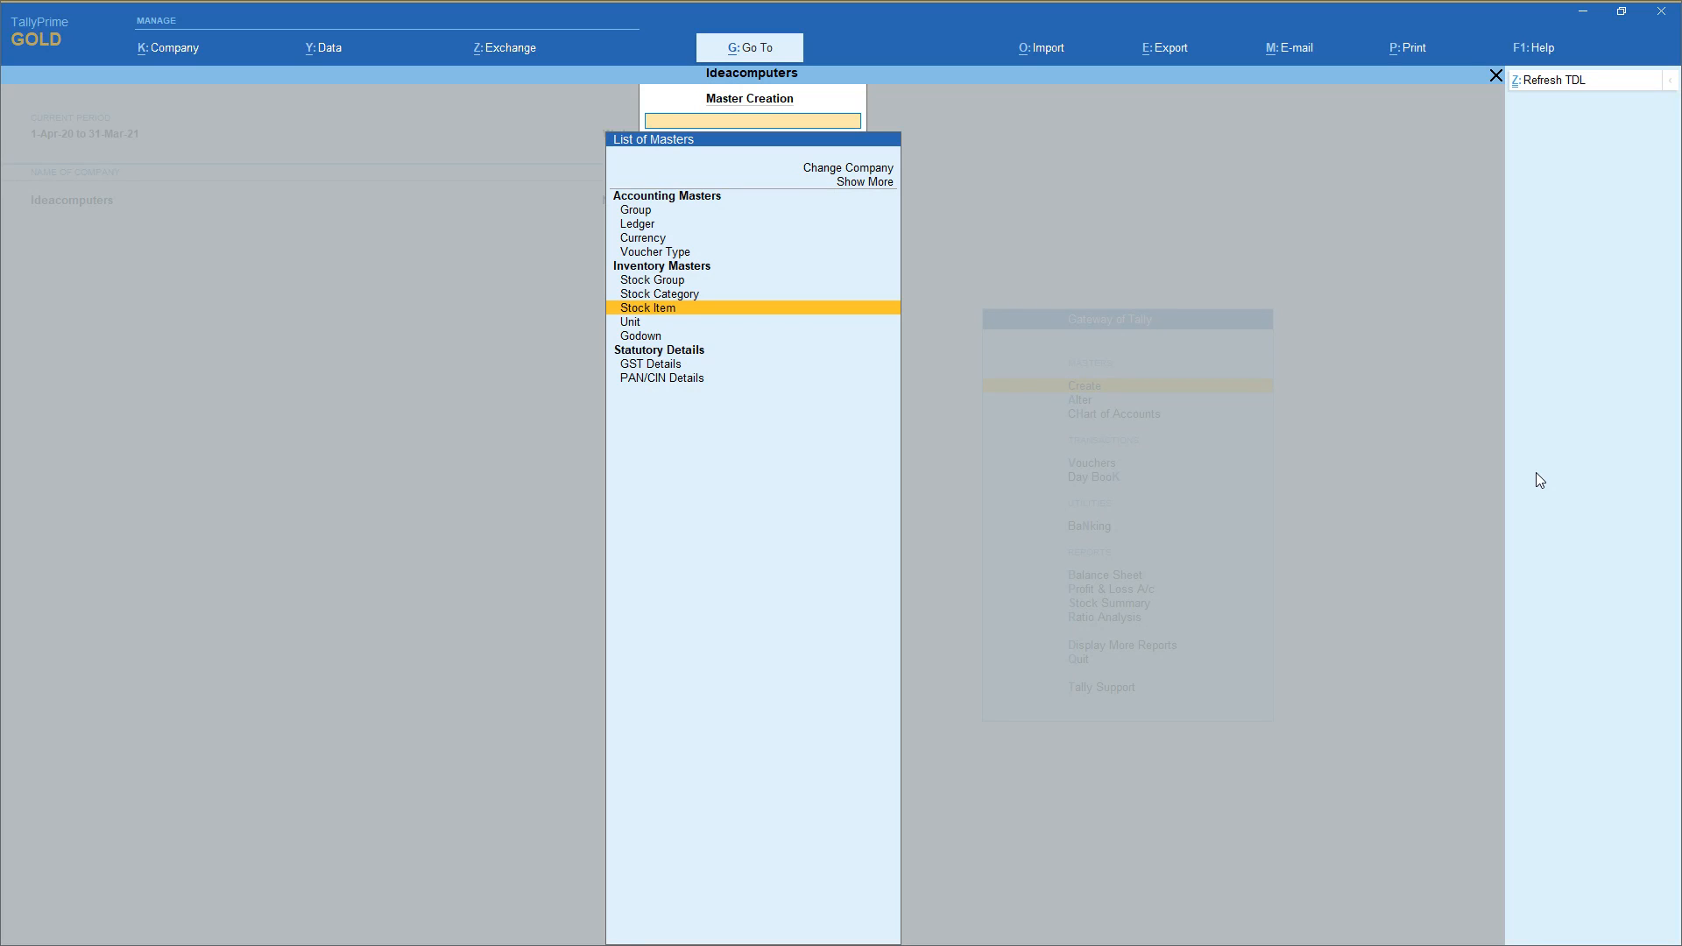
key(Up)
key(Up)
key(Up)
key(Up)
key(Up)
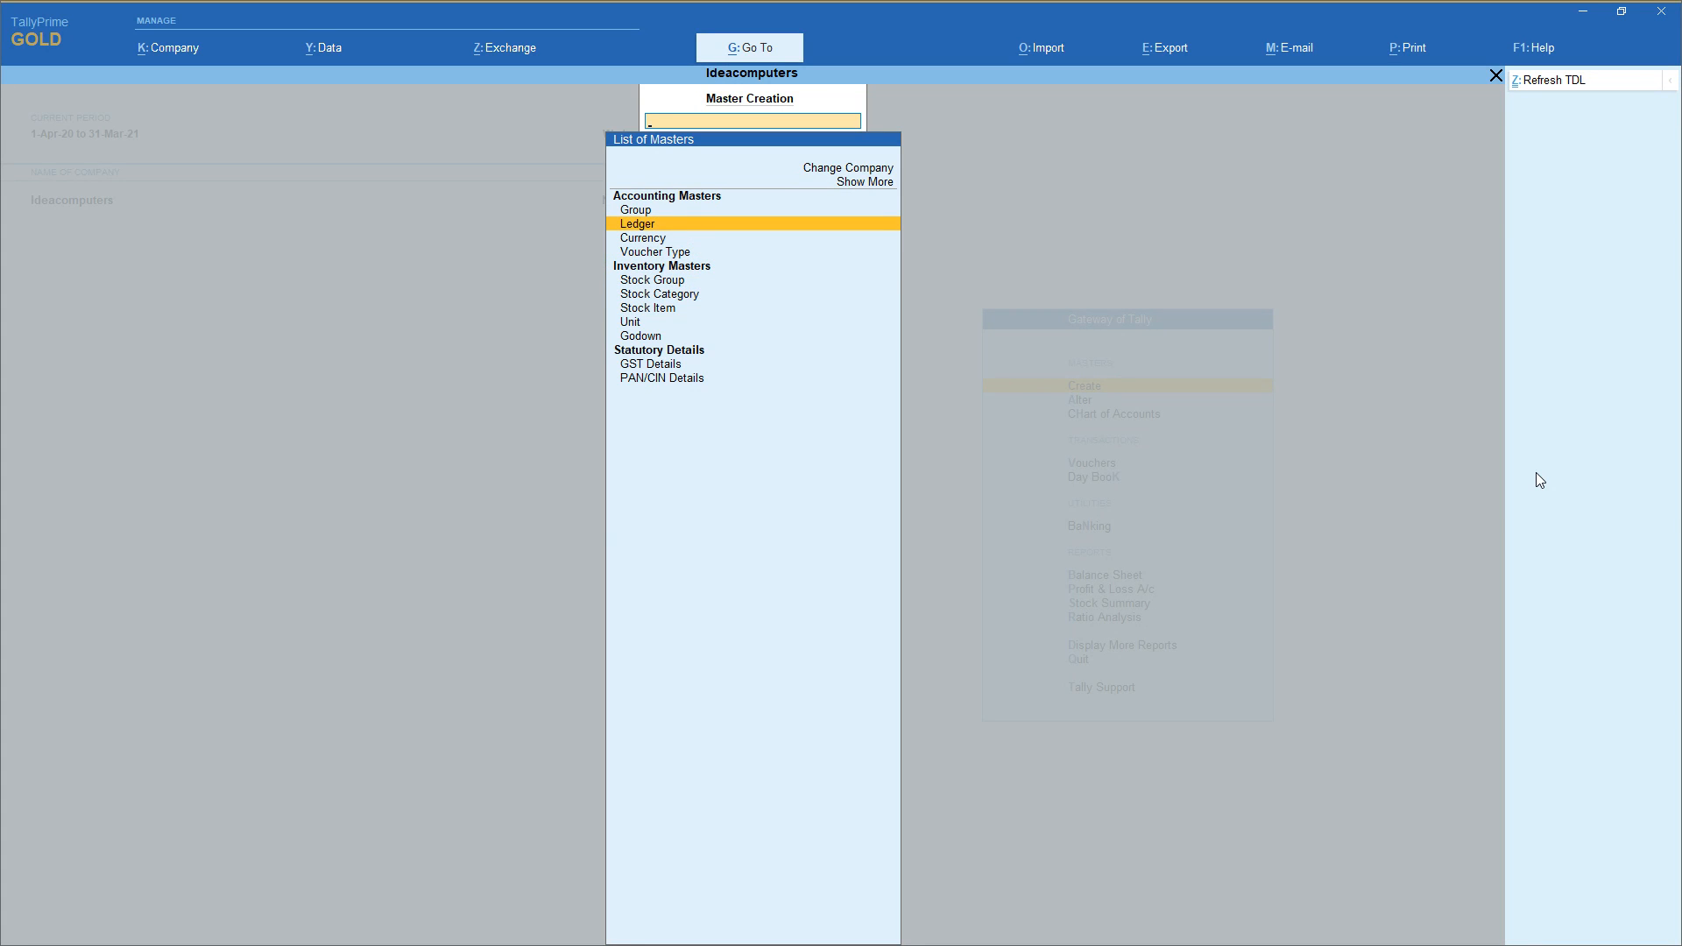
key(Up)
key(Down)
key(Down)
key(Down)
key(Down)
key(Down)
key(Down)
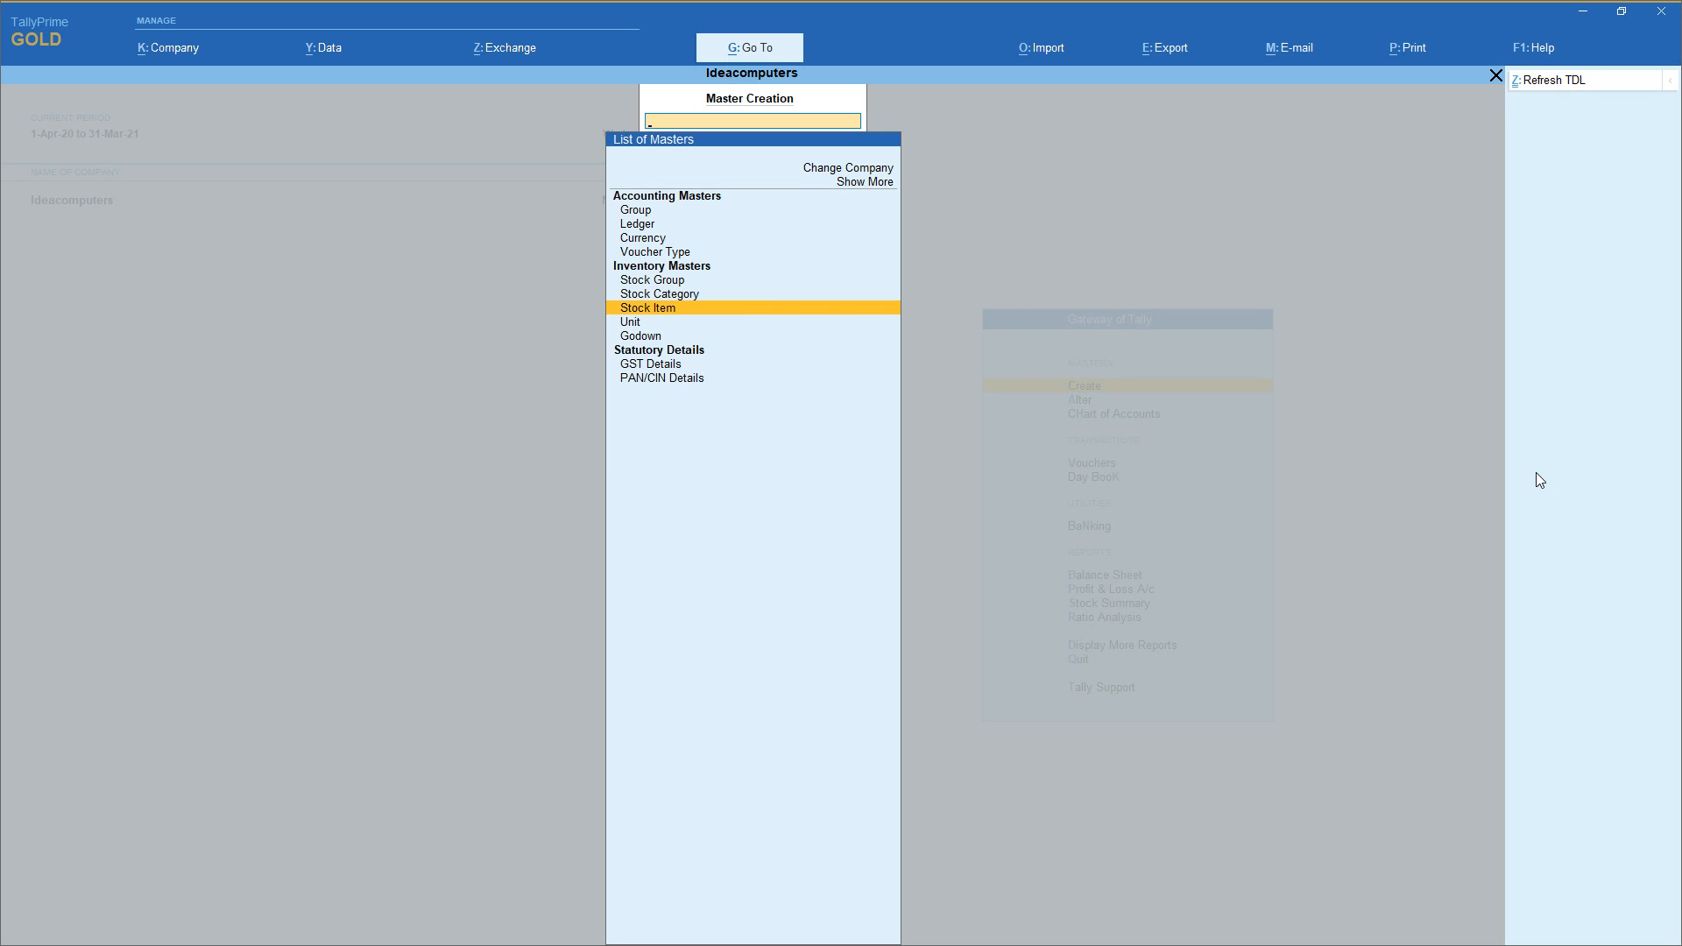
key(Up)
key(Up)
key(Down)
key(Down)
key(Down)
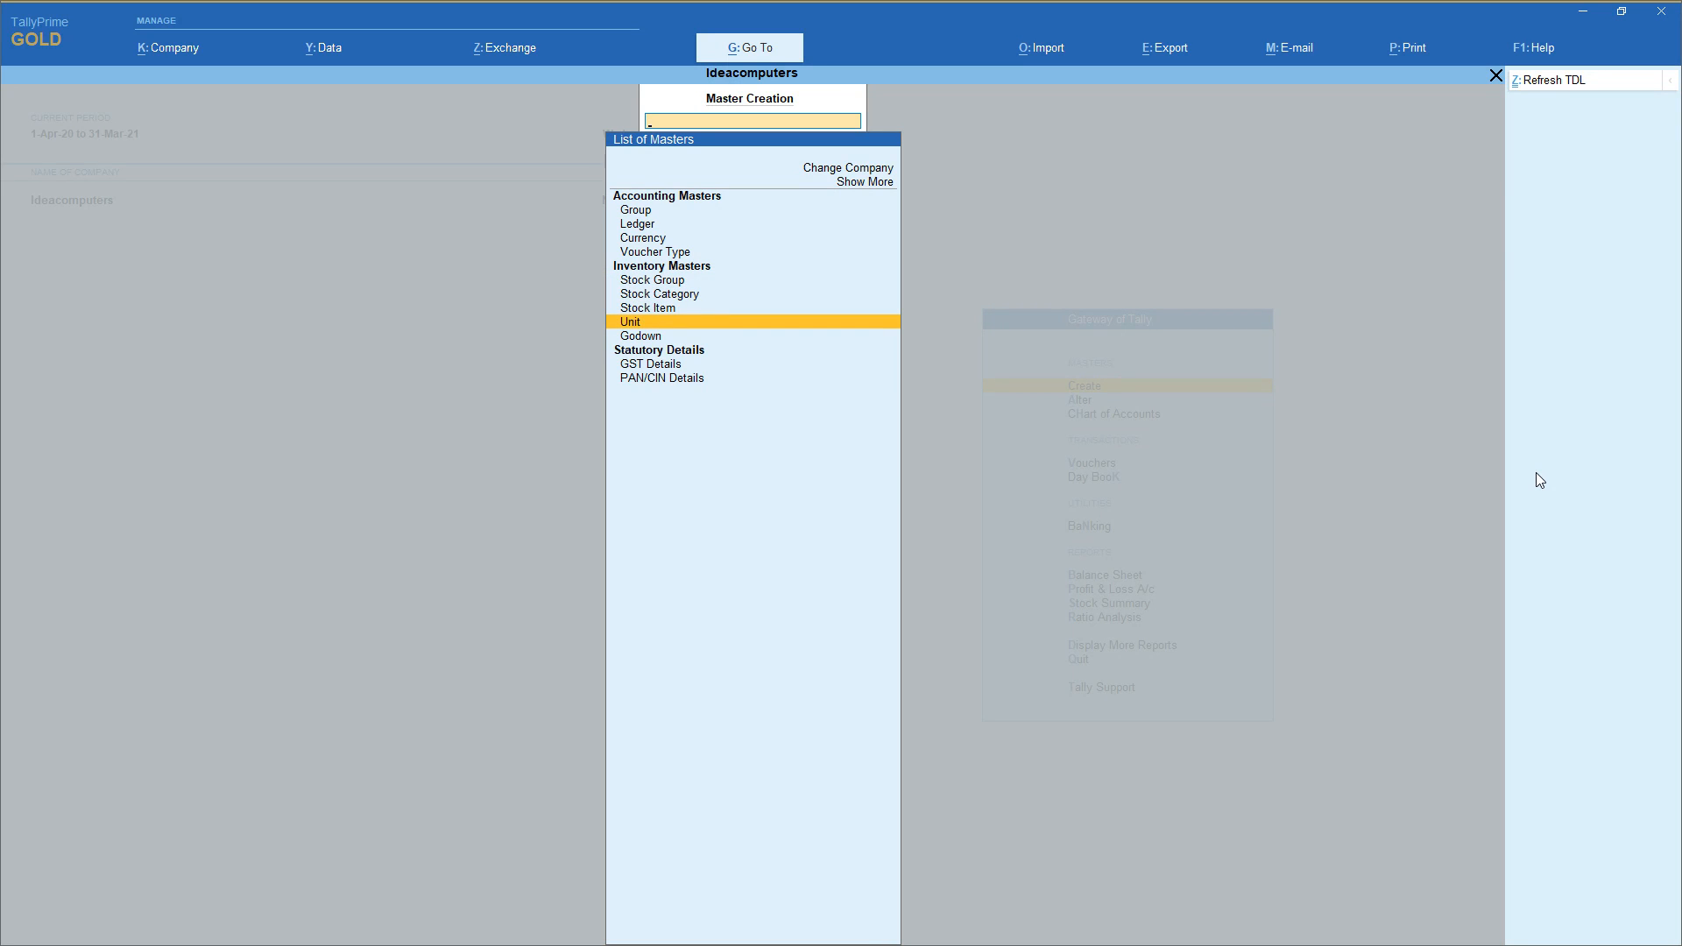
key(Down)
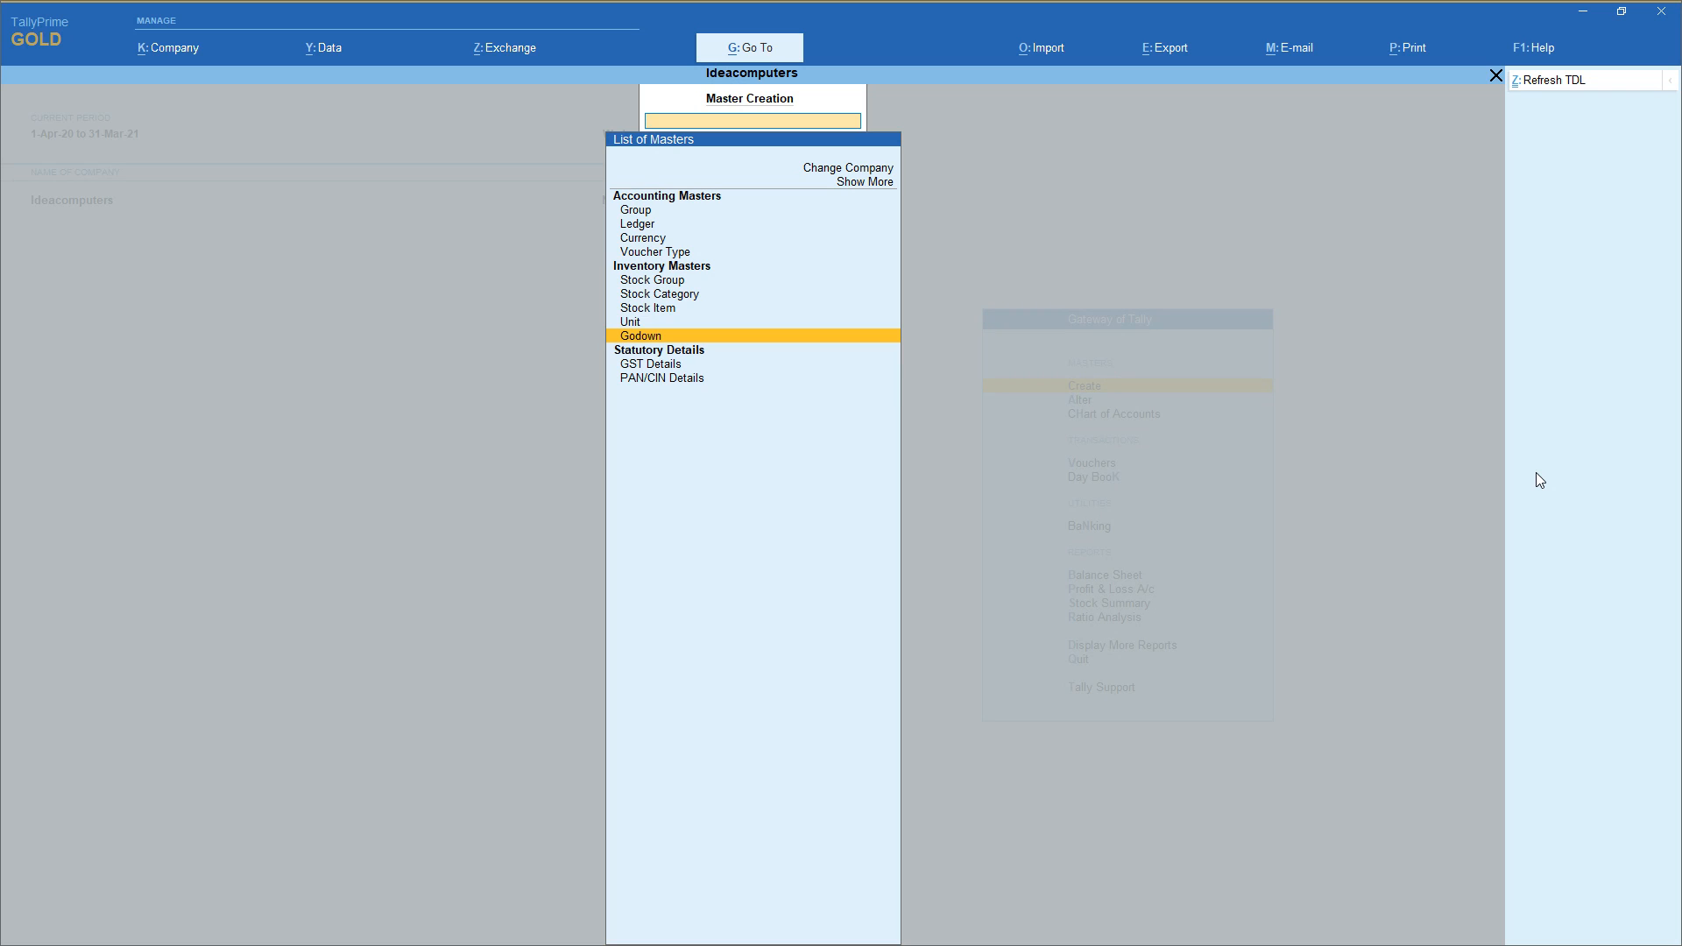
key(Escape)
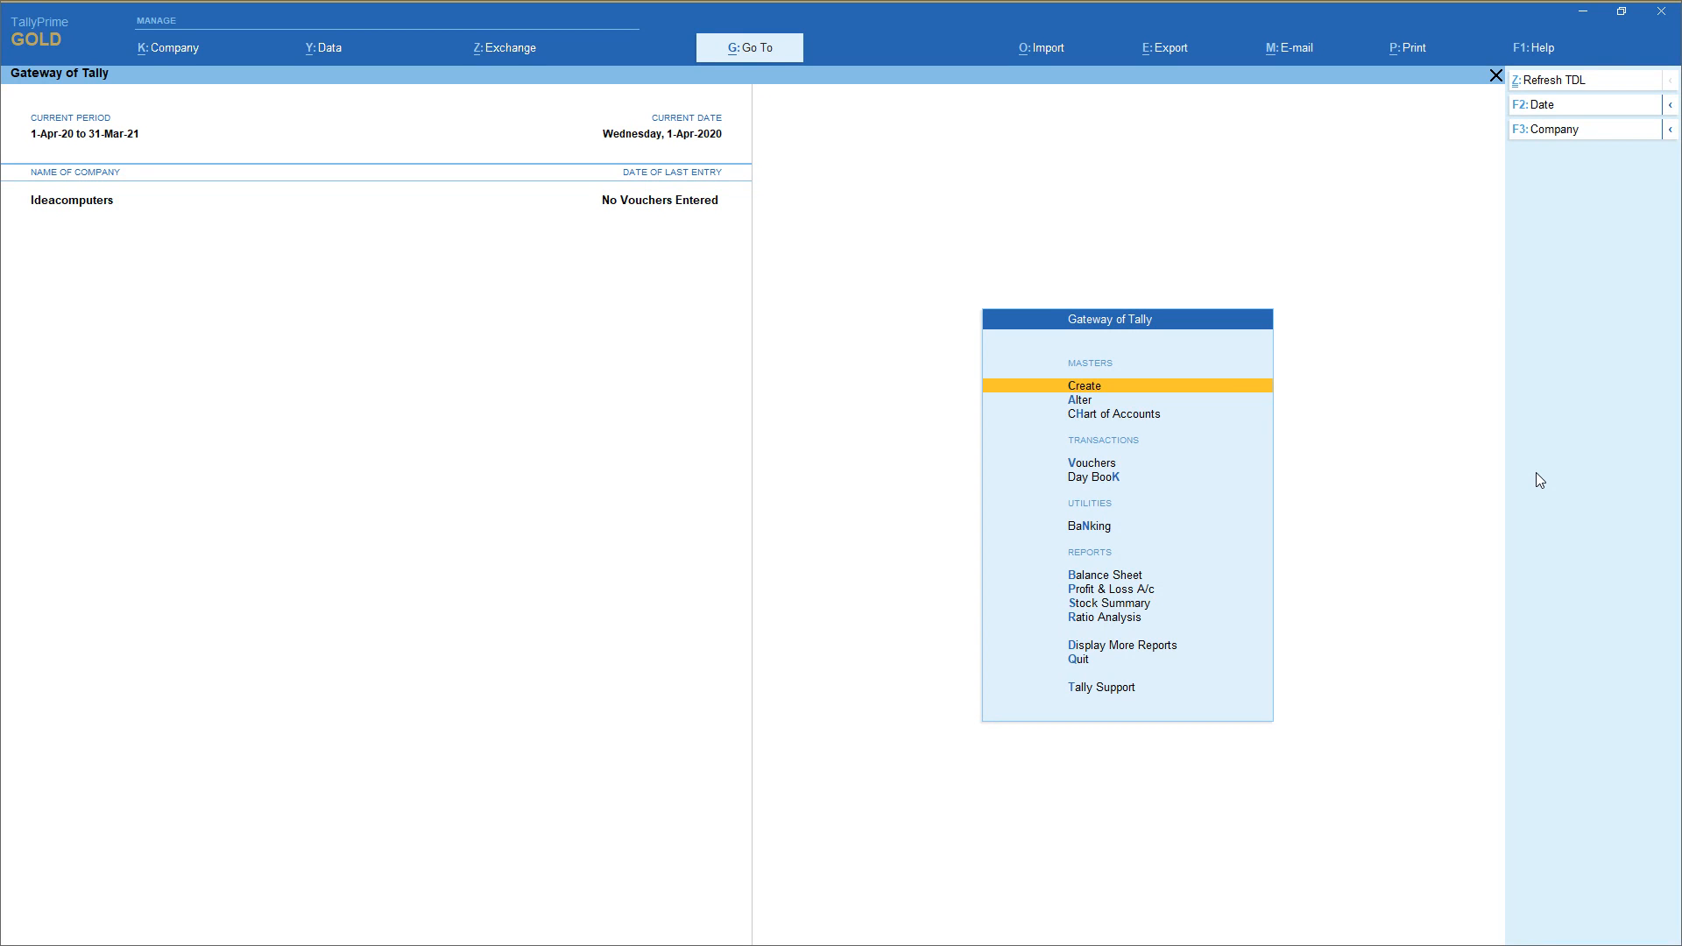